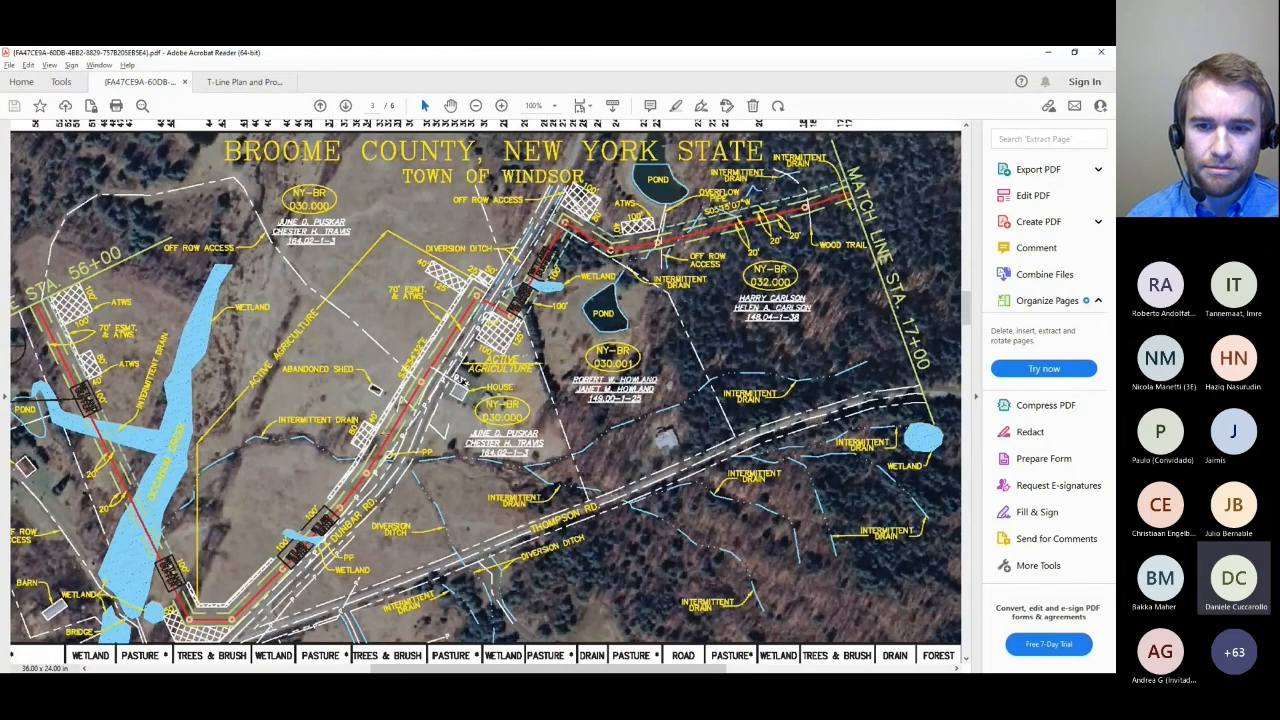
Examine the pipeline alignment sheet's terrain and water bar bands, stationing, elevation profile and easement strip along the route.
{"action": "scroll", "coordinate": [383, 432], "scroll_direction": "down", "scroll_amount": 10}
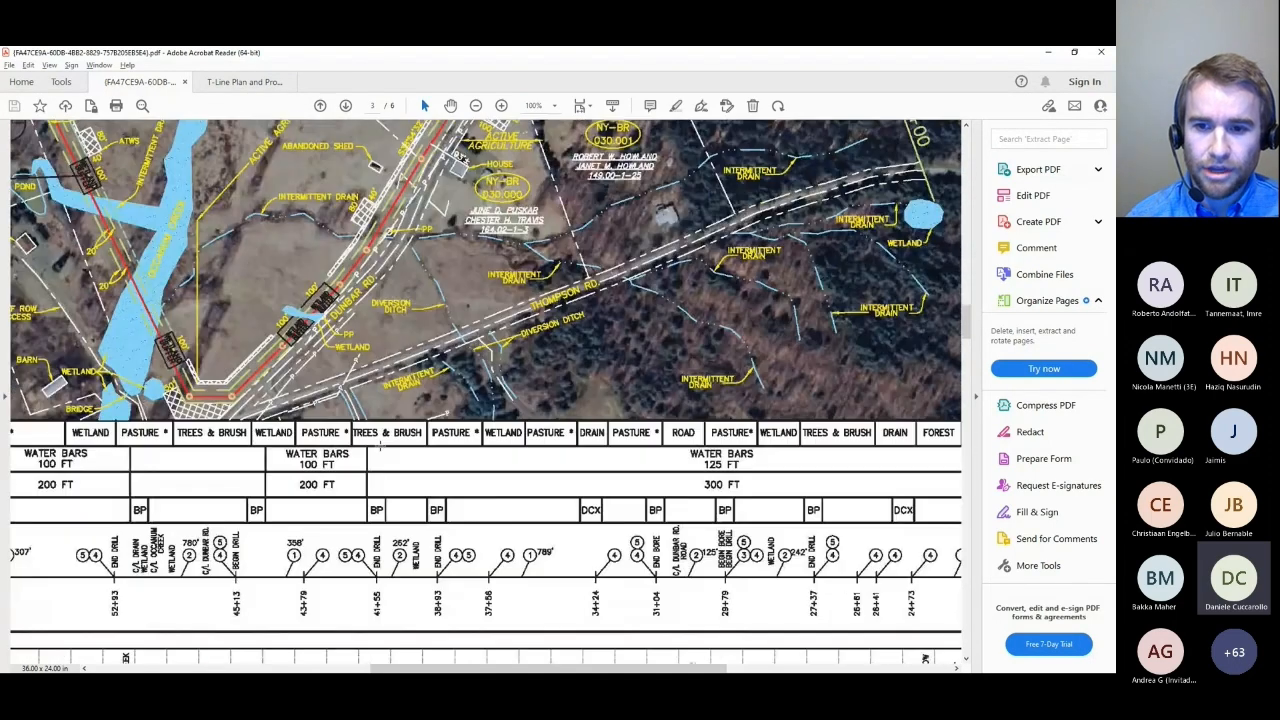
{"action": "left_click_drag", "start_coordinate": [453, 670], "coordinate": [361, 670]}
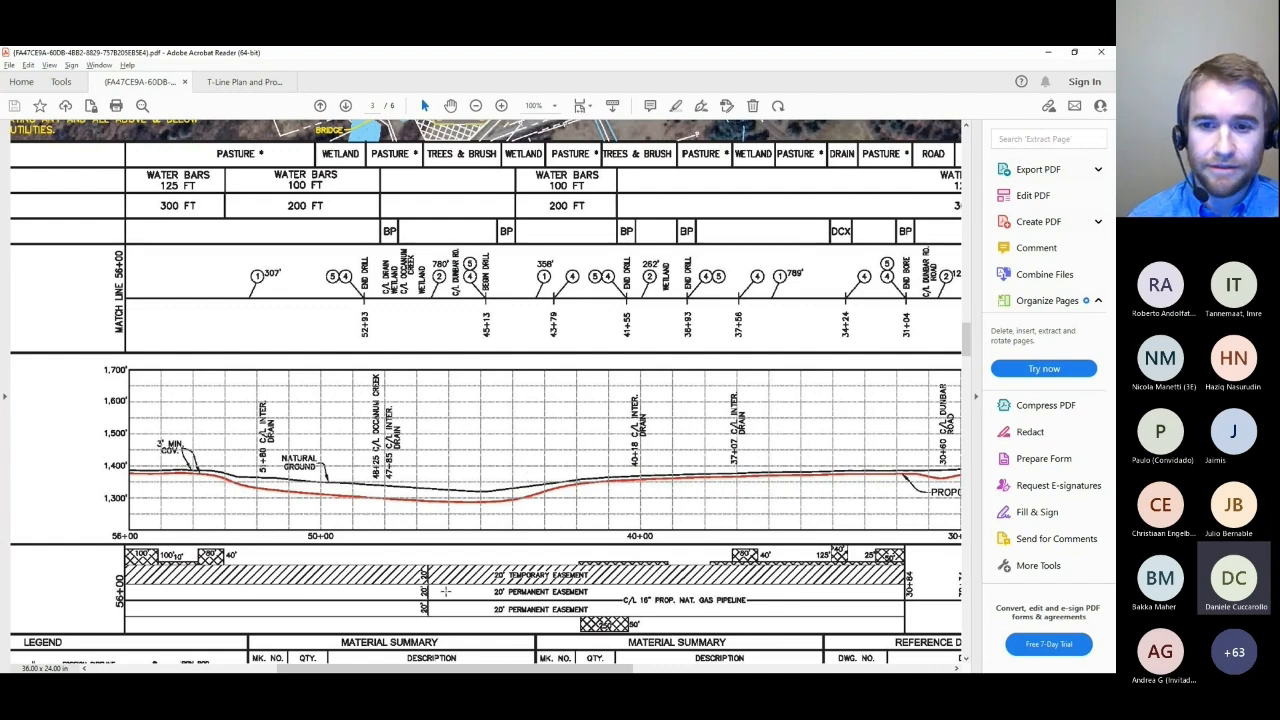
{"action": "scroll", "coordinate": [445, 591], "scroll_direction": "down", "scroll_amount": 1}
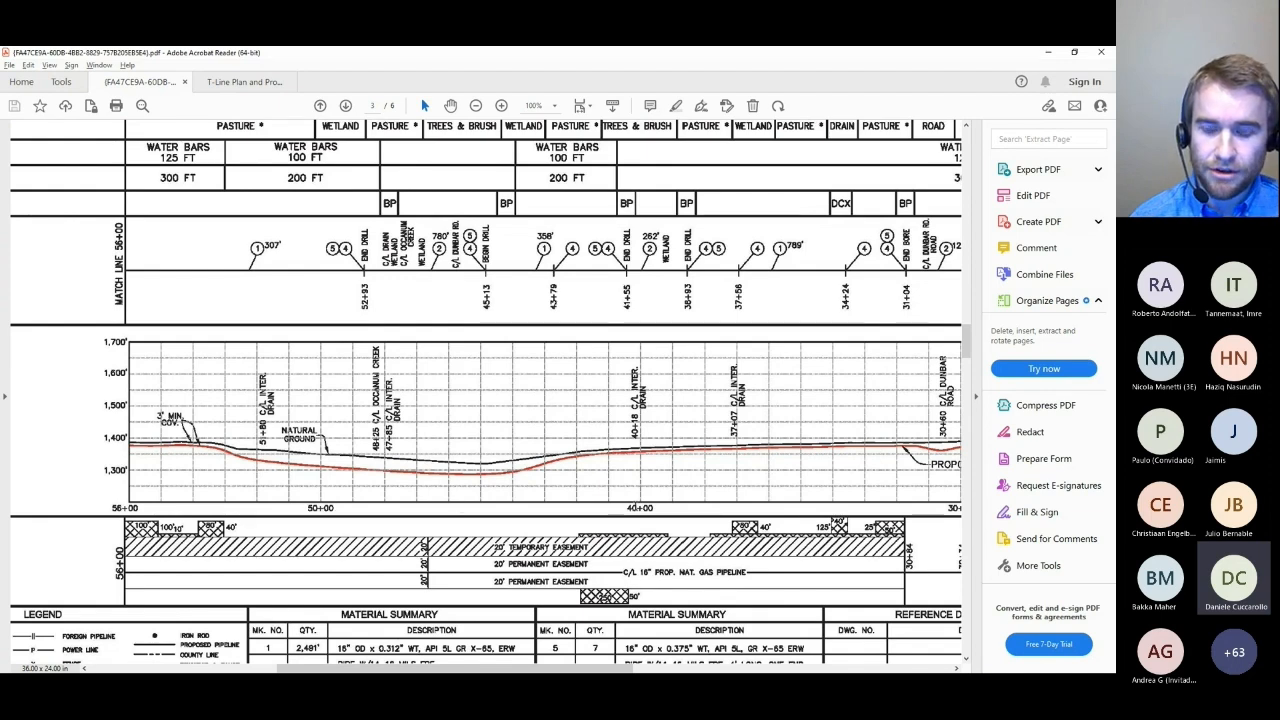
{"action": "scroll", "coordinate": [486, 396], "scroll_direction": "right", "scroll_amount": 1}
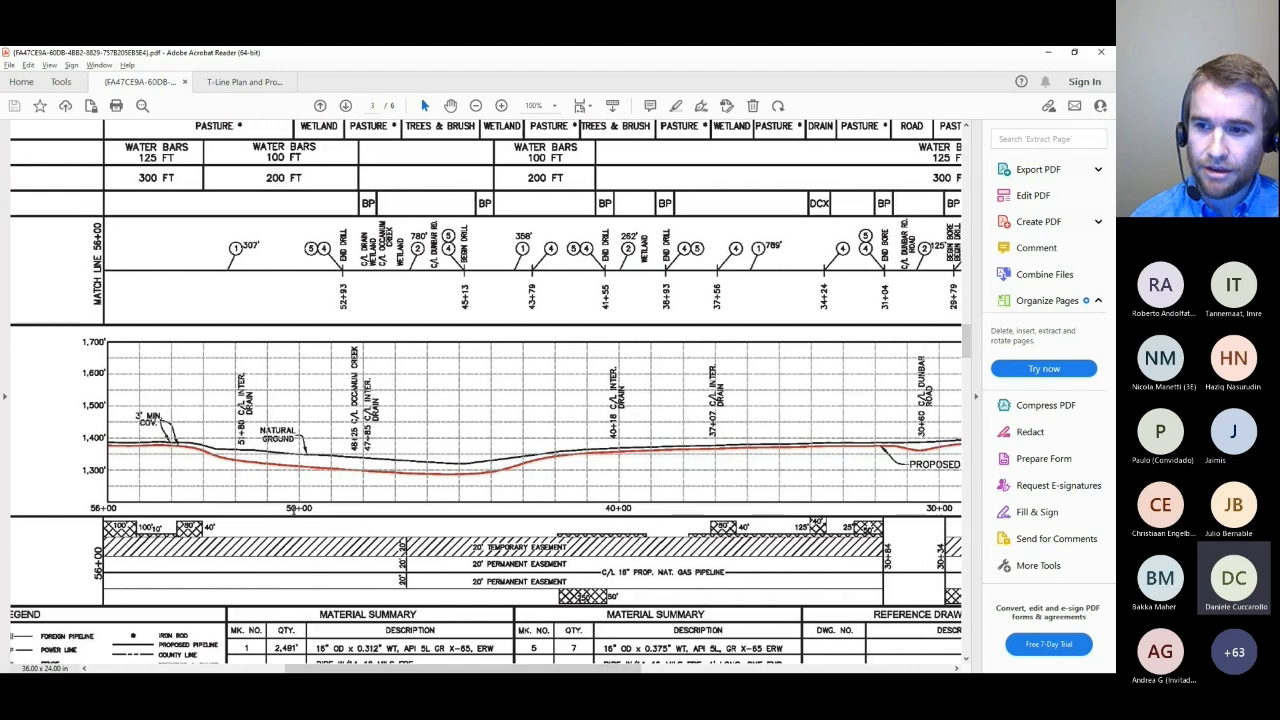
{"action": "scroll", "coordinate": [656, 515], "scroll_direction": "right", "scroll_amount": 10}
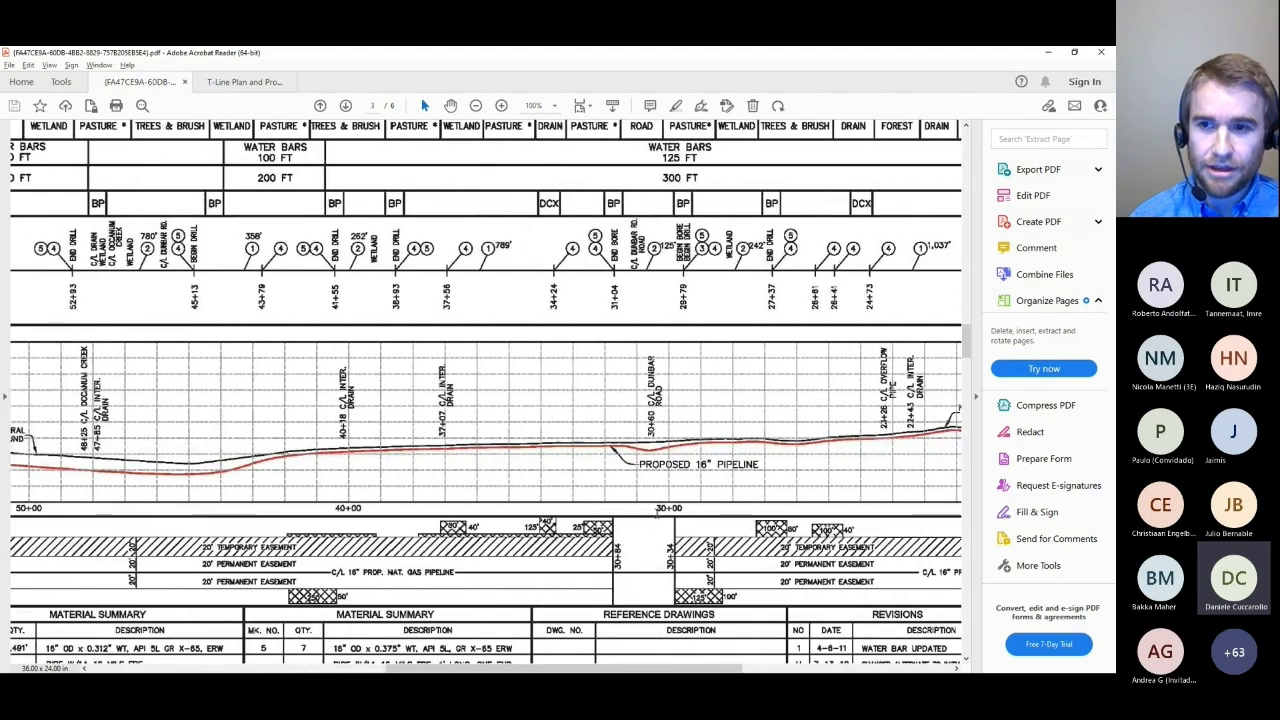
{"action": "scroll", "coordinate": [656, 513], "scroll_direction": "up", "scroll_amount": 2}
{"action": "scroll", "coordinate": [685, 505], "scroll_direction": "down", "scroll_amount": 5}
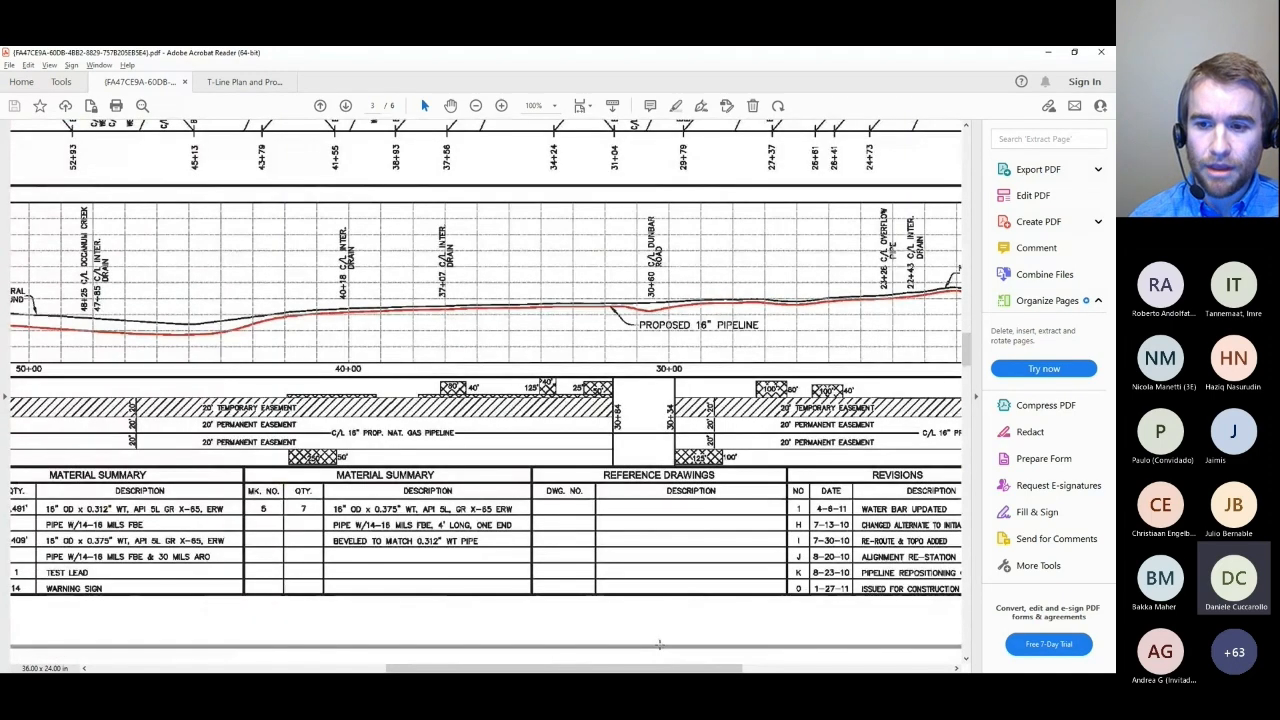
Review the alignment sheet's legend and material summary, and the aerial plan between match lines 56+00 and 17+00.
{"action": "left_click_drag", "start_coordinate": [634, 669], "coordinate": [419, 670]}
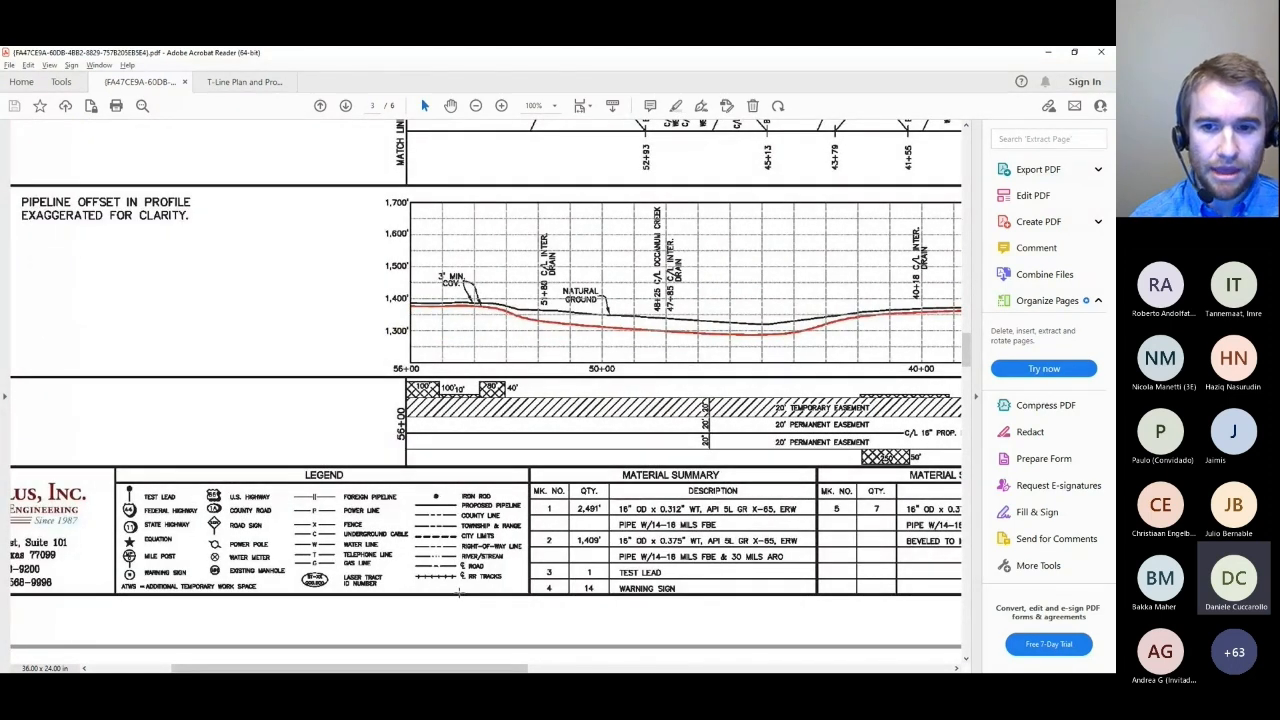
{"action": "scroll", "coordinate": [458, 594], "scroll_direction": "up", "scroll_amount": 1}
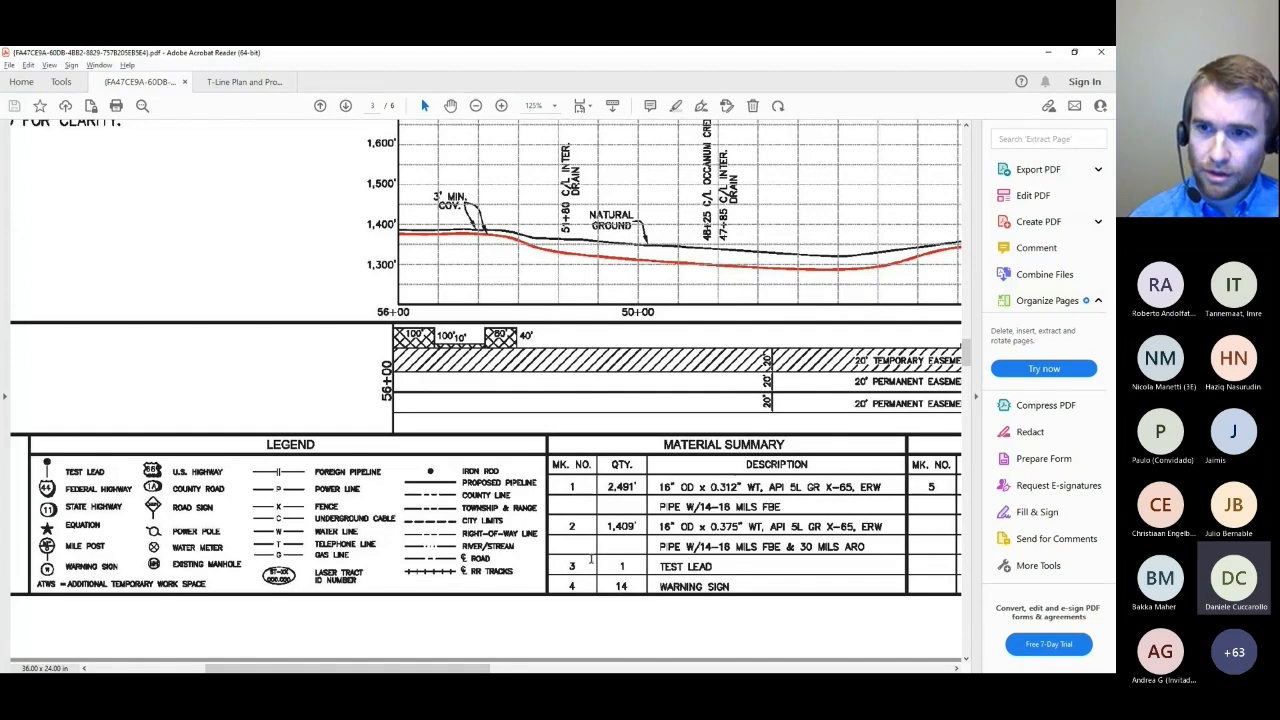
{"action": "scroll", "coordinate": [445, 568], "scroll_direction": "up", "scroll_amount": 10}
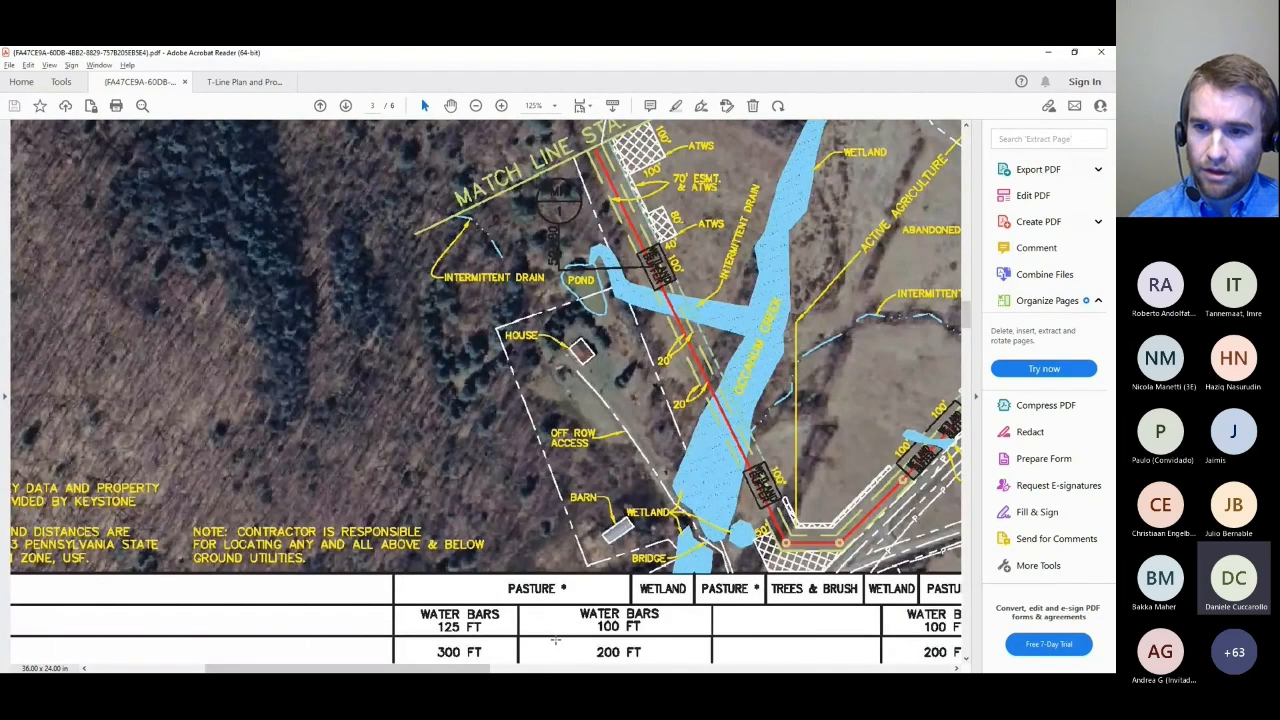
{"action": "scroll", "coordinate": [520, 620], "scroll_direction": "right", "scroll_amount": 6}
{"action": "scroll", "coordinate": [450, 593], "scroll_direction": "up", "scroll_amount": 1}
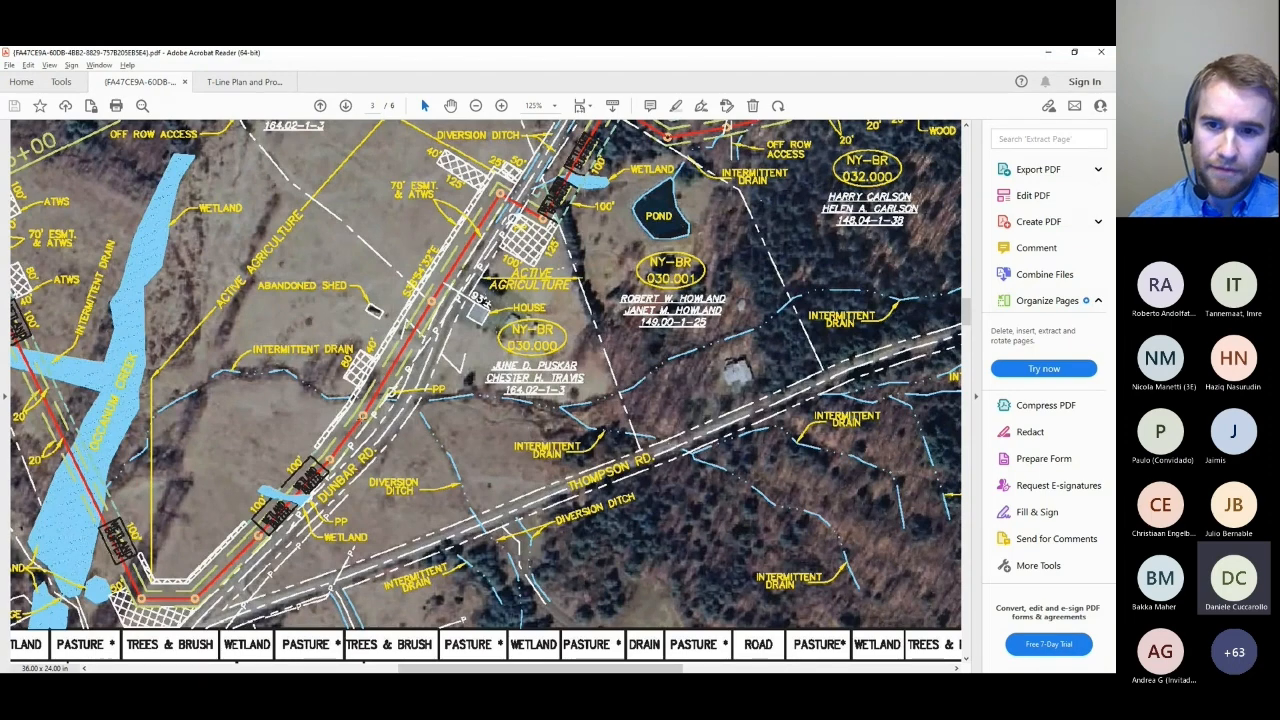
{"action": "scroll", "coordinate": [389, 396], "scroll_direction": "down", "scroll_amount": 1}
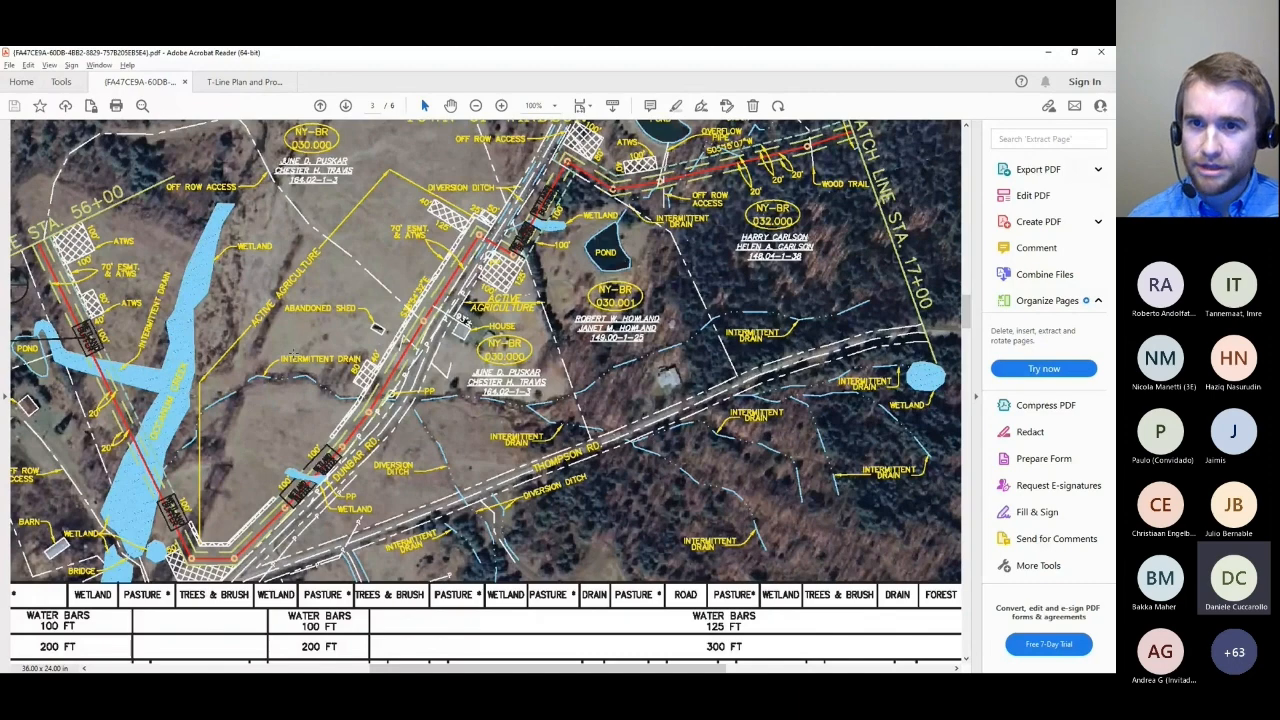
Switch to the T-Line Plan and Profile Guidance document and examine the transmission line's plan, structure notes and conductor sag profile.
{"action": "left_click", "coordinate": [244, 82]}
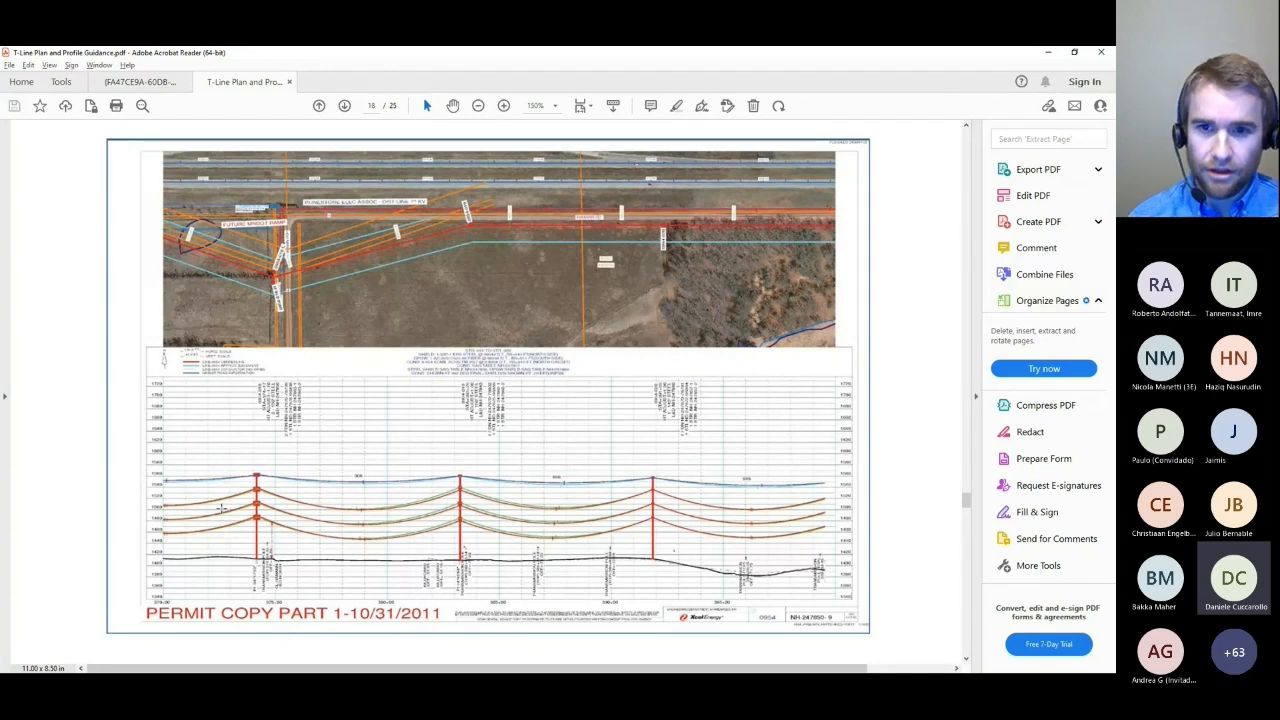
{"action": "scroll", "coordinate": [297, 170], "scroll_direction": "up", "scroll_amount": 2}
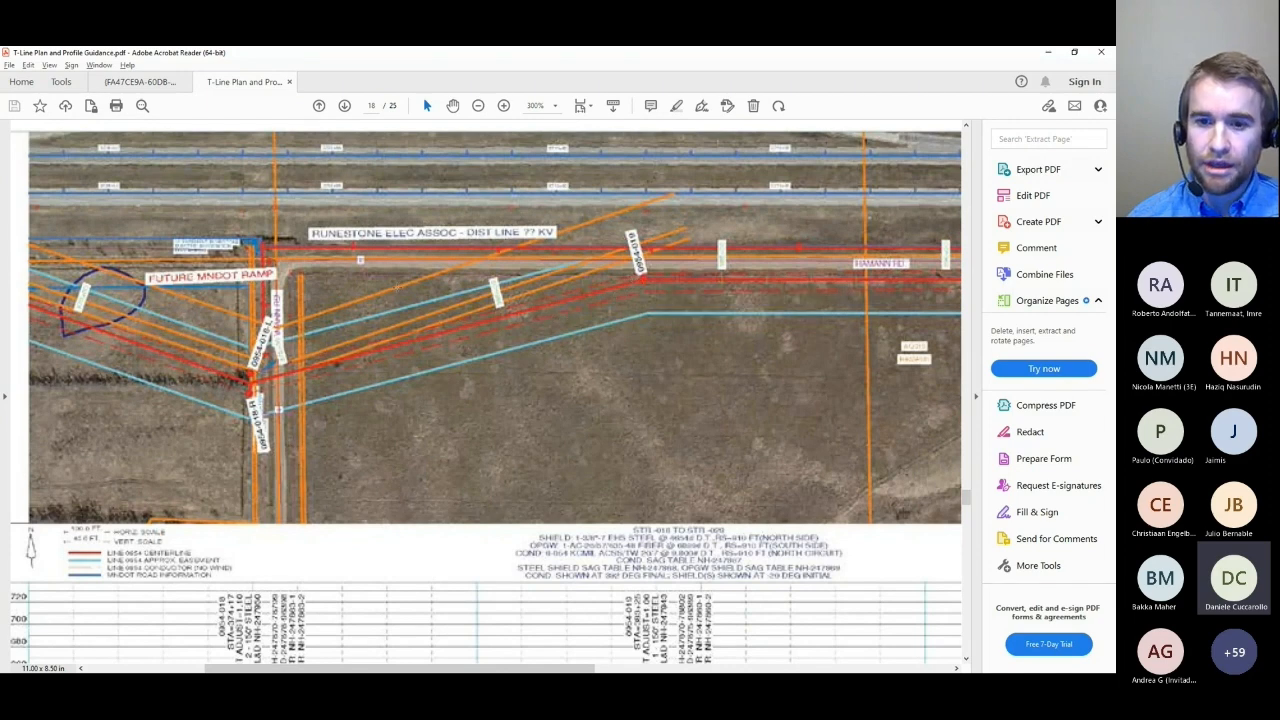
{"action": "scroll", "coordinate": [318, 289], "scroll_direction": "down", "scroll_amount": 1}
{"action": "scroll", "coordinate": [318, 289], "scroll_direction": "down", "scroll_amount": 8}
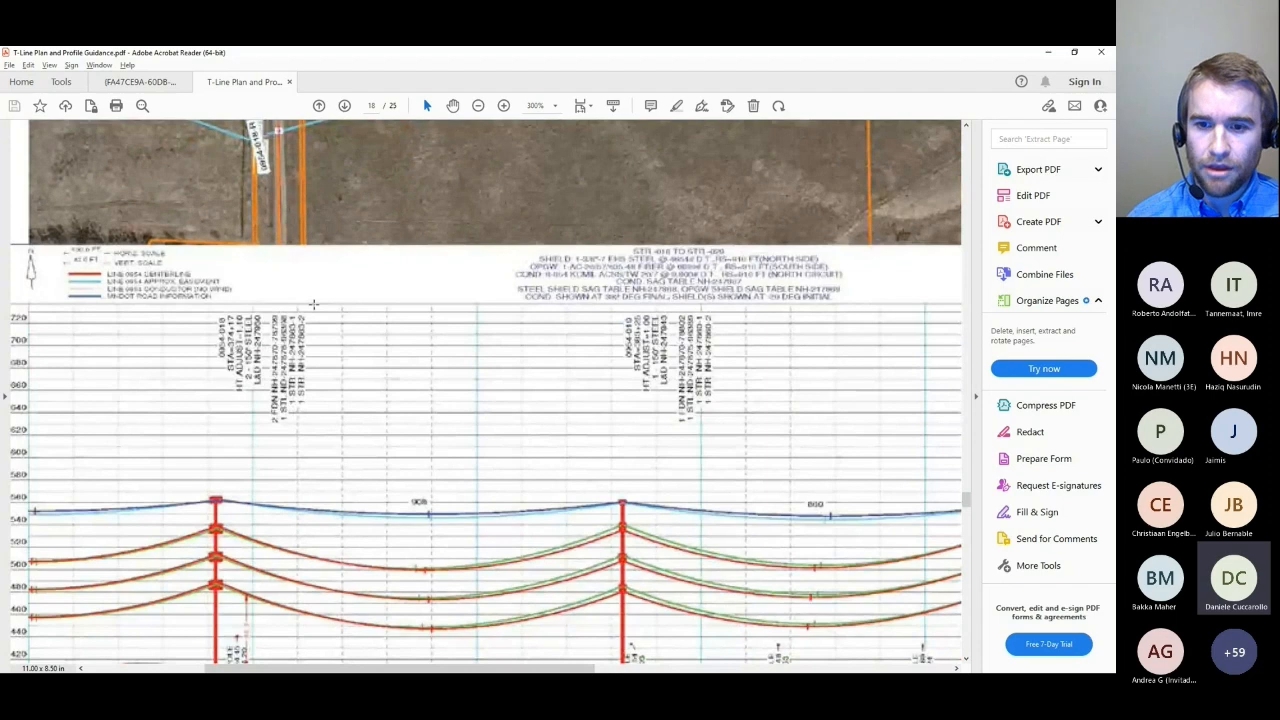
{"action": "scroll", "coordinate": [247, 430], "scroll_direction": "down", "scroll_amount": 4}
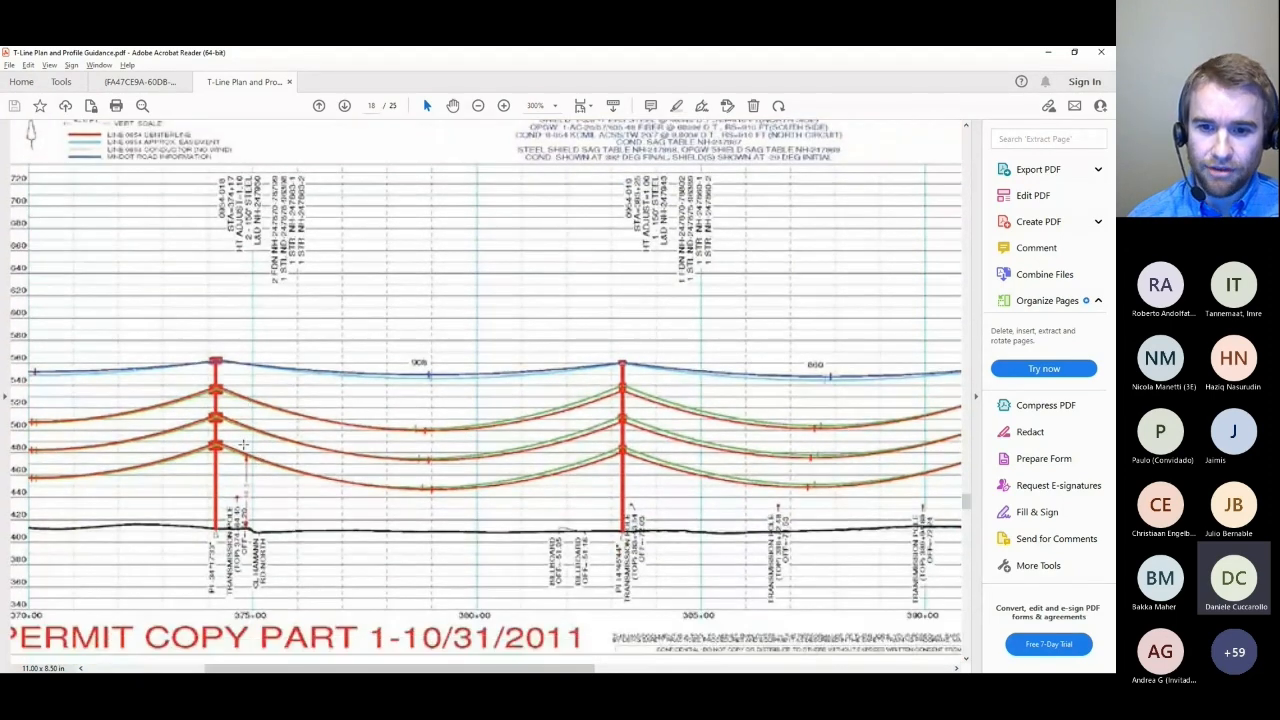
{"action": "scroll", "coordinate": [226, 448], "scroll_direction": "up", "scroll_amount": 2}
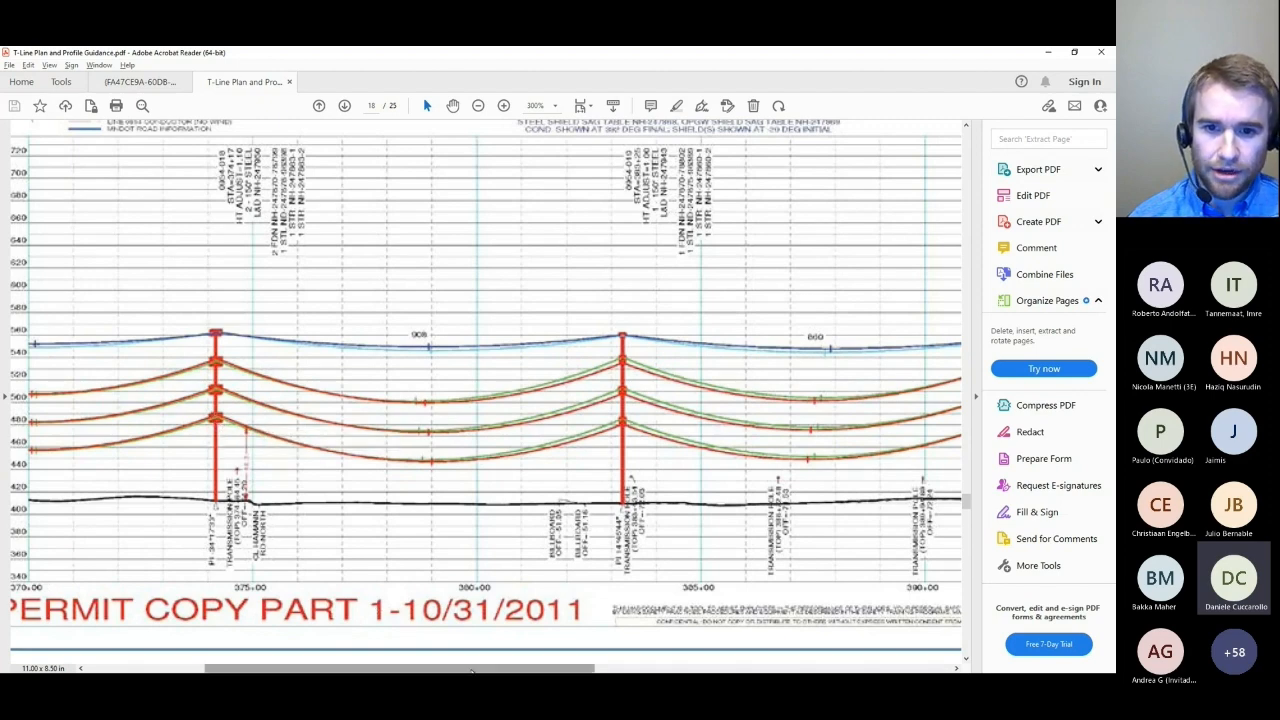
{"action": "left_click_drag", "start_coordinate": [471, 672], "coordinate": [394, 672]}
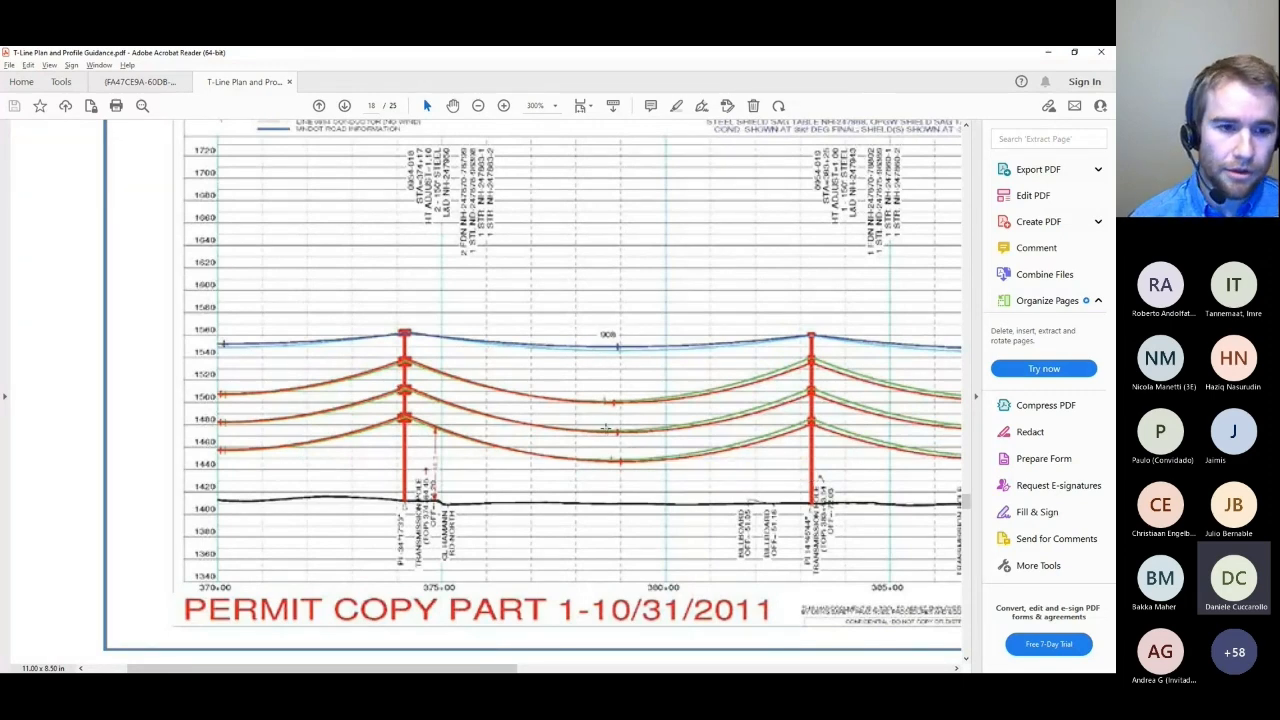
{"action": "scroll", "coordinate": [615, 438], "scroll_direction": "down", "scroll_amount": 2}
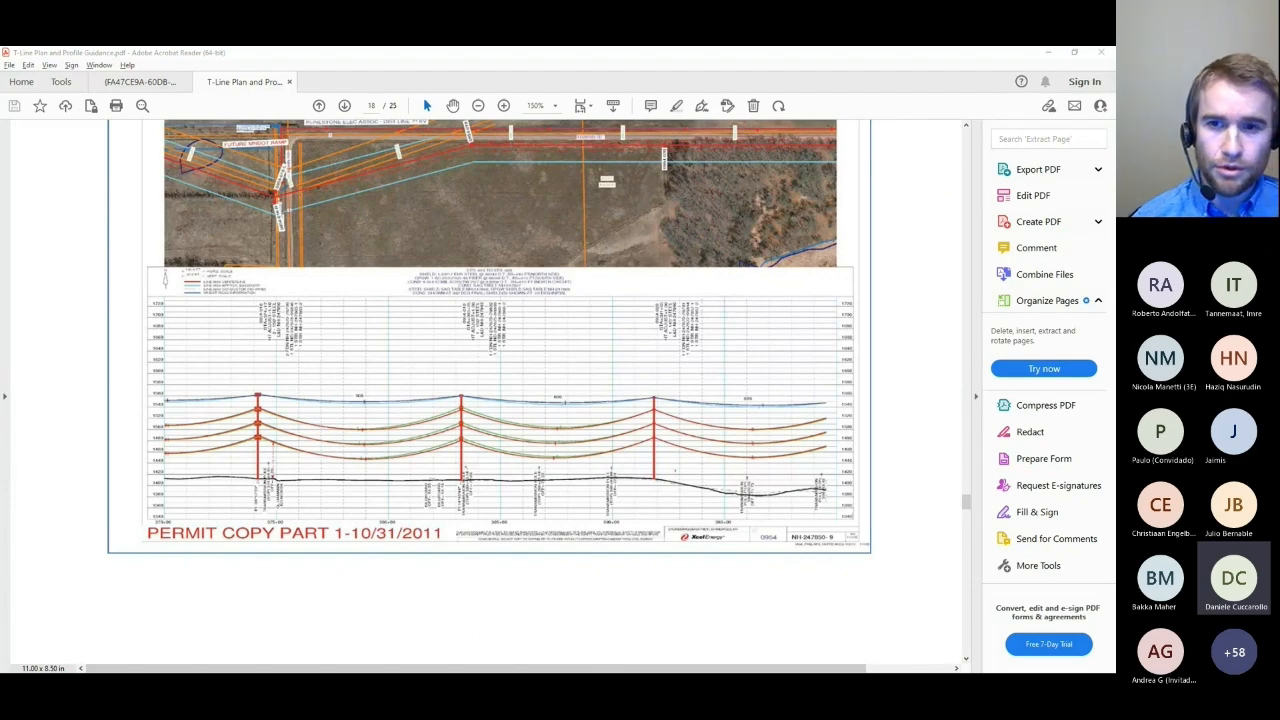
Switch to the Rasters.dgn drawing in MicroStation and inspect the two attached alignment sheet images.
{"action": "left_click_drag", "start_coordinate": [0, 224], "coordinate": [319, 50]}
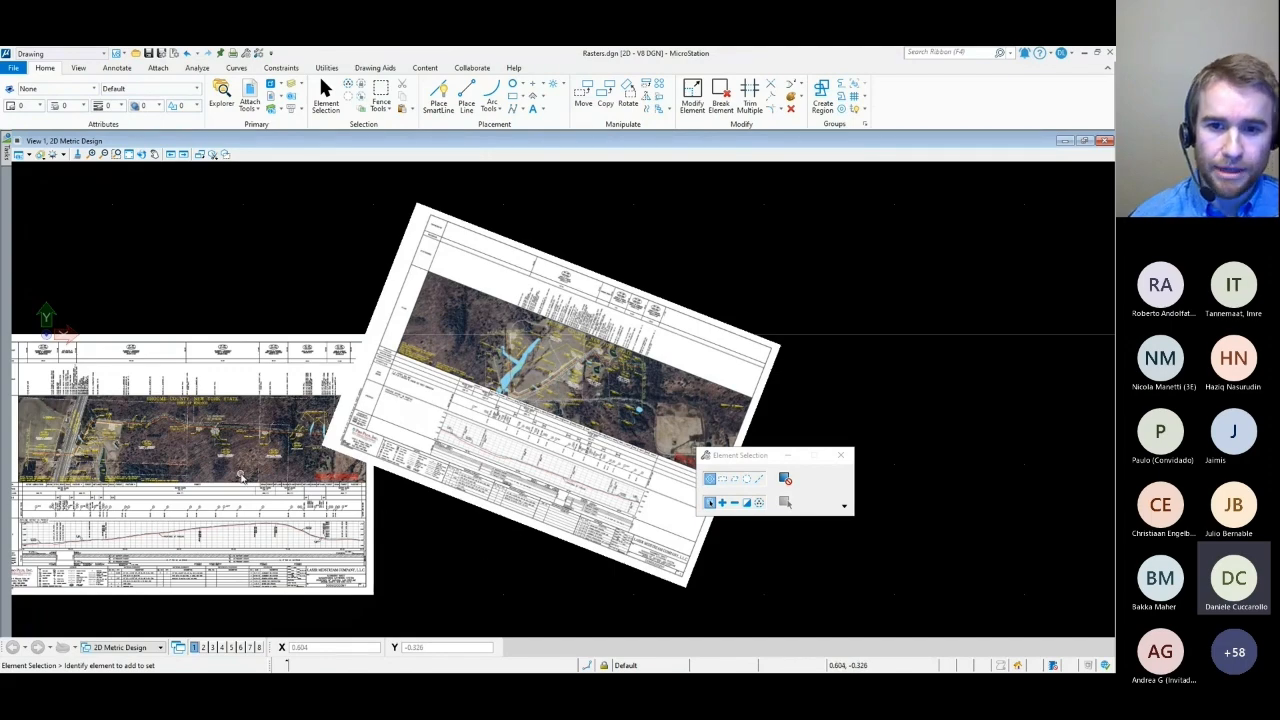
{"action": "scroll", "coordinate": [241, 477], "scroll_direction": "up", "scroll_amount": 4}
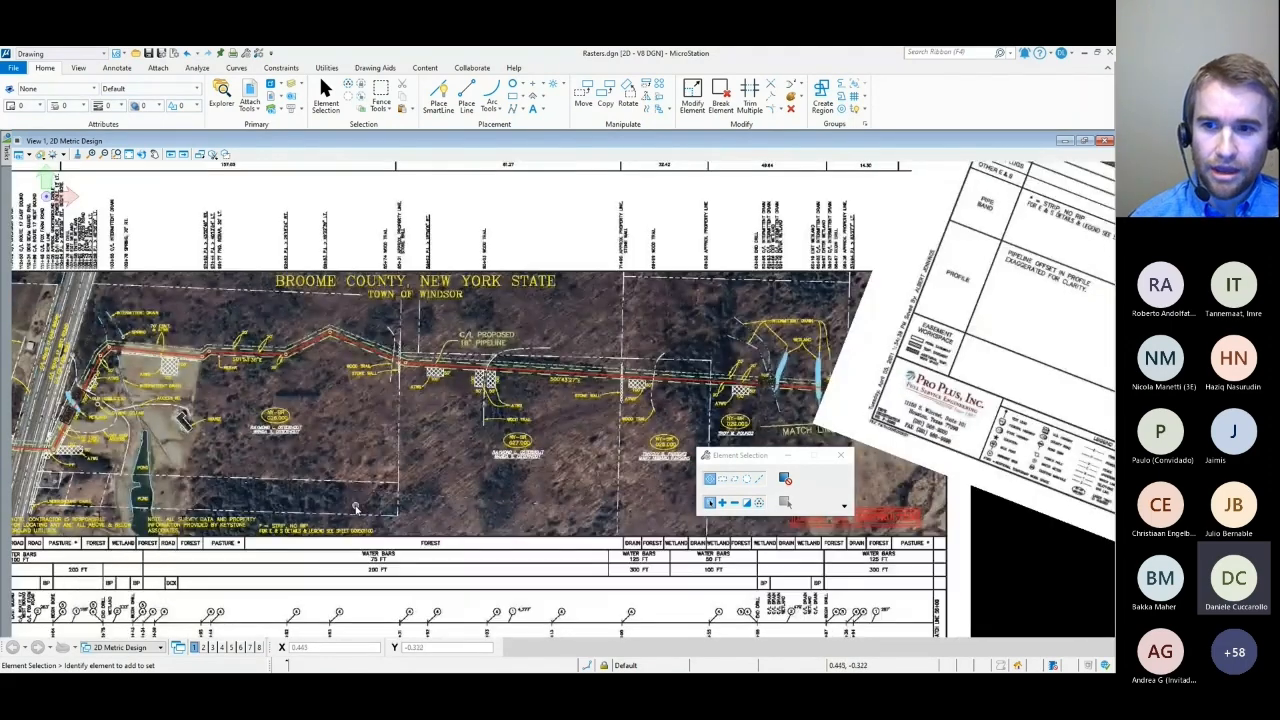
{"action": "scroll", "coordinate": [560, 460], "scroll_direction": "down", "scroll_amount": 4}
{"action": "scroll", "coordinate": [757, 422], "scroll_direction": "up", "scroll_amount": 3}
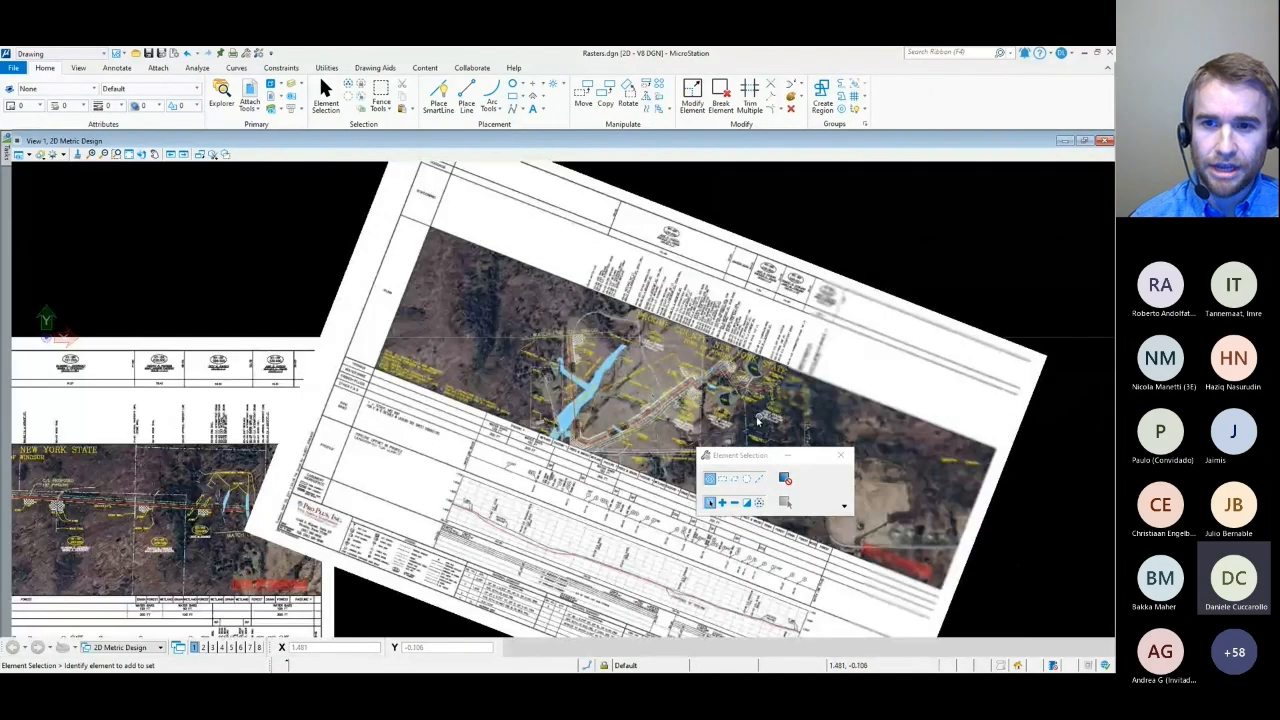
{"action": "scroll", "coordinate": [805, 410], "scroll_direction": "up", "scroll_amount": 3}
Trace the red pipeline route with connected lines from match line Sta. 56+00, past the creek bend, to the wetland buffer beside Dunbar Rd.
{"action": "left_click", "coordinate": [466, 98]}
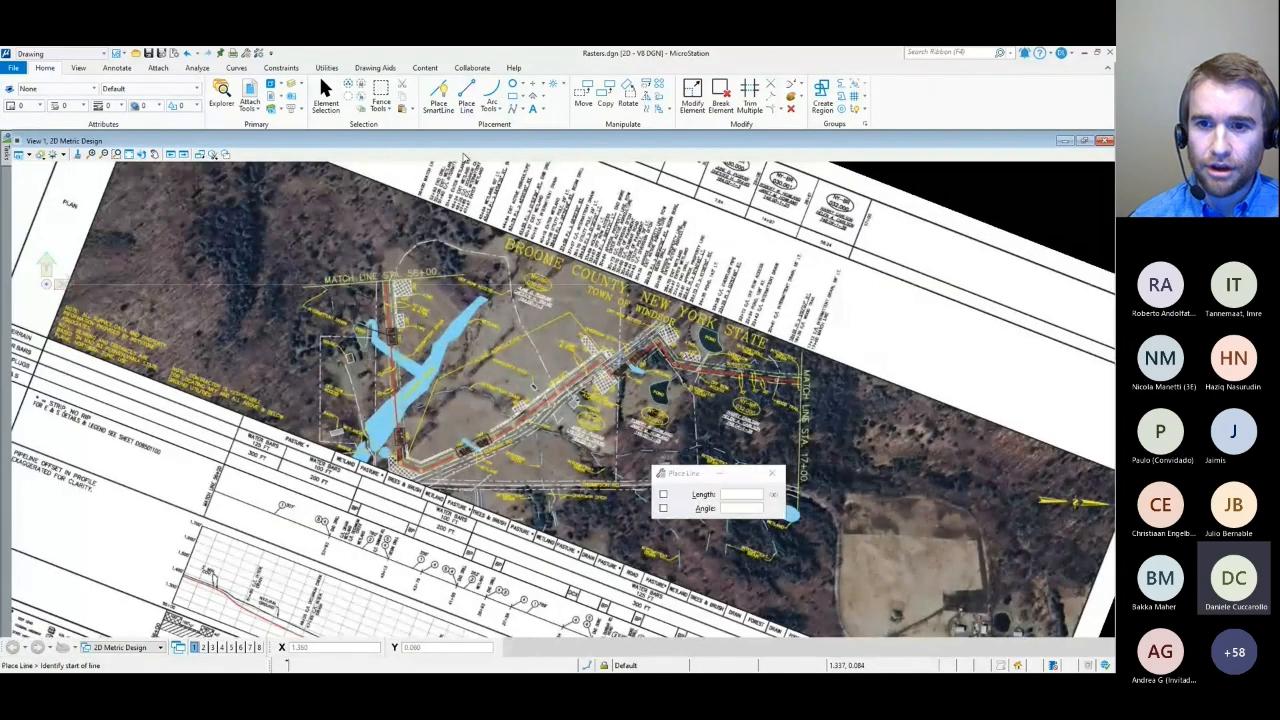
{"action": "scroll", "coordinate": [405, 265], "scroll_direction": "up", "scroll_amount": 3}
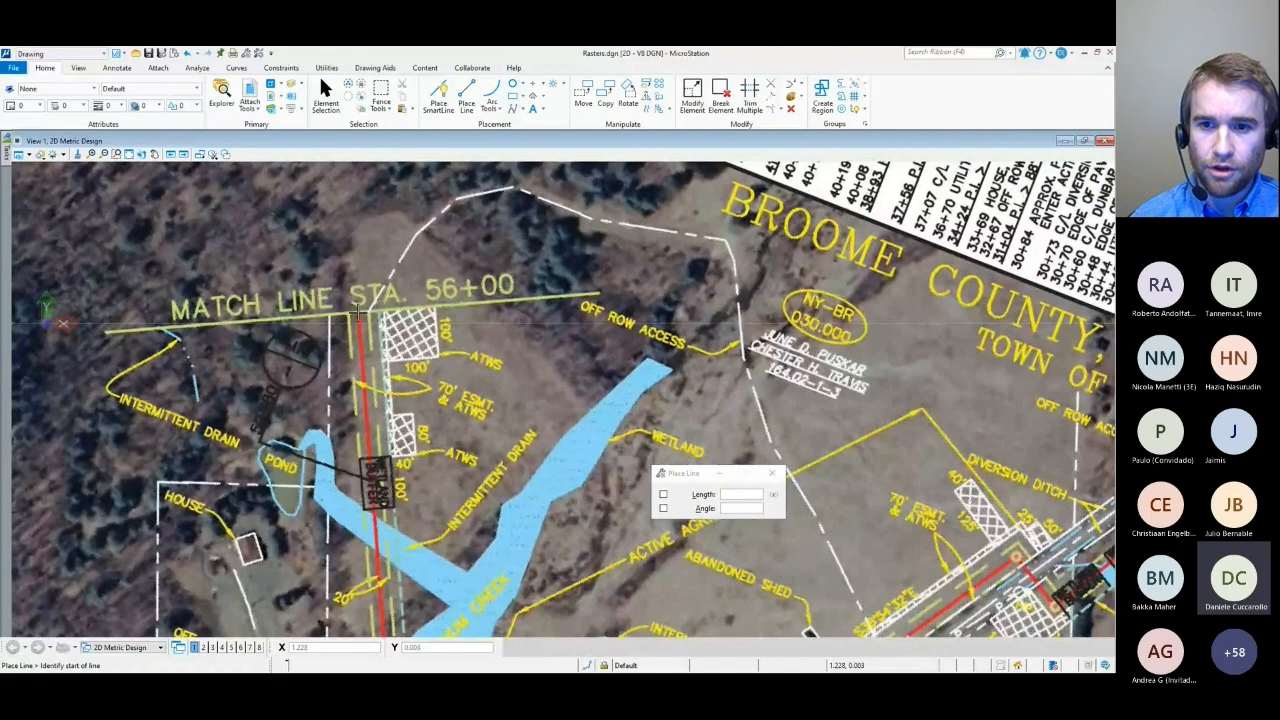
{"action": "left_click", "coordinate": [358, 313]}
{"action": "scroll", "coordinate": [358, 313], "scroll_direction": "down", "scroll_amount": 5}
{"action": "scroll", "coordinate": [365, 205], "scroll_direction": "up", "scroll_amount": 4}
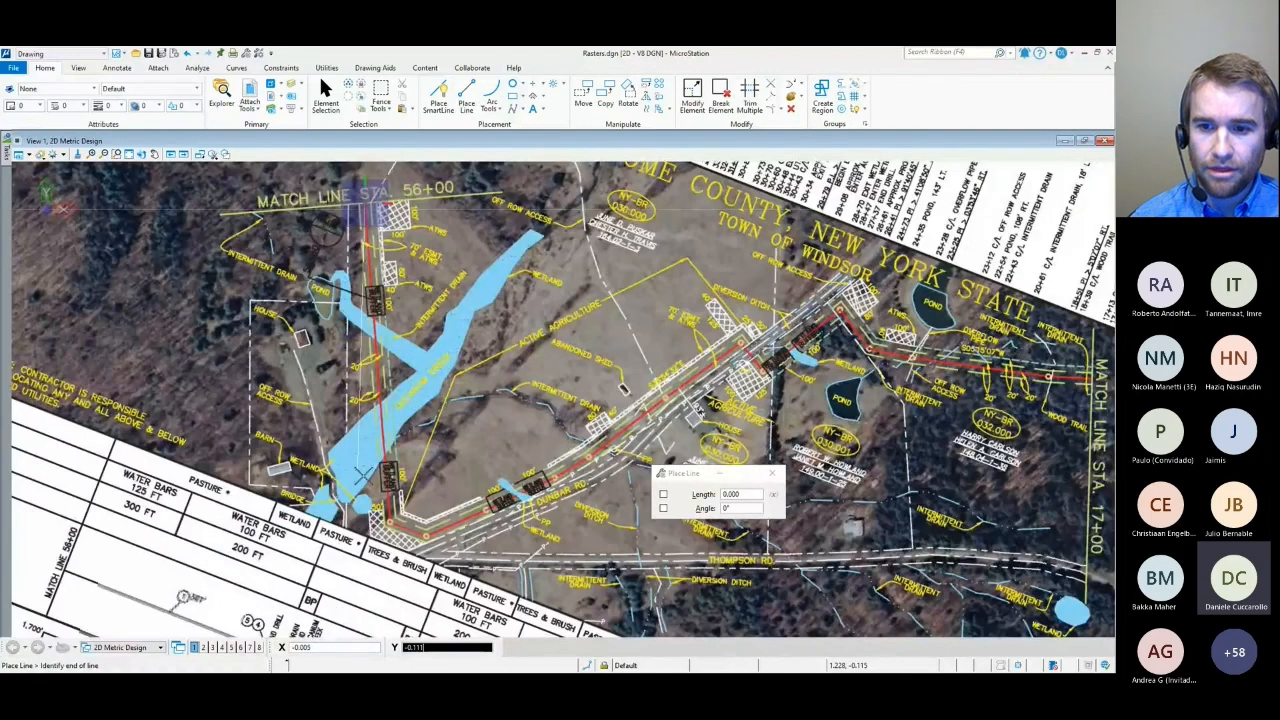
{"action": "scroll", "coordinate": [363, 476], "scroll_direction": "up", "scroll_amount": 2}
{"action": "left_click", "coordinate": [446, 605]}
{"action": "scroll", "coordinate": [446, 605], "scroll_direction": "down", "scroll_amount": 3}
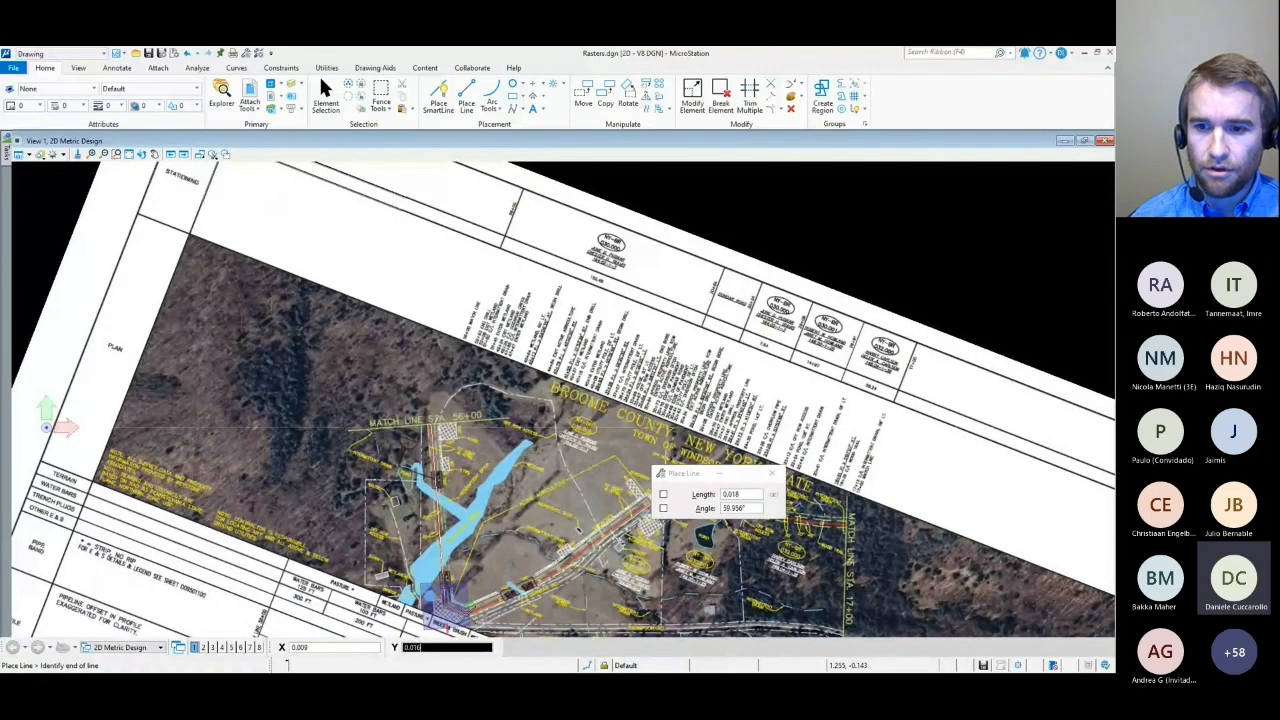
{"action": "scroll", "coordinate": [446, 605], "scroll_direction": "up", "scroll_amount": 4}
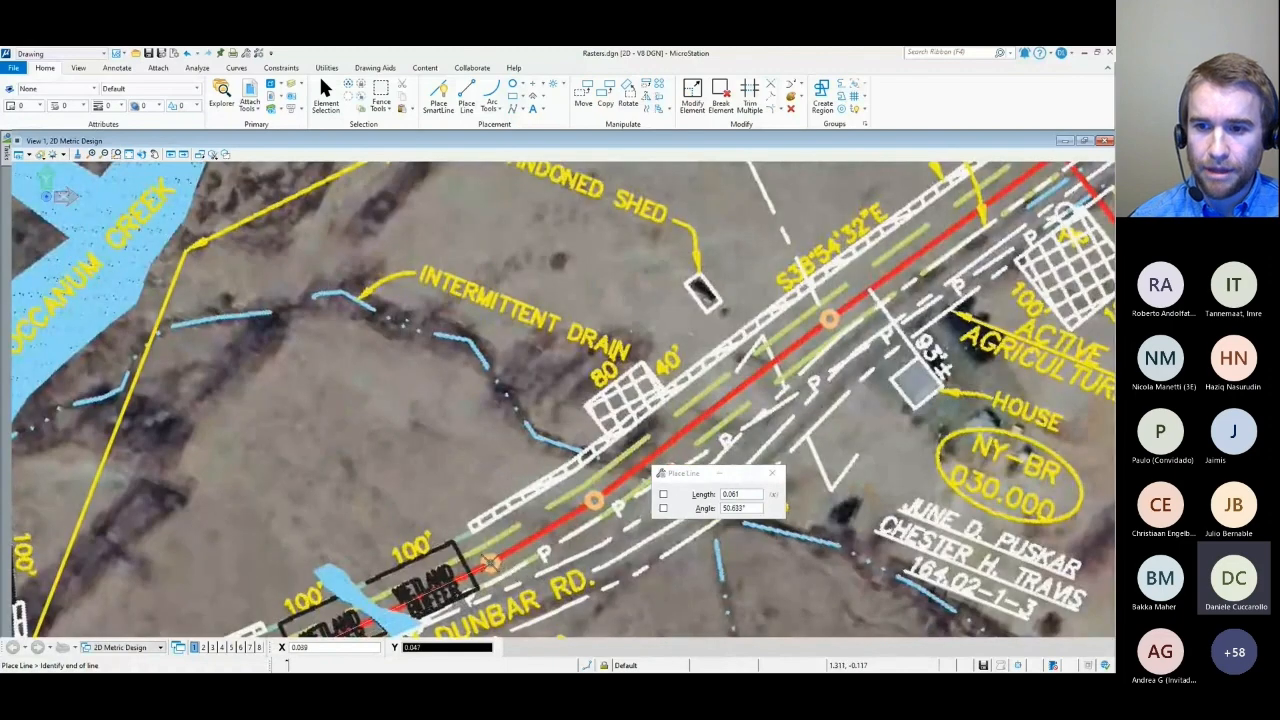
{"action": "left_click", "coordinate": [490, 563]}
{"action": "right_click", "coordinate": [592, 498]}
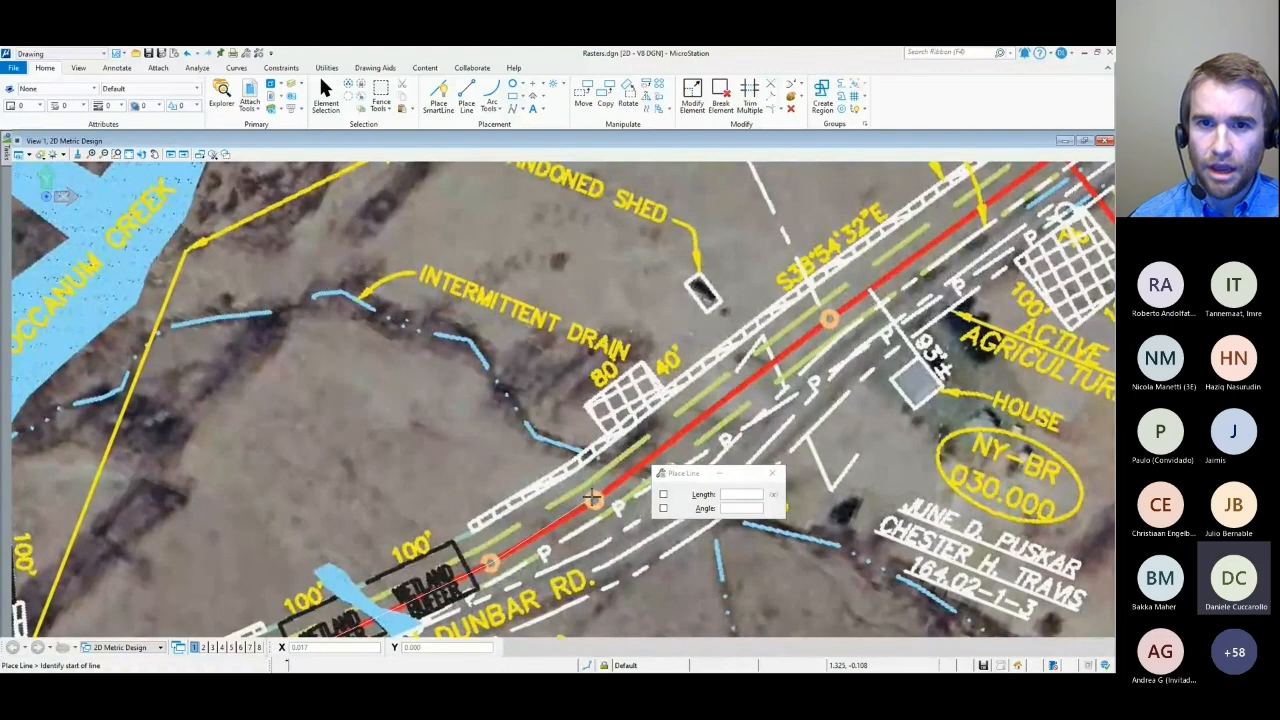
Place a line along the power line marked P beside Dunbar Rd., ending near the wetland buffer.
{"action": "scroll", "coordinate": [363, 347], "scroll_direction": "down", "scroll_amount": 5}
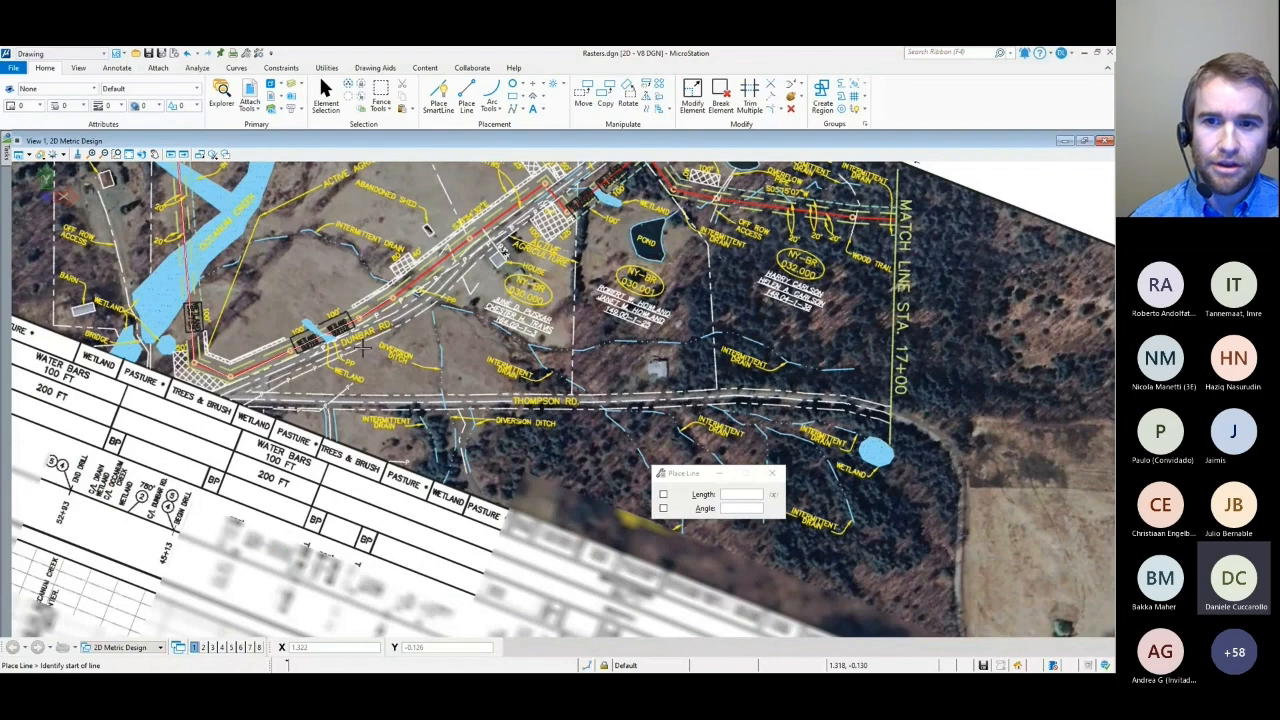
{"action": "scroll", "coordinate": [363, 347], "scroll_direction": "up", "scroll_amount": 5}
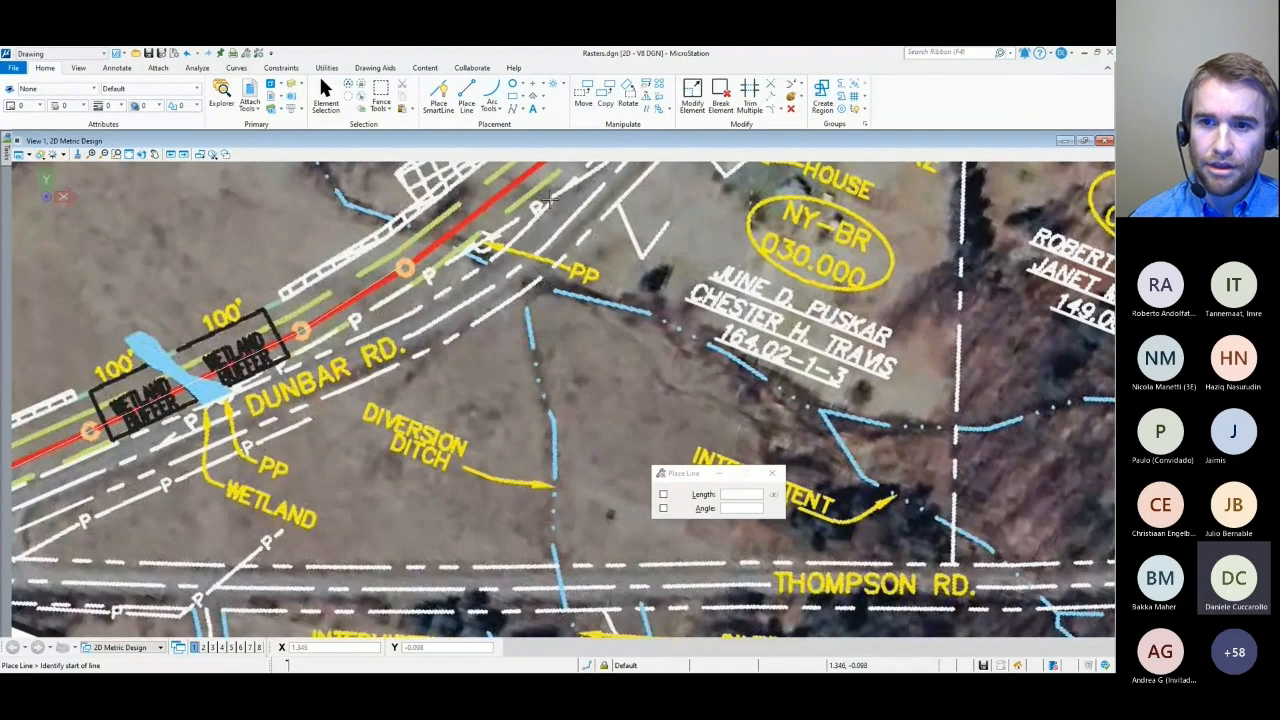
{"action": "left_click", "coordinate": [548, 200]}
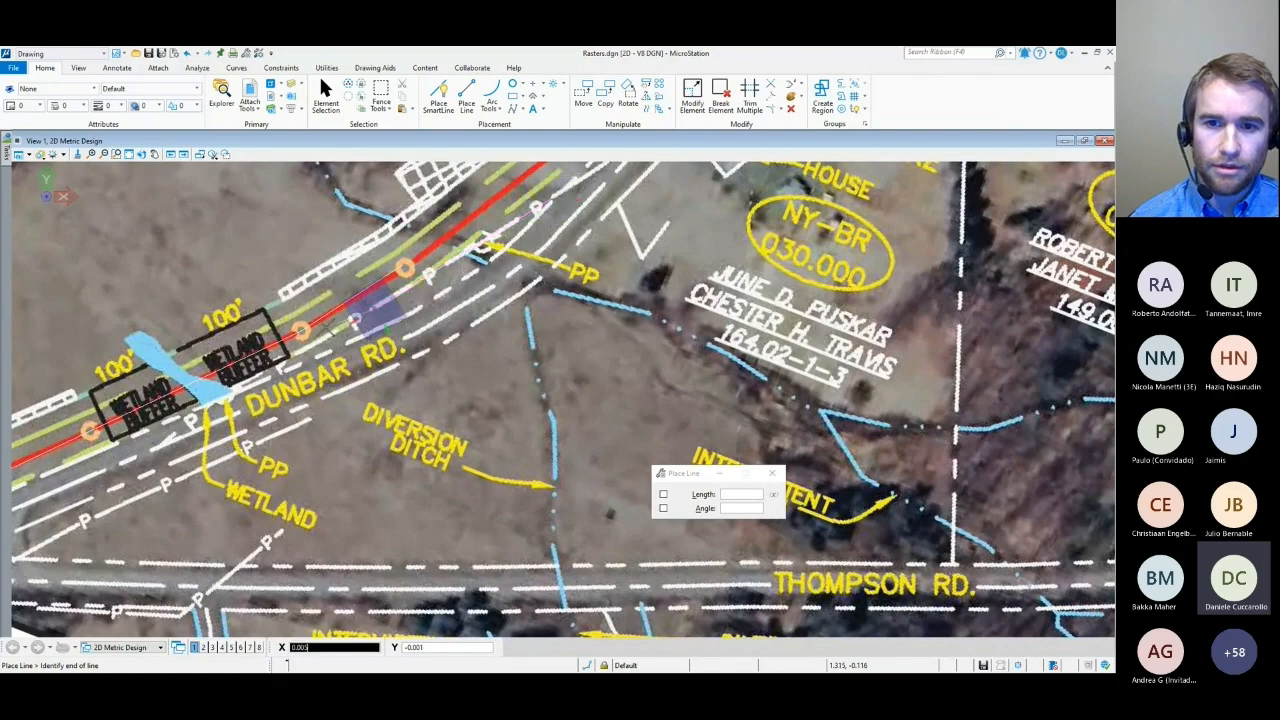
{"action": "left_click", "coordinate": [276, 373]}
{"action": "right_click", "coordinate": [272, 373]}
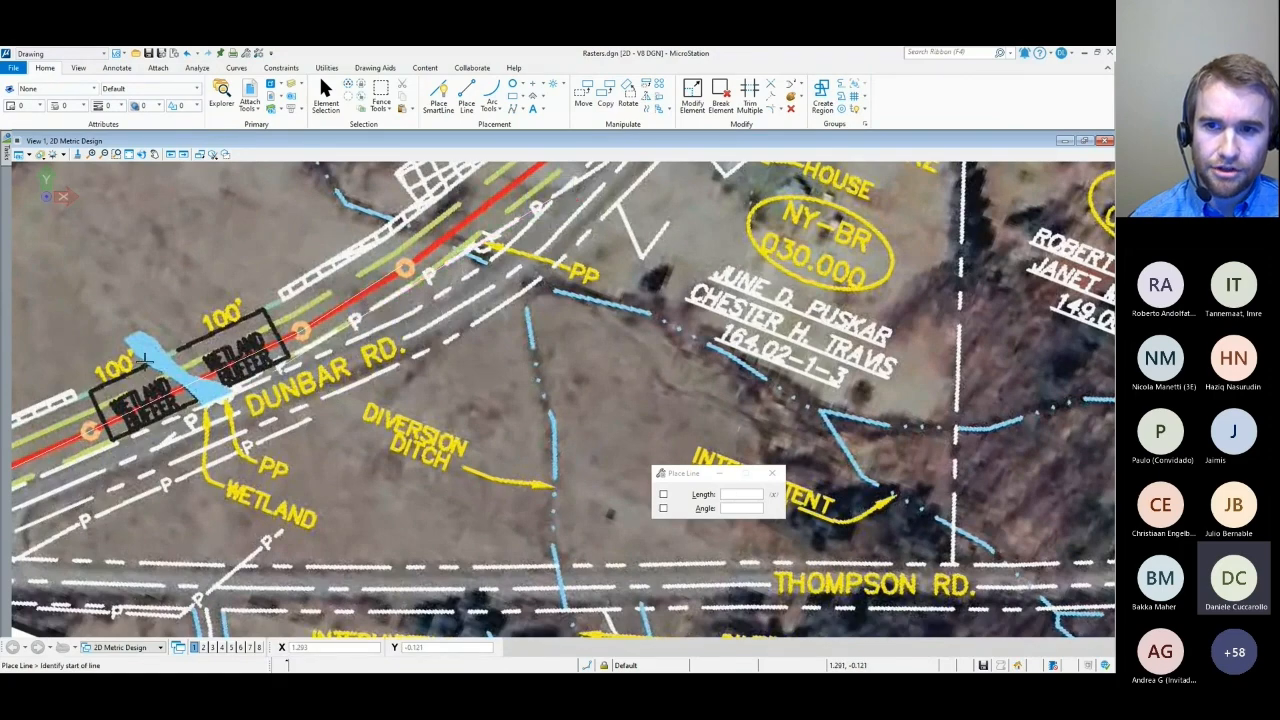
{"action": "scroll", "coordinate": [406, 412], "scroll_direction": "down", "scroll_amount": 2}
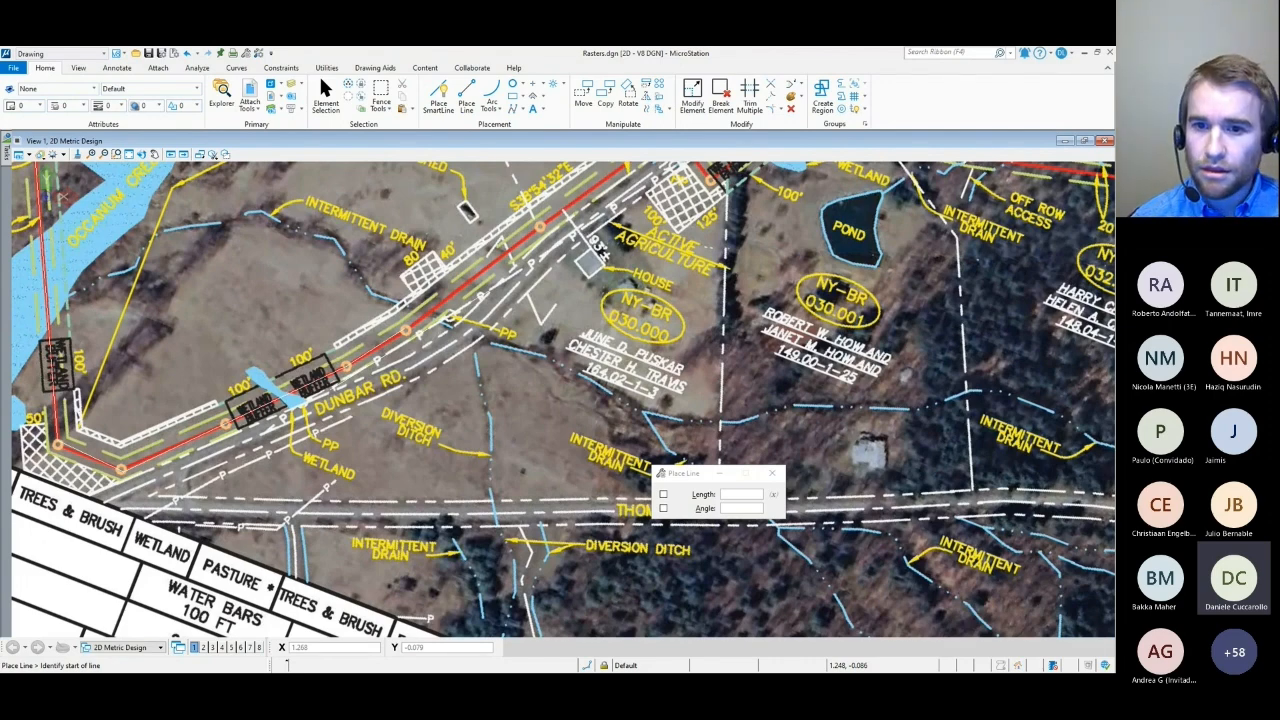
Open SyncedEarth.dgn from the Models folder and close the Rasters.dgn drawing.
{"action": "key", "text": "alt+Tab"}
{"action": "double_click", "coordinate": [228, 429]}
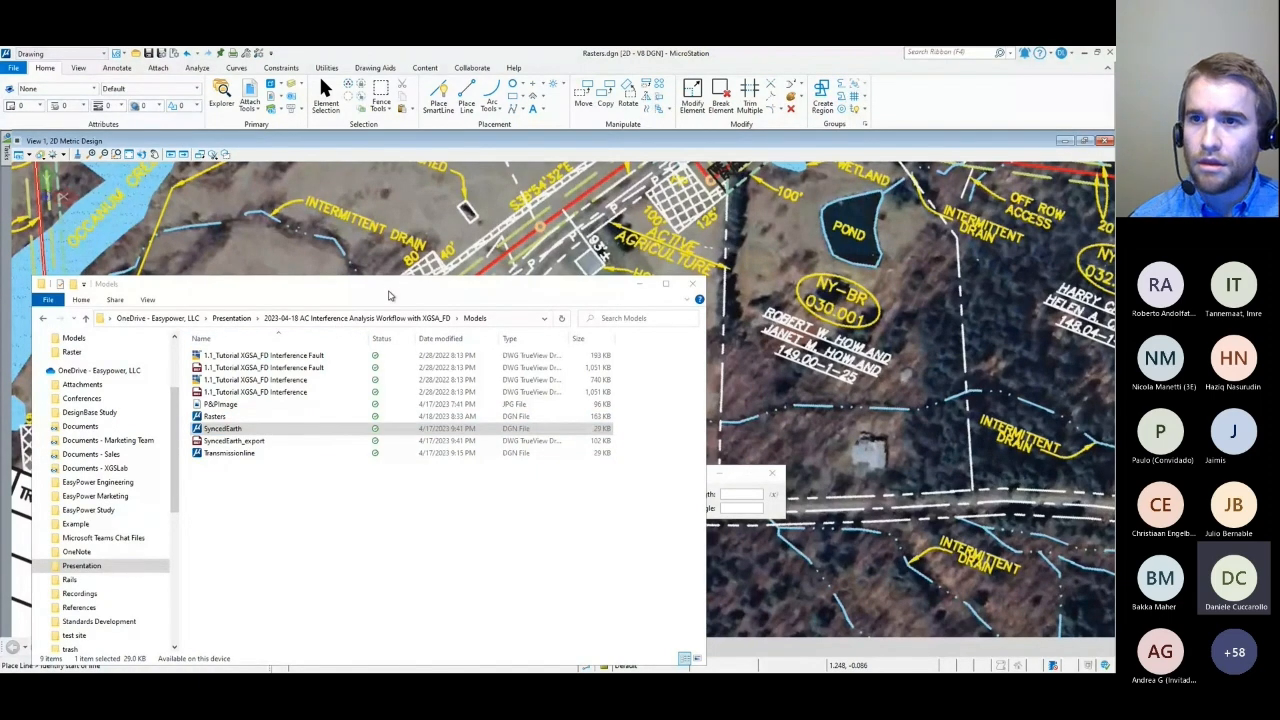
{"action": "left_click", "coordinate": [533, 65]}
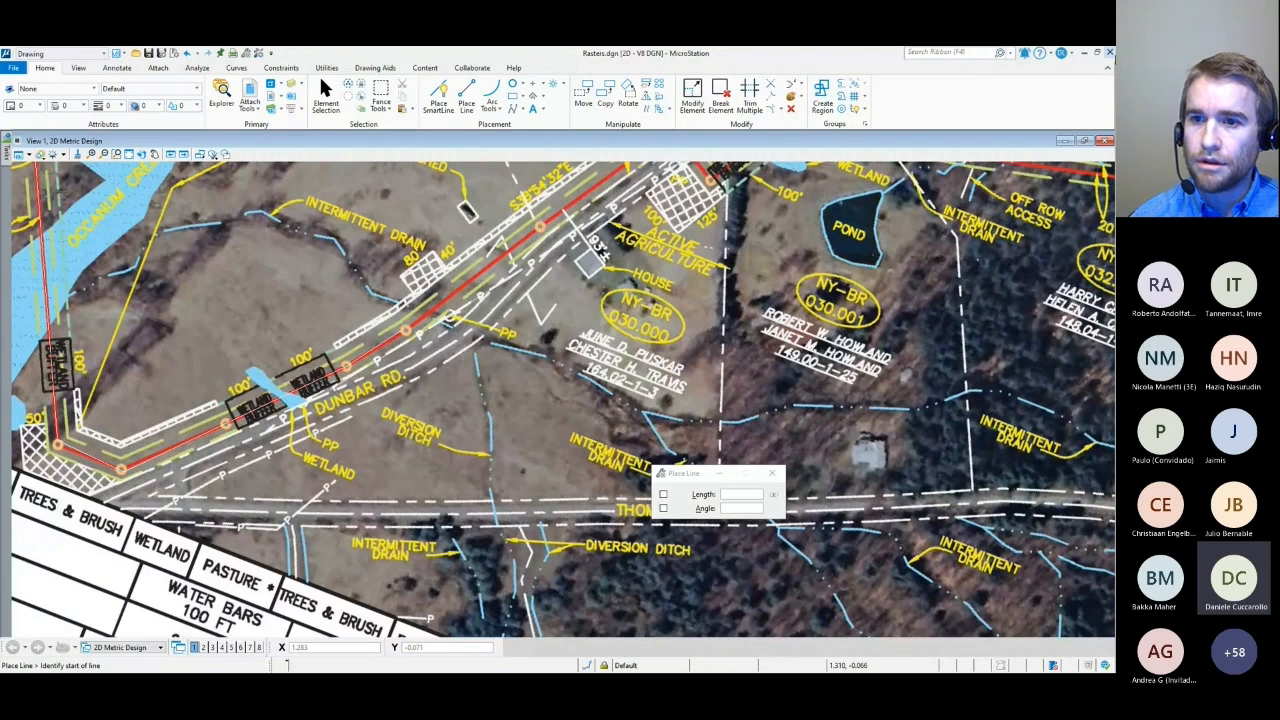
{"action": "left_click", "coordinate": [1110, 53]}
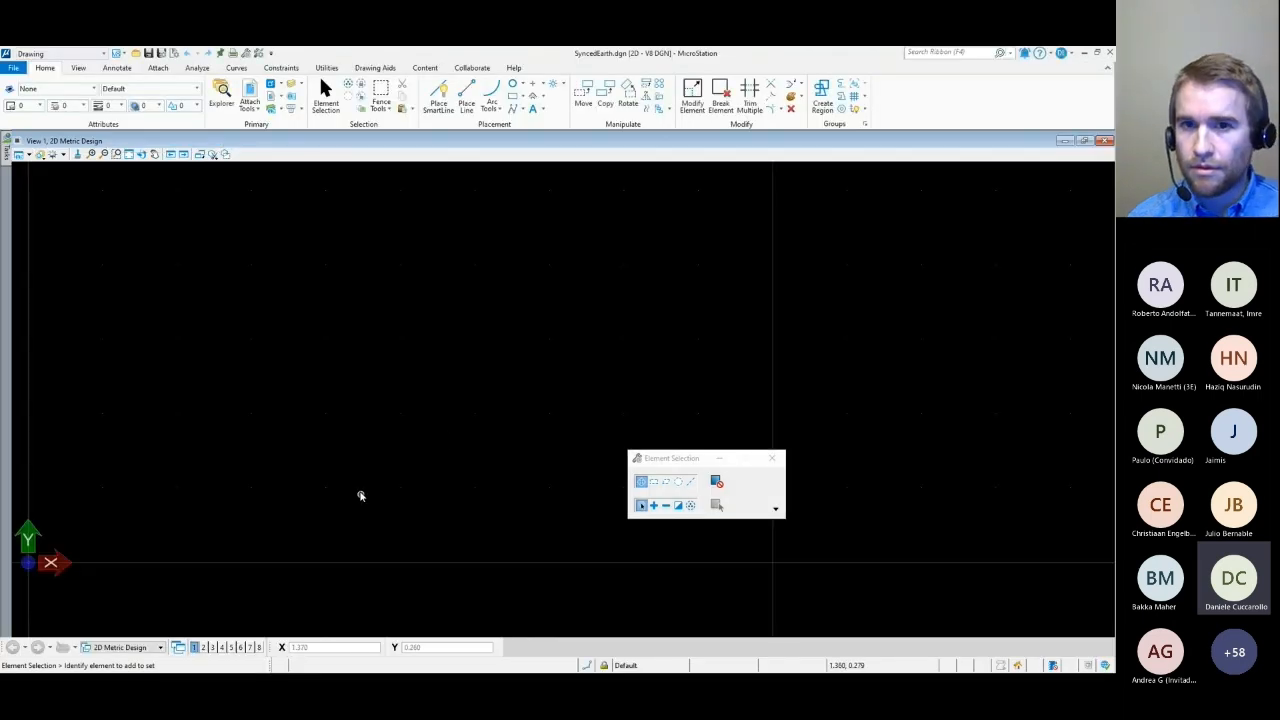
Fit the SyncedEarth drawing in the view and set the background map type to Hybrid.
{"action": "scroll", "coordinate": [355, 490], "scroll_direction": "down", "scroll_amount": 2}
{"action": "left_click", "coordinate": [128, 154]}
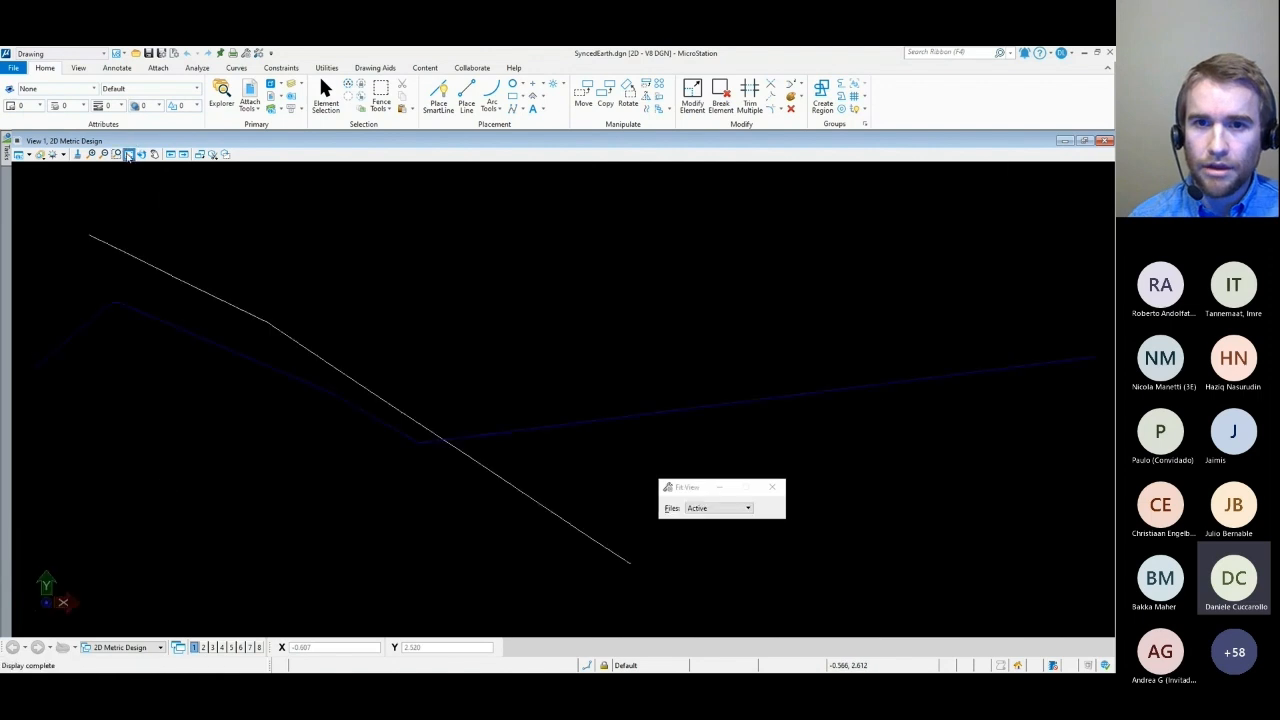
{"action": "left_click", "coordinate": [32, 153]}
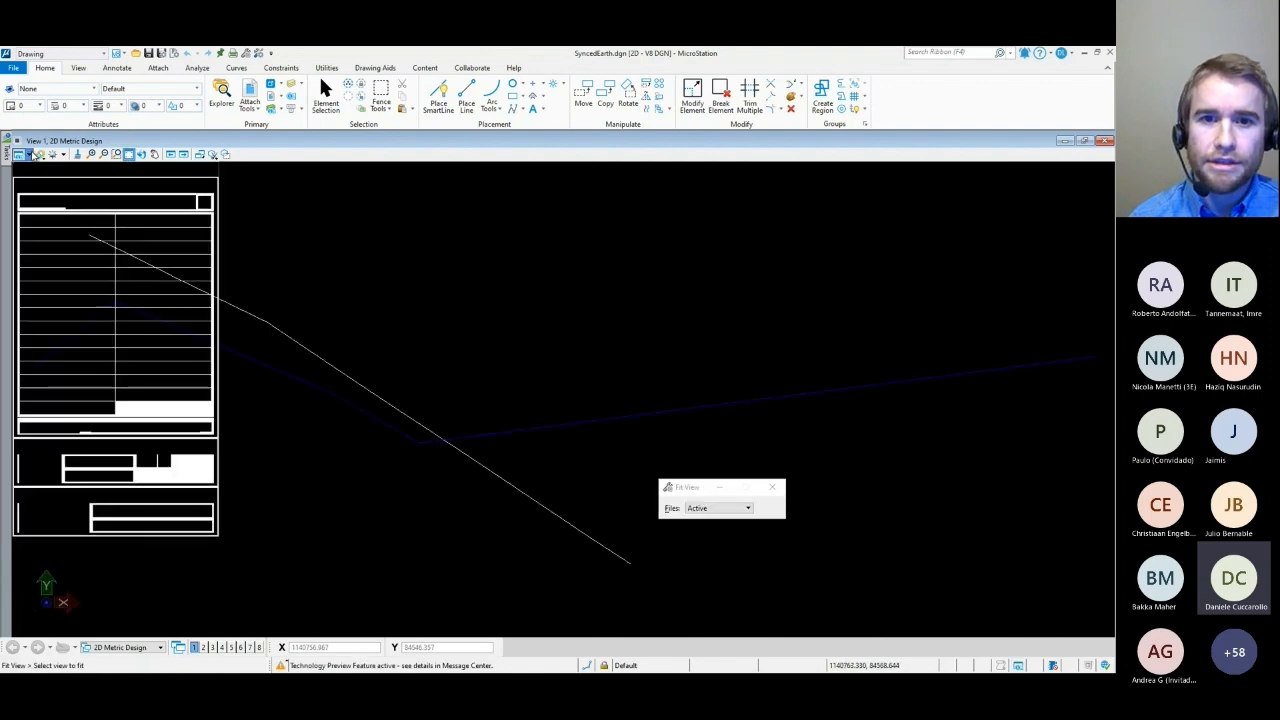
{"action": "left_click", "coordinate": [205, 516]}
{"action": "left_click", "coordinate": [200, 541]}
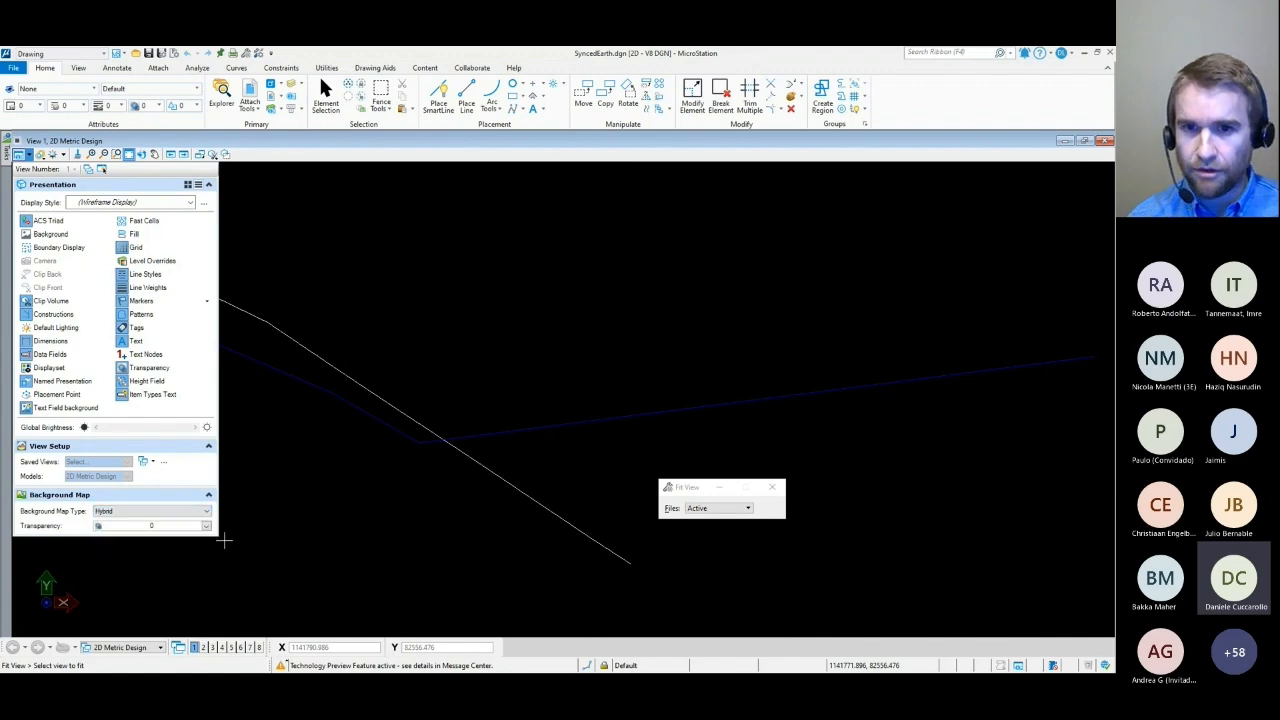
{"action": "left_click", "coordinate": [217, 171]}
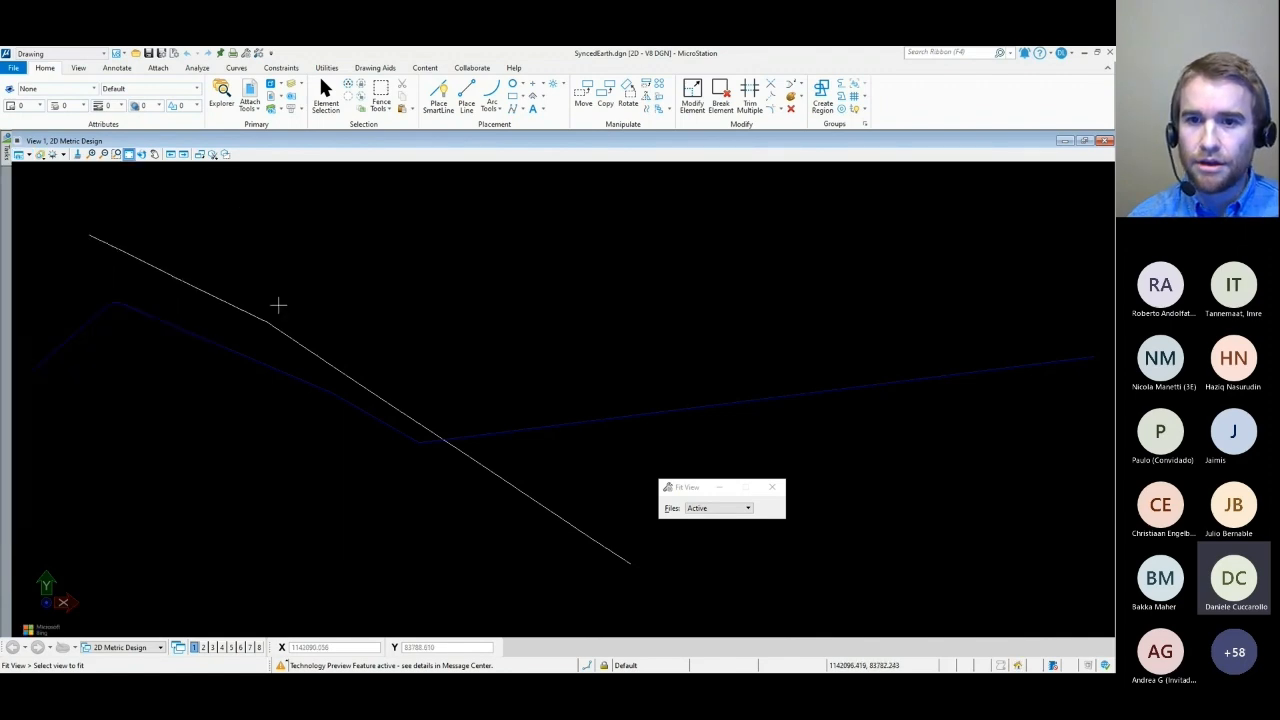
Examine how the white transmission line and blue pipeline route align with towers and cleared corridors on the satellite imagery around their crossing.
{"action": "scroll", "coordinate": [285, 308], "scroll_direction": "down", "scroll_amount": 1}
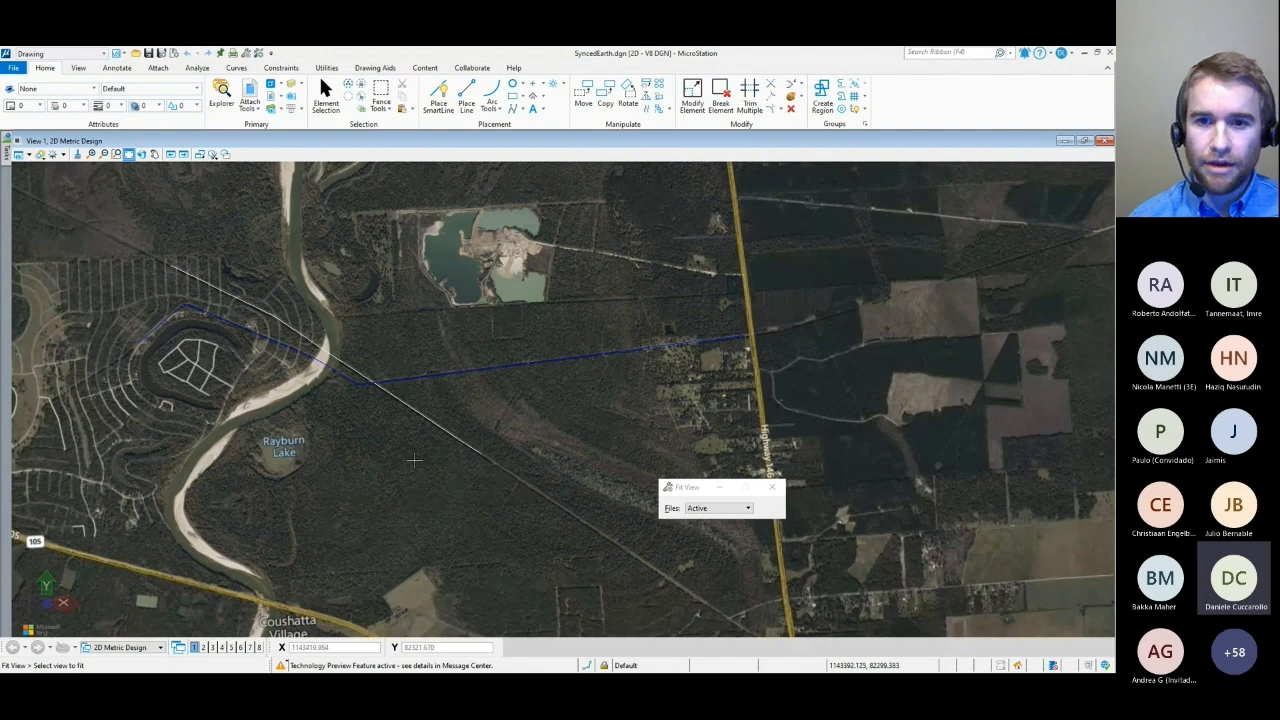
{"action": "scroll", "coordinate": [412, 460], "scroll_direction": "down", "scroll_amount": 1}
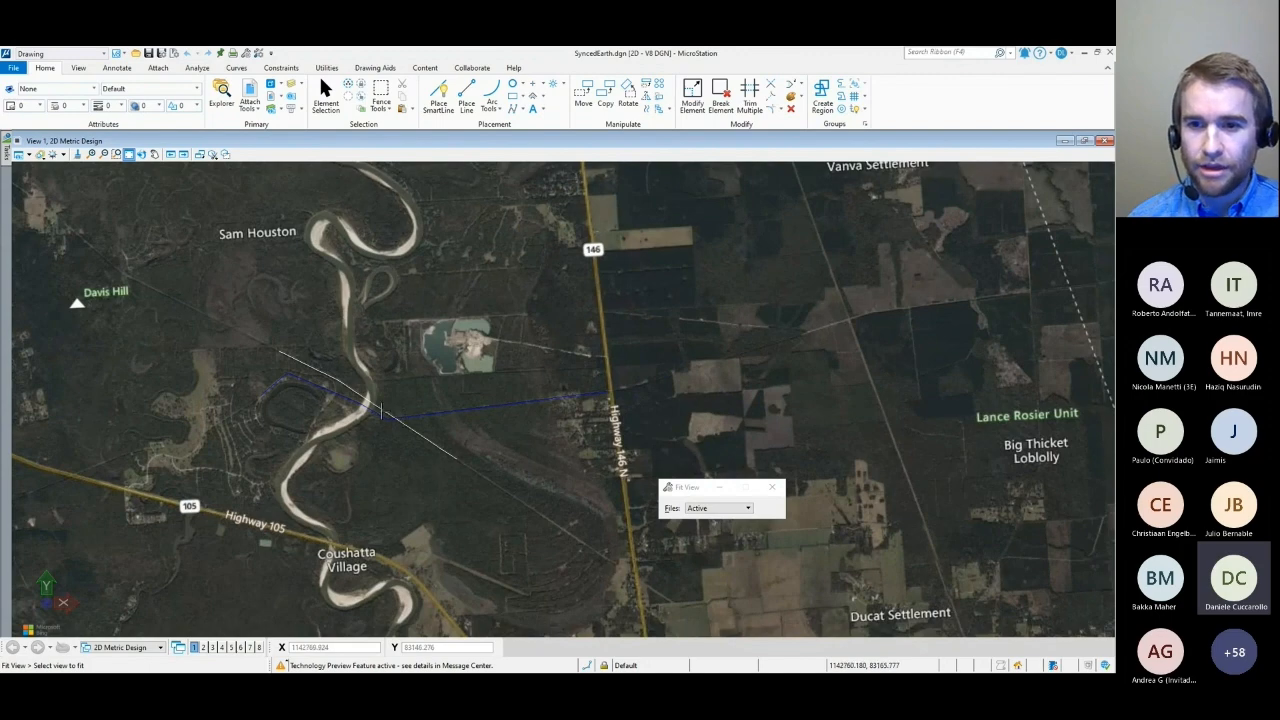
{"action": "scroll", "coordinate": [380, 410], "scroll_direction": "up", "scroll_amount": 8}
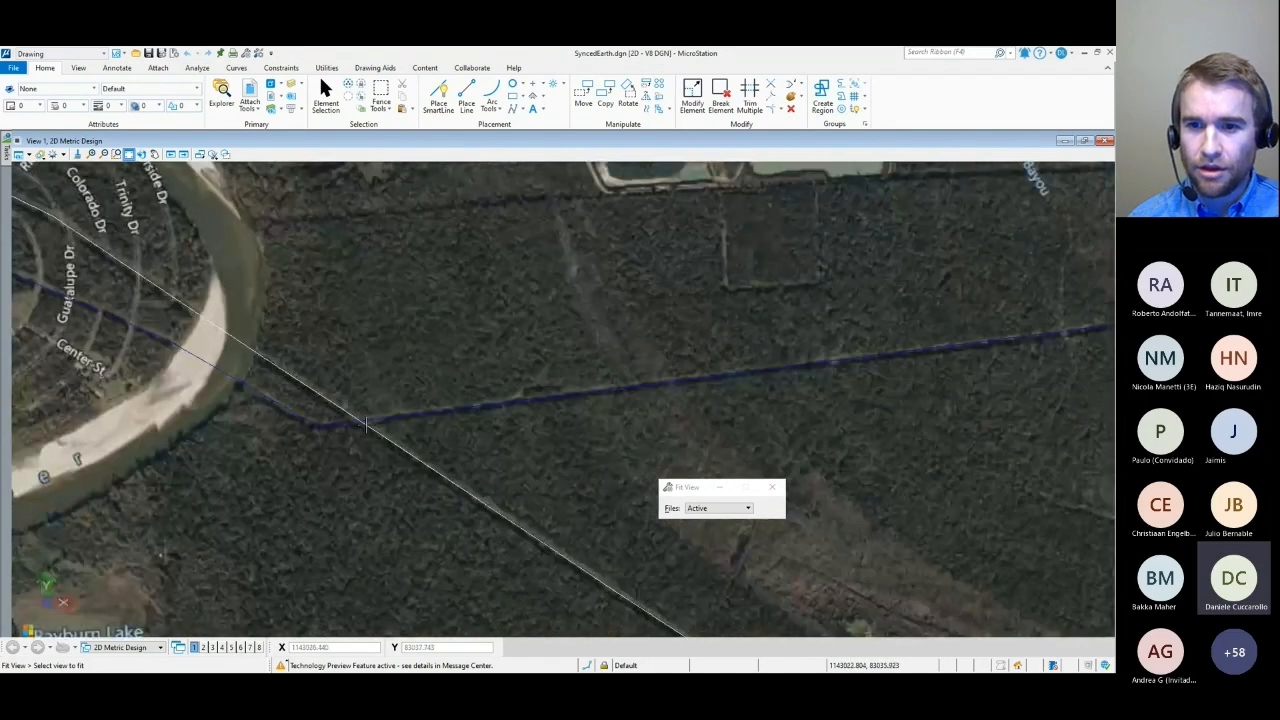
{"action": "scroll", "coordinate": [361, 425], "scroll_direction": "up", "scroll_amount": 4}
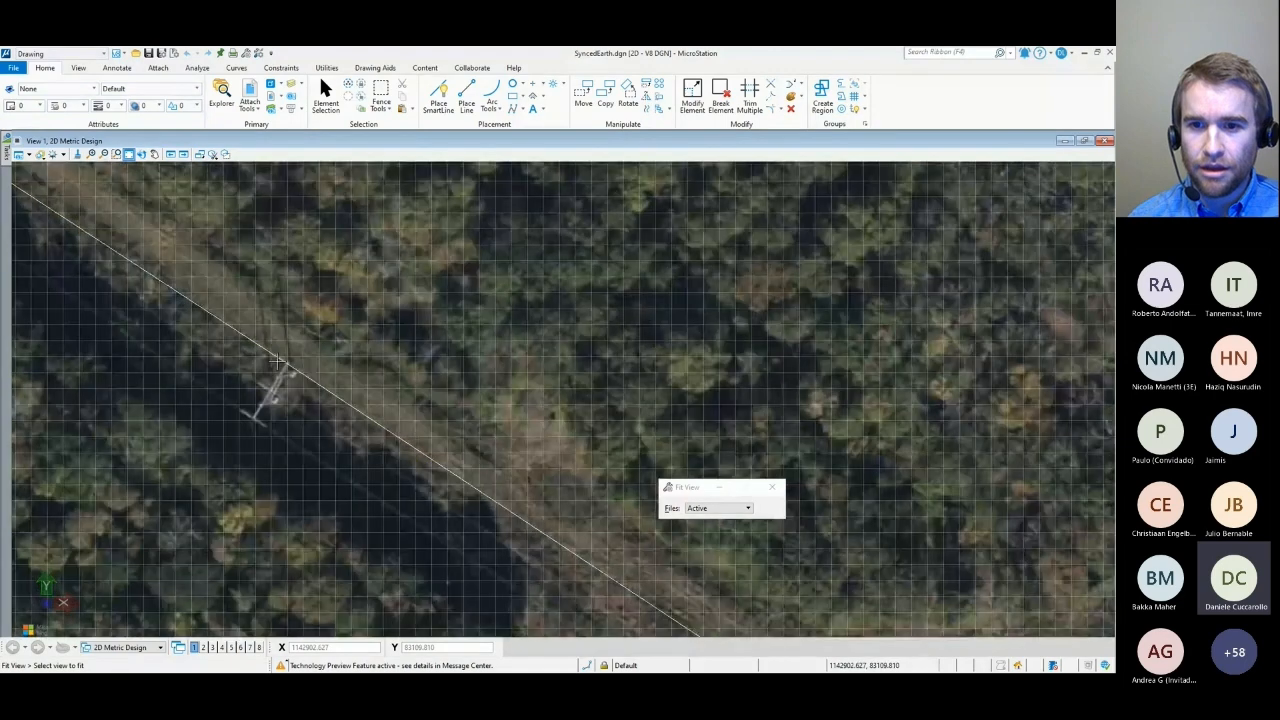
{"action": "scroll", "coordinate": [285, 372], "scroll_direction": "up", "scroll_amount": 1}
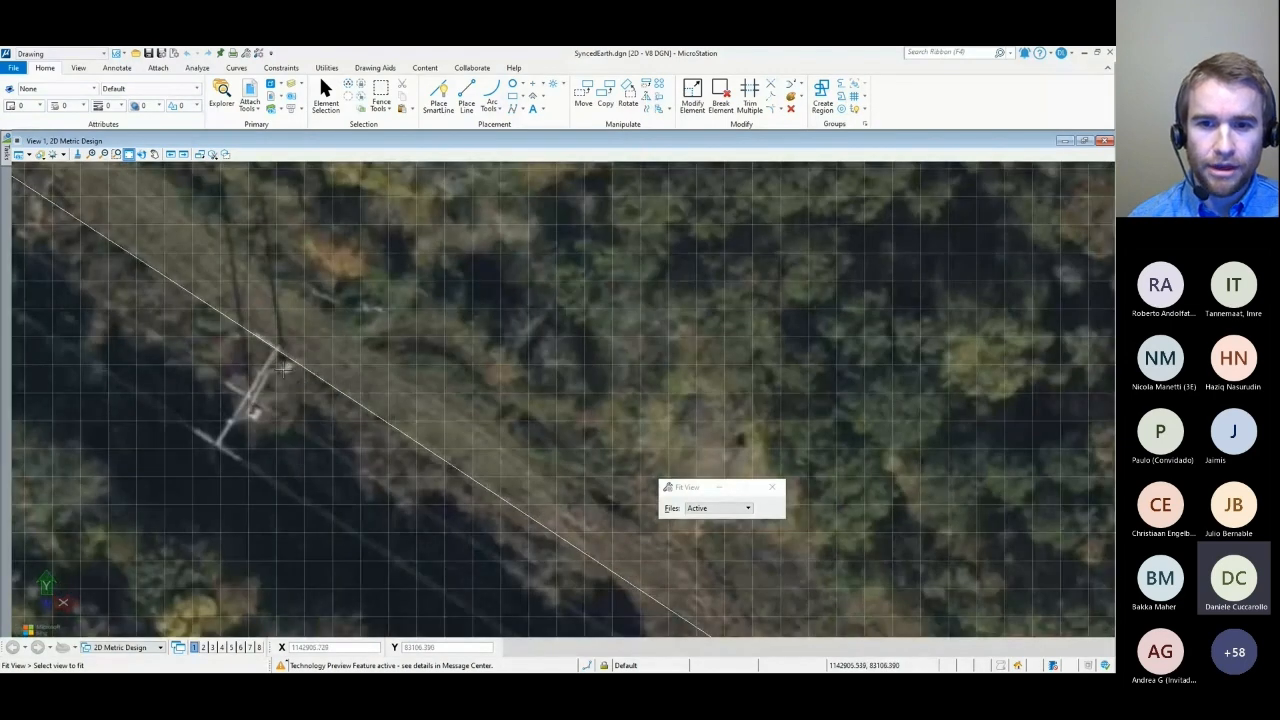
{"action": "scroll", "coordinate": [284, 368], "scroll_direction": "down", "scroll_amount": 1}
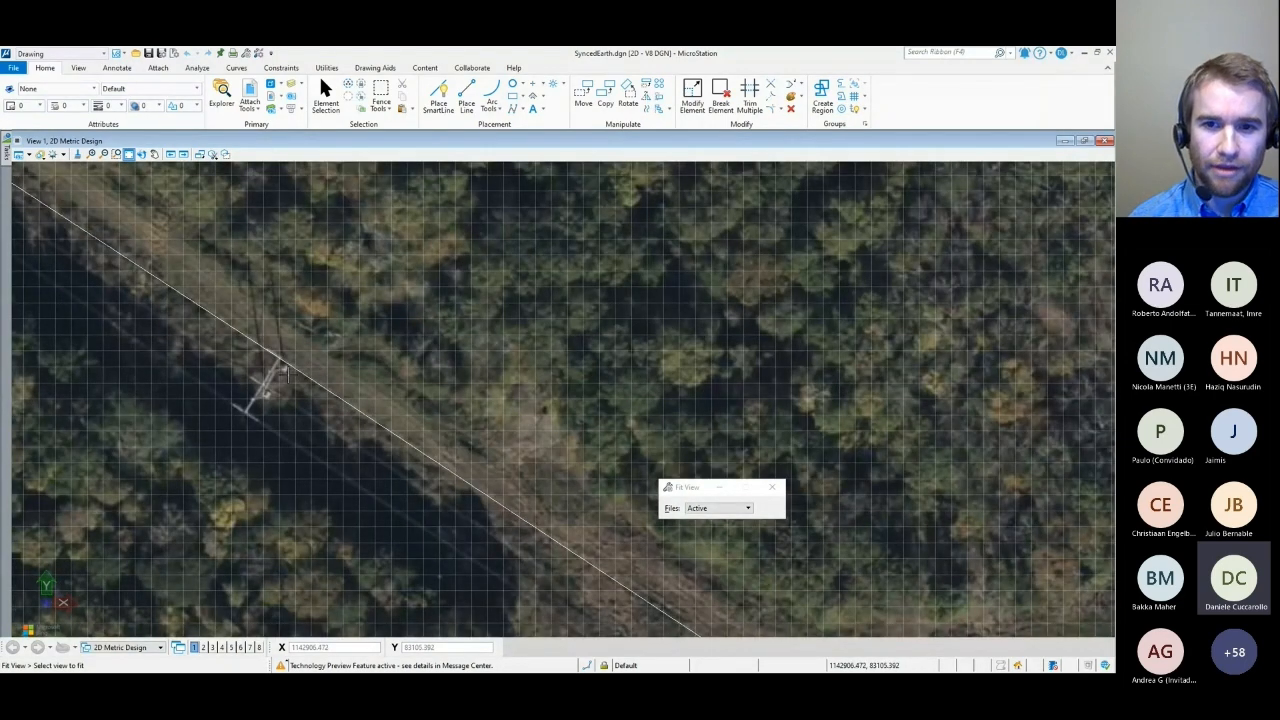
{"action": "scroll", "coordinate": [286, 376], "scroll_direction": "down", "scroll_amount": 1}
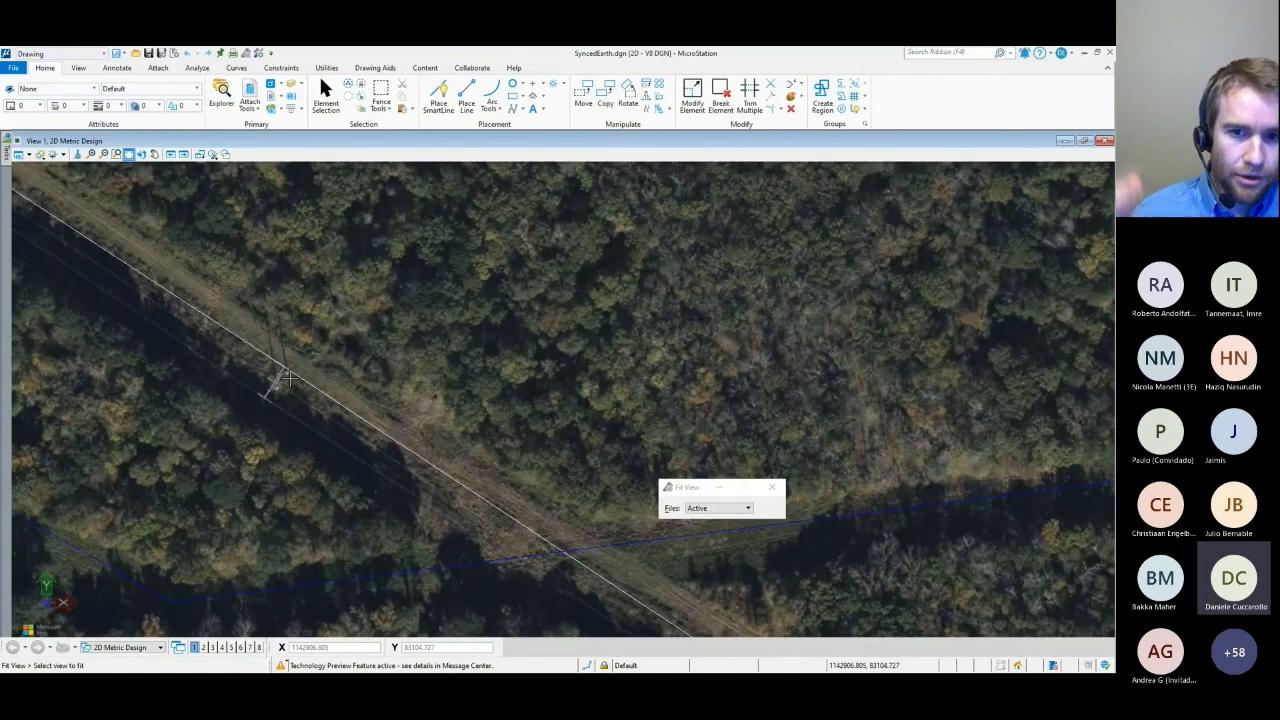
{"action": "scroll", "coordinate": [288, 376], "scroll_direction": "down", "scroll_amount": 1}
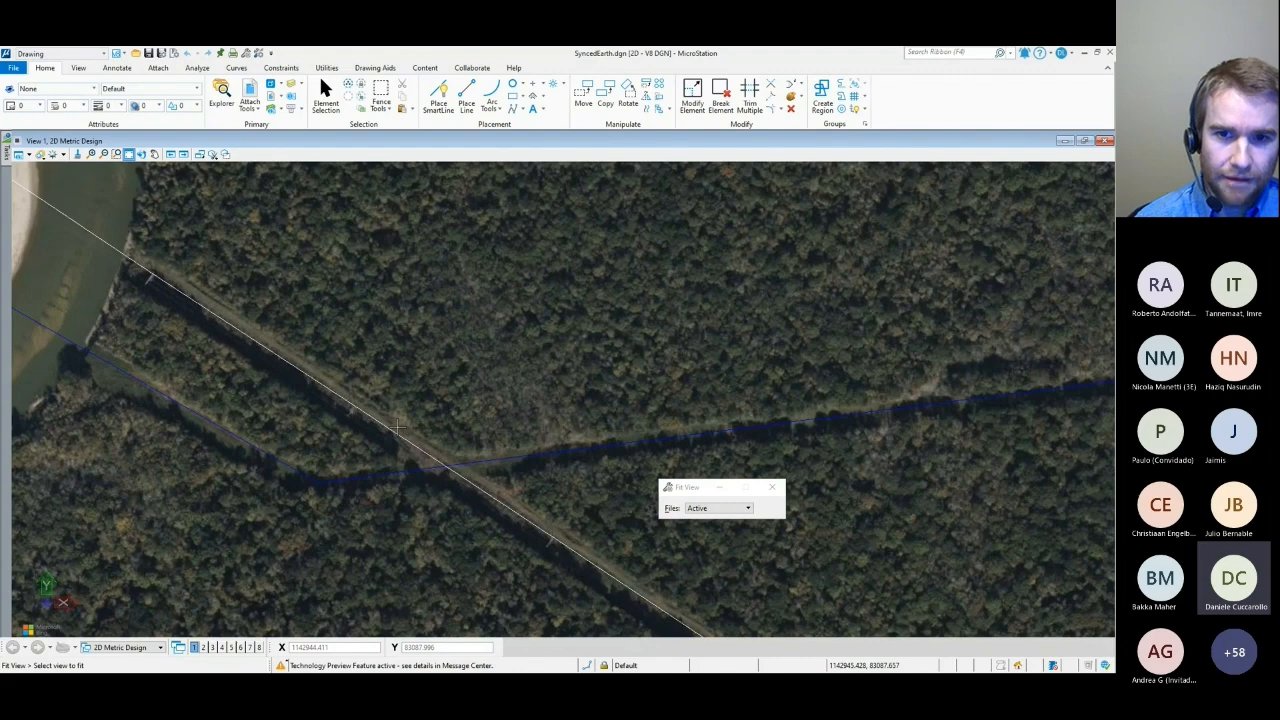
{"action": "scroll", "coordinate": [491, 456], "scroll_direction": "down", "scroll_amount": 1}
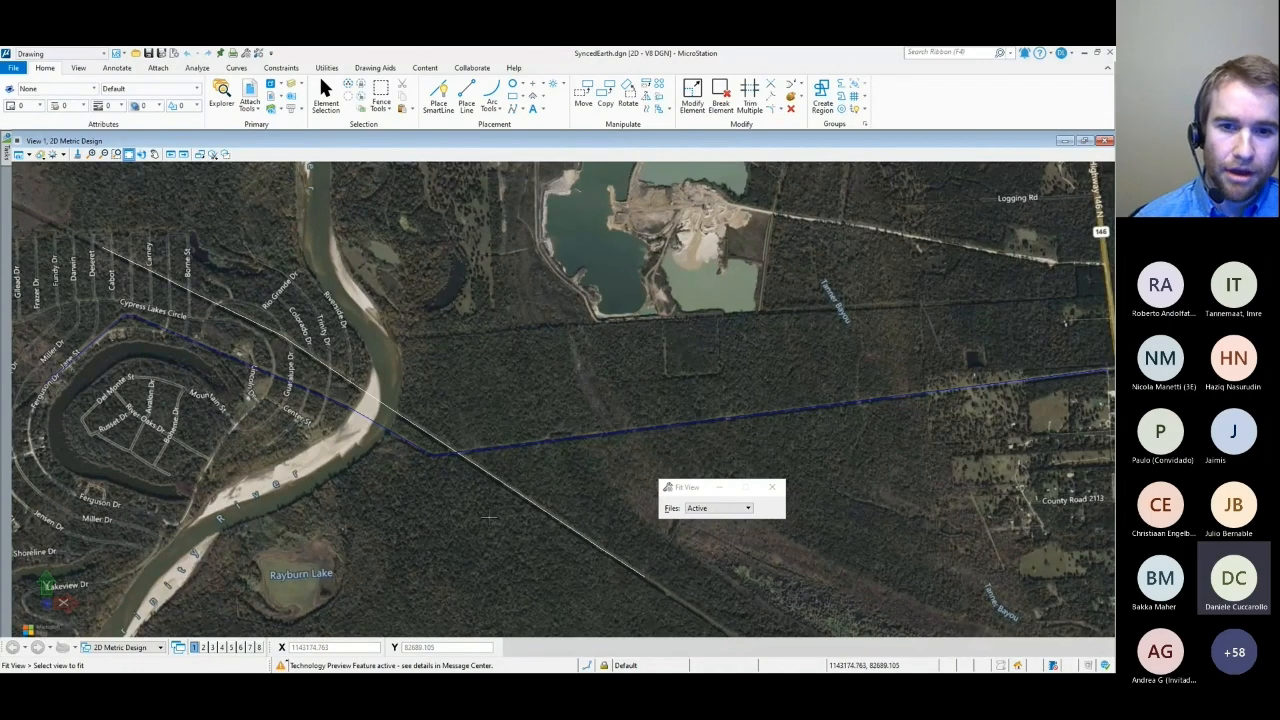
{"action": "scroll", "coordinate": [537, 524], "scroll_direction": "down", "scroll_amount": 3}
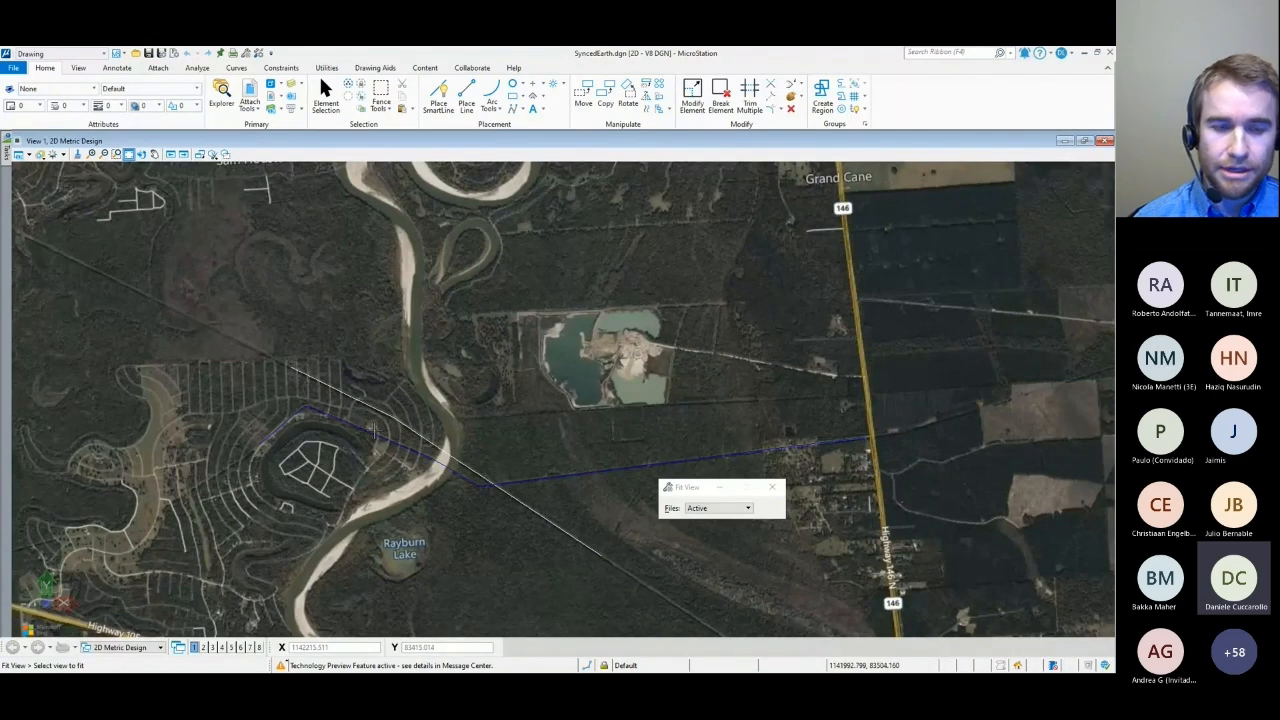
Place a line from the end of the transmission line at the tower near Cabot to the next tower northwest, above Darwin.
{"action": "scroll", "coordinate": [311, 370], "scroll_direction": "up", "scroll_amount": 2}
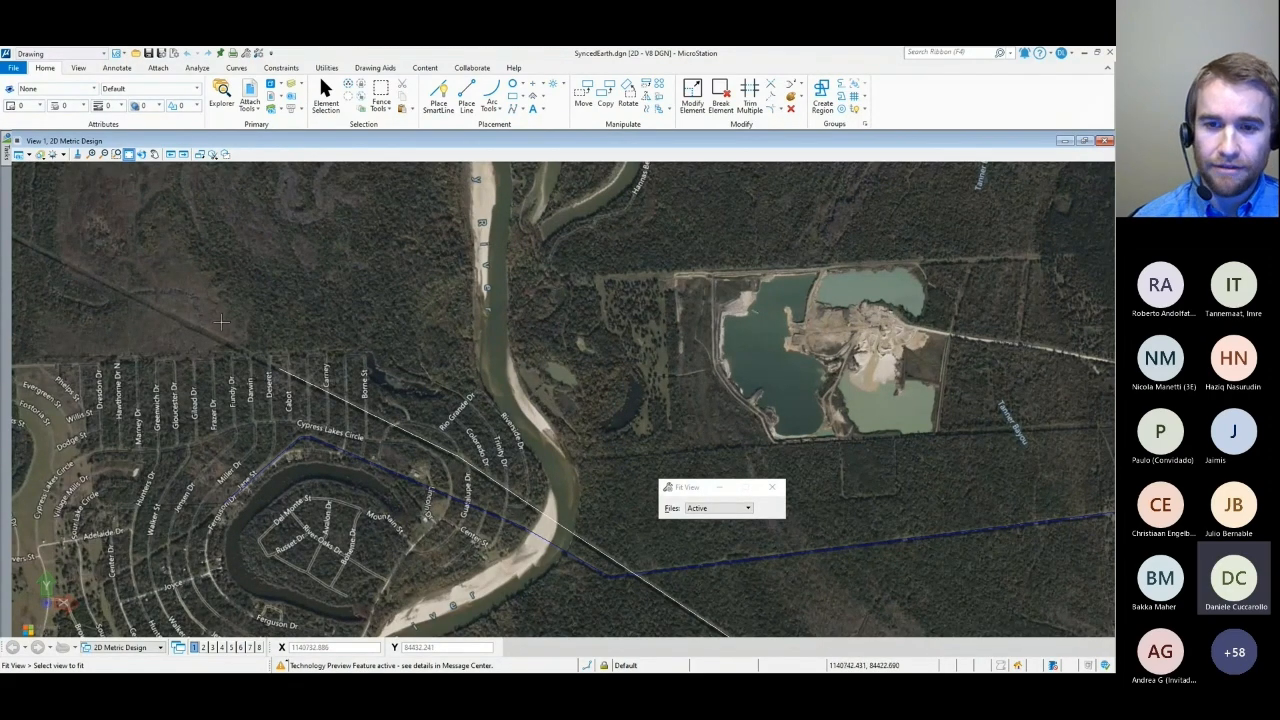
{"action": "scroll", "coordinate": [213, 346], "scroll_direction": "up", "scroll_amount": 2}
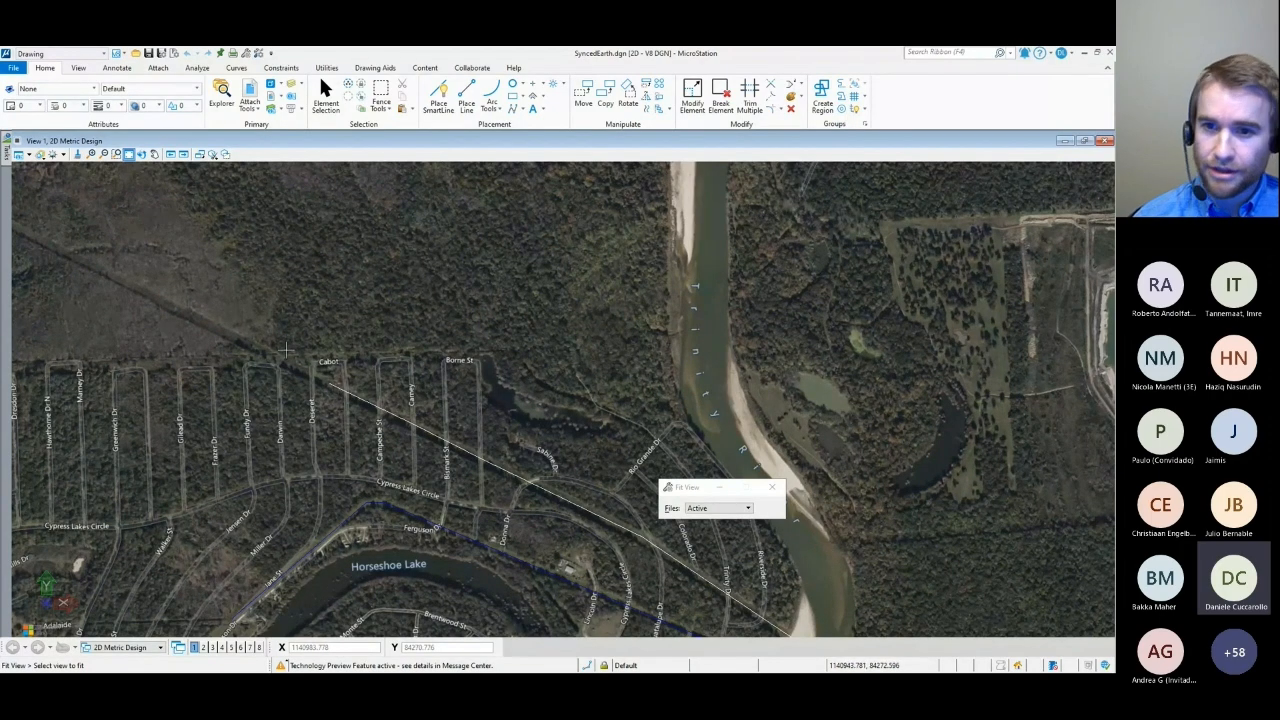
{"action": "scroll", "coordinate": [268, 353], "scroll_direction": "up", "scroll_amount": 2}
{"action": "scroll", "coordinate": [268, 353], "scroll_direction": "up", "scroll_amount": 3}
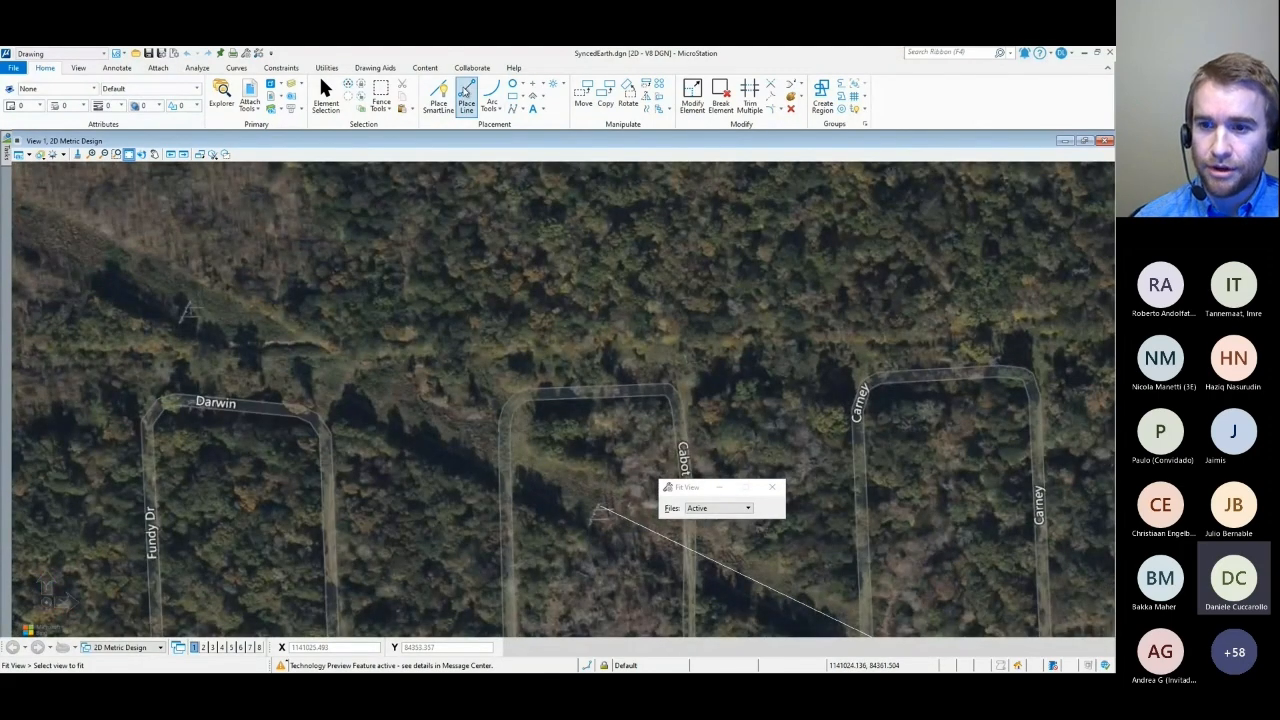
{"action": "left_click", "coordinate": [466, 96]}
{"action": "scroll", "coordinate": [595, 505], "scroll_direction": "up", "scroll_amount": 5}
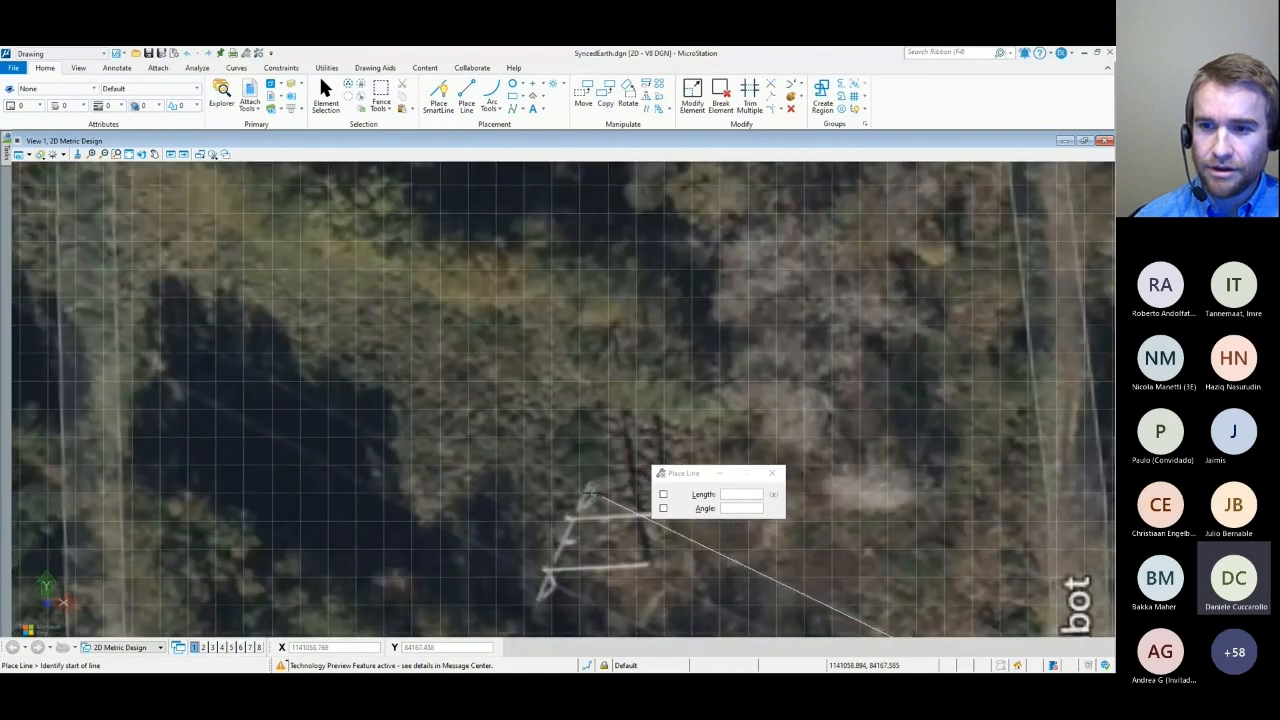
{"action": "left_click", "coordinate": [592, 492]}
{"action": "scroll", "coordinate": [600, 497], "scroll_direction": "down", "scroll_amount": 5}
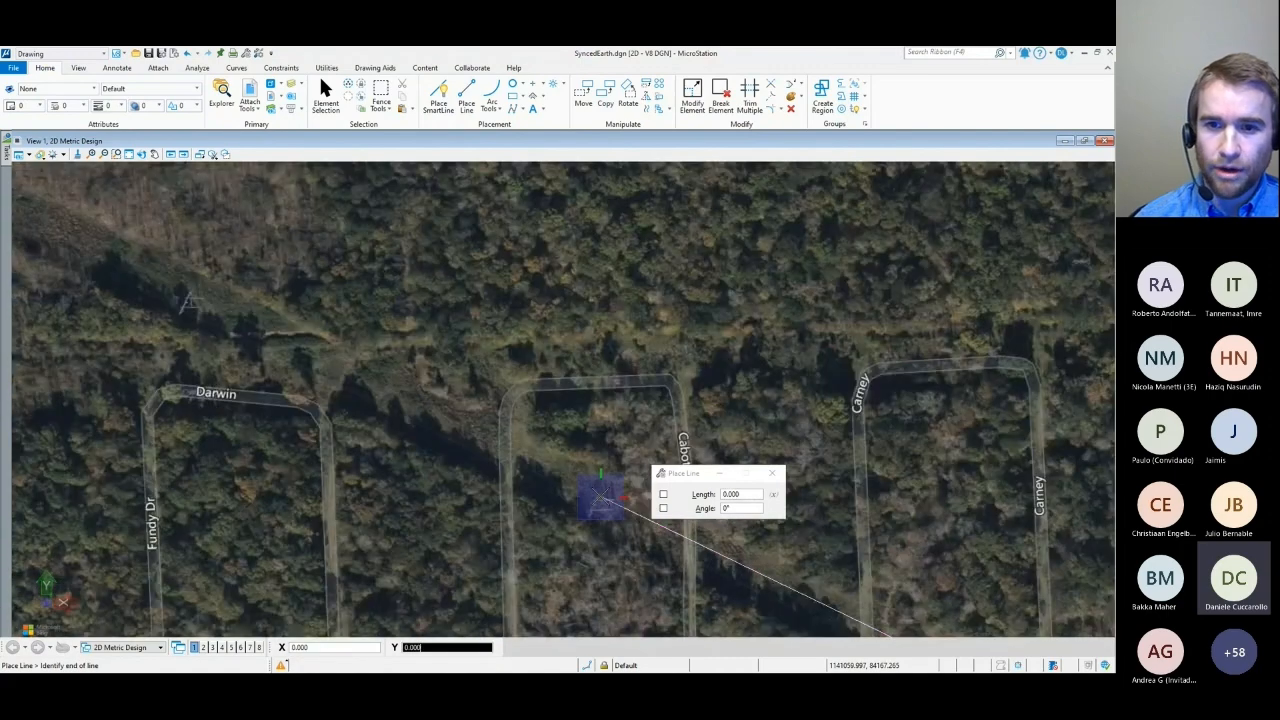
{"action": "scroll", "coordinate": [325, 365], "scroll_direction": "up", "scroll_amount": 6}
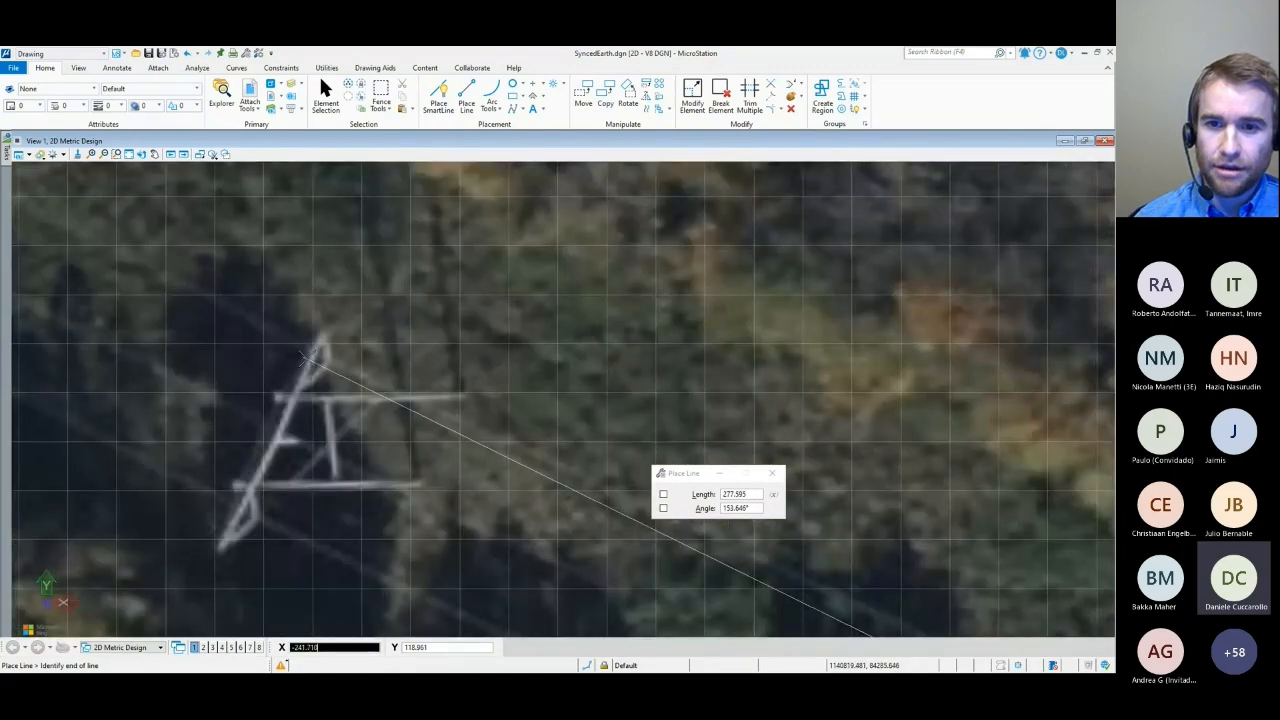
{"action": "left_click", "coordinate": [327, 364]}
Continue the transmission line northwest from the tower above Darwin to the next tower, about 269 units away, and end the line.
{"action": "scroll", "coordinate": [325, 358], "scroll_direction": "down", "scroll_amount": 5}
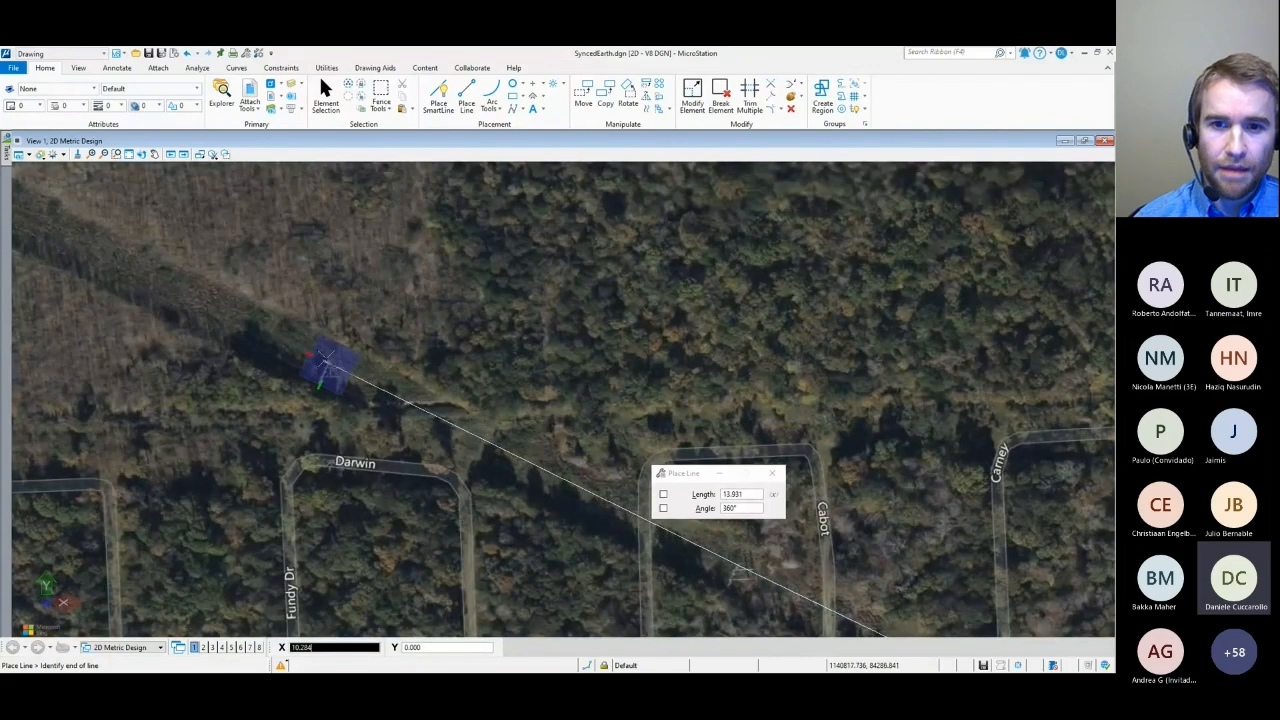
{"action": "scroll", "coordinate": [325, 358], "scroll_direction": "up", "scroll_amount": 1}
{"action": "scroll", "coordinate": [303, 352], "scroll_direction": "down", "scroll_amount": 3}
{"action": "scroll", "coordinate": [303, 352], "scroll_direction": "down", "scroll_amount": 1}
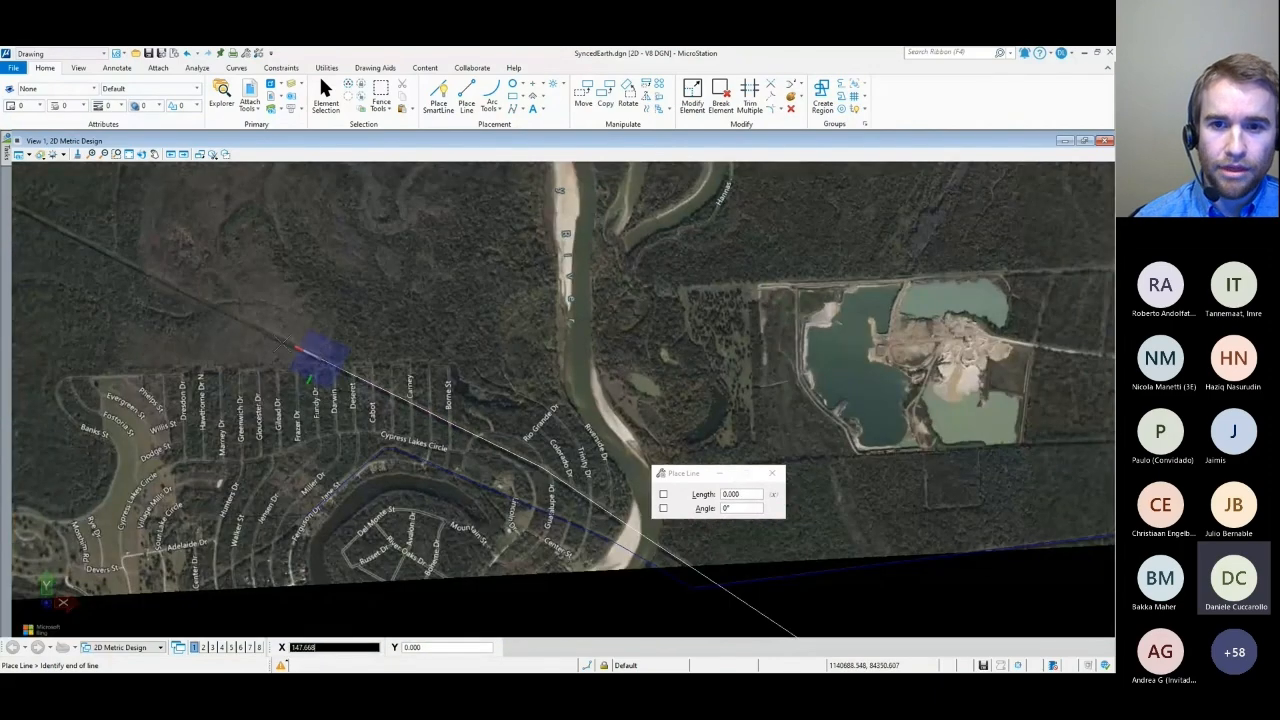
{"action": "scroll", "coordinate": [303, 352], "scroll_direction": "up", "scroll_amount": 6}
{"action": "scroll", "coordinate": [335, 364], "scroll_direction": "up", "scroll_amount": 5}
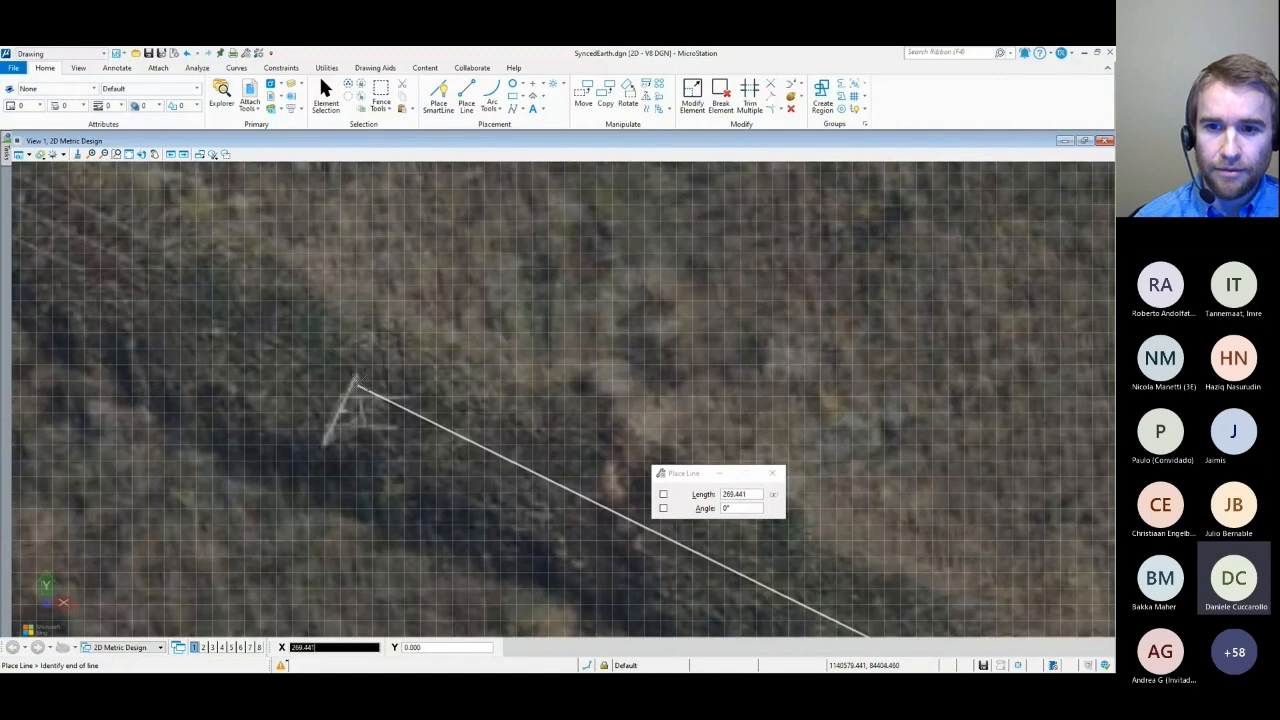
{"action": "left_click", "coordinate": [358, 383]}
{"action": "right_click", "coordinate": [358, 383]}
Review the extended transmission line over the imagery and follow the blue pipeline route to its river crossing and the bend near the transmission line.
{"action": "scroll", "coordinate": [347, 365], "scroll_direction": "down", "scroll_amount": 3}
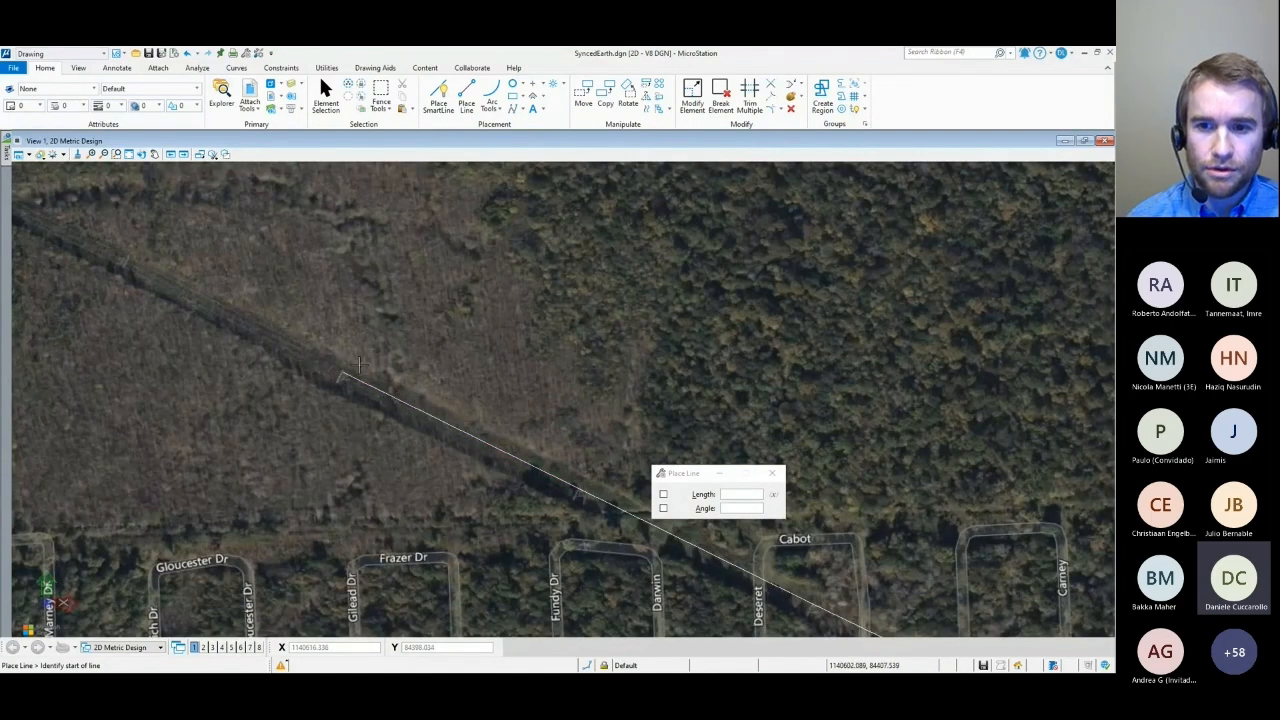
{"action": "scroll", "coordinate": [358, 366], "scroll_direction": "down", "scroll_amount": 2}
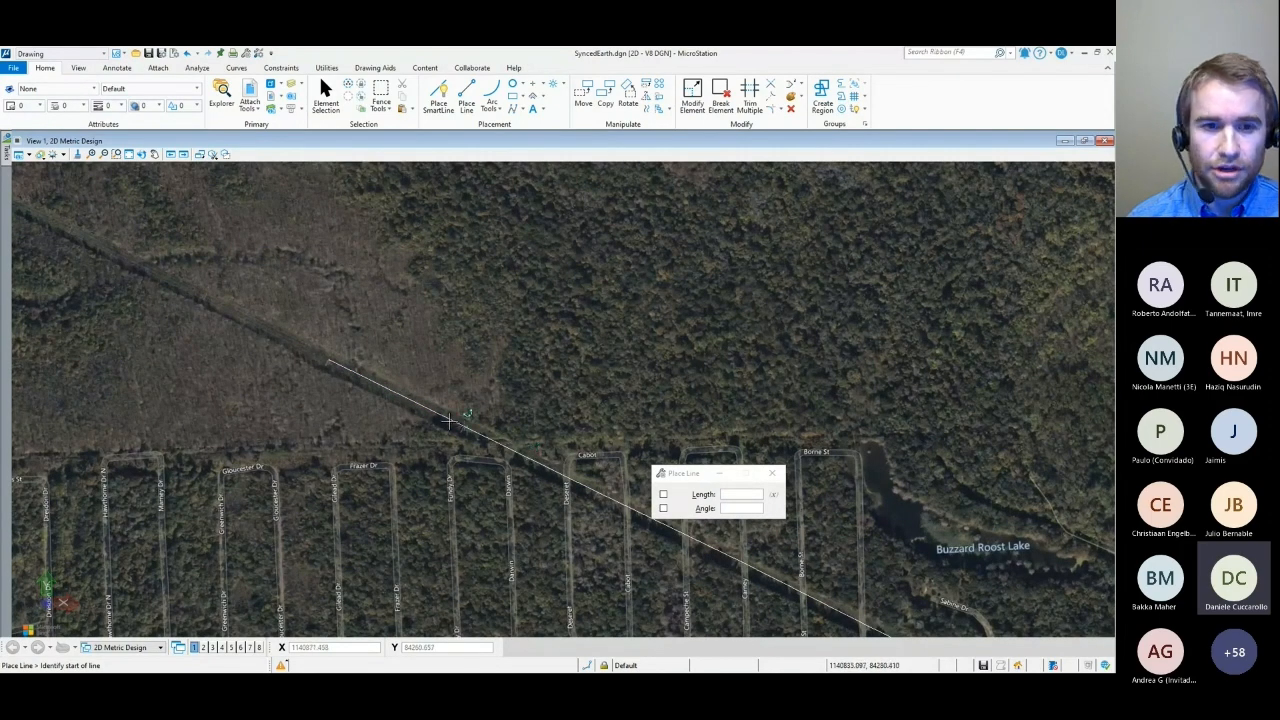
{"action": "scroll", "coordinate": [320, 362], "scroll_direction": "down", "scroll_amount": 2}
{"action": "scroll", "coordinate": [486, 436], "scroll_direction": "up", "scroll_amount": 3}
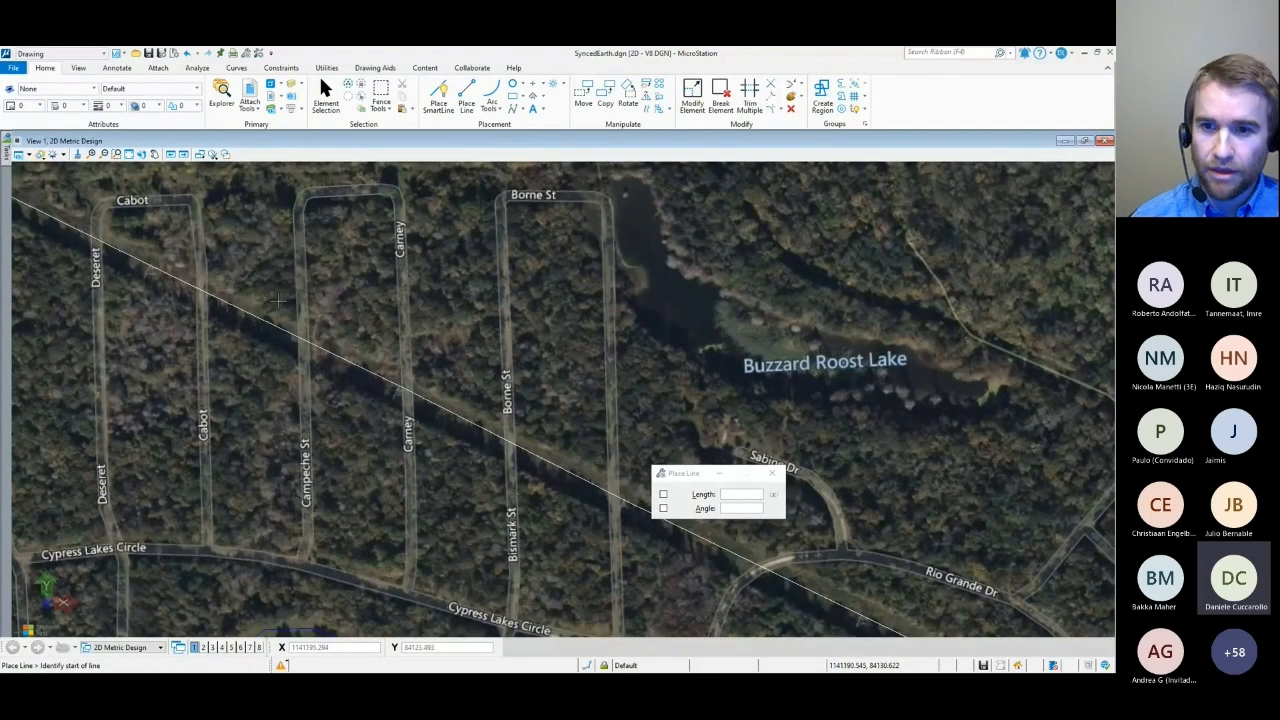
{"action": "scroll", "coordinate": [357, 342], "scroll_direction": "down", "scroll_amount": 3}
{"action": "scroll", "coordinate": [450, 440], "scroll_direction": "down", "scroll_amount": 3}
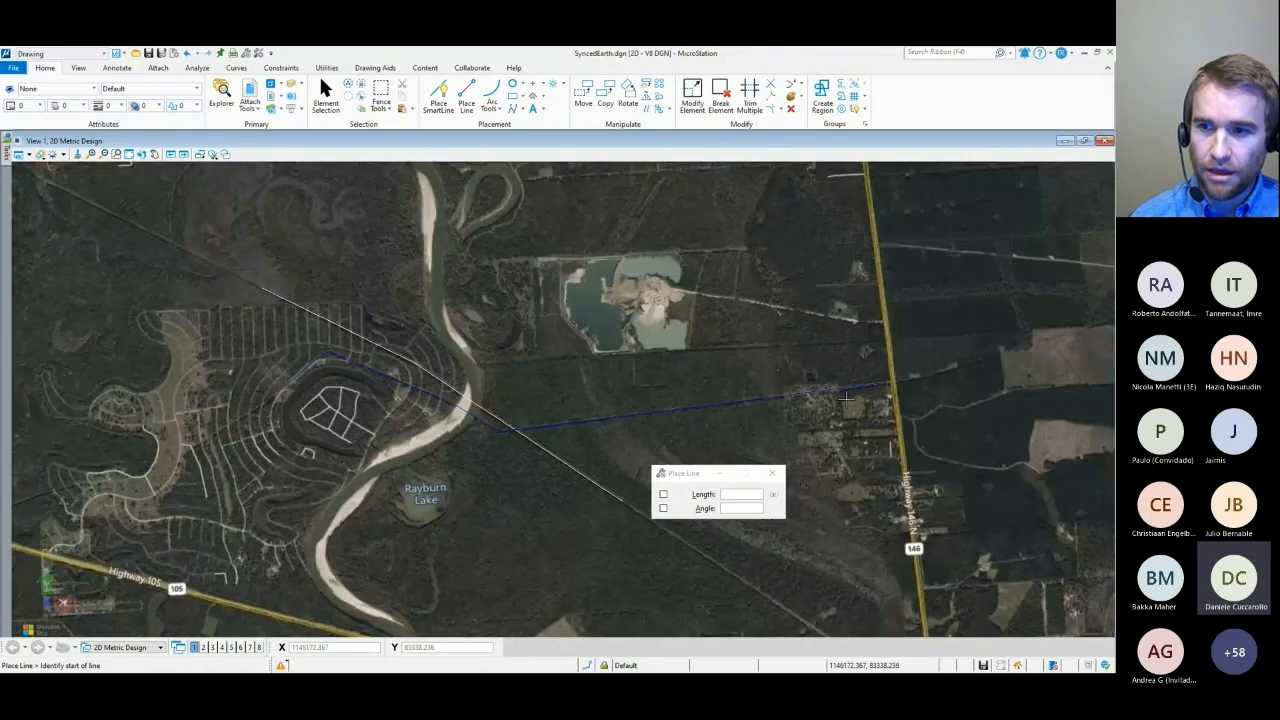
{"action": "scroll", "coordinate": [570, 410], "scroll_direction": "up", "scroll_amount": 3}
{"action": "scroll", "coordinate": [570, 410], "scroll_direction": "up", "scroll_amount": 2}
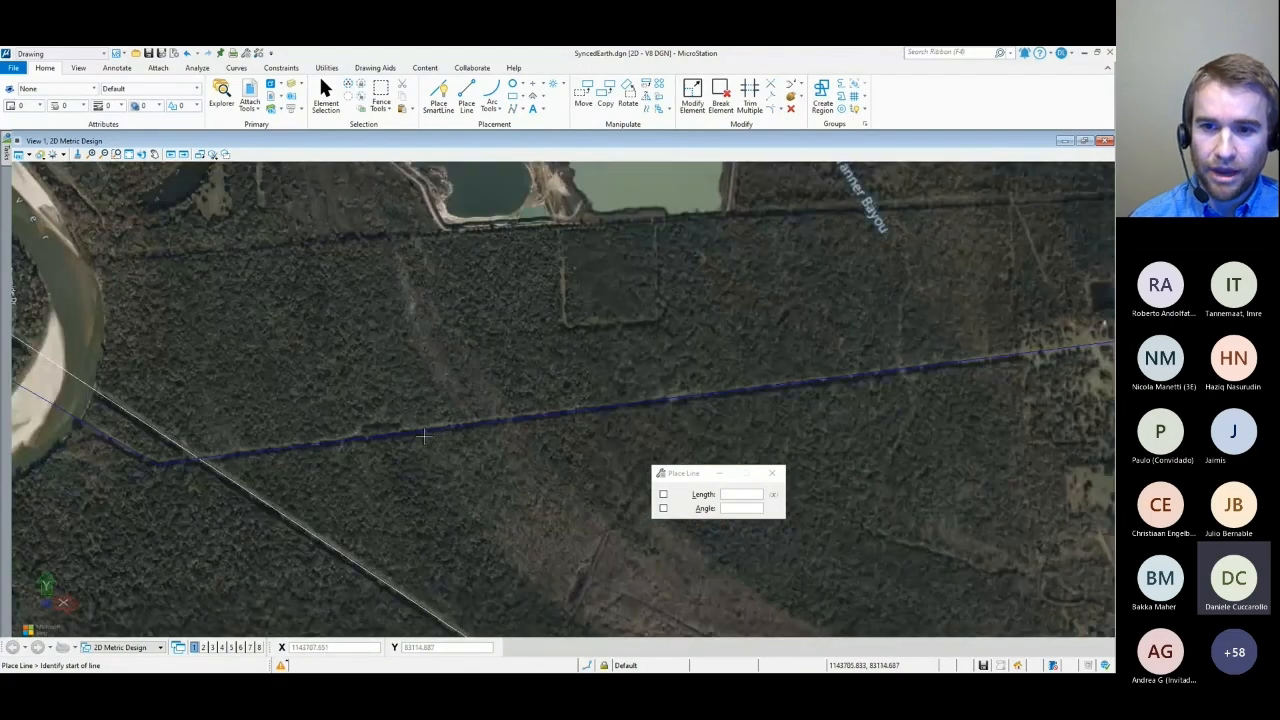
{"action": "scroll", "coordinate": [69, 474], "scroll_direction": "up", "scroll_amount": 2}
{"action": "scroll", "coordinate": [73, 472], "scroll_direction": "up", "scroll_amount": 2}
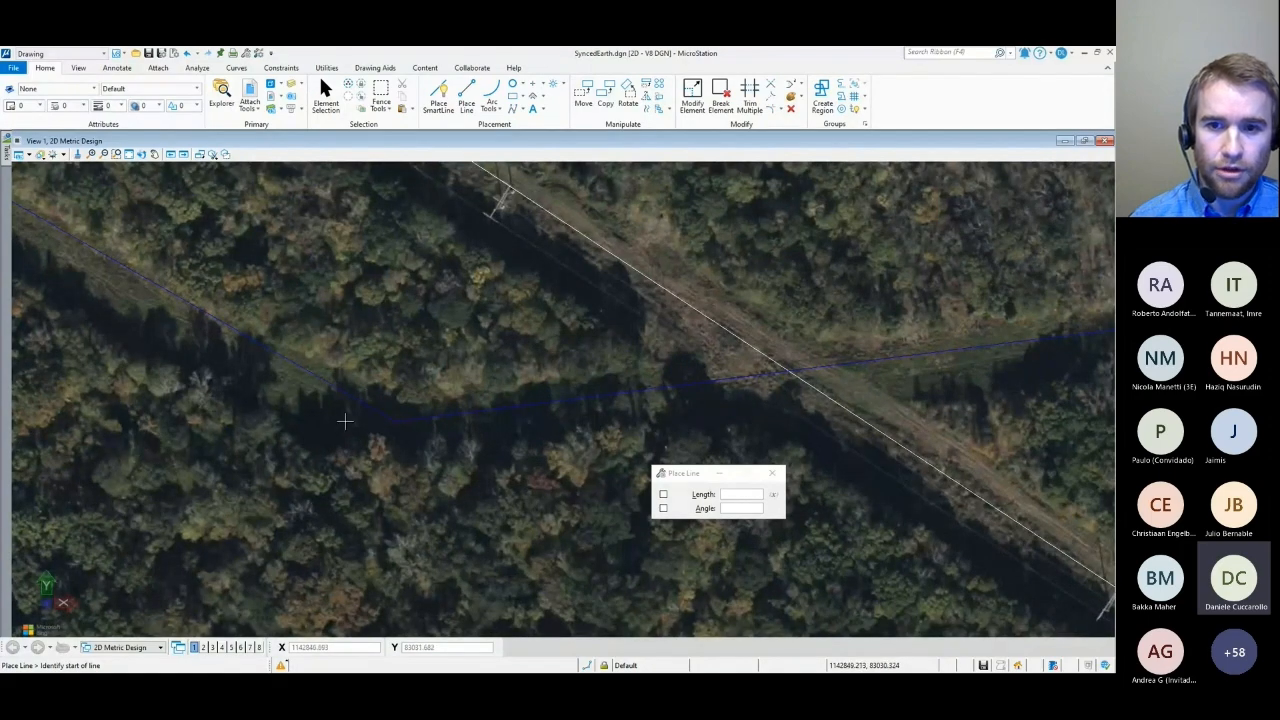
{"action": "scroll", "coordinate": [408, 432], "scroll_direction": "down", "scroll_amount": 1}
{"action": "scroll", "coordinate": [411, 430], "scroll_direction": "down", "scroll_amount": 1}
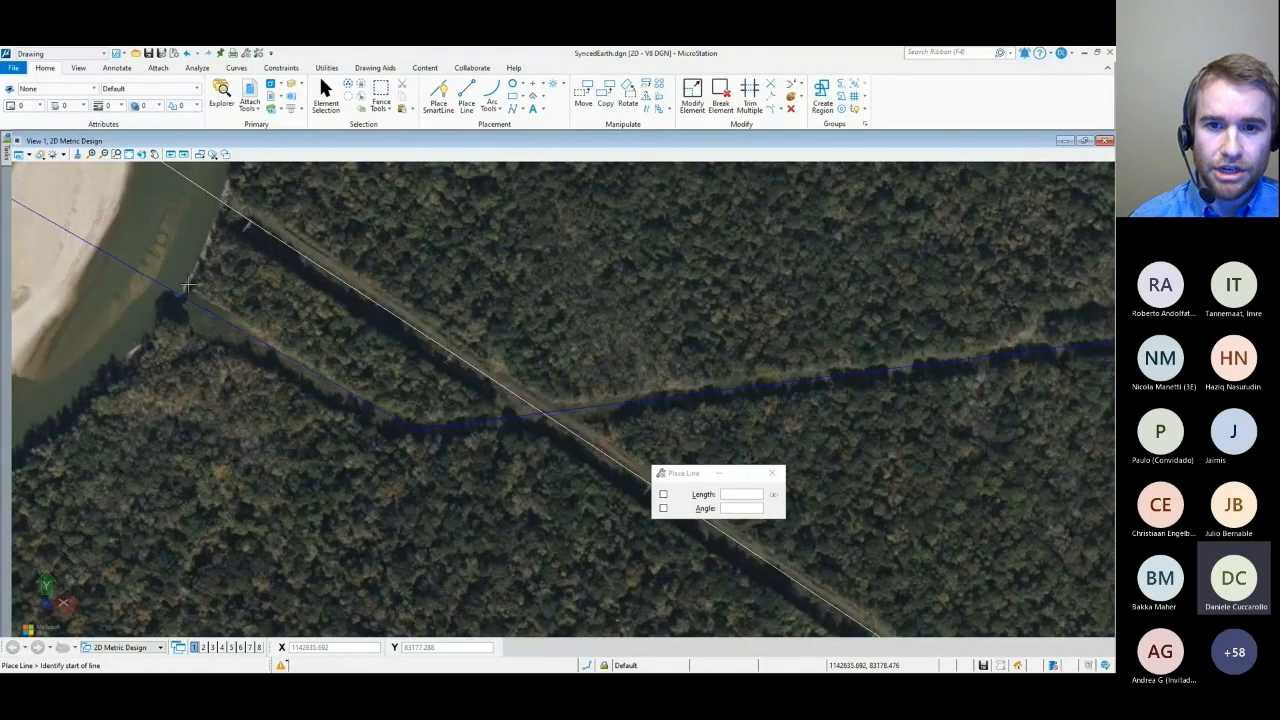
{"action": "scroll", "coordinate": [184, 313], "scroll_direction": "up", "scroll_amount": 3}
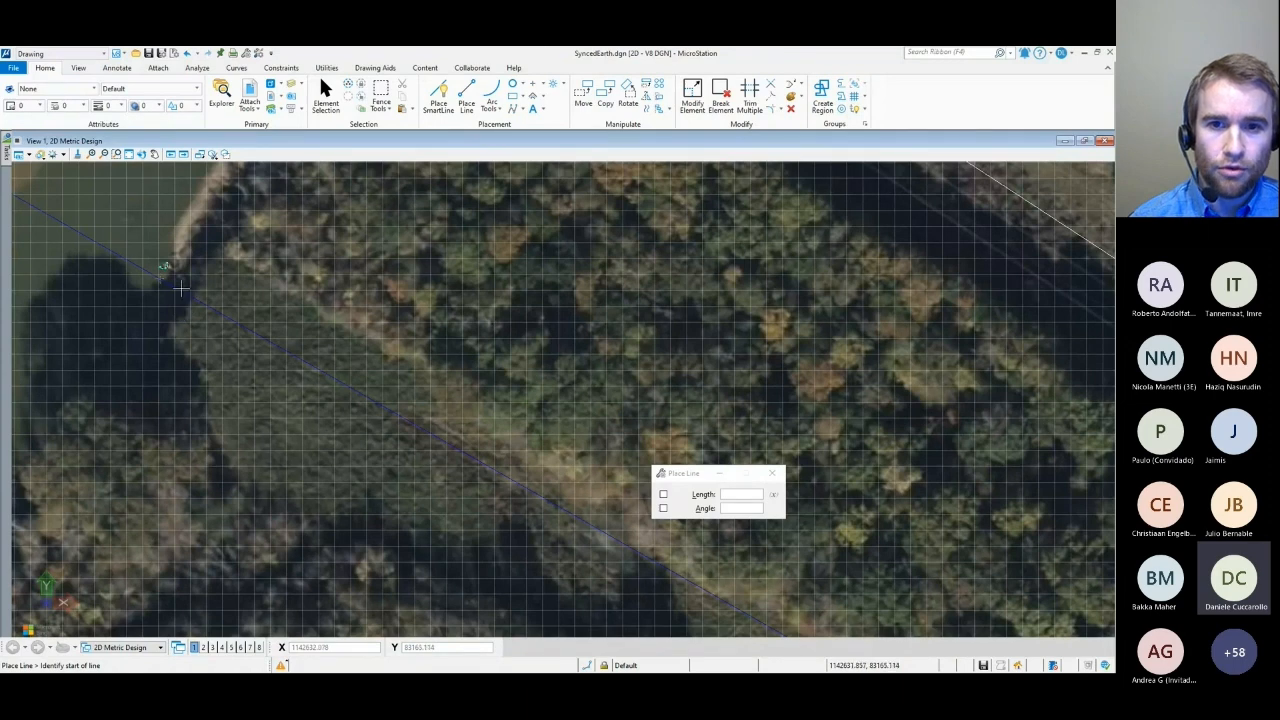
{"action": "scroll", "coordinate": [301, 459], "scroll_direction": "down", "scroll_amount": 3}
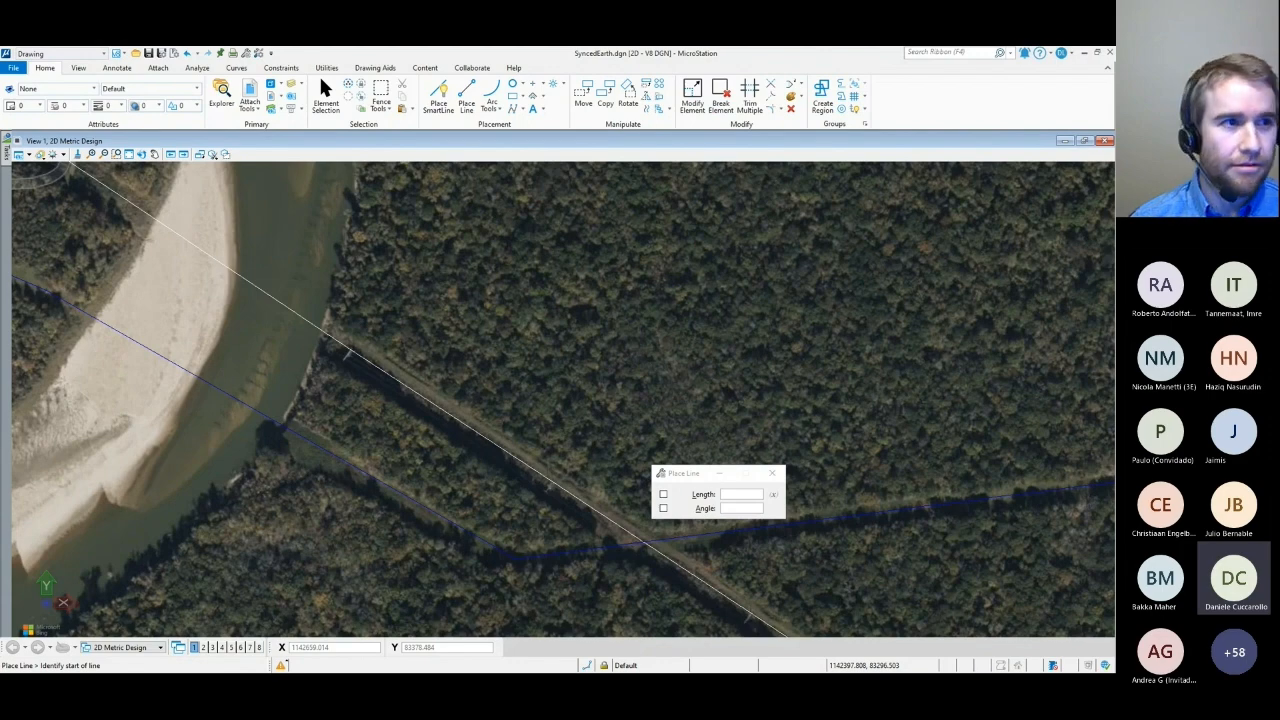
Switch to XGSLab, close the start page and set the touch and step voltage reference standard to IEEE Std 80-2013.
{"action": "left_click_drag", "start_coordinate": [0, 260], "coordinate": [480, 47]}
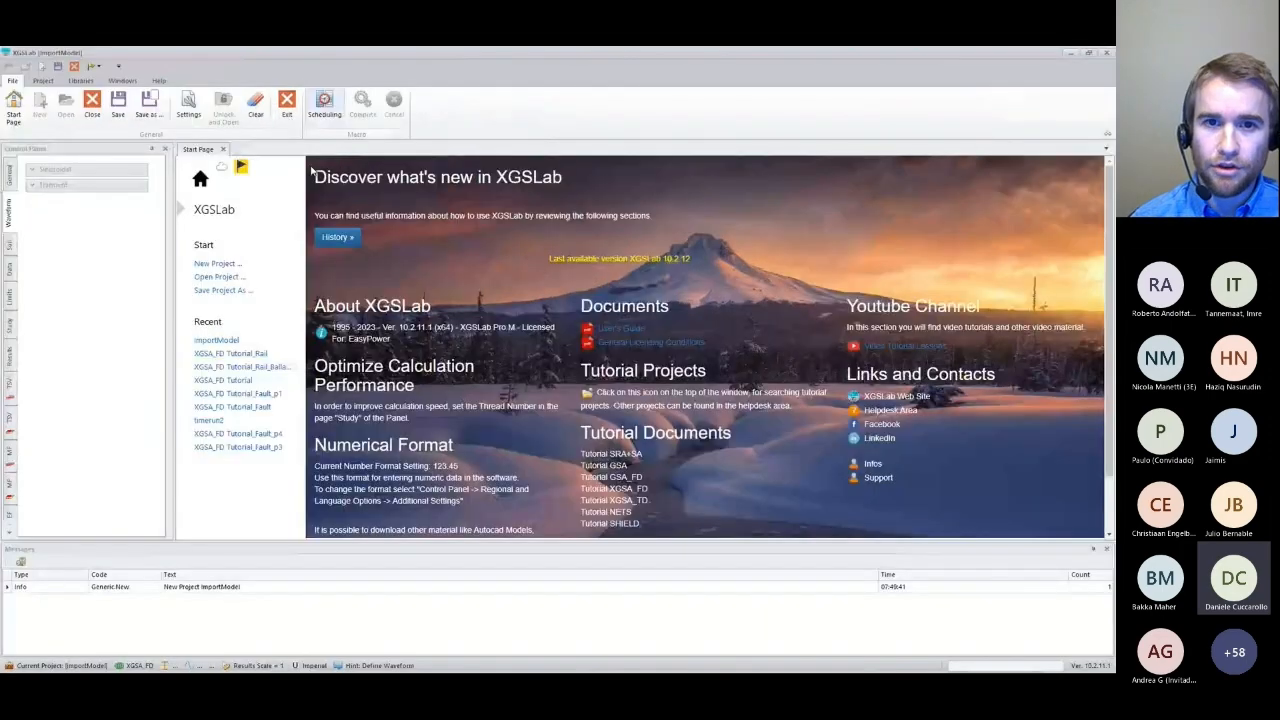
{"action": "left_click", "coordinate": [43, 80]}
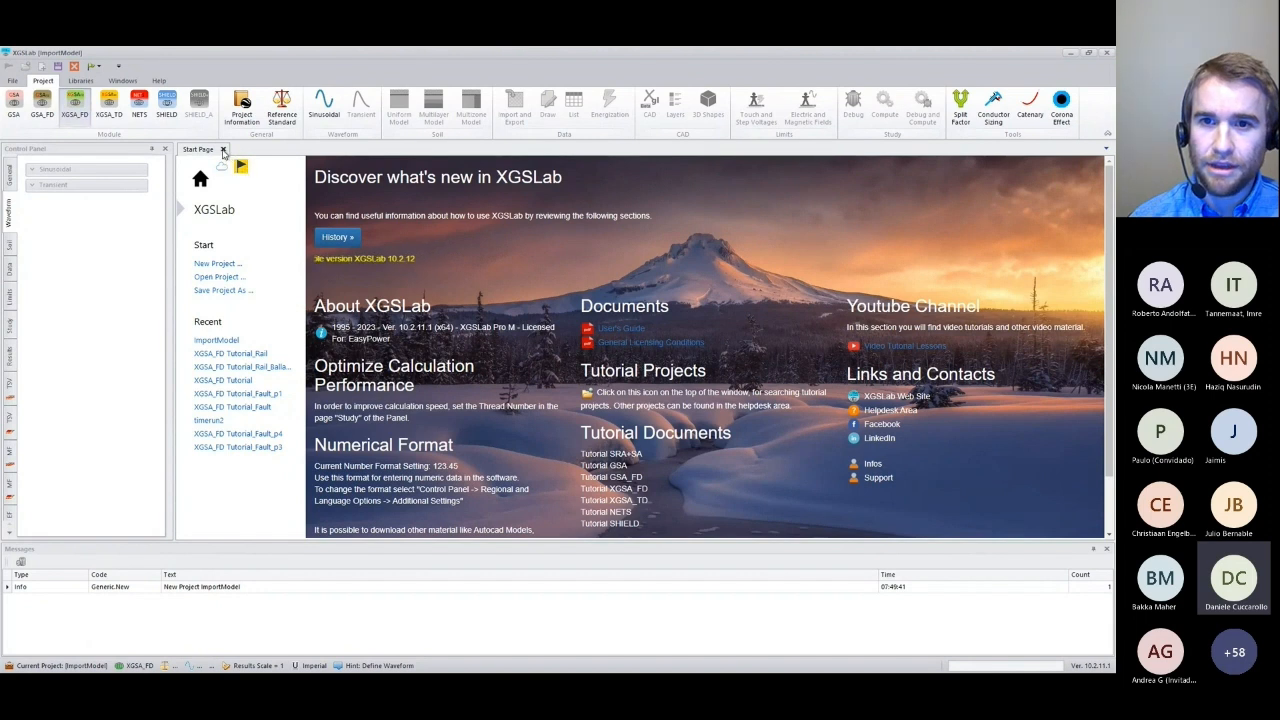
{"action": "left_click", "coordinate": [224, 150]}
{"action": "left_click", "coordinate": [285, 118]}
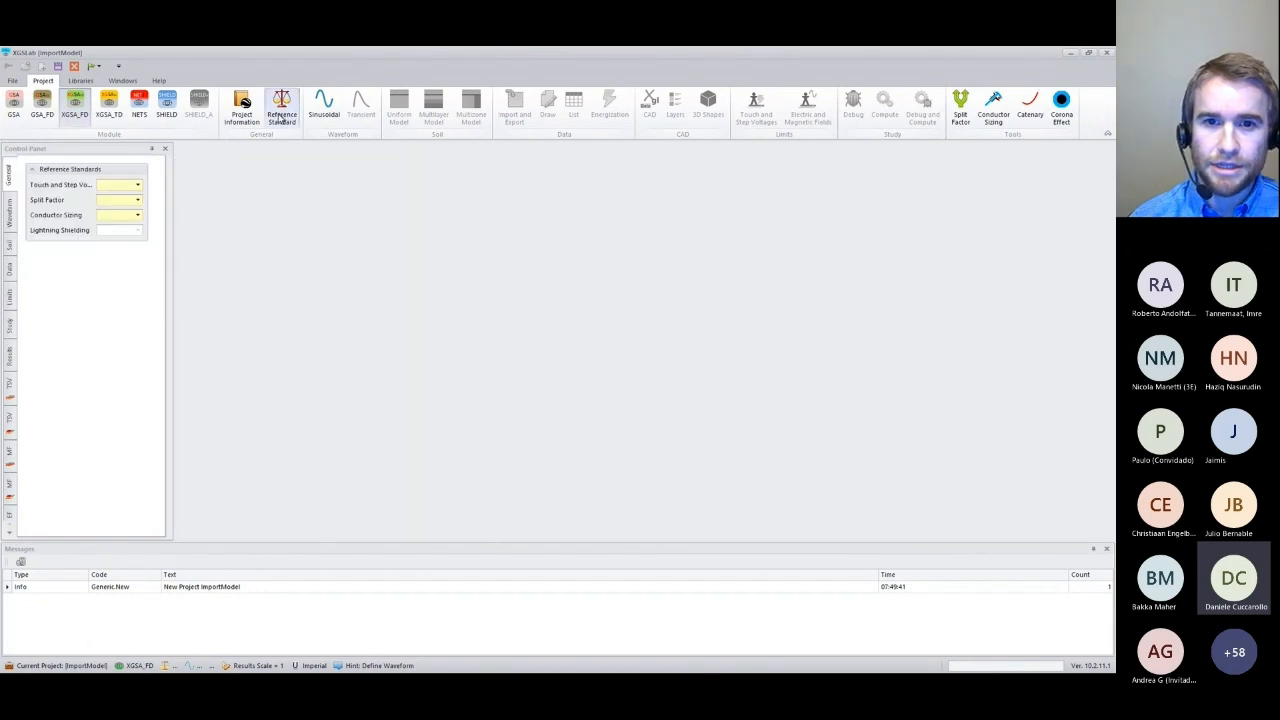
{"action": "left_click", "coordinate": [137, 185]}
{"action": "left_click", "coordinate": [148, 234]}
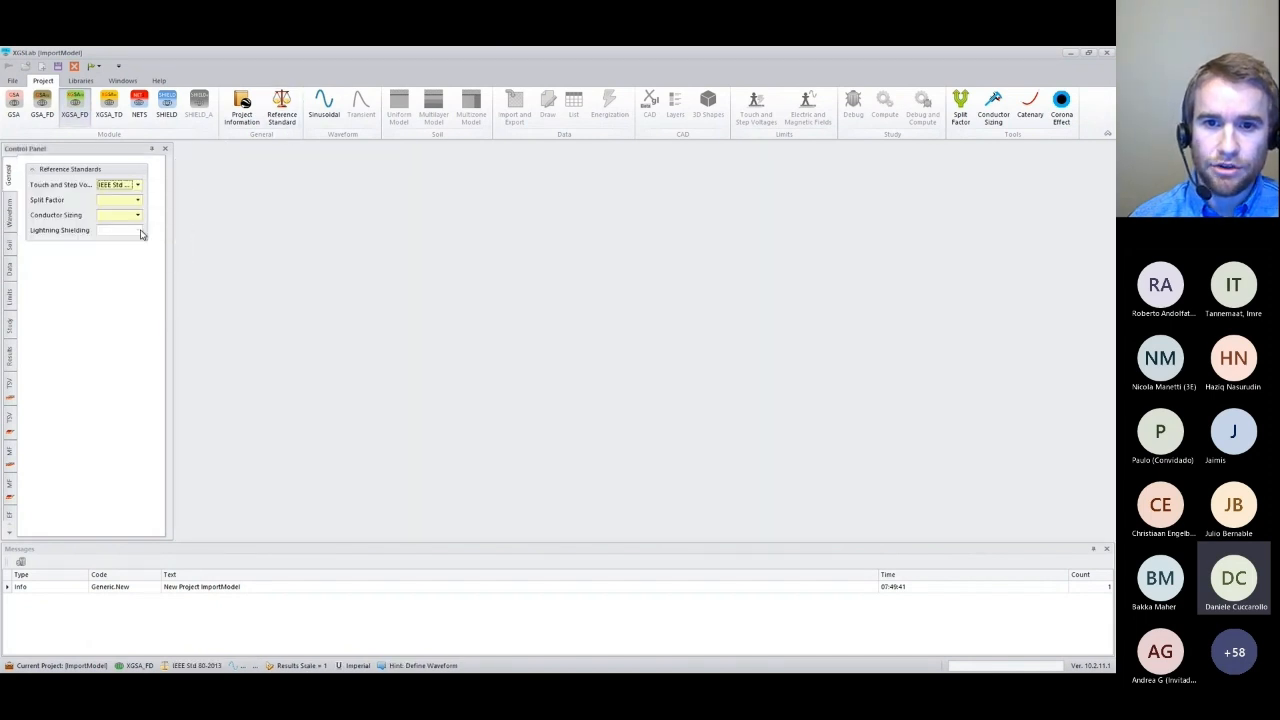
Define a sinusoidal waveform with a frequency of 60 Hz and apply it.
{"action": "left_click", "coordinate": [323, 105]}
{"action": "double_click", "coordinate": [130, 183]}
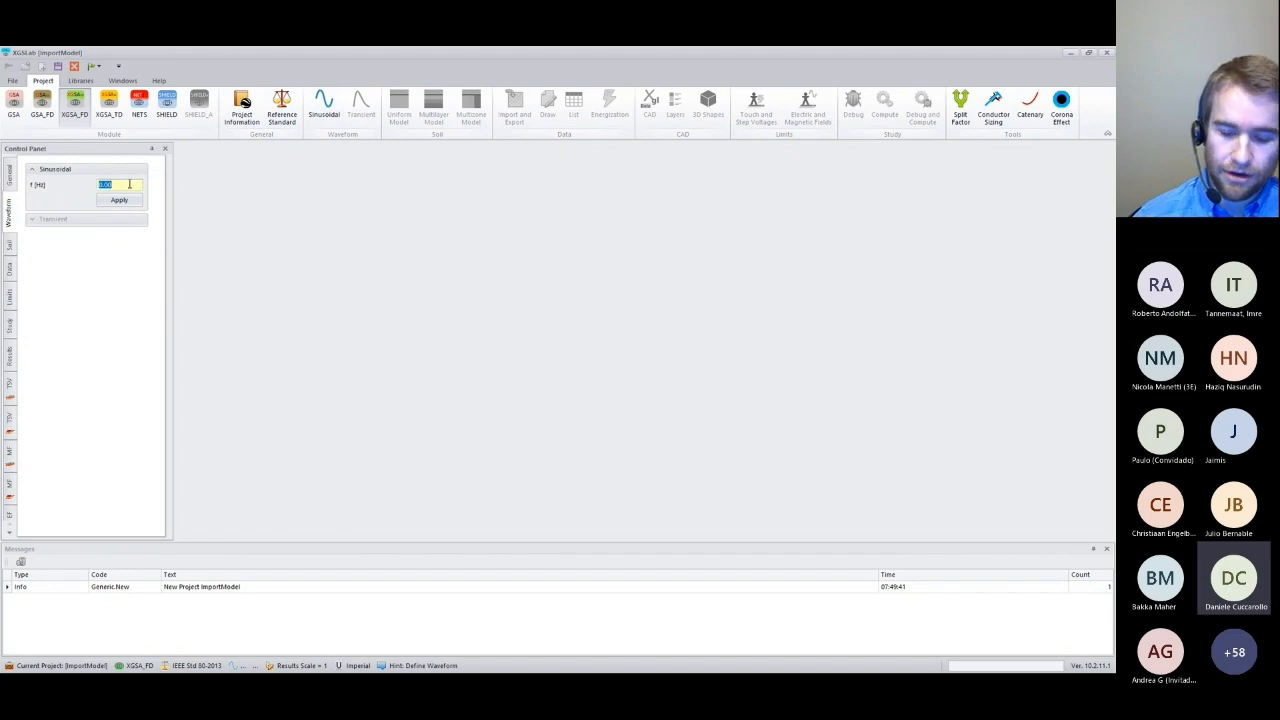
{"action": "type", "text": "60"}
{"action": "left_click", "coordinate": [130, 200]}
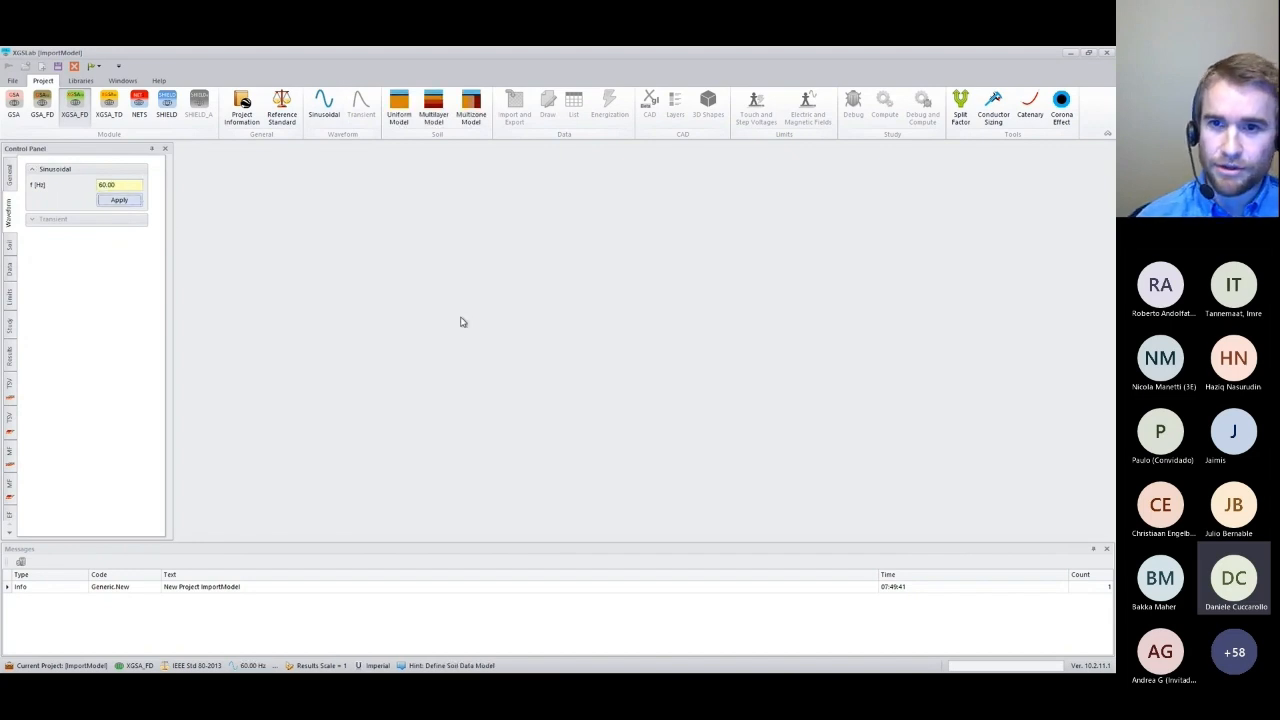
Define a uniform soil model with a low-frequency resistivity of 100 Ωm.
{"action": "left_click", "coordinate": [399, 107]}
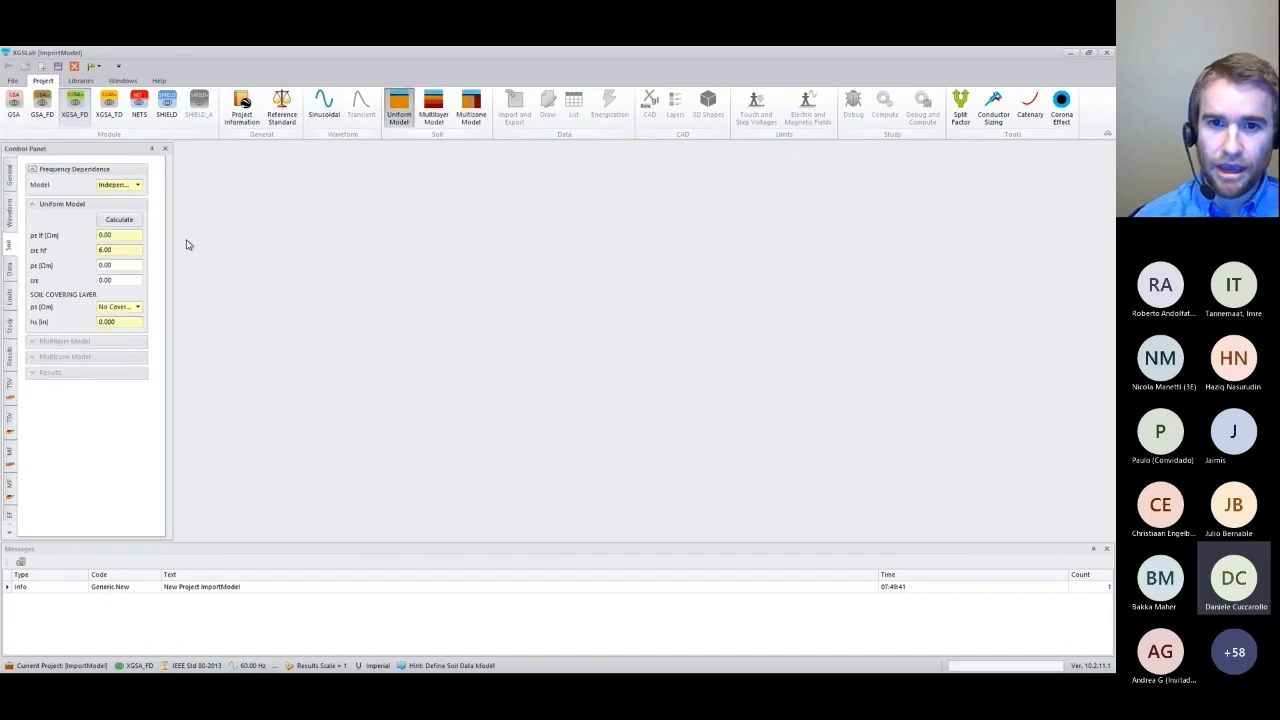
{"action": "double_click", "coordinate": [111, 236]}
{"action": "type", "text": "100"}
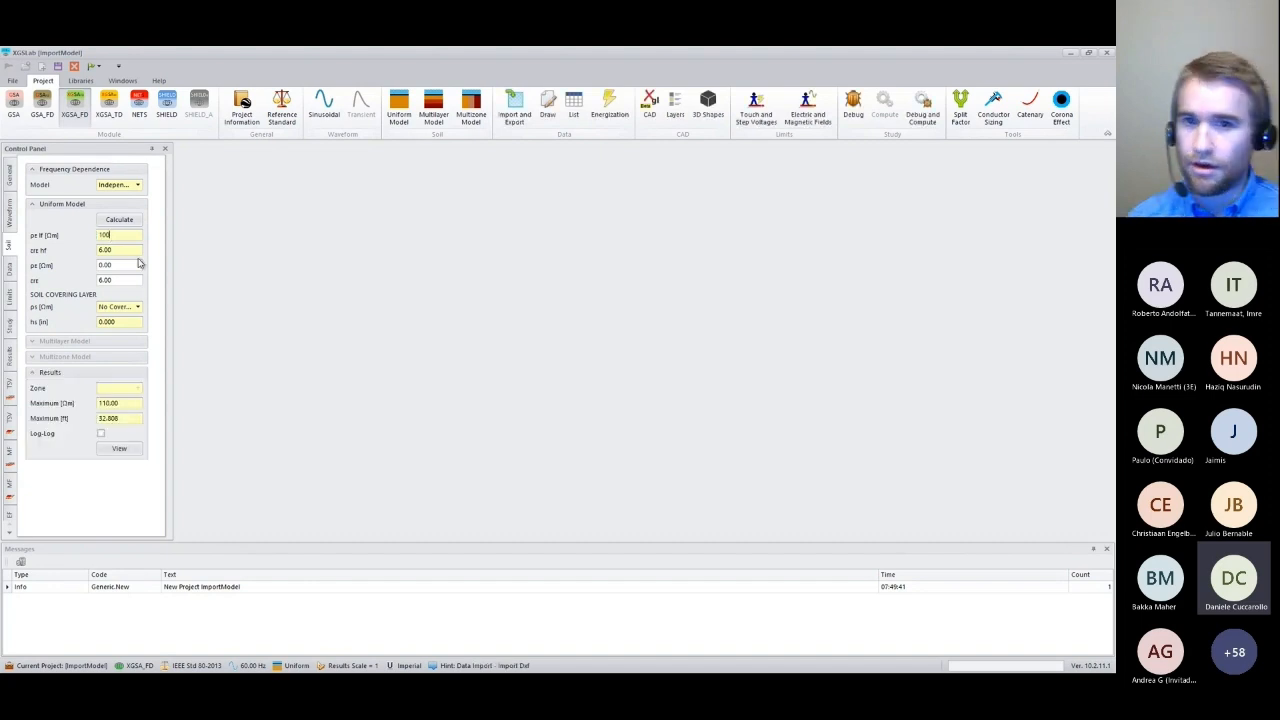
Load the SyncedEarth_export DXF file from the Models folder as the import source.
{"action": "left_click", "coordinate": [514, 106]}
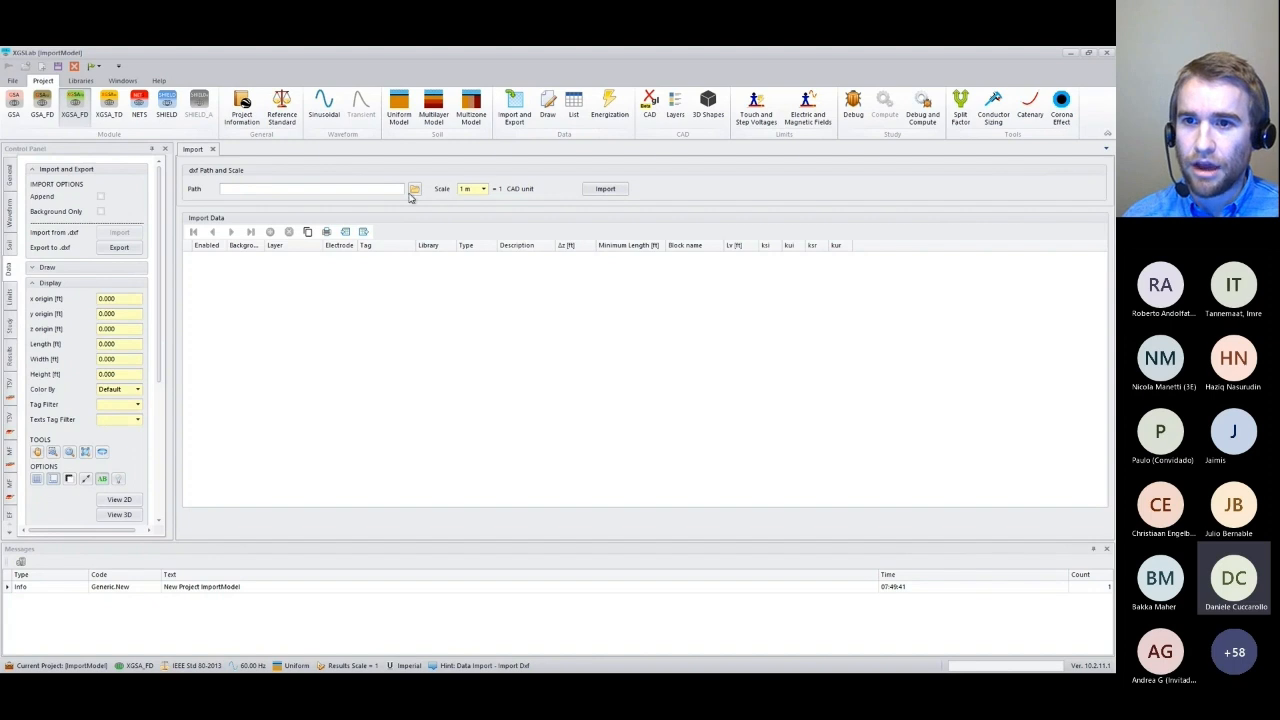
{"action": "left_click", "coordinate": [414, 189]}
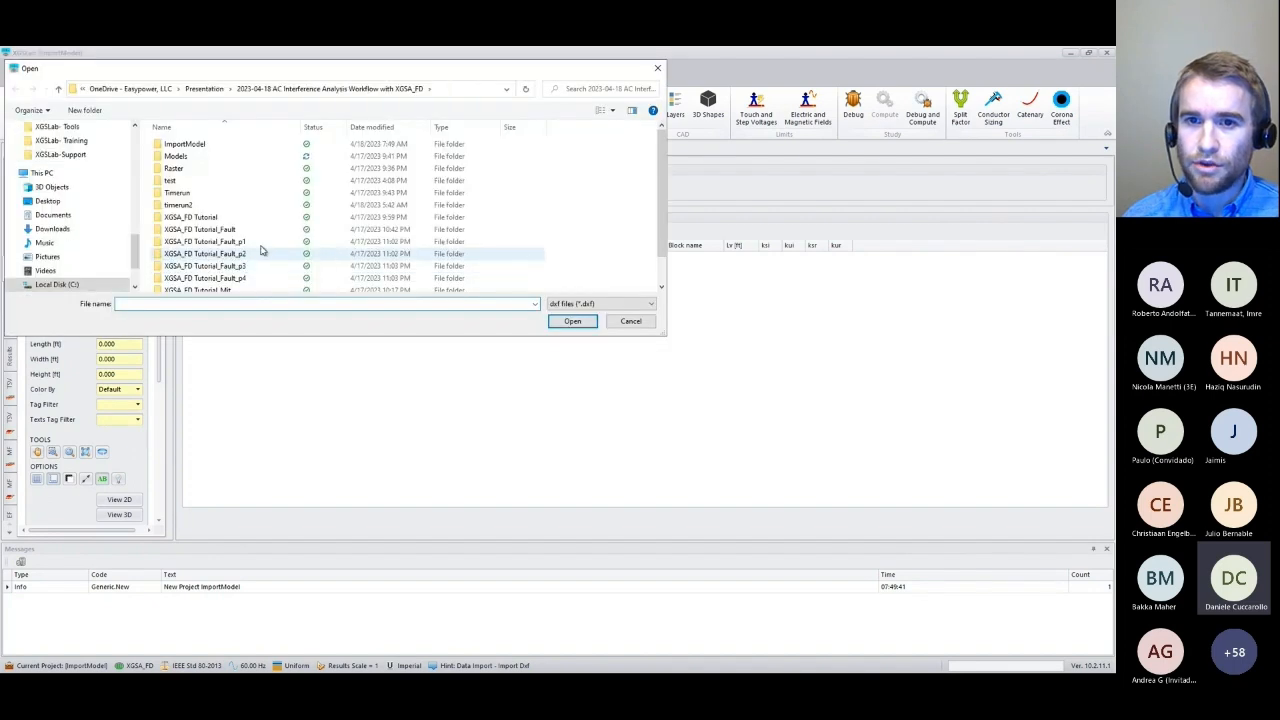
{"action": "scroll", "coordinate": [241, 237], "scroll_direction": "down", "scroll_amount": 1}
{"action": "scroll", "coordinate": [241, 237], "scroll_direction": "up", "scroll_amount": 3}
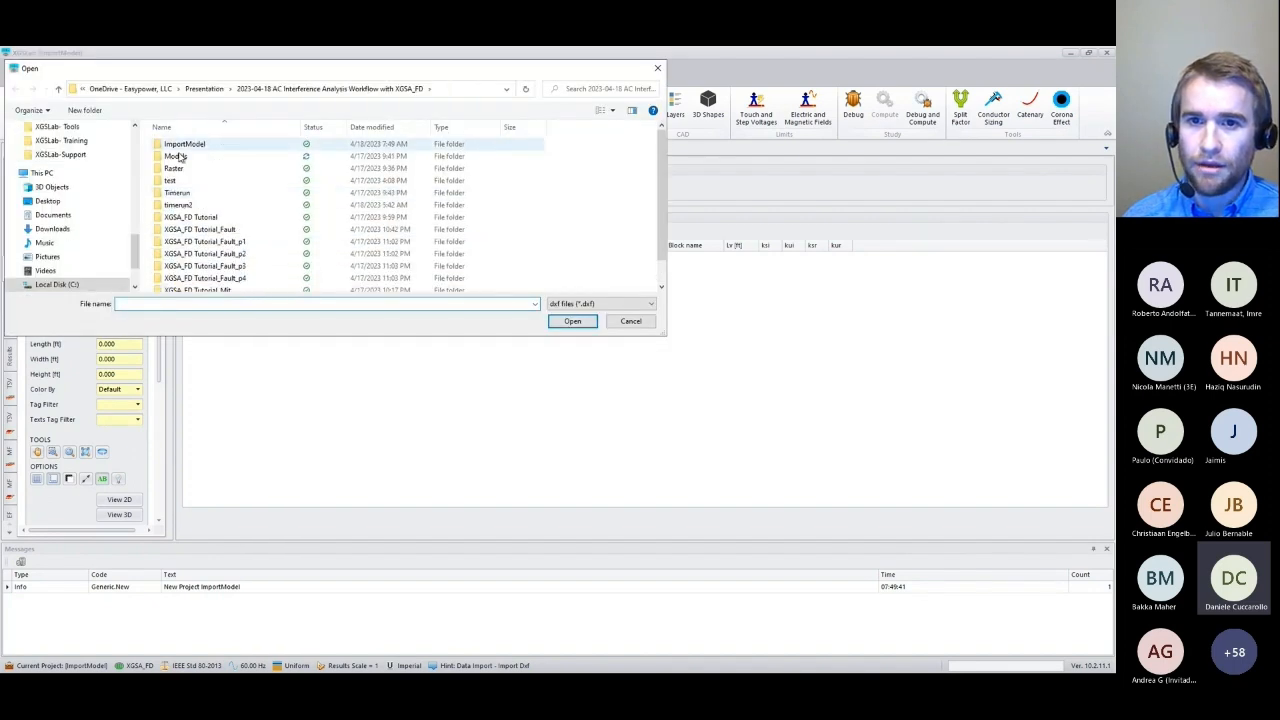
{"action": "double_click", "coordinate": [180, 151]}
{"action": "left_click", "coordinate": [190, 168]}
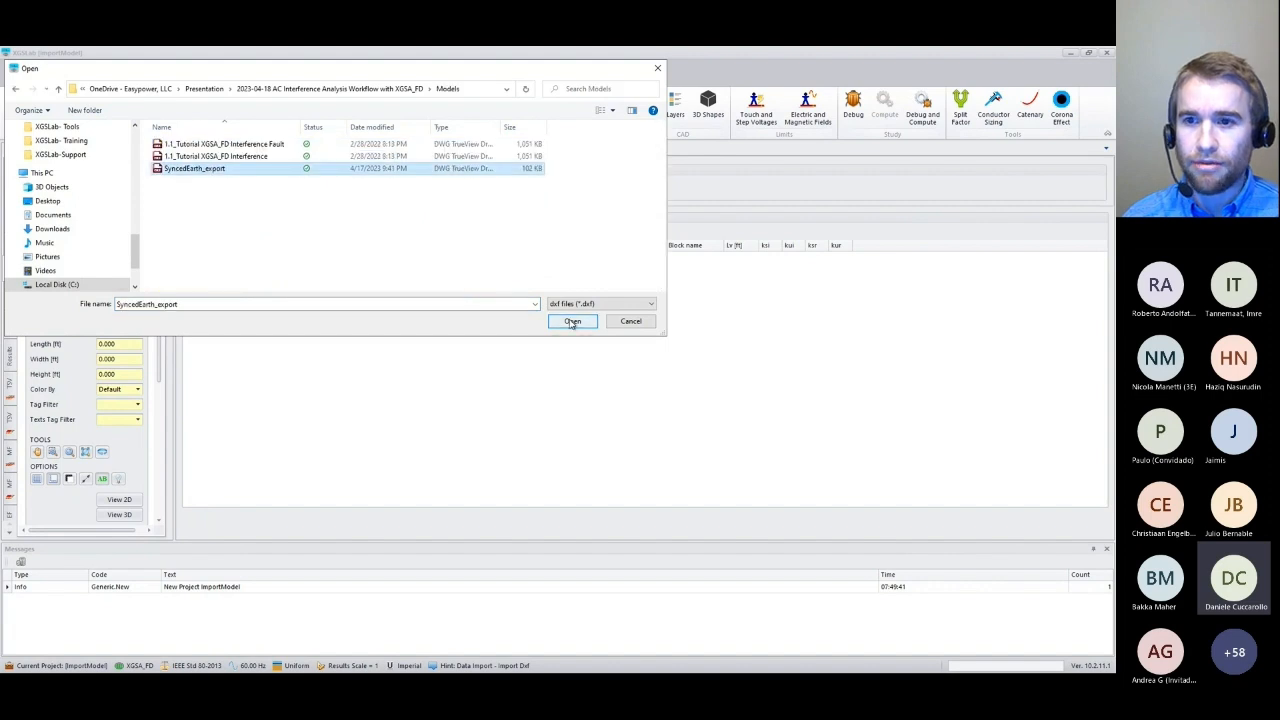
{"action": "left_click", "coordinate": [572, 322]}
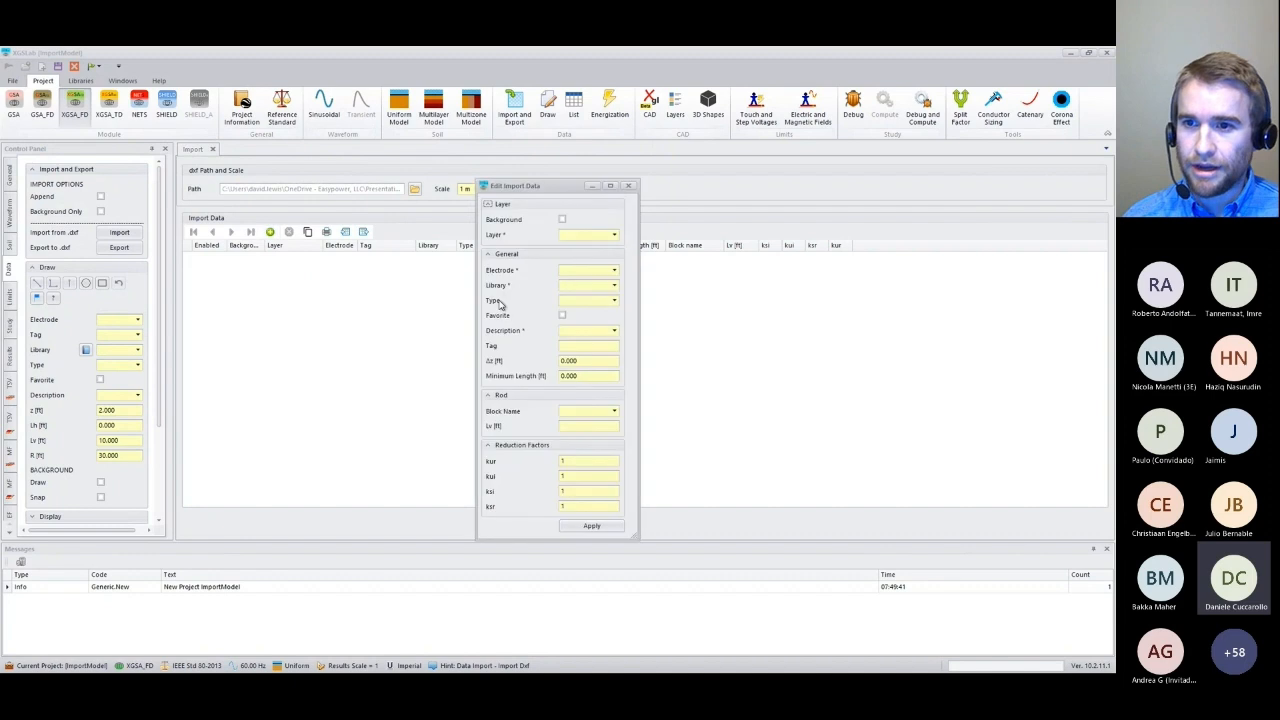
Assign DXF layer 0 to electrode 1 and use the Lines library for it.
{"action": "left_click", "coordinate": [613, 235]}
{"action": "left_click", "coordinate": [579, 246]}
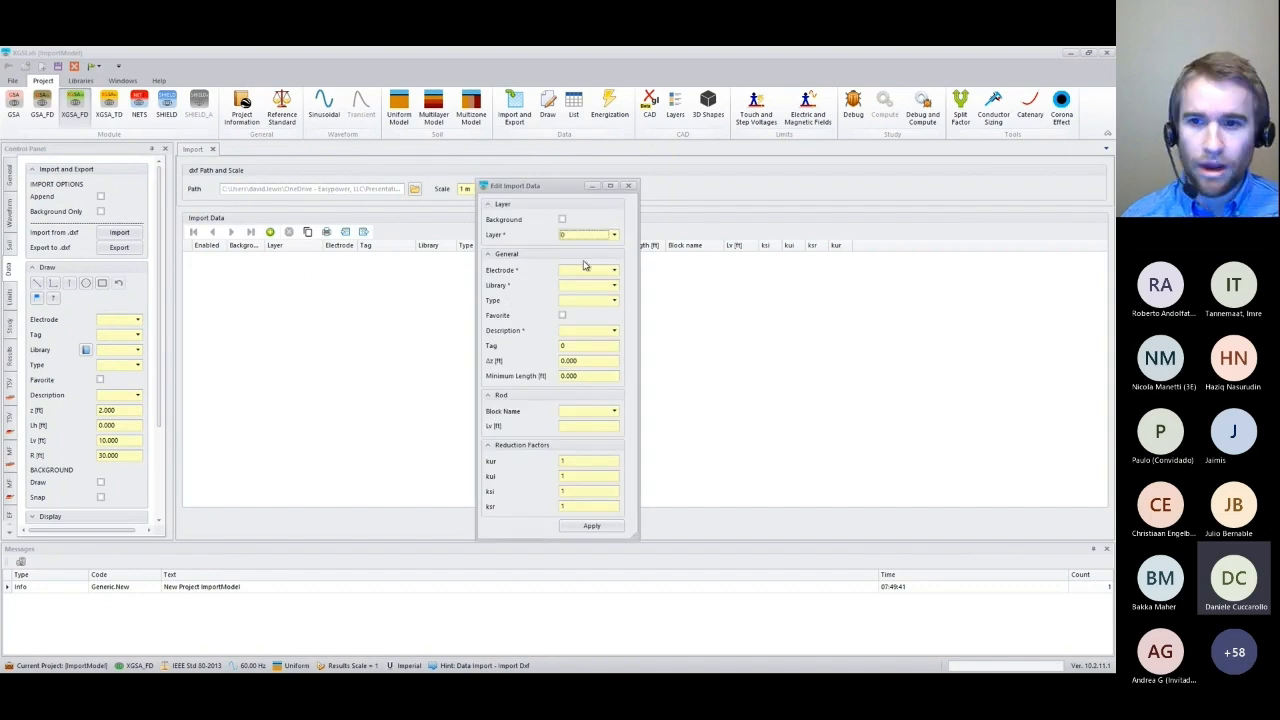
{"action": "left_click", "coordinate": [614, 270]}
{"action": "left_click", "coordinate": [585, 284]}
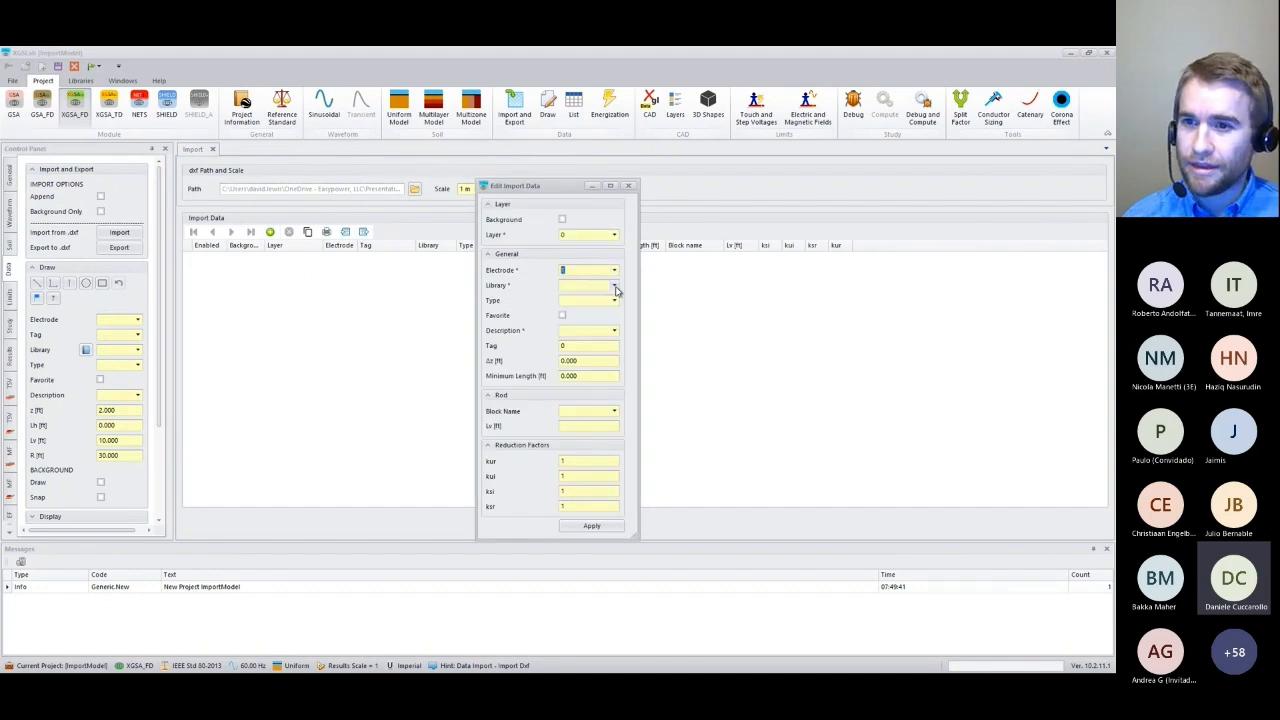
{"action": "left_click", "coordinate": [615, 287]}
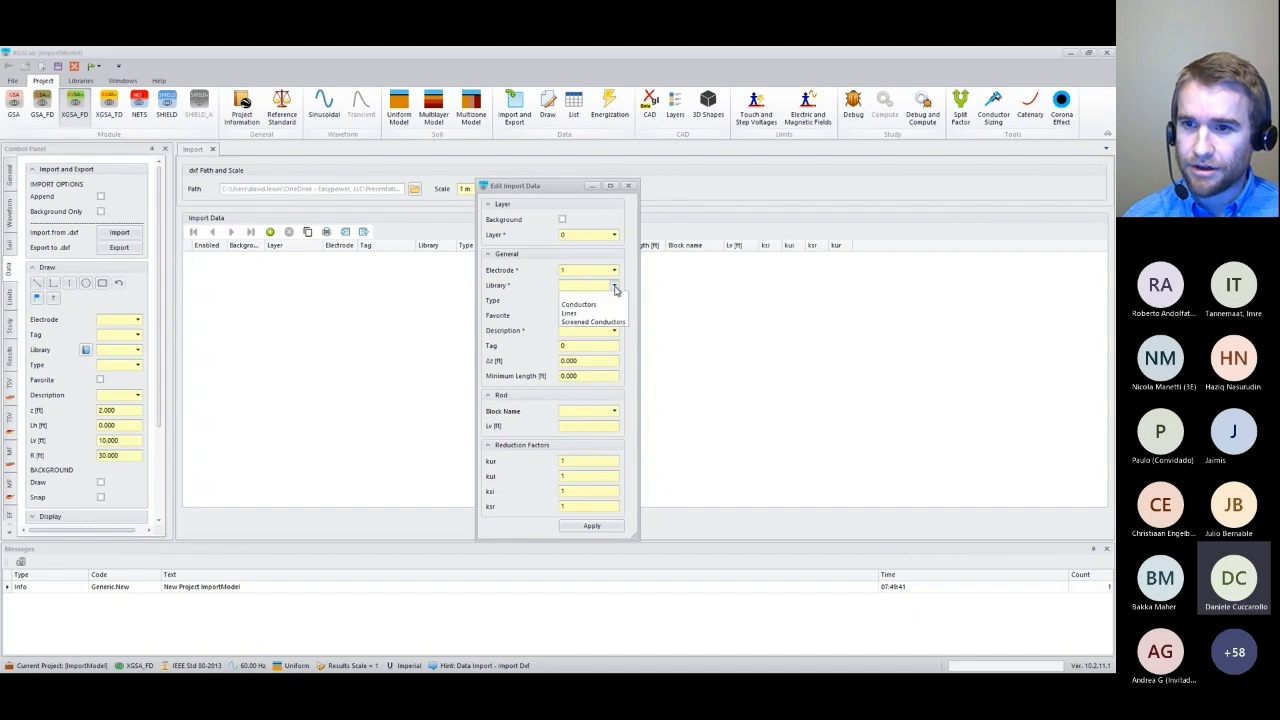
{"action": "left_click", "coordinate": [577, 315]}
Set layer 0 to the overhead line Tutorial_L1 with the tag PhA and apply the import entry.
{"action": "left_click", "coordinate": [614, 302]}
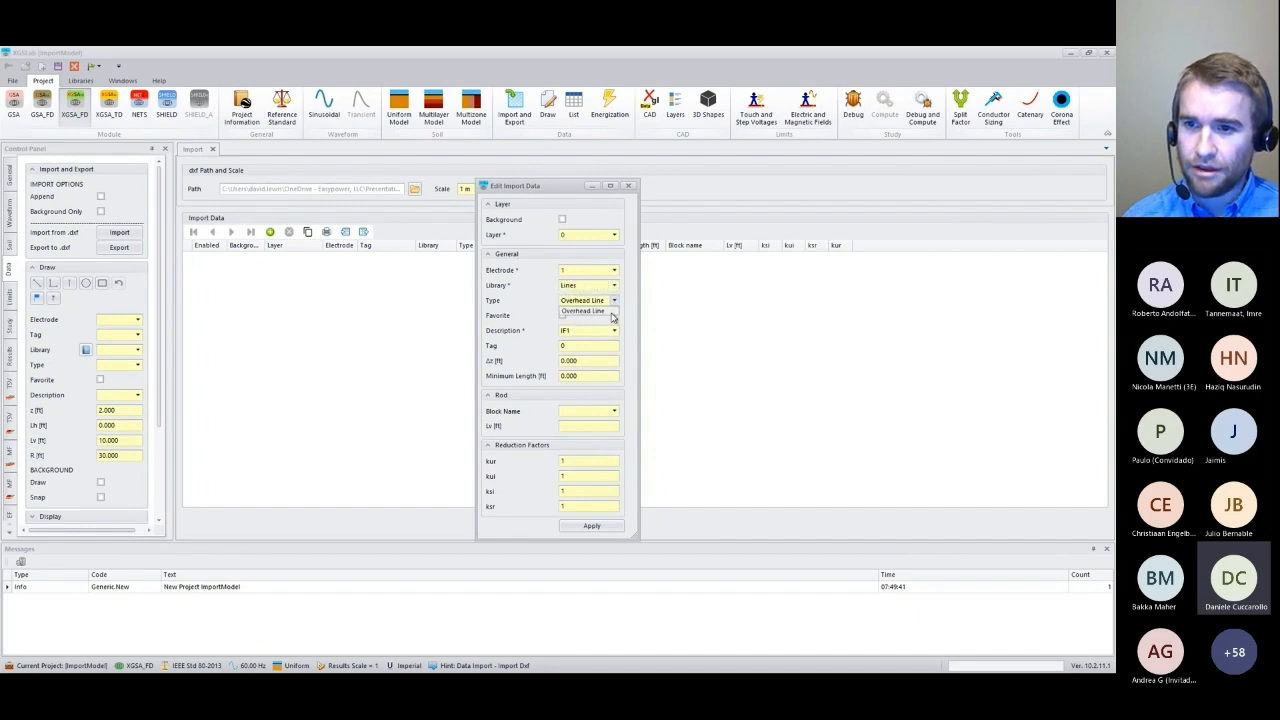
{"action": "left_click", "coordinate": [614, 331]}
{"action": "left_click", "coordinate": [604, 375]}
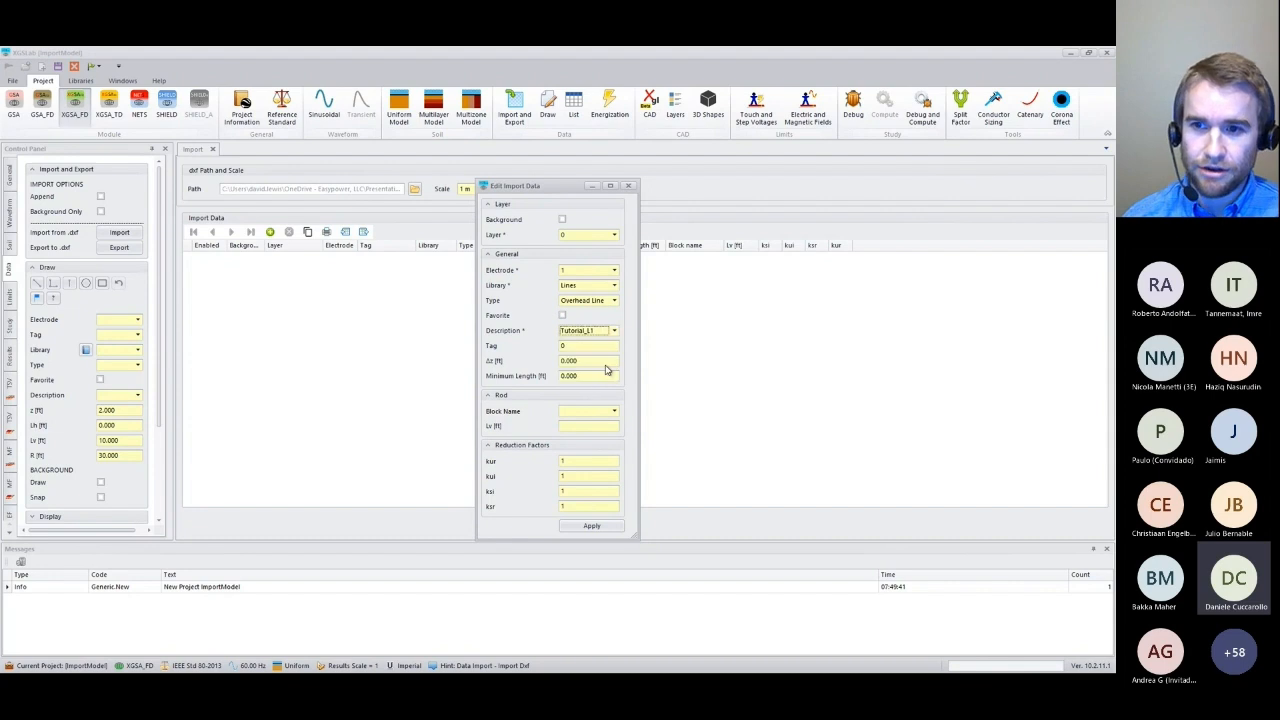
{"action": "left_click", "coordinate": [600, 346]}
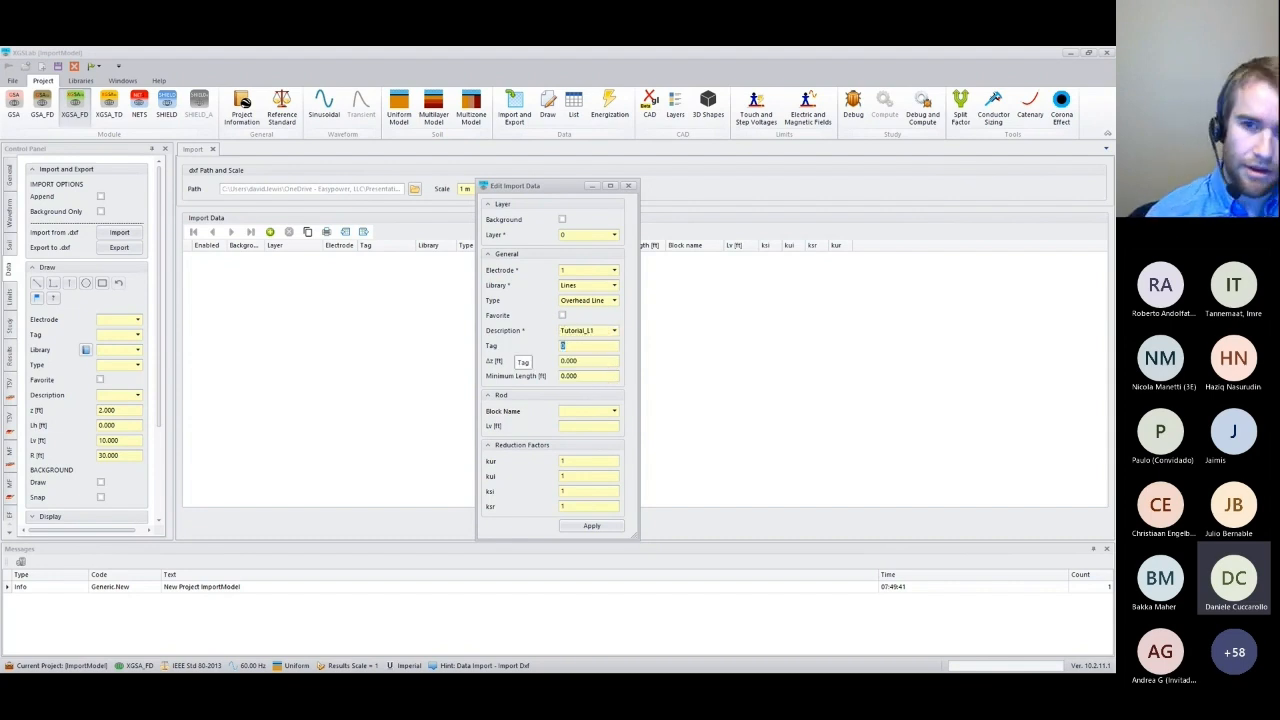
{"action": "type", "text": "PhA"}
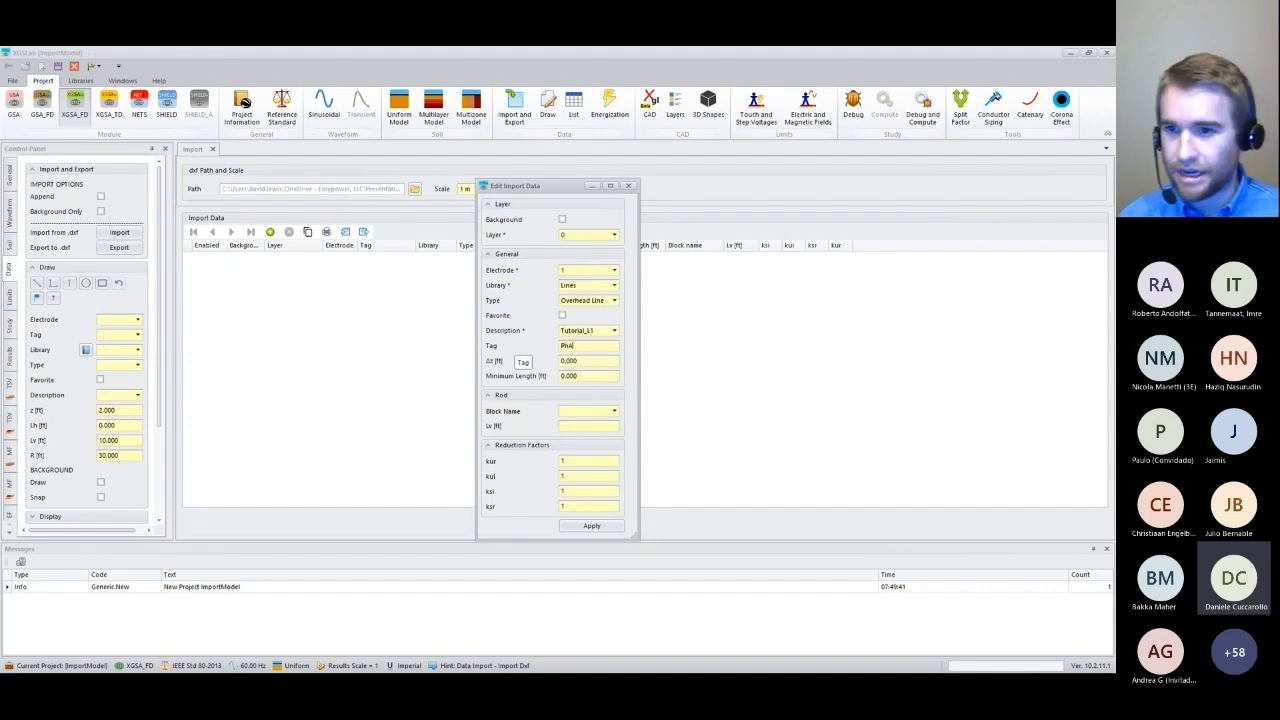
{"action": "left_click", "coordinate": [600, 527]}
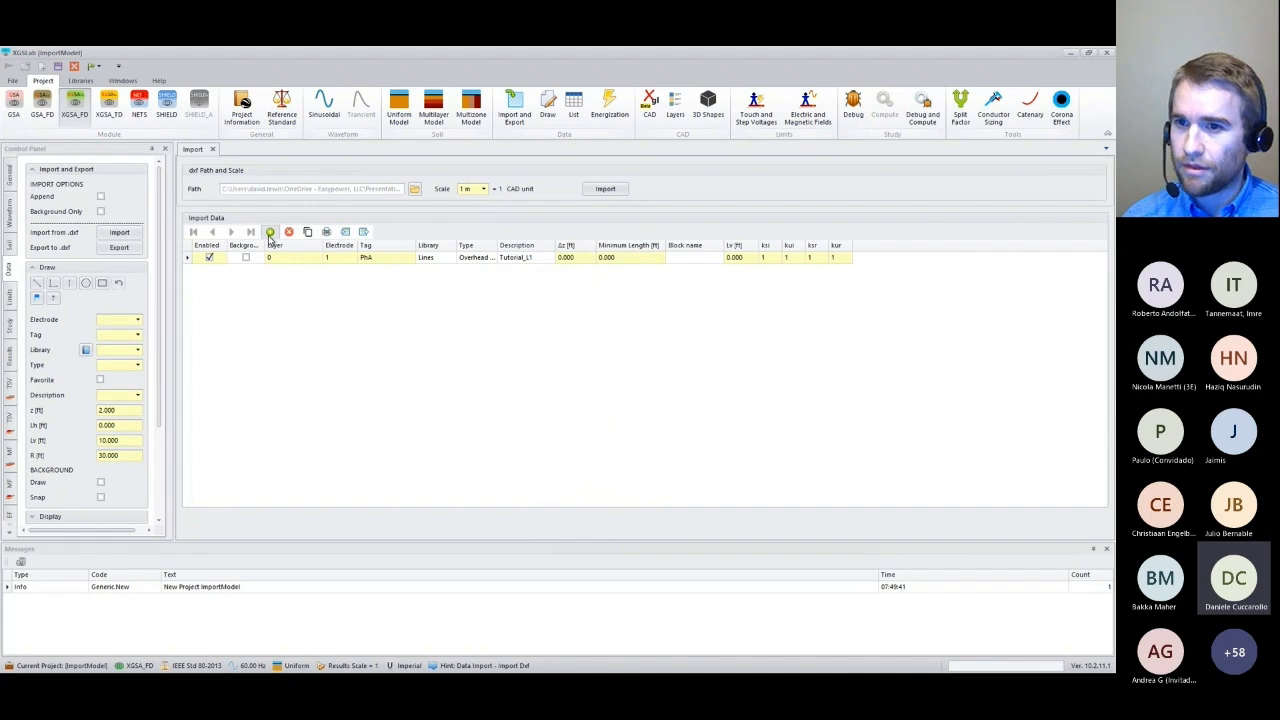
Add a second import entry for the Pipeline layer as electrode 2, using the Conductors library.
{"action": "left_click", "coordinate": [270, 233]}
{"action": "left_click", "coordinate": [614, 234]}
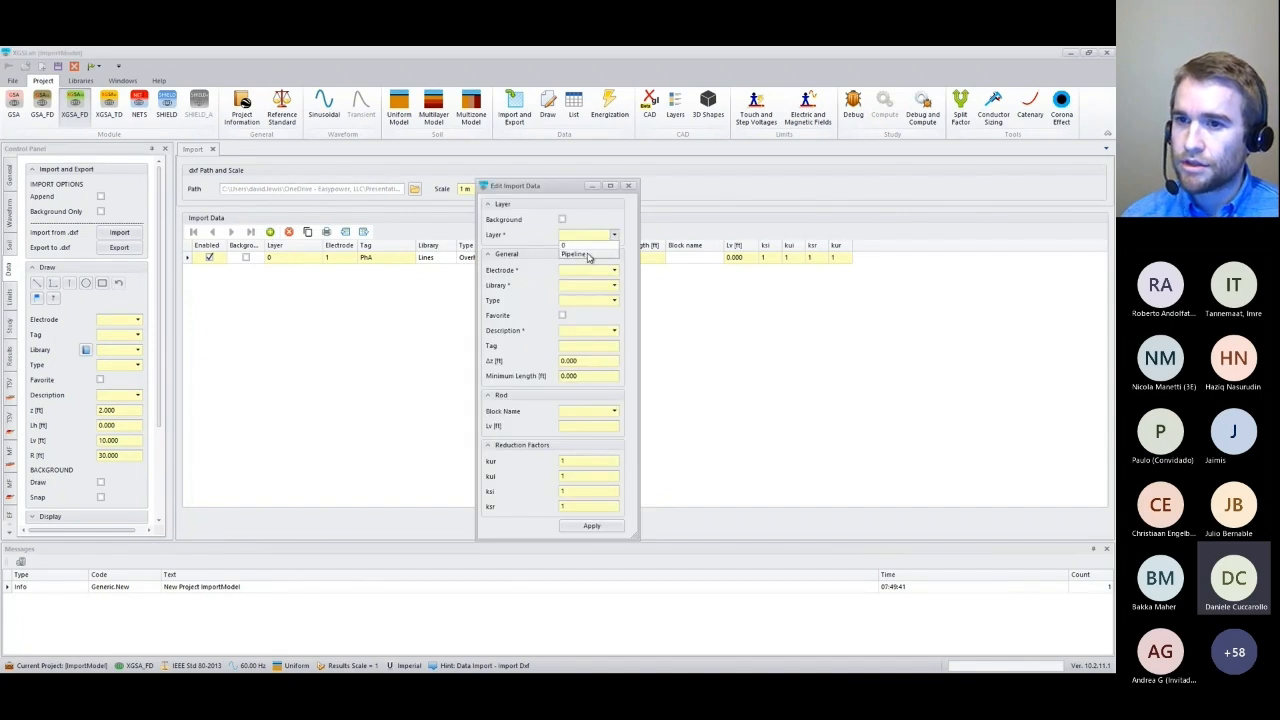
{"action": "left_click", "coordinate": [588, 256]}
{"action": "left_click", "coordinate": [614, 272]}
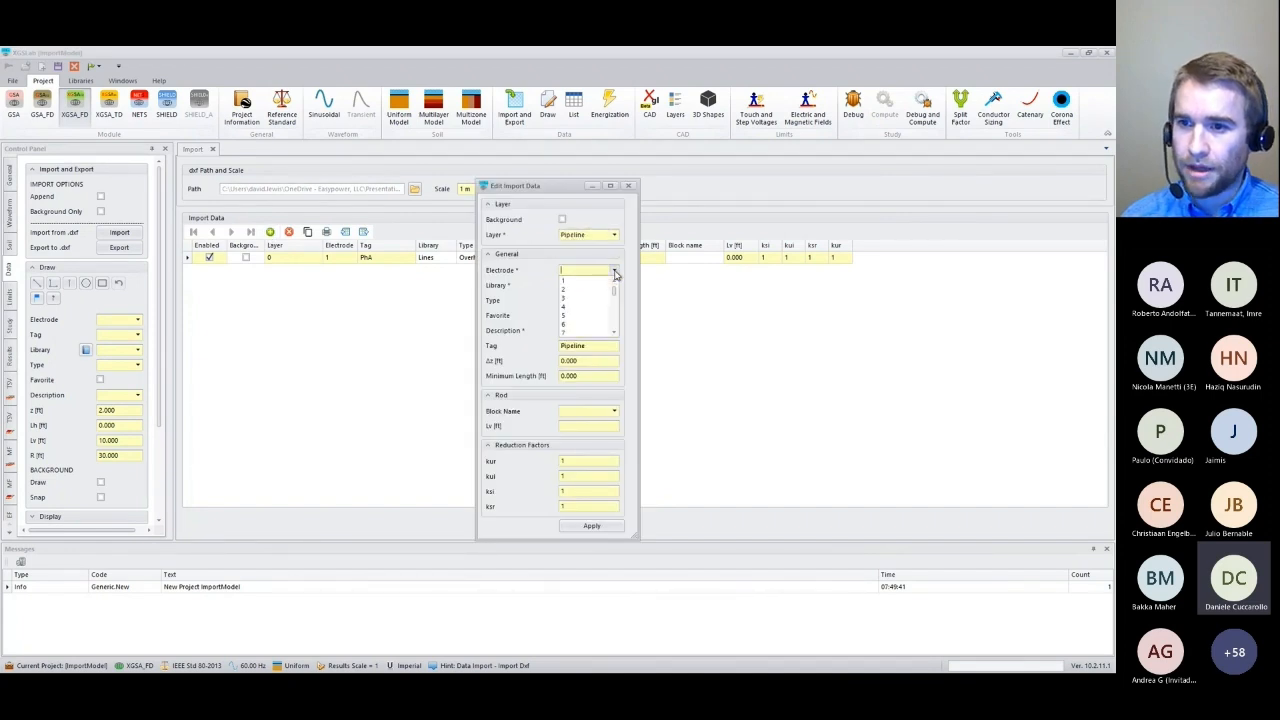
{"action": "left_click", "coordinate": [565, 289]}
{"action": "left_click", "coordinate": [614, 286]}
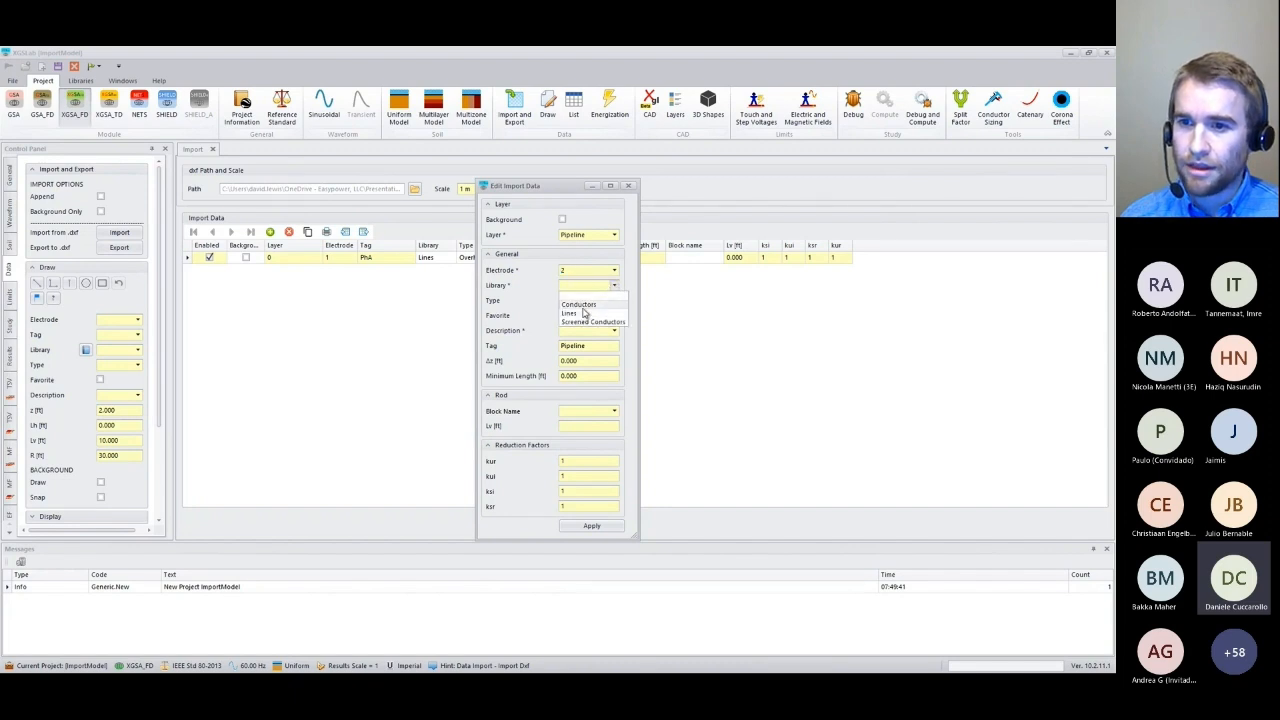
{"action": "left_click", "coordinate": [584, 305]}
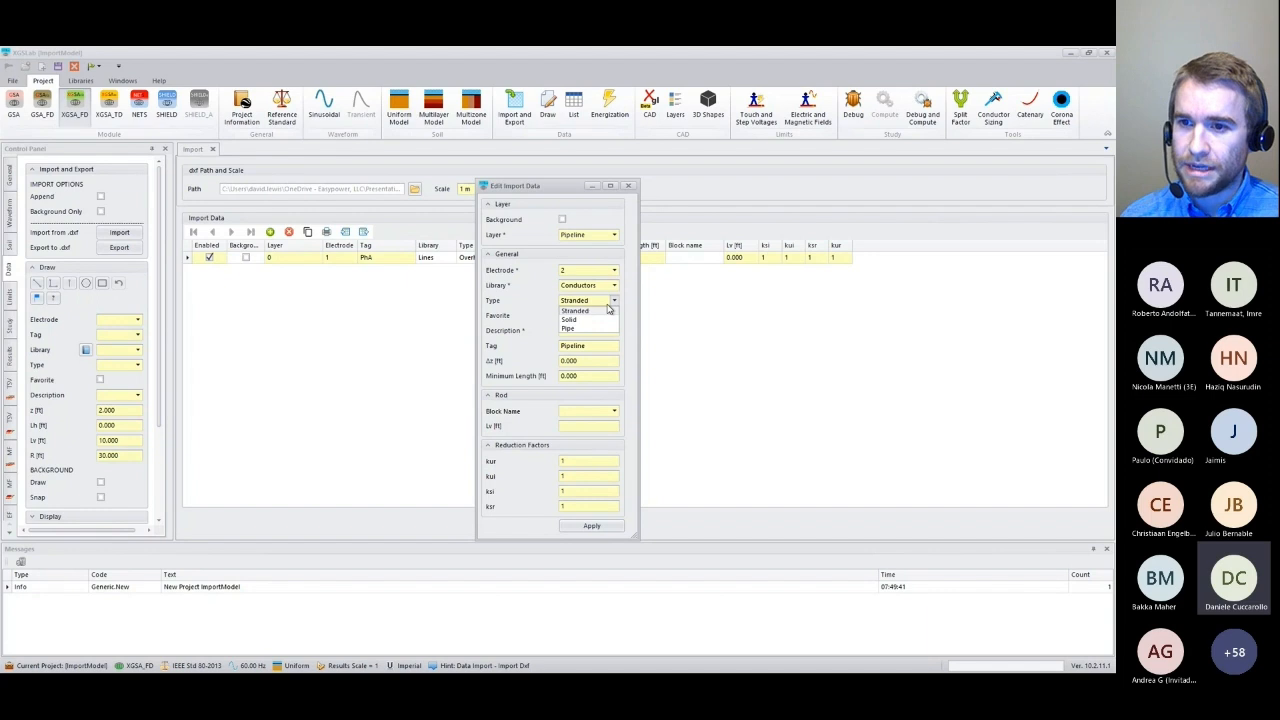
Set the Pipeline entry's type to Pipe with the Pipeline description and a Δz of 3 ft, and apply it.
{"action": "left_click", "coordinate": [569, 328]}
{"action": "left_click", "coordinate": [614, 331]}
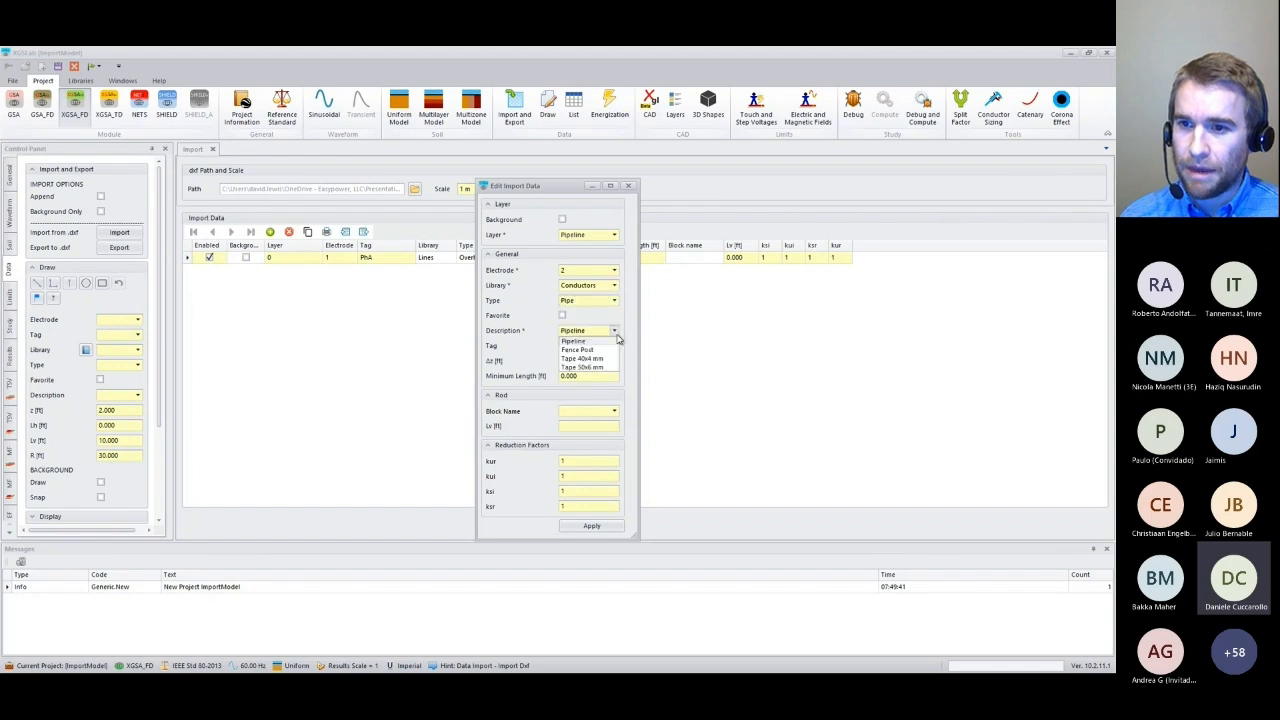
{"action": "left_click", "coordinate": [589, 342]}
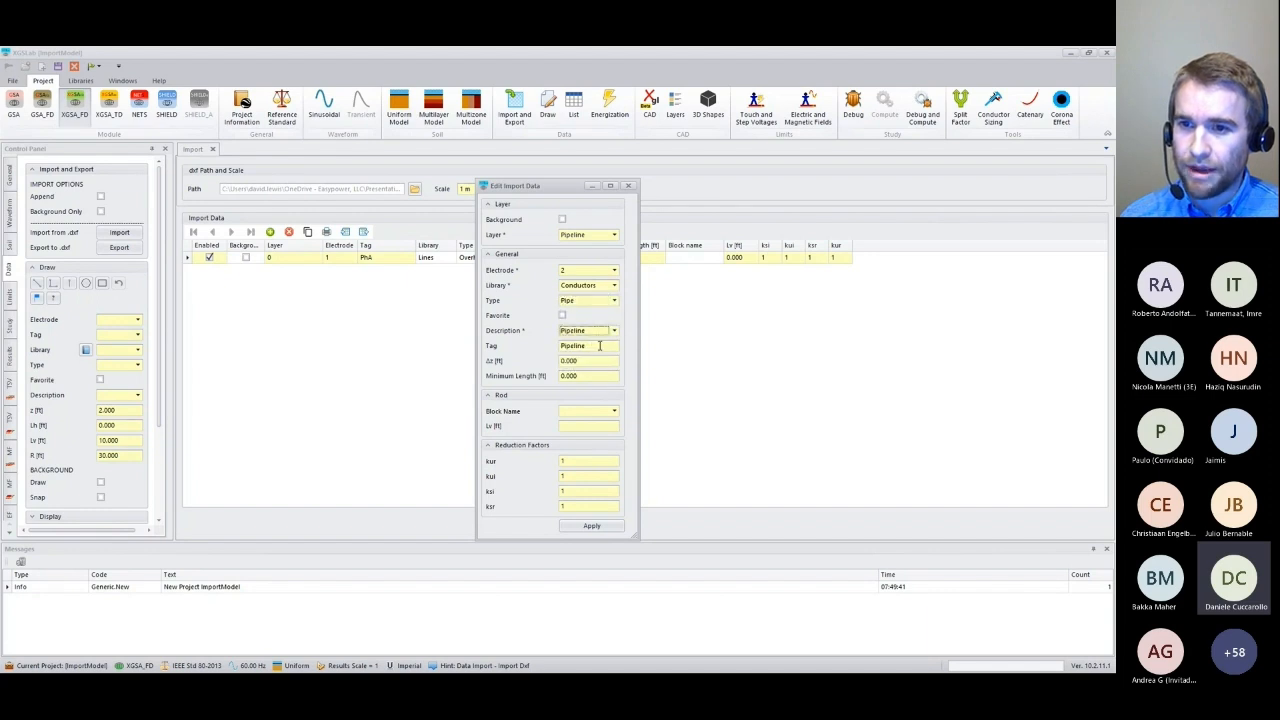
{"action": "left_click", "coordinate": [587, 360]}
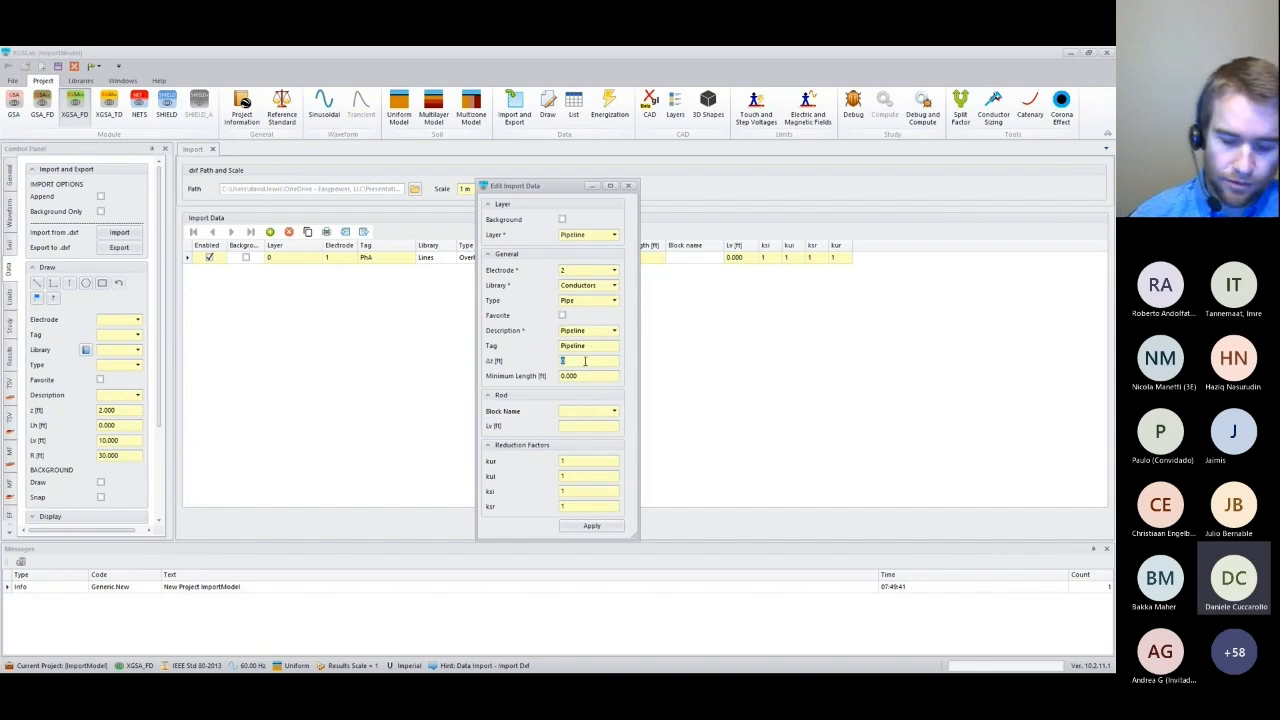
{"action": "type", "text": "3"}
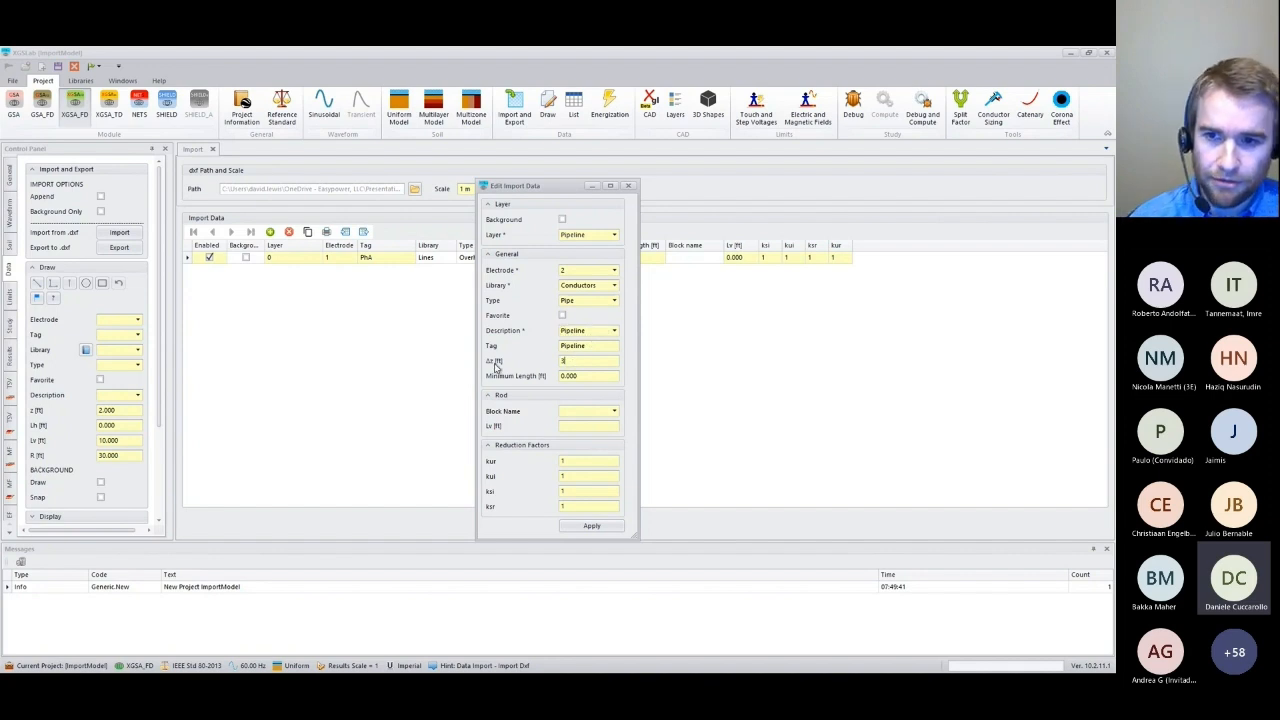
{"action": "left_click", "coordinate": [592, 526]}
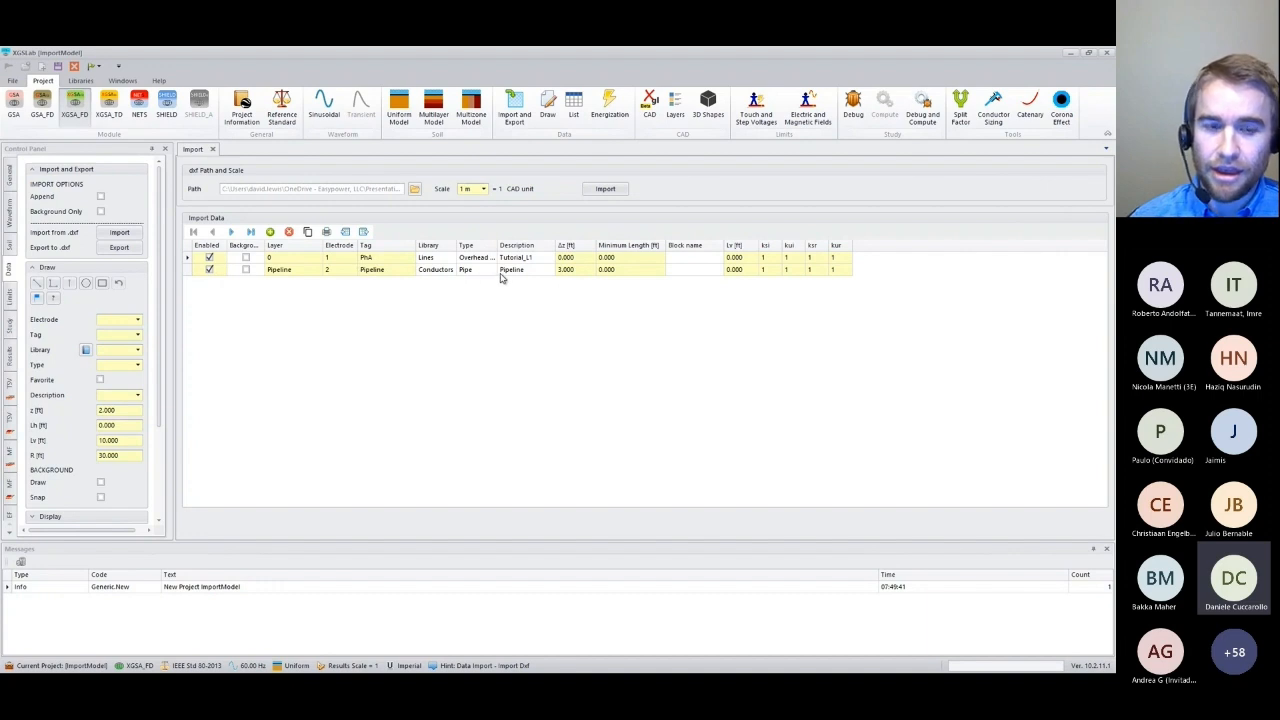
Import the two configured DXF layers, acknowledge the completed import and display the routes in plan view.
{"action": "left_click", "coordinate": [606, 190]}
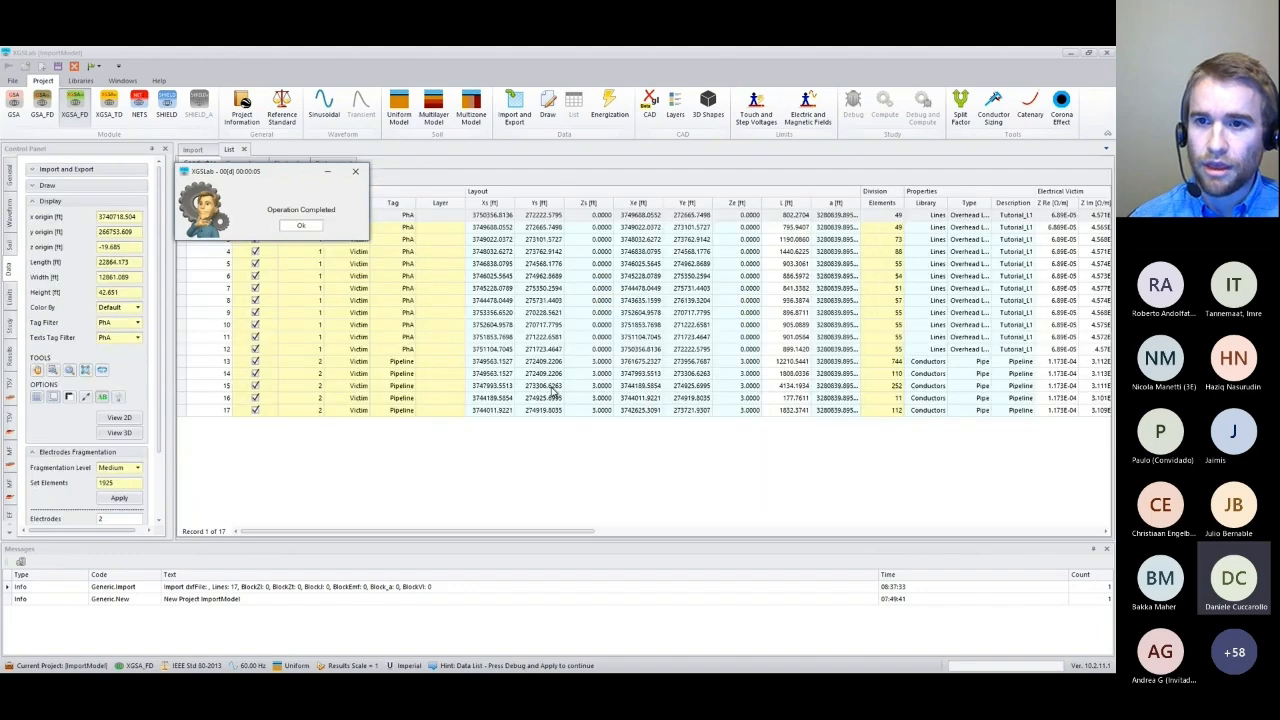
{"action": "key", "text": "Return"}
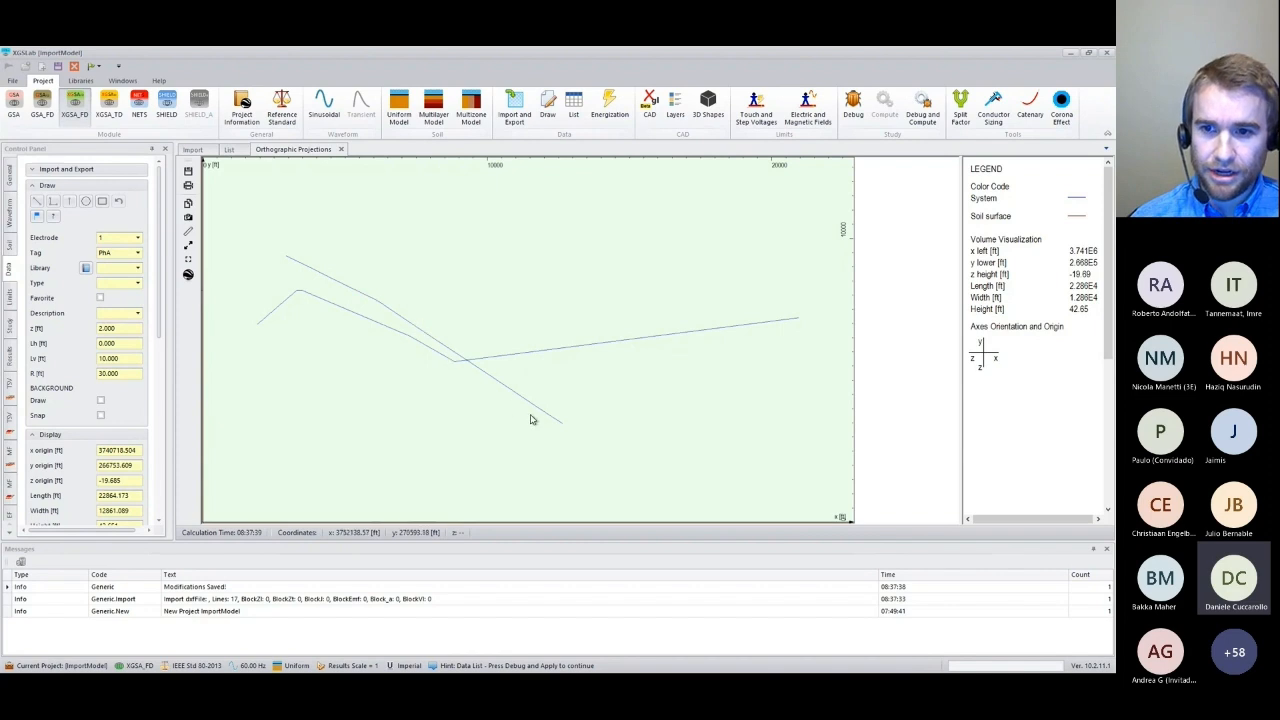
Filter the 2D display to the PhA tag and select all segments of the transmission line.
{"action": "scroll", "coordinate": [120, 410], "scroll_direction": "down", "scroll_amount": 3}
{"action": "left_click", "coordinate": [137, 416]}
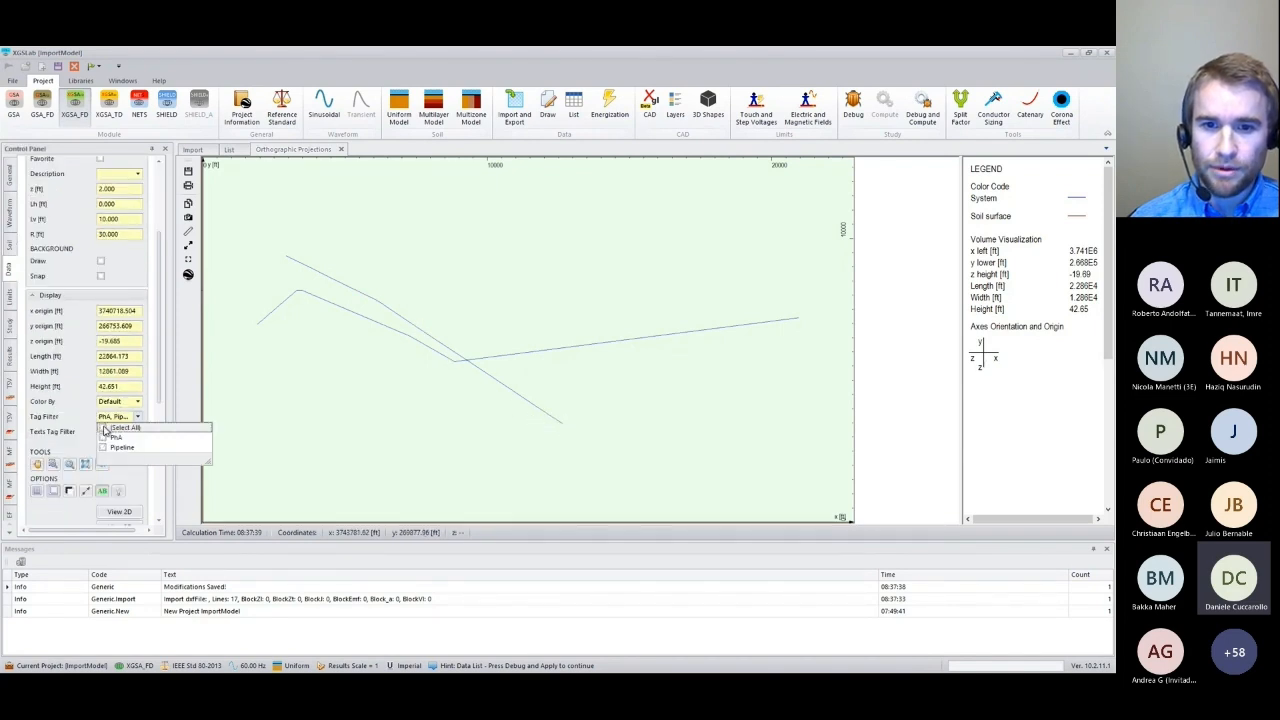
{"action": "left_click", "coordinate": [88, 432]}
{"action": "left_click", "coordinate": [119, 511]}
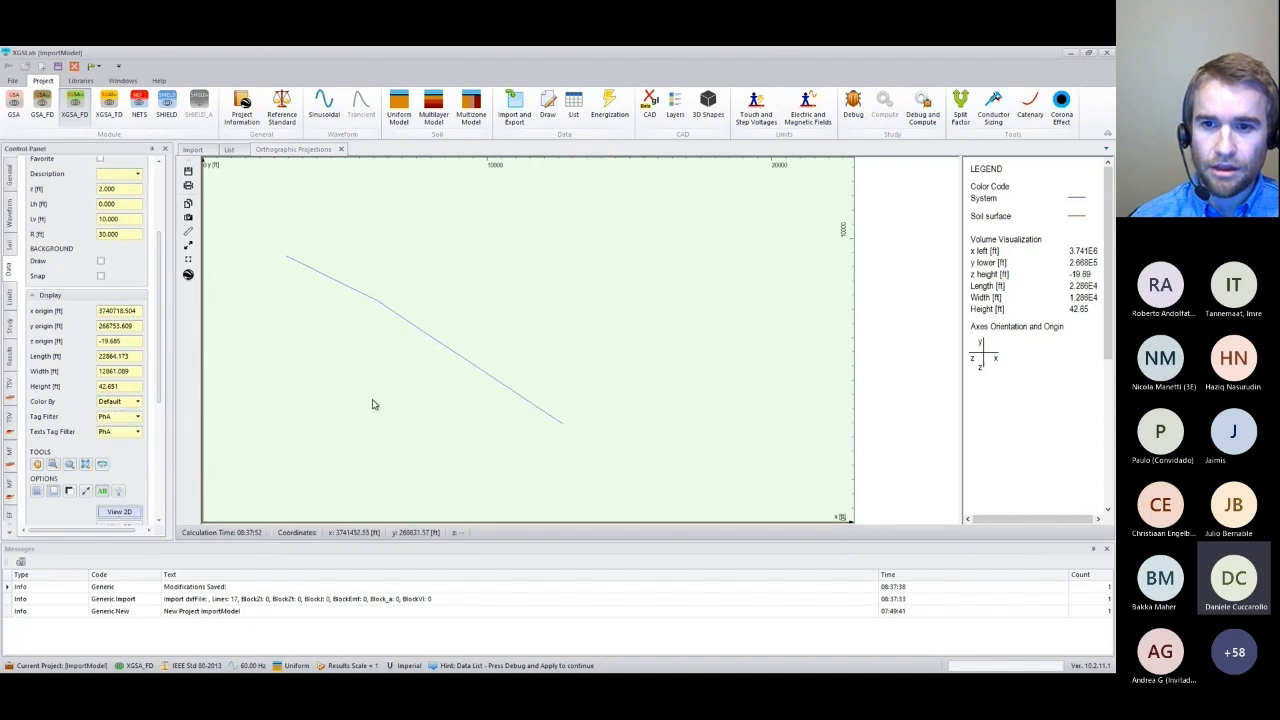
{"action": "left_click_drag", "start_coordinate": [262, 225], "coordinate": [572, 464]}
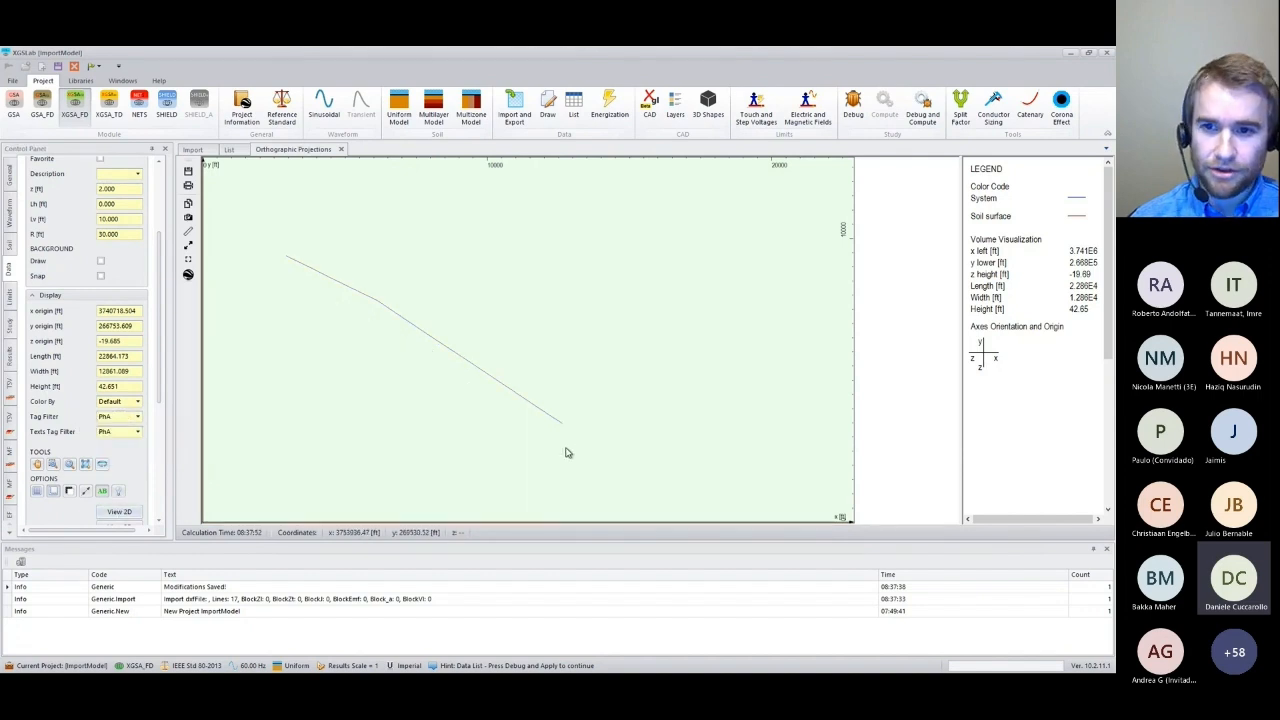
Offset the selected PhA transmission line segments to create a parallel conductor route.
{"action": "right_click", "coordinate": [465, 306]}
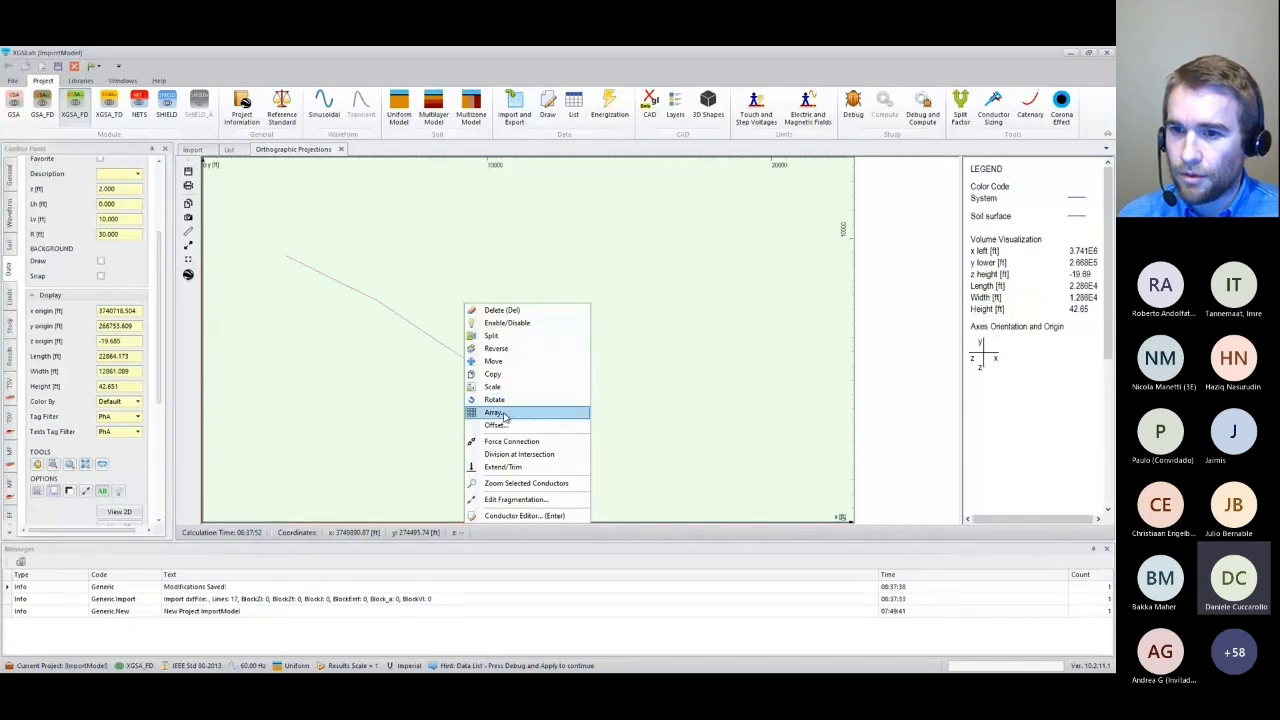
{"action": "left_click", "coordinate": [511, 428]}
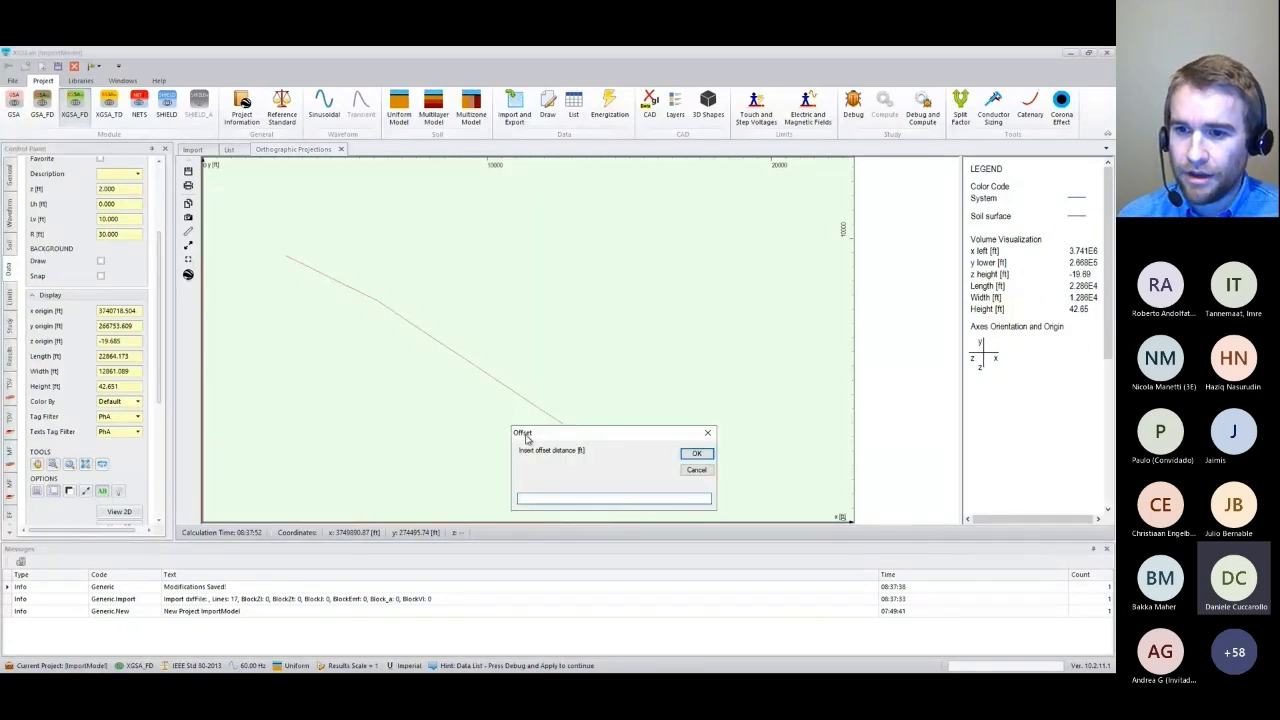
{"action": "type", "text": "1"}
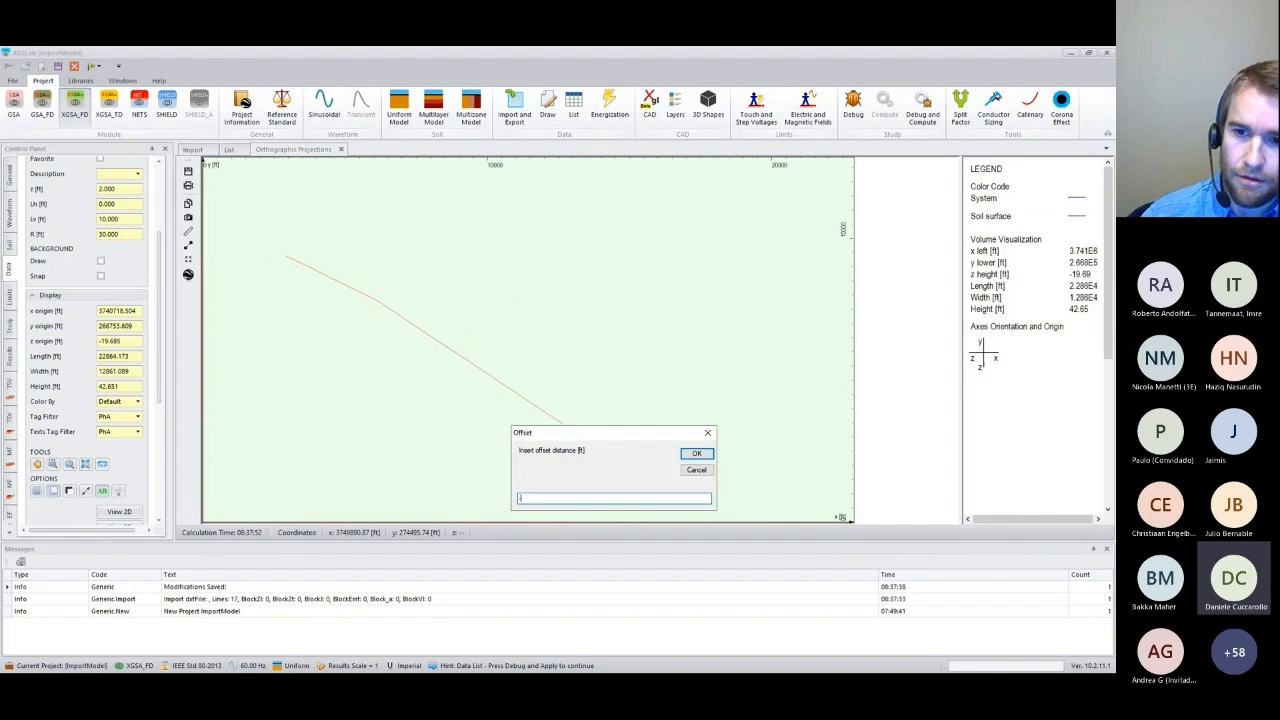
{"action": "left_click", "coordinate": [696, 454]}
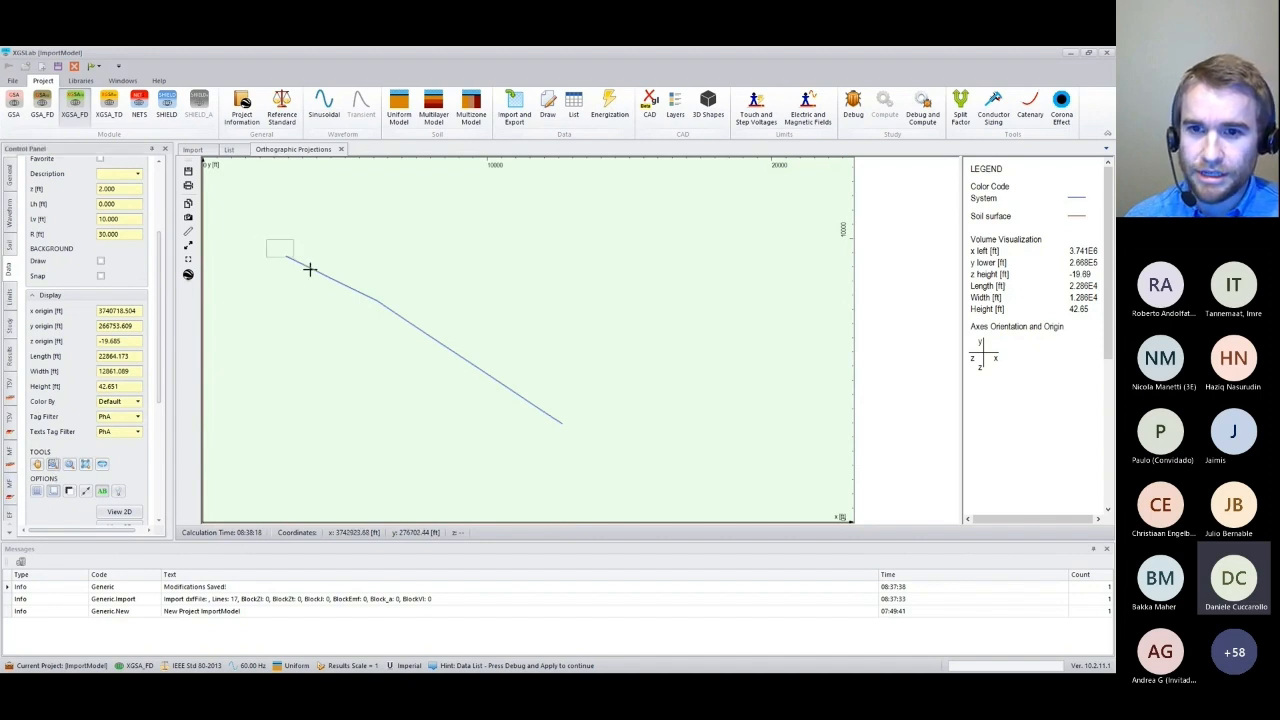
{"action": "left_click_drag", "start_coordinate": [310, 270], "coordinate": [369, 299]}
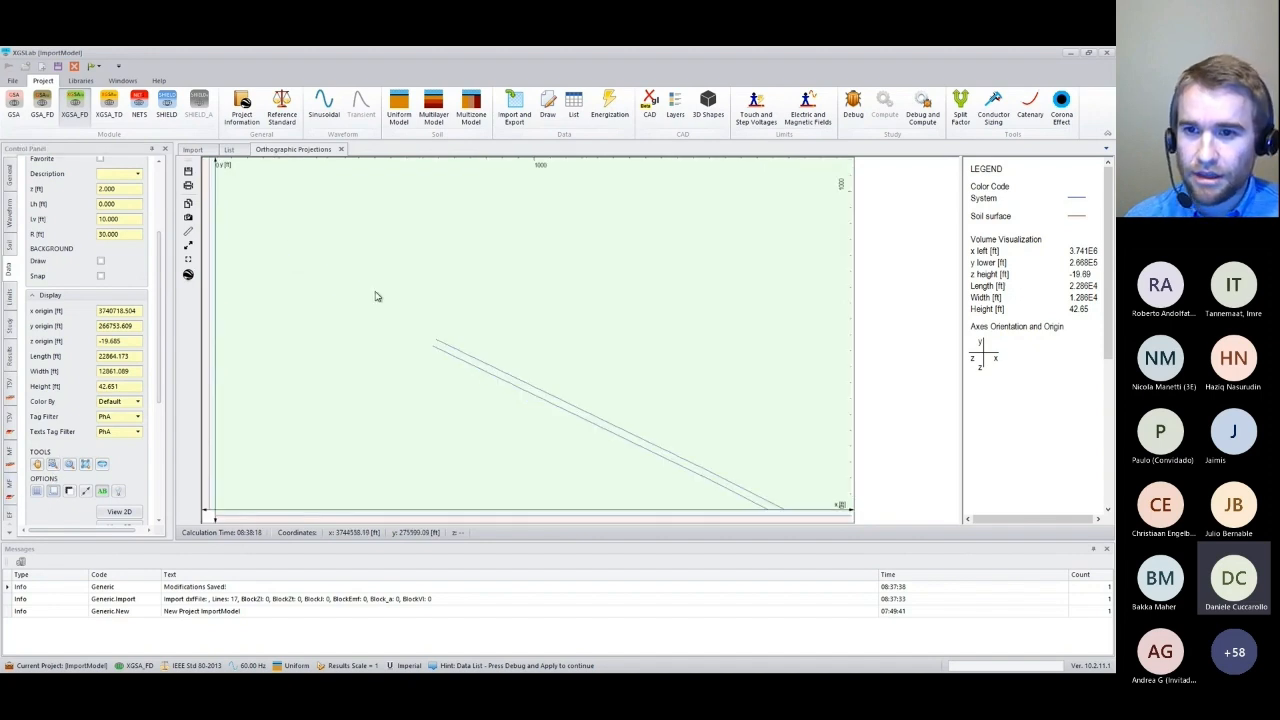
{"action": "right_click", "coordinate": [494, 396]}
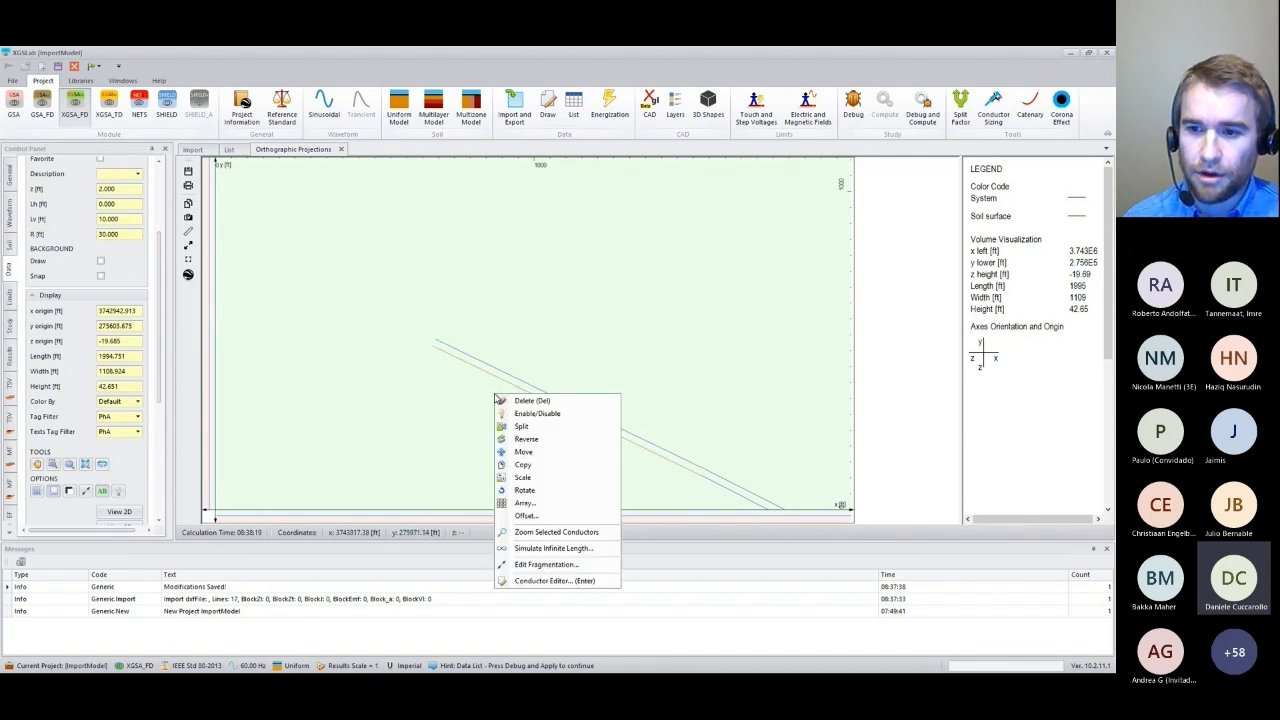
{"action": "left_click", "coordinate": [553, 581]}
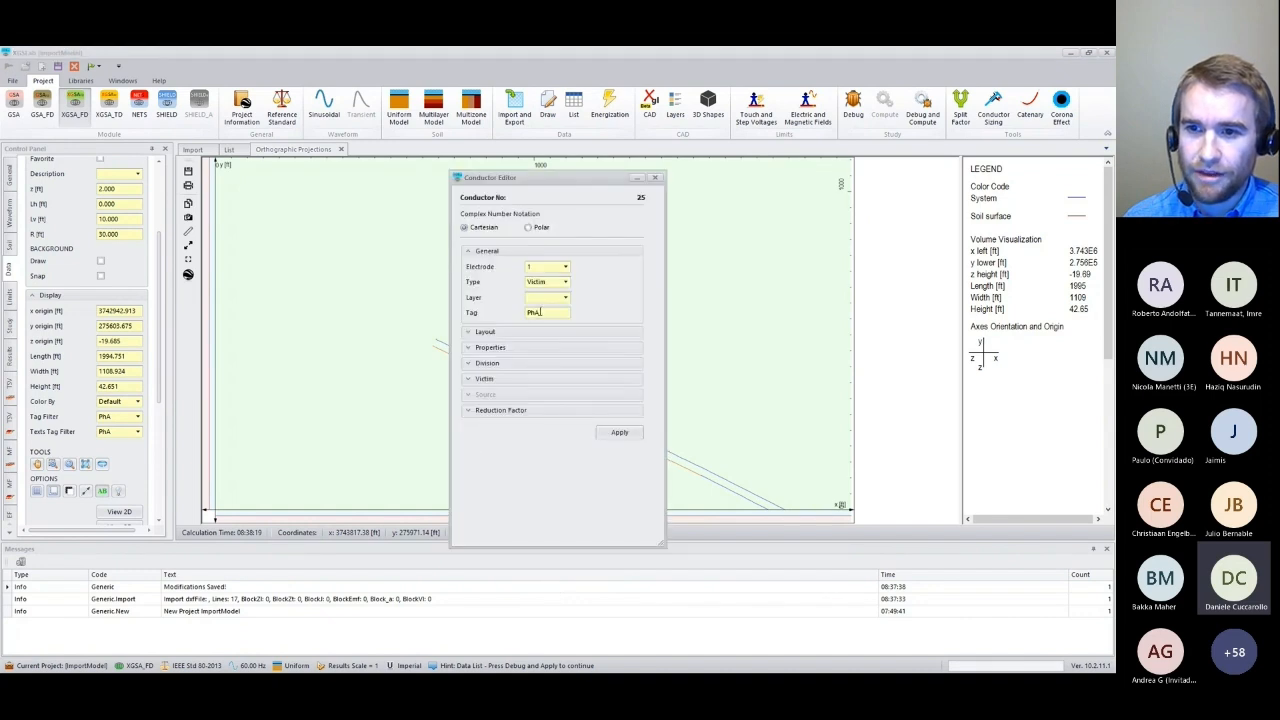
{"action": "left_click", "coordinate": [655, 178]}
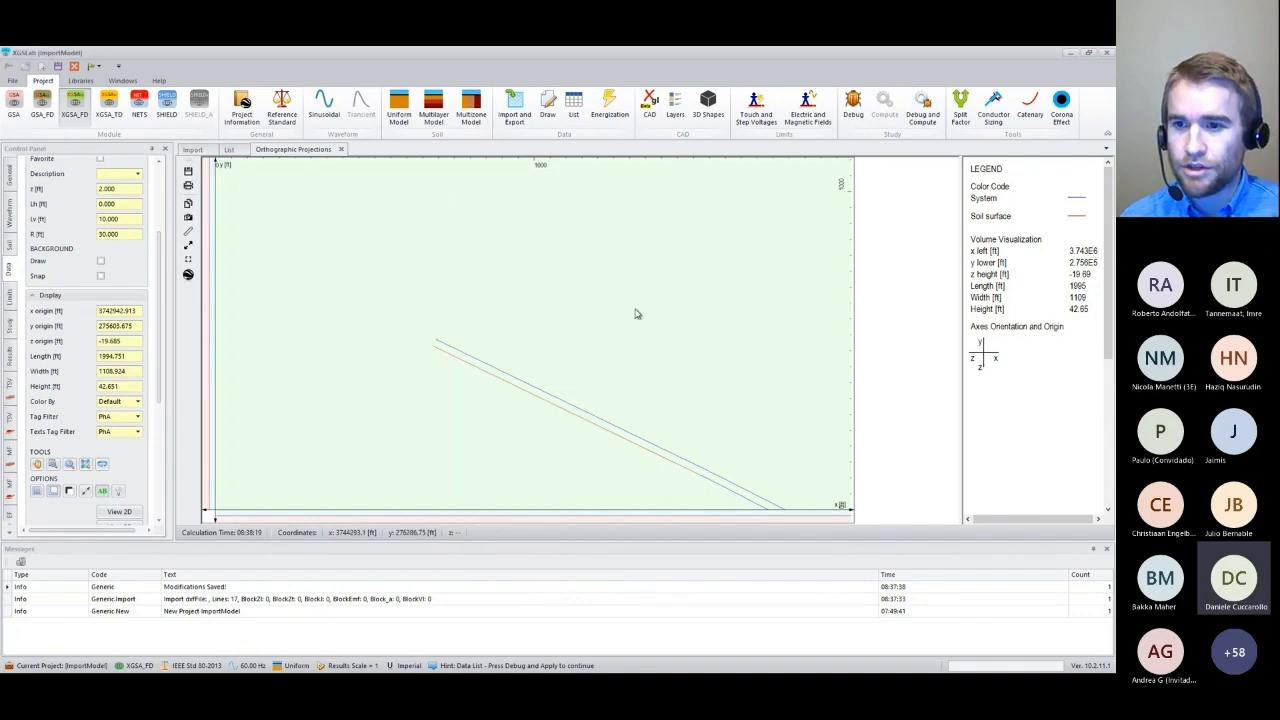
{"action": "left_click", "coordinate": [85, 464]}
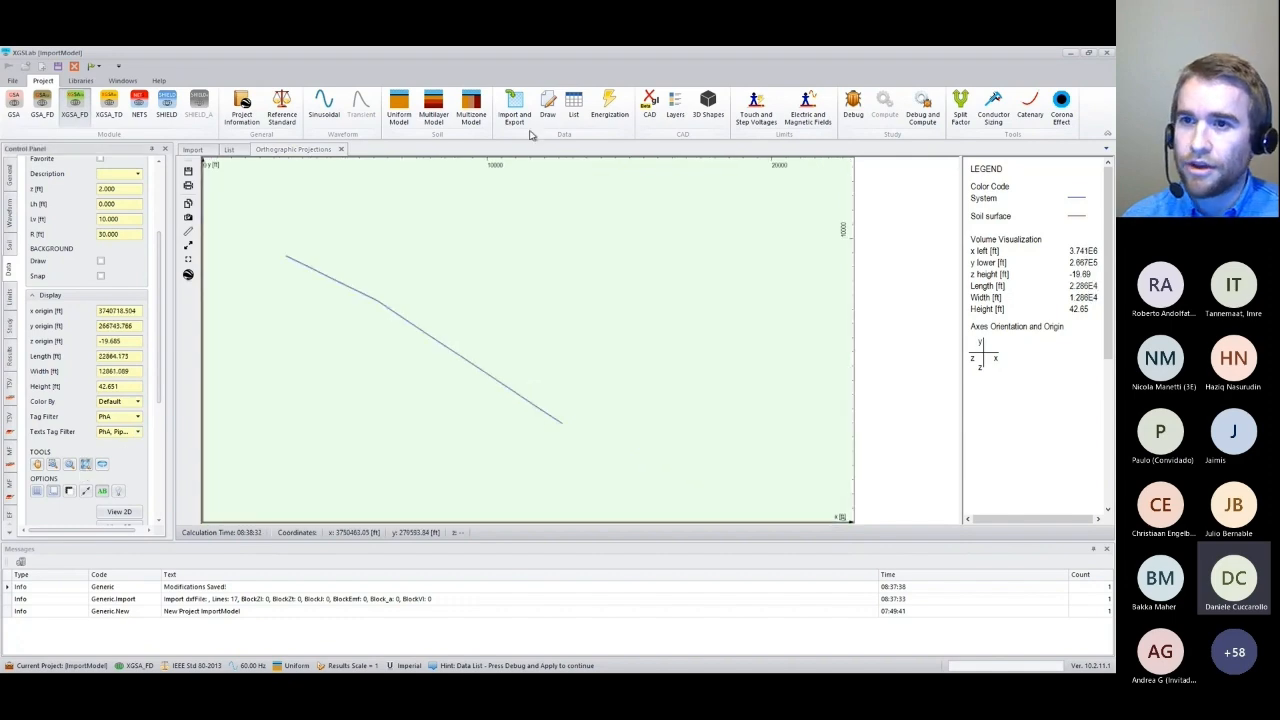
Open the conductor list and select conductors 18 through 29, the segments of the parallel transmission line route.
{"action": "left_click", "coordinate": [576, 114]}
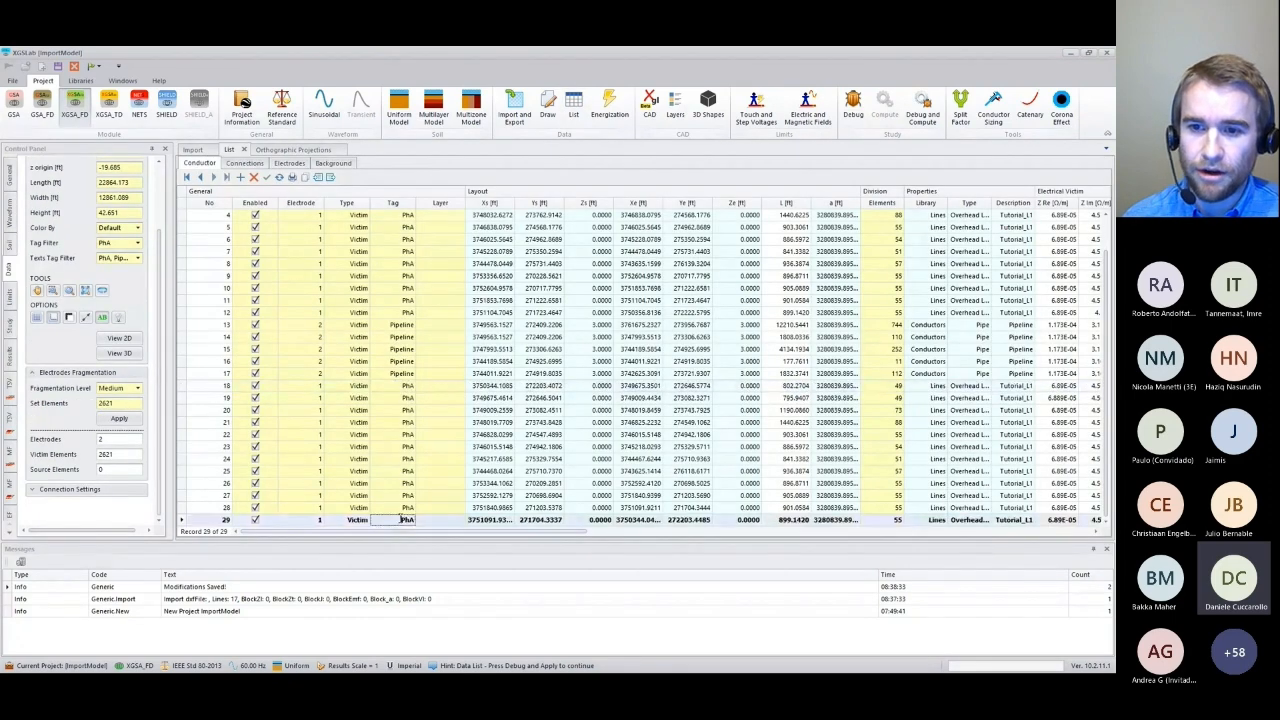
{"action": "left_click", "coordinate": [402, 387]}
{"action": "left_click", "coordinate": [401, 519]}
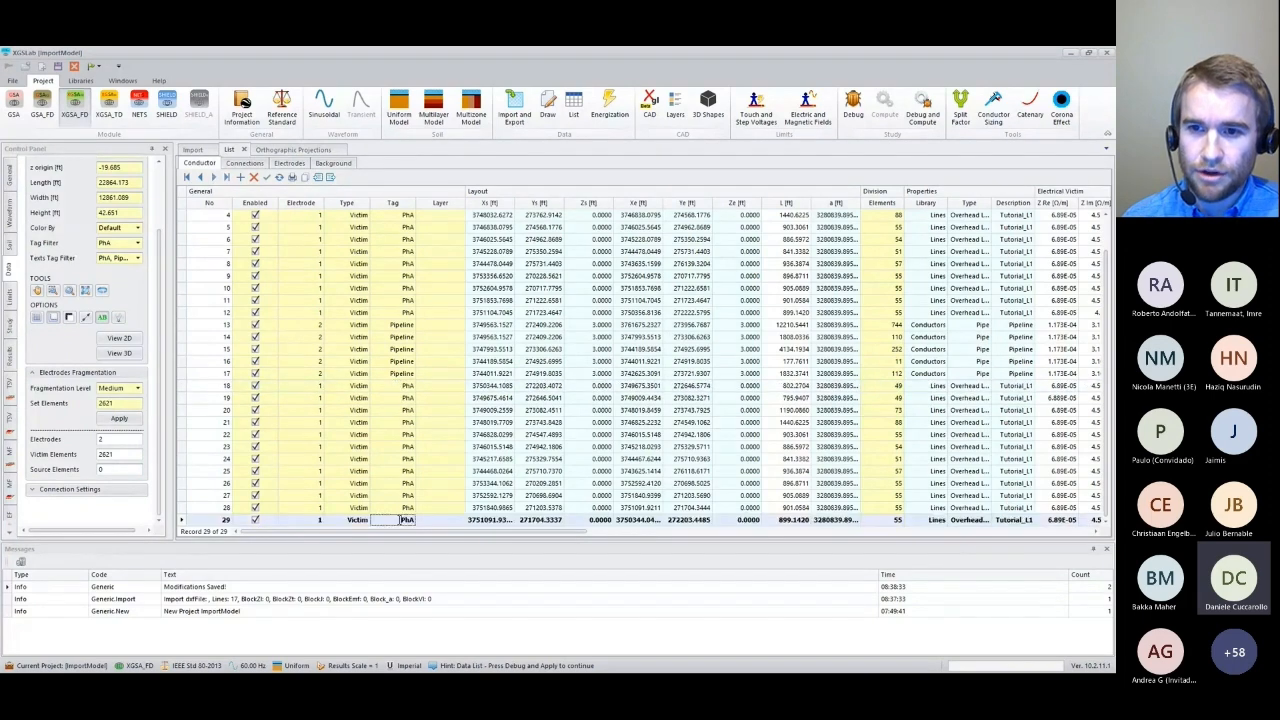
{"action": "left_click", "coordinate": [406, 387]}
{"action": "left_click", "coordinate": [668, 447]}
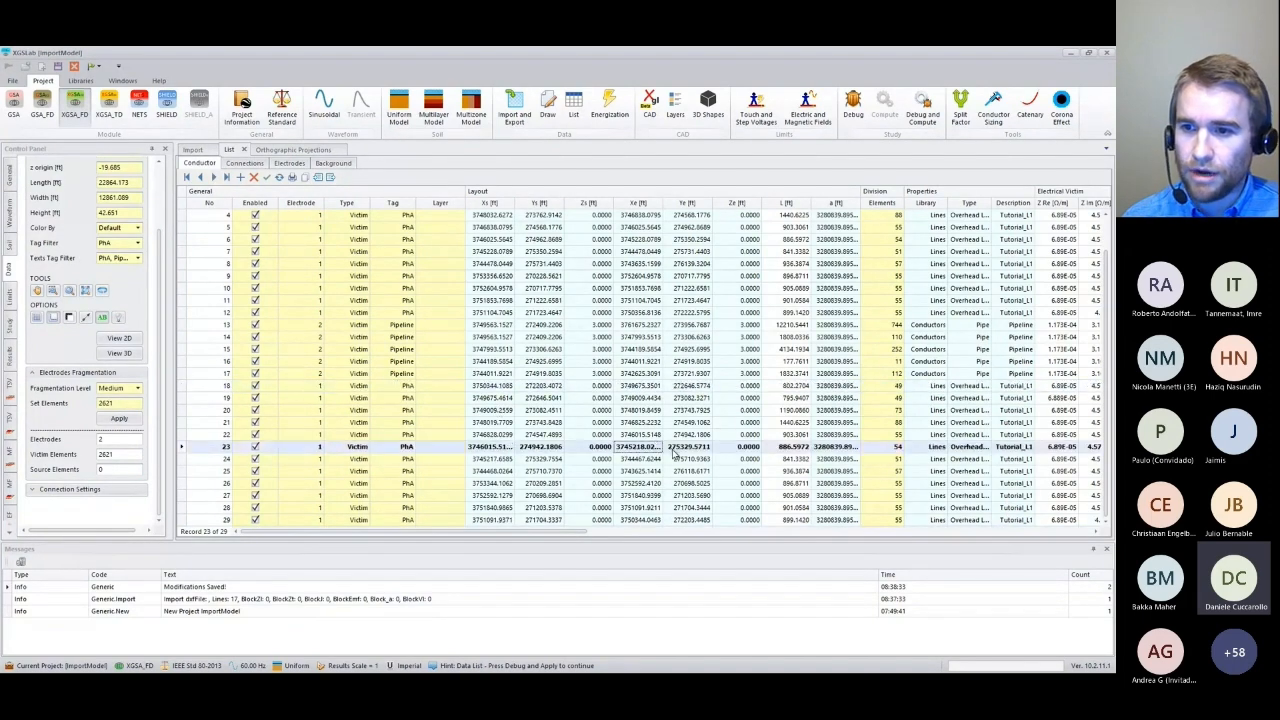
{"action": "left_click", "coordinate": [654, 520]}
{"action": "left_click", "coordinate": [647, 386], "text": "shift"}
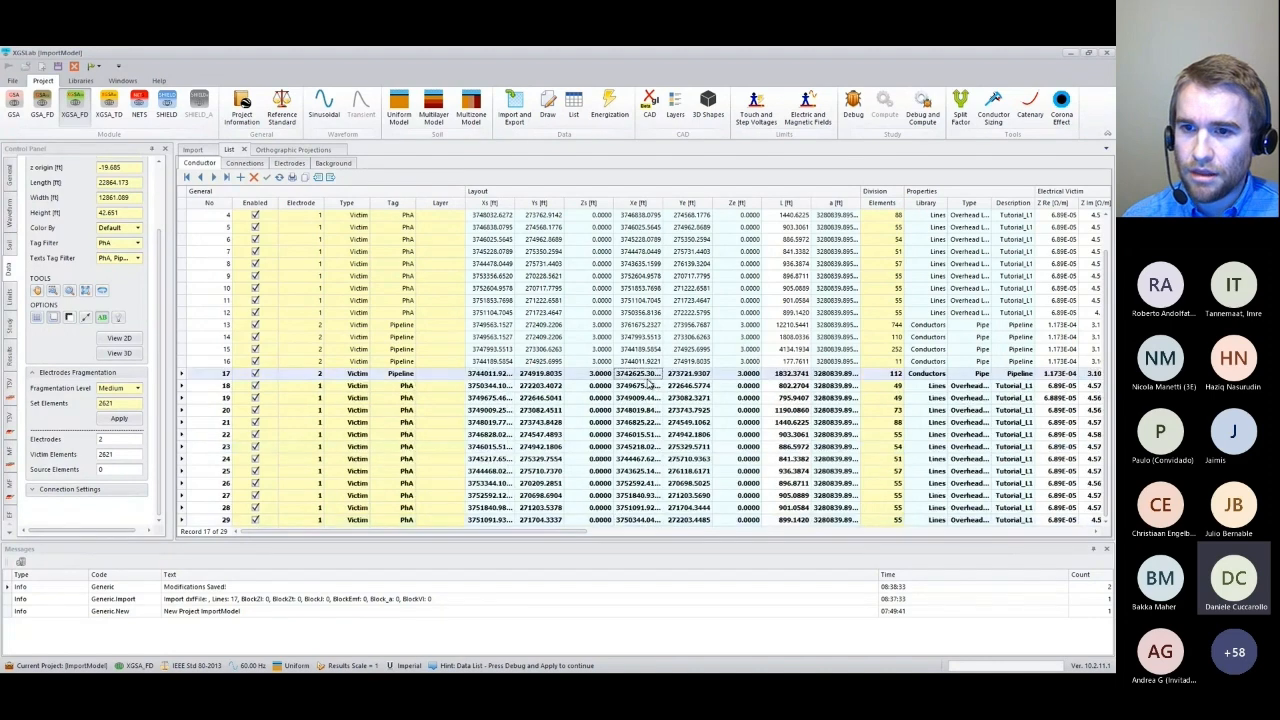
In the Conductor Editor, set the selected conductors' tag to PhB and their type to Source.
{"action": "right_click", "coordinate": [640, 388]}
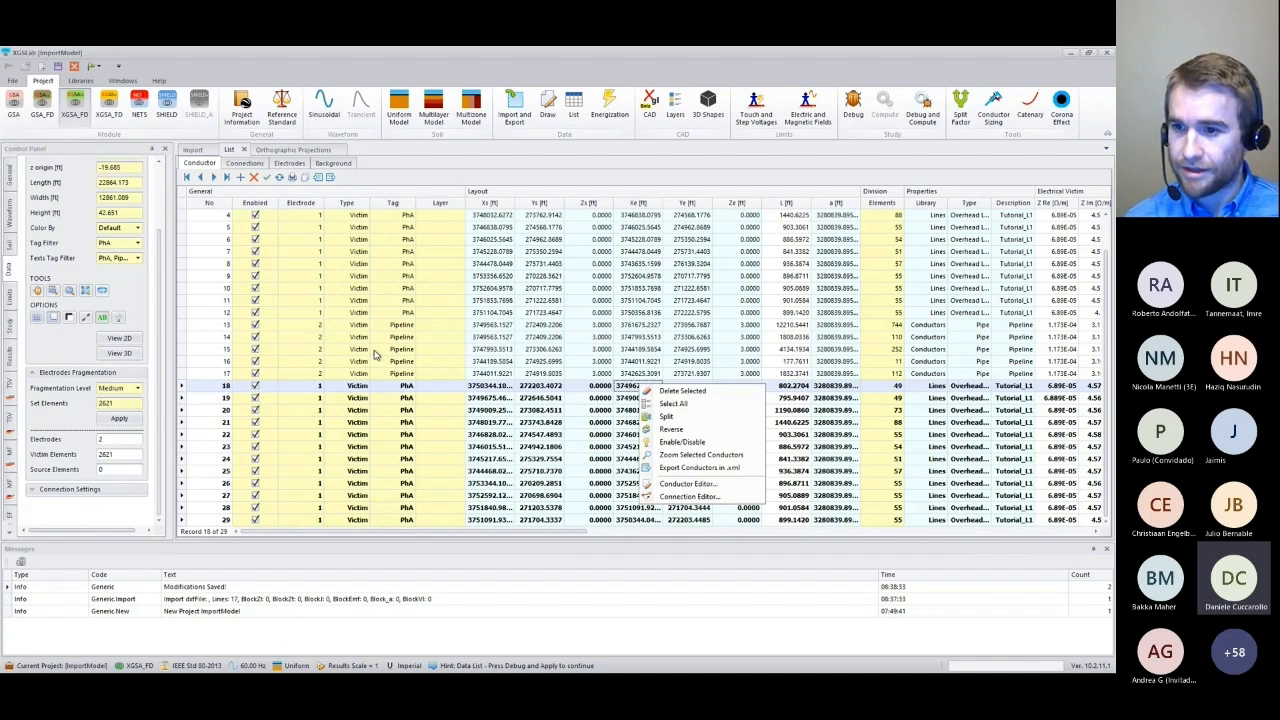
{"action": "left_click", "coordinate": [680, 484]}
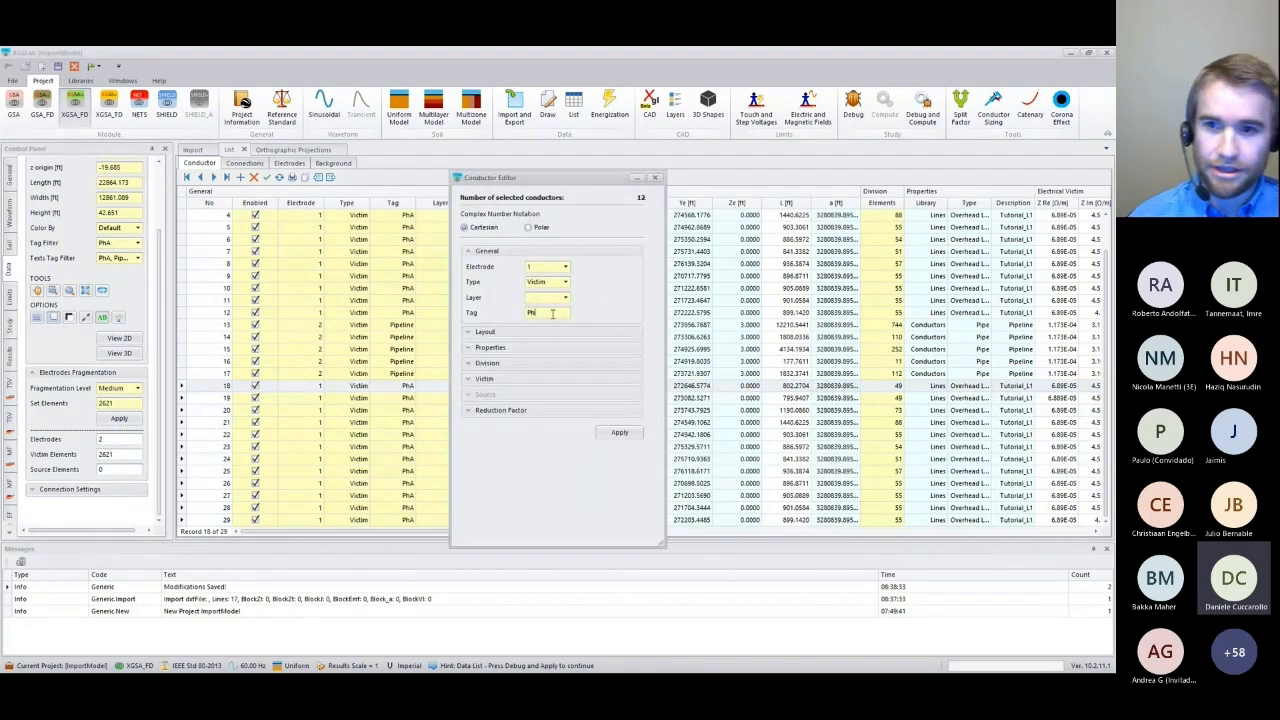
{"action": "left_click", "coordinate": [538, 312]}
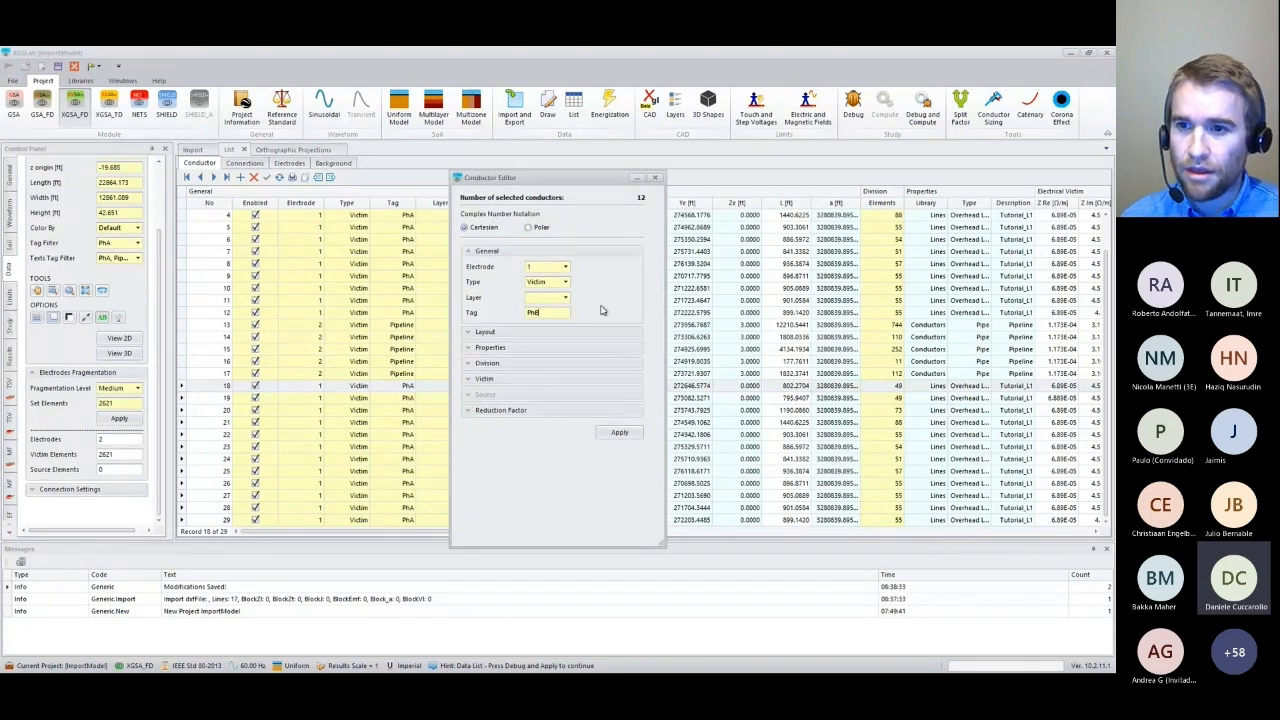
{"action": "left_click", "coordinate": [565, 283]}
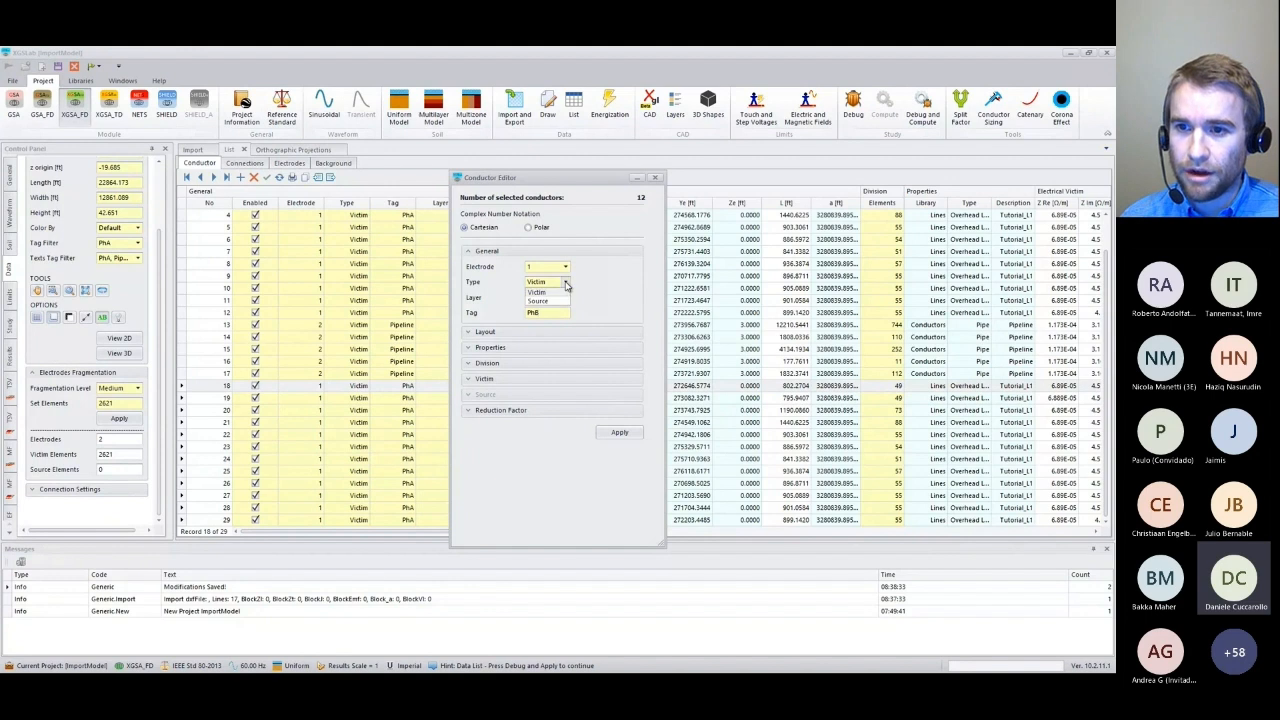
{"action": "left_click", "coordinate": [537, 300]}
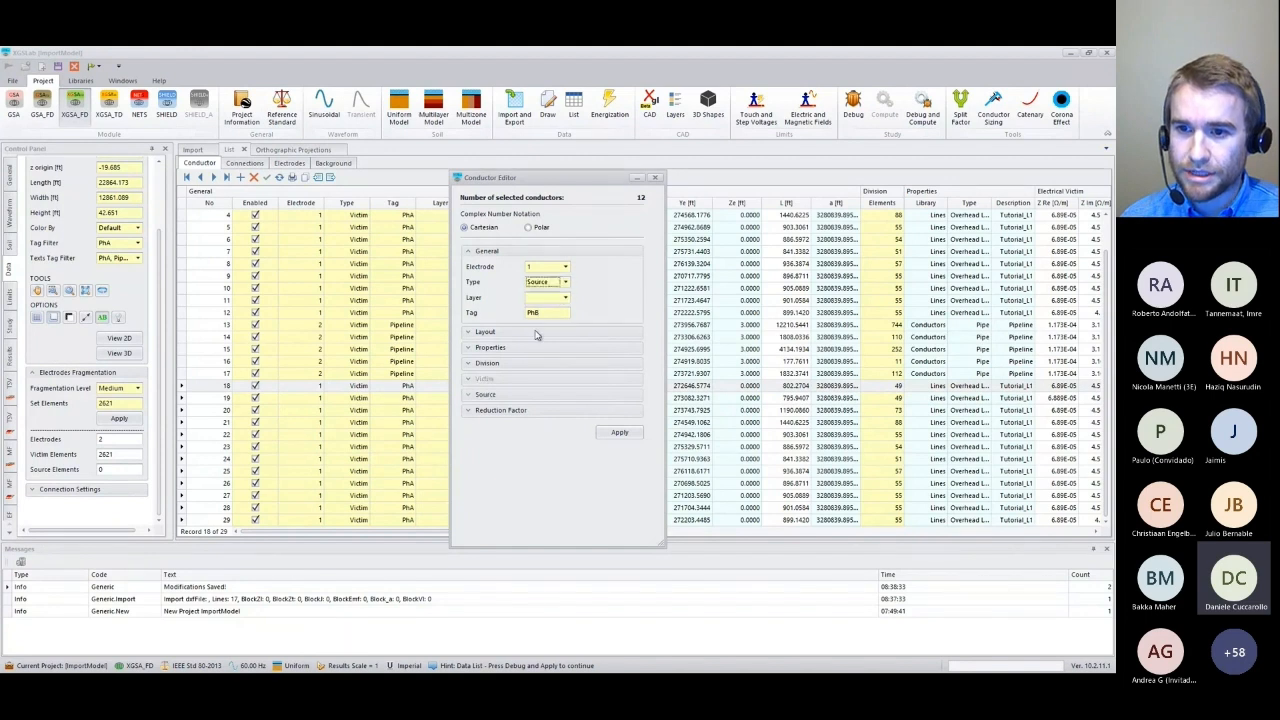
Show the source parameters in polar notation and calculate 230 divided by √3 in Calculator.
{"action": "left_click", "coordinate": [471, 395]}
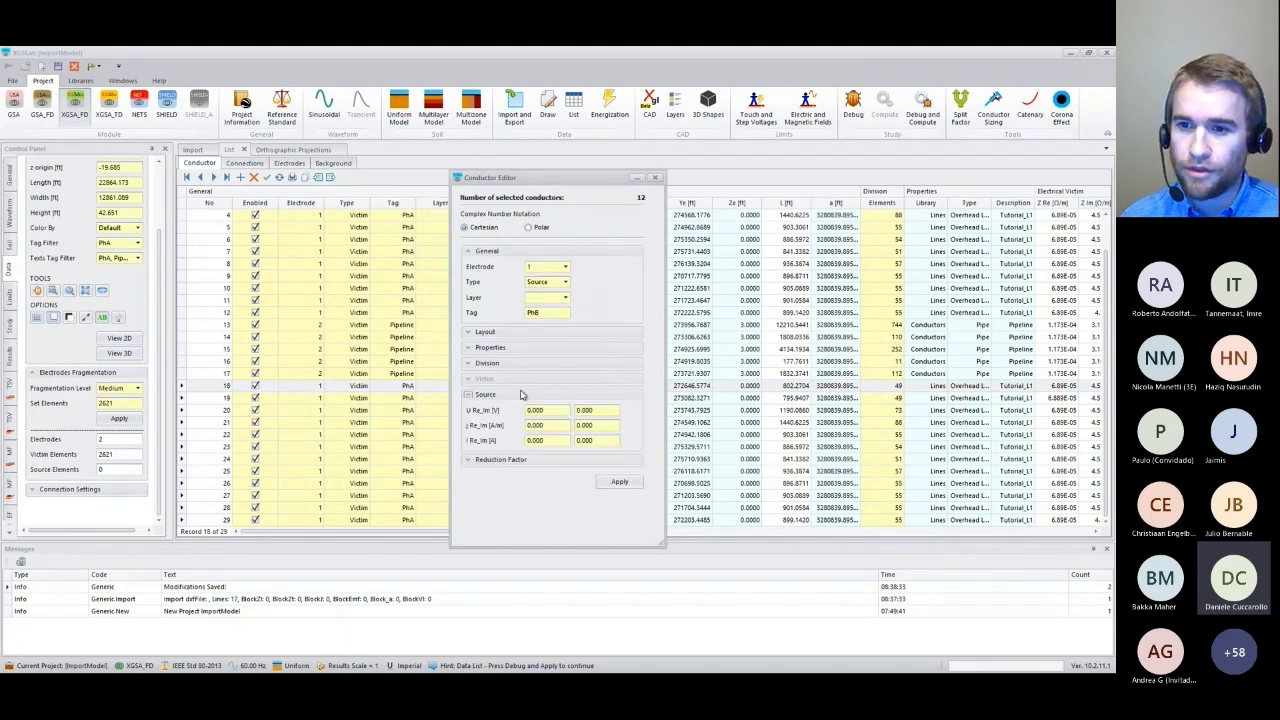
{"action": "left_click", "coordinate": [537, 228]}
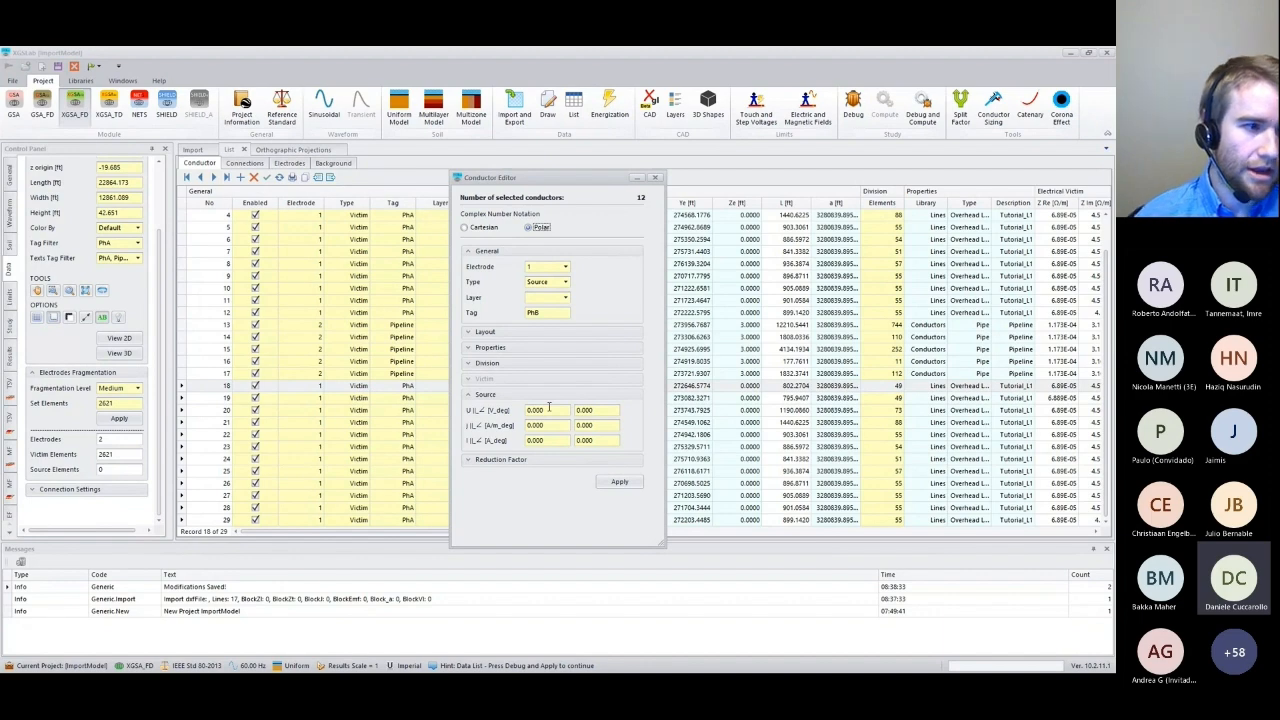
{"action": "key", "text": "alt+Tab"}
{"action": "type", "text": "230"}
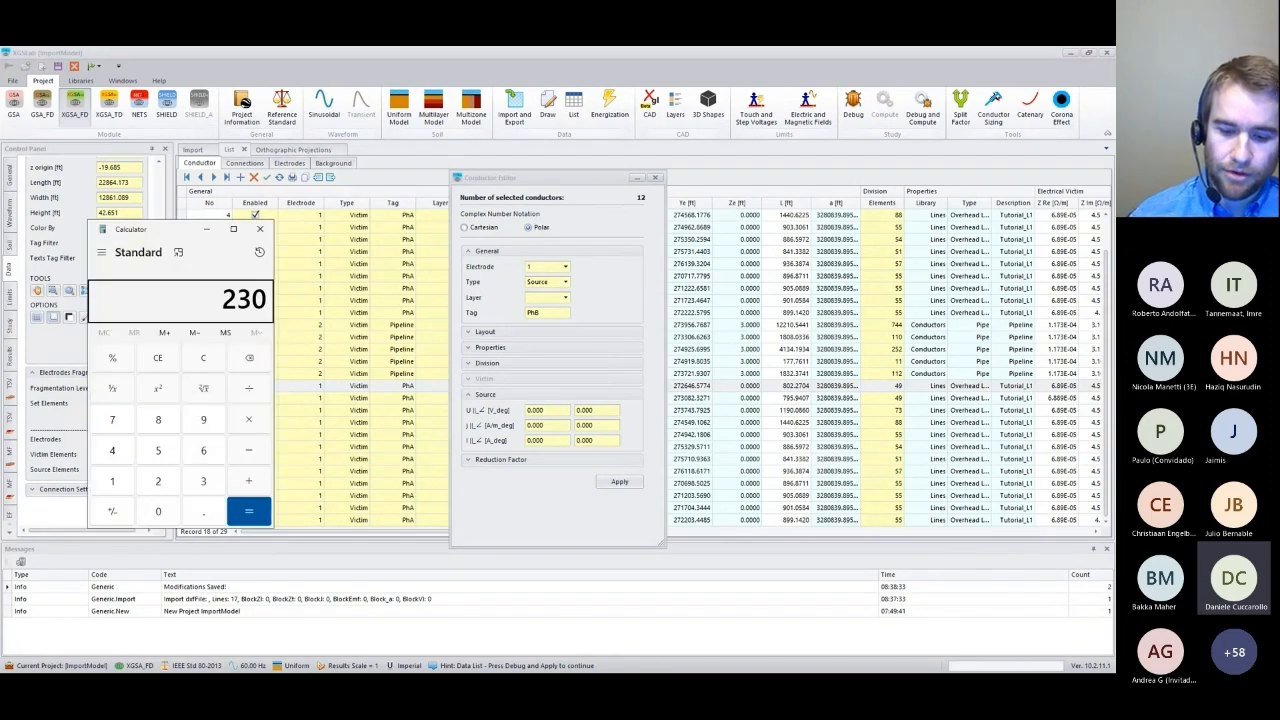
{"action": "key", "text": "slash"}
{"action": "type", "text": "3"}
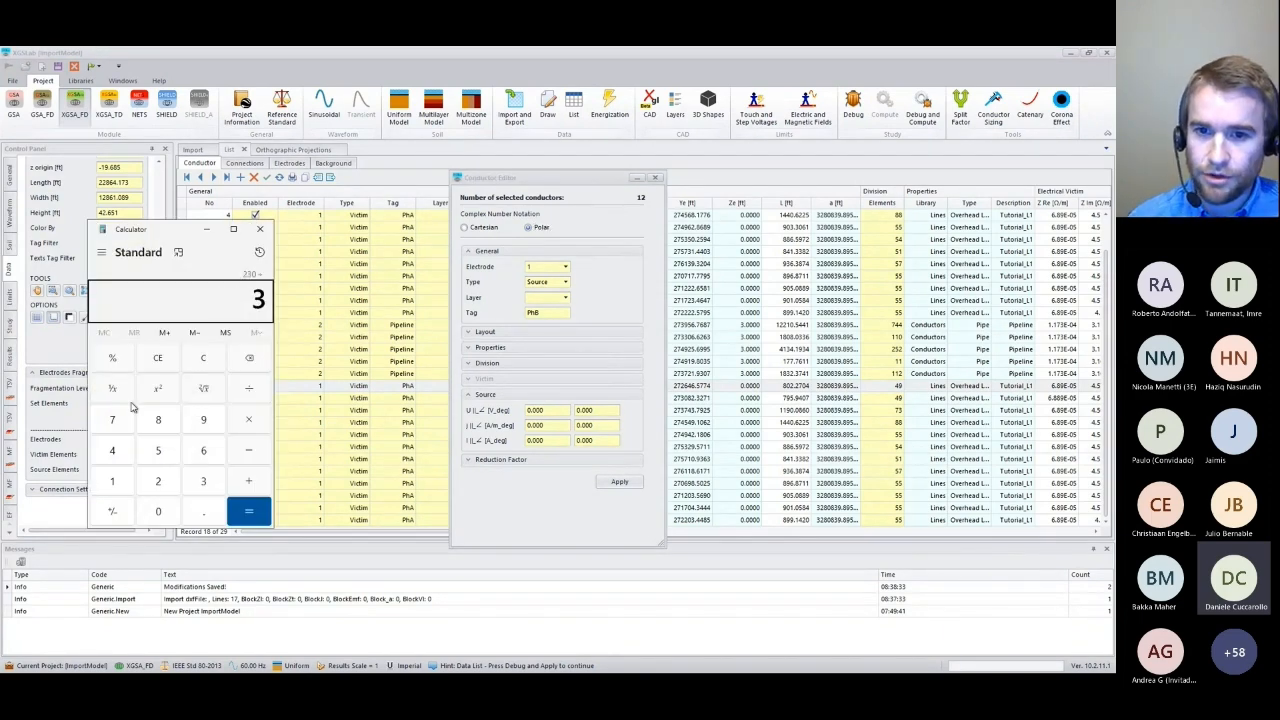
{"action": "left_click", "coordinate": [210, 396]}
{"action": "key", "text": "Return"}
Set the PhB source voltage to 132790 V at an angle of 120 degrees.
{"action": "left_click", "coordinate": [547, 408]}
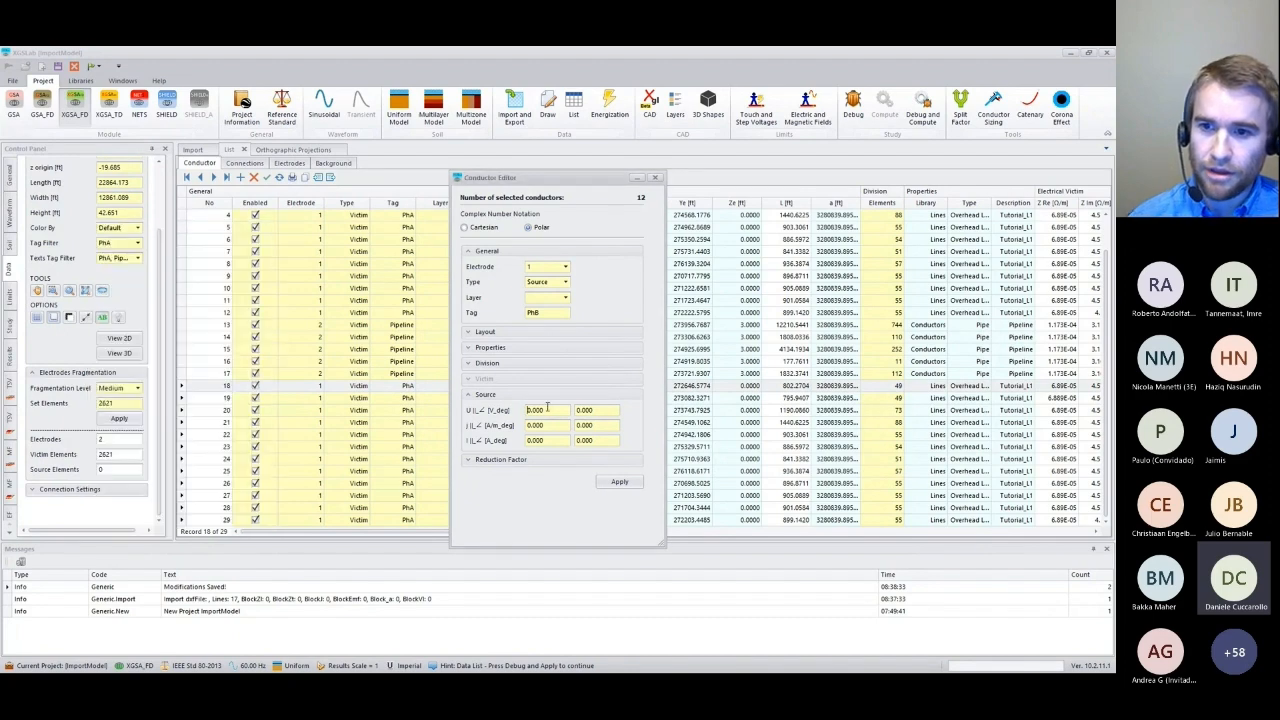
{"action": "double_click", "coordinate": [547, 408]}
{"action": "type", "text": "132790"}
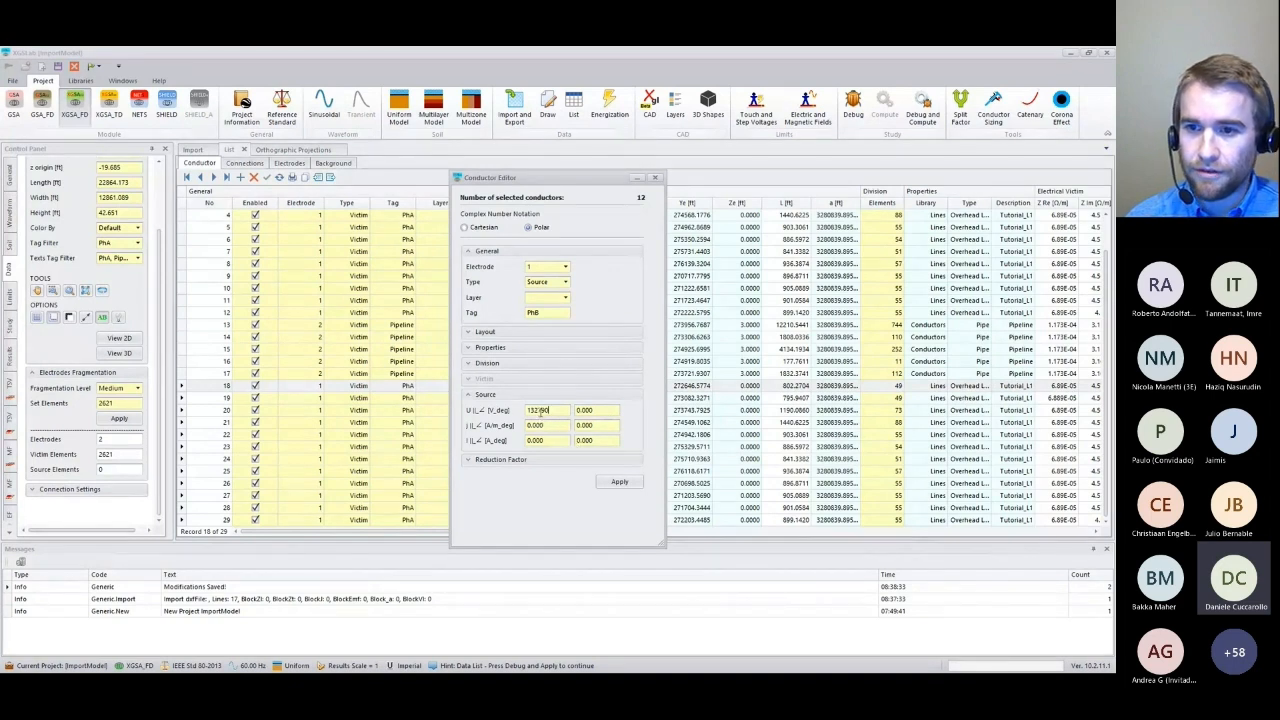
{"action": "left_click", "coordinate": [609, 410]}
{"action": "double_click", "coordinate": [609, 410]}
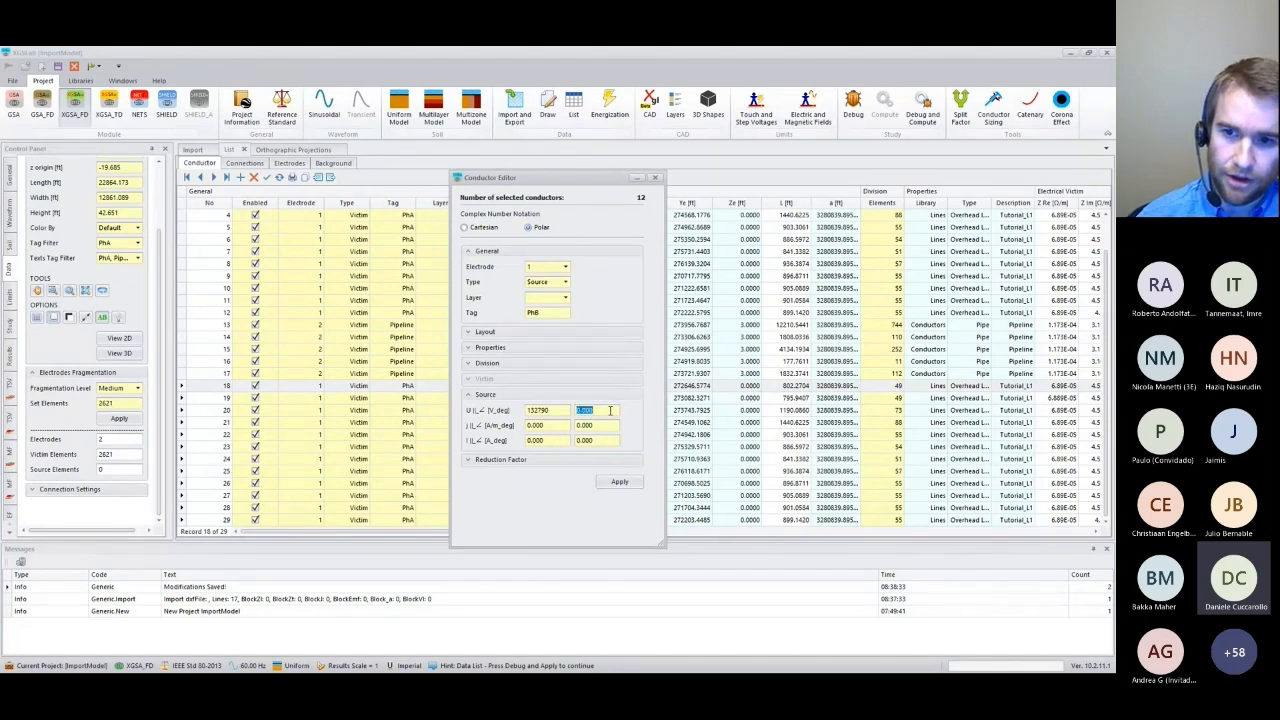
{"action": "type", "text": "120"}
Set the PhB source current to 1000 A at 120 degrees and apply the conductor changes.
{"action": "double_click", "coordinate": [555, 440]}
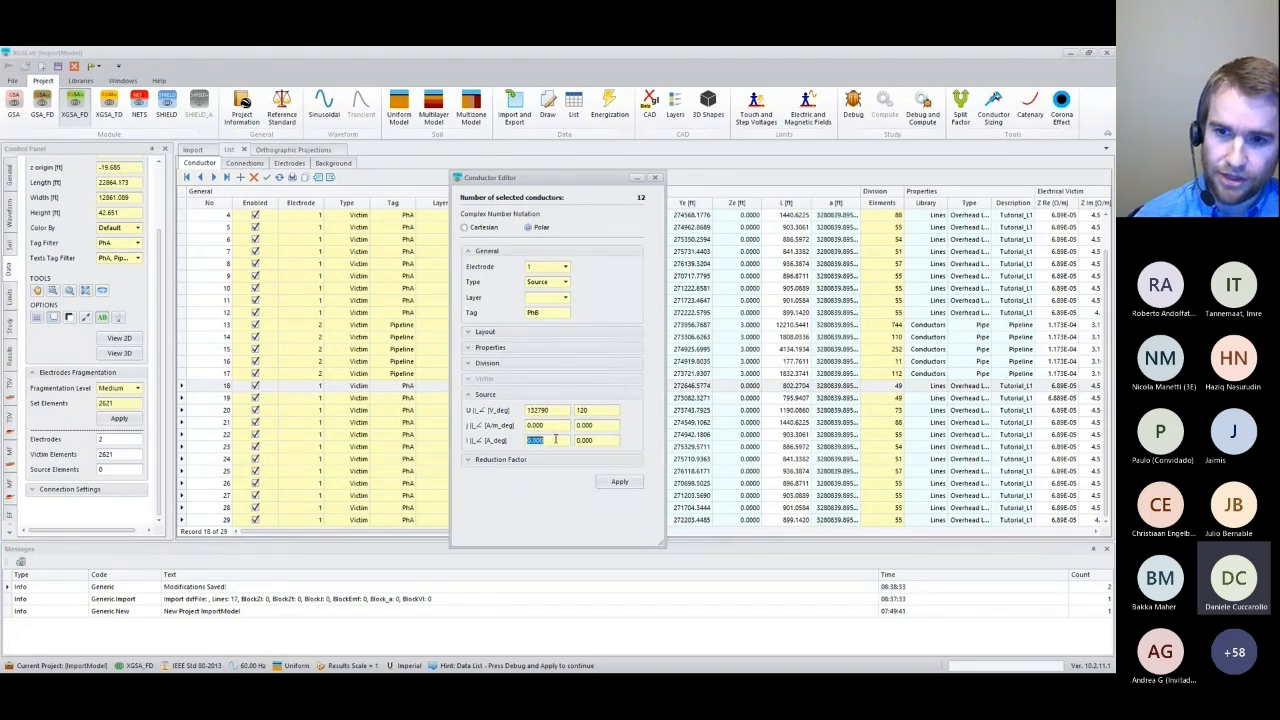
{"action": "type", "text": "1000"}
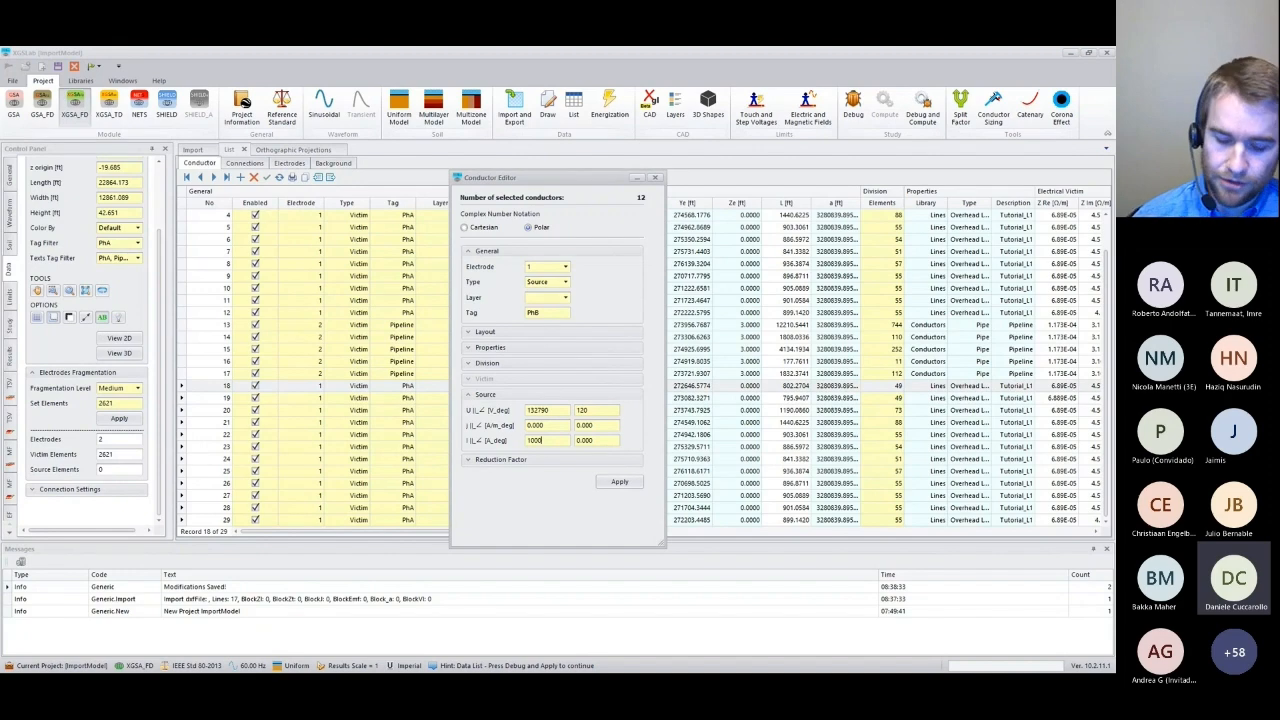
{"action": "key", "text": "Tab"}
{"action": "type", "text": "120"}
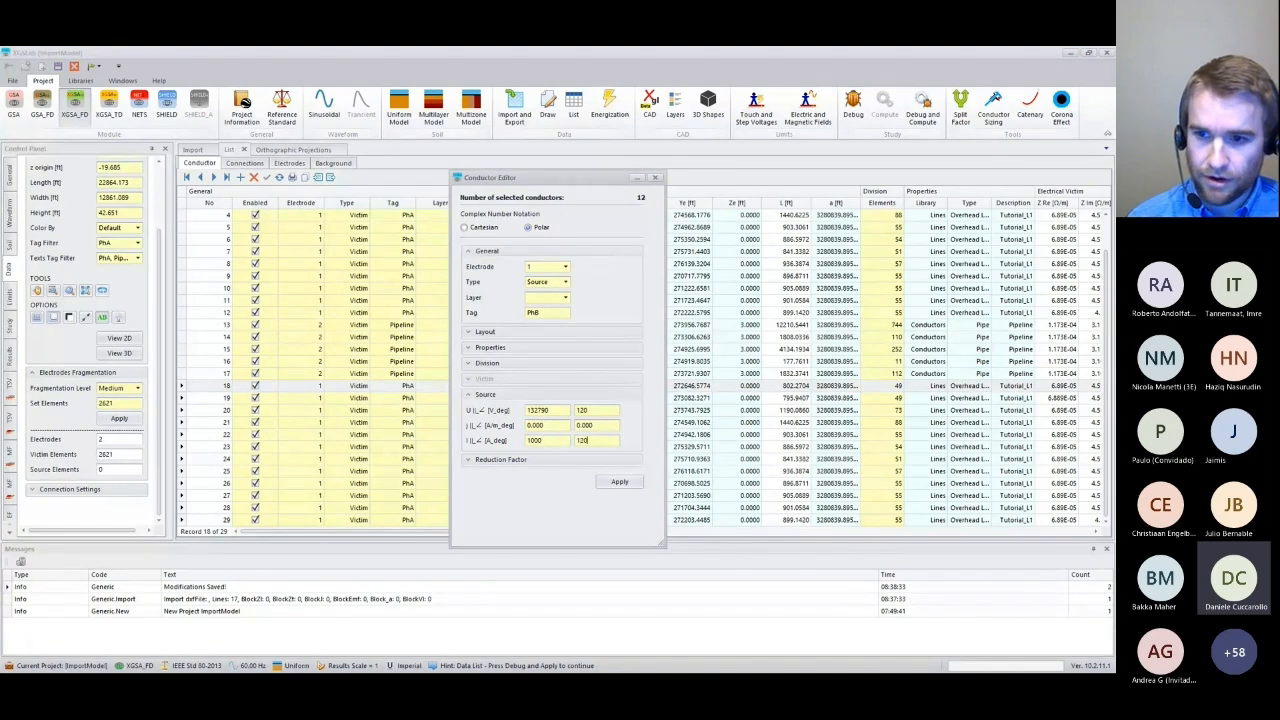
{"action": "left_click", "coordinate": [613, 485]}
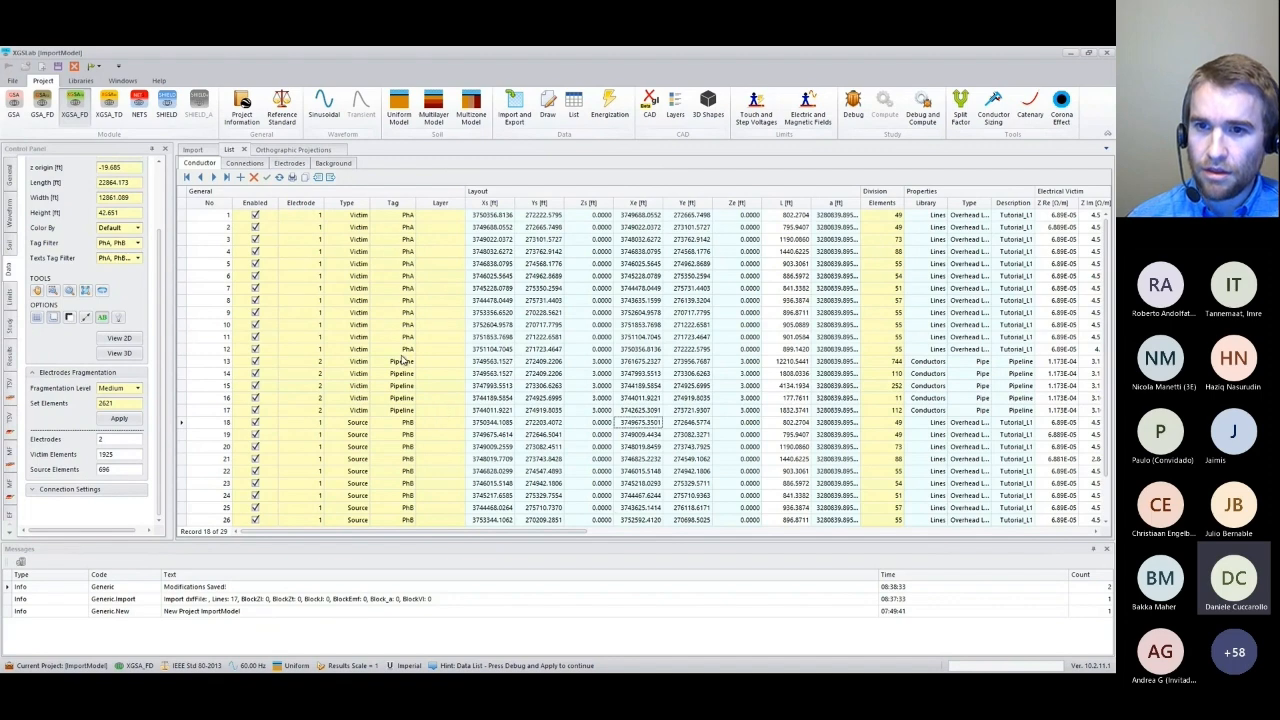
Inspect the parallel phase conductors in the plan drawing and filter the 2D display to the PhB tag only.
{"action": "left_click", "coordinate": [547, 105]}
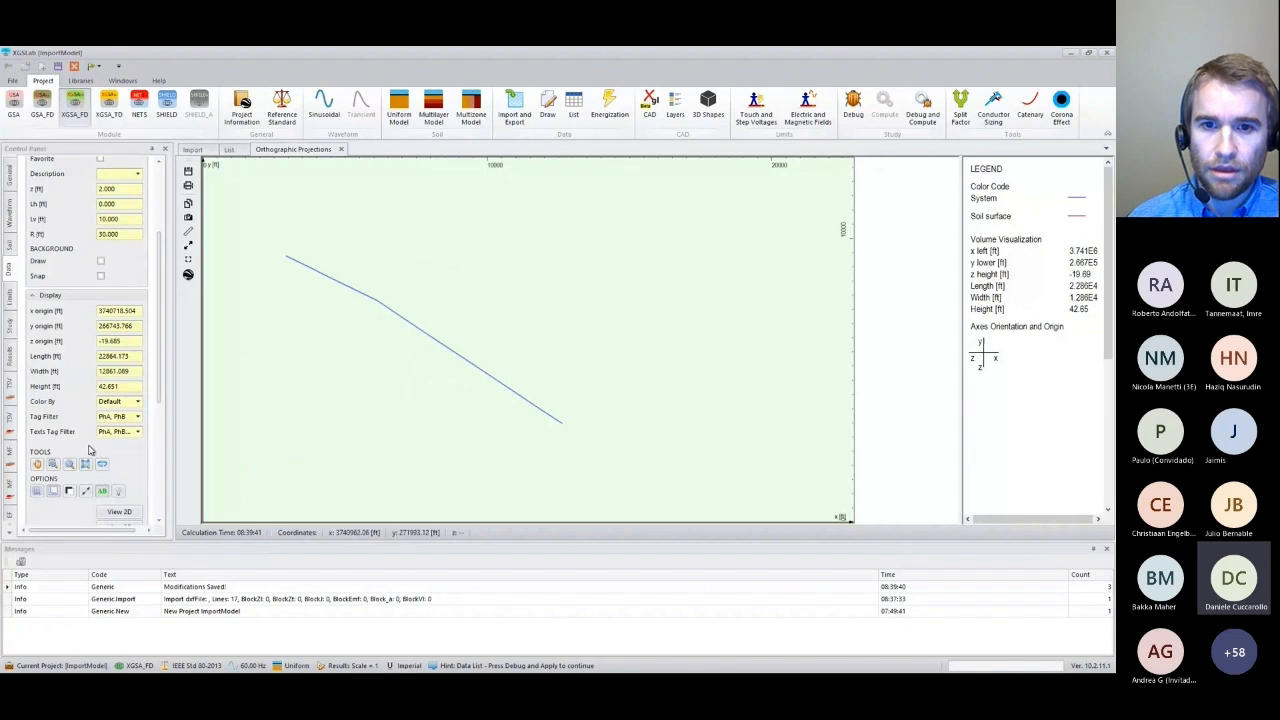
{"action": "left_click", "coordinate": [138, 416]}
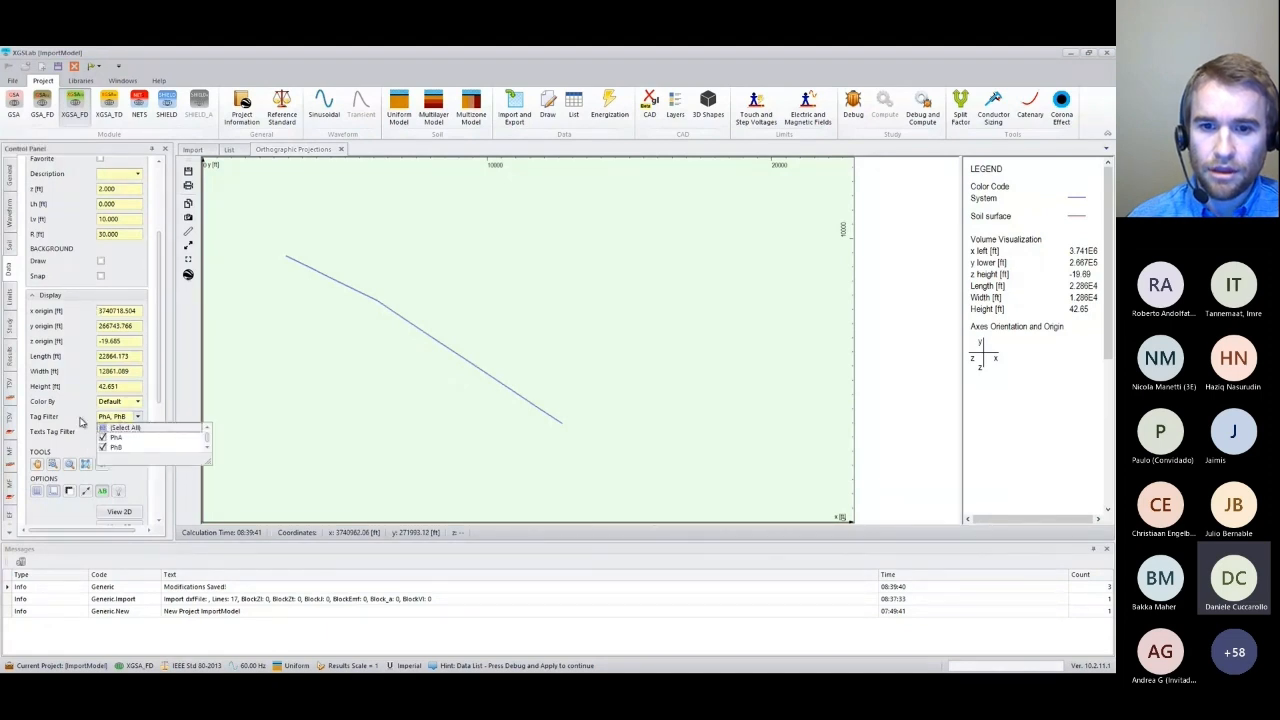
{"action": "left_click", "coordinate": [83, 423]}
{"action": "left_click", "coordinate": [56, 465]}
{"action": "left_click_drag", "start_coordinate": [282, 235], "coordinate": [360, 318]}
{"action": "left_click", "coordinate": [138, 416]}
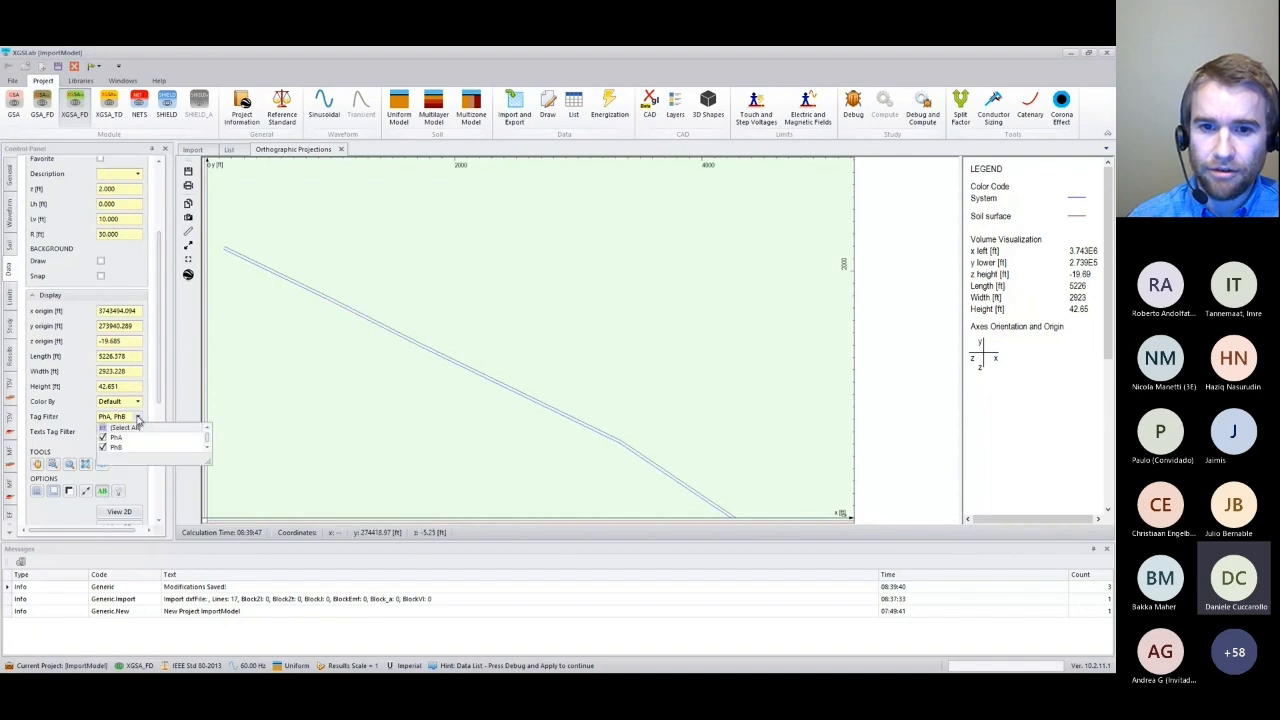
{"action": "left_click", "coordinate": [102, 437]}
{"action": "left_click", "coordinate": [117, 510]}
{"action": "left_click", "coordinate": [119, 511]}
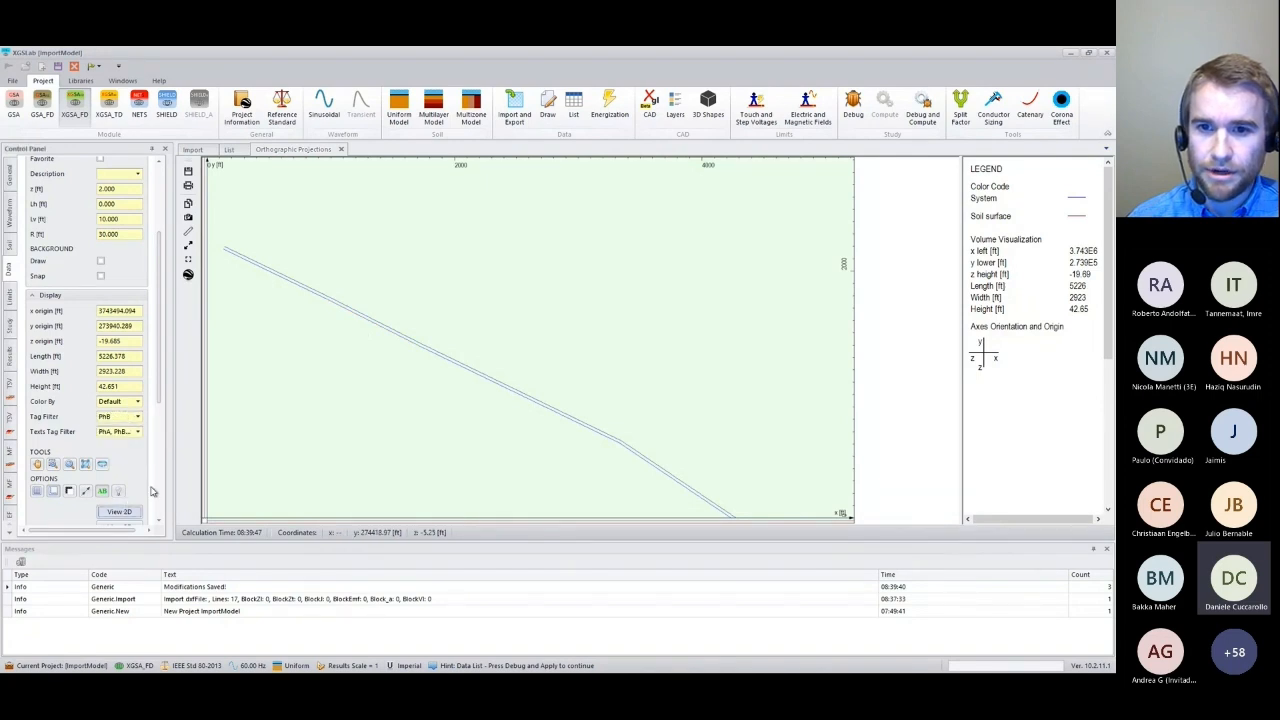
Filter the 2D display to the PhA tag only and show the full route extents.
{"action": "left_click", "coordinate": [138, 418]}
{"action": "left_click", "coordinate": [90, 430]}
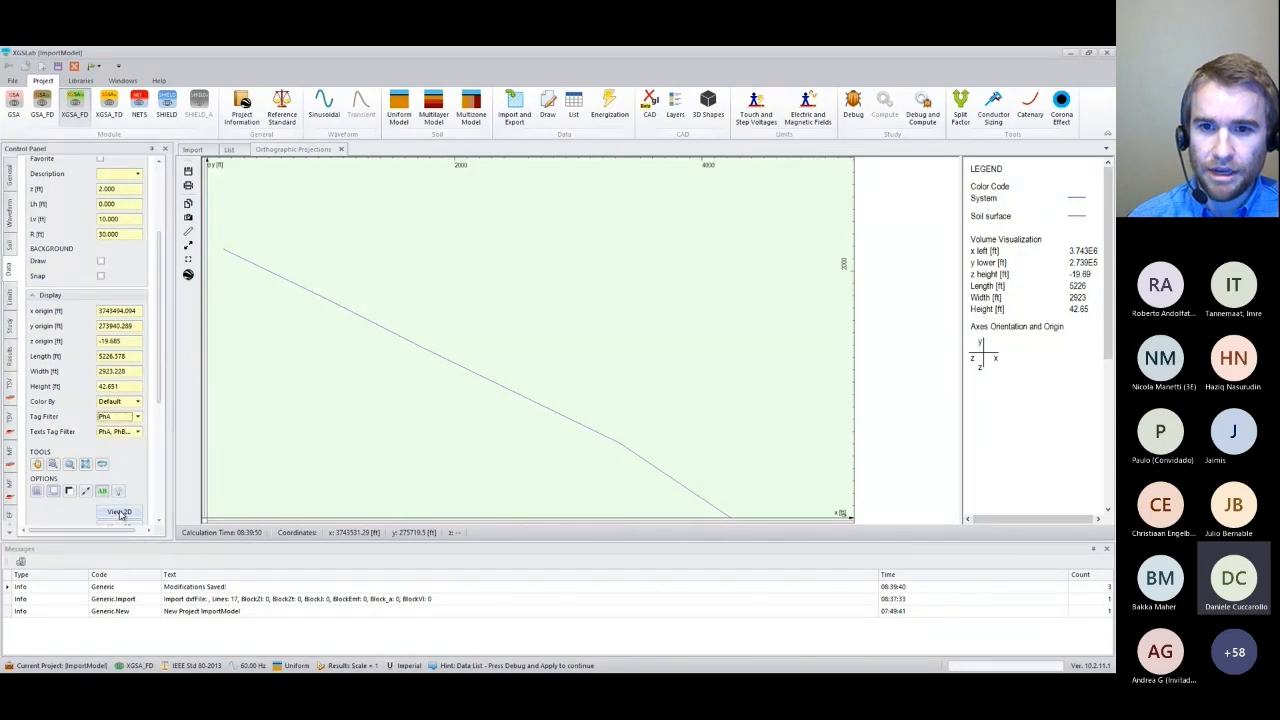
{"action": "left_click", "coordinate": [119, 511]}
{"action": "left_click", "coordinate": [86, 465]}
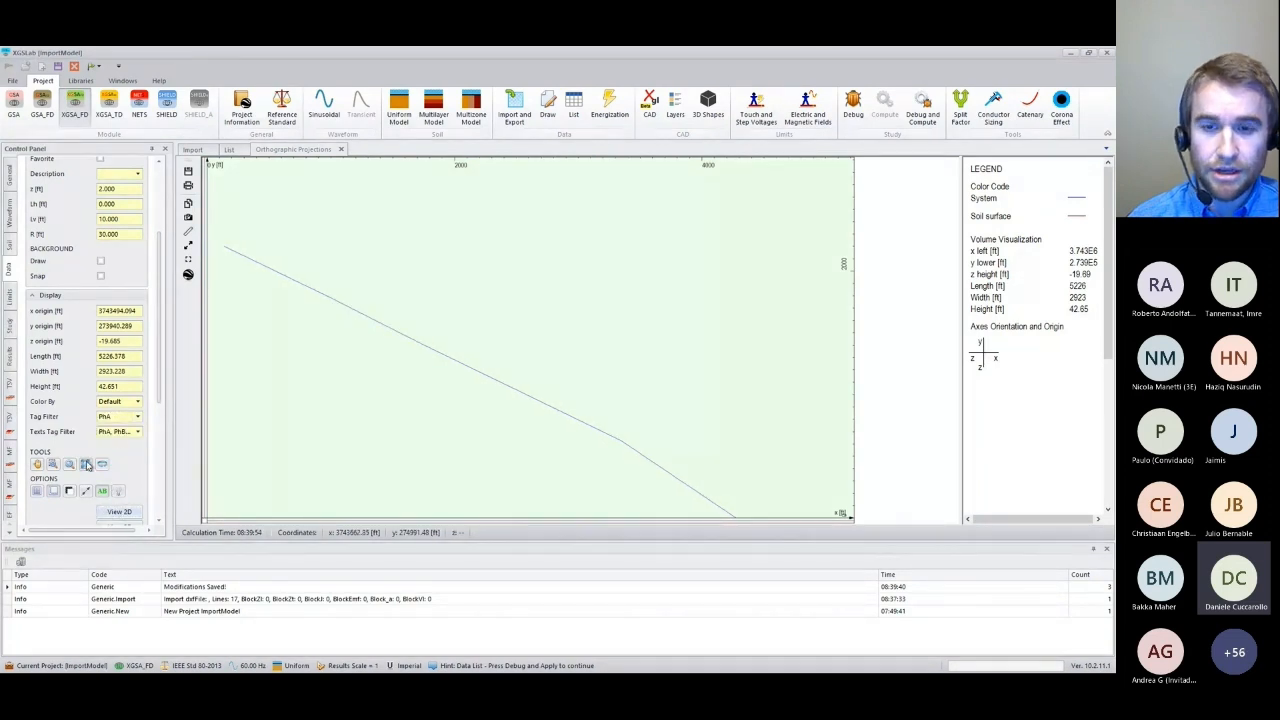
Select all PhA conductors in the plan view and change their type to Source in the Conductor Editor.
{"action": "left_click_drag", "start_coordinate": [251, 216], "coordinate": [620, 476]}
{"action": "right_click", "coordinate": [620, 476]}
{"action": "left_click", "coordinate": [675, 665]}
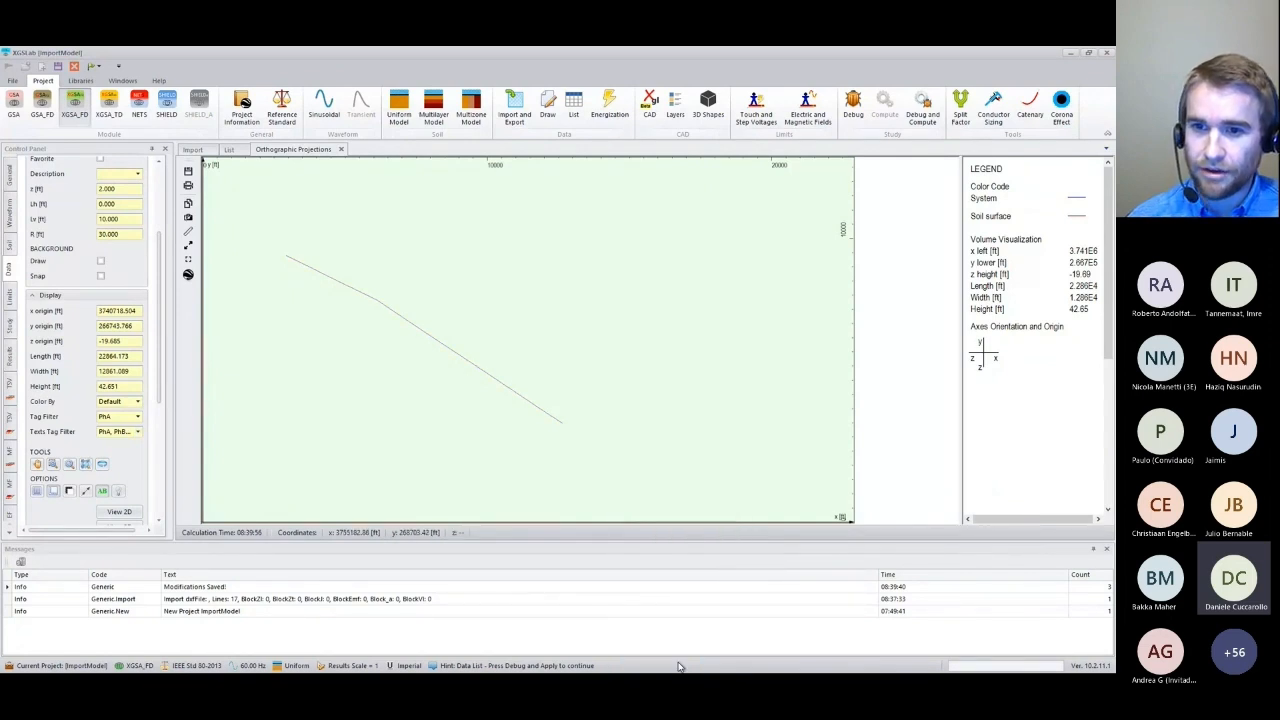
{"action": "left_click", "coordinate": [563, 282]}
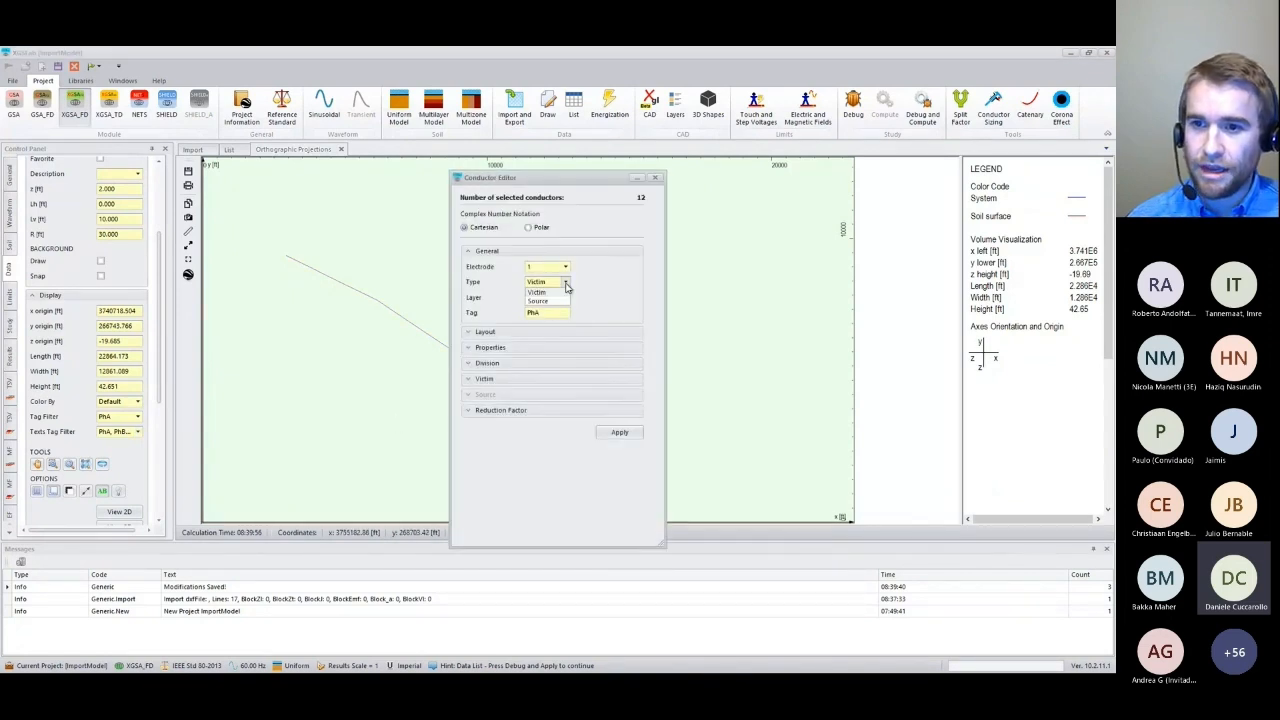
{"action": "left_click", "coordinate": [559, 302]}
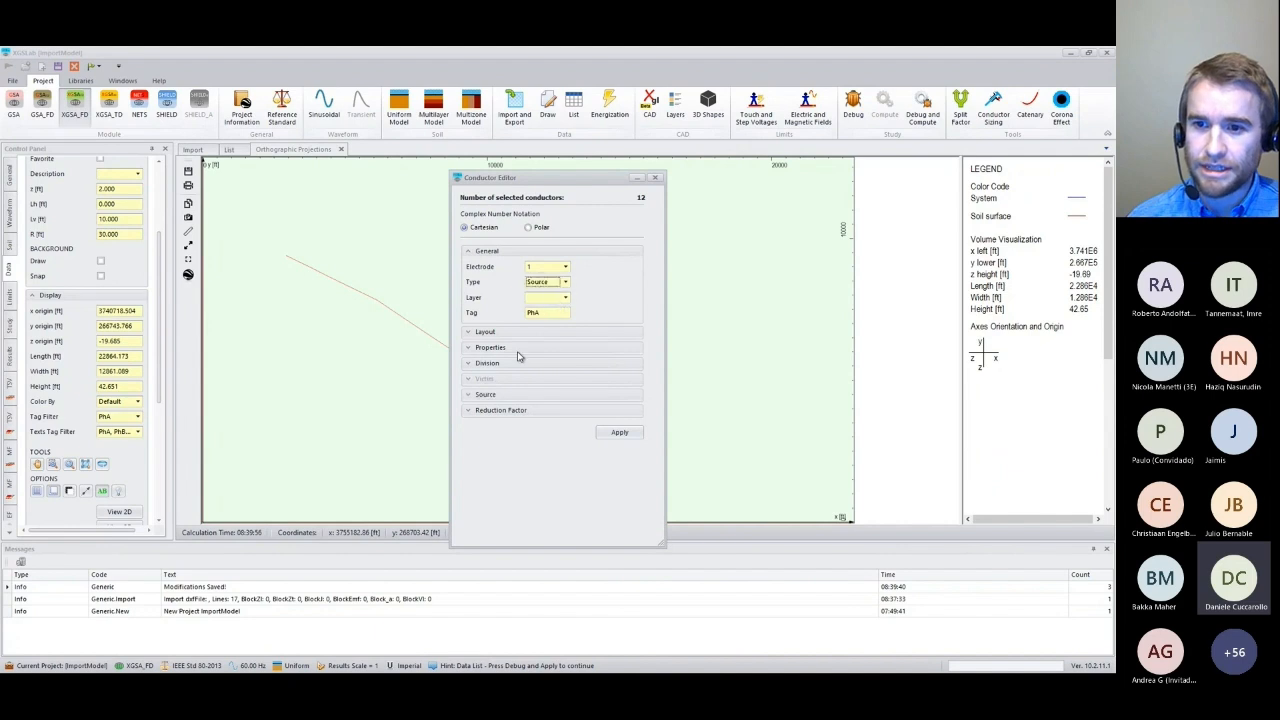
In polar notation, set the PhA source voltage to 132790 V and source current to 1000 A, and apply the changes.
{"action": "left_click", "coordinate": [472, 396]}
{"action": "left_click", "coordinate": [537, 229]}
{"action": "left_click", "coordinate": [550, 411]}
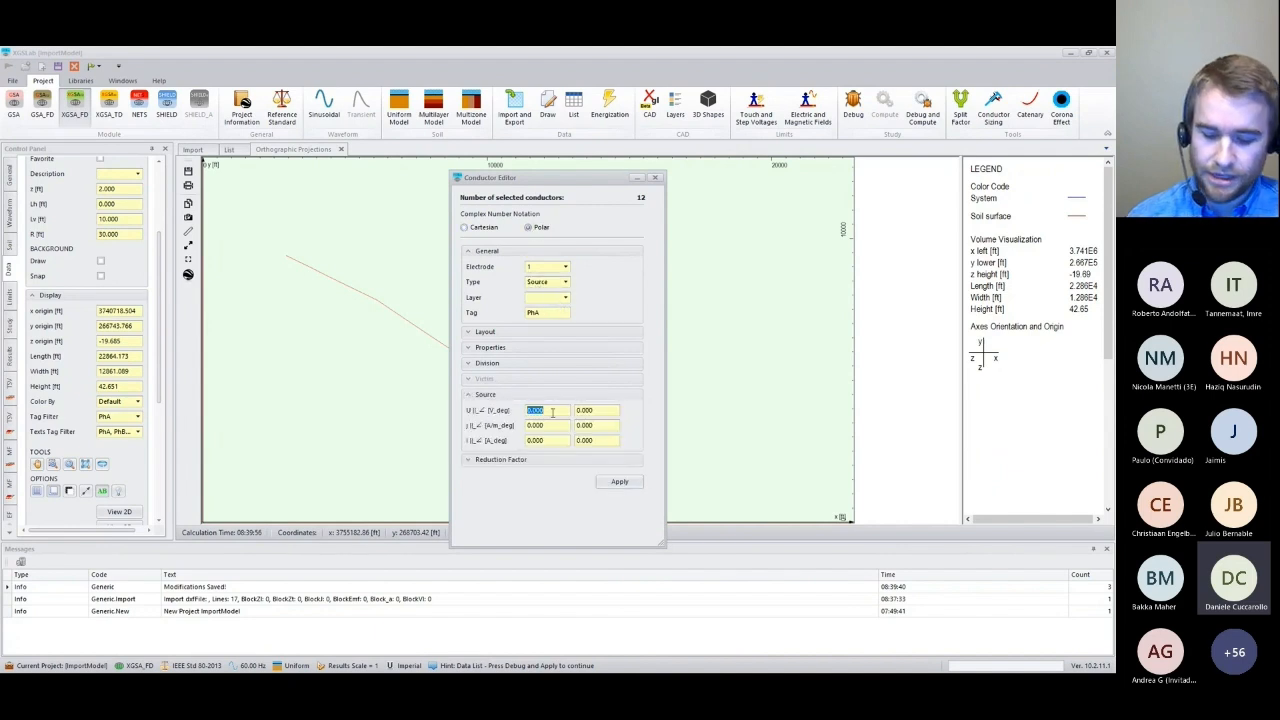
{"action": "type", "text": "132790"}
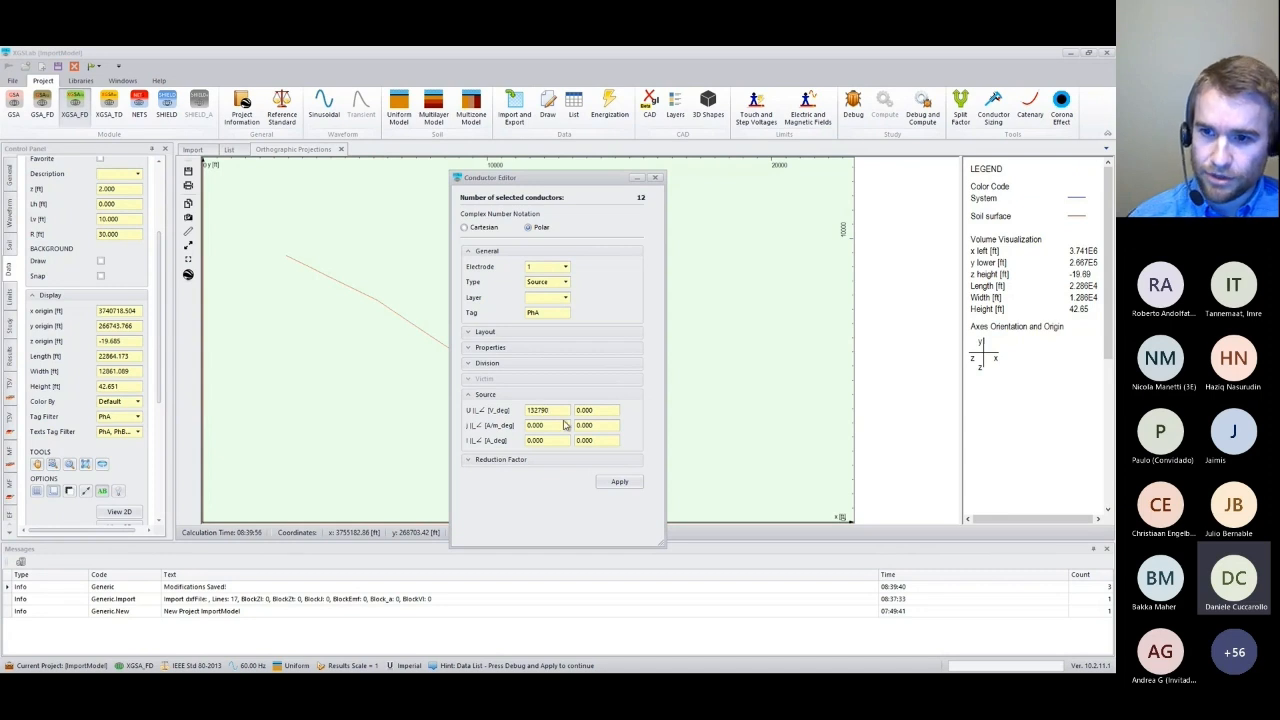
{"action": "left_click", "coordinate": [550, 437]}
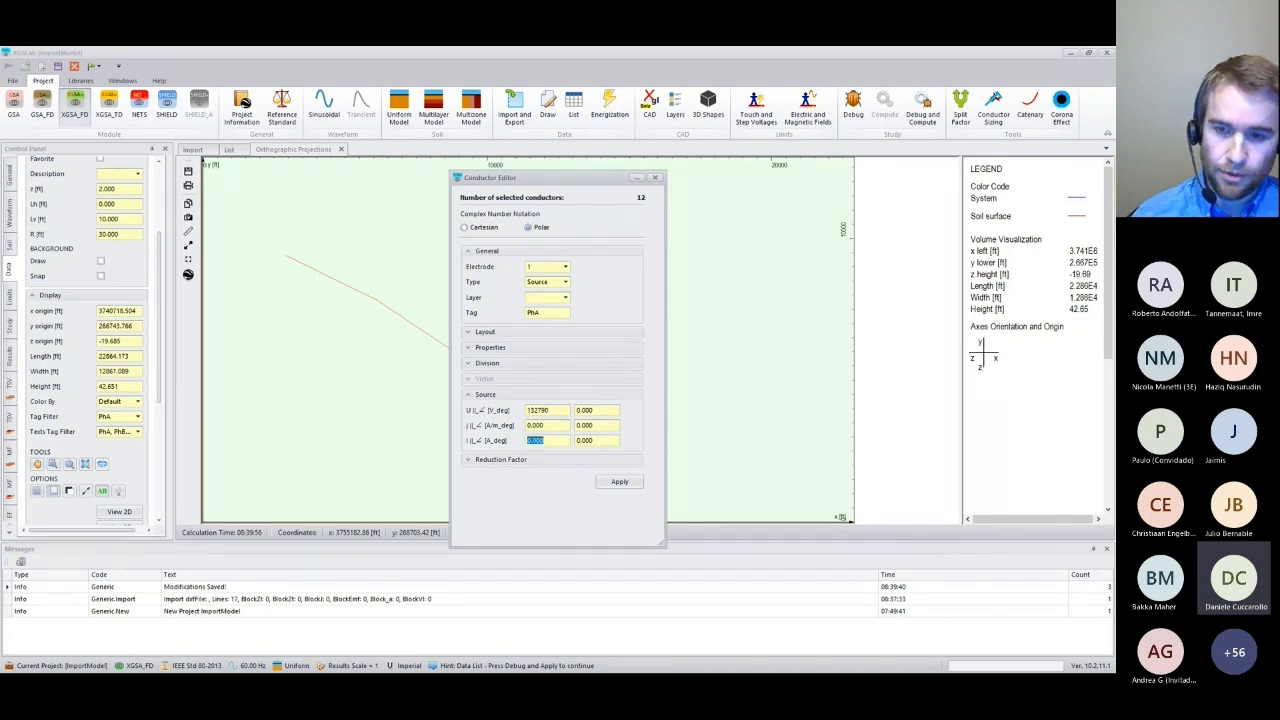
{"action": "type", "text": "100"}
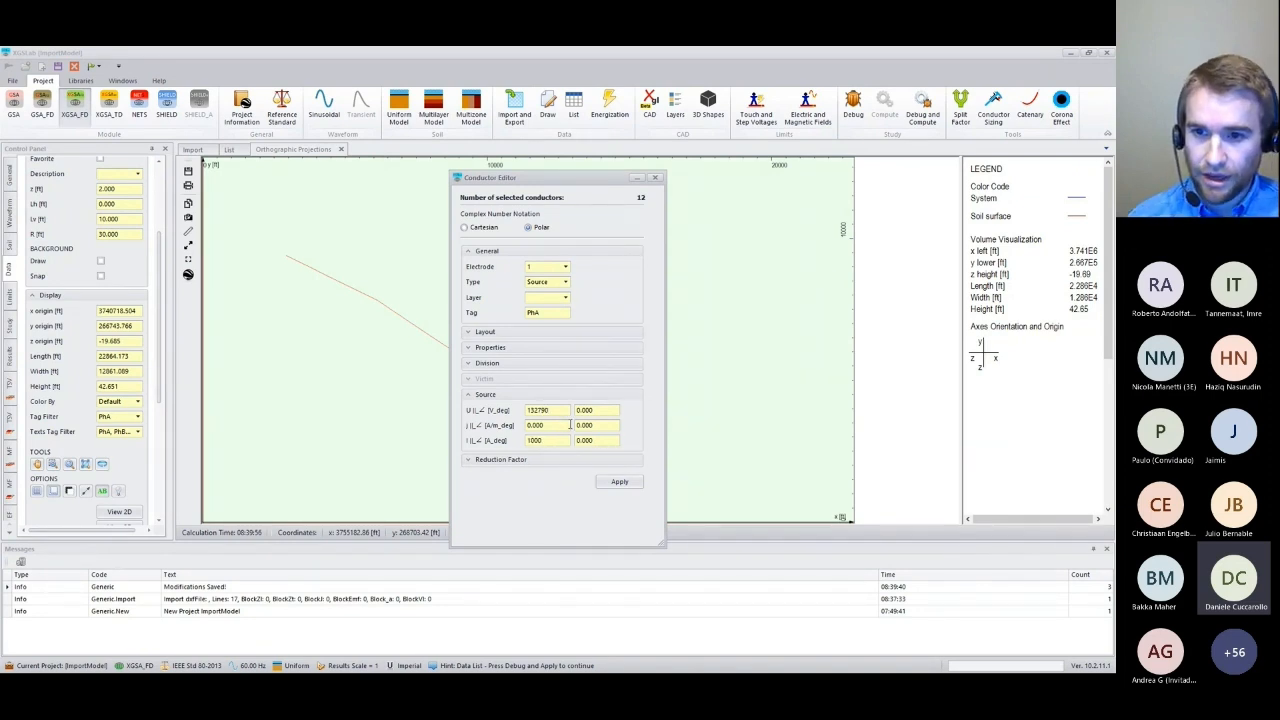
{"action": "left_click", "coordinate": [619, 488]}
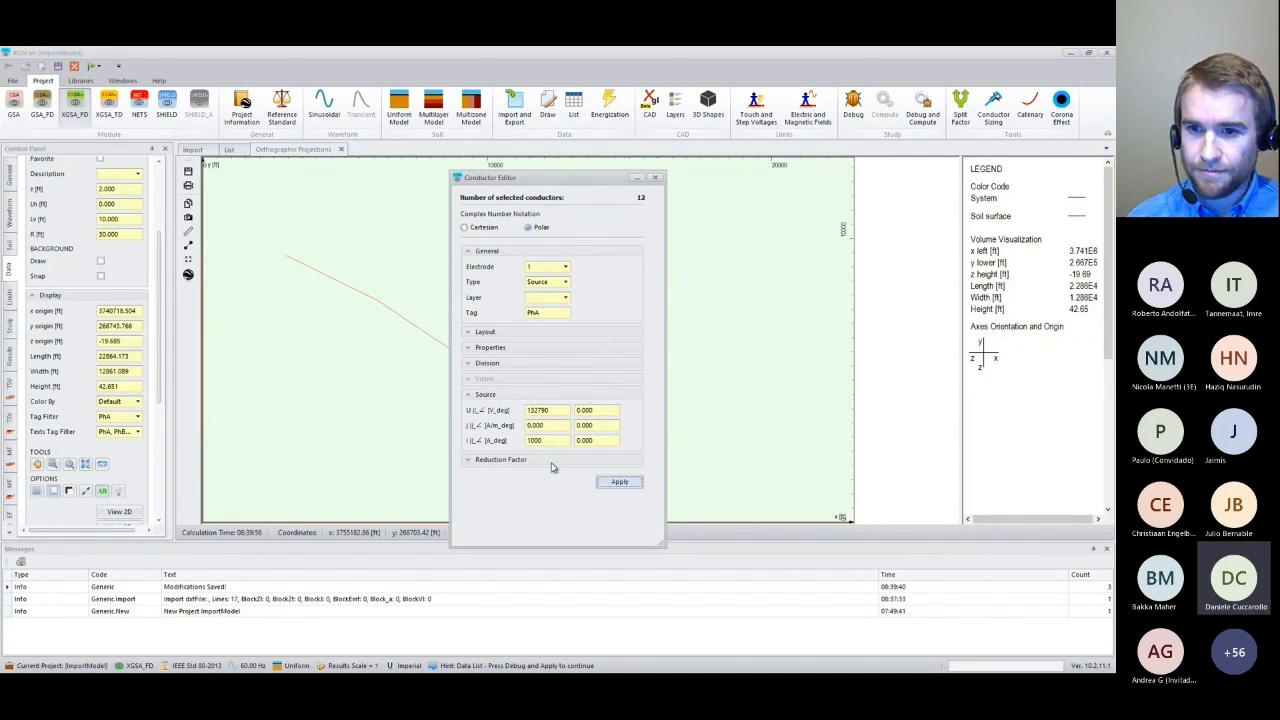
Set the tag filter to include all tags and refresh the 2D view.
{"action": "left_click", "coordinate": [139, 417]}
{"action": "left_click", "coordinate": [104, 428]}
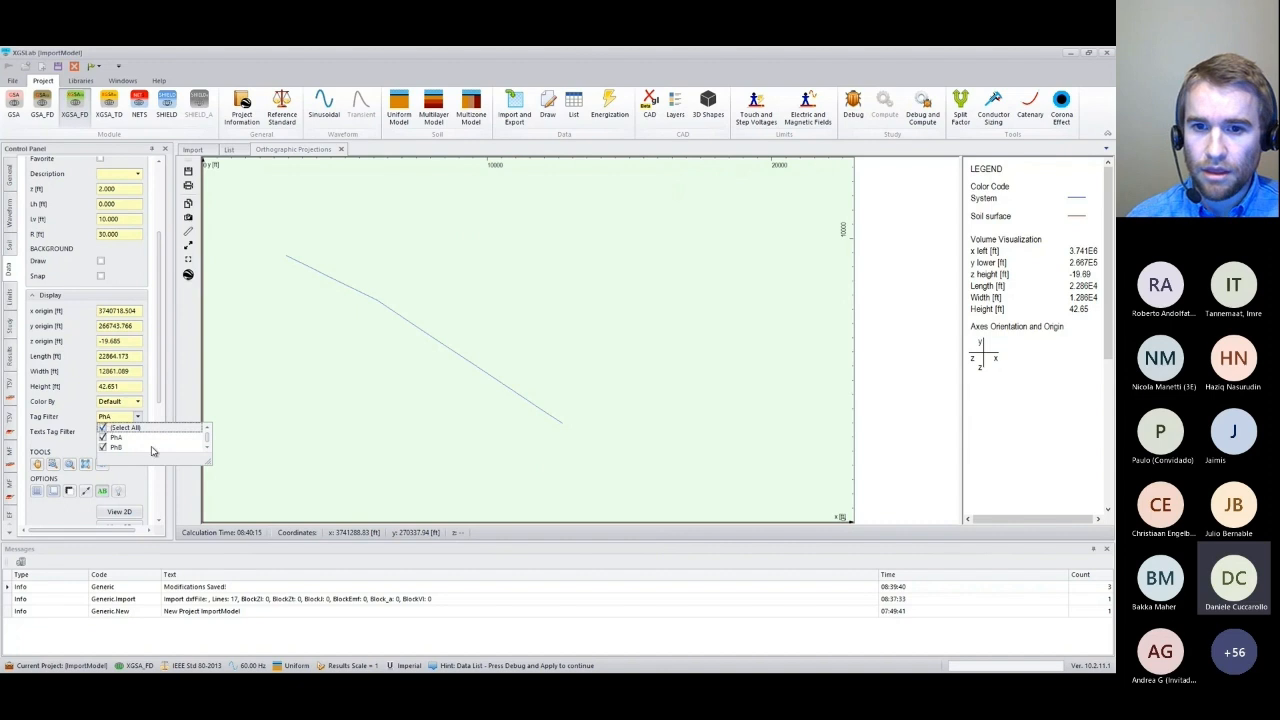
{"action": "left_click", "coordinate": [125, 512]}
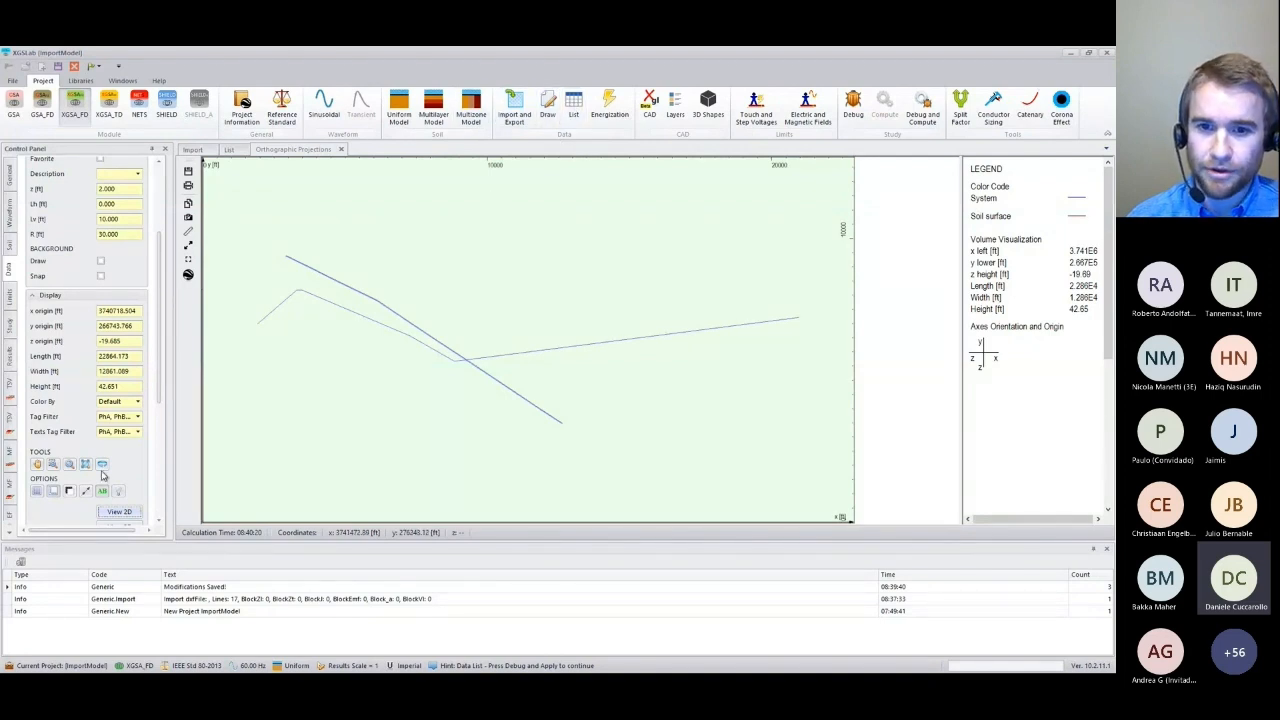
Draw a stranded 10mm2 conductor about 494 ft long, tagged flag, from the Conductors library in the empty area below the pipeline.
{"action": "scroll", "coordinate": [122, 345], "scroll_direction": "up", "scroll_amount": 3}
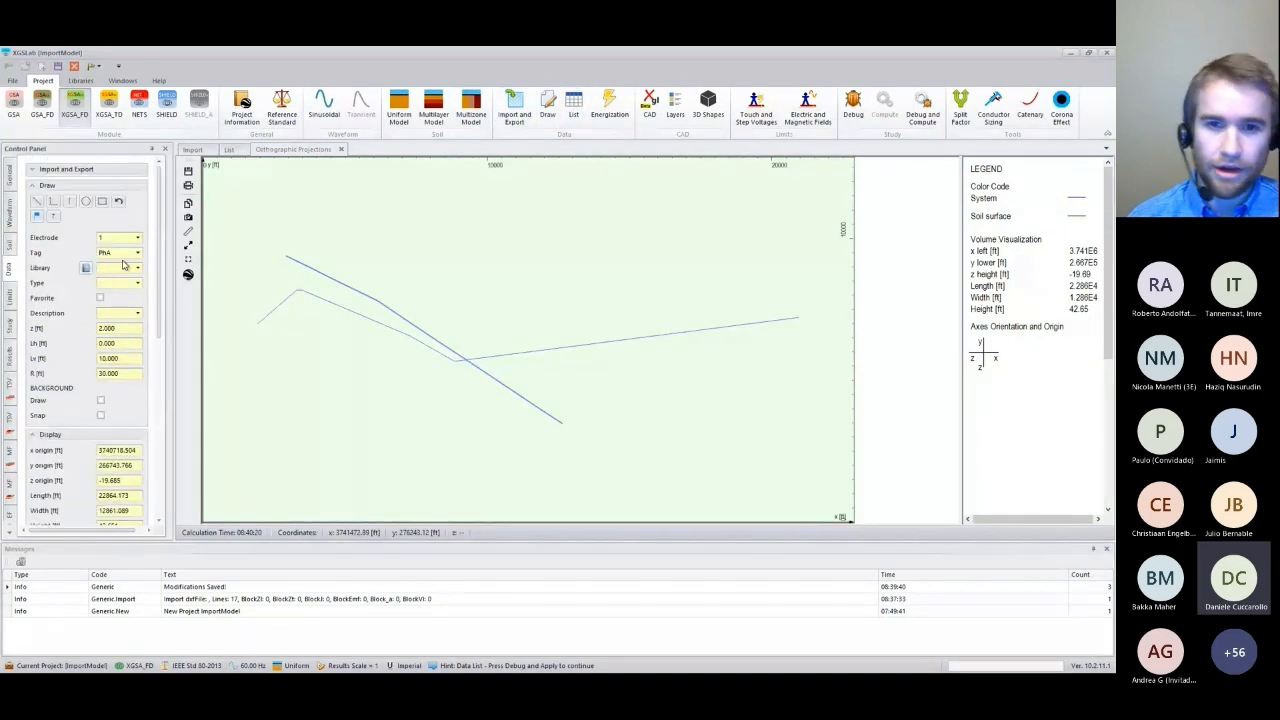
{"action": "double_click", "coordinate": [122, 256]}
{"action": "type", "text": "flag"}
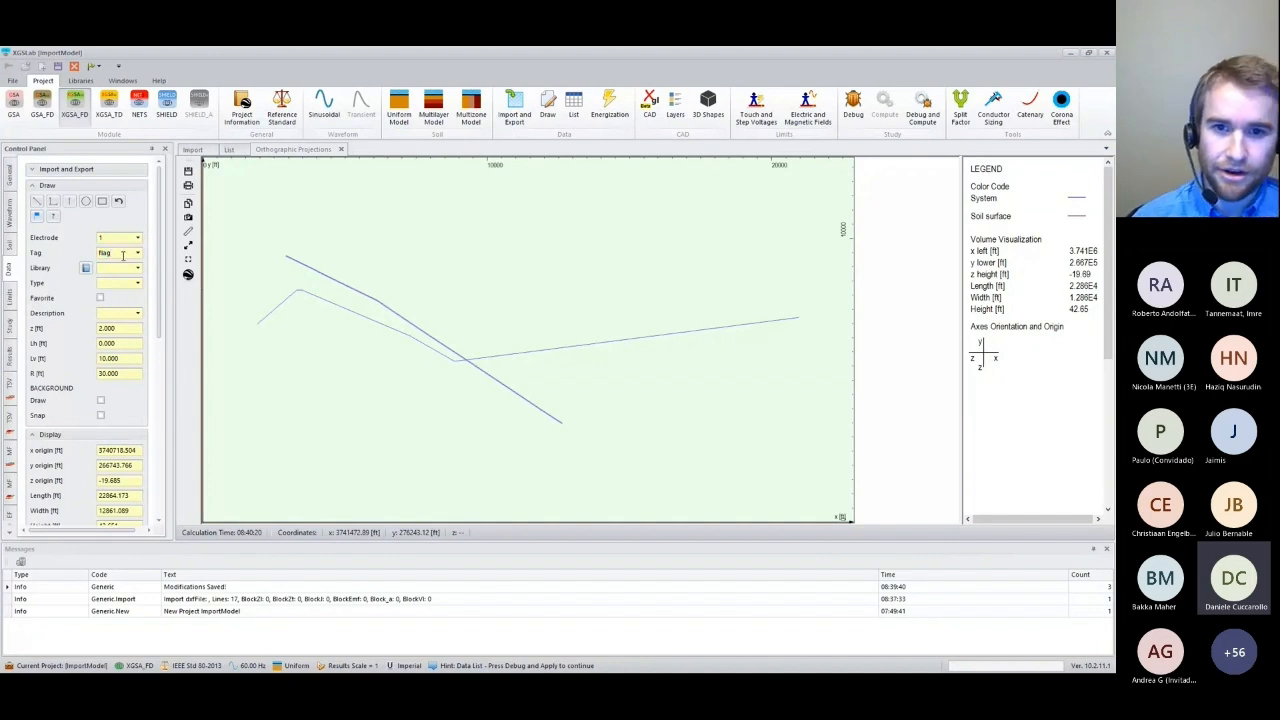
{"action": "left_click", "coordinate": [139, 268]}
{"action": "left_click", "coordinate": [135, 284]}
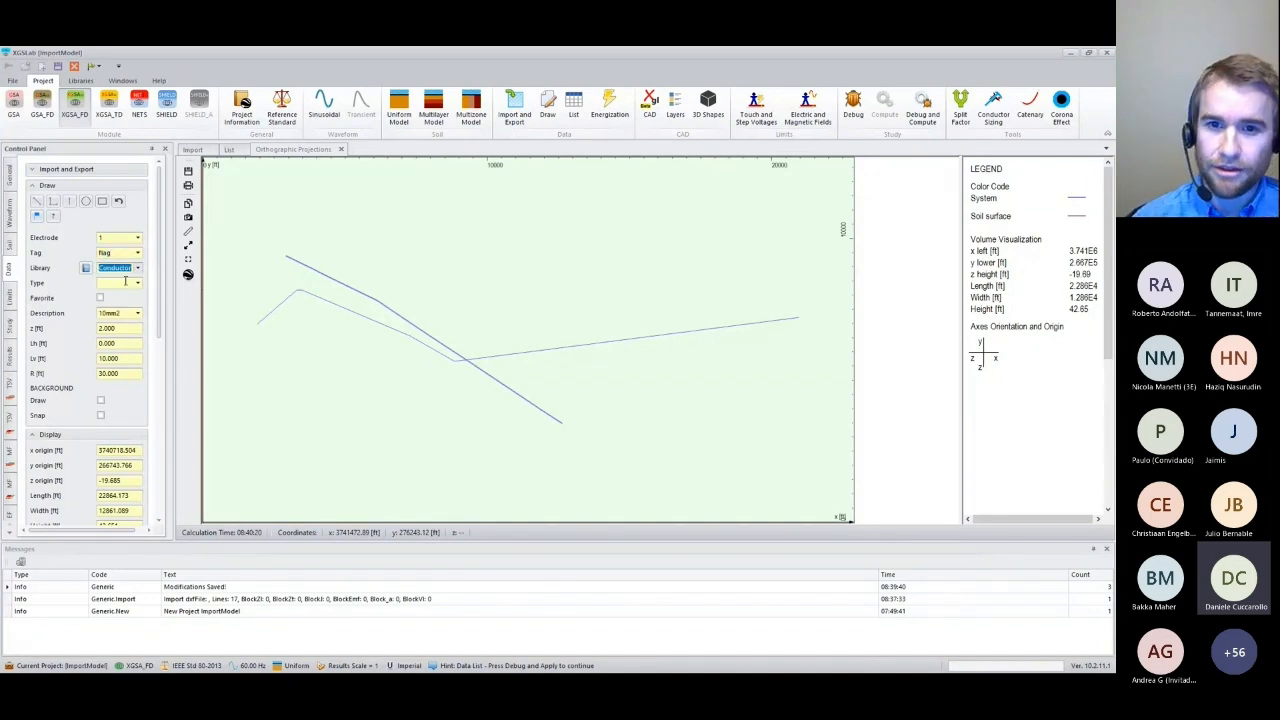
{"action": "left_click", "coordinate": [37, 201]}
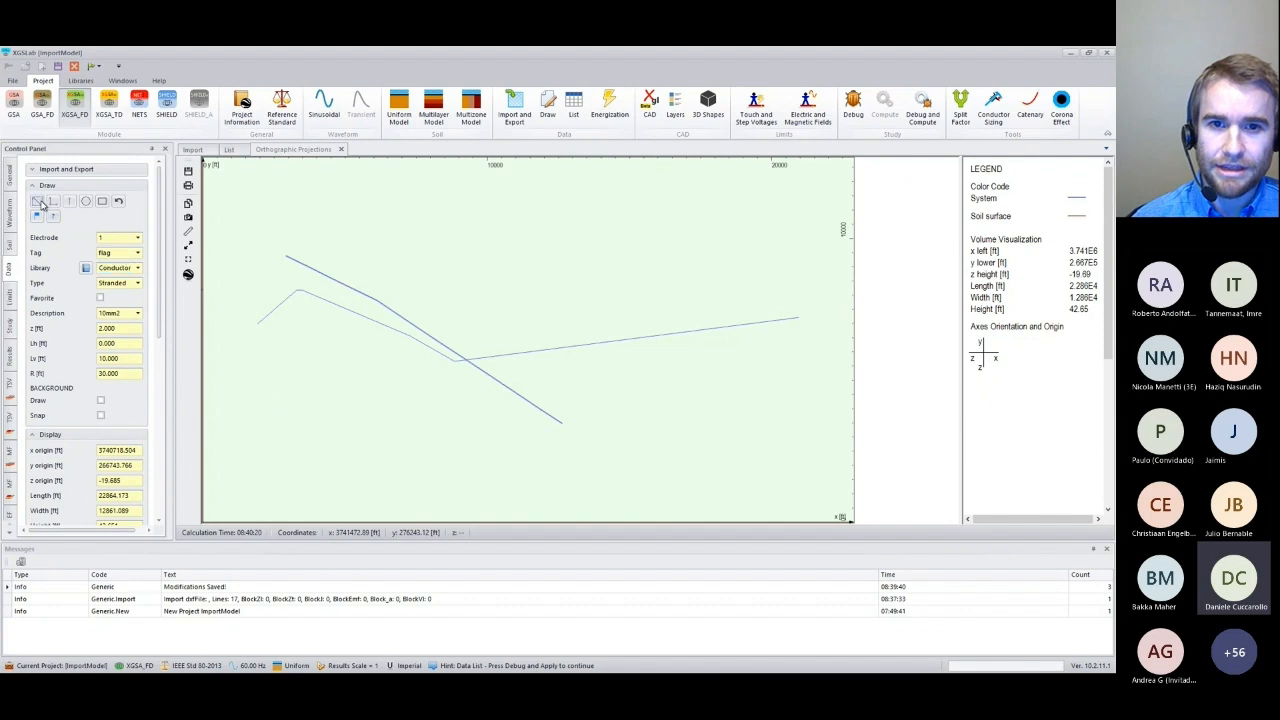
{"action": "left_click_drag", "start_coordinate": [315, 388], "coordinate": [321, 375]}
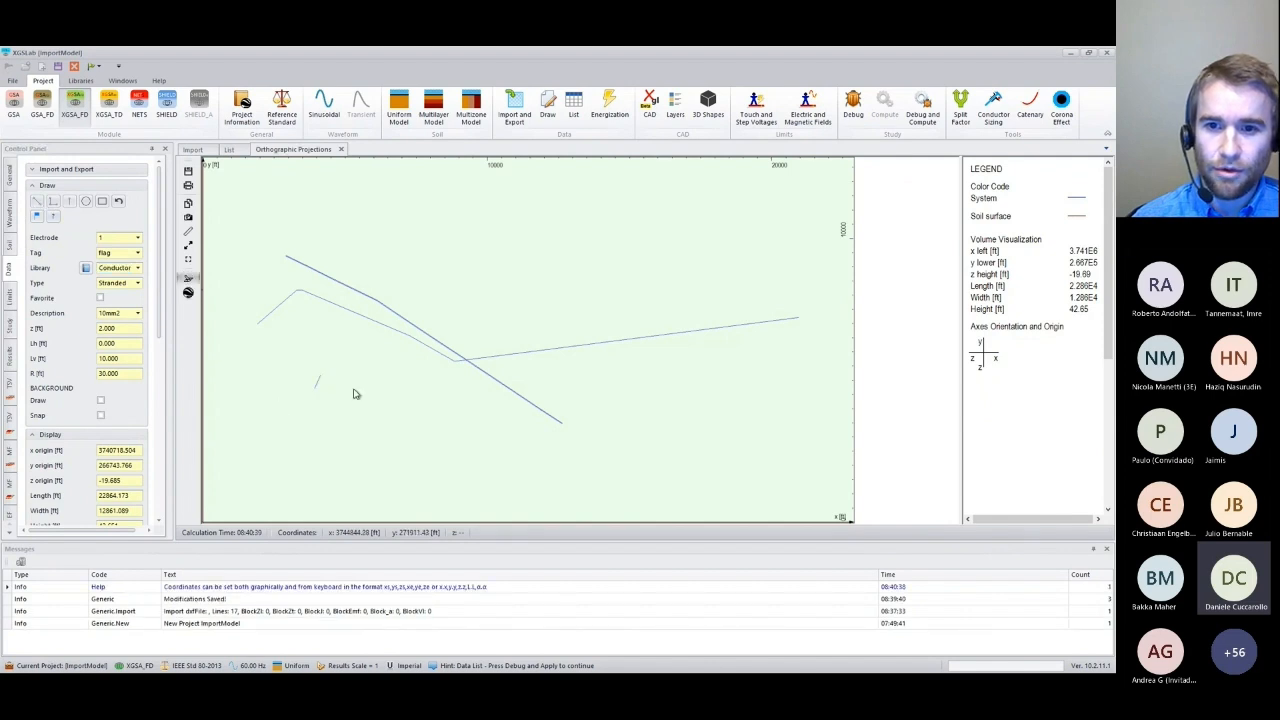
{"action": "right_click", "coordinate": [337, 334]}
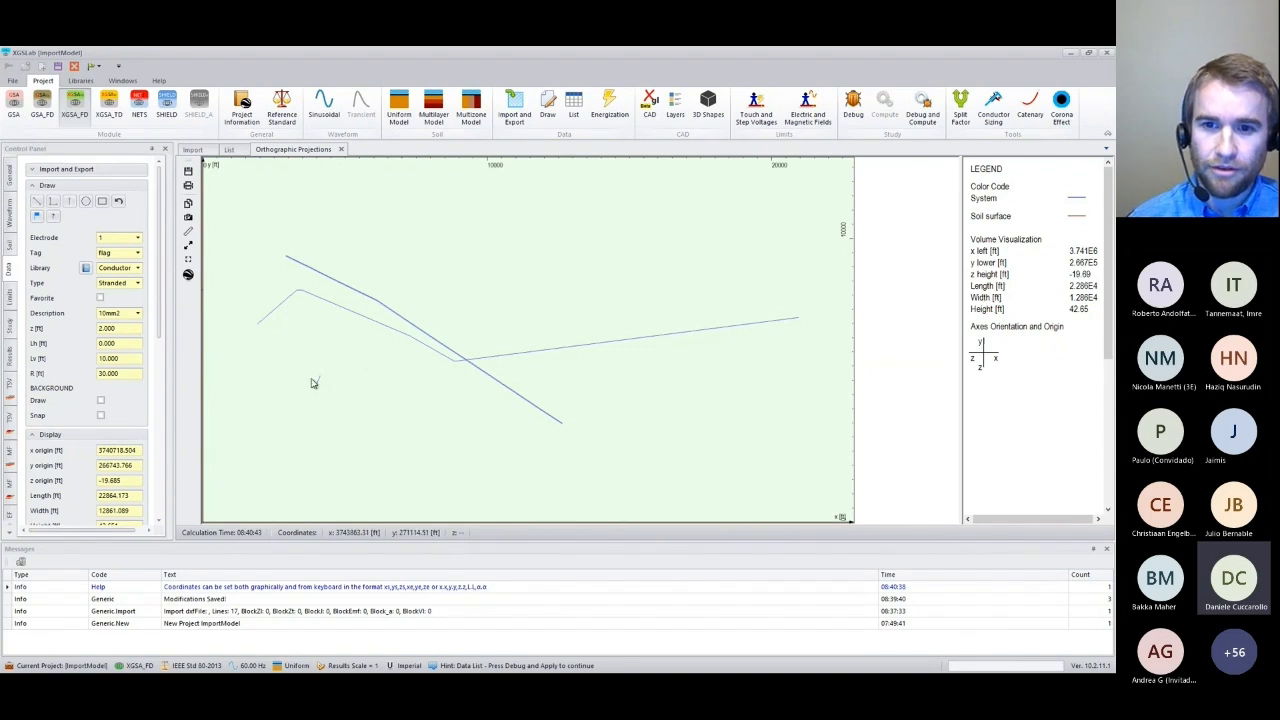
Filter the 2D display to the PhB tag only and refresh the view.
{"action": "left_click_drag", "start_coordinate": [167, 320], "coordinate": [216, 430]}
{"action": "left_click", "coordinate": [138, 353]}
{"action": "left_click", "coordinate": [103, 364]}
{"action": "left_click", "coordinate": [103, 393]}
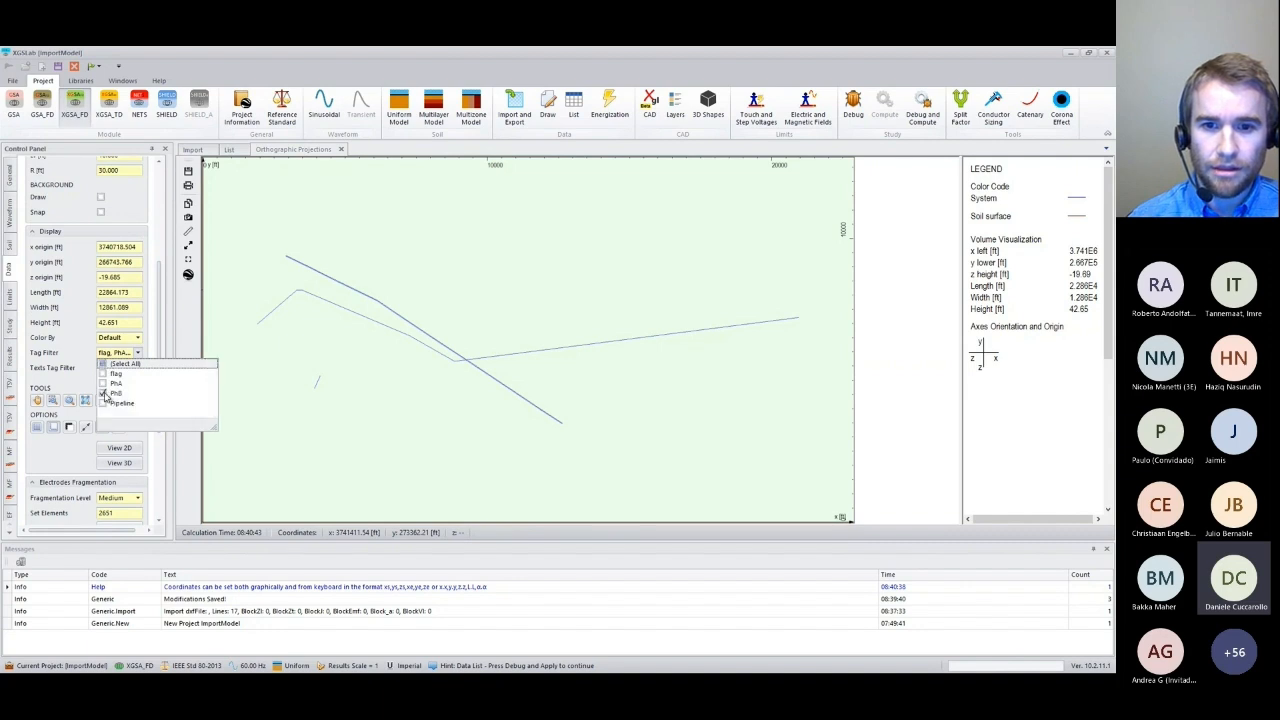
{"action": "left_click", "coordinate": [119, 448]}
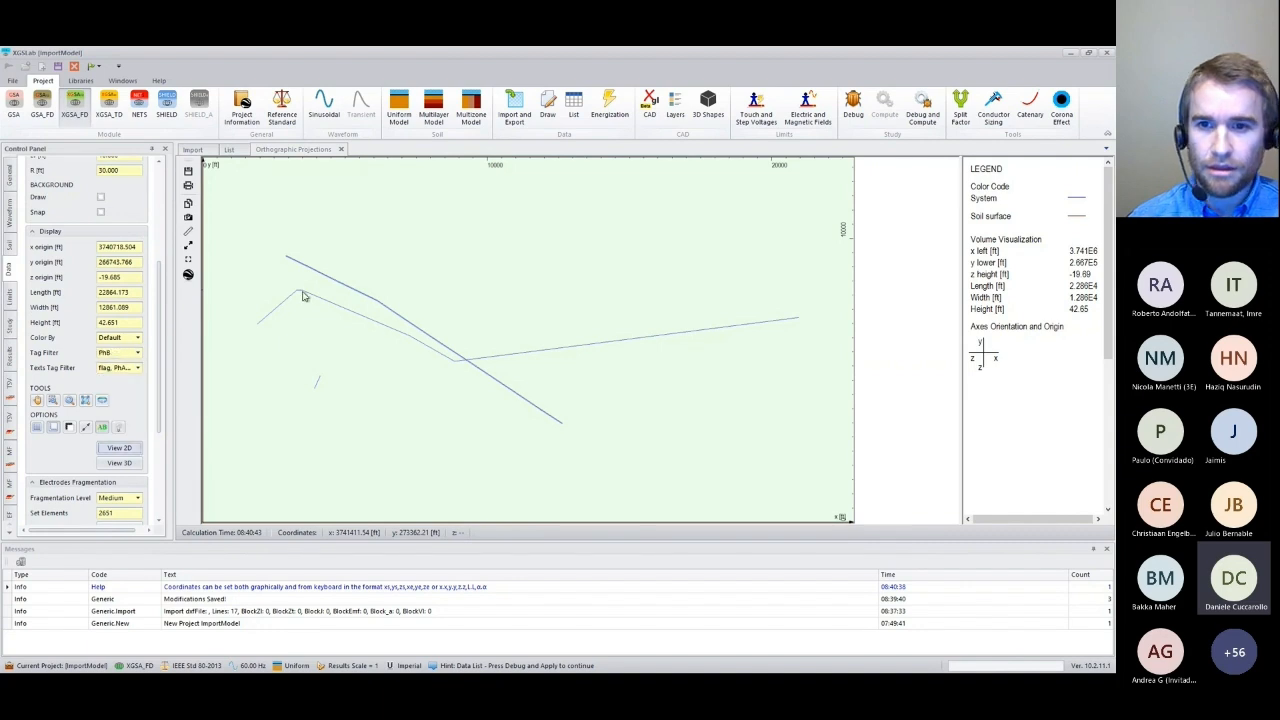
Create an offset copy of the PhB conductors at a distance of -23 ft.
{"action": "right_click", "coordinate": [579, 453]}
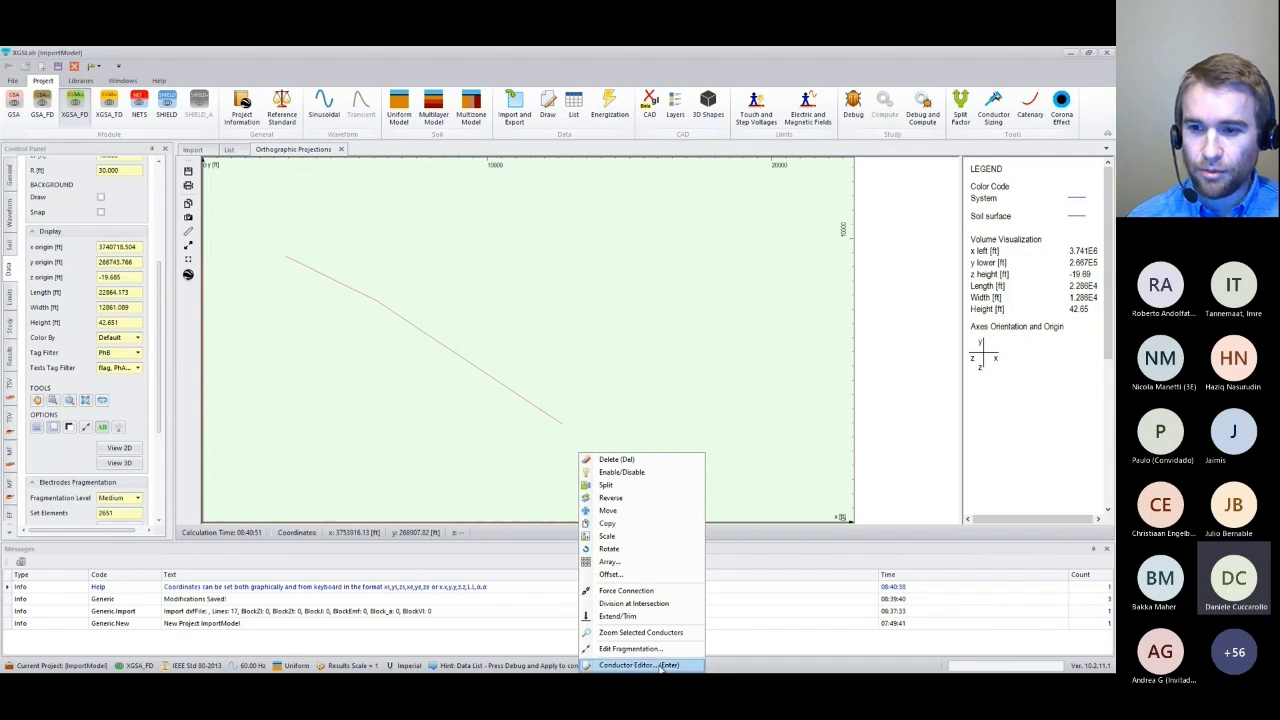
{"action": "left_click", "coordinate": [621, 577]}
{"action": "left_click_drag", "start_coordinate": [654, 574], "coordinate": [657, 506]}
{"action": "type", "text": "-23"}
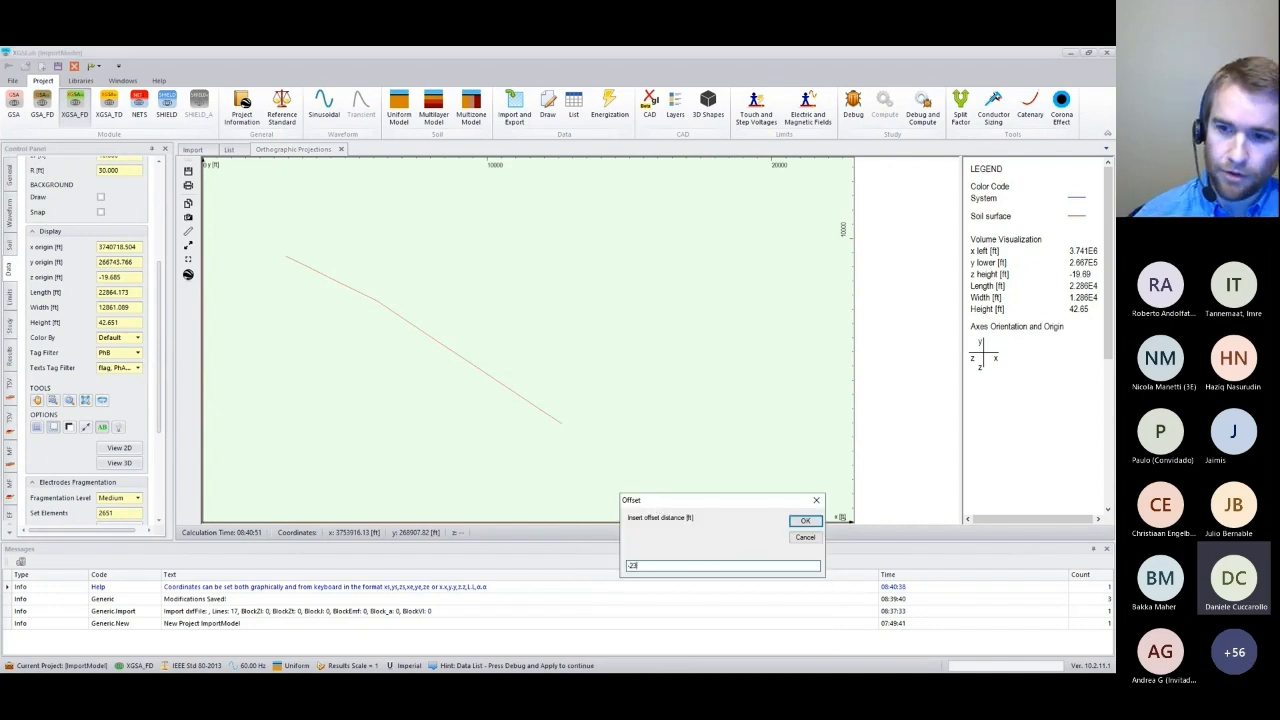
{"action": "left_click", "coordinate": [805, 521]}
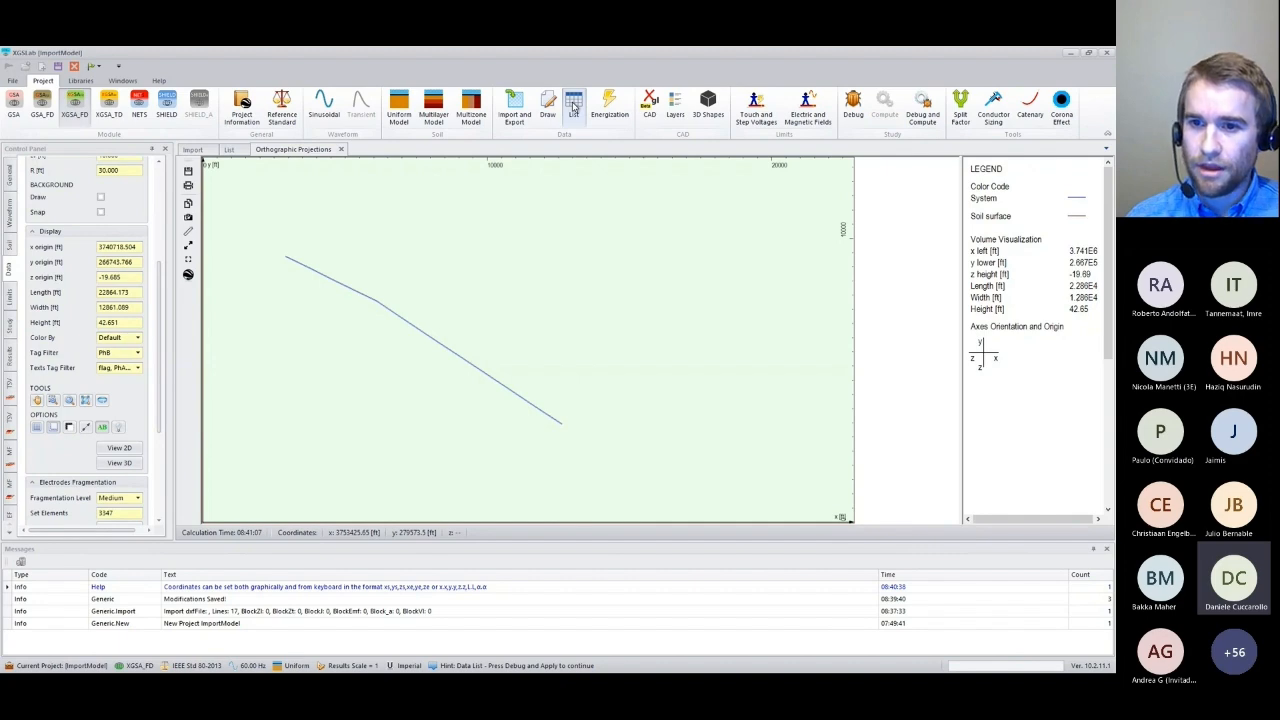
For the offset conductors 31 to 42 in the conductor list, set the polar source voltage and current angles to -120 degrees.
{"action": "left_click", "coordinate": [574, 106]}
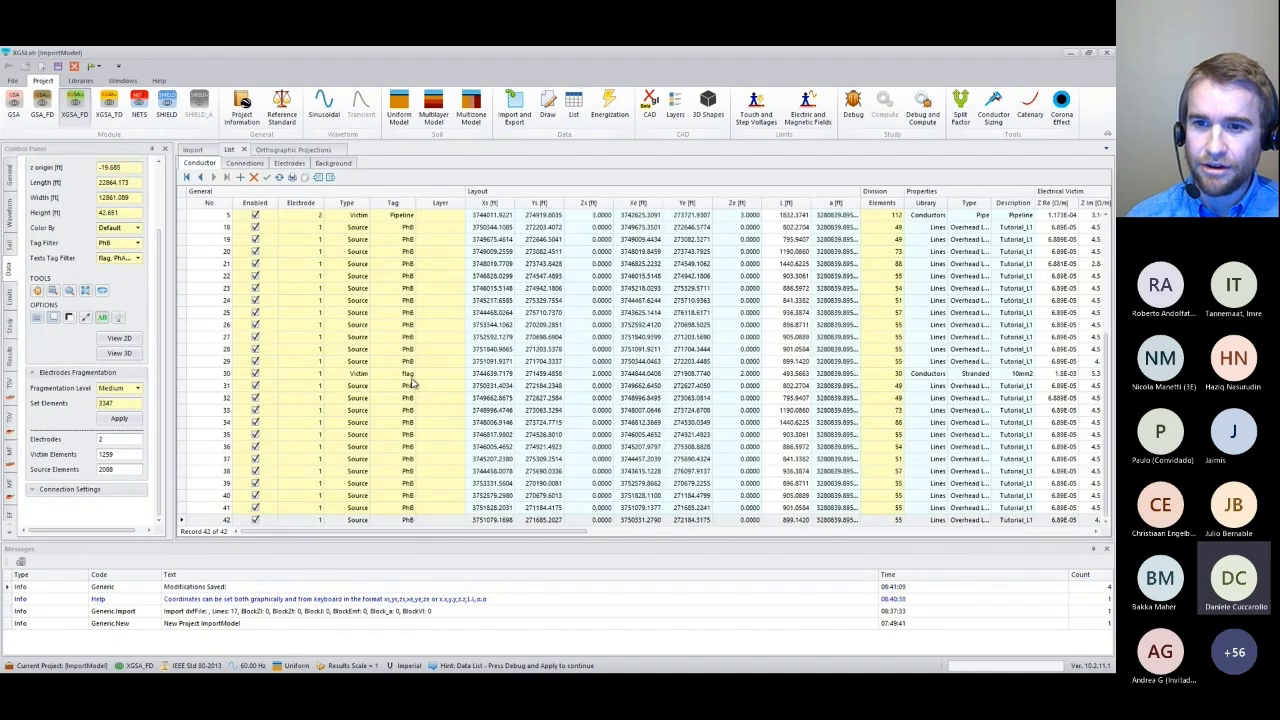
{"action": "left_click", "coordinate": [435, 377]}
{"action": "left_click", "coordinate": [407, 385]}
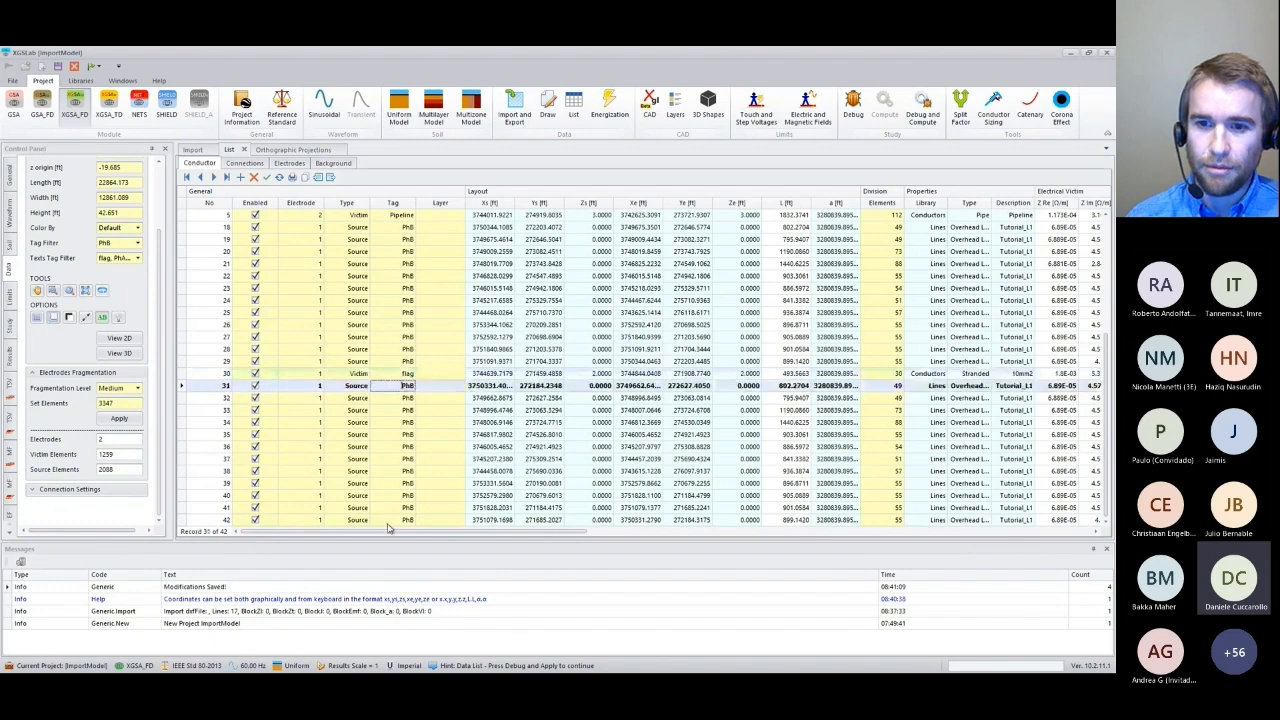
{"action": "left_click", "coordinate": [388, 523], "text": "shift"}
{"action": "right_click", "coordinate": [389, 388]}
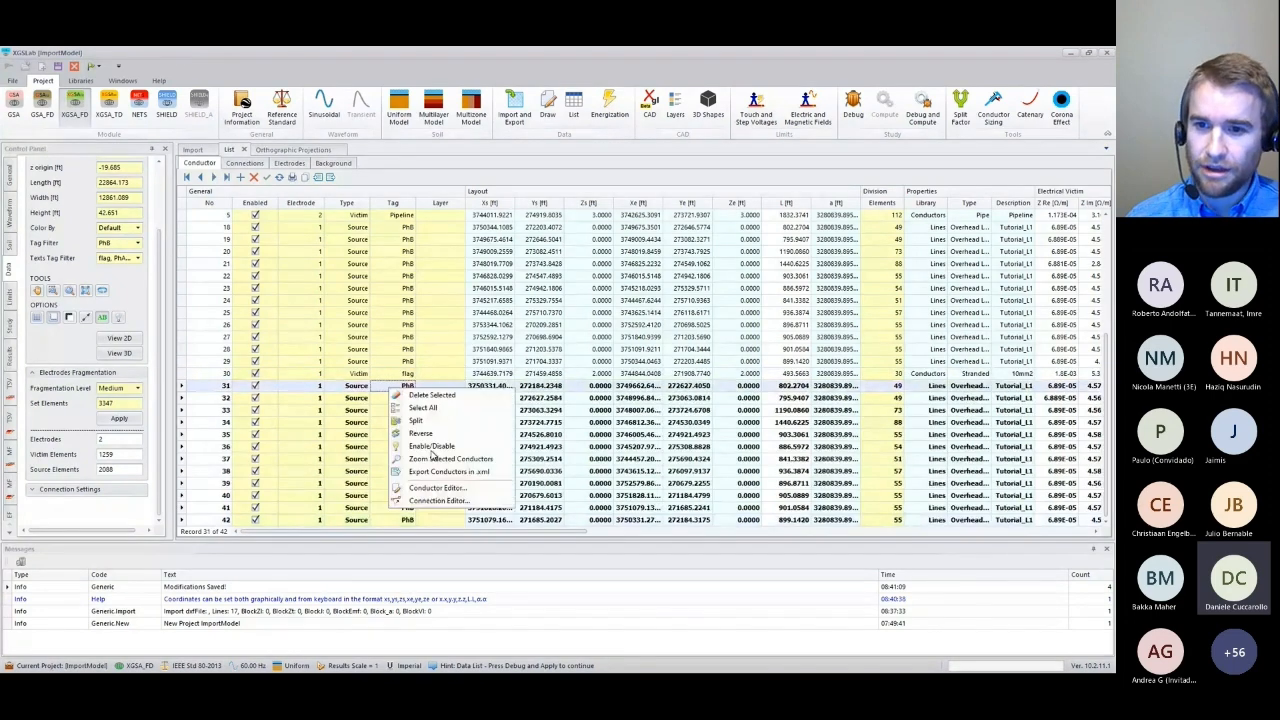
{"action": "left_click", "coordinate": [444, 489]}
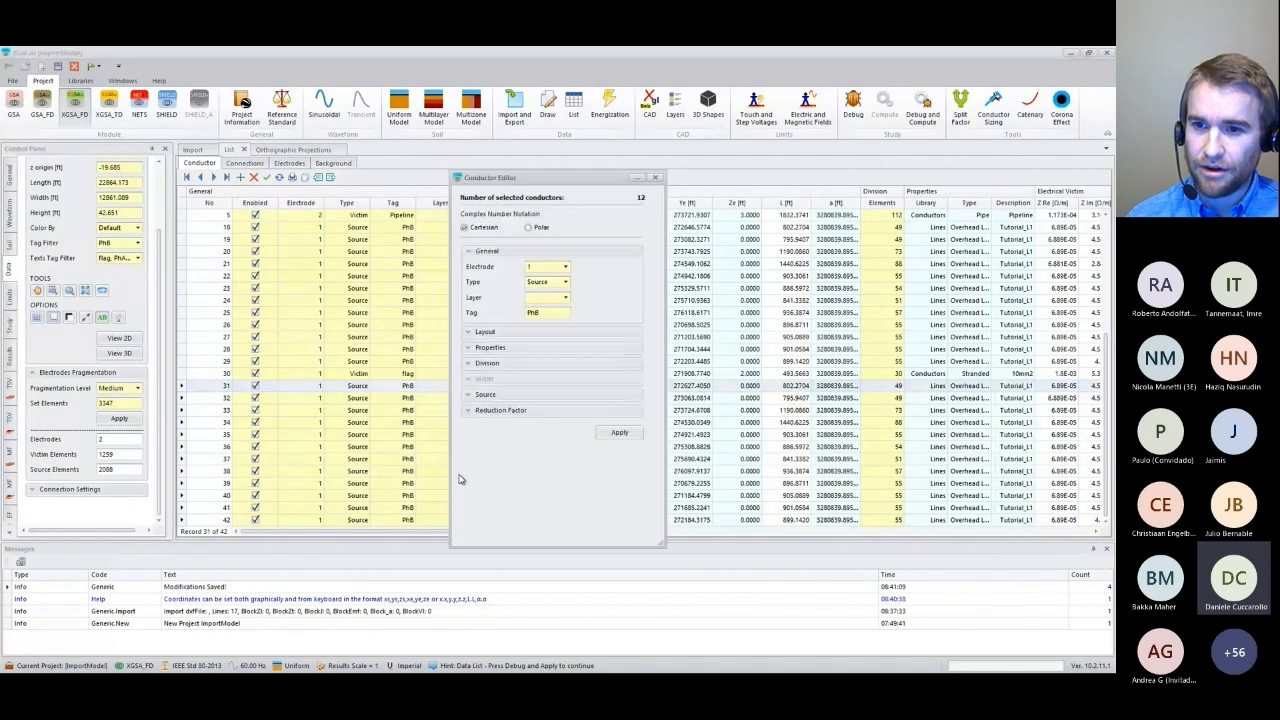
{"action": "left_click", "coordinate": [469, 397]}
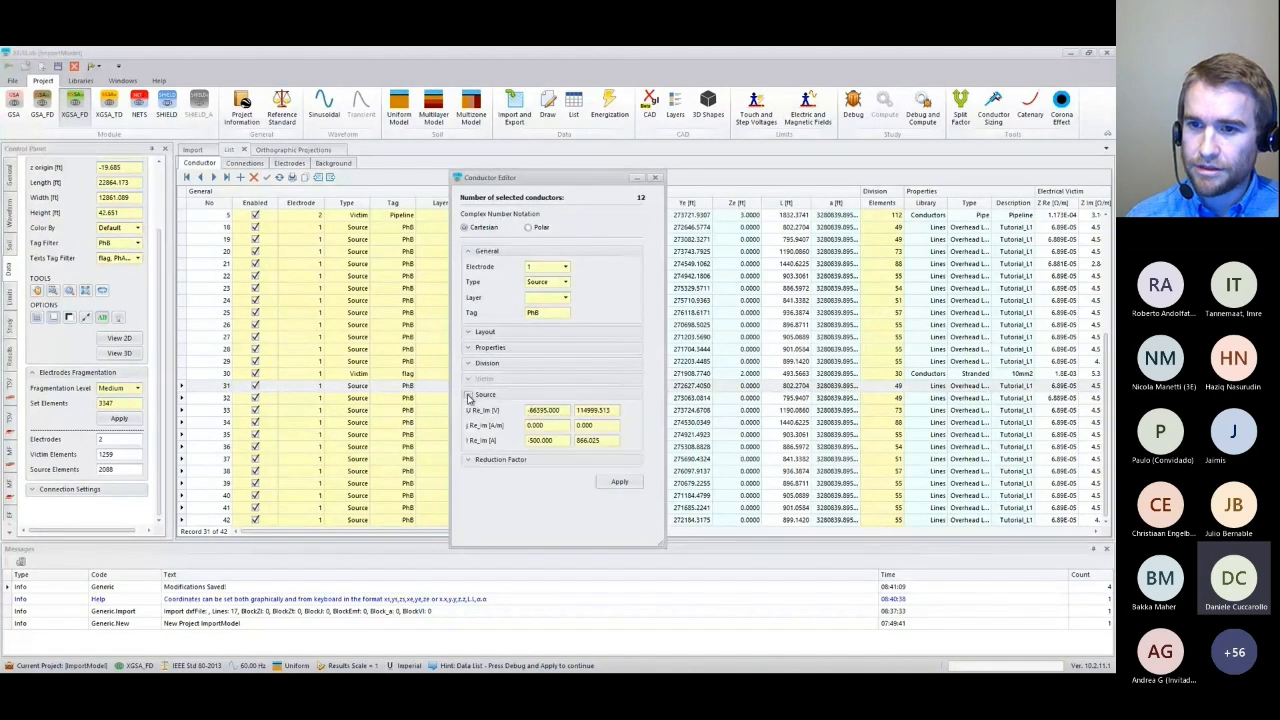
{"action": "left_click", "coordinate": [529, 227]}
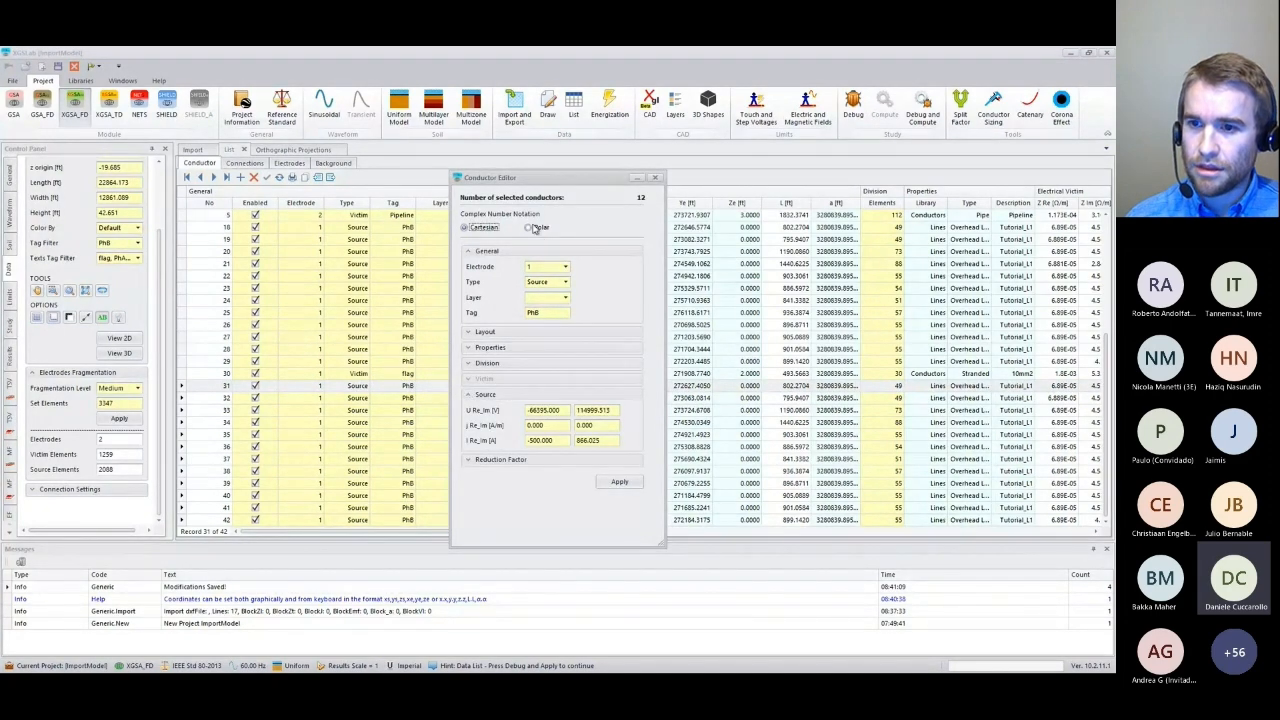
{"action": "left_click", "coordinate": [578, 410]}
{"action": "type", "text": "-"}
{"action": "left_click", "coordinate": [578, 440]}
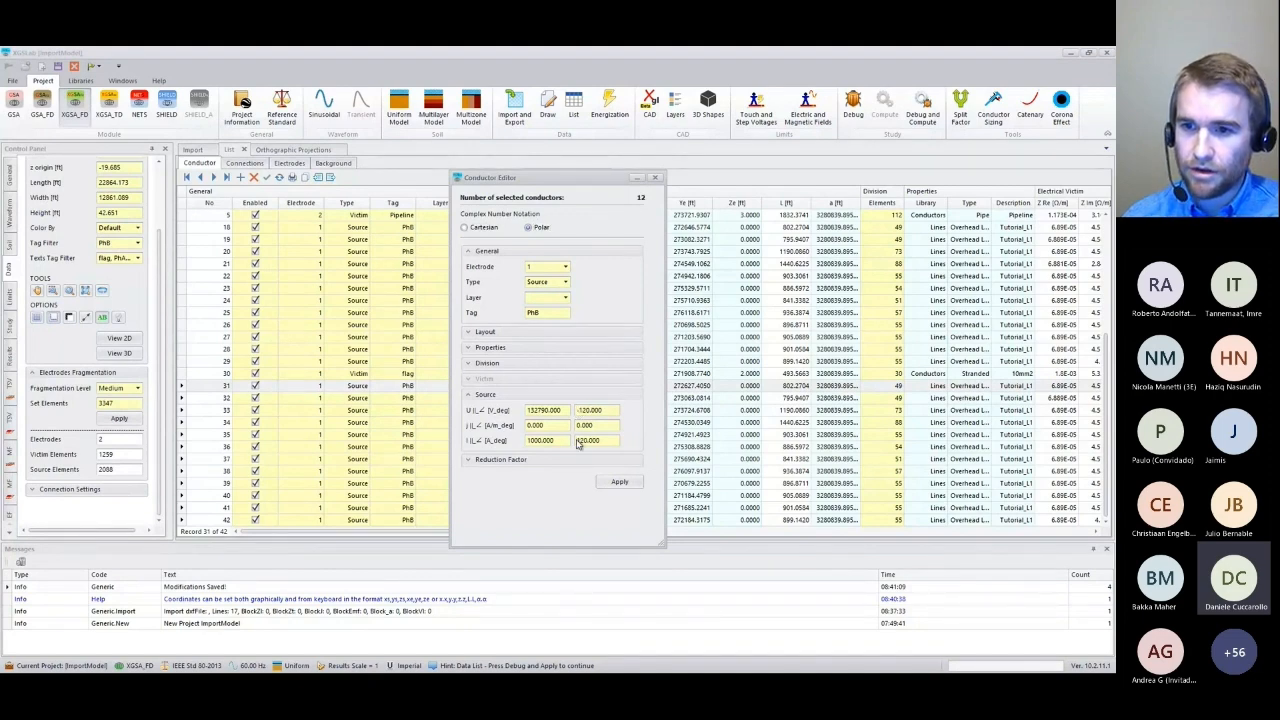
{"action": "type", "text": "-"}
Change the tag of the offset conductors to PhC and apply the edits.
{"action": "left_click", "coordinate": [540, 312]}
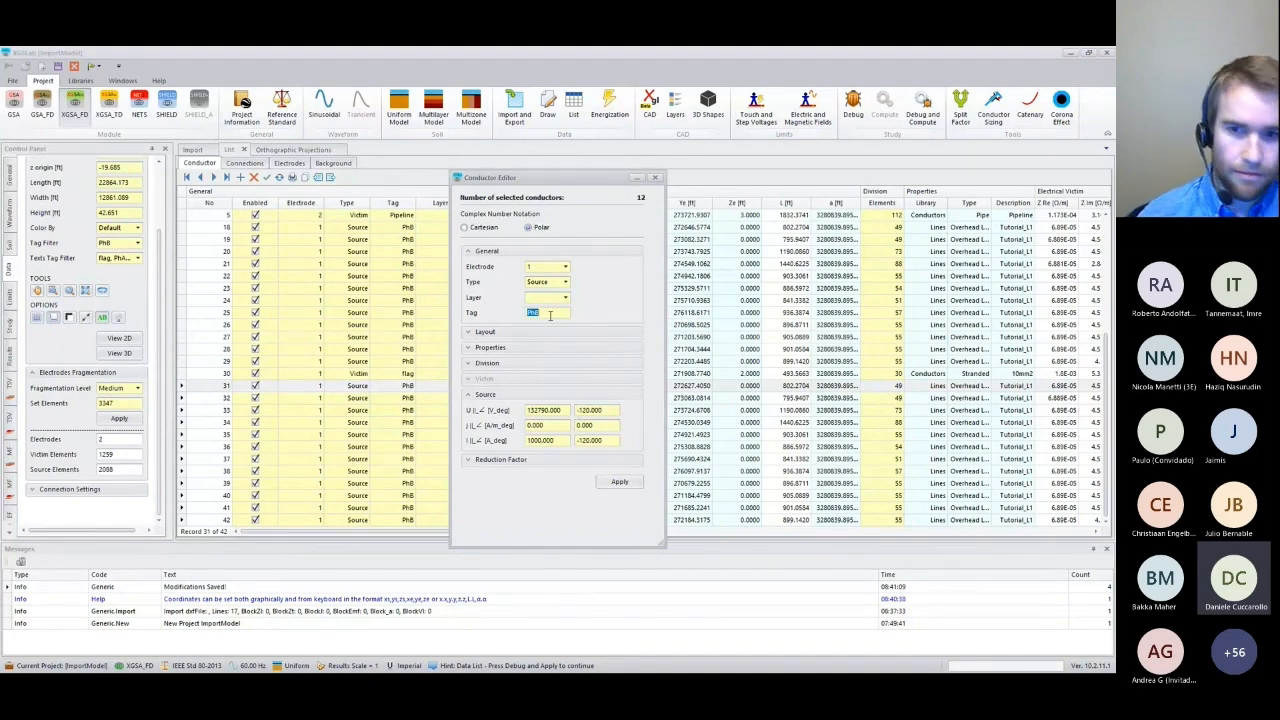
{"action": "type", "text": "C"}
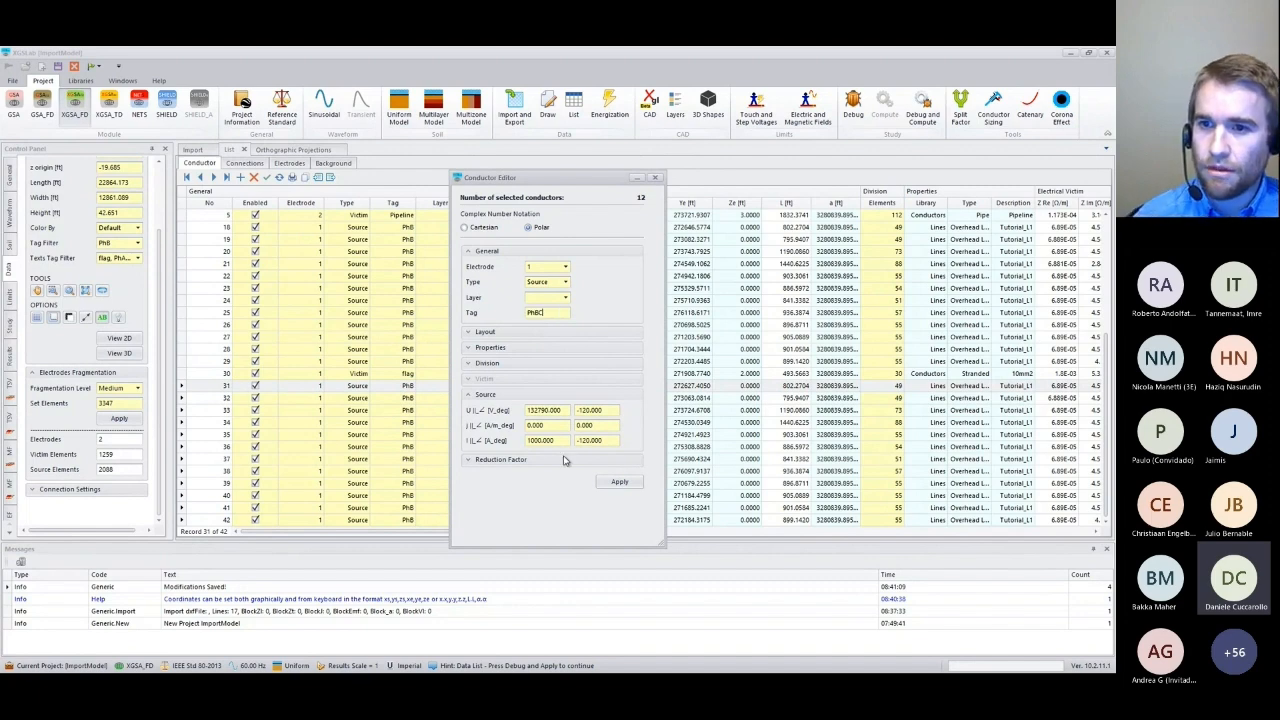
{"action": "key", "text": "Left"}
{"action": "key", "text": "BackSpace"}
{"action": "key", "text": "Return"}
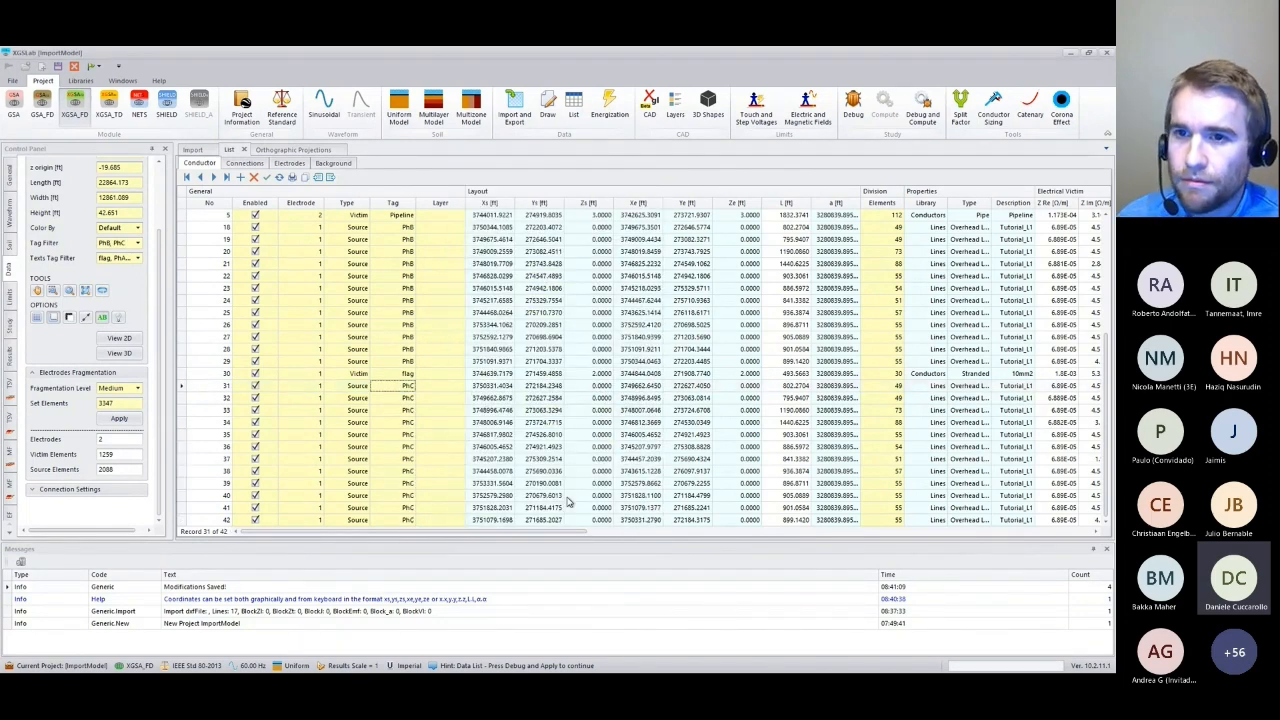
Return to the plan drawing and select all tags, including flag, PhC and Pipeline, in the tag filter.
{"action": "left_click", "coordinate": [515, 106]}
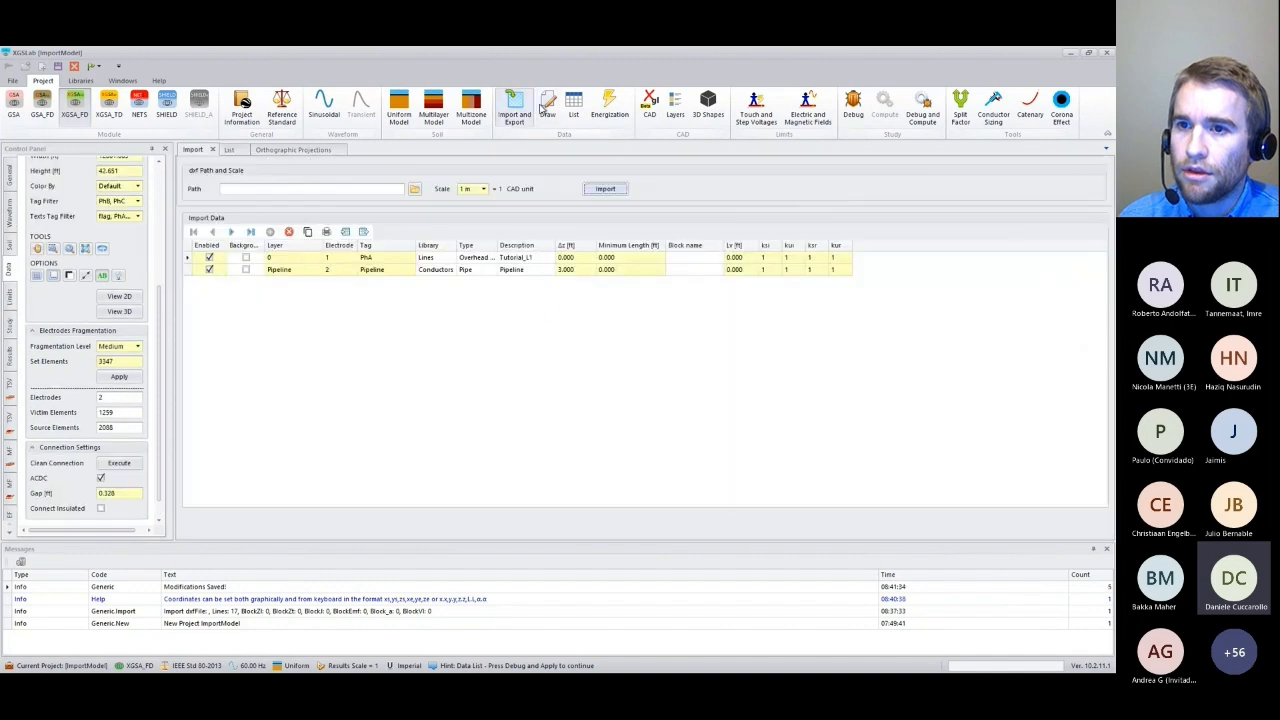
{"action": "left_click", "coordinate": [548, 106]}
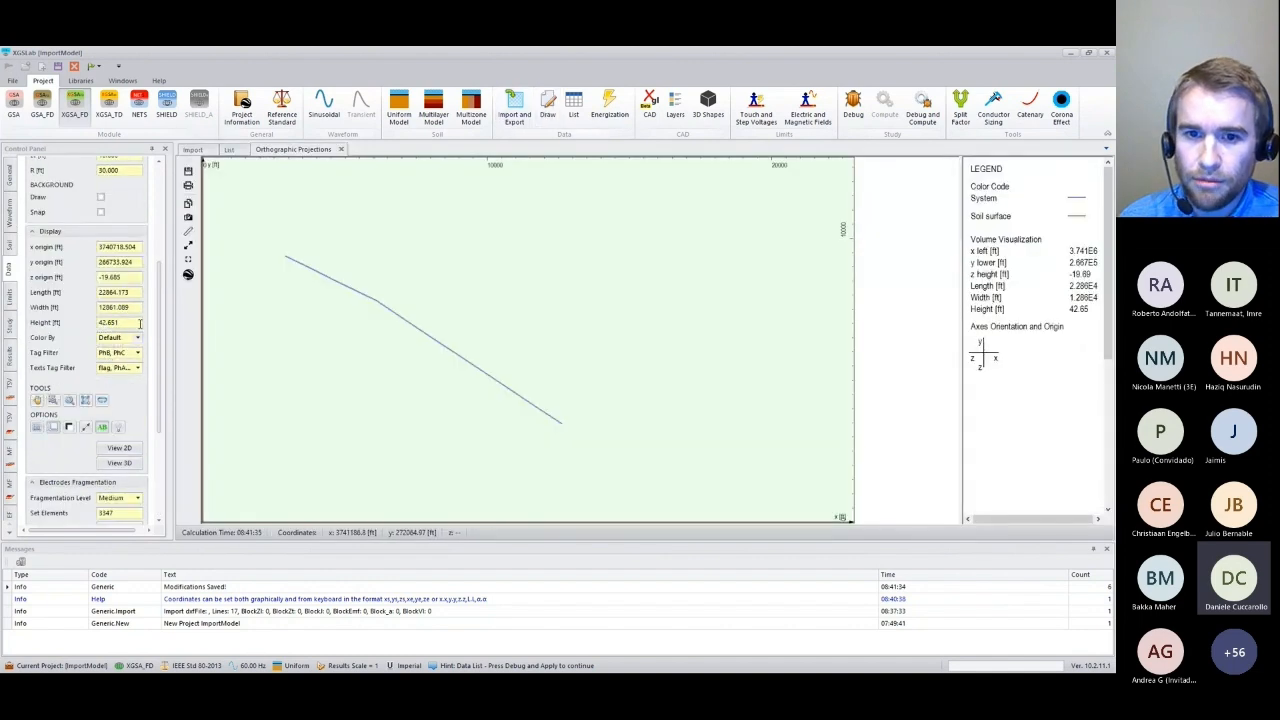
{"action": "left_click", "coordinate": [136, 354]}
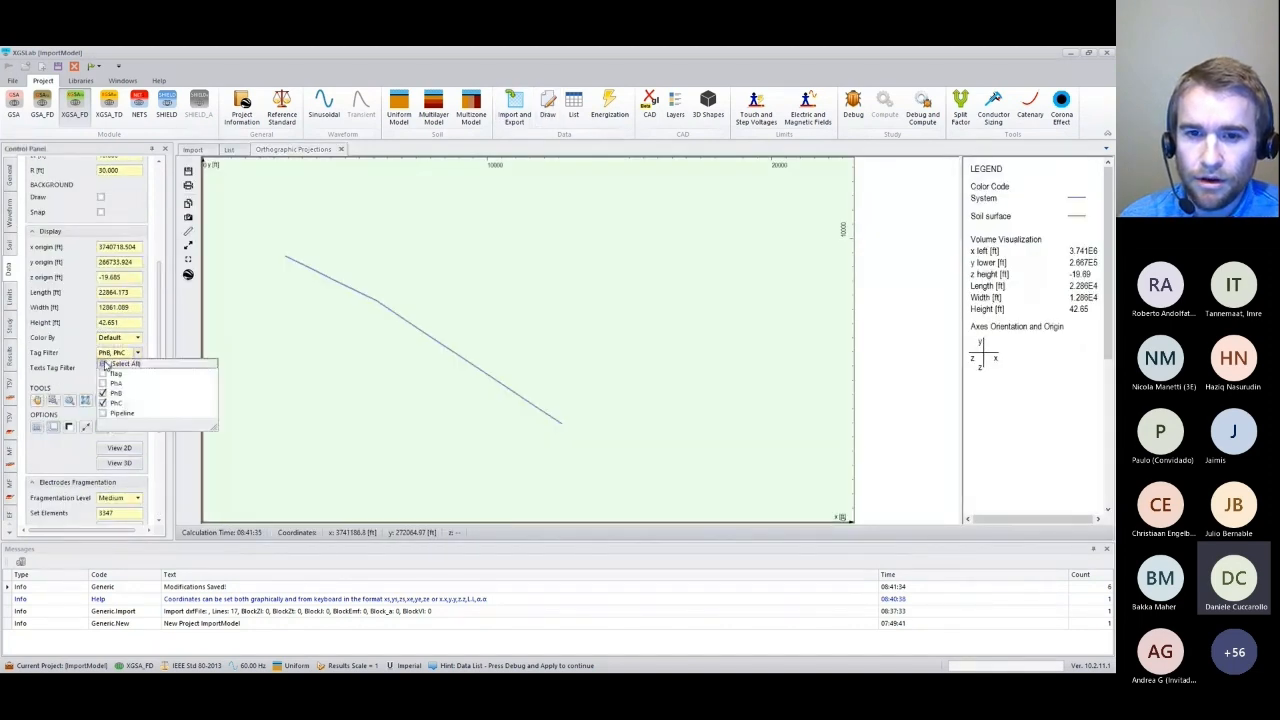
{"action": "left_click", "coordinate": [104, 365]}
{"action": "left_click", "coordinate": [85, 366]}
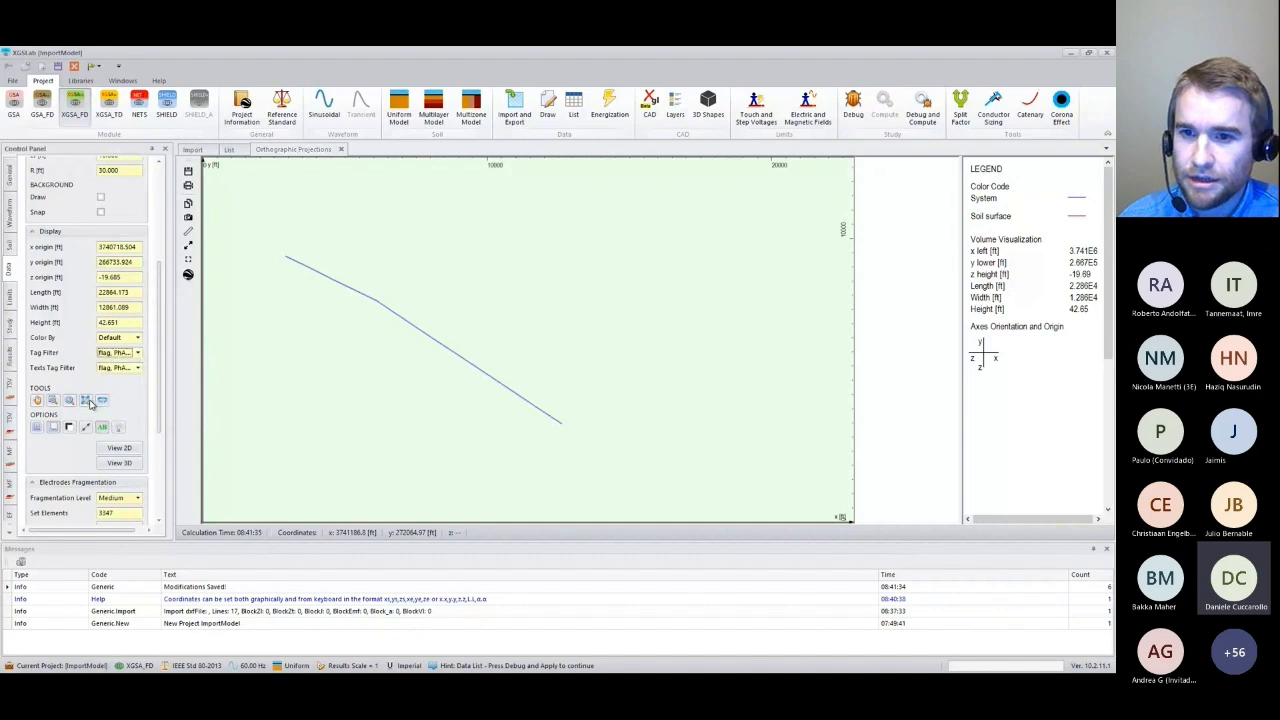
Fit the plan view to all tagged conductors and reopen the drawing to refresh it.
{"action": "left_click", "coordinate": [88, 402]}
{"action": "scroll", "coordinate": [337, 404], "scroll_direction": "up", "scroll_amount": 1}
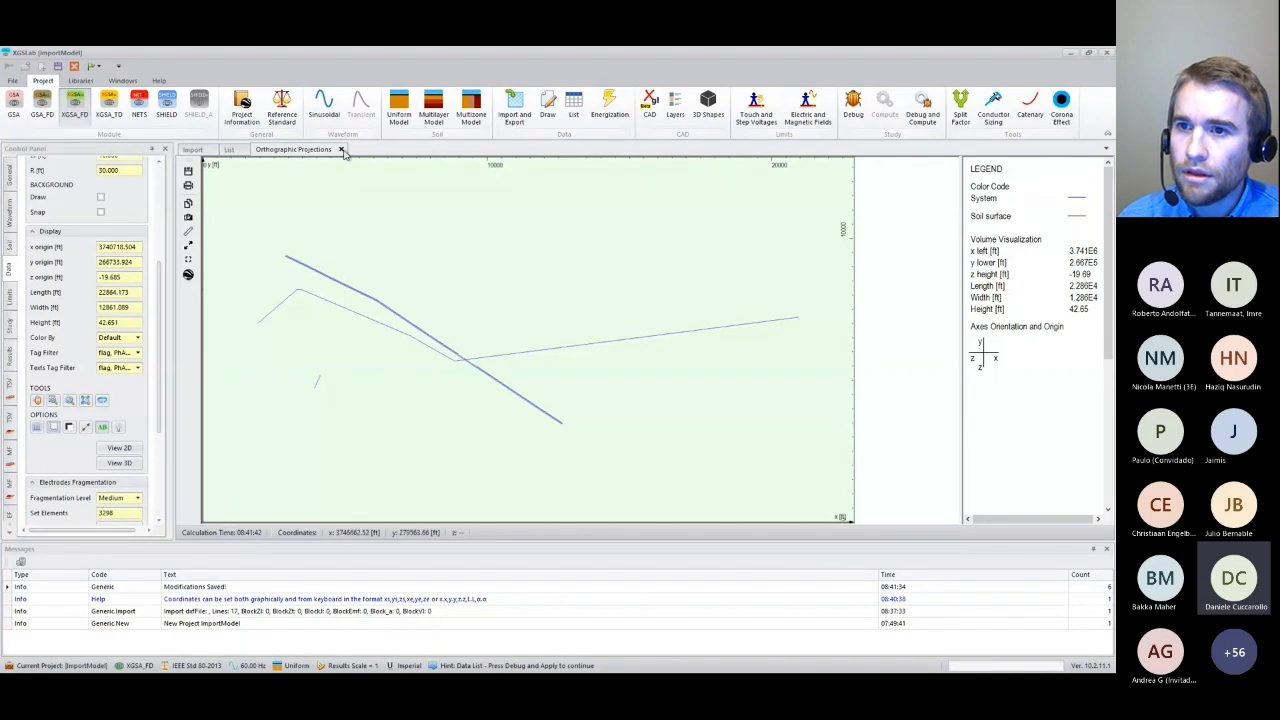
{"action": "left_click", "coordinate": [548, 106]}
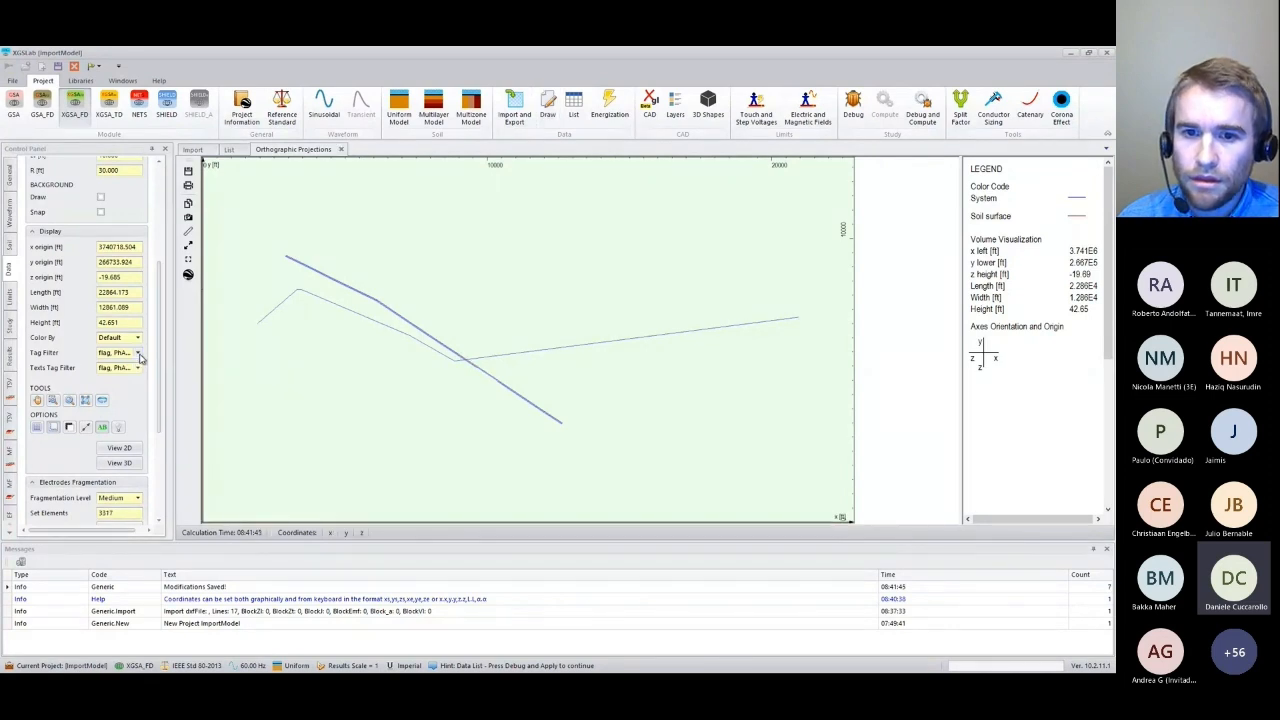
{"action": "left_click", "coordinate": [86, 401]}
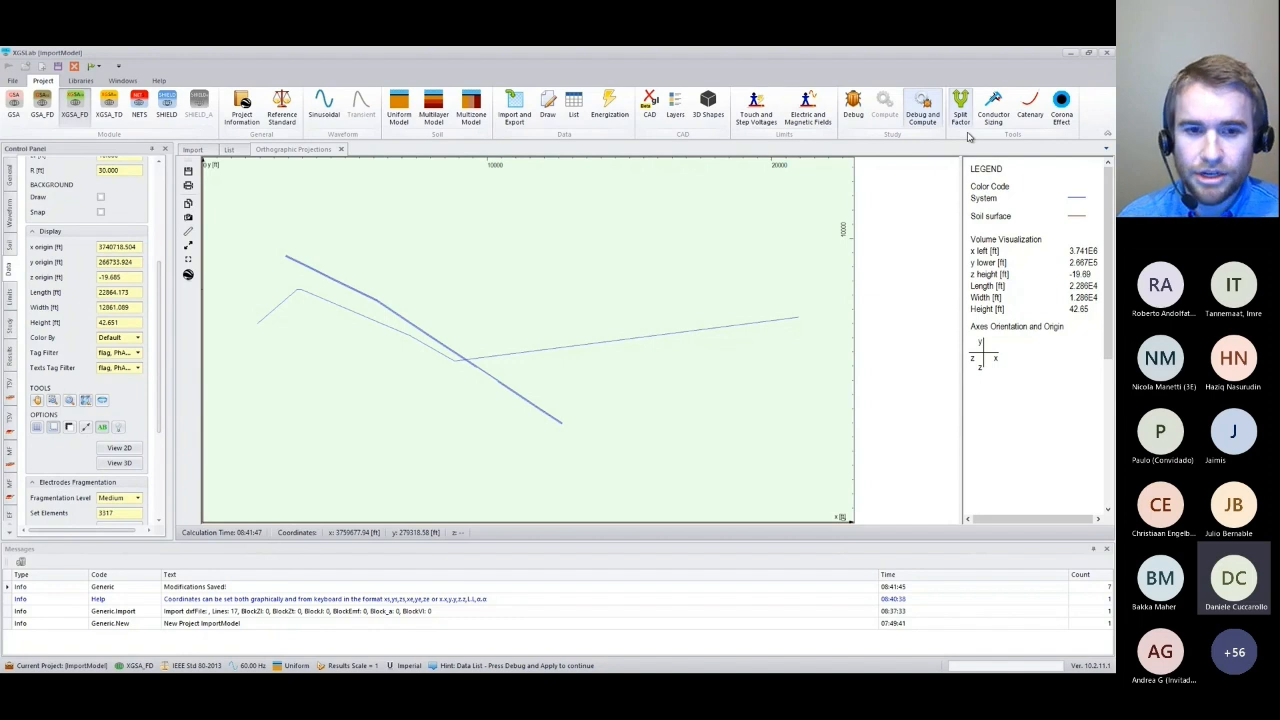
In the Catenary tool, set the start point to 0 and 85 ft and the intermediate point to 500 and 45 ft.
{"action": "left_click", "coordinate": [1030, 104]}
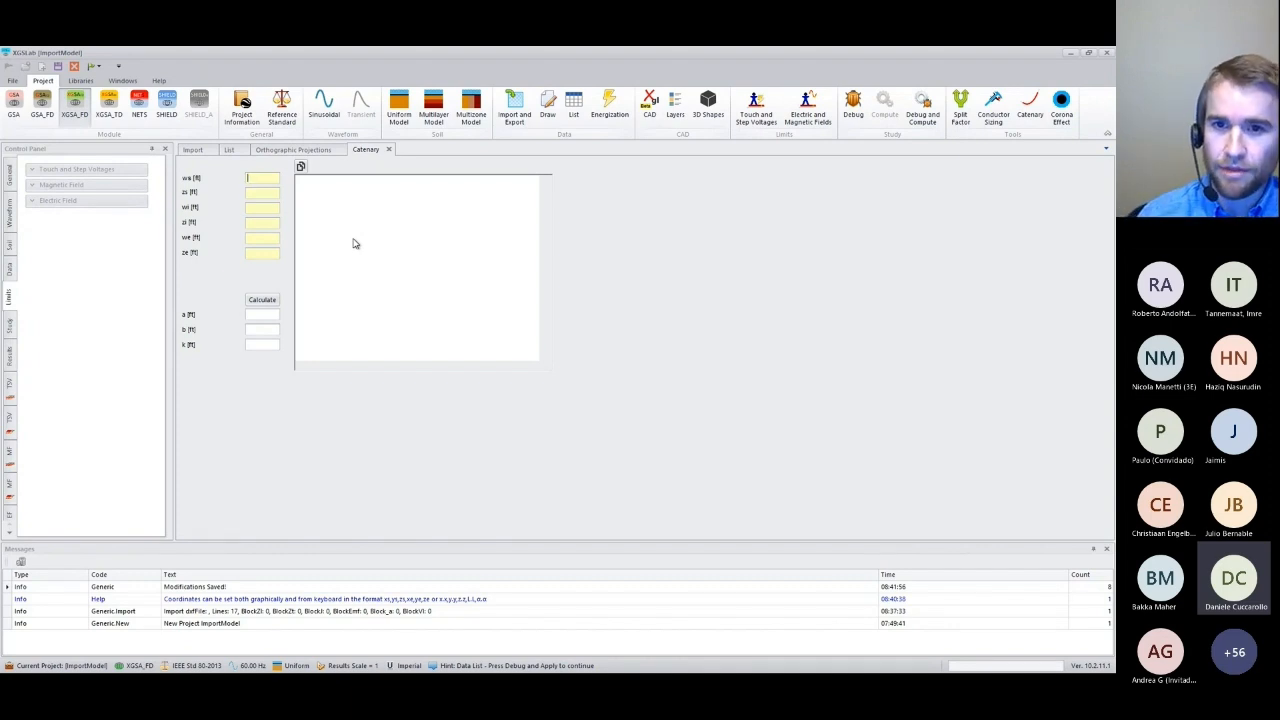
{"action": "left_click", "coordinate": [263, 192]}
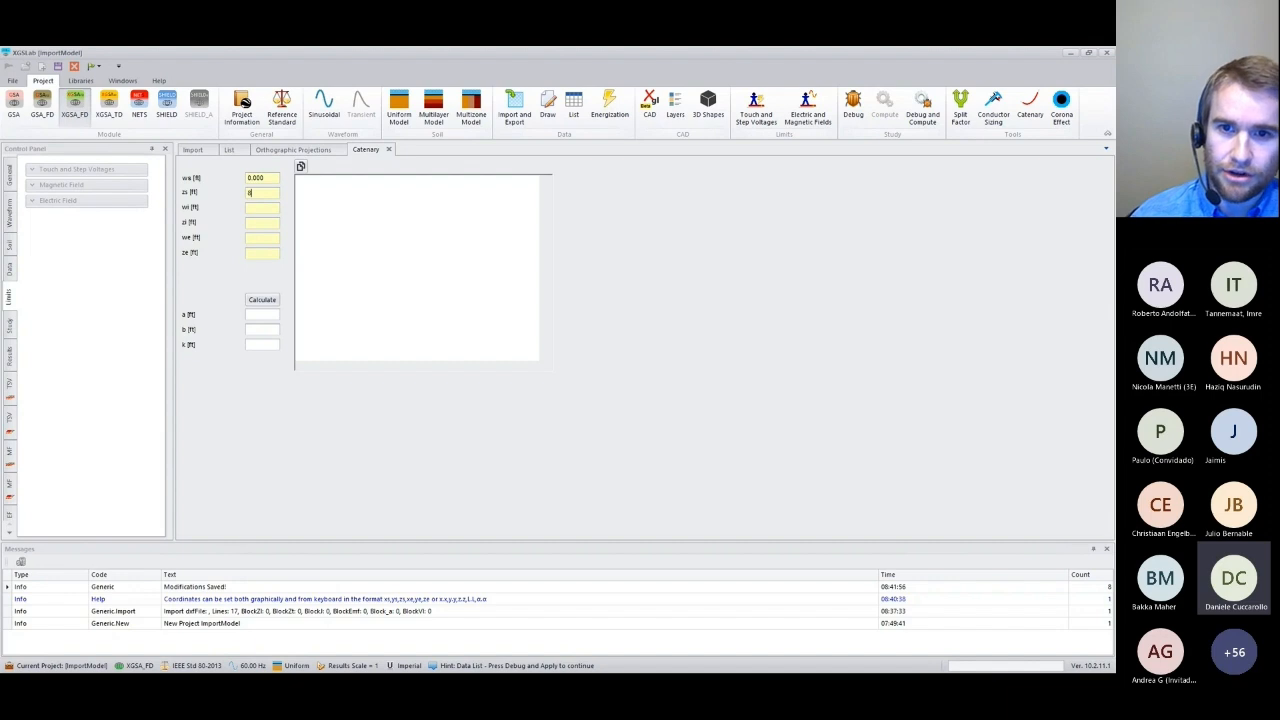
{"action": "type", "text": "5"}
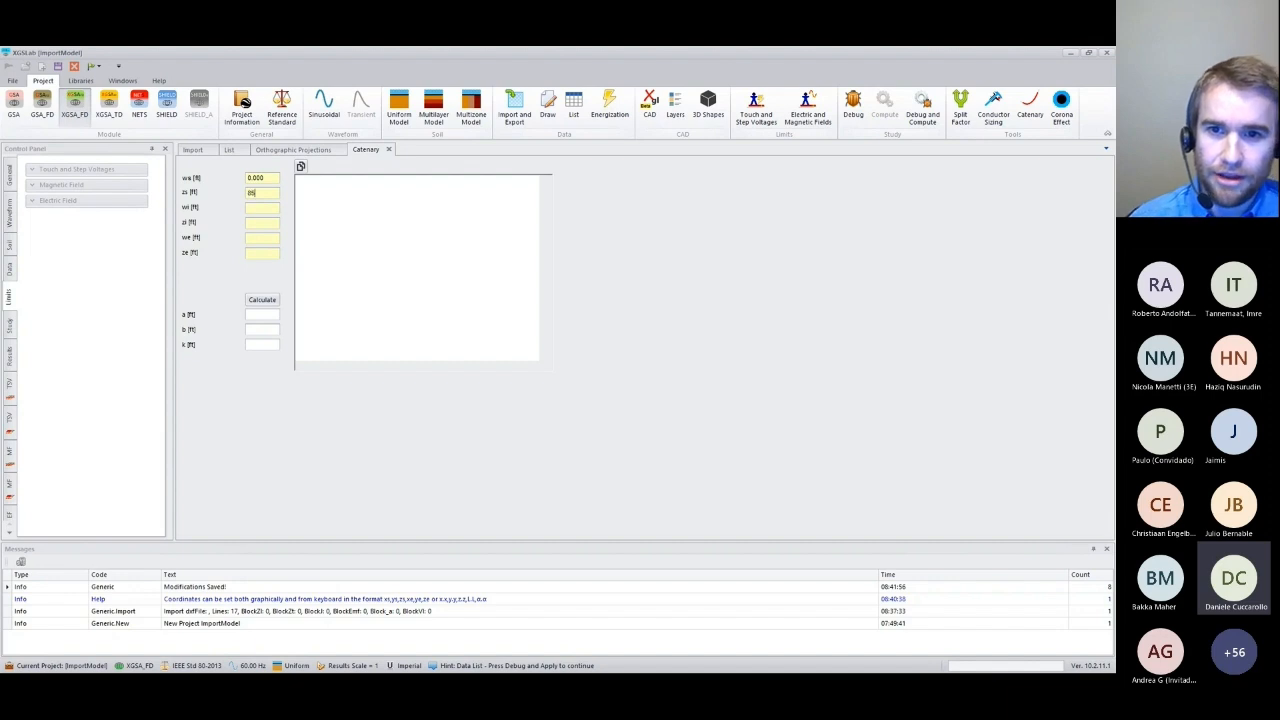
{"action": "left_click", "coordinate": [268, 206]}
{"action": "type", "text": "500"}
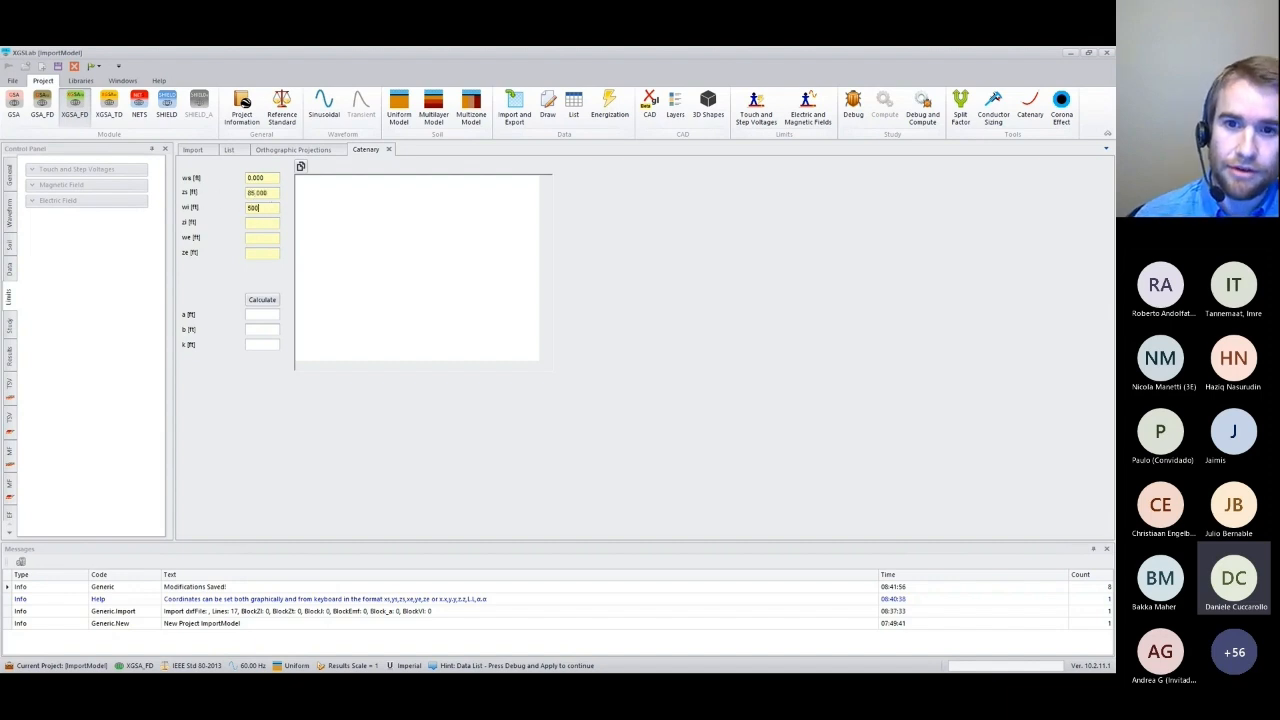
{"action": "left_click", "coordinate": [259, 221]}
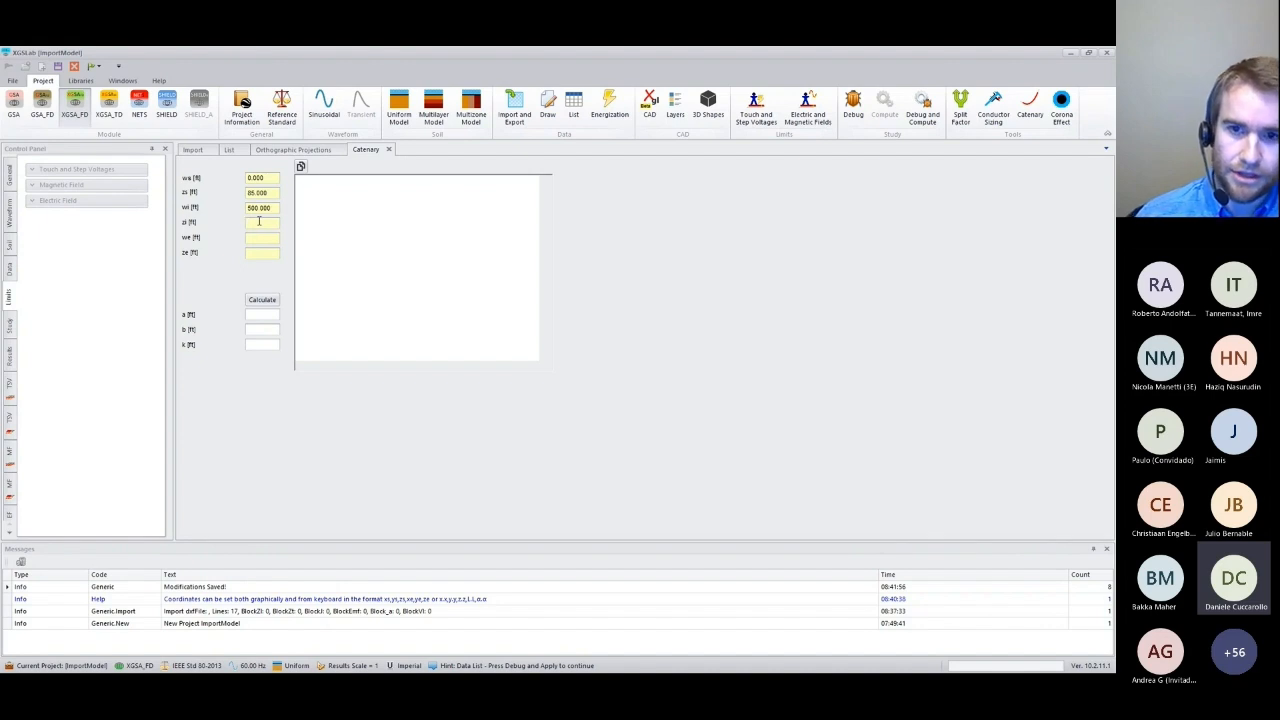
{"action": "type", "text": "450"}
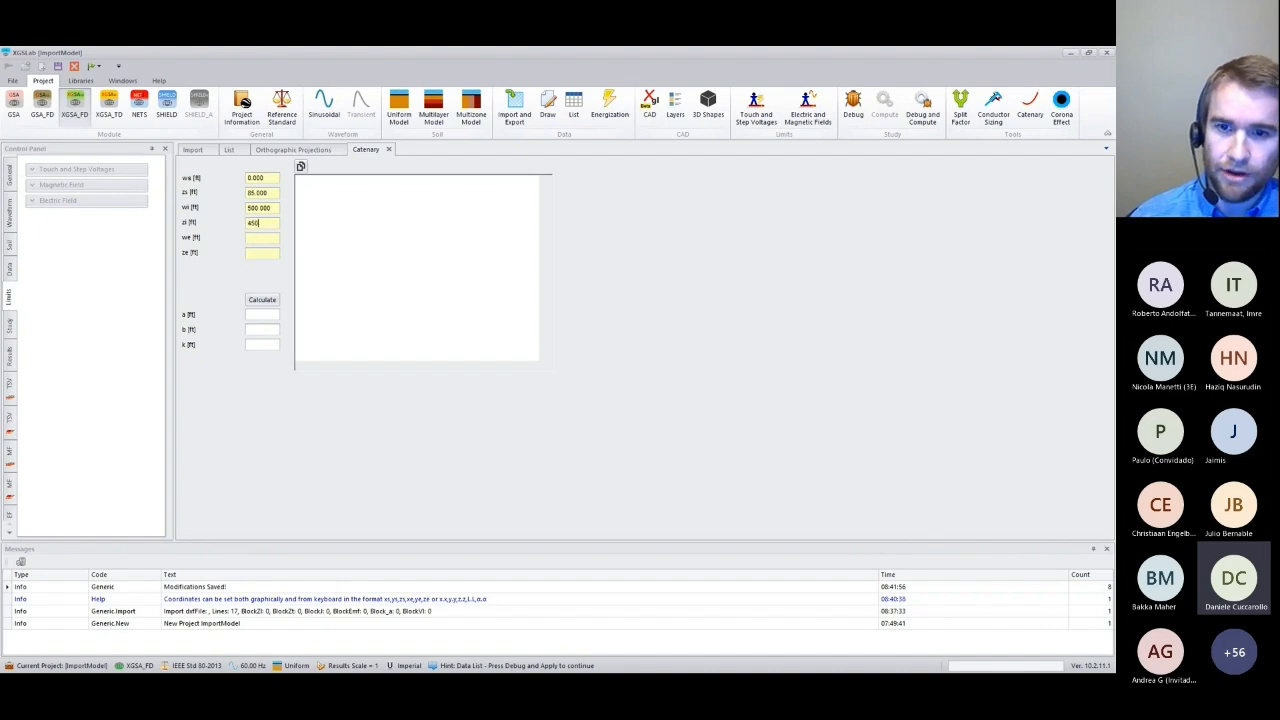
Set the catenary end point to 1000 and 85 ft, calculate the curve, and copy the resulting parameter a.
{"action": "left_click", "coordinate": [264, 239]}
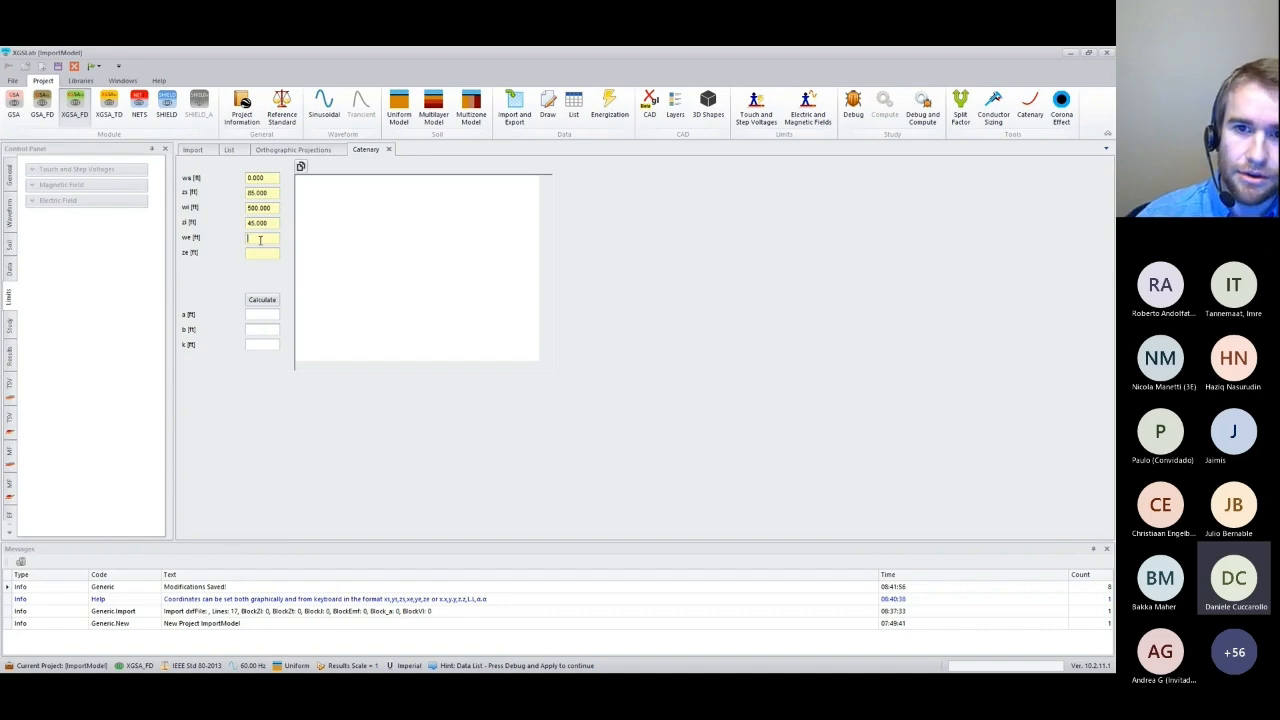
{"action": "type", "text": "1000"}
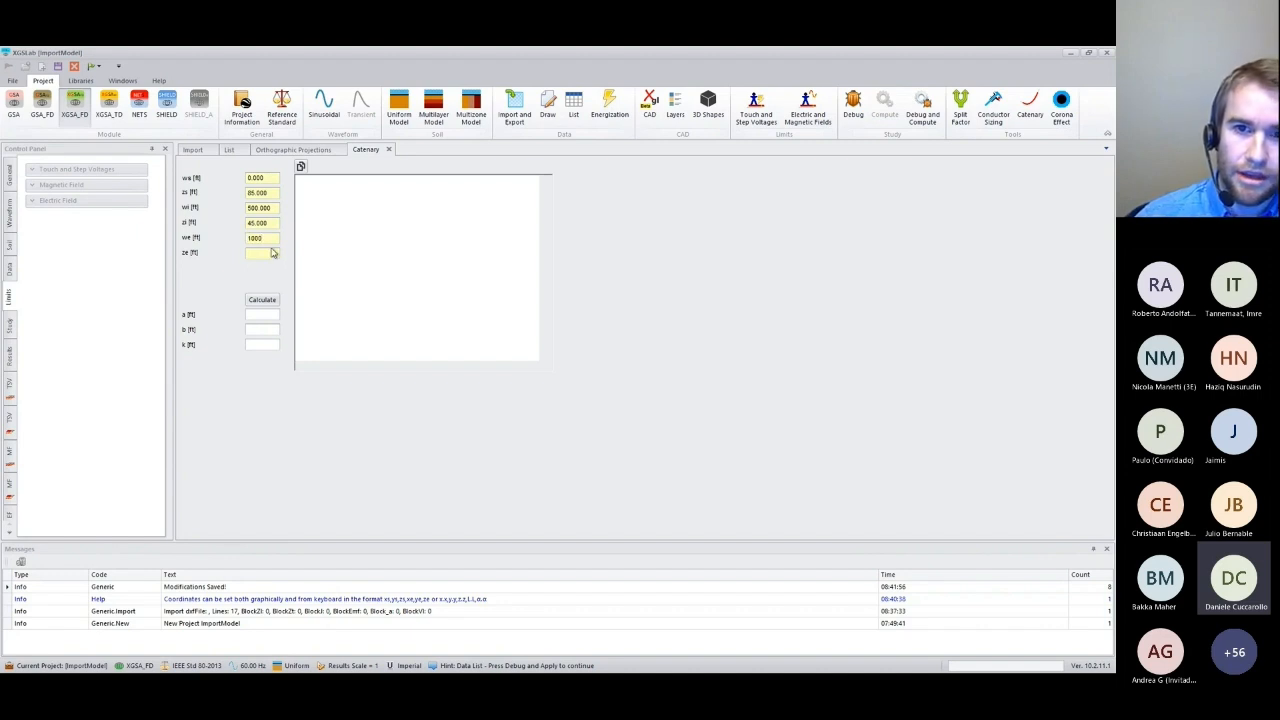
{"action": "left_click", "coordinate": [251, 253]}
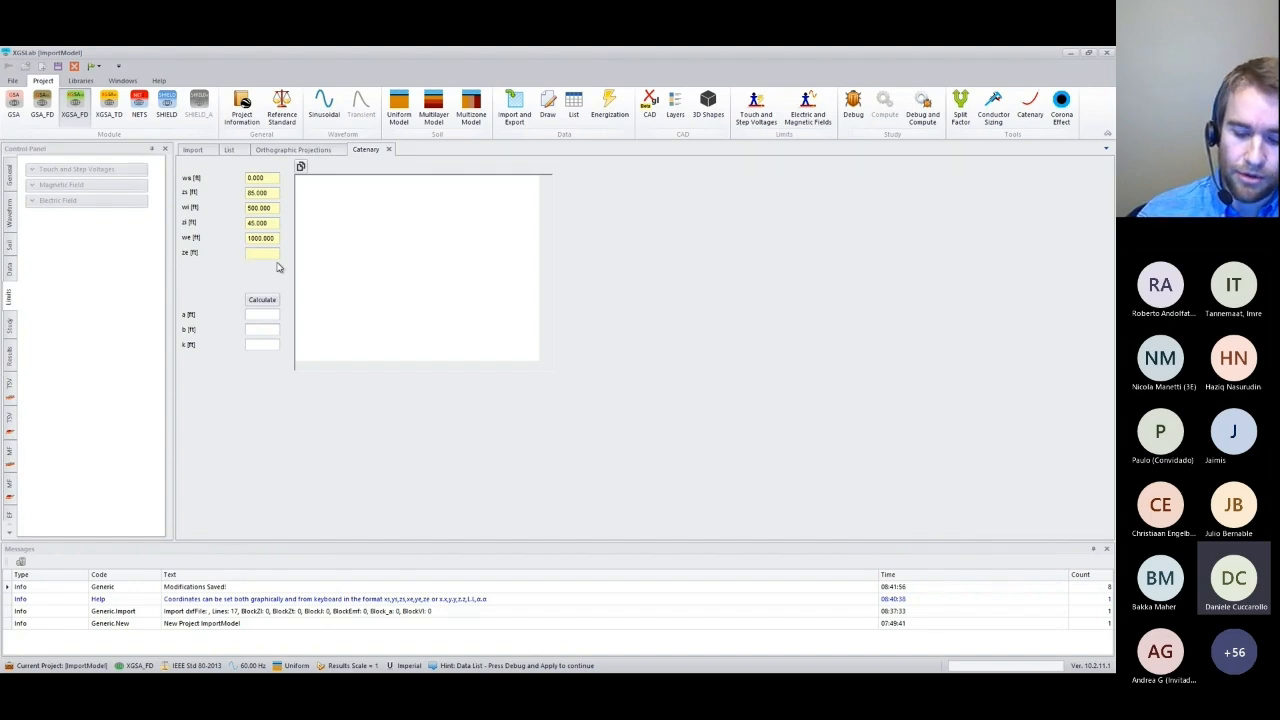
{"action": "type", "text": "85"}
{"action": "left_click", "coordinate": [278, 303]}
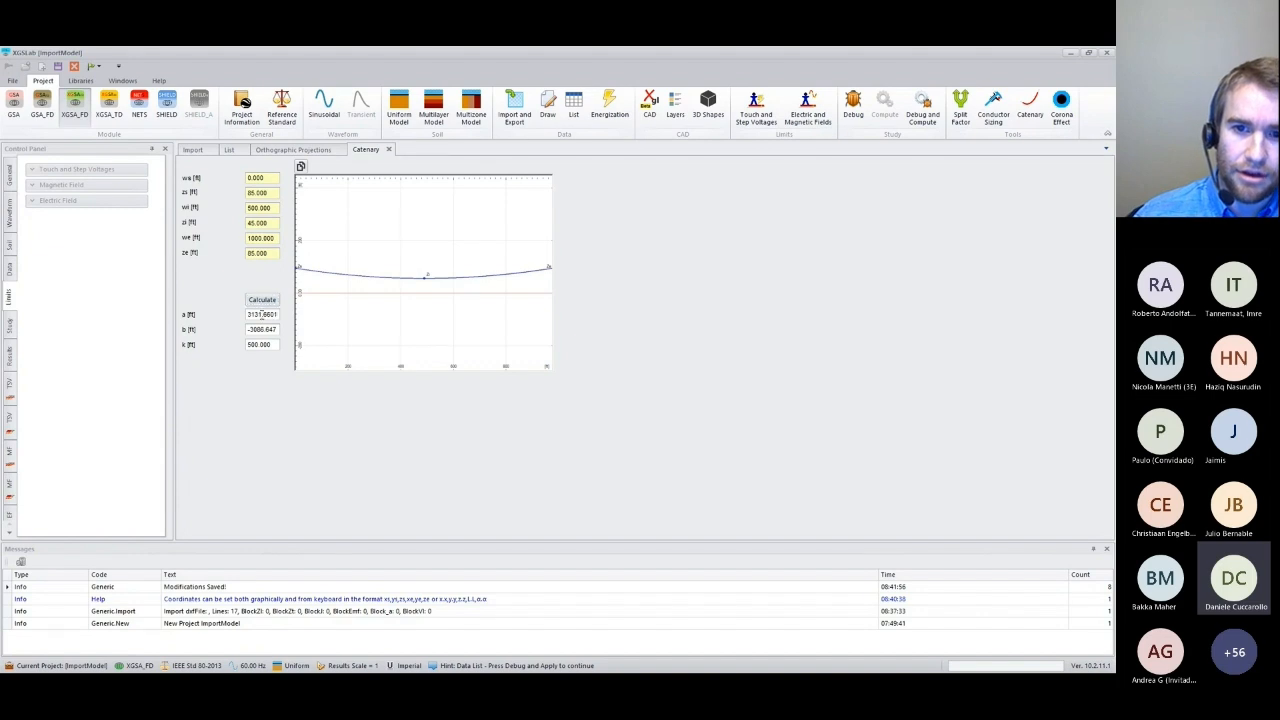
{"action": "double_click", "coordinate": [263, 314]}
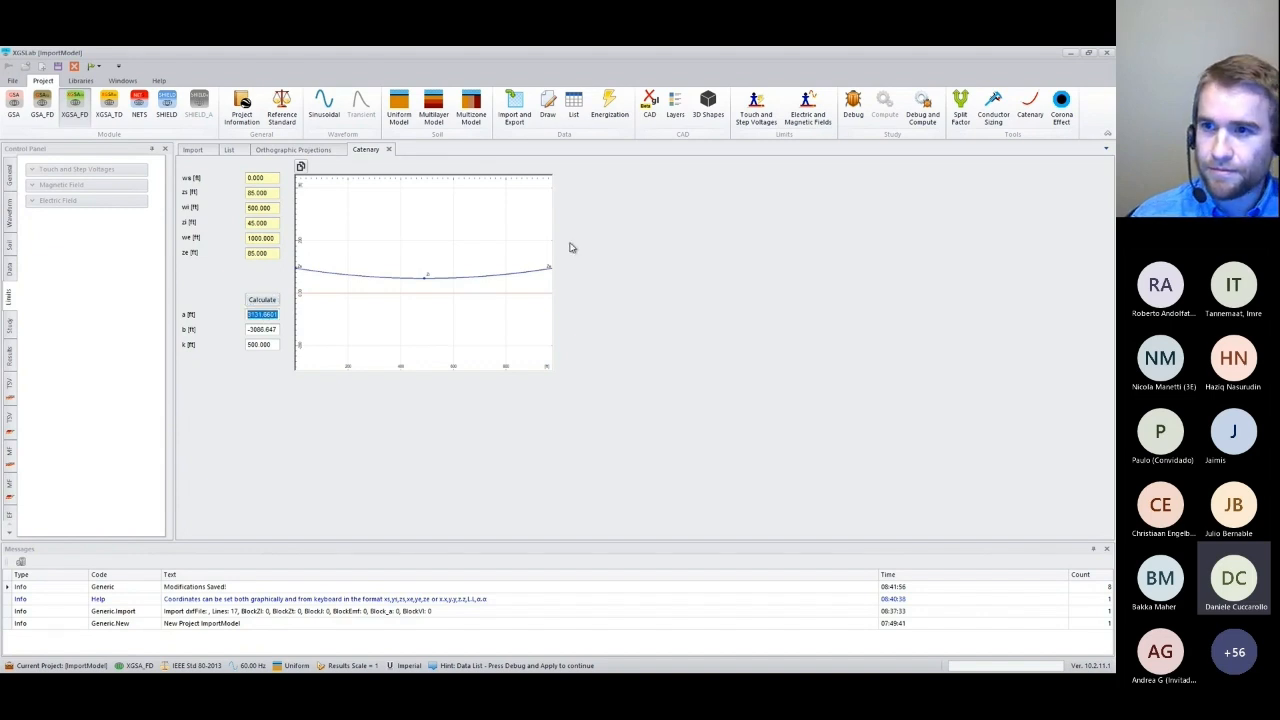
Return to the plan drawing and filter it to show only the PhA, PhB and PhC conductors.
{"action": "left_click", "coordinate": [548, 108]}
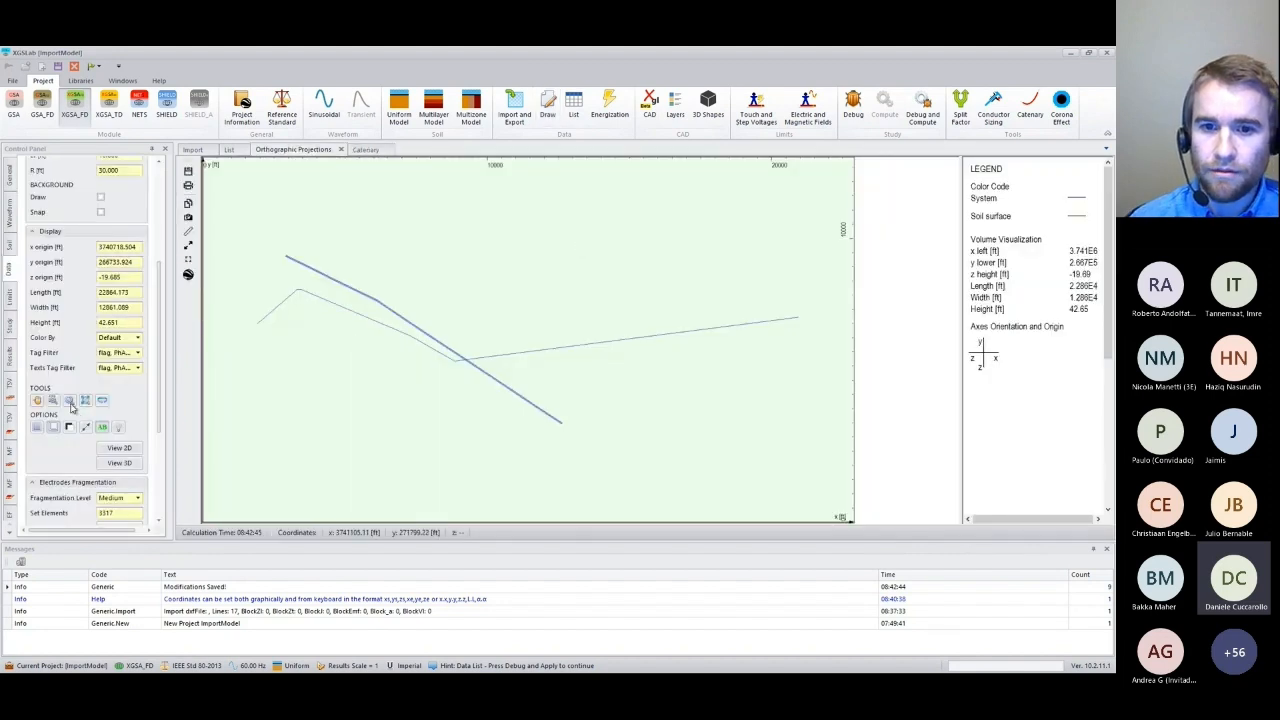
{"action": "left_click", "coordinate": [70, 401]}
{"action": "left_click_drag", "start_coordinate": [297, 269], "coordinate": [322, 287]}
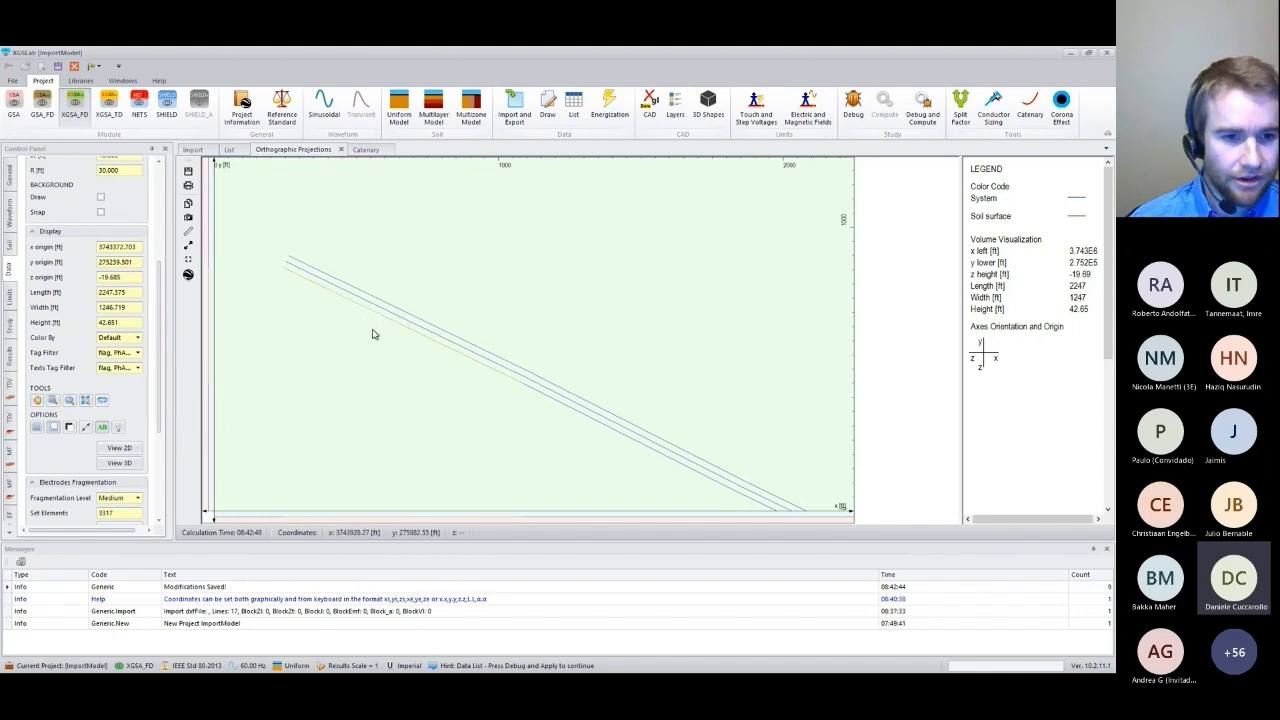
{"action": "left_click", "coordinate": [85, 400]}
{"action": "left_click", "coordinate": [137, 353]}
{"action": "left_click", "coordinate": [102, 373]}
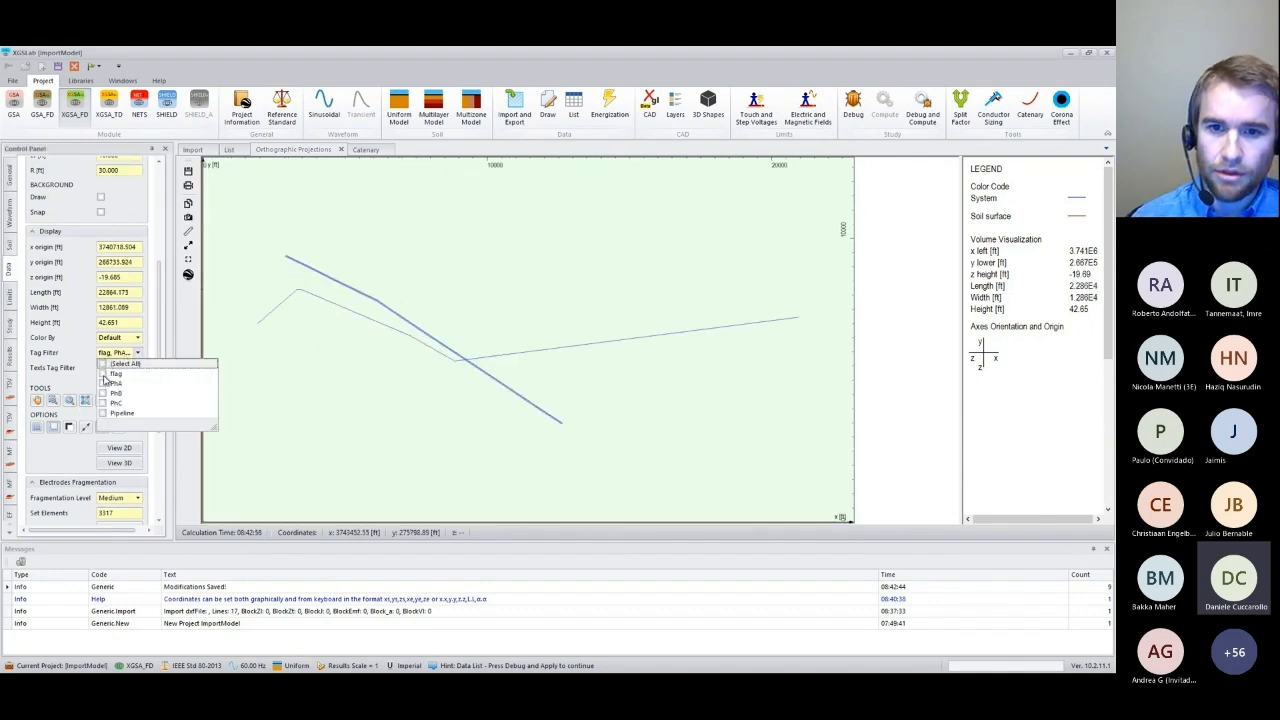
{"action": "left_click", "coordinate": [77, 381]}
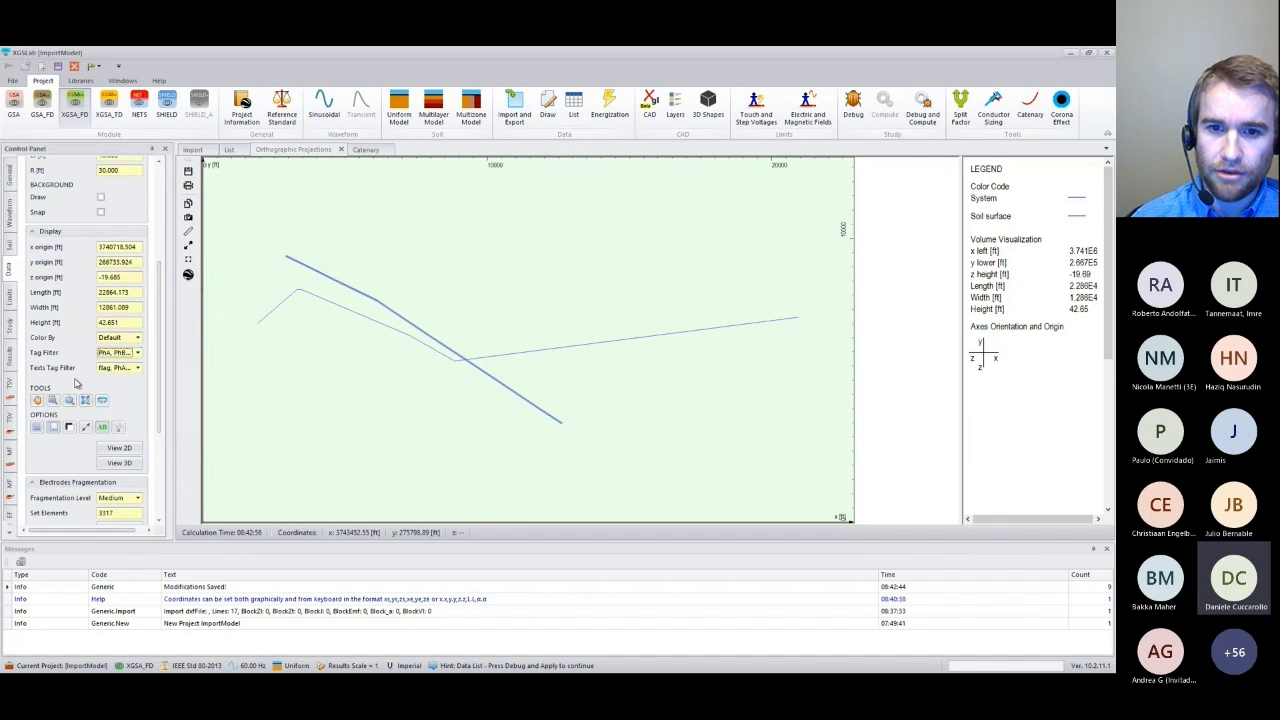
{"action": "left_click", "coordinate": [116, 449]}
Select all phase conductors and set their layout coordinates Zs and Ze to -85 ft in the Conductor Editor.
{"action": "left_click_drag", "start_coordinate": [251, 225], "coordinate": [597, 457]}
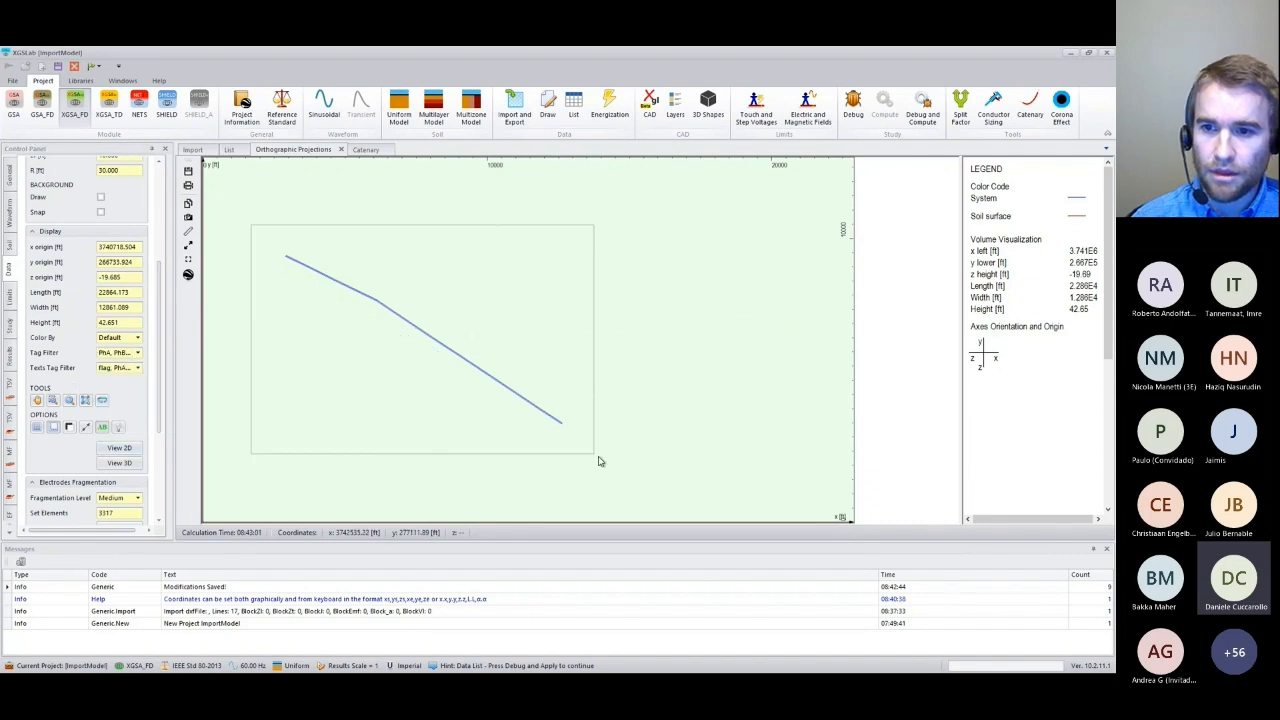
{"action": "right_click", "coordinate": [597, 457]}
{"action": "left_click", "coordinate": [640, 606]}
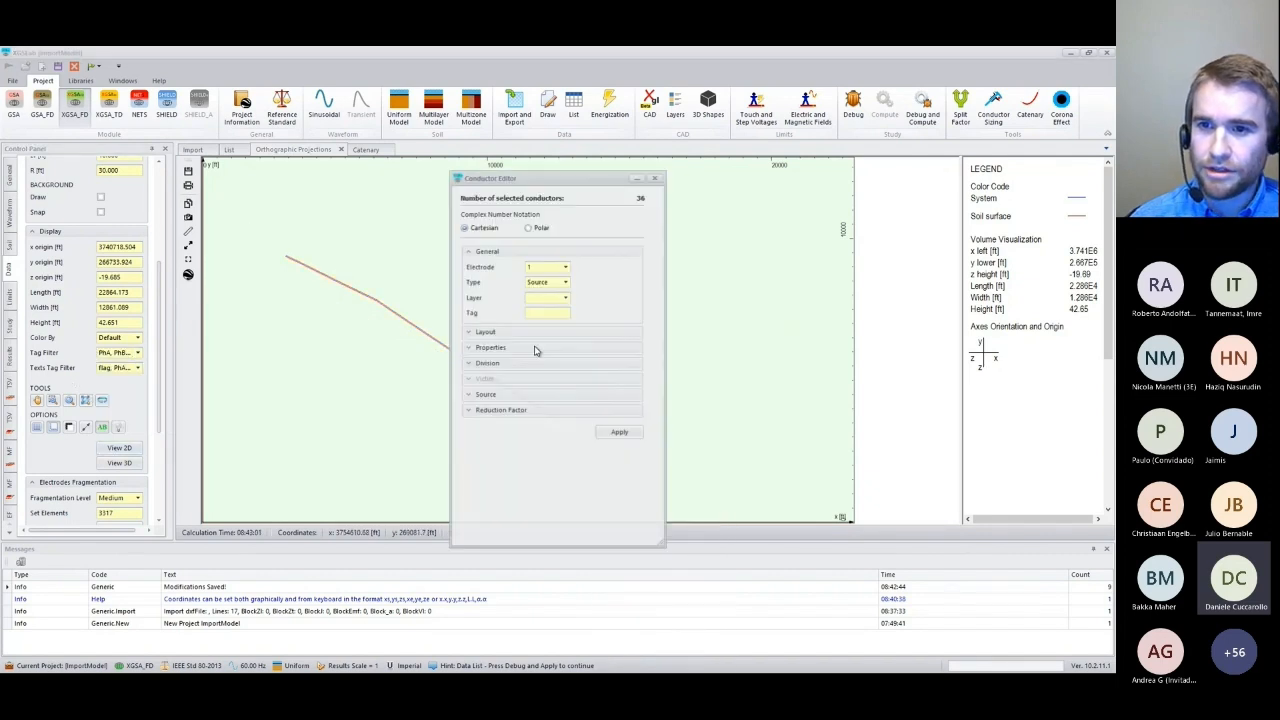
{"action": "left_click", "coordinate": [467, 332]}
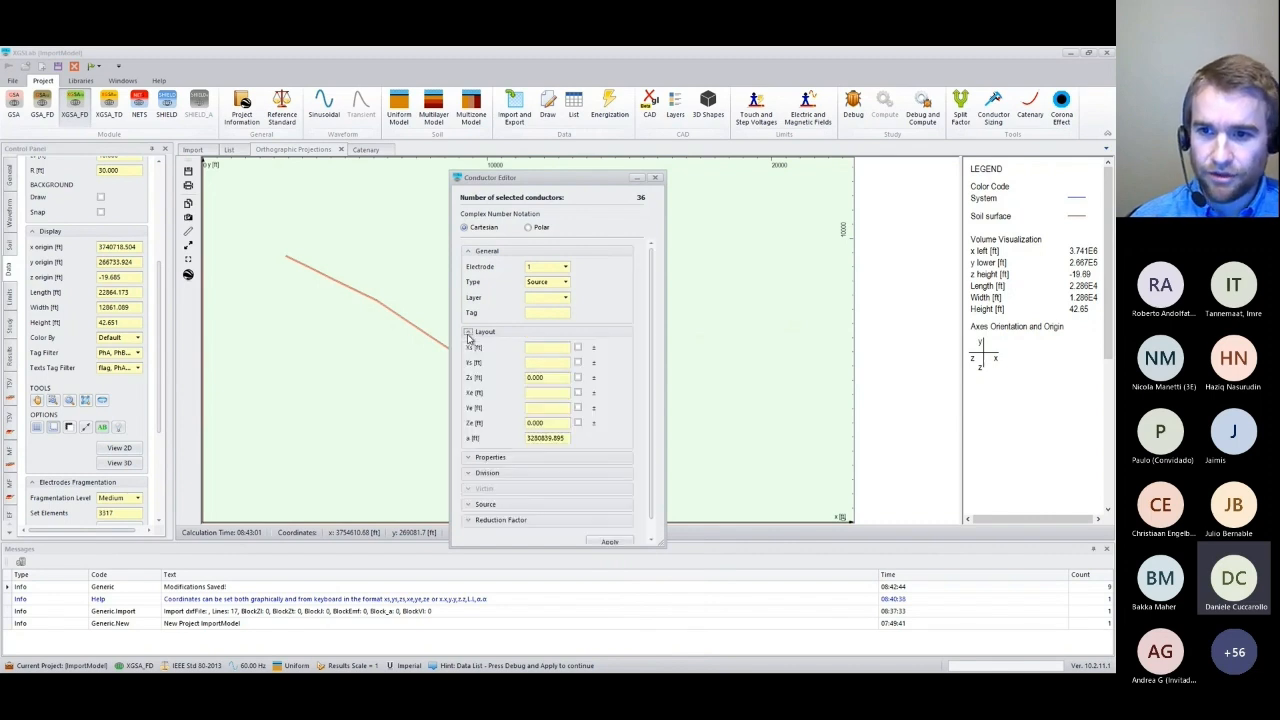
{"action": "double_click", "coordinate": [550, 378]}
{"action": "type", "text": "-85"}
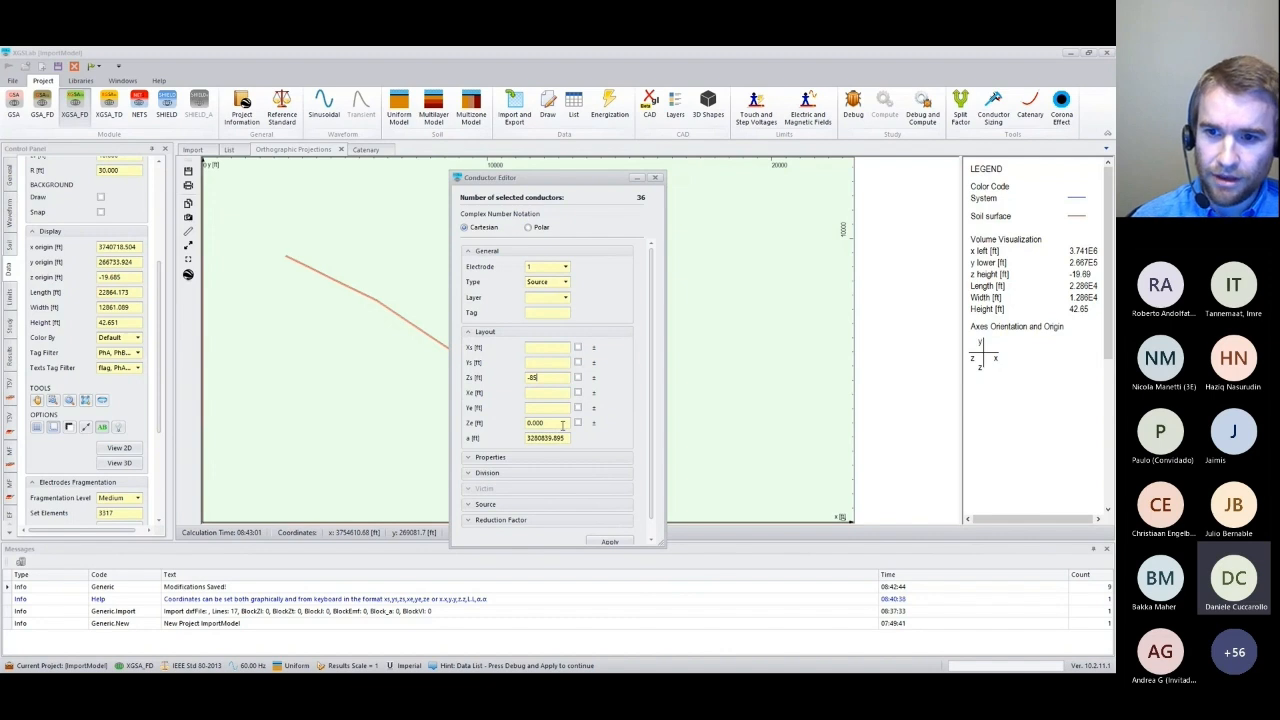
{"action": "left_click", "coordinate": [563, 424]}
{"action": "double_click", "coordinate": [563, 424]}
{"action": "type", "text": "-85"}
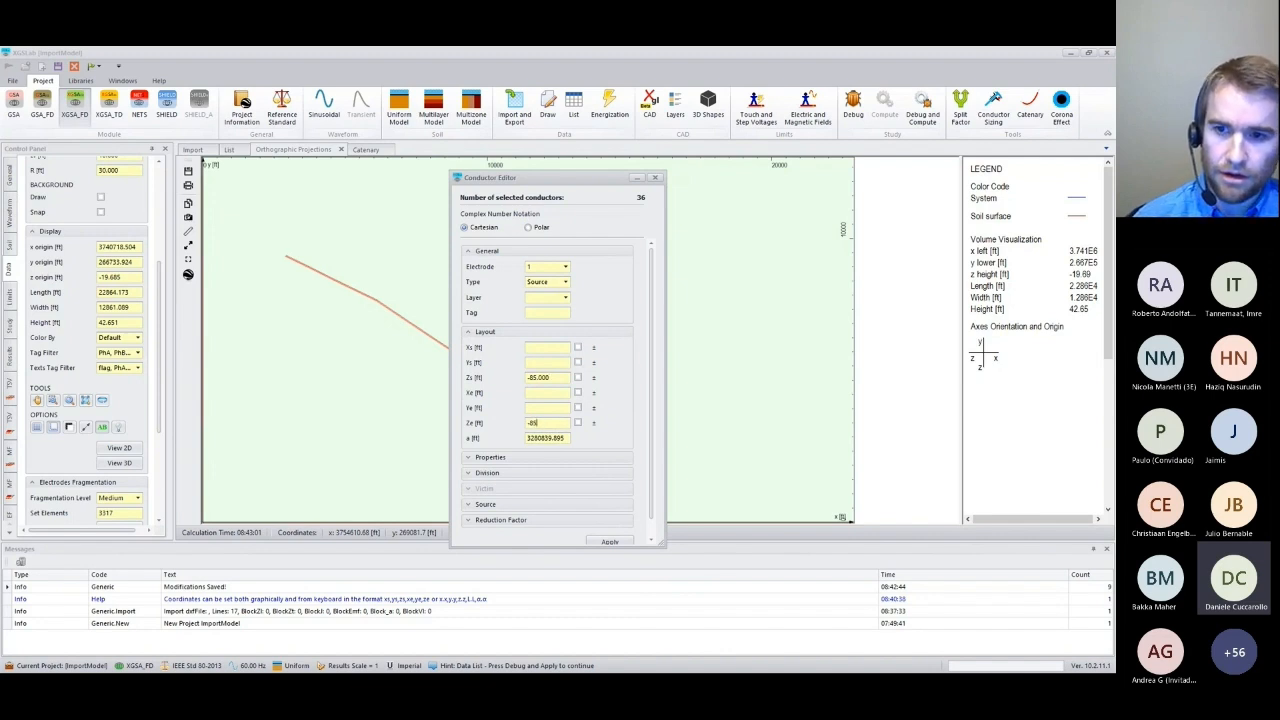
Paste the copied catenary parameter as value a of the selected phase conductors and apply the edits.
{"action": "double_click", "coordinate": [562, 439]}
{"action": "key", "text": "ctrl+v"}
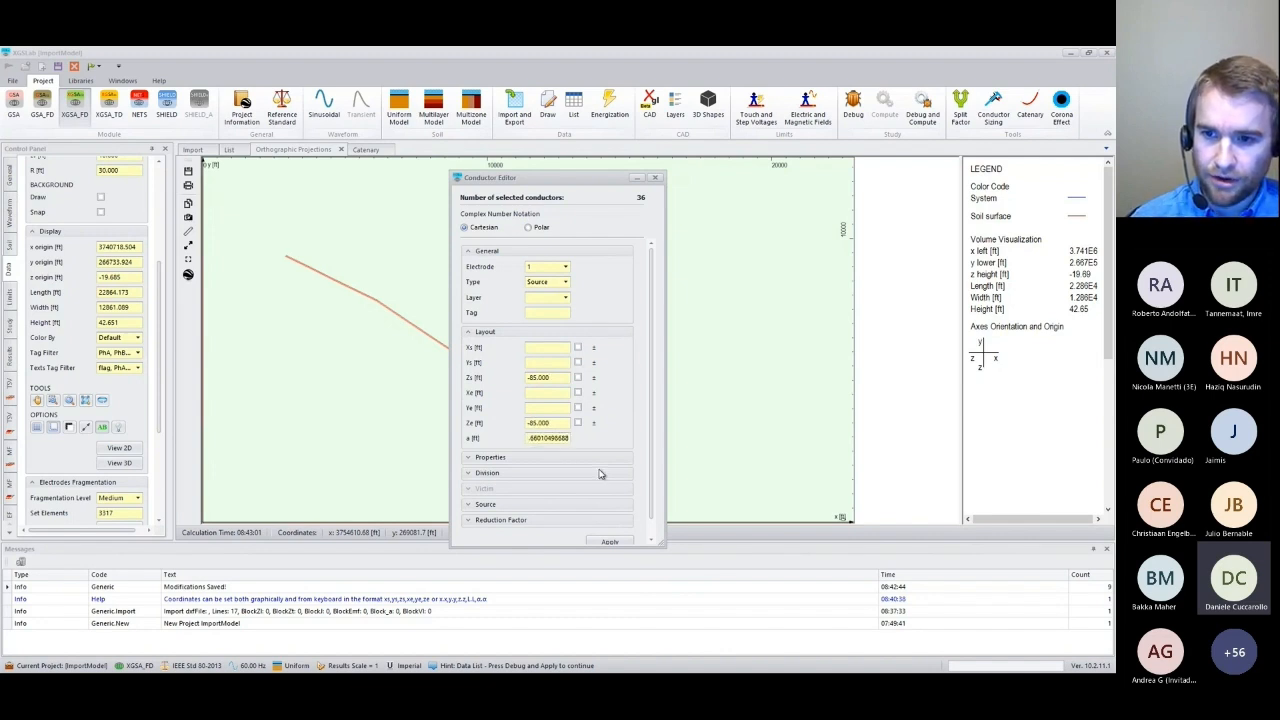
{"action": "left_click", "coordinate": [603, 540]}
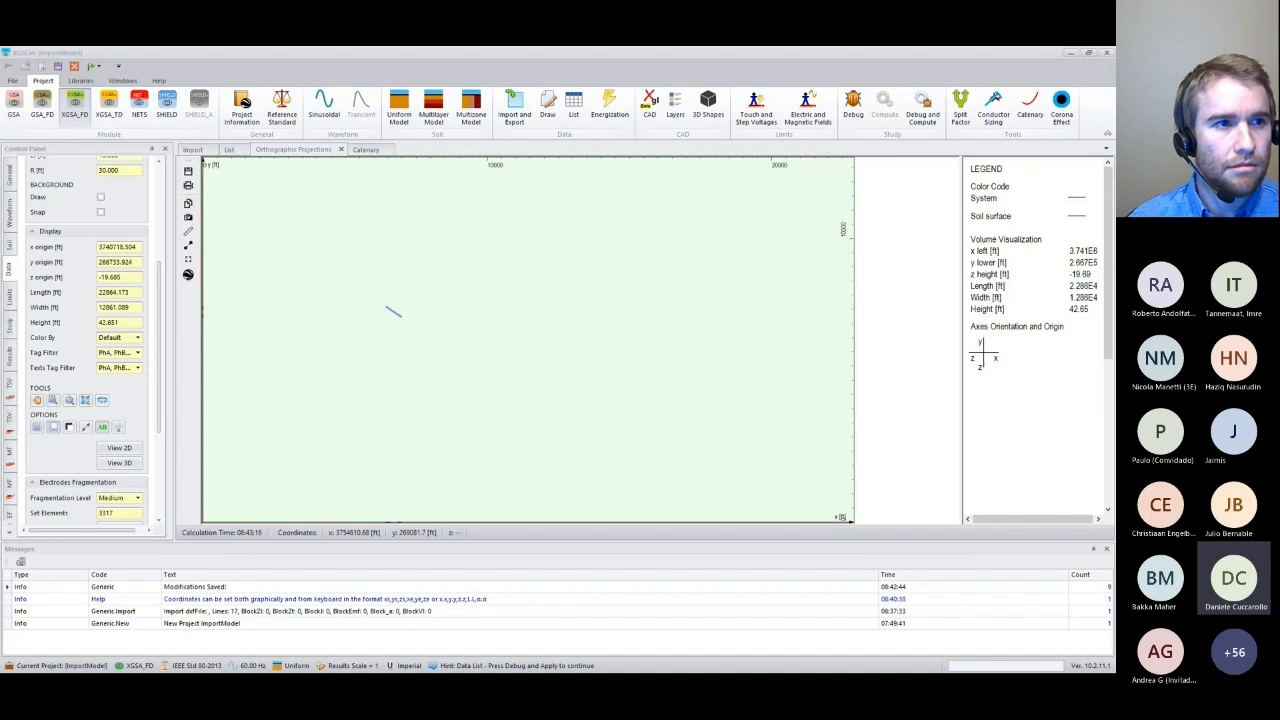
Examine the catenary shape of the phase conductors in a close-up of the orthographic projections.
{"action": "left_click", "coordinate": [721, 55]}
{"action": "left_click", "coordinate": [85, 403]}
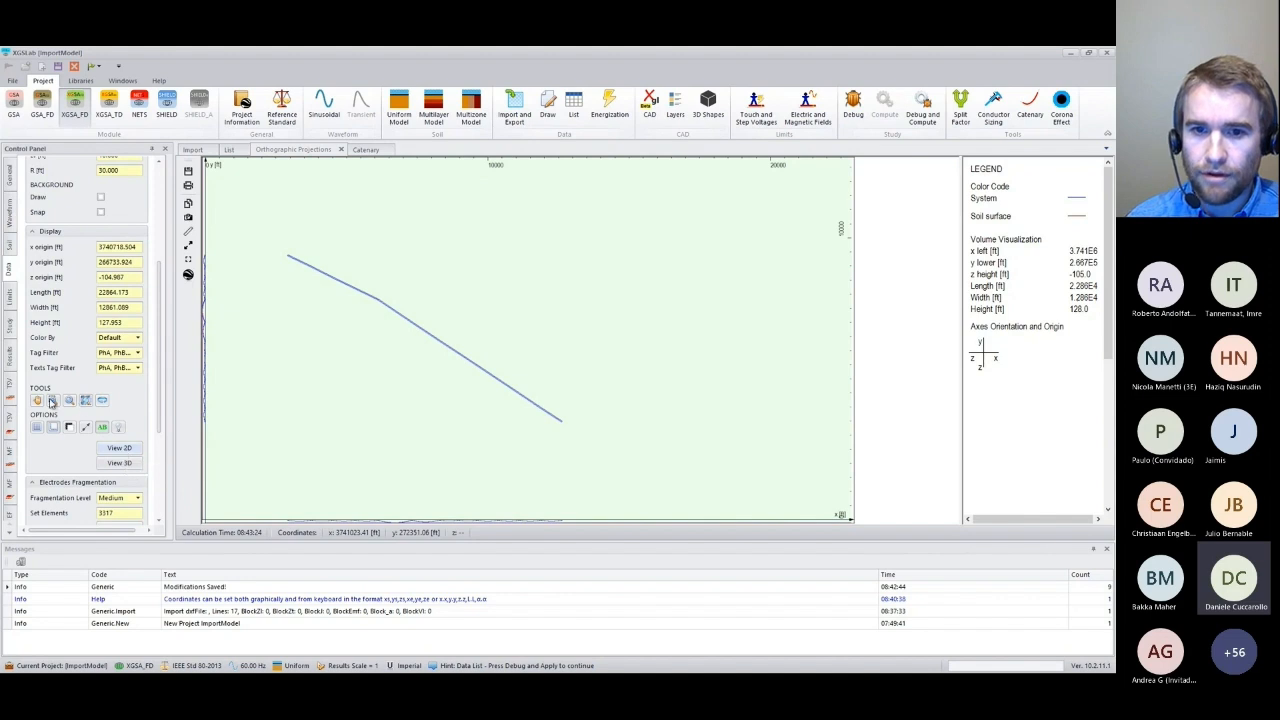
{"action": "left_click", "coordinate": [53, 402]}
{"action": "left_click_drag", "start_coordinate": [314, 264], "coordinate": [333, 286]}
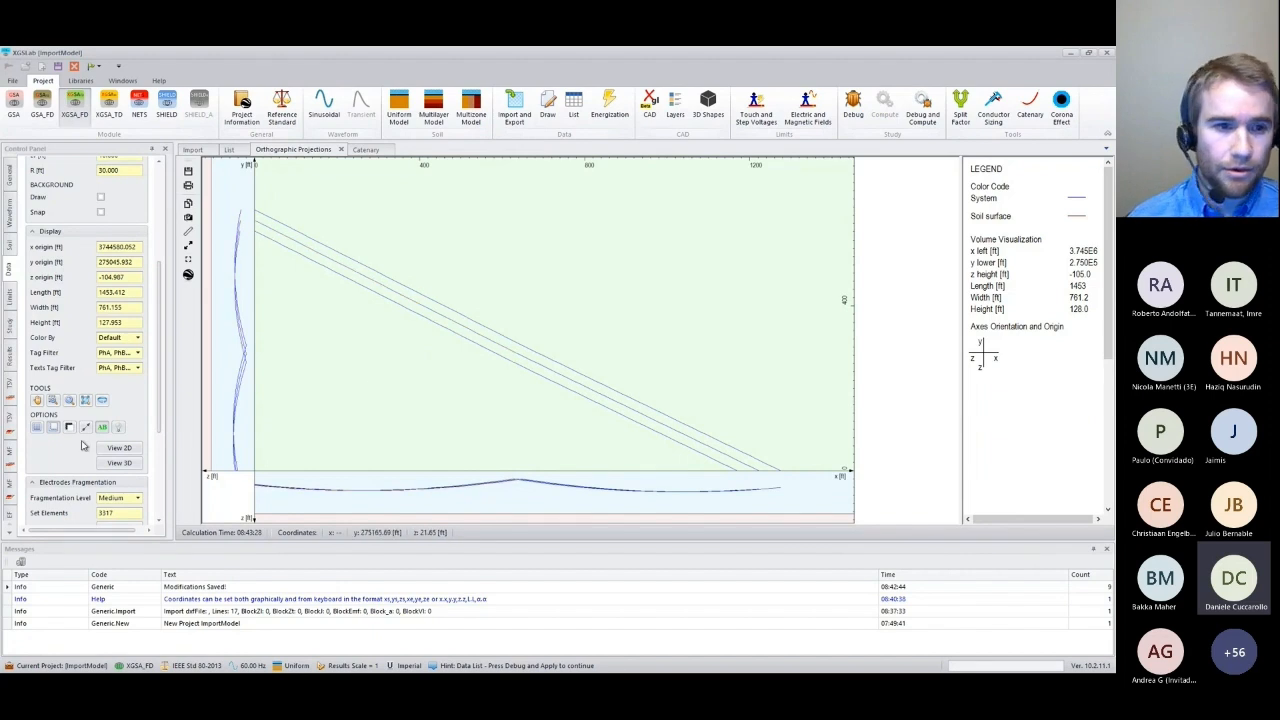
{"action": "left_click", "coordinate": [86, 401]}
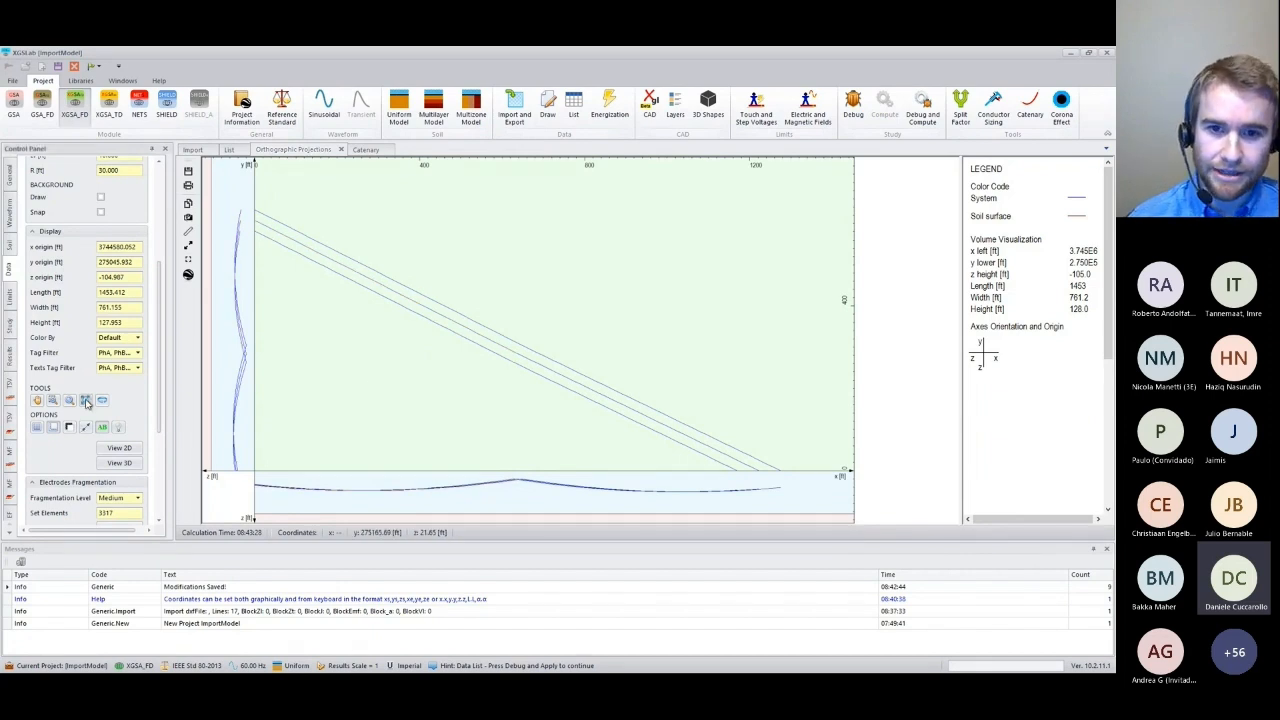
Show the pipeline again and simulate infinite length at the End side of its westernmost conductor, with Z0 of 1.04 and 0.816 Ω.
{"action": "left_click", "coordinate": [138, 353]}
{"action": "left_click", "coordinate": [119, 447]}
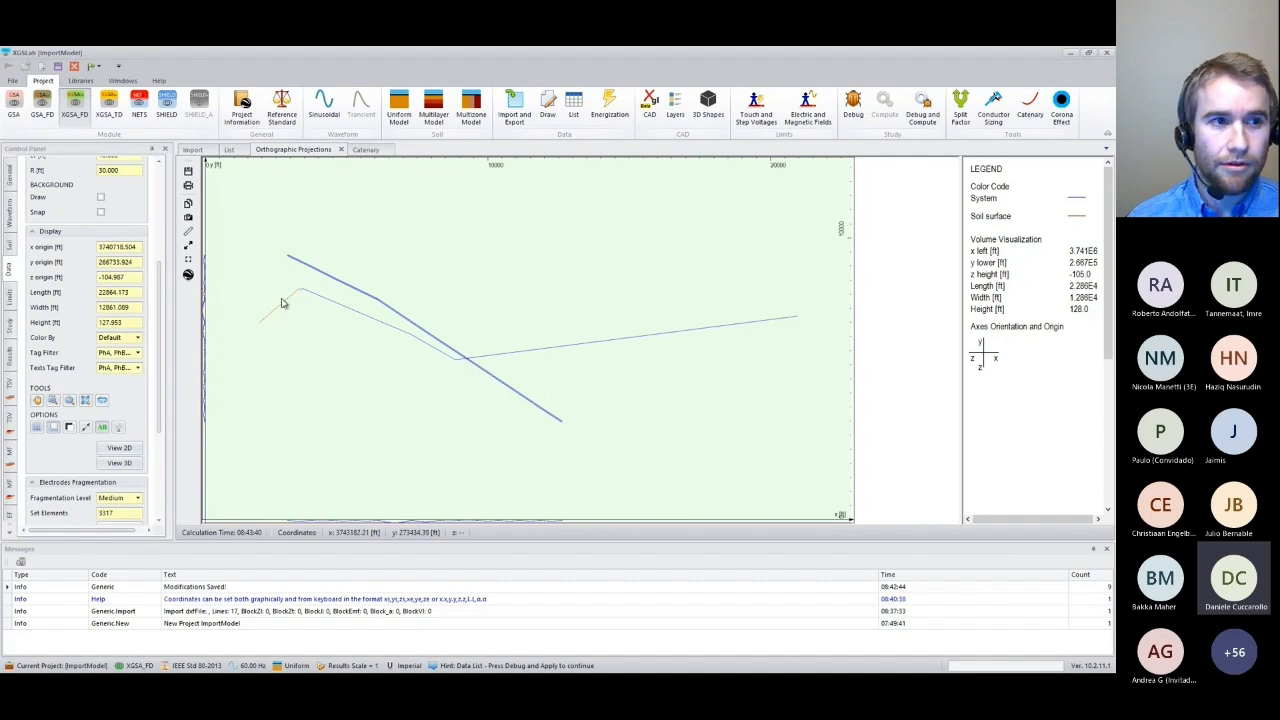
{"action": "right_click", "coordinate": [283, 403]}
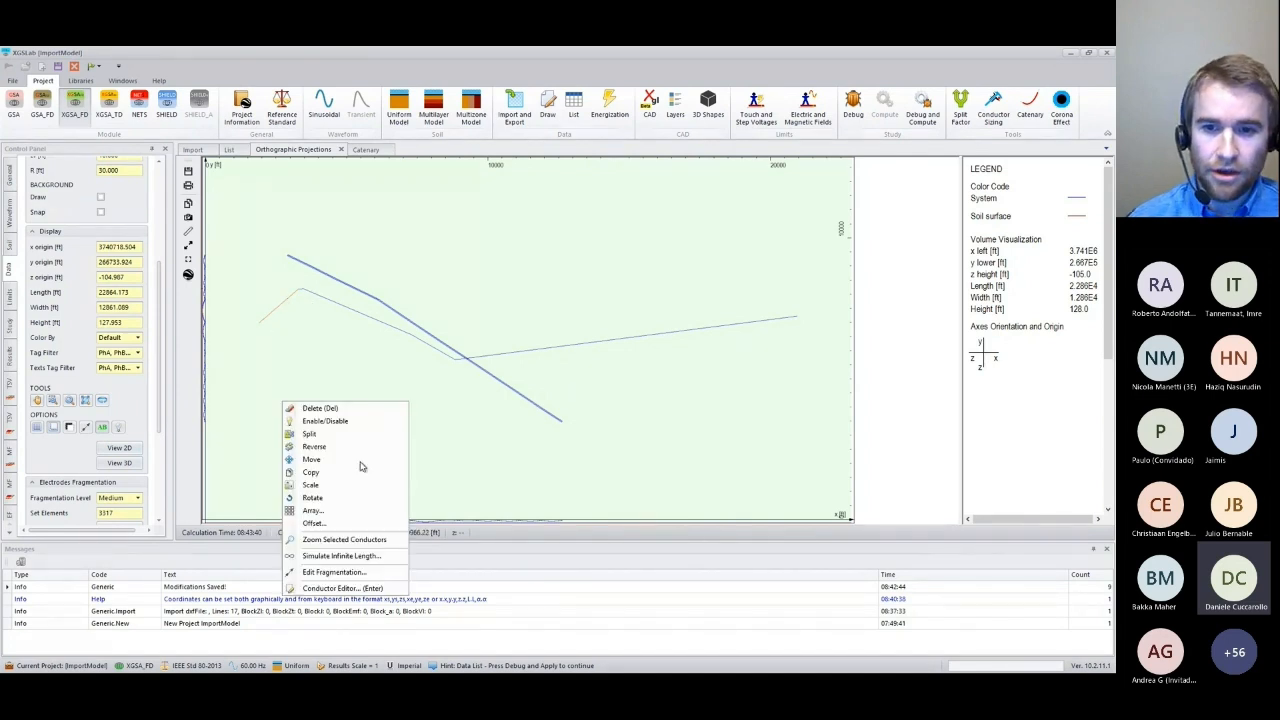
{"action": "left_click", "coordinate": [350, 563]}
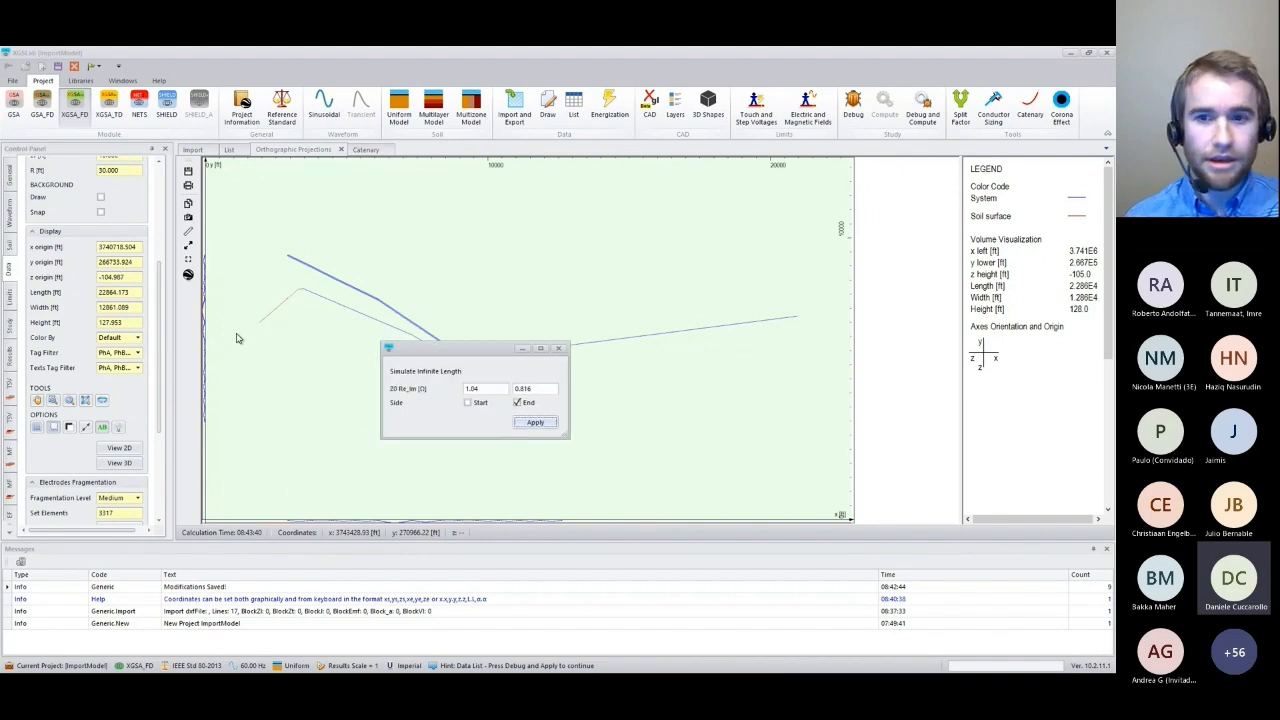
{"action": "left_click", "coordinate": [543, 424]}
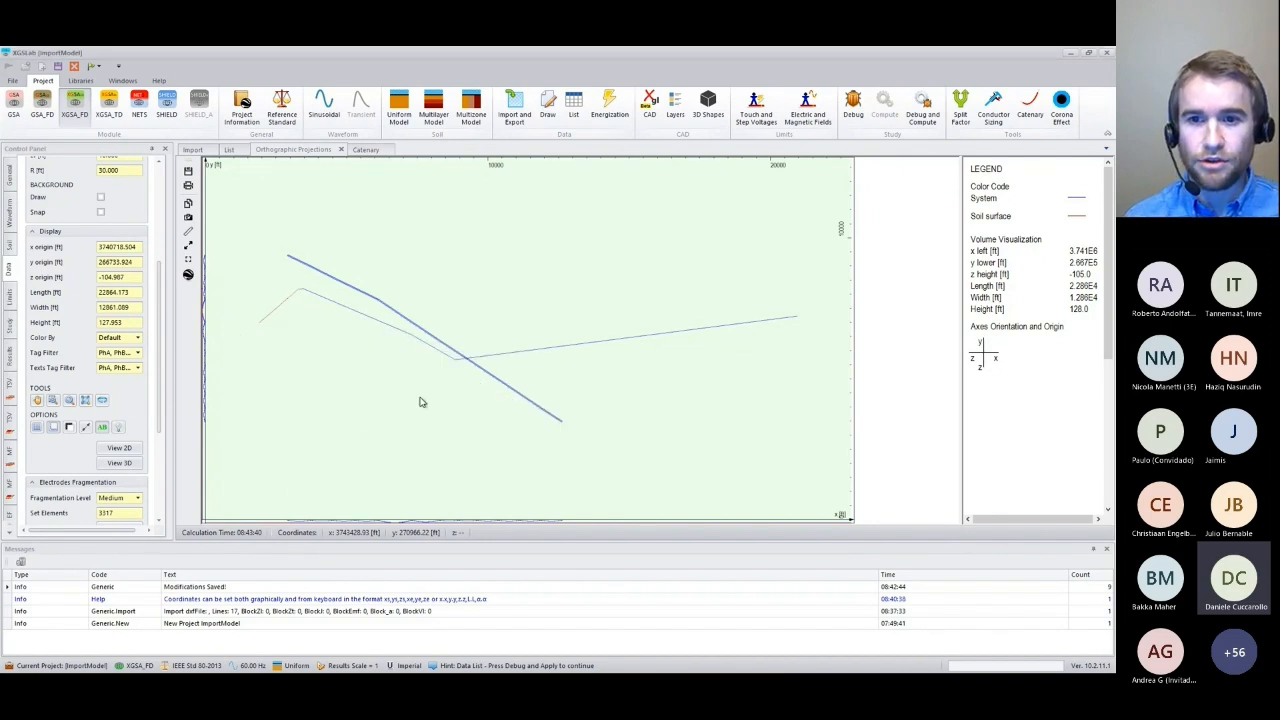
Simulate infinite length at the End side of the pipeline's easternmost conductor, with Z0 of 1.04 and 0.816 Ω.
{"action": "right_click", "coordinate": [759, 352]}
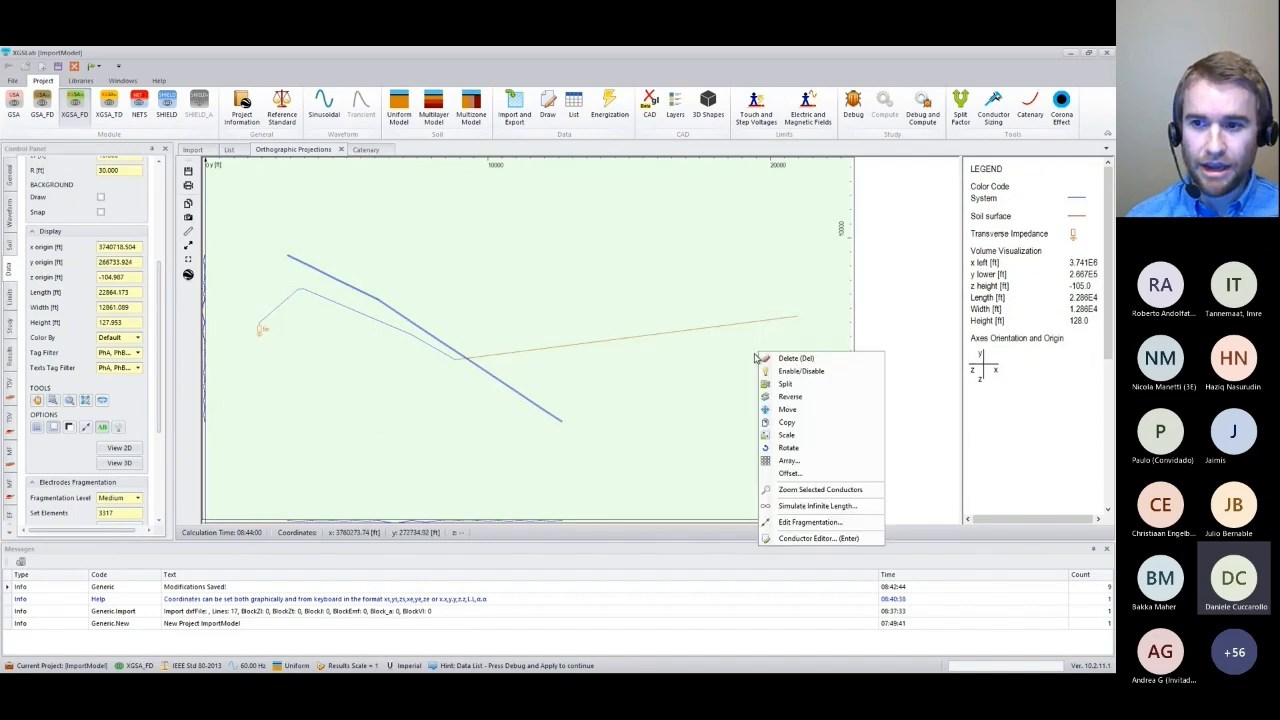
{"action": "left_click", "coordinate": [818, 506]}
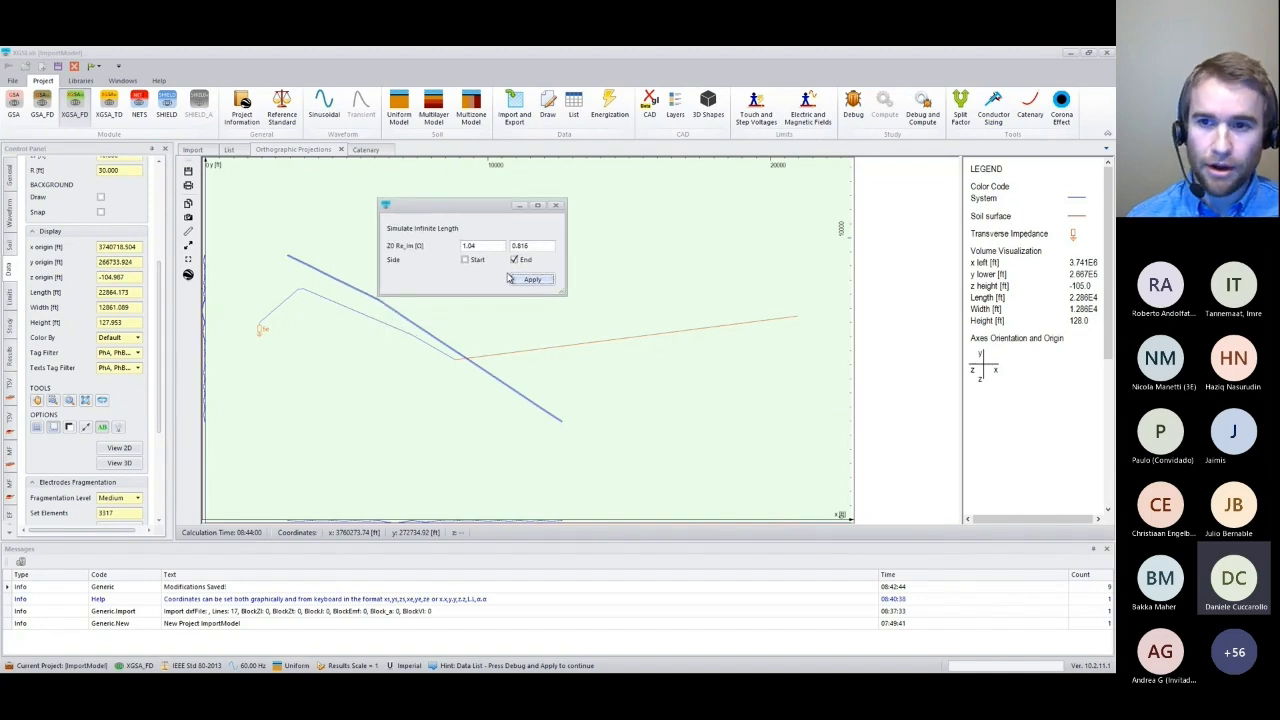
{"action": "left_click", "coordinate": [531, 281]}
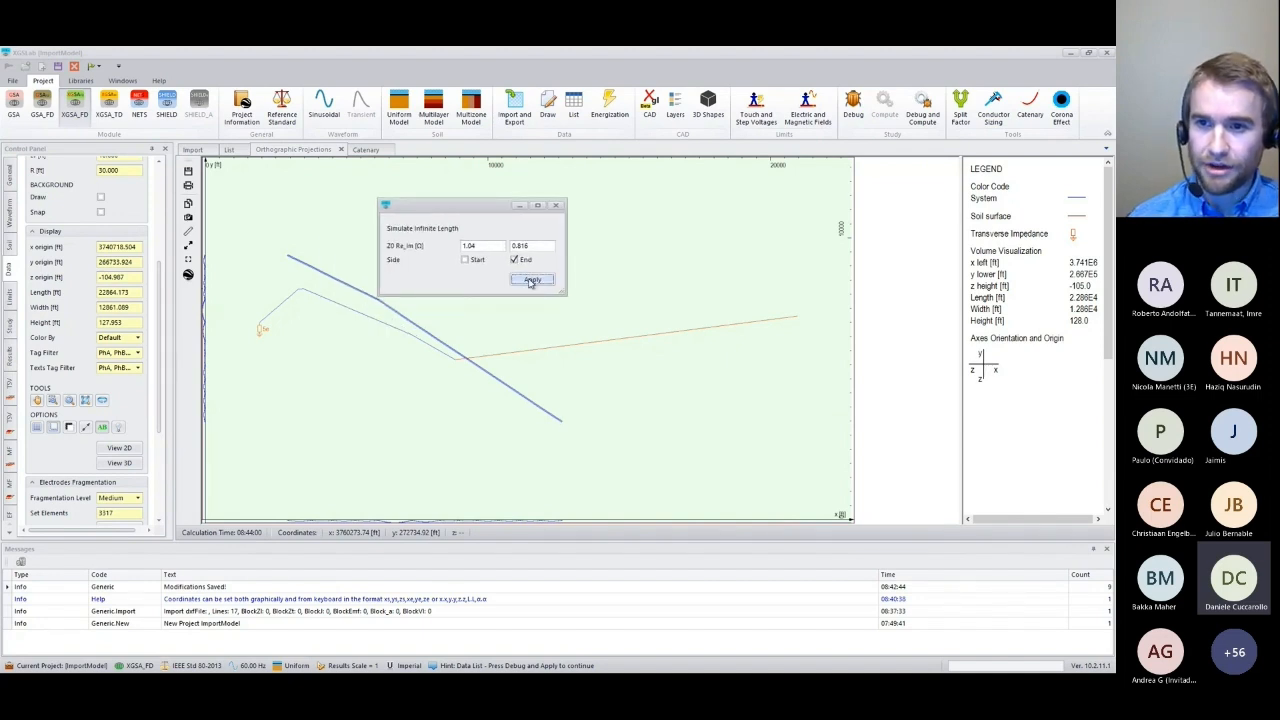
Debug and compute the complete model and open the Distributions results.
{"action": "left_click", "coordinate": [925, 115]}
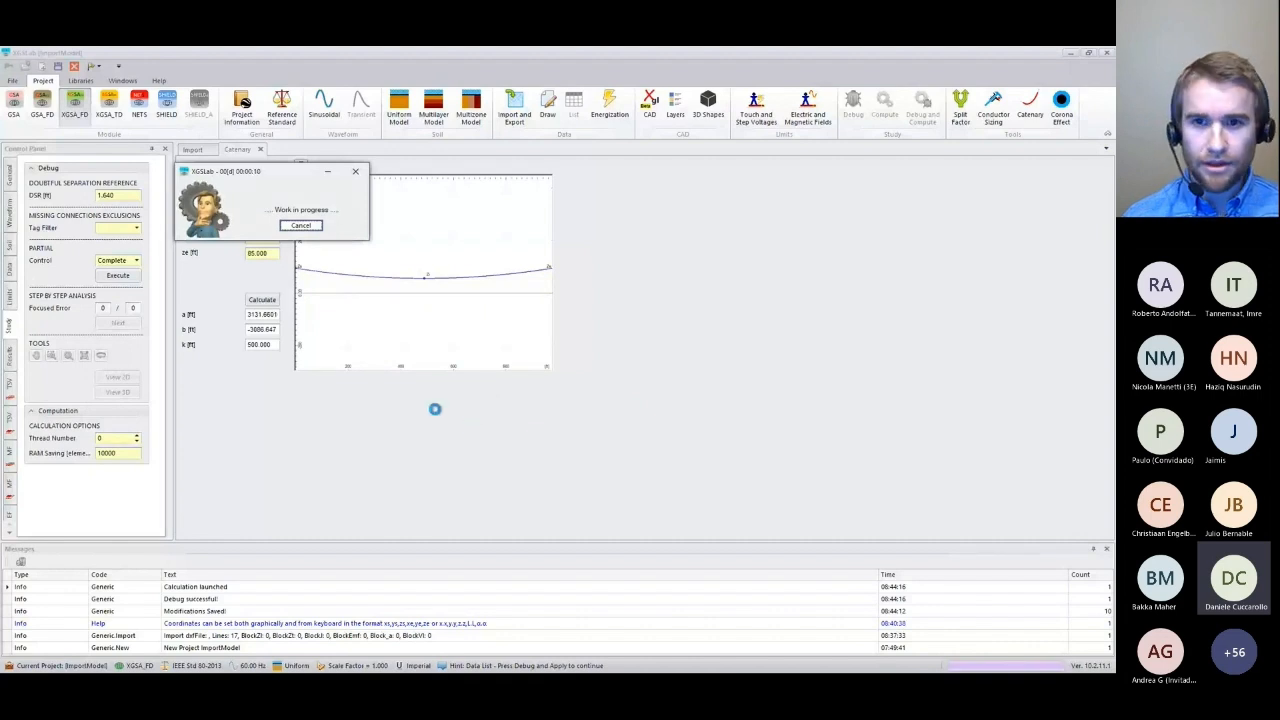
{"action": "left_click", "coordinate": [307, 227]}
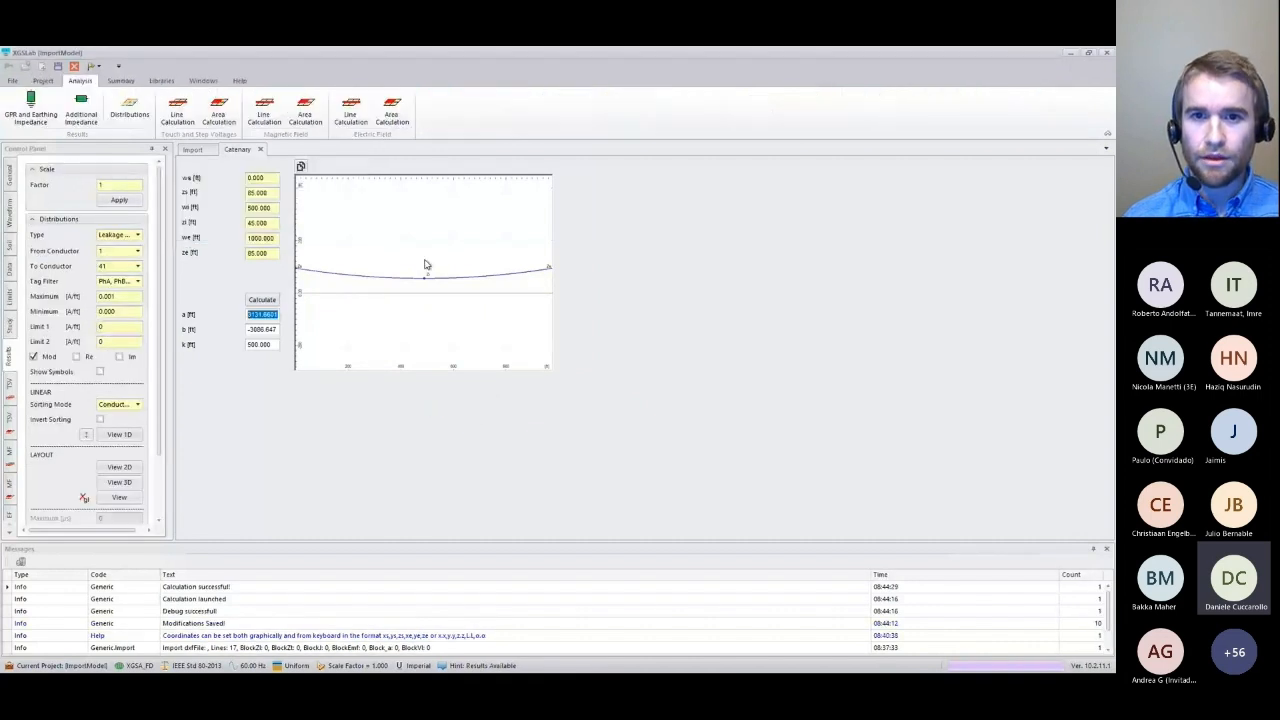
{"action": "left_click", "coordinate": [143, 114]}
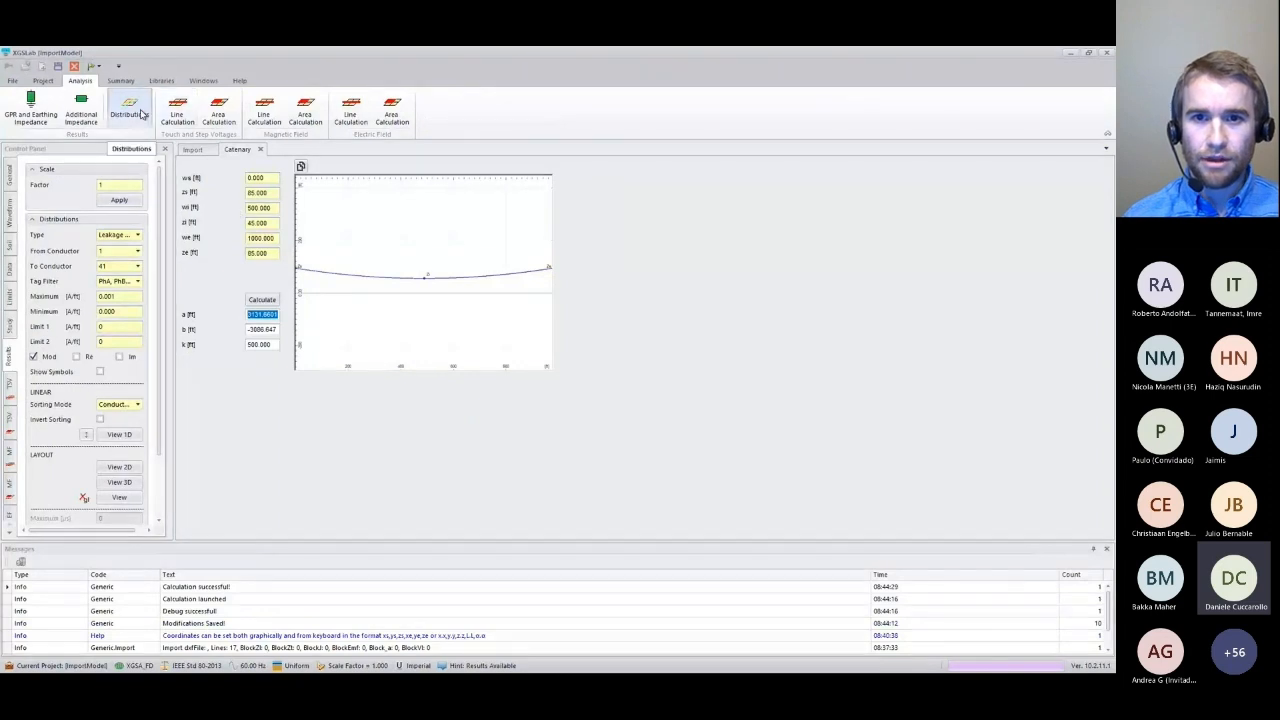
Set the distribution type to Potential, filter to the Pipeline tag only, and plot the 1D distribution.
{"action": "left_click", "coordinate": [138, 235]}
{"action": "left_click", "coordinate": [130, 266]}
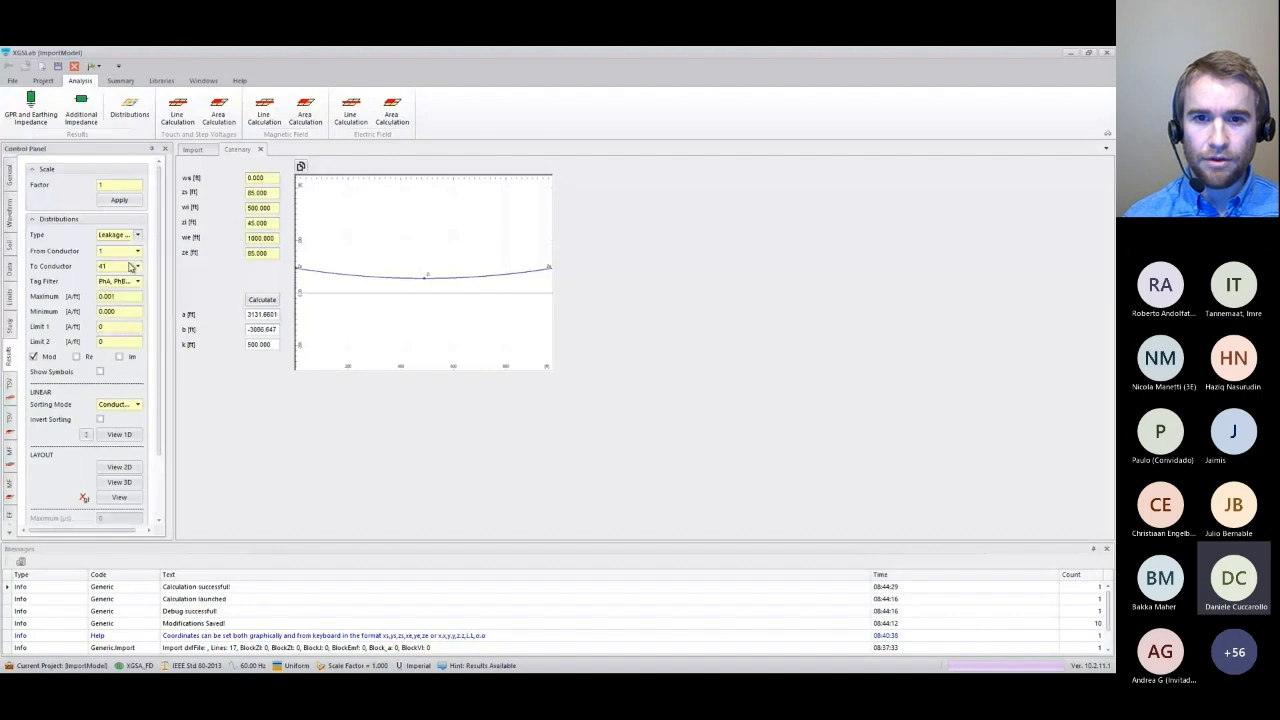
{"action": "left_click", "coordinate": [124, 281]}
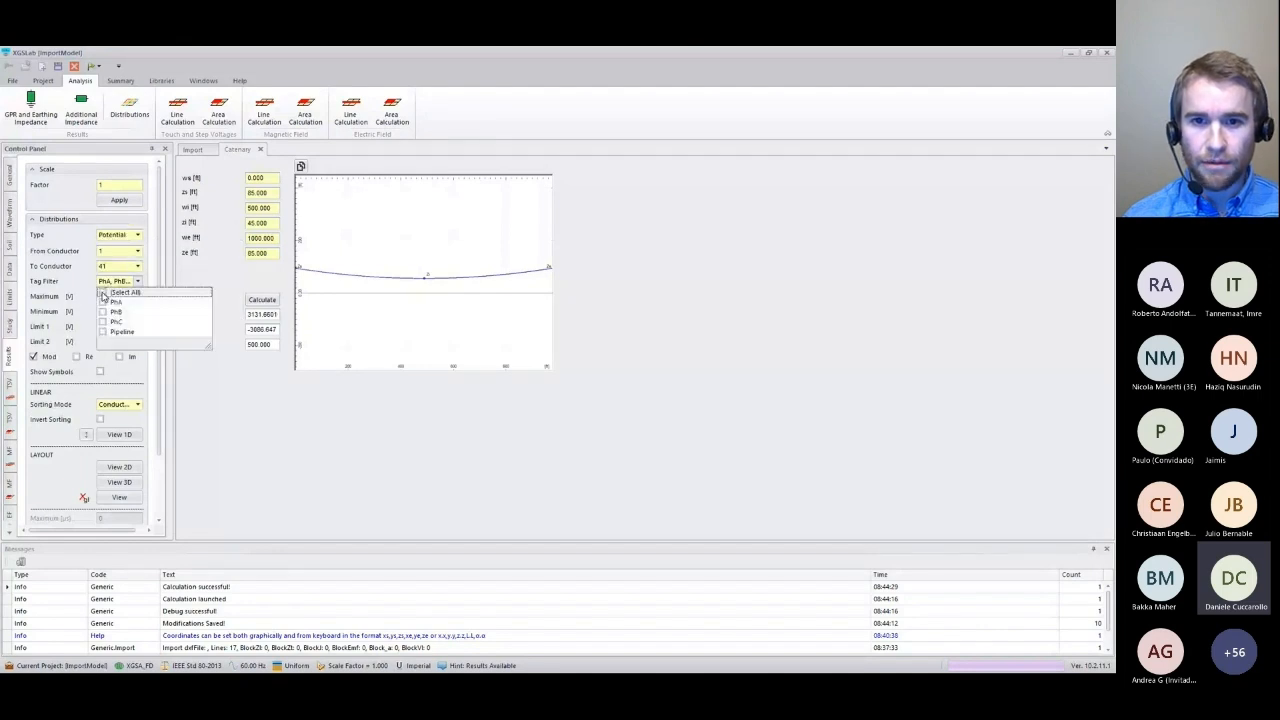
{"action": "left_click", "coordinate": [103, 332]}
{"action": "left_click", "coordinate": [56, 437]}
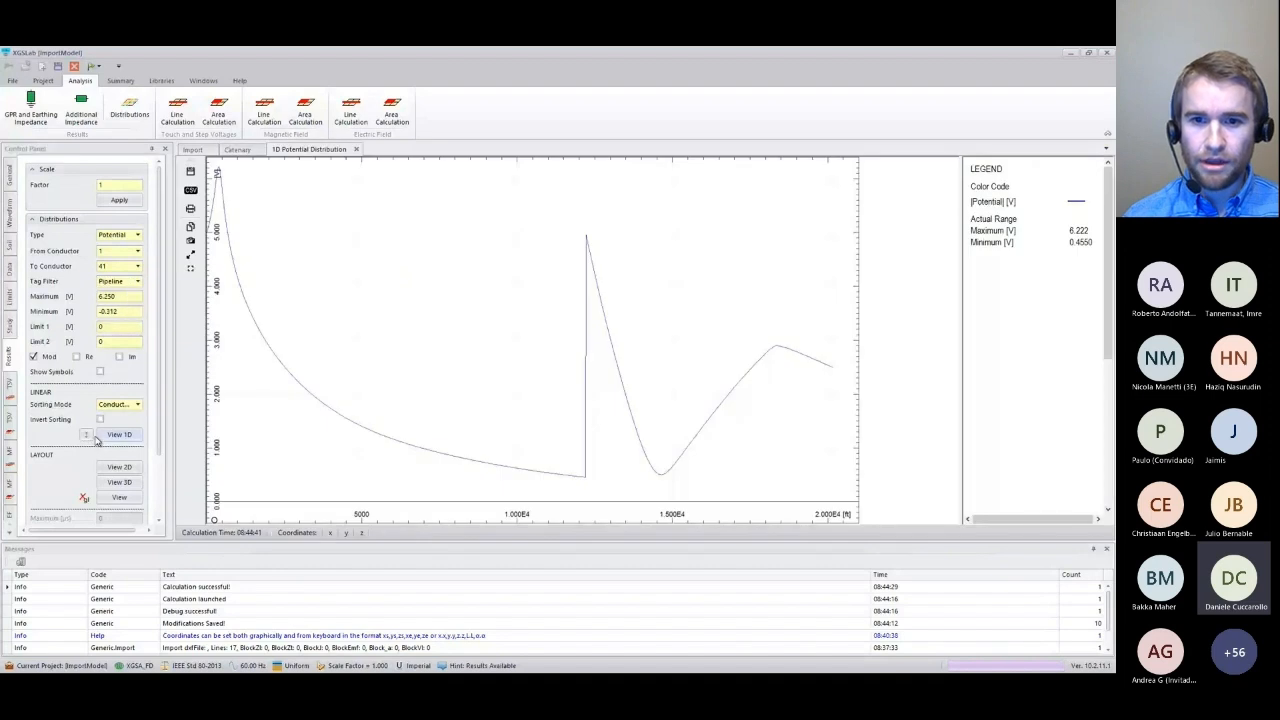
Set the sorting mode to Consecutive and plot the pipeline's potential distribution in 1D and 2D.
{"action": "left_click", "coordinate": [120, 404]}
{"action": "left_click", "coordinate": [128, 429]}
{"action": "left_click", "coordinate": [115, 436]}
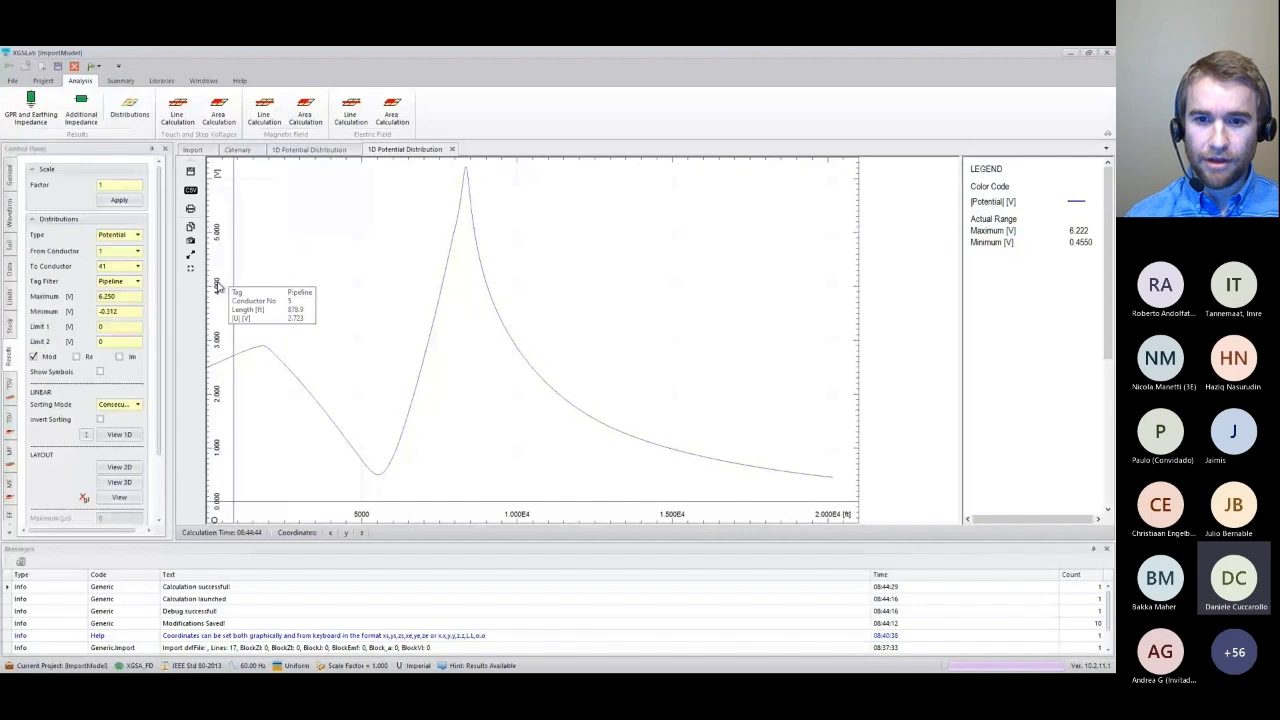
{"action": "left_click", "coordinate": [120, 467]}
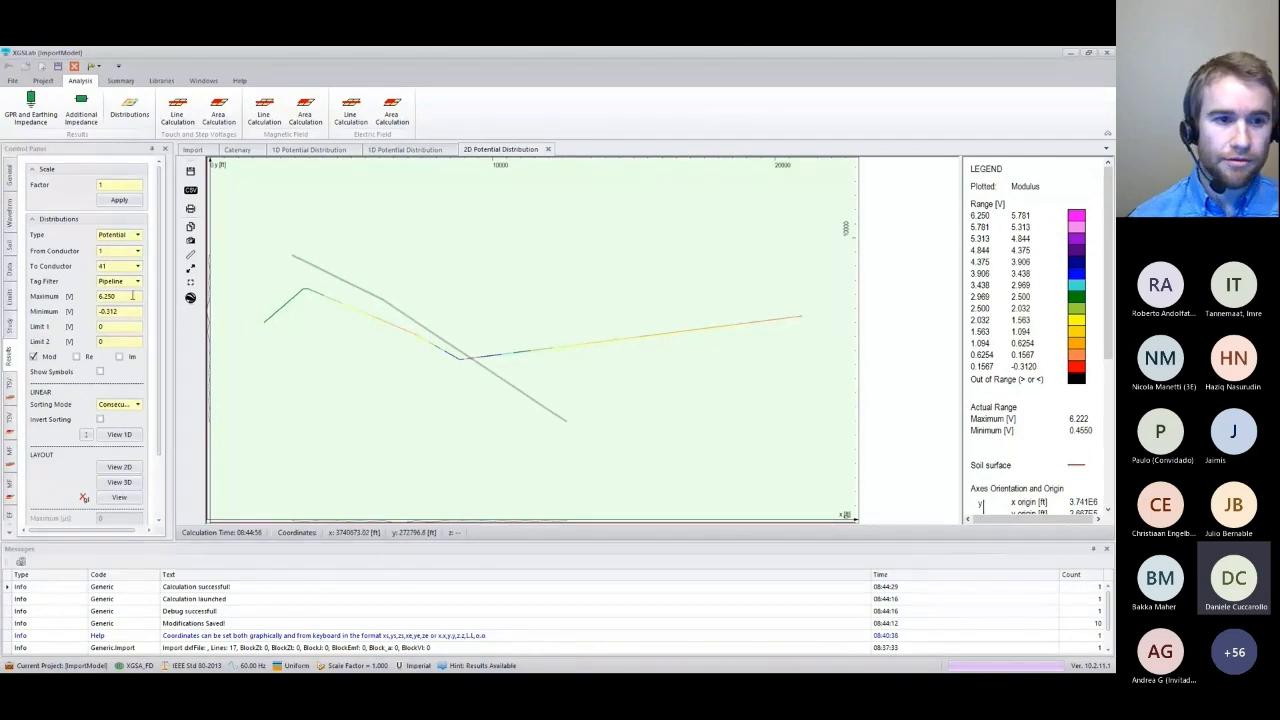
Plot the pipeline's 1D Leakage Current on Small Holidays - Superficial with a small holidays diameter of 0.39 in.
{"action": "left_click", "coordinate": [138, 235]}
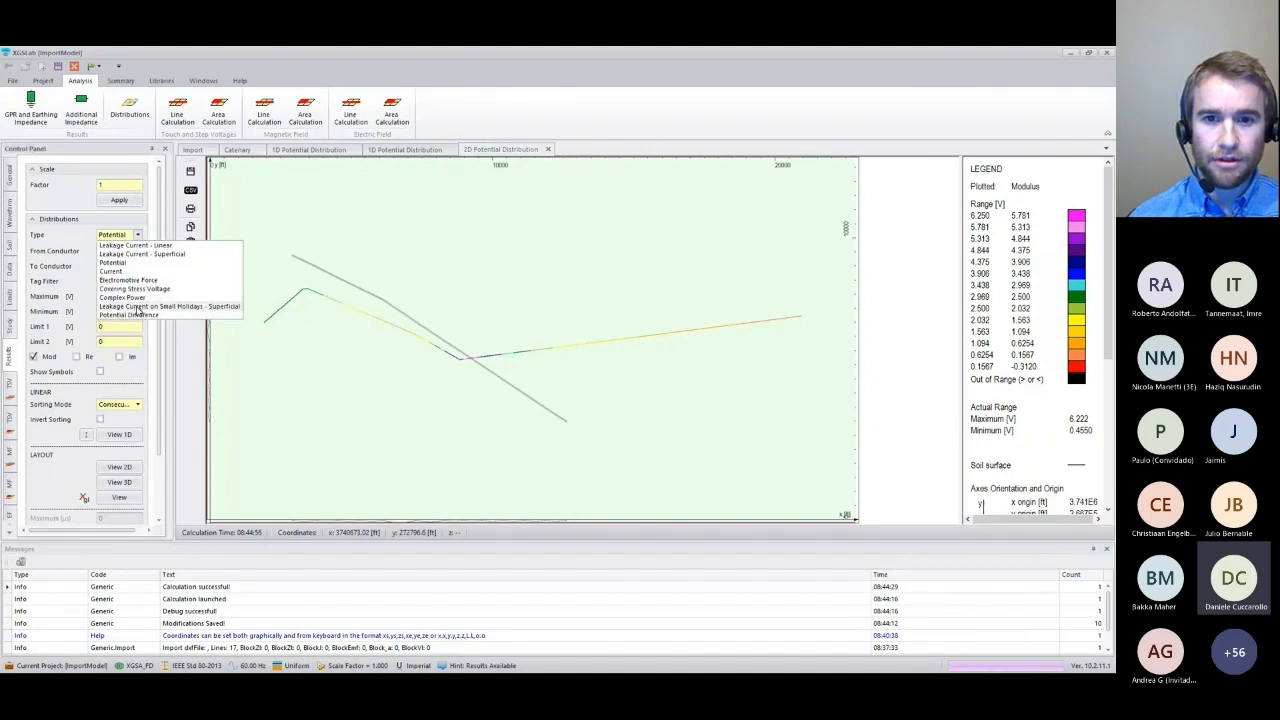
{"action": "left_click", "coordinate": [130, 307]}
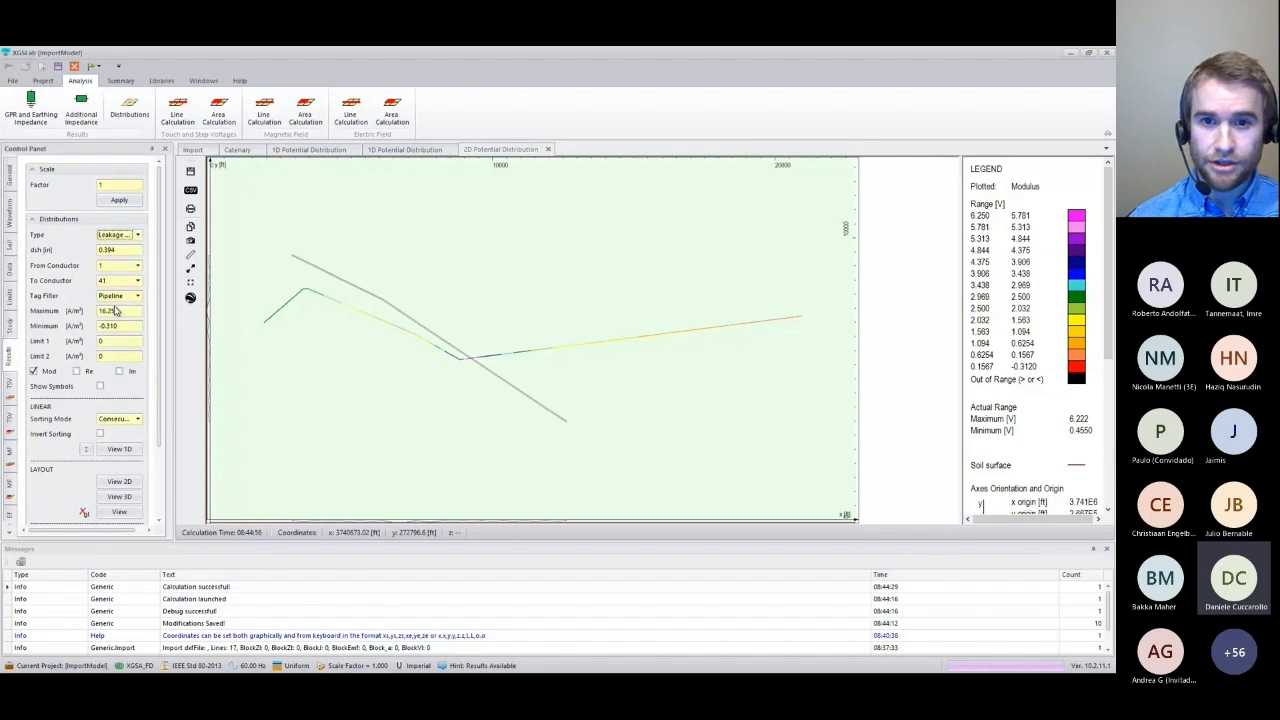
{"action": "double_click", "coordinate": [122, 250]}
{"action": "type", "text": "."}
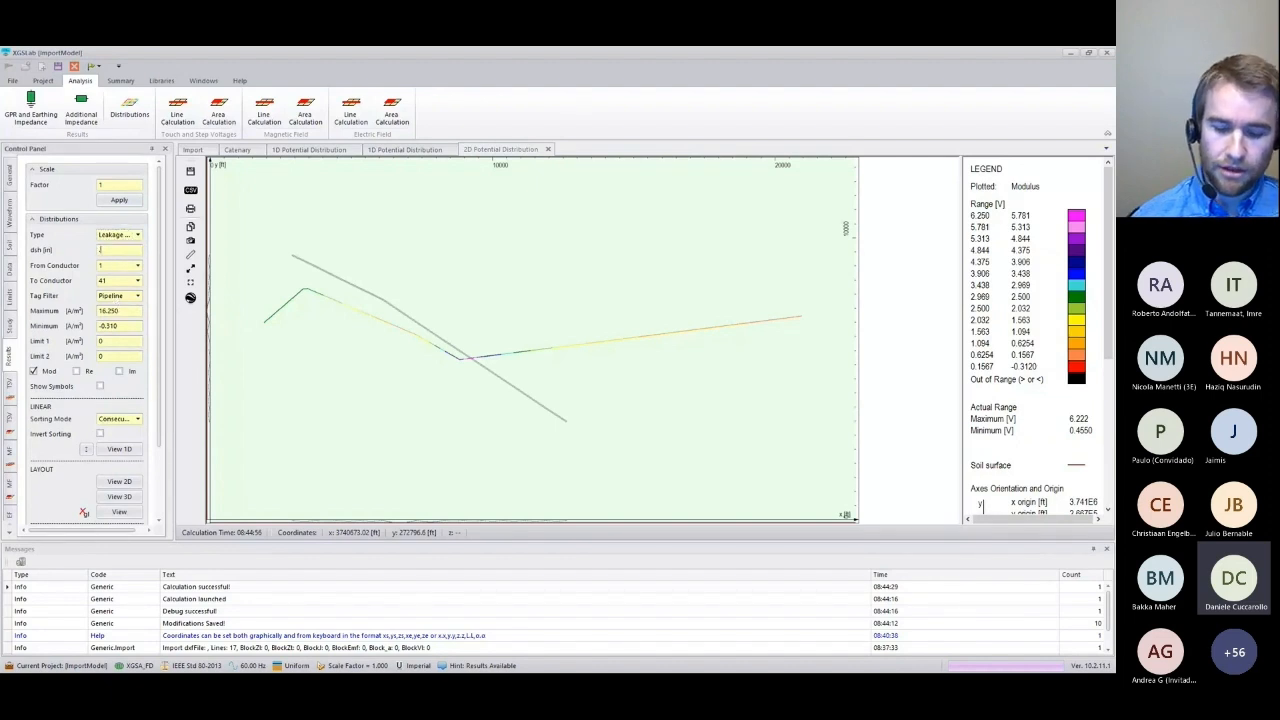
{"action": "type", "text": "38"}
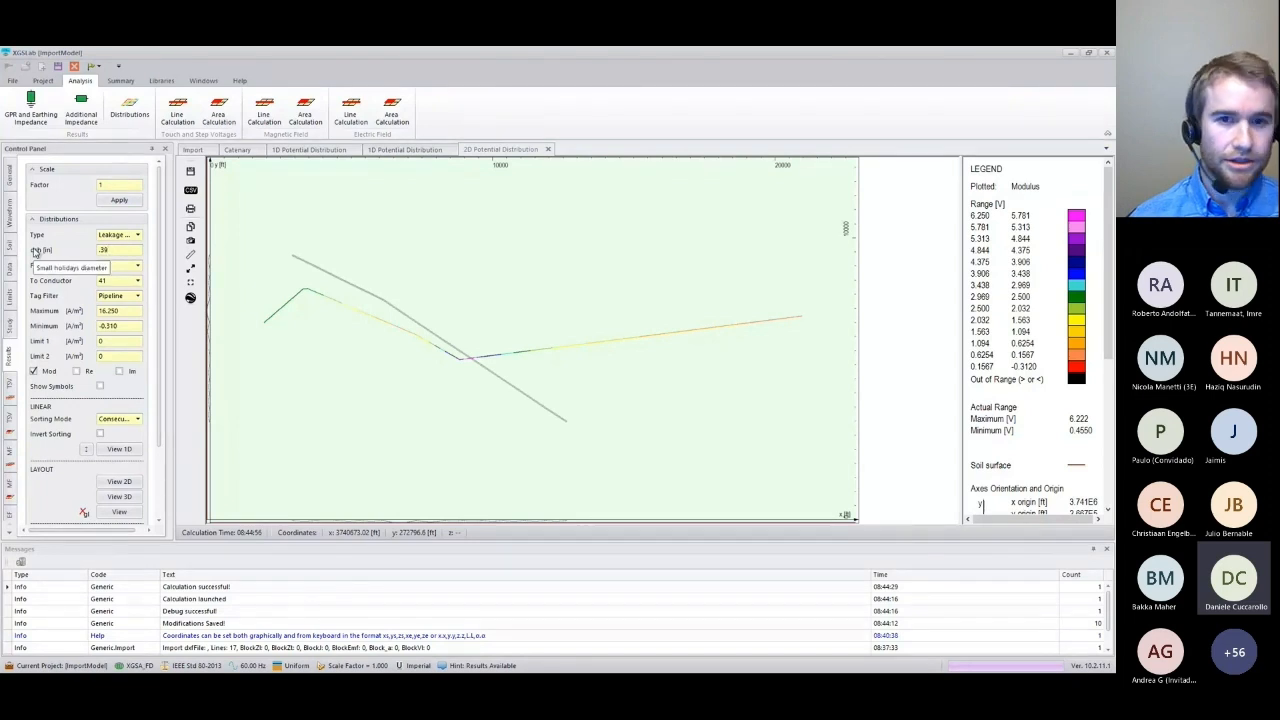
{"action": "left_click", "coordinate": [118, 450]}
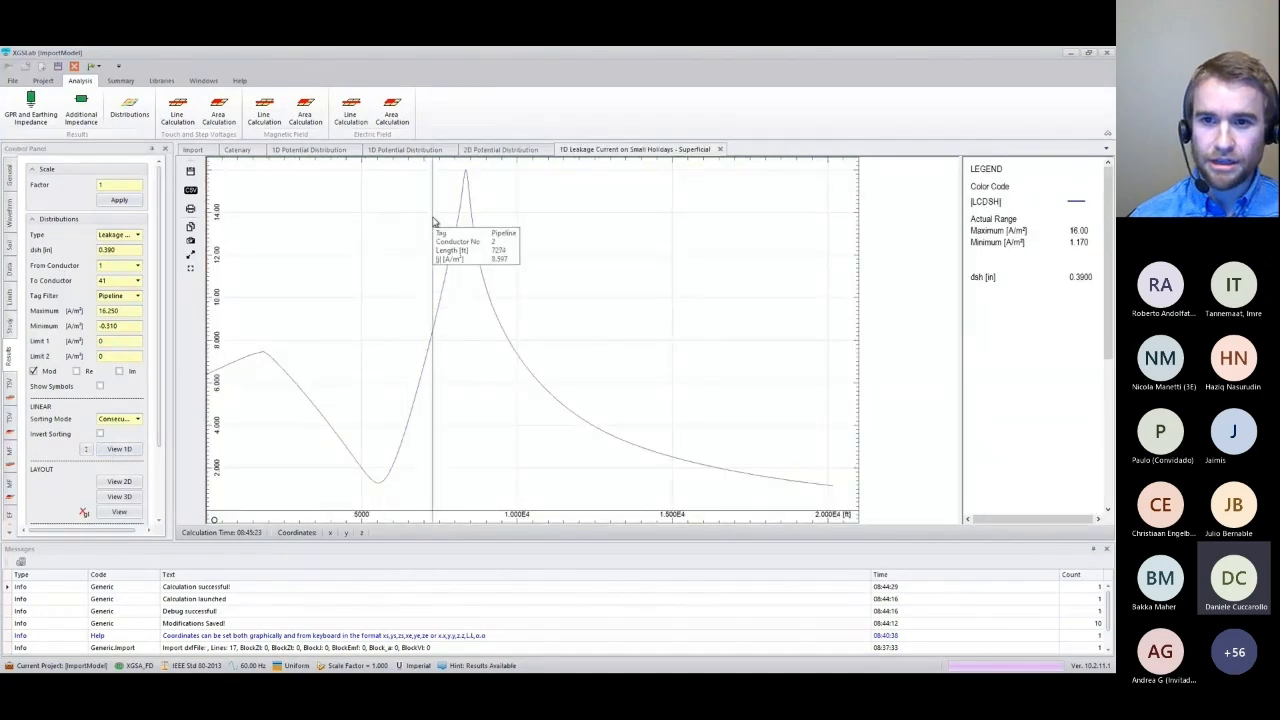
Set Limit 1 to 30 and Limit 2 to 10 A/m², and replot the 1D leakage current on small holidays.
{"action": "double_click", "coordinate": [124, 345]}
{"action": "type", "text": "30"}
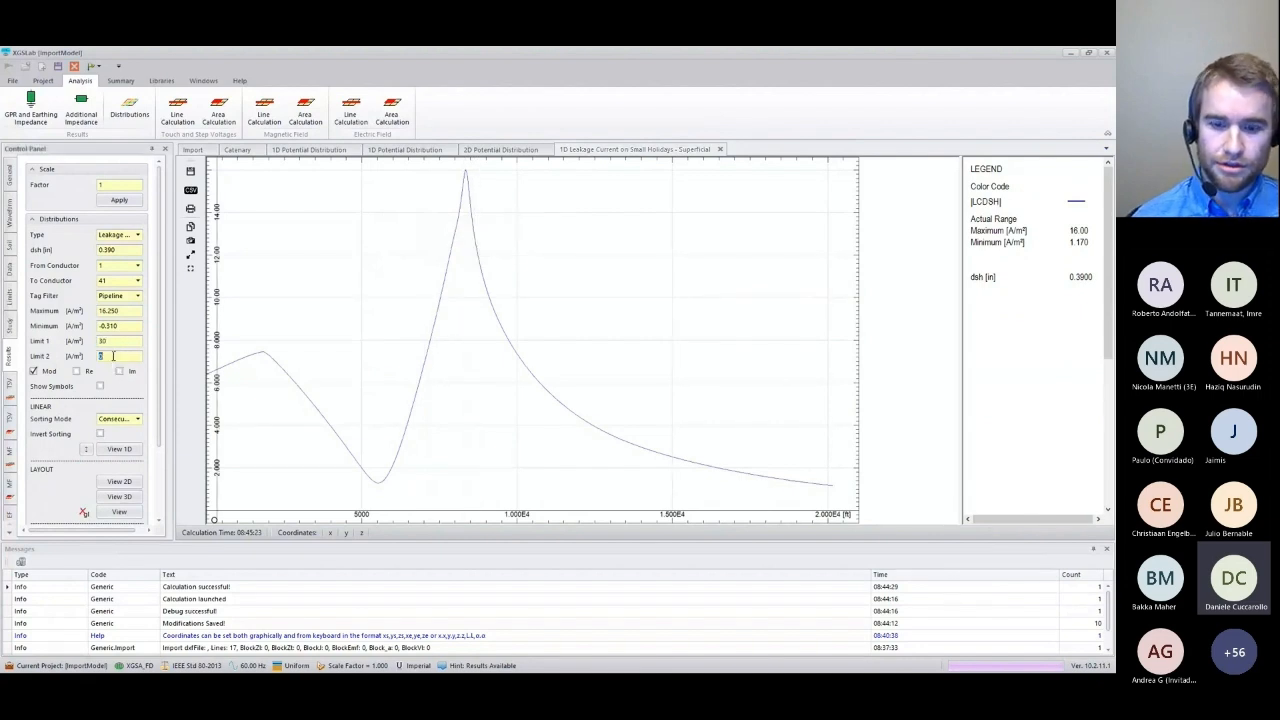
{"action": "type", "text": "15"}
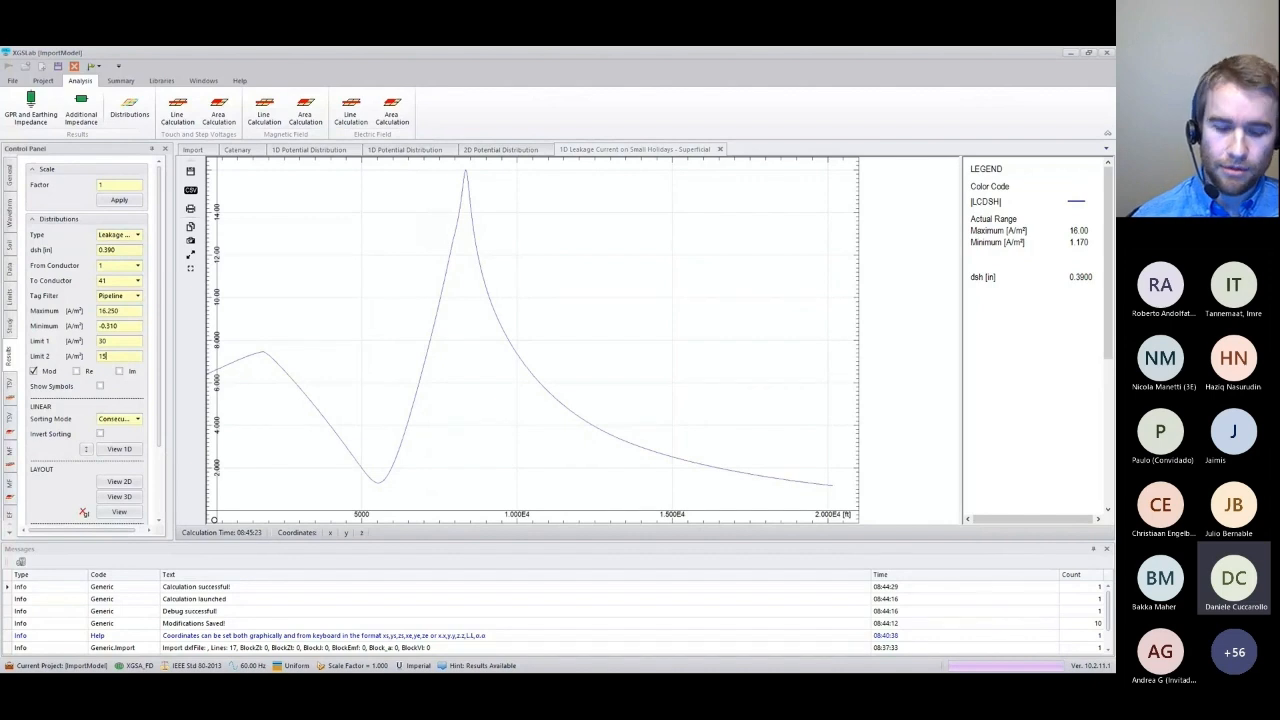
{"action": "key", "text": "BackSpace"}
{"action": "type", "text": "0"}
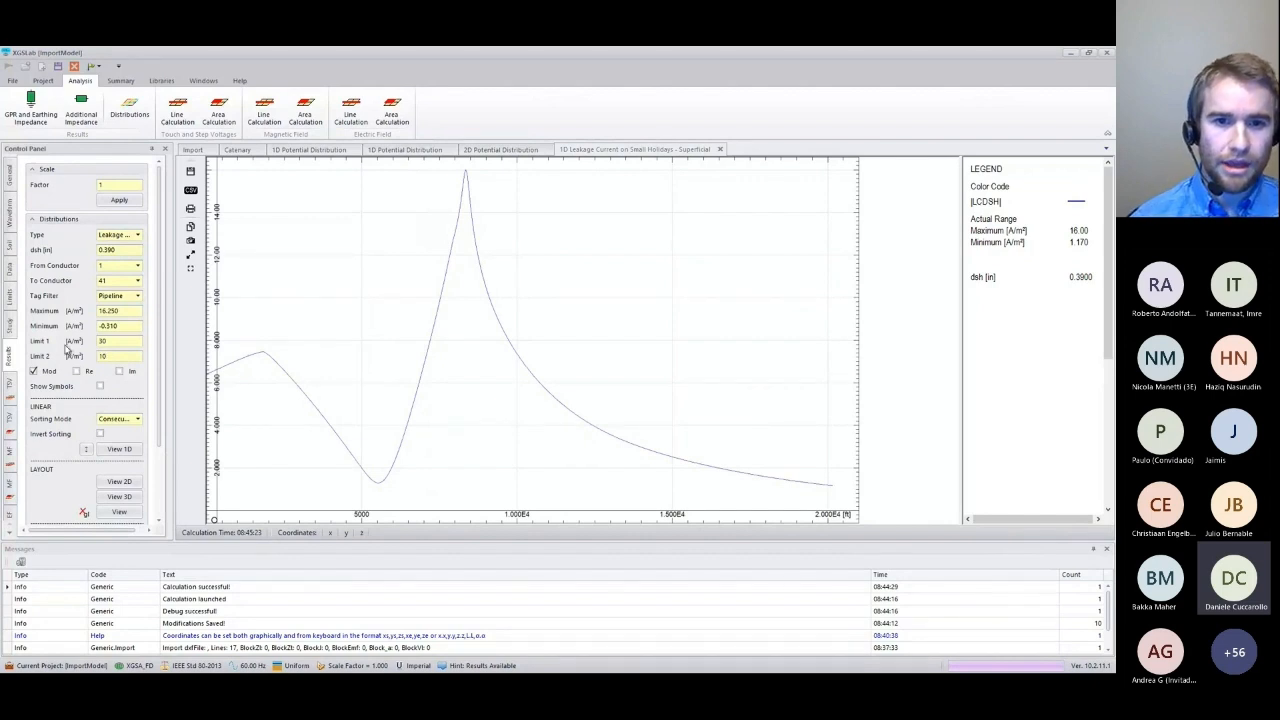
{"action": "left_click", "coordinate": [119, 449]}
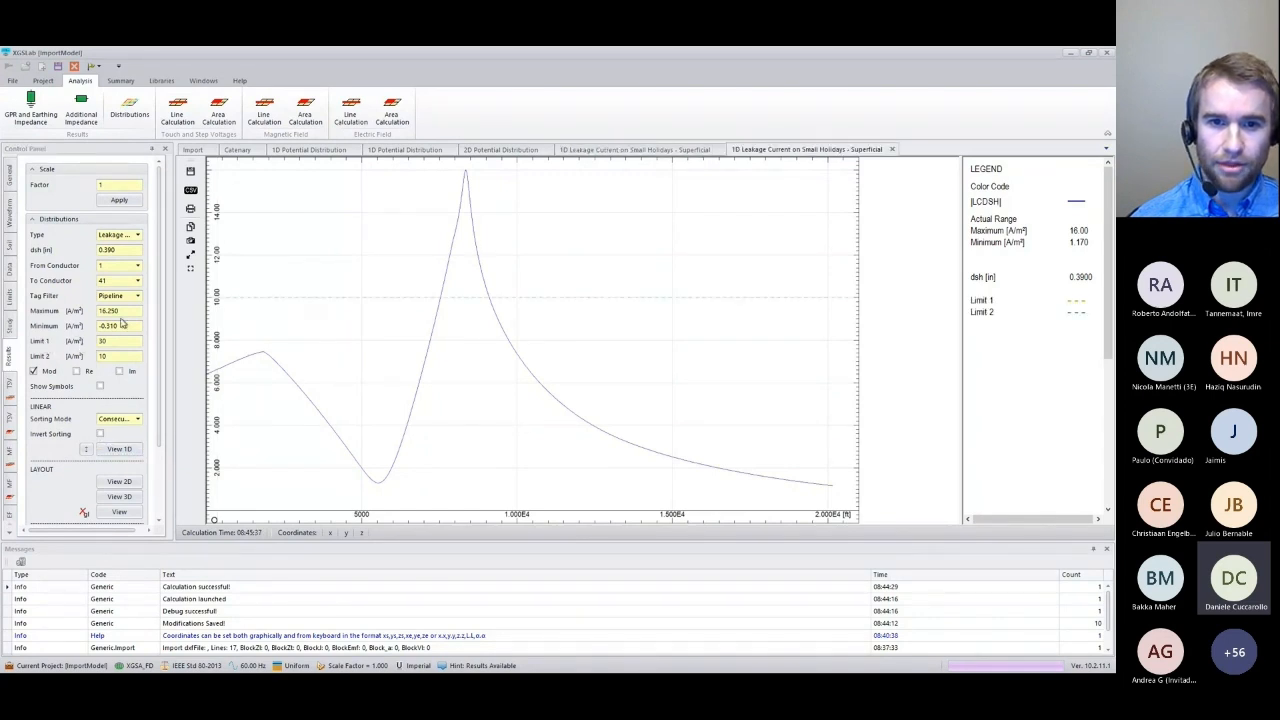
Raise the plot's maximum to 35 A/m² and redraw the 1D leakage current with both limits.
{"action": "double_click", "coordinate": [129, 312]}
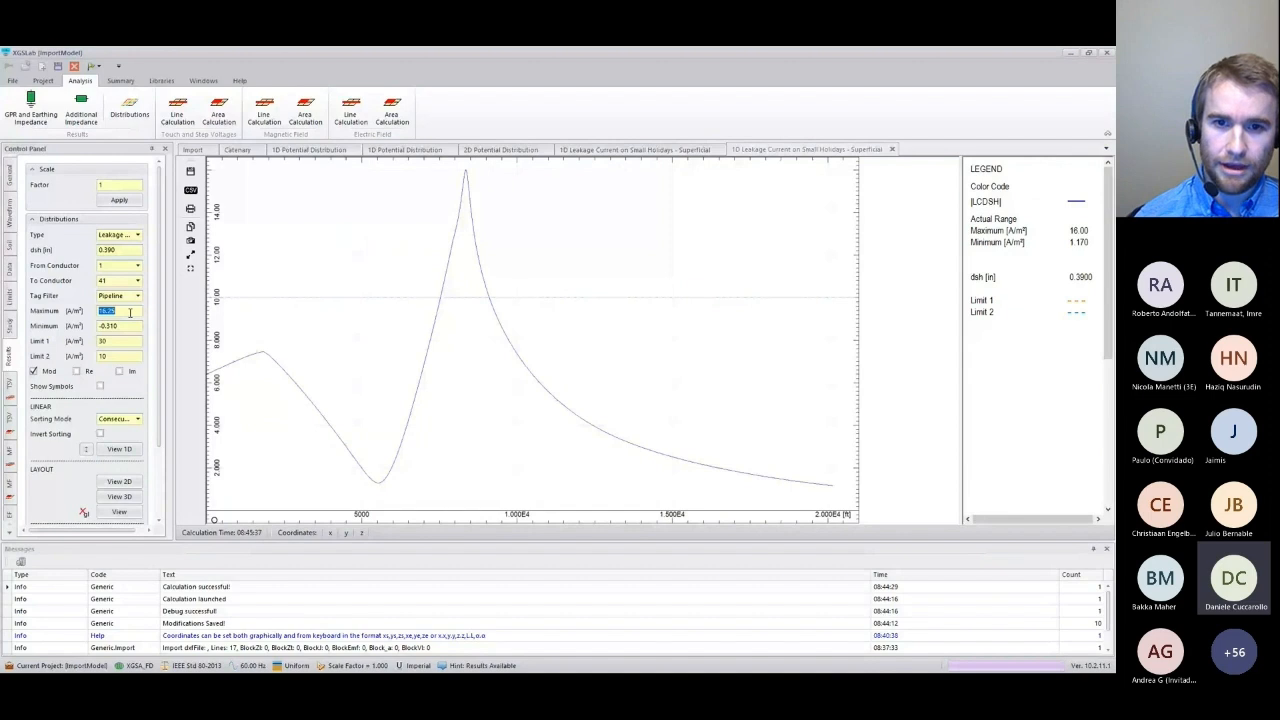
{"action": "type", "text": "35"}
{"action": "key", "text": "Return"}
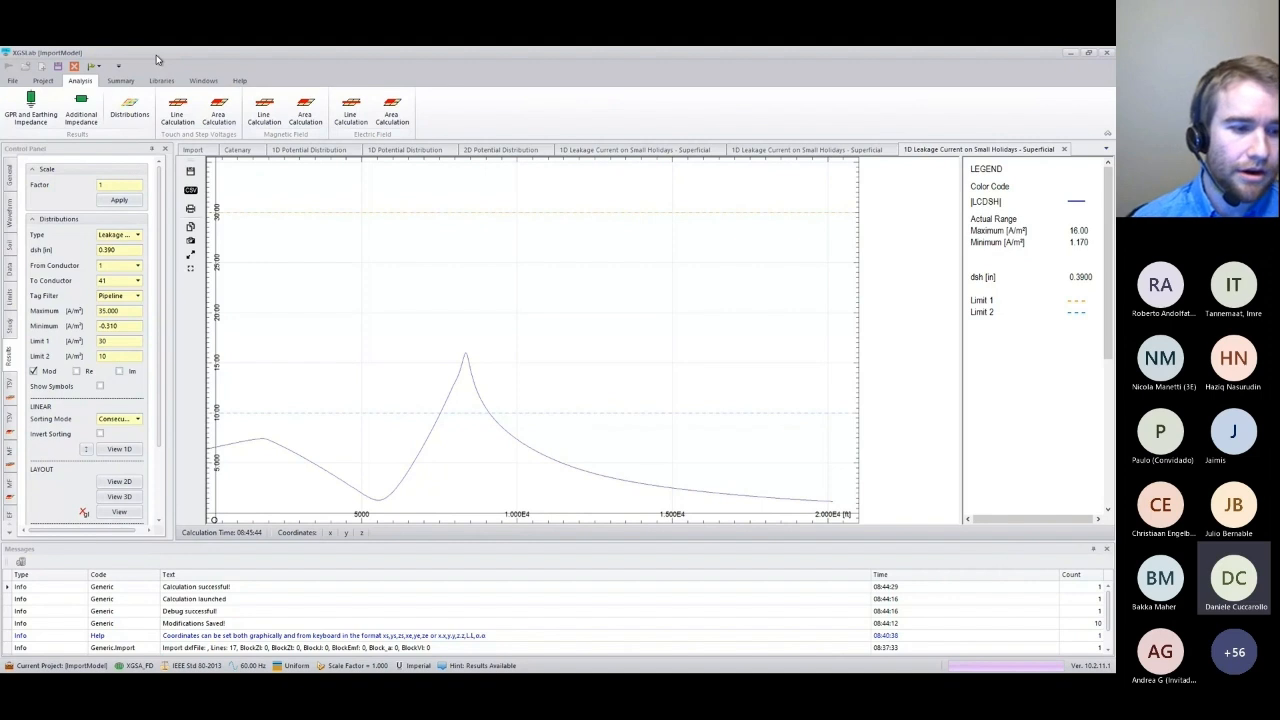
Close the ImportModel project and open the XGSA_FD Tutorial_Rail project.
{"action": "left_click", "coordinate": [75, 67]}
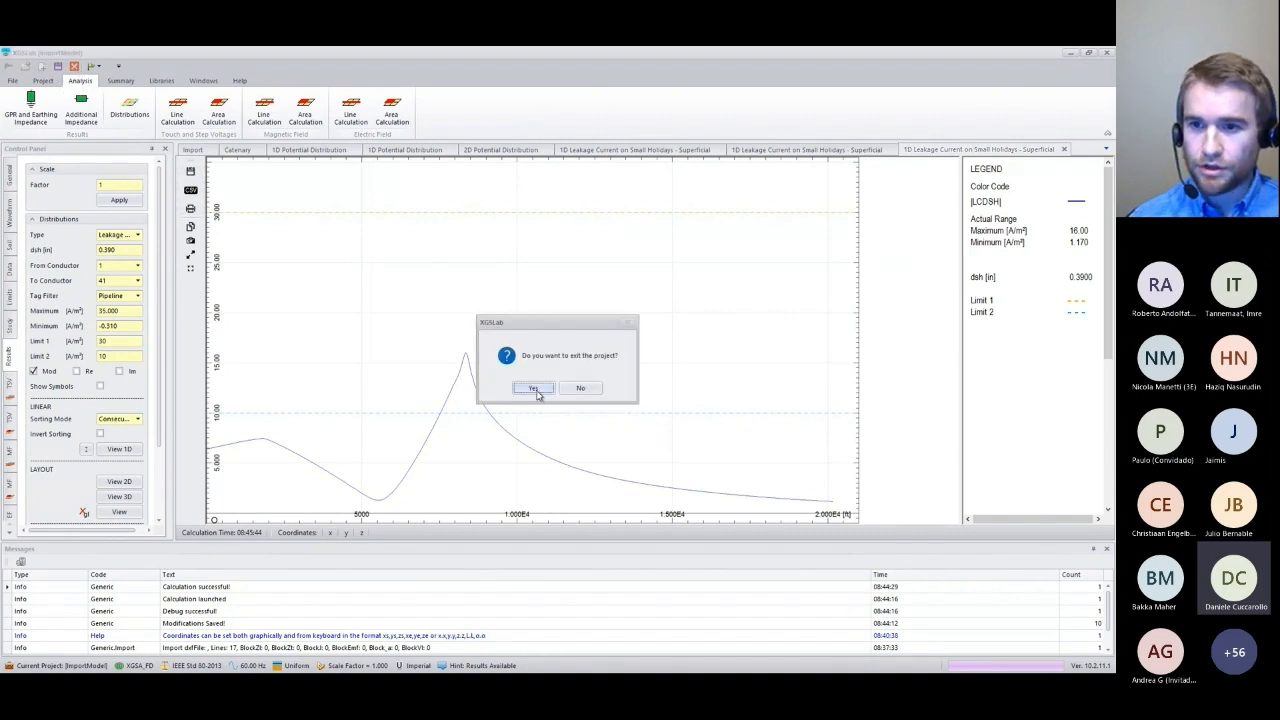
{"action": "left_click", "coordinate": [536, 393]}
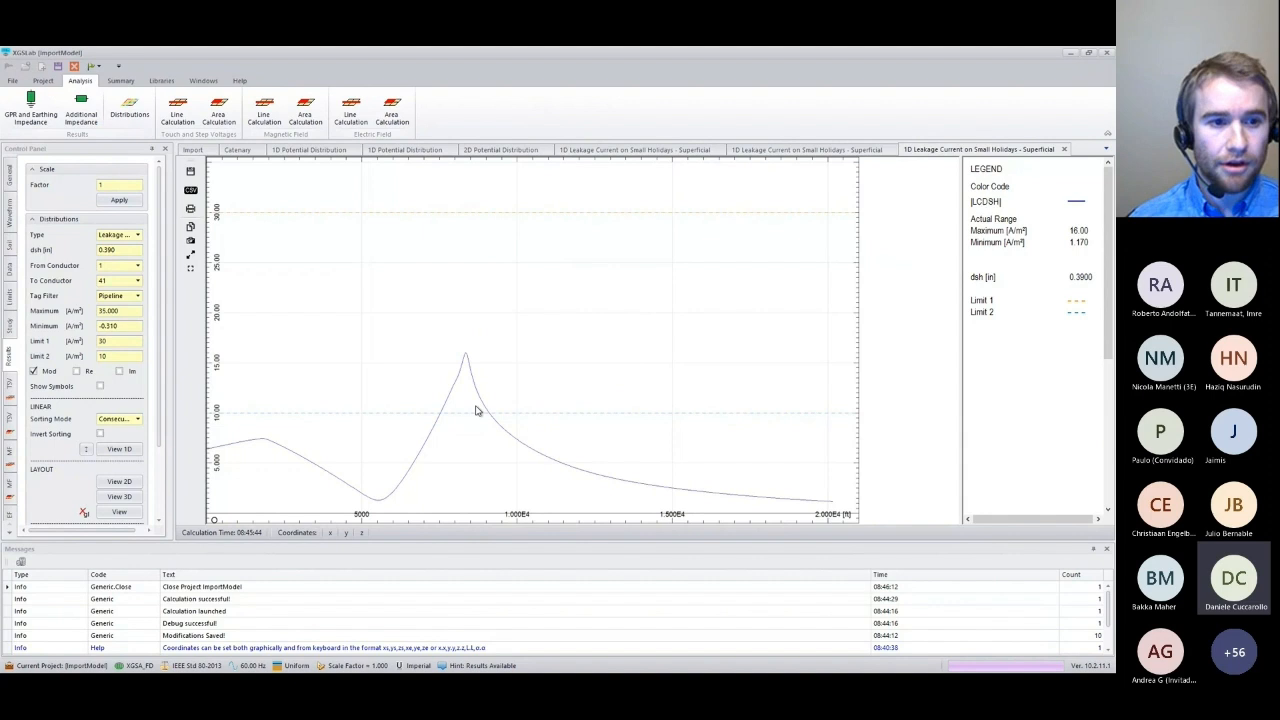
{"action": "left_click", "coordinate": [535, 388]}
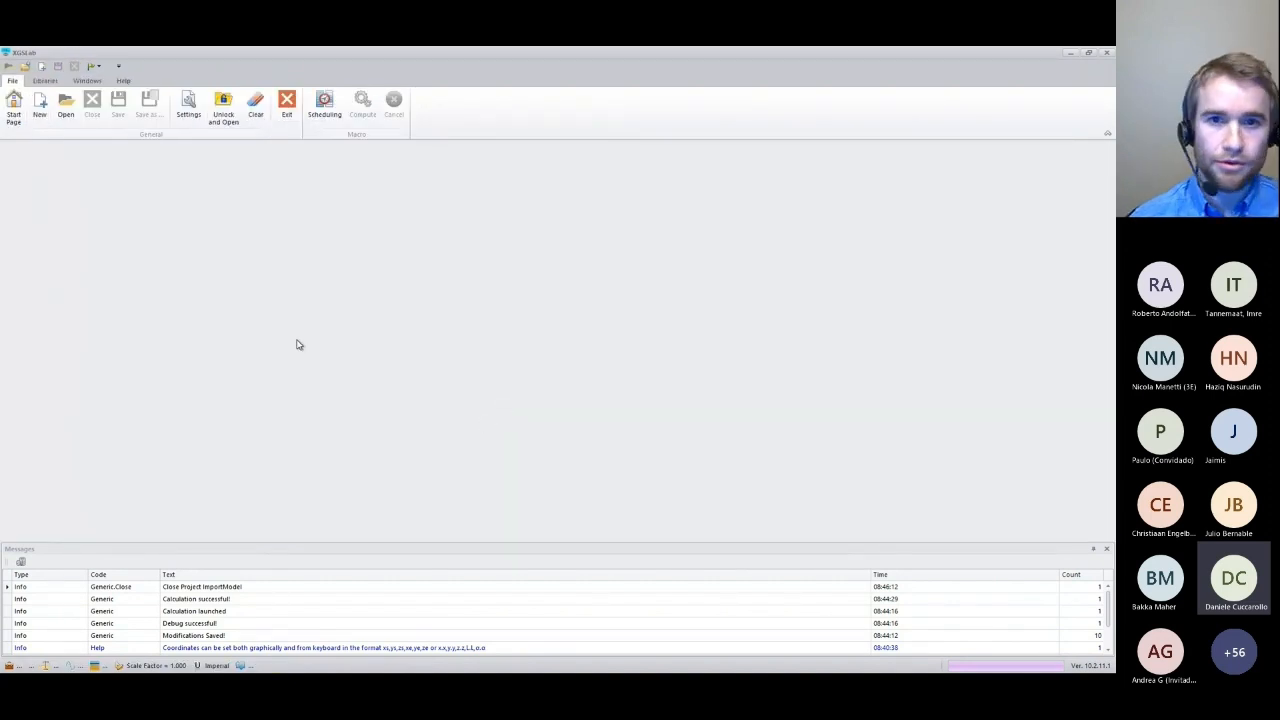
{"action": "left_click", "coordinate": [70, 104]}
{"action": "scroll", "coordinate": [465, 285], "scroll_direction": "down", "scroll_amount": 5}
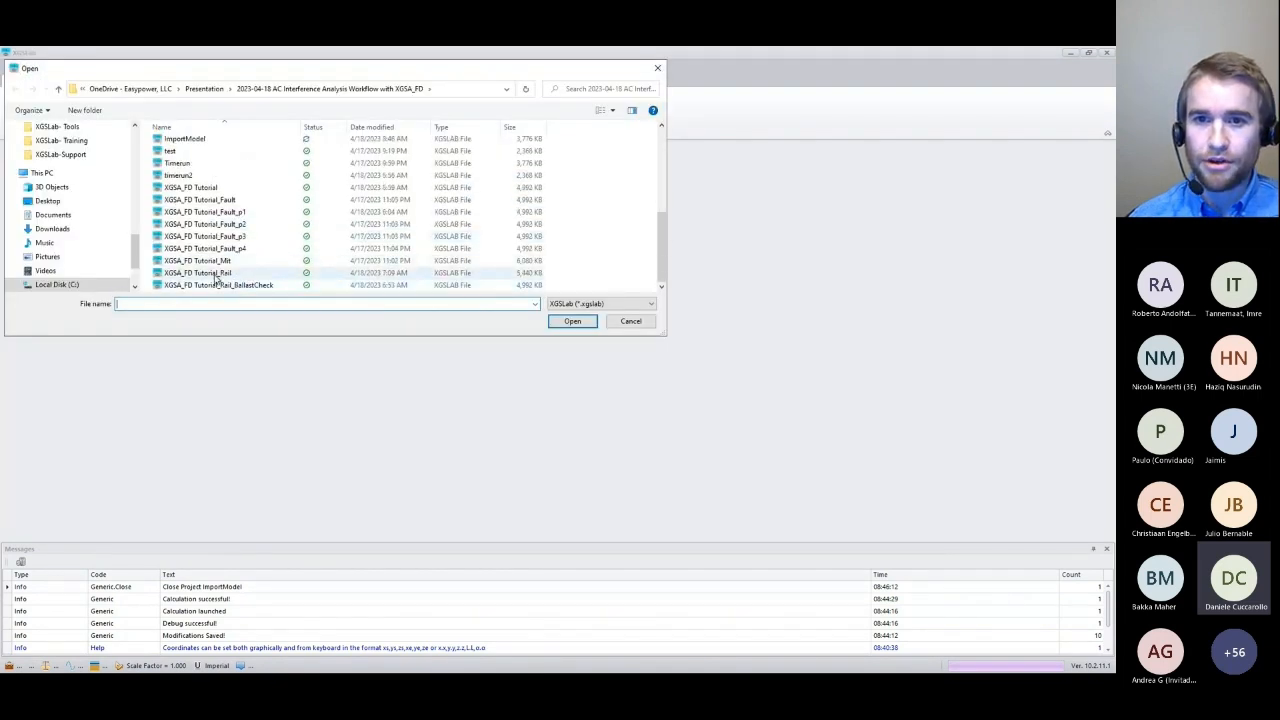
{"action": "left_click", "coordinate": [216, 279]}
{"action": "left_click", "coordinate": [572, 321]}
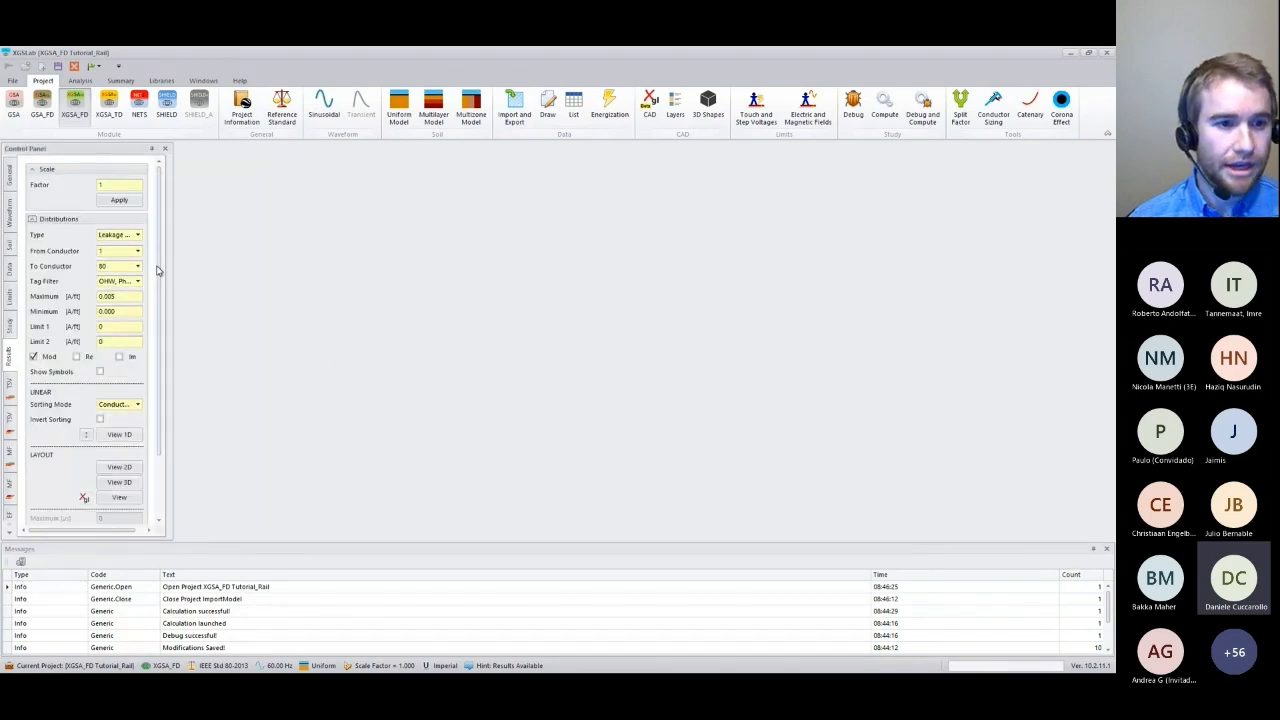
View the rail project's orthographic drawing and its dxf import layer table.
{"action": "left_click", "coordinate": [88, 82]}
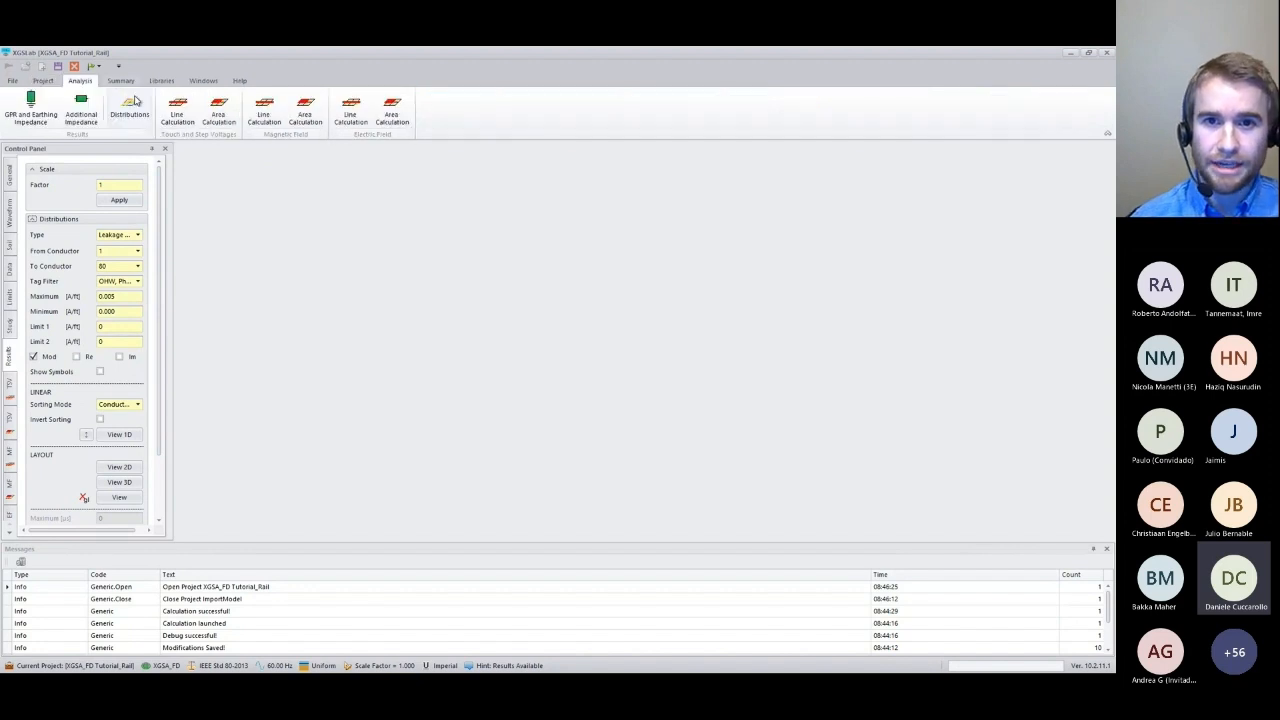
{"action": "left_click", "coordinate": [44, 81]}
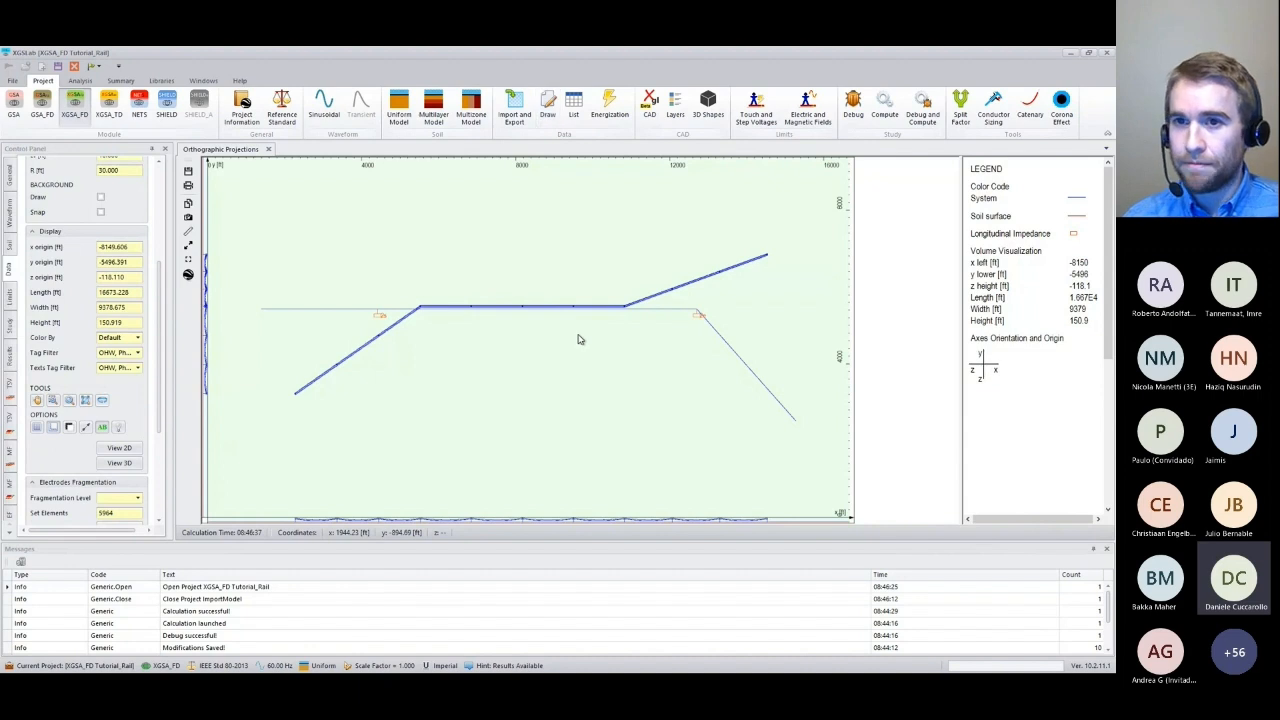
{"action": "left_click", "coordinate": [514, 106]}
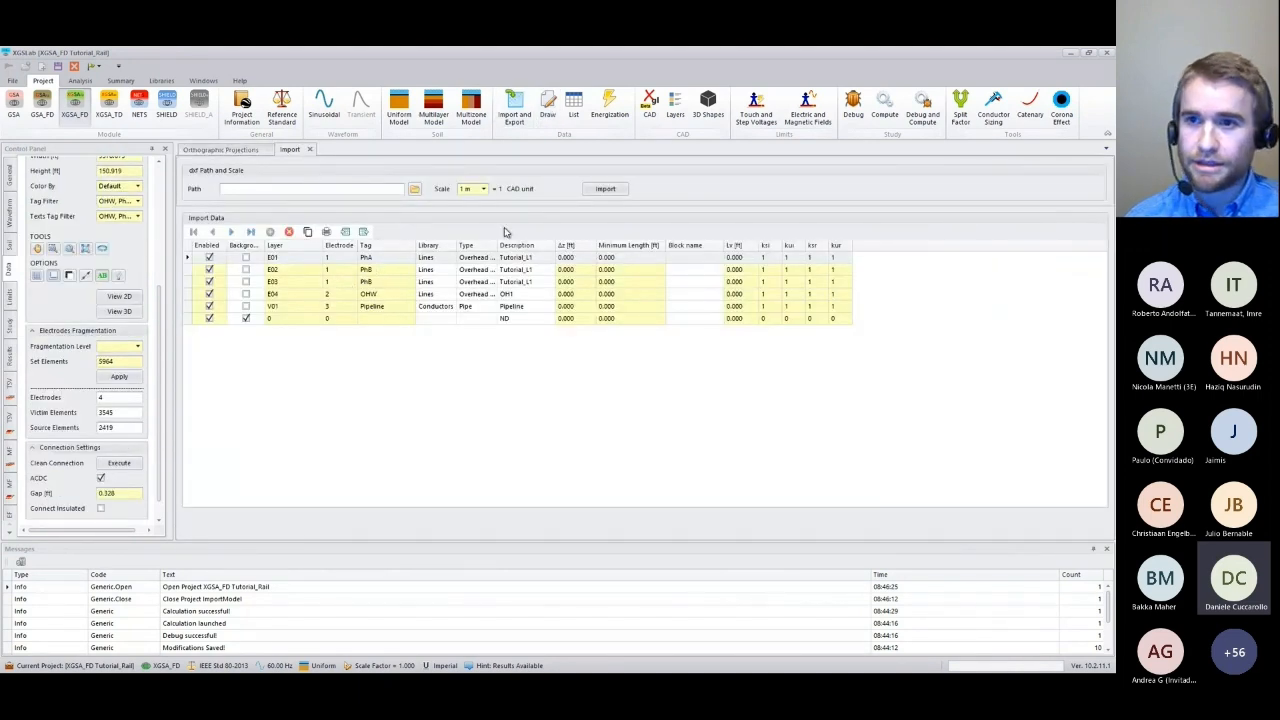
Switch to MicroStation, examine the towers, overhead conductors and pipeline of the interference drawing in 3D, and return to XGSLab.
{"action": "key", "text": "alt+Tab"}
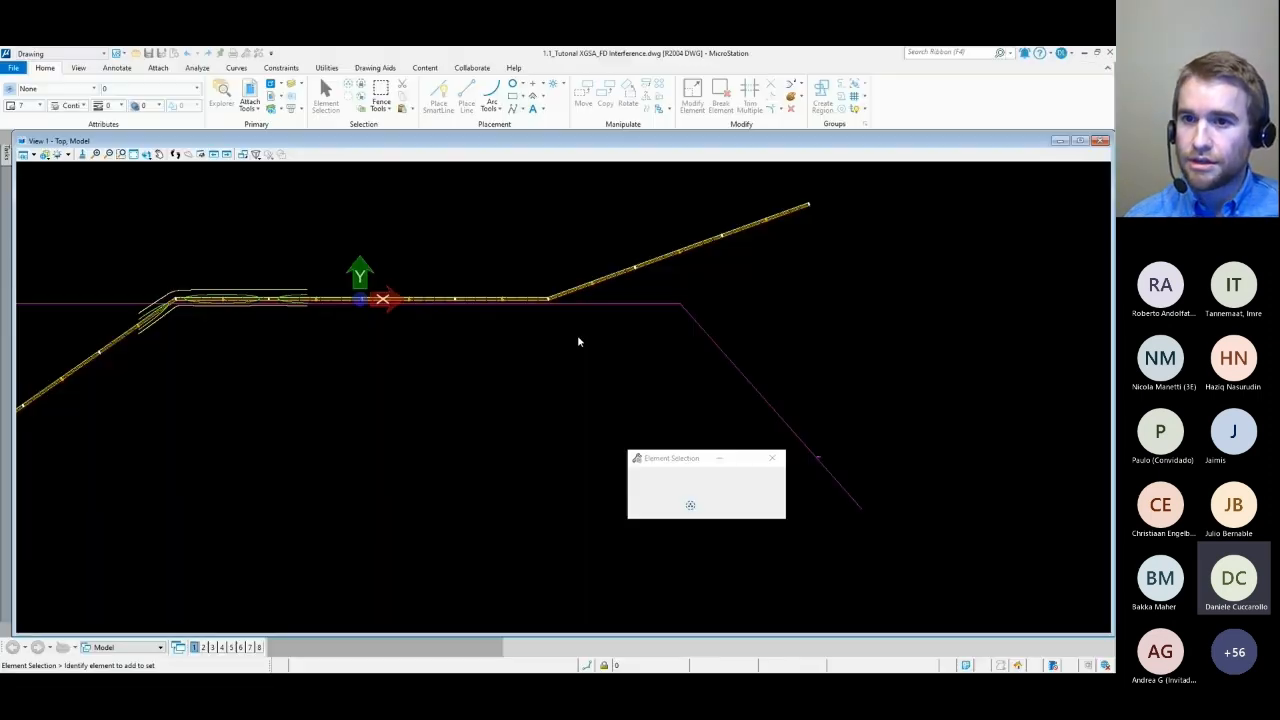
{"action": "scroll", "coordinate": [429, 286], "scroll_direction": "up", "scroll_amount": 4}
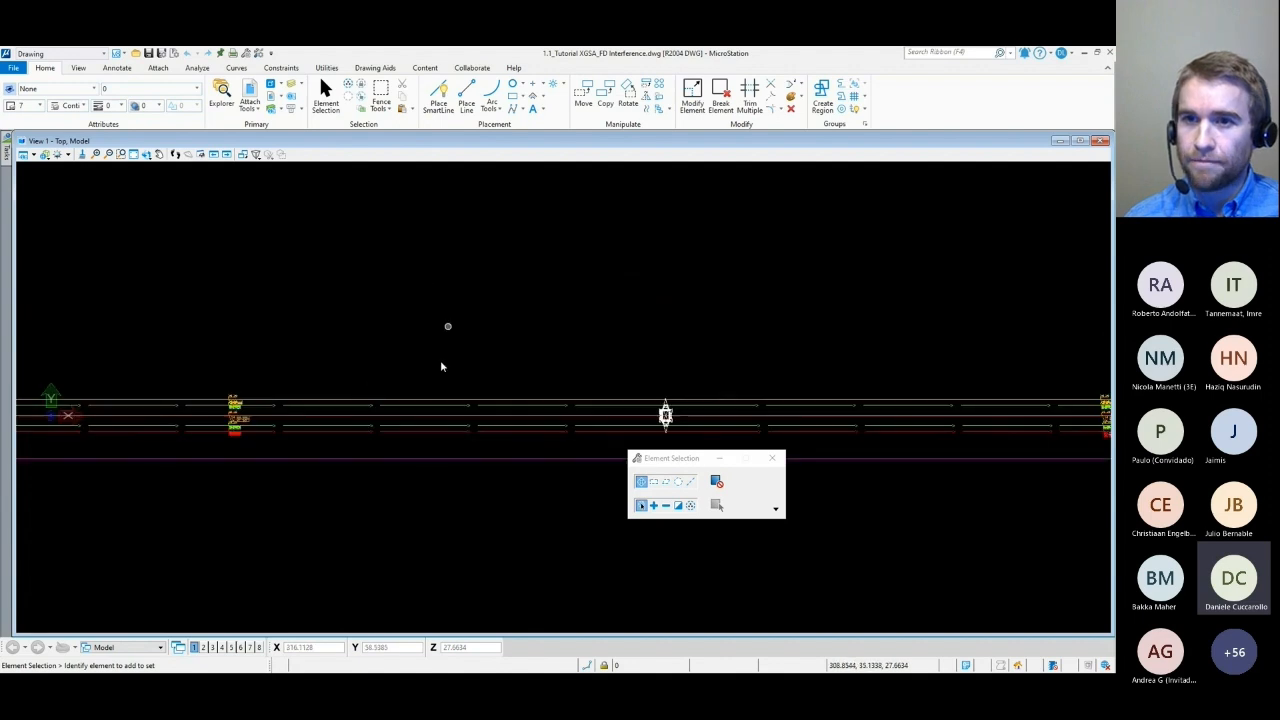
{"action": "left_click", "coordinate": [146, 154]}
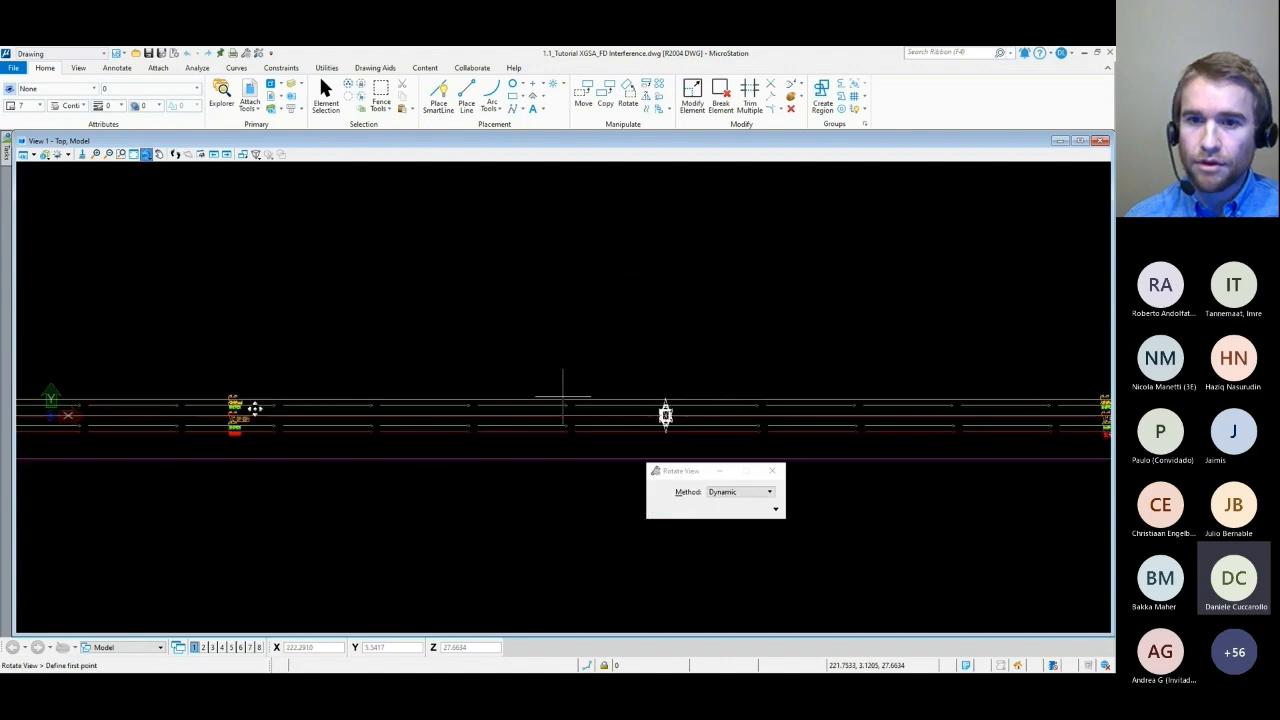
{"action": "left_click_drag", "start_coordinate": [255, 409], "coordinate": [214, 343]}
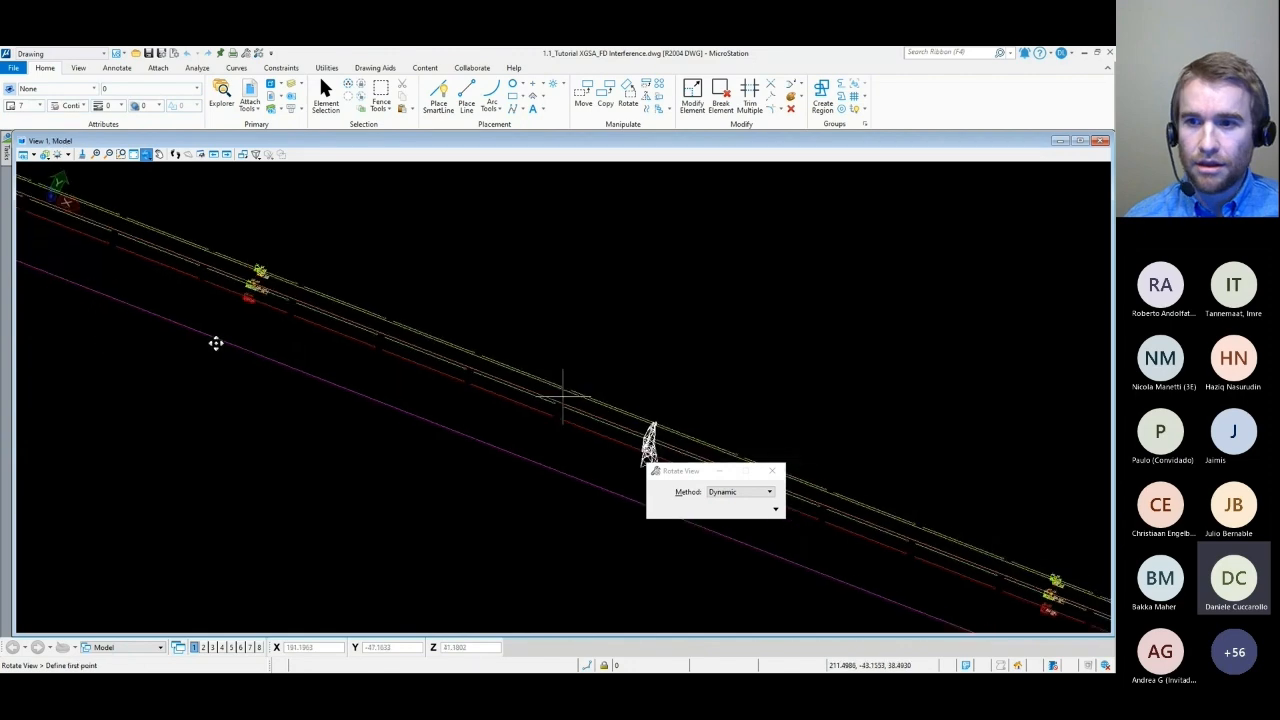
{"action": "left_click", "coordinate": [922, 457]}
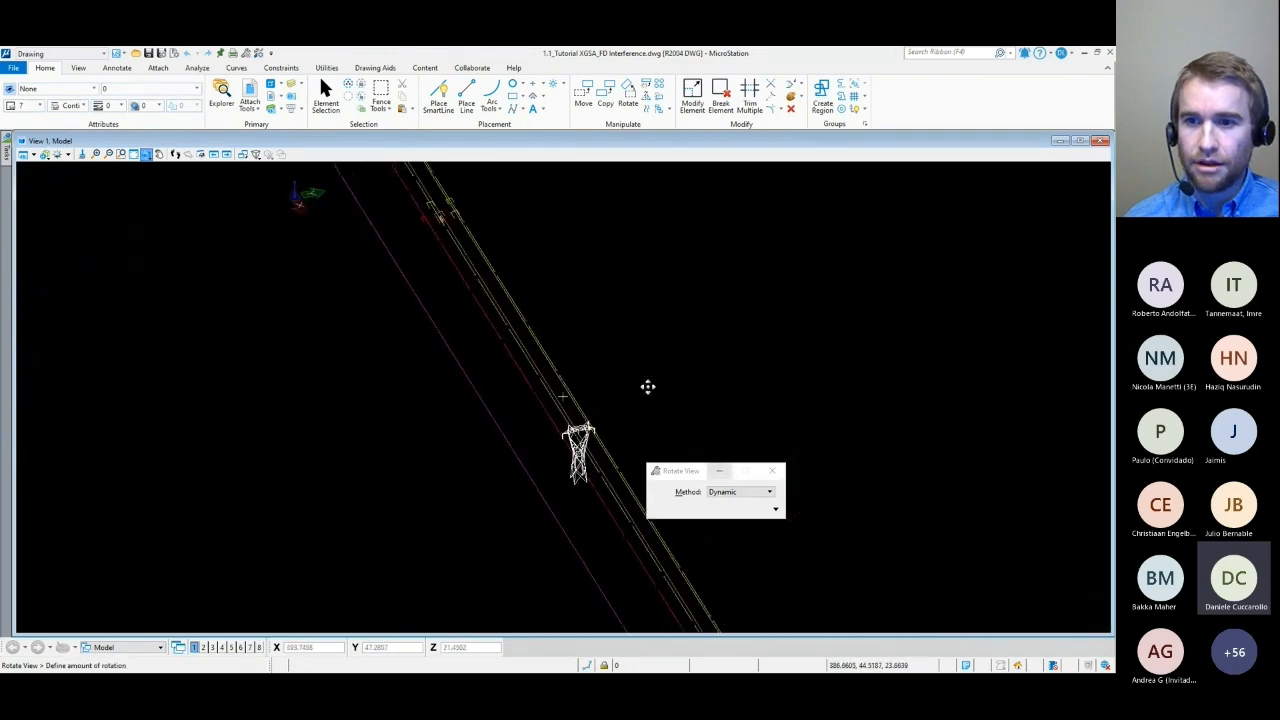
{"action": "left_click", "coordinate": [620, 336]}
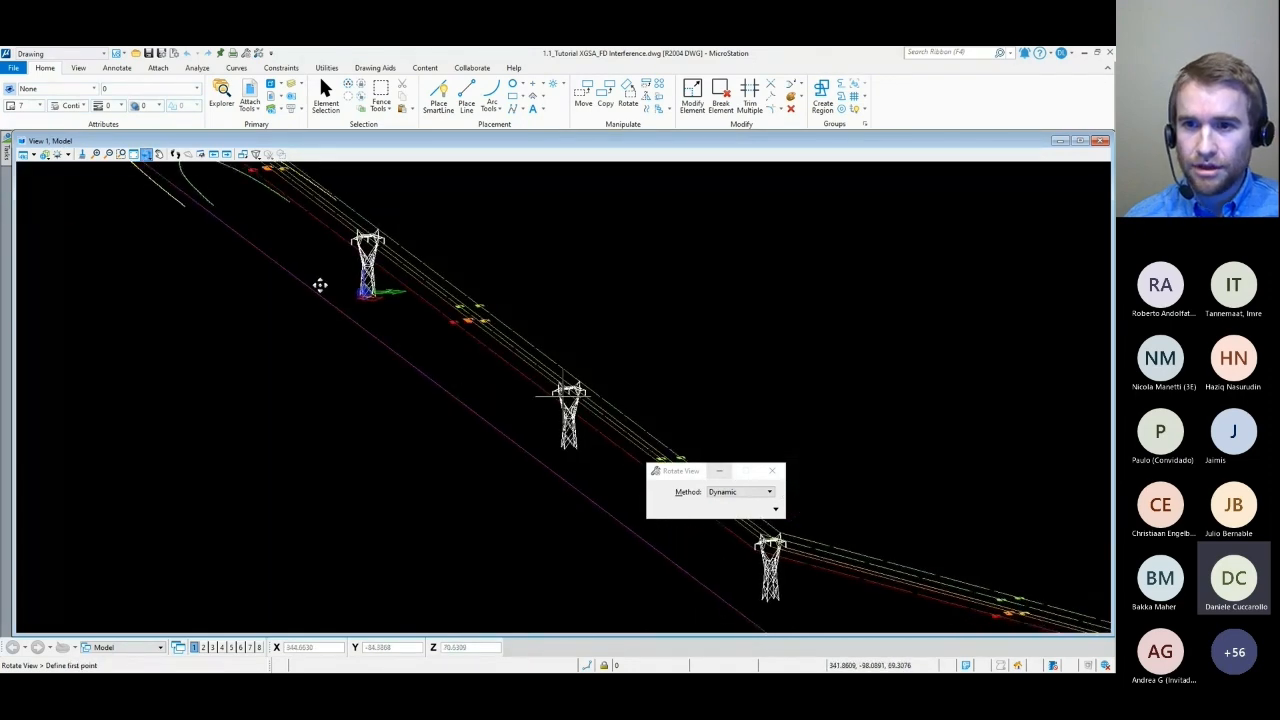
{"action": "scroll", "coordinate": [383, 279], "scroll_direction": "up", "scroll_amount": 2}
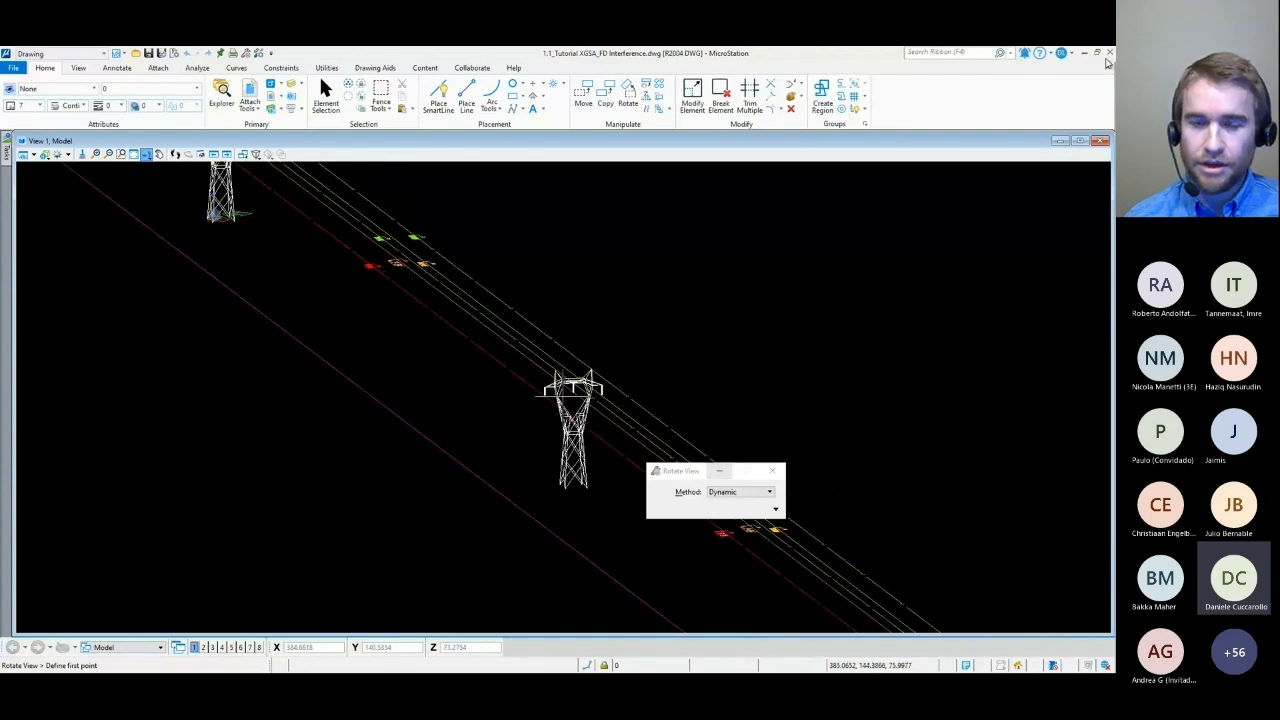
{"action": "scroll", "coordinate": [540, 300], "scroll_direction": "down", "scroll_amount": 2}
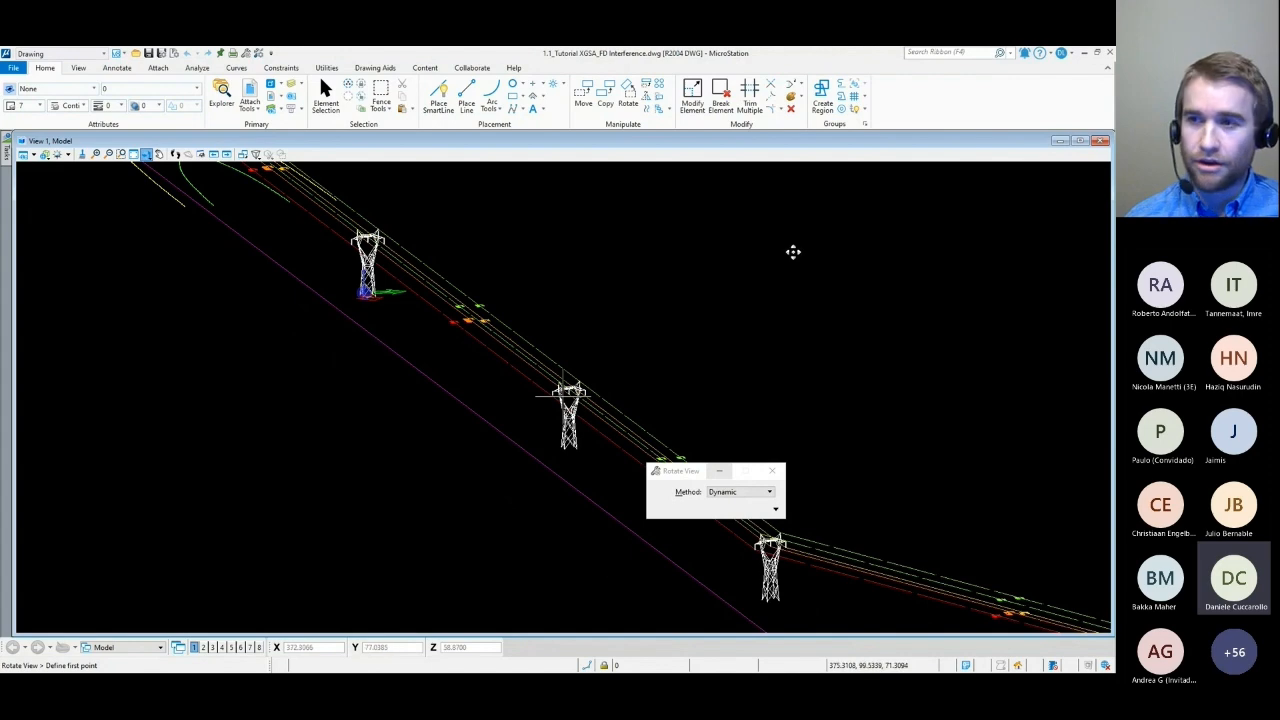
{"action": "left_click", "coordinate": [1110, 53]}
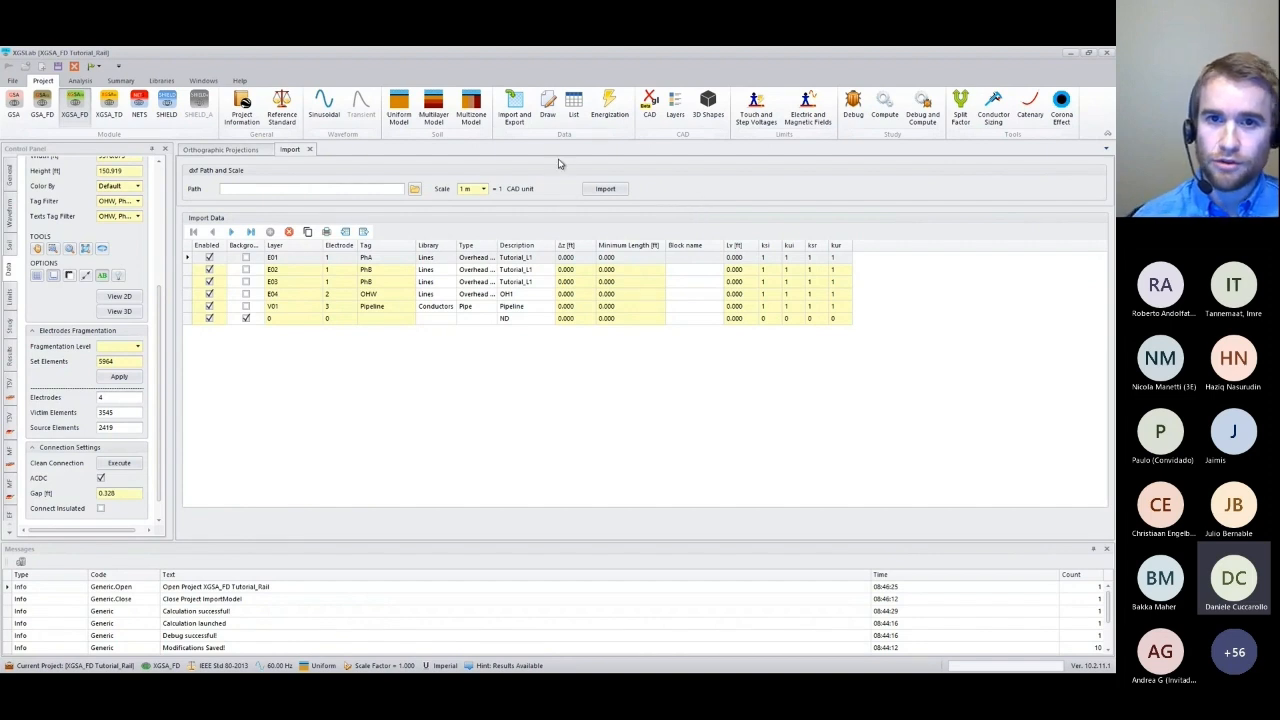
Bring back the orthographic projections drawing of the rail project.
{"action": "left_click", "coordinate": [84, 81]}
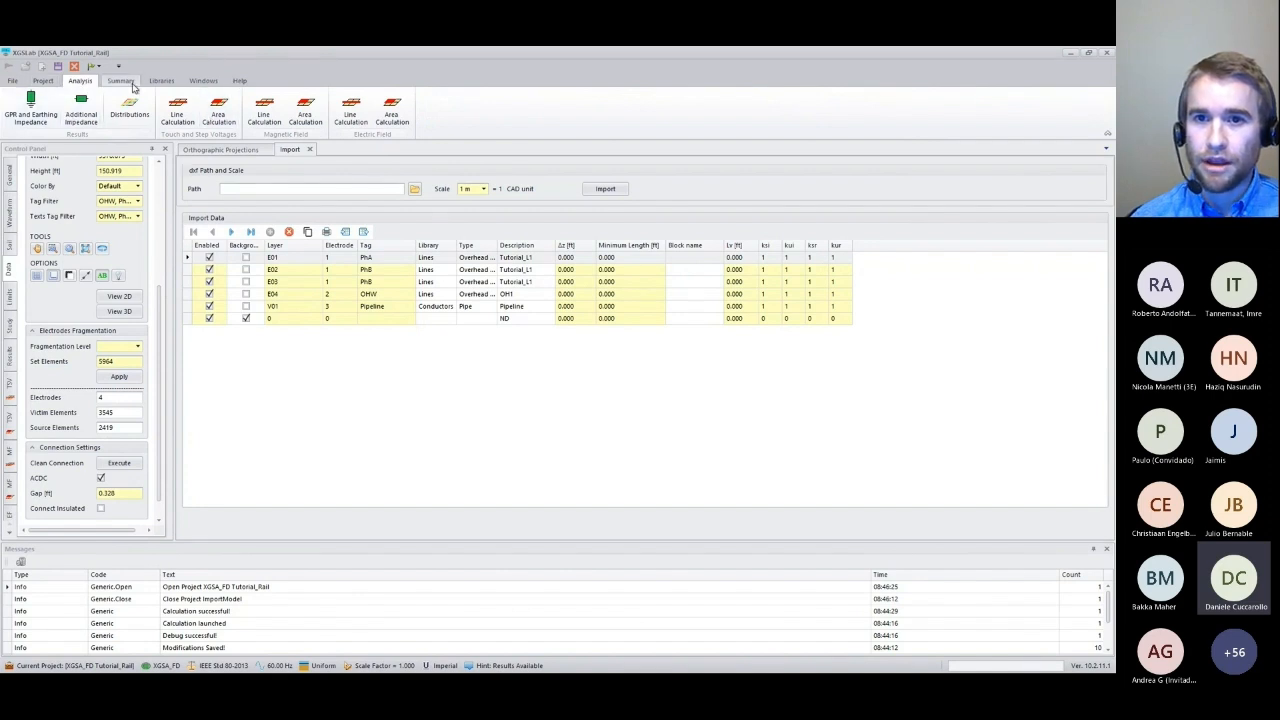
{"action": "left_click", "coordinate": [45, 82]}
{"action": "left_click", "coordinate": [549, 114]}
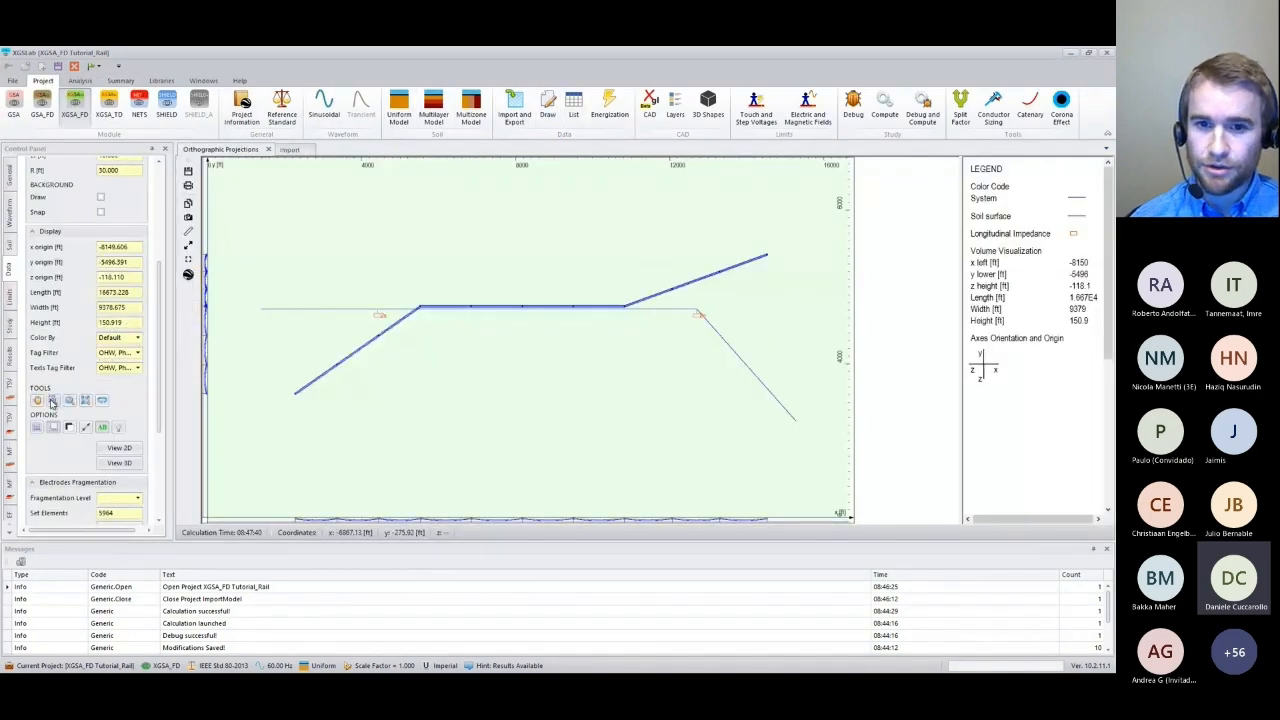
Zoom in on the first bend of the line and inspect the Rail2 conductor's properties in the Conductor Editor, leaving them as they are.
{"action": "left_click", "coordinate": [53, 401]}
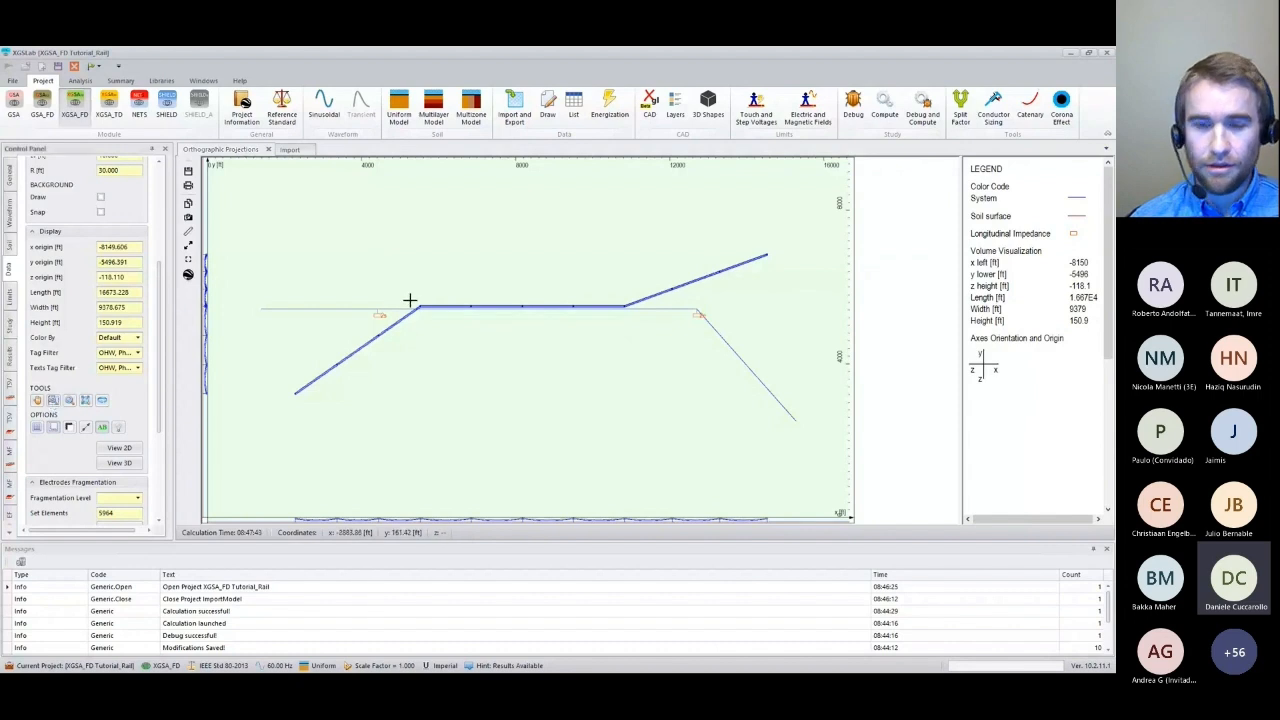
{"action": "left_click_drag", "start_coordinate": [405, 296], "coordinate": [457, 325]}
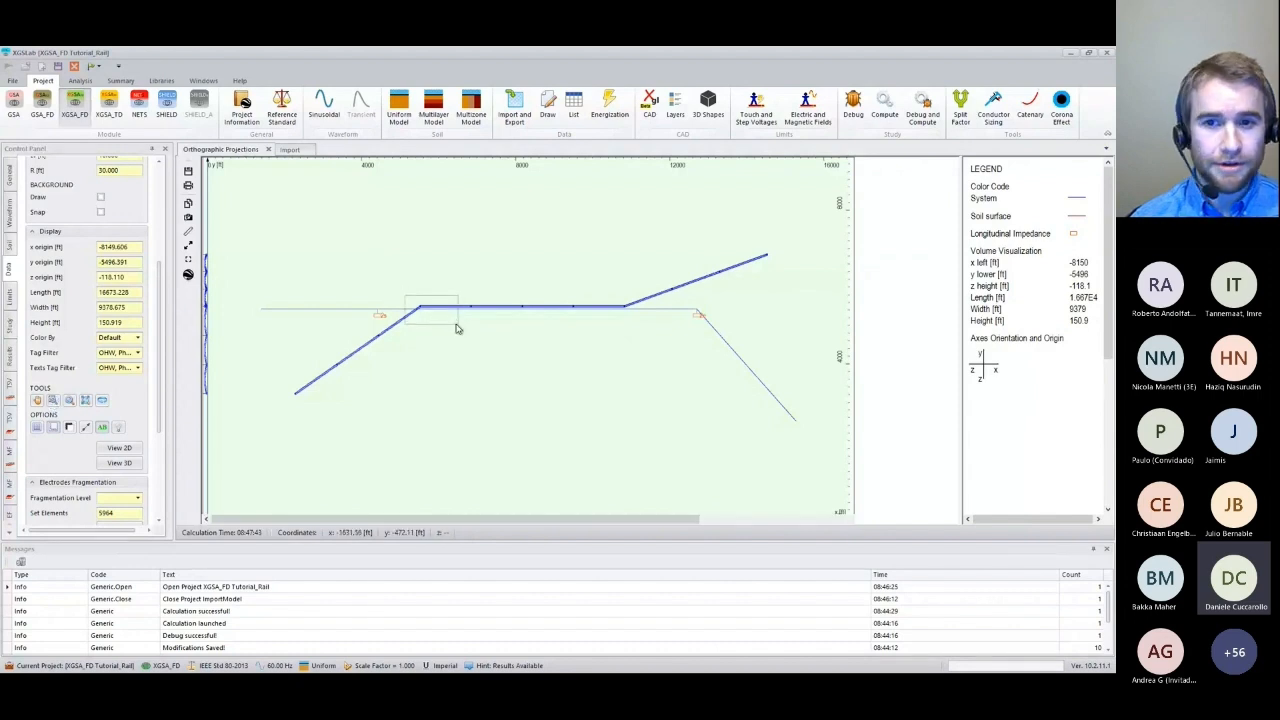
{"action": "left_click", "coordinate": [53, 401]}
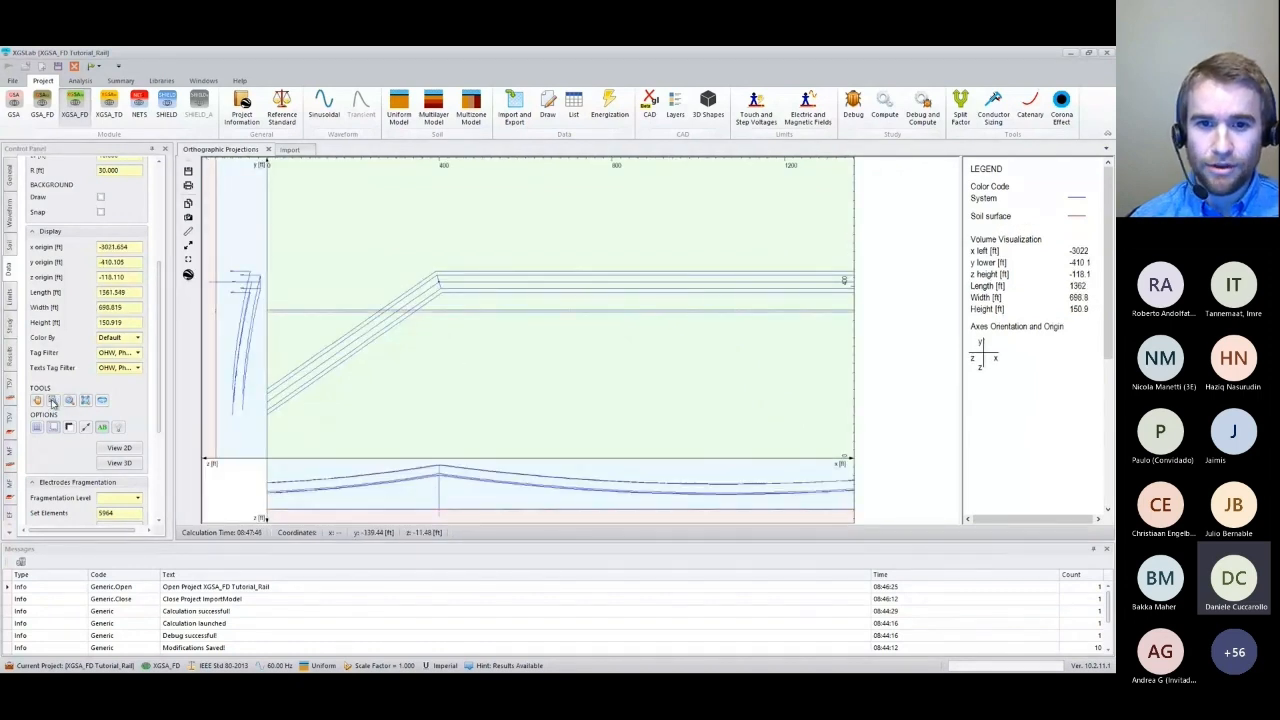
{"action": "left_click_drag", "start_coordinate": [382, 273], "coordinate": [446, 330]}
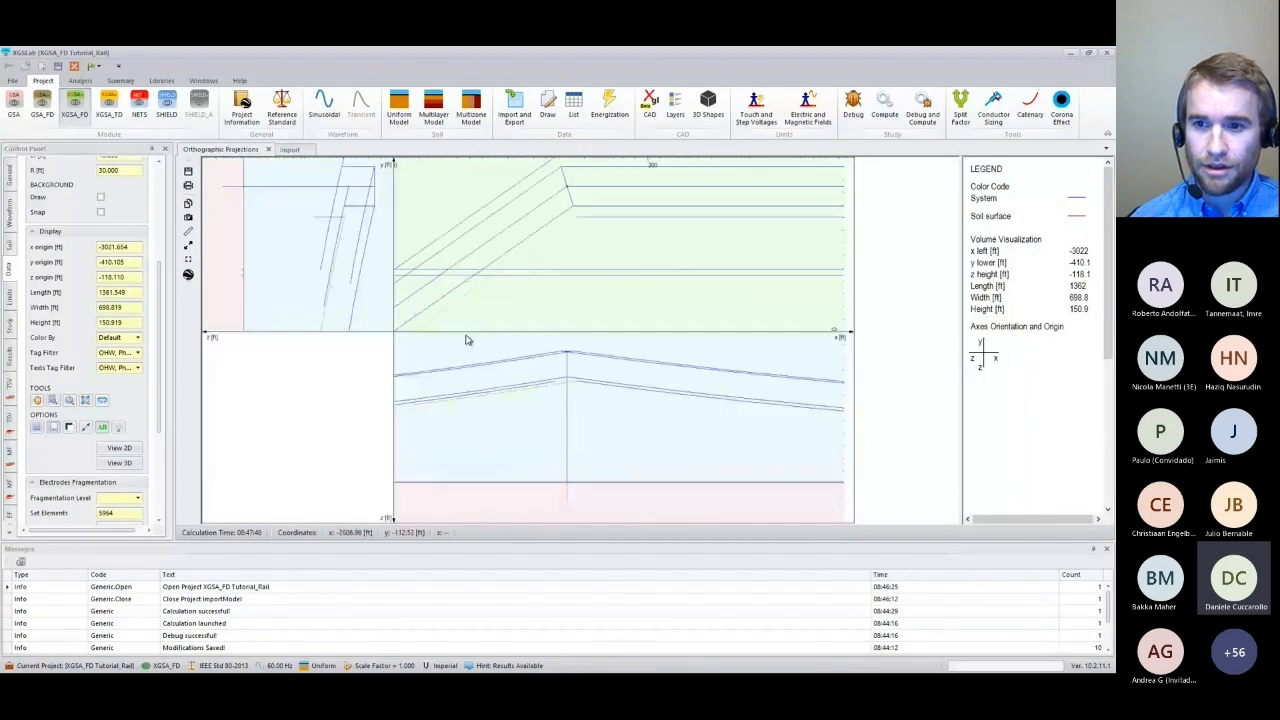
{"action": "right_click", "coordinate": [571, 283]}
{"action": "left_click", "coordinate": [628, 466]}
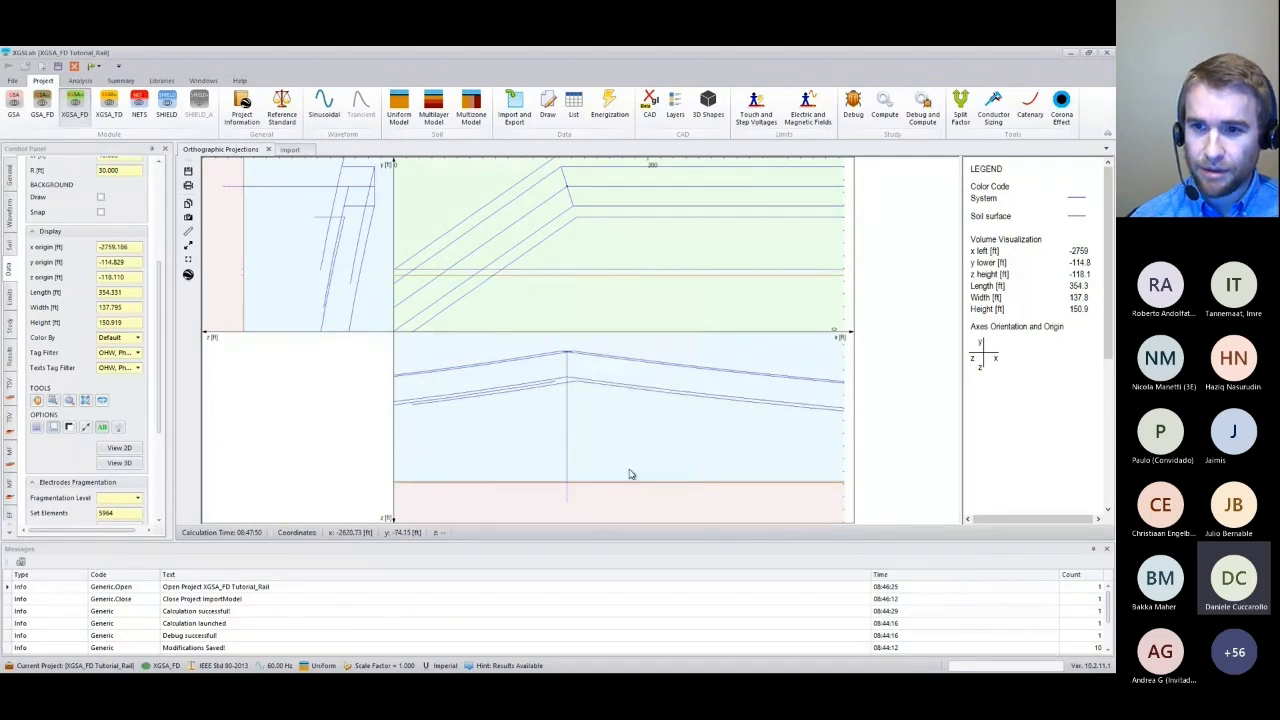
{"action": "left_click", "coordinate": [468, 347]}
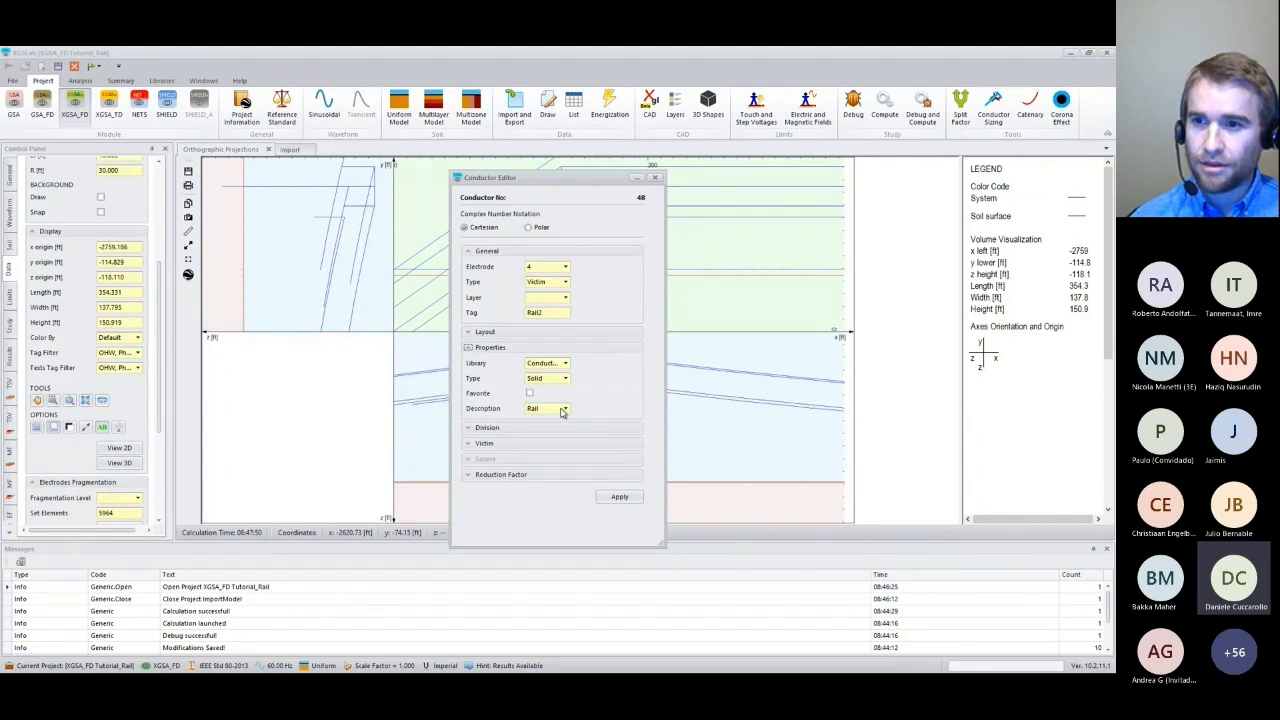
{"action": "left_click", "coordinate": [655, 178]}
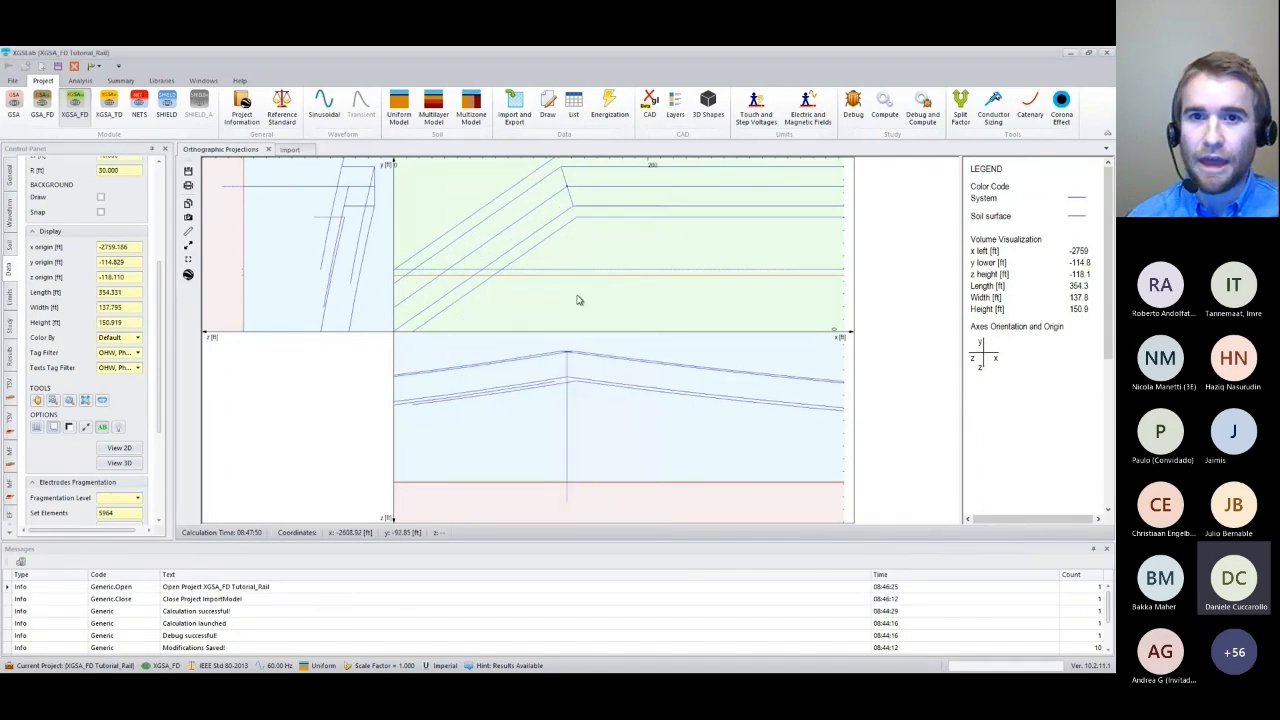
Find the Rail record in the conductors library, examine its cross section and covering, and close the library.
{"action": "left_click", "coordinate": [161, 81]}
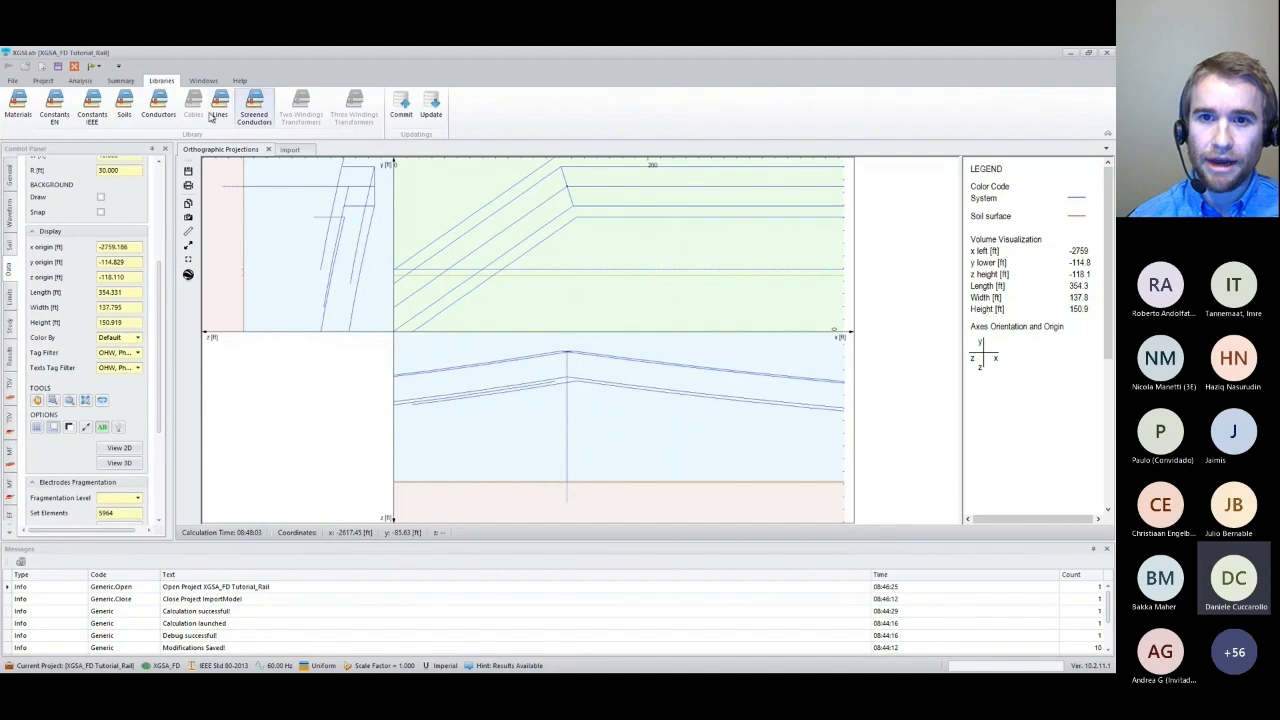
{"action": "left_click", "coordinate": [158, 105]}
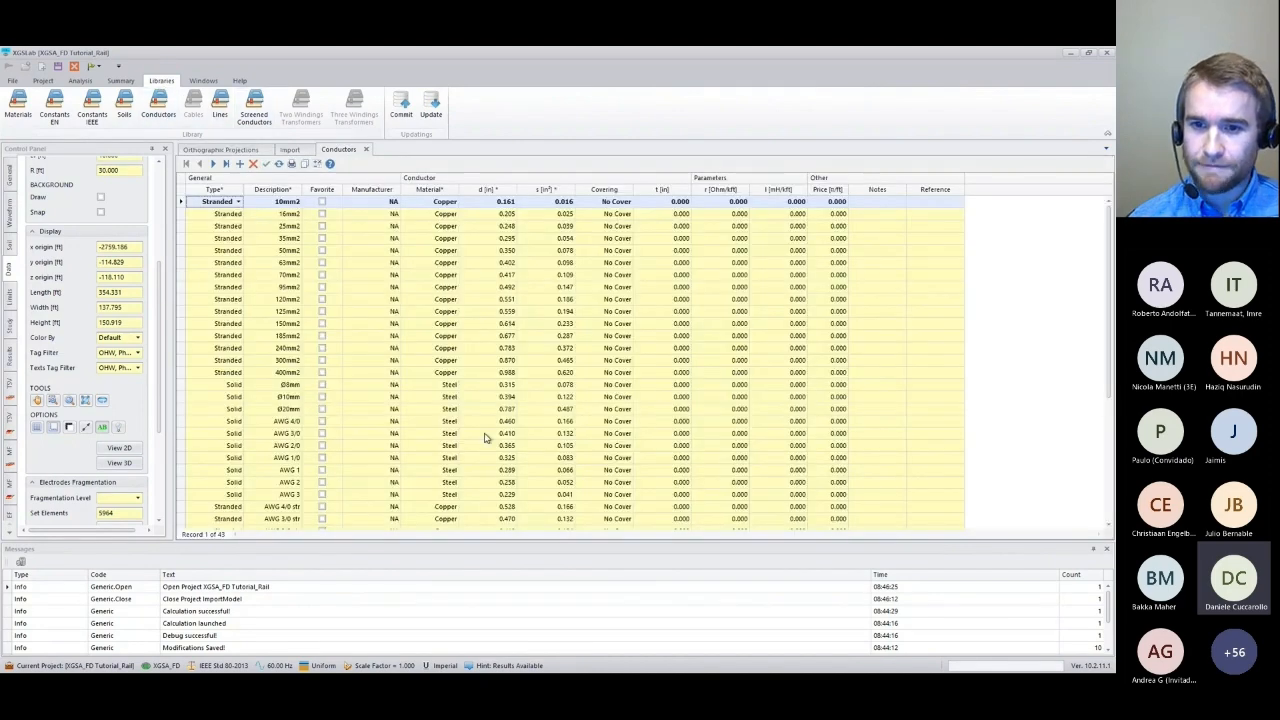
{"action": "scroll", "coordinate": [450, 450], "scroll_direction": "down", "scroll_amount": 5}
{"action": "left_click", "coordinate": [286, 518]}
{"action": "right_click", "coordinate": [284, 519]}
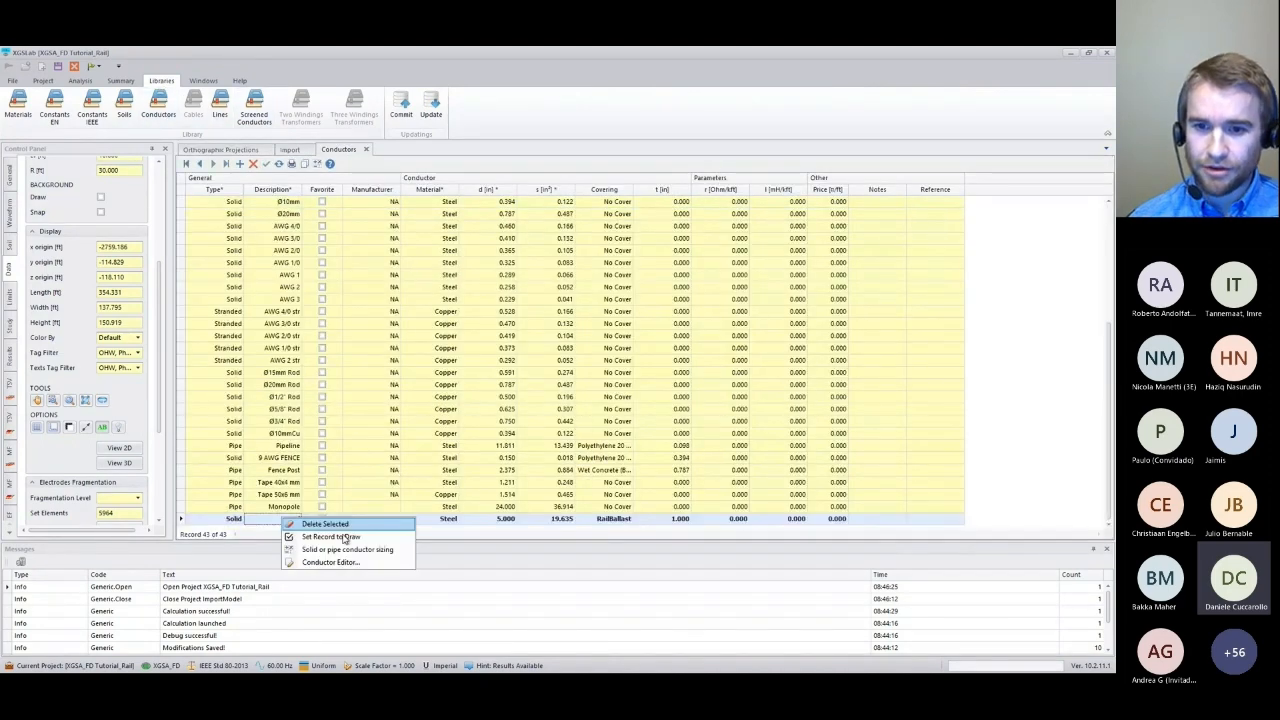
{"action": "left_click", "coordinate": [340, 562]}
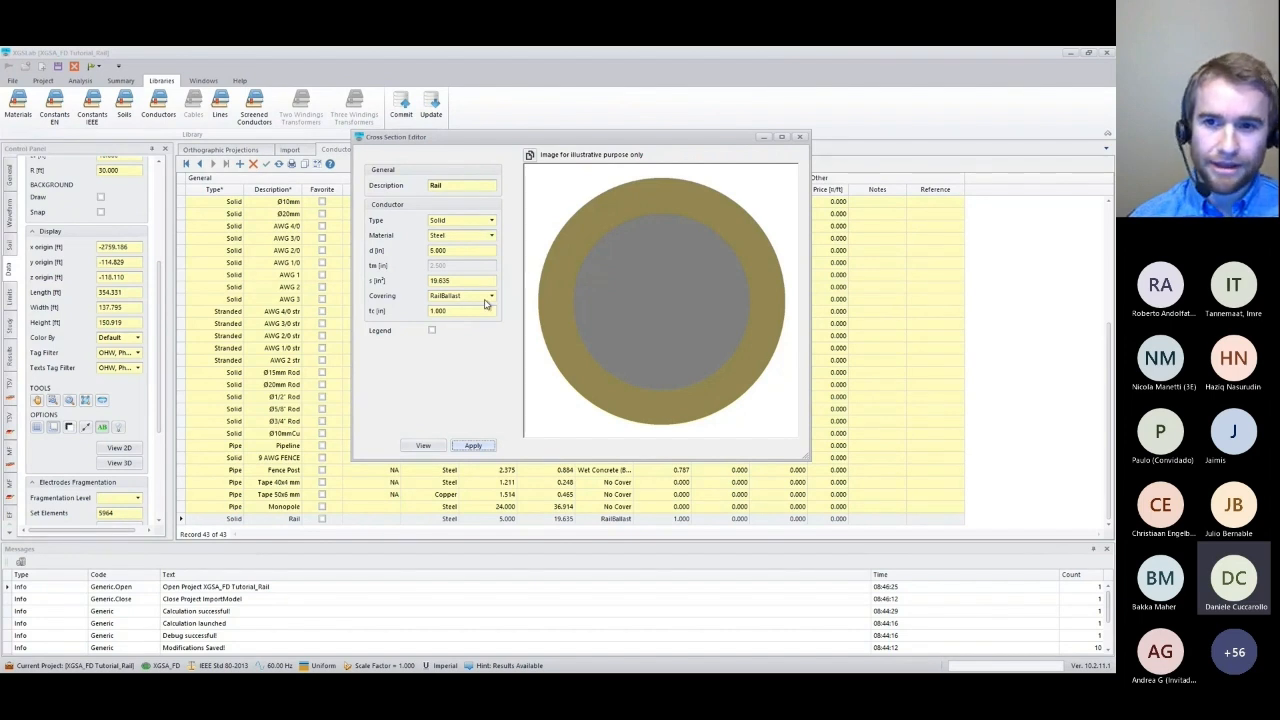
{"action": "left_click", "coordinate": [800, 137]}
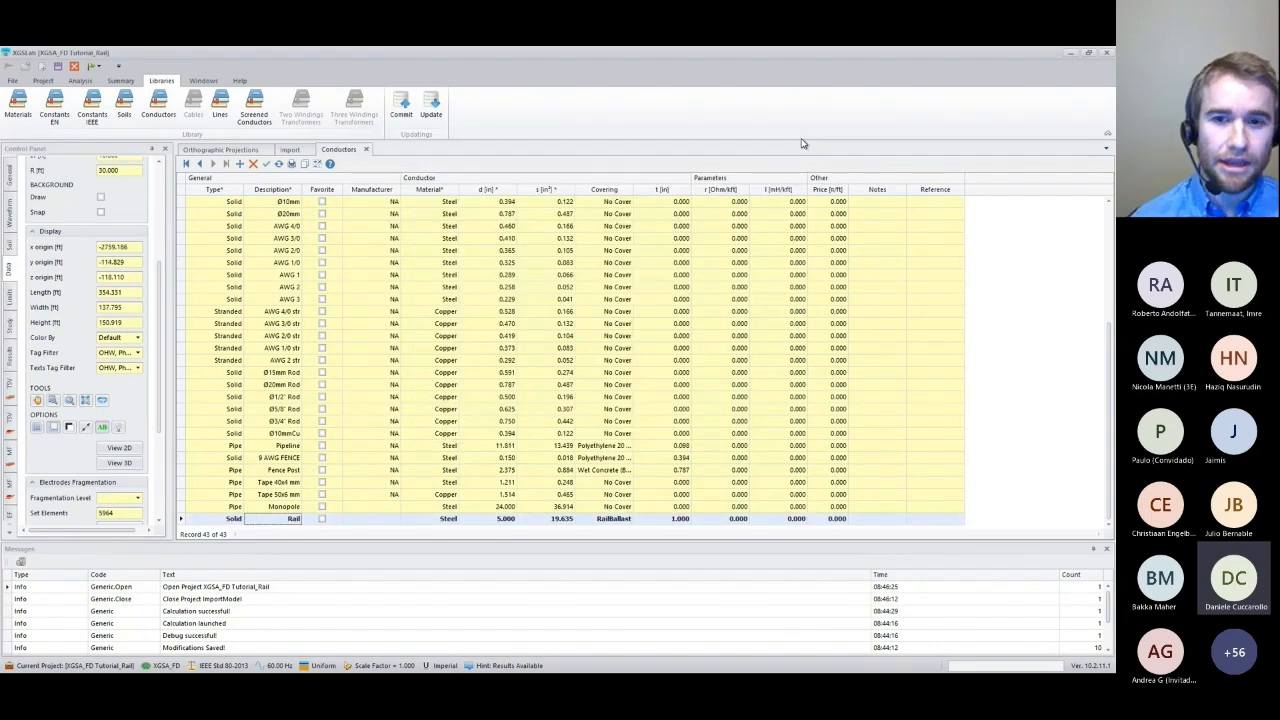
{"action": "left_click", "coordinate": [367, 149]}
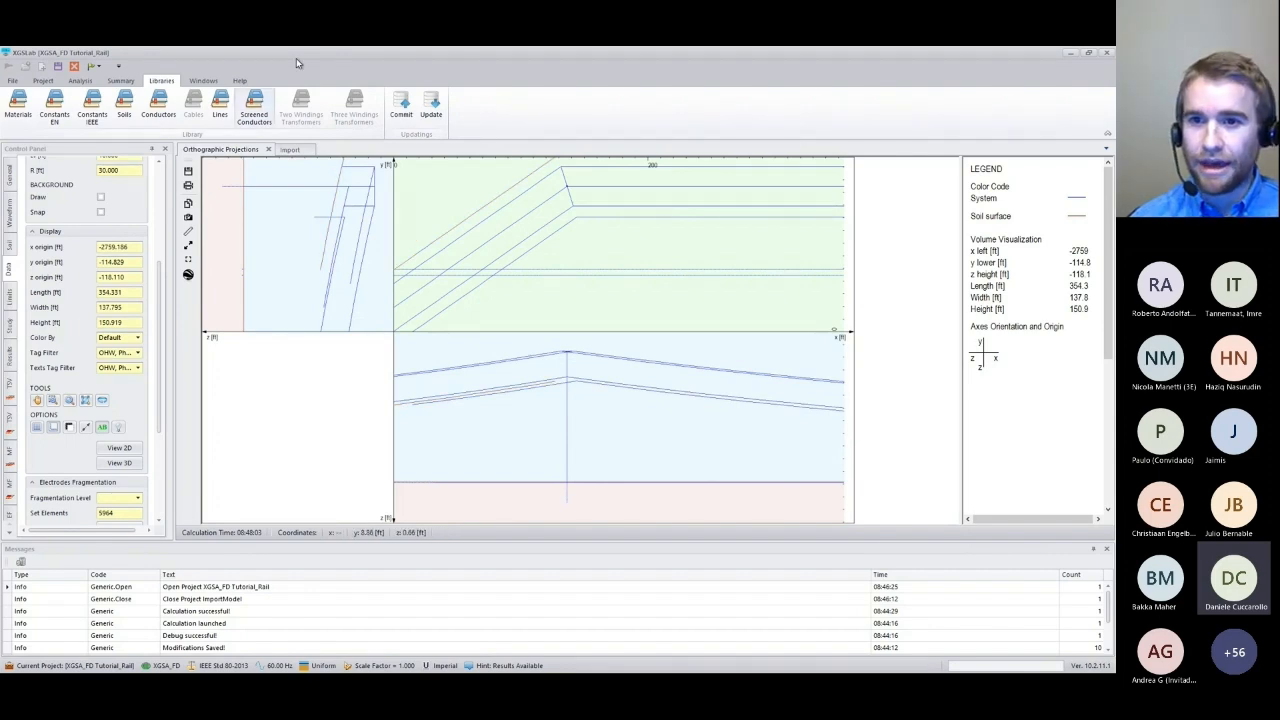
Switch to the XGSA_FD Tutorial_Rail_BallastCheck project and display its orthographic projections drawing.
{"action": "left_click_drag", "start_coordinate": [296, 58], "coordinate": [376, 48]}
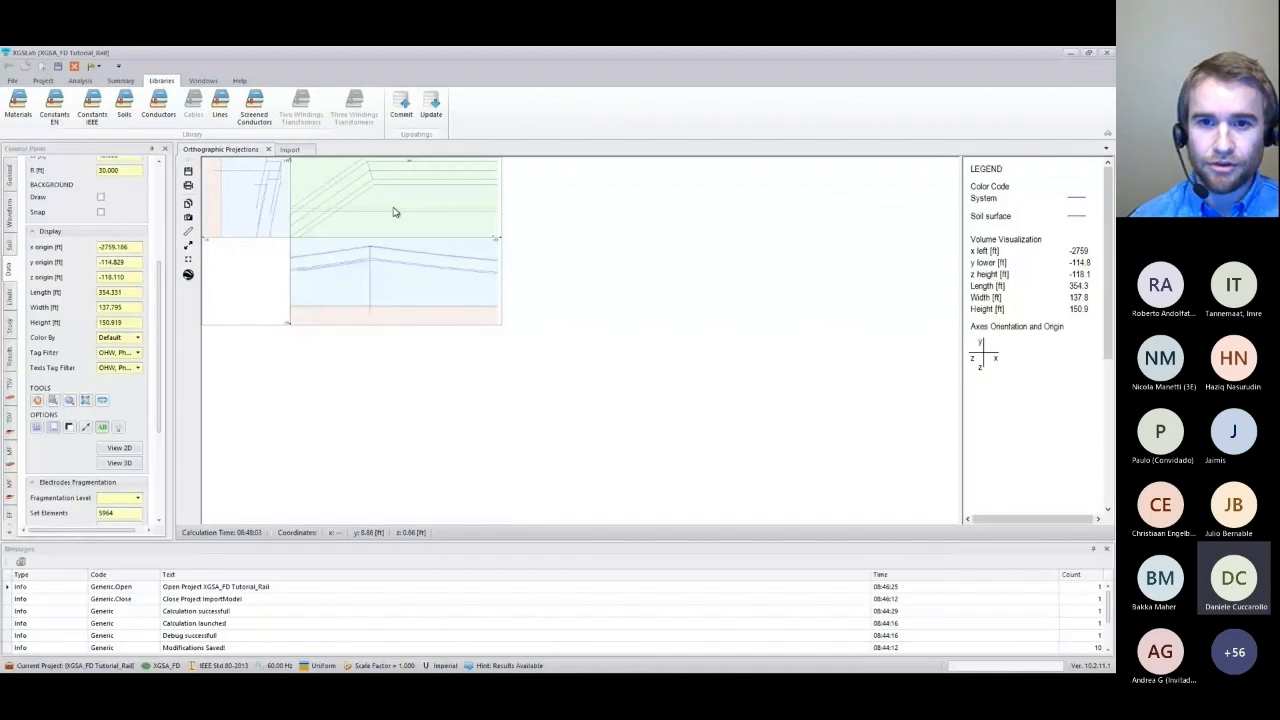
{"action": "left_click", "coordinate": [189, 249]}
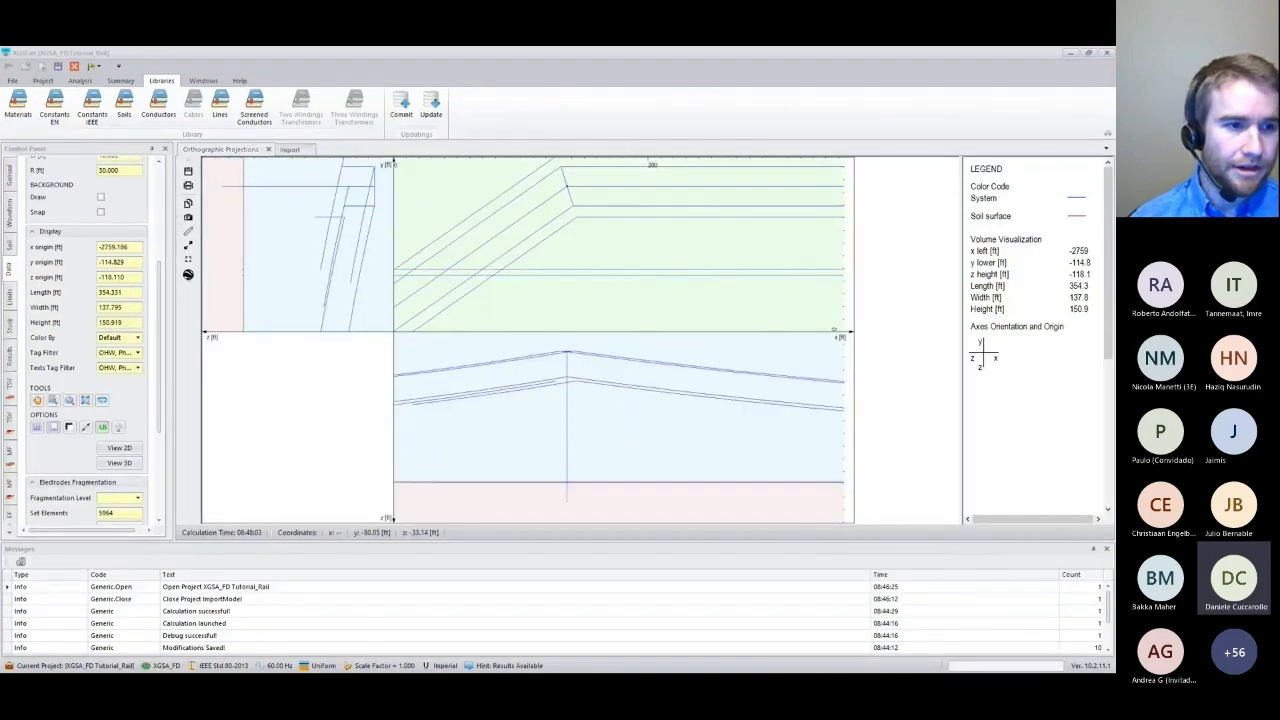
{"action": "key", "text": "alt+Tab"}
{"action": "scroll", "coordinate": [26, 420], "scroll_direction": "down", "scroll_amount": 3}
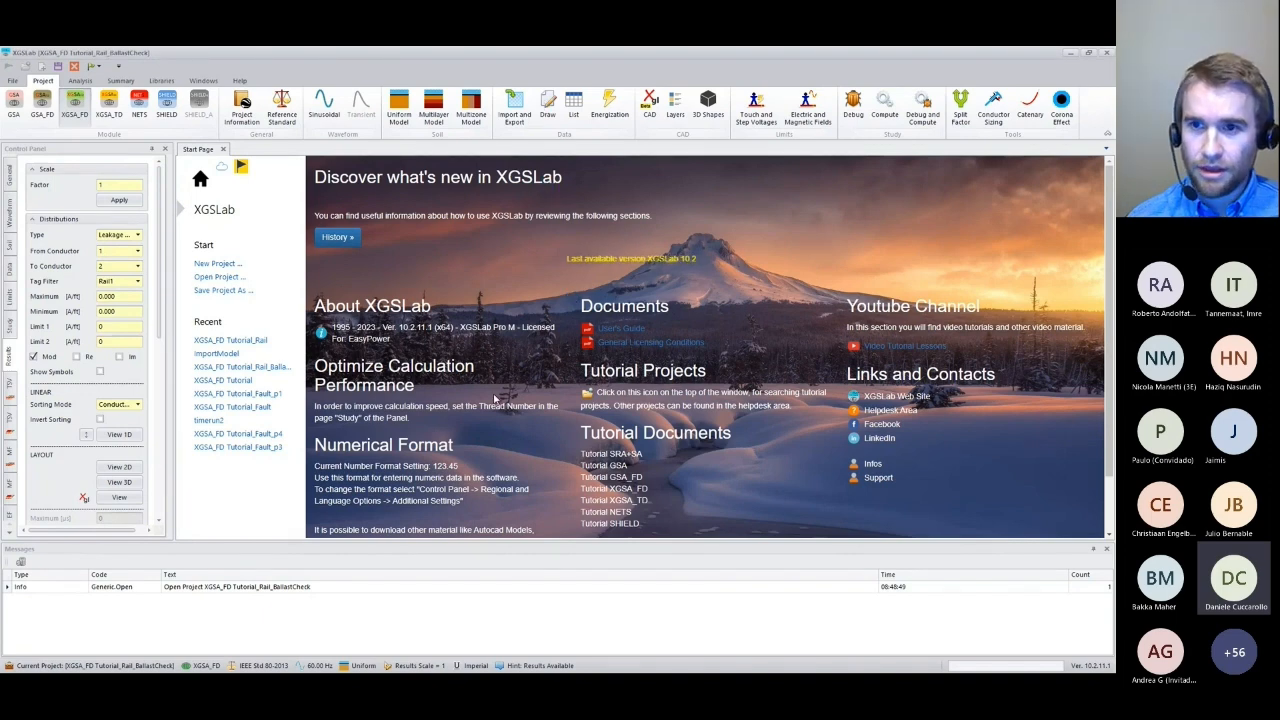
{"action": "left_click", "coordinate": [547, 104]}
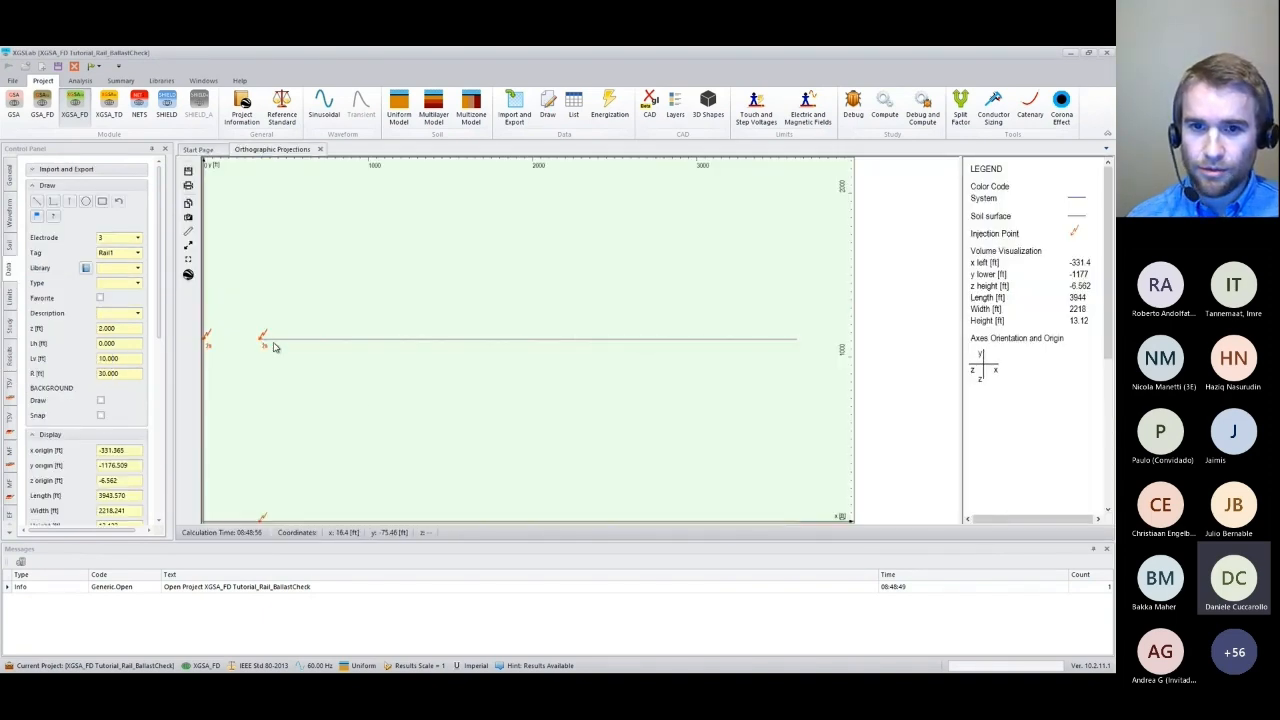
Zoom in on the injection points and check the library conductor assigned to Rail1 in its Conductor Editor.
{"action": "scroll", "coordinate": [74, 444], "scroll_direction": "down", "scroll_amount": 3}
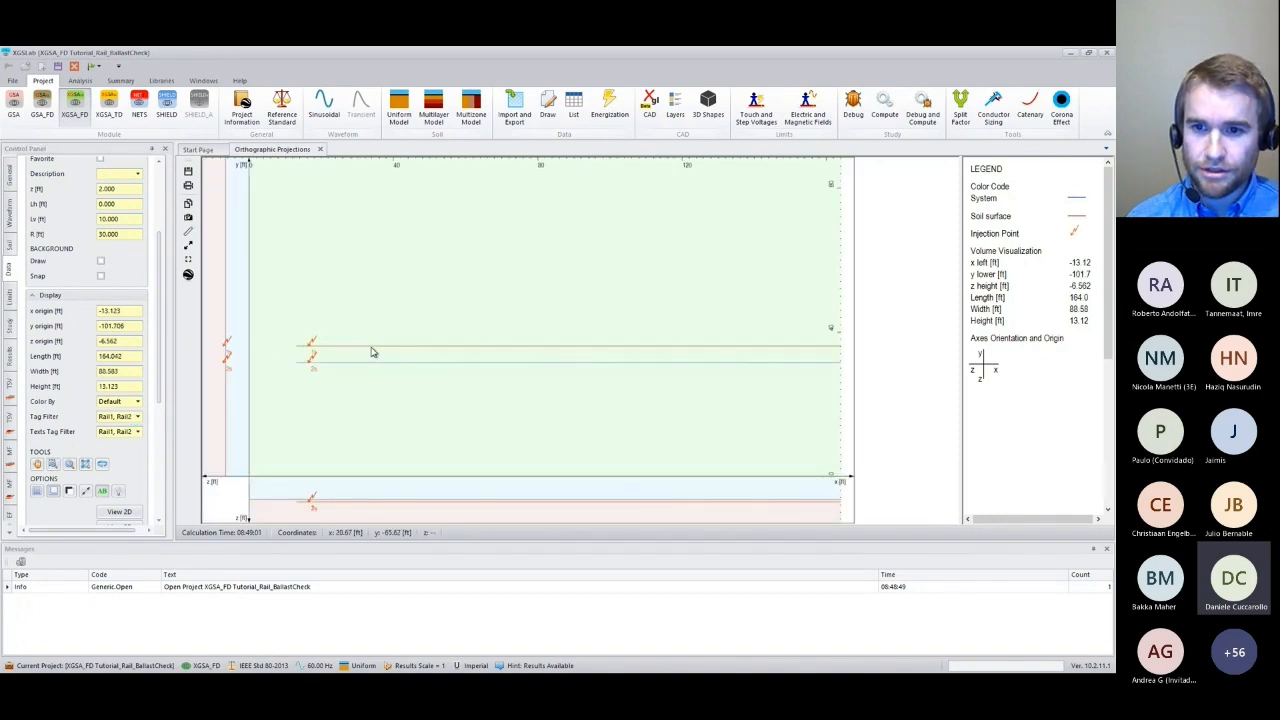
{"action": "right_click", "coordinate": [371, 350]}
{"action": "left_click", "coordinate": [424, 532]}
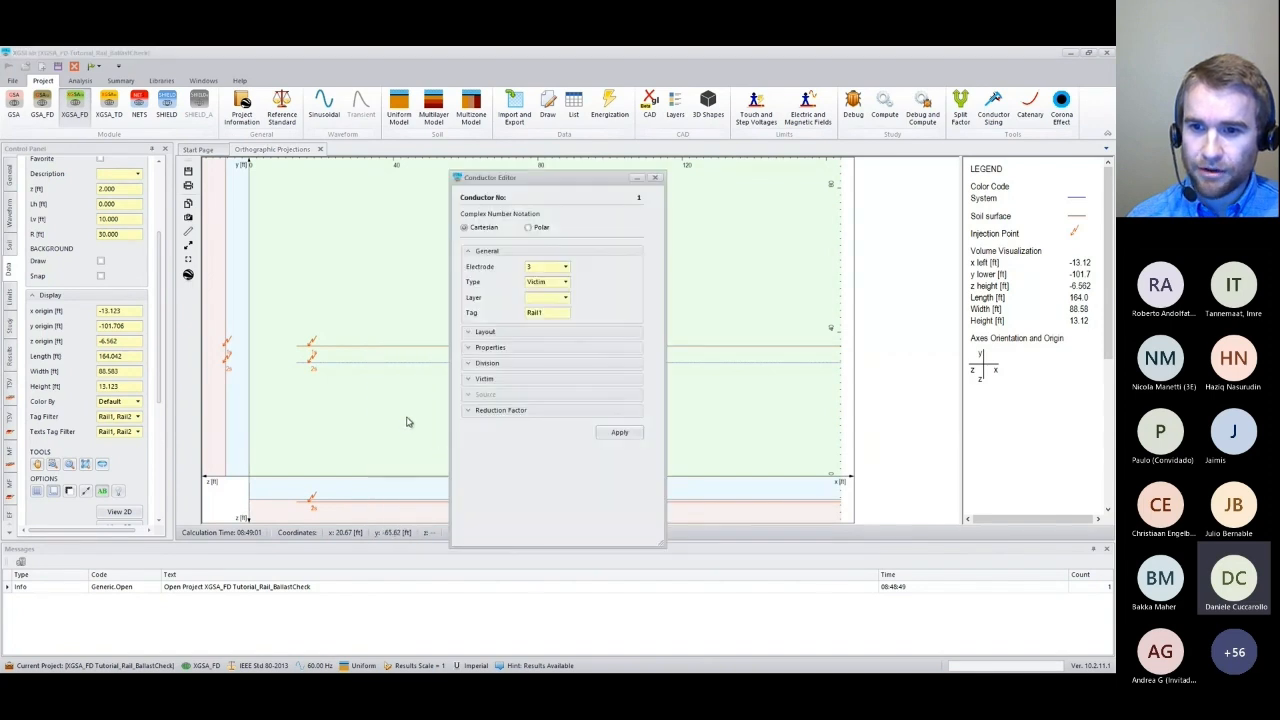
{"action": "left_click", "coordinate": [468, 348]}
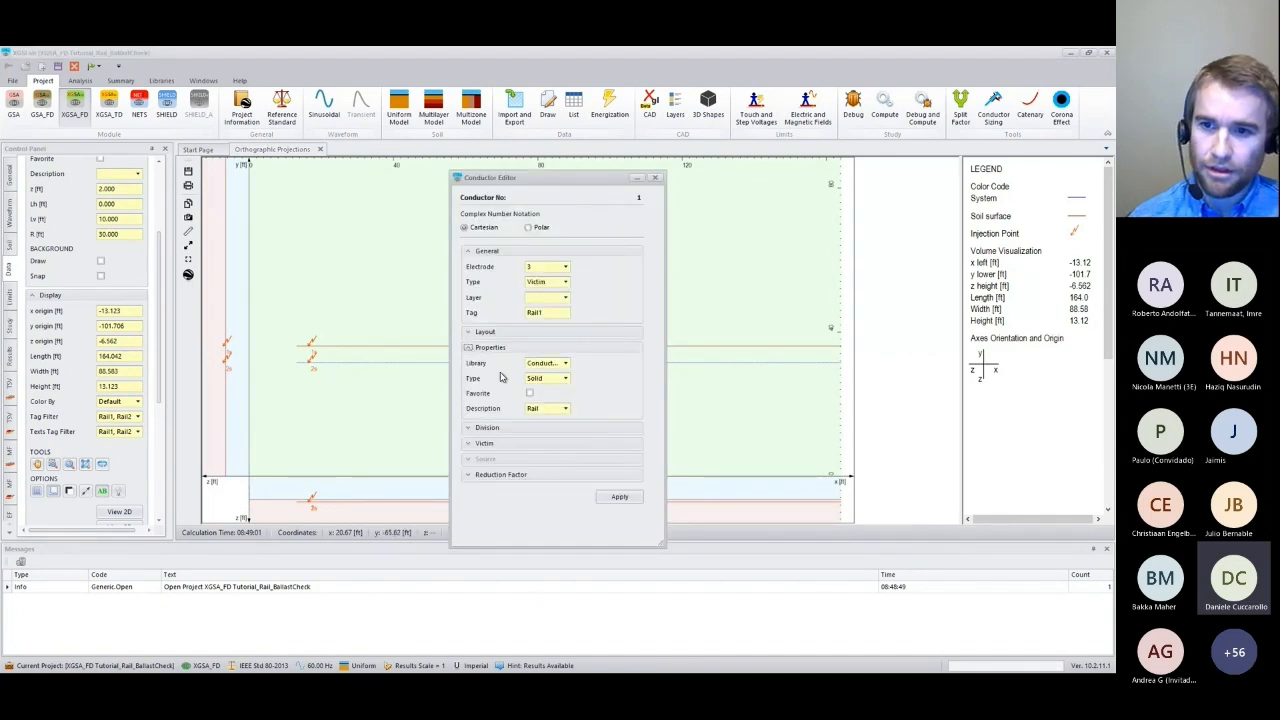
{"action": "left_click", "coordinate": [655, 179]}
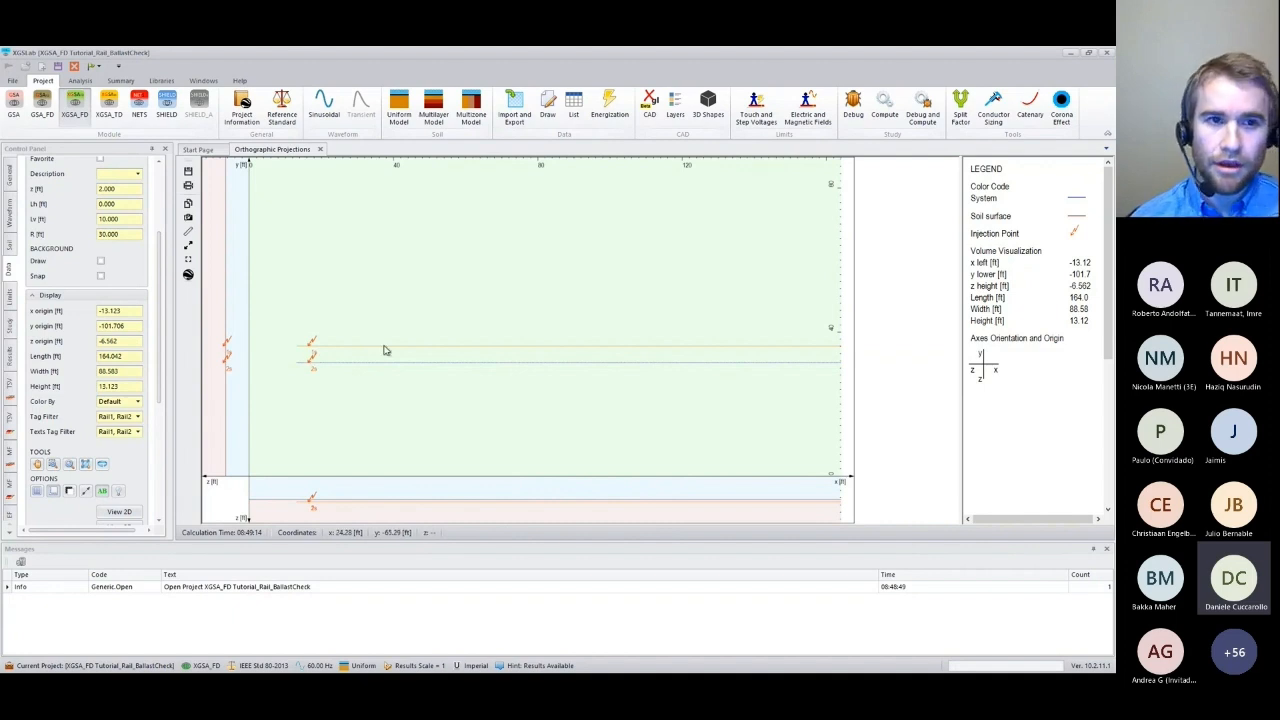
Inspect the Victim data of Rail1, including its injected current, and close the Conductor Editor.
{"action": "double_click", "coordinate": [328, 359]}
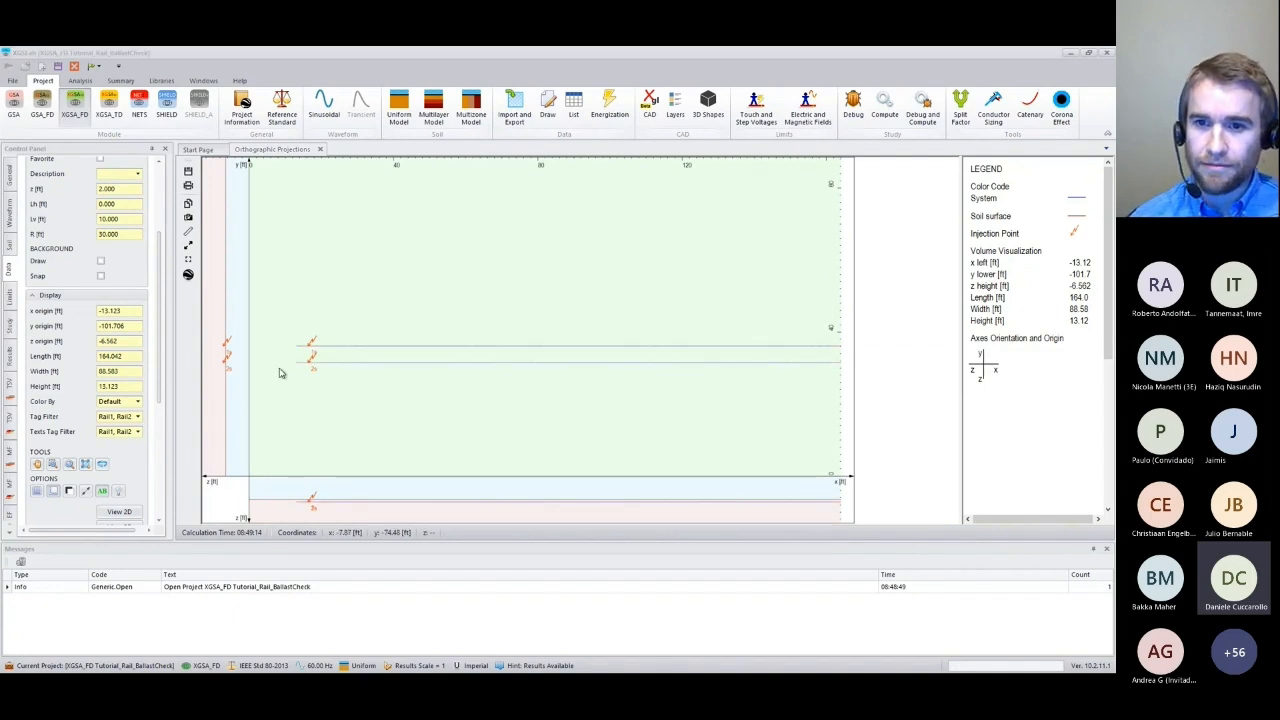
{"action": "right_click", "coordinate": [316, 348]}
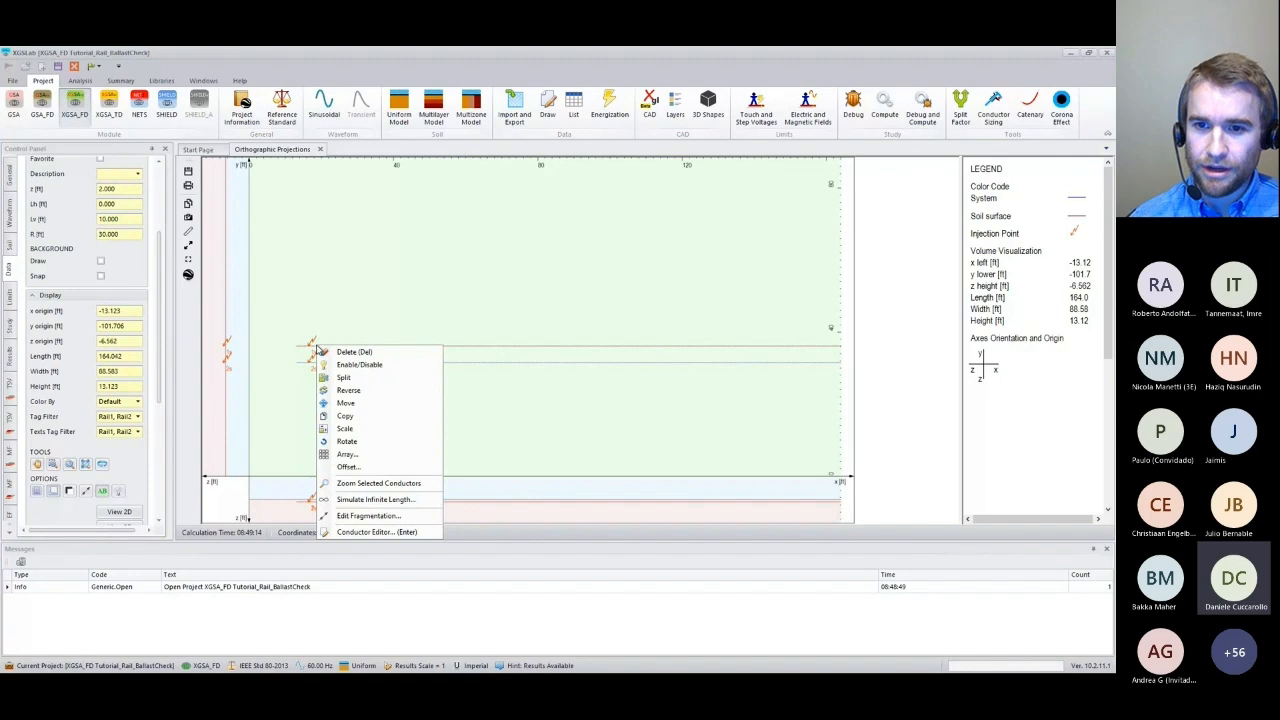
{"action": "left_click", "coordinate": [376, 531]}
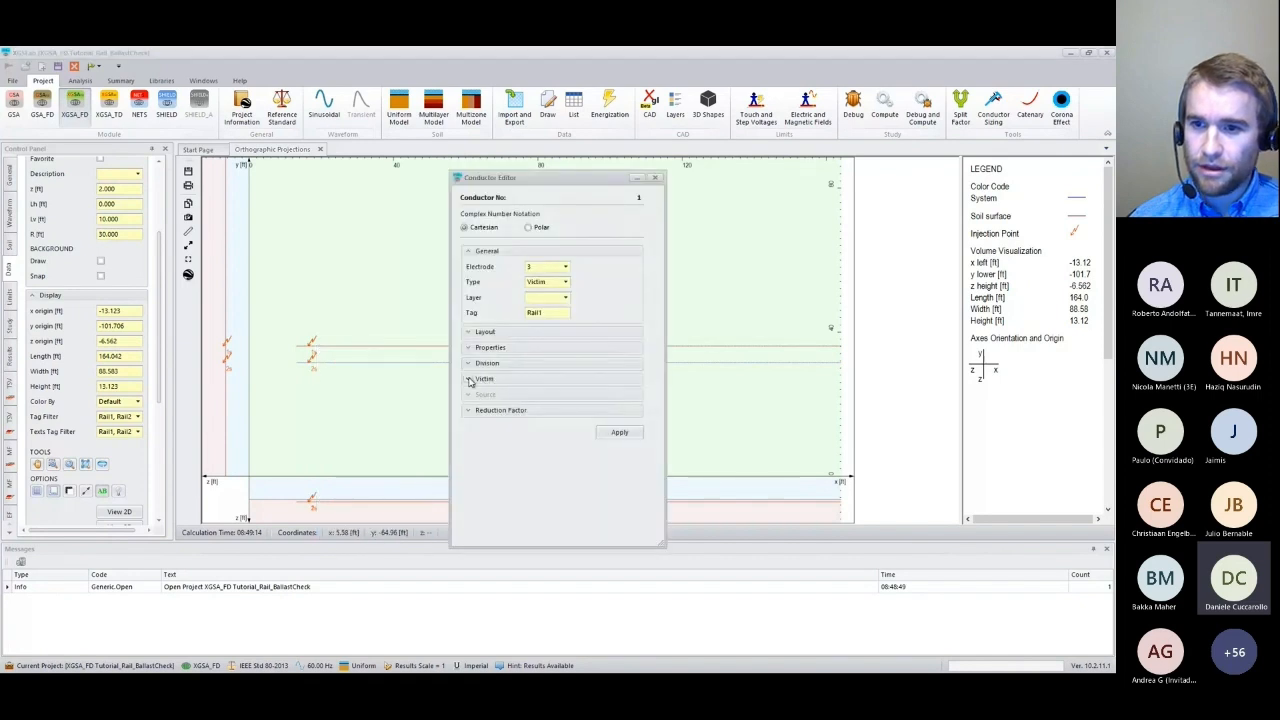
{"action": "left_click", "coordinate": [486, 380]}
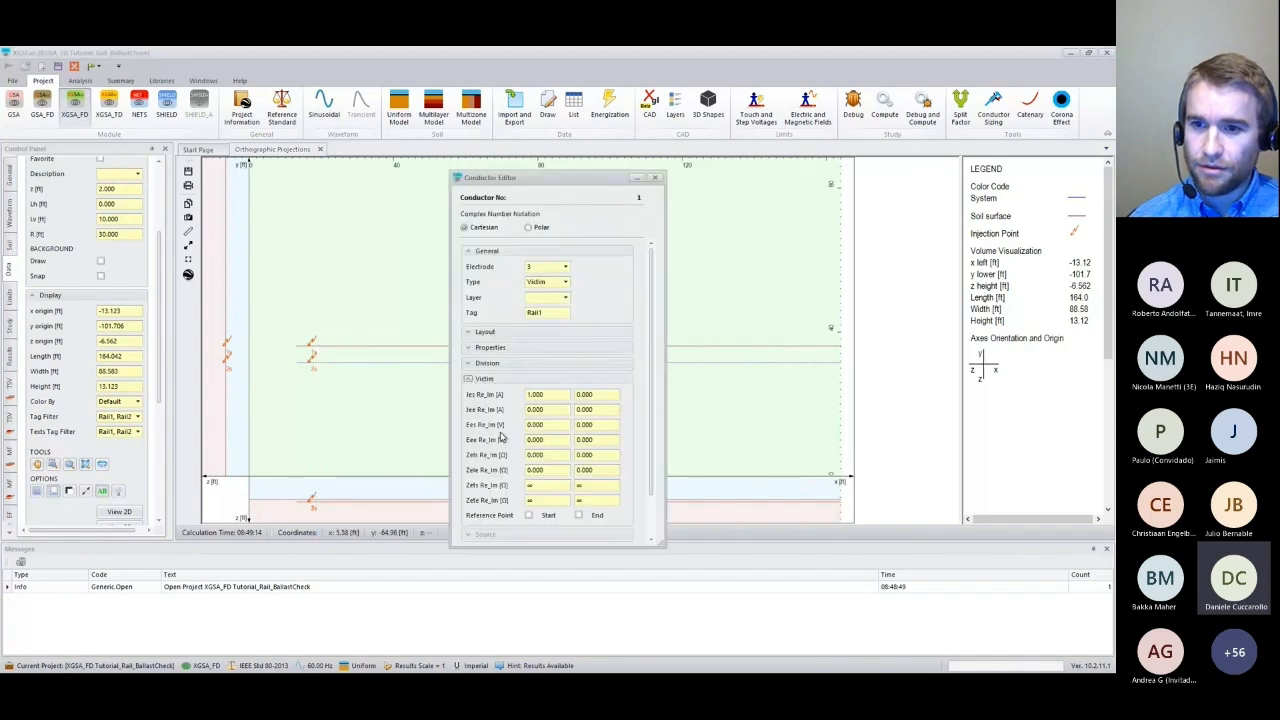
{"action": "left_click", "coordinate": [655, 177]}
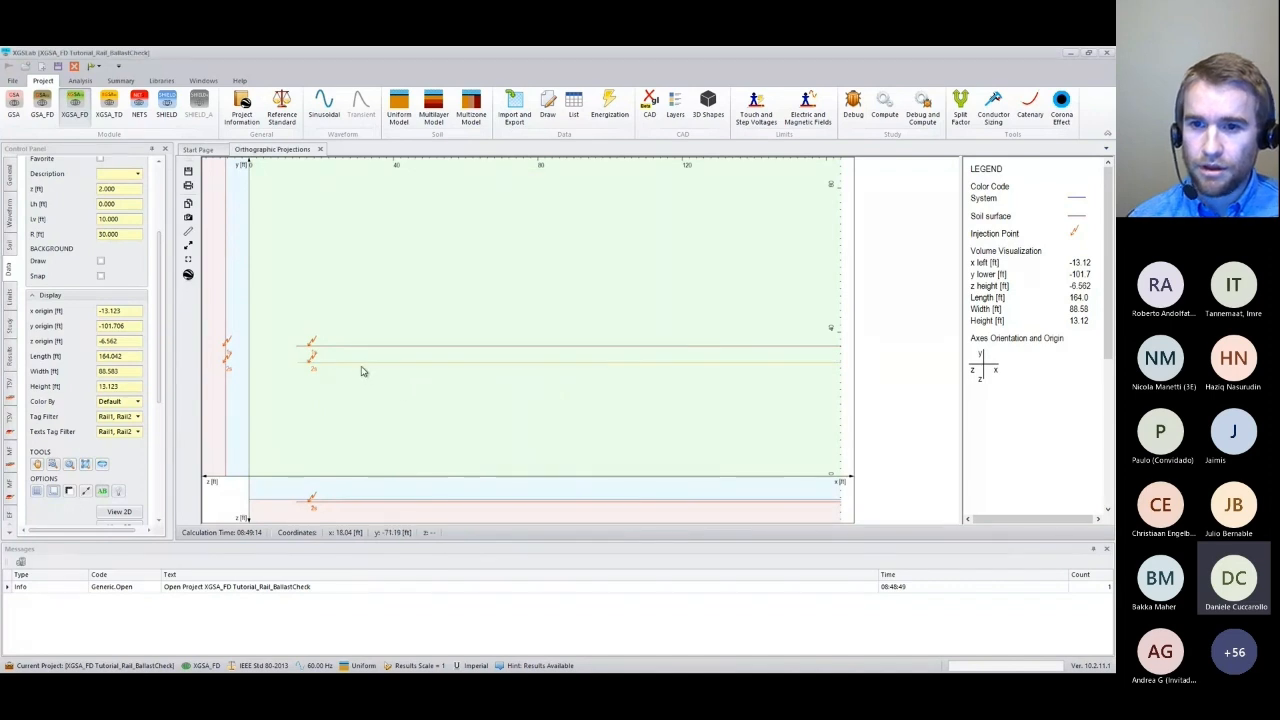
Inspect the Victim data of Rail2, including its injected current, and close the Conductor Editor.
{"action": "right_click", "coordinate": [362, 370]}
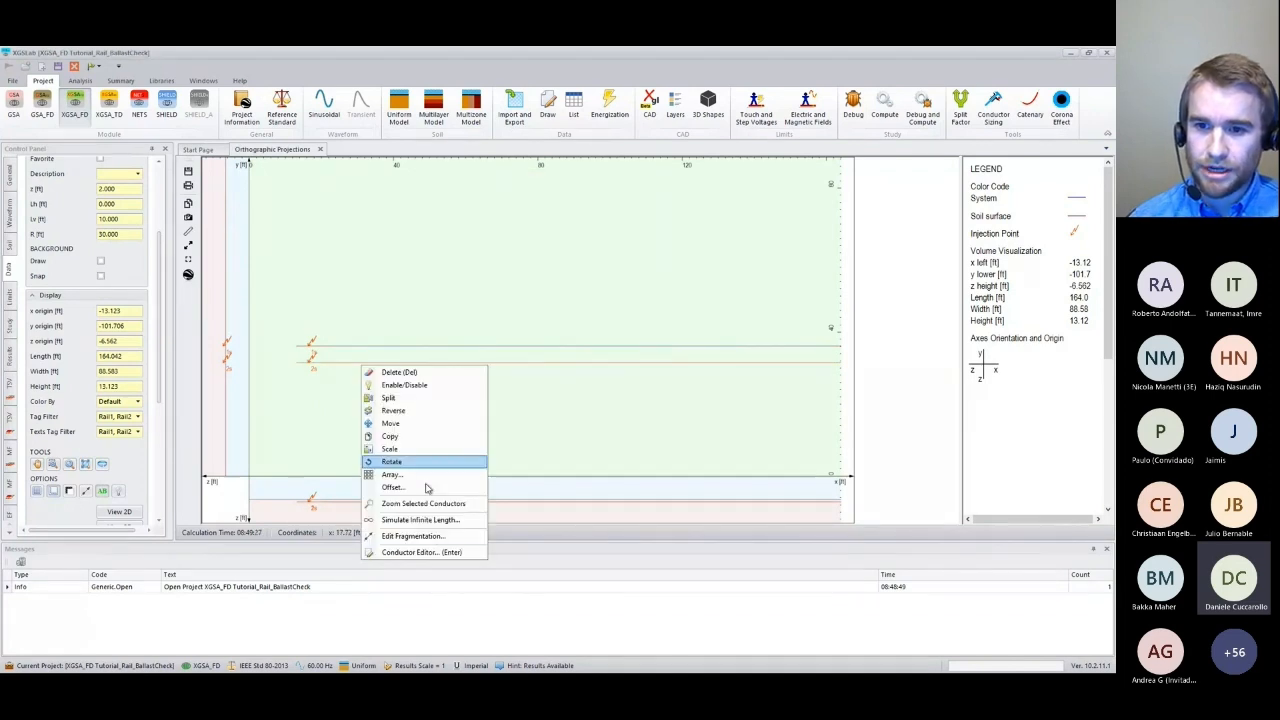
{"action": "left_click", "coordinate": [446, 455]}
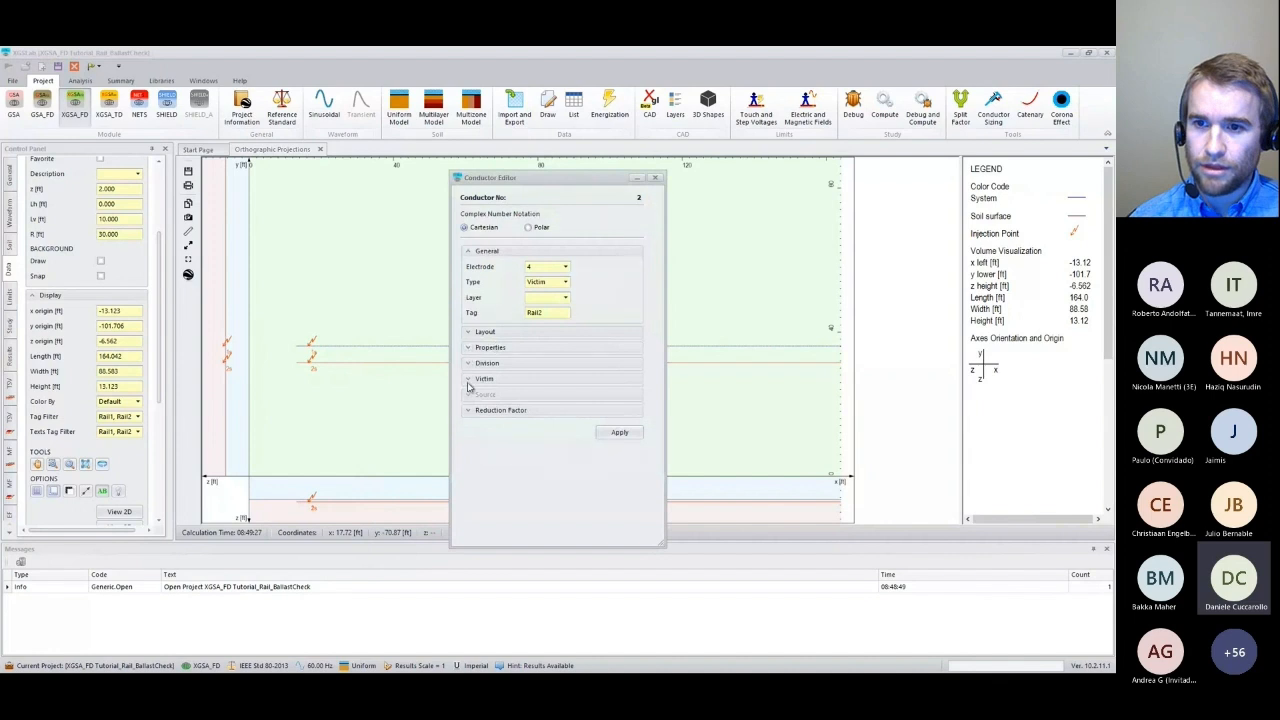
{"action": "left_click", "coordinate": [471, 379]}
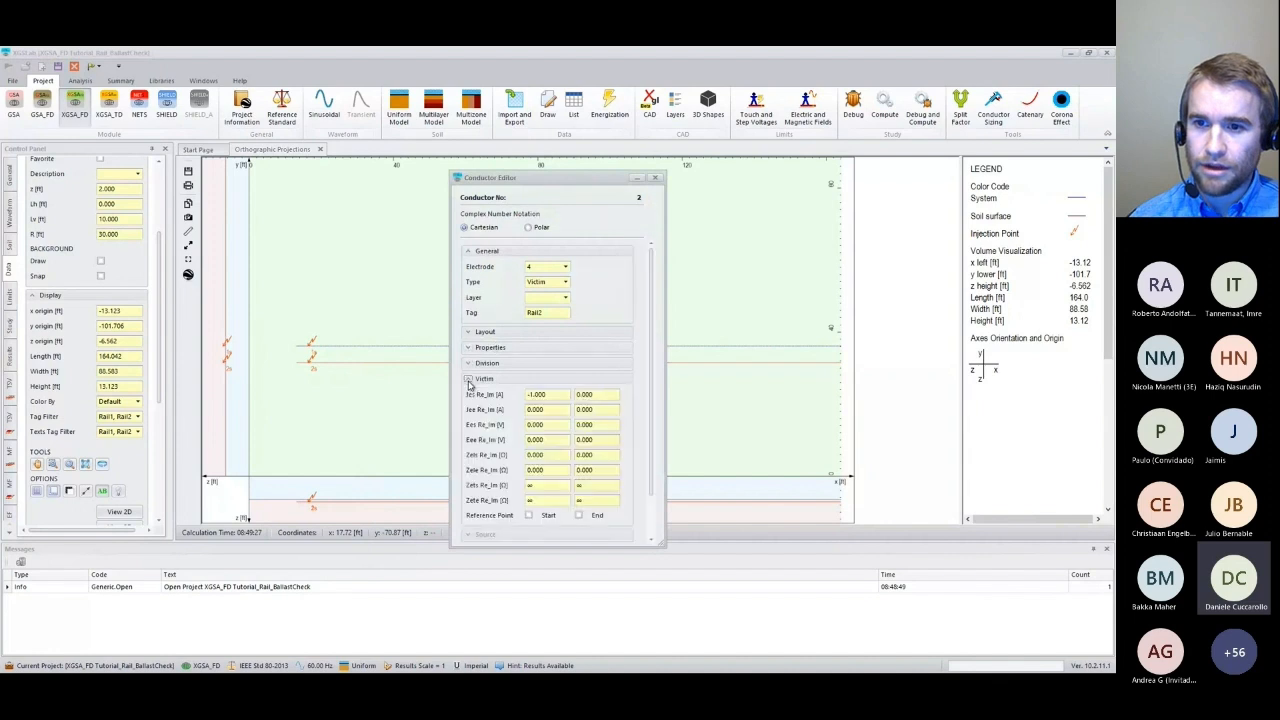
{"action": "left_click", "coordinate": [655, 177]}
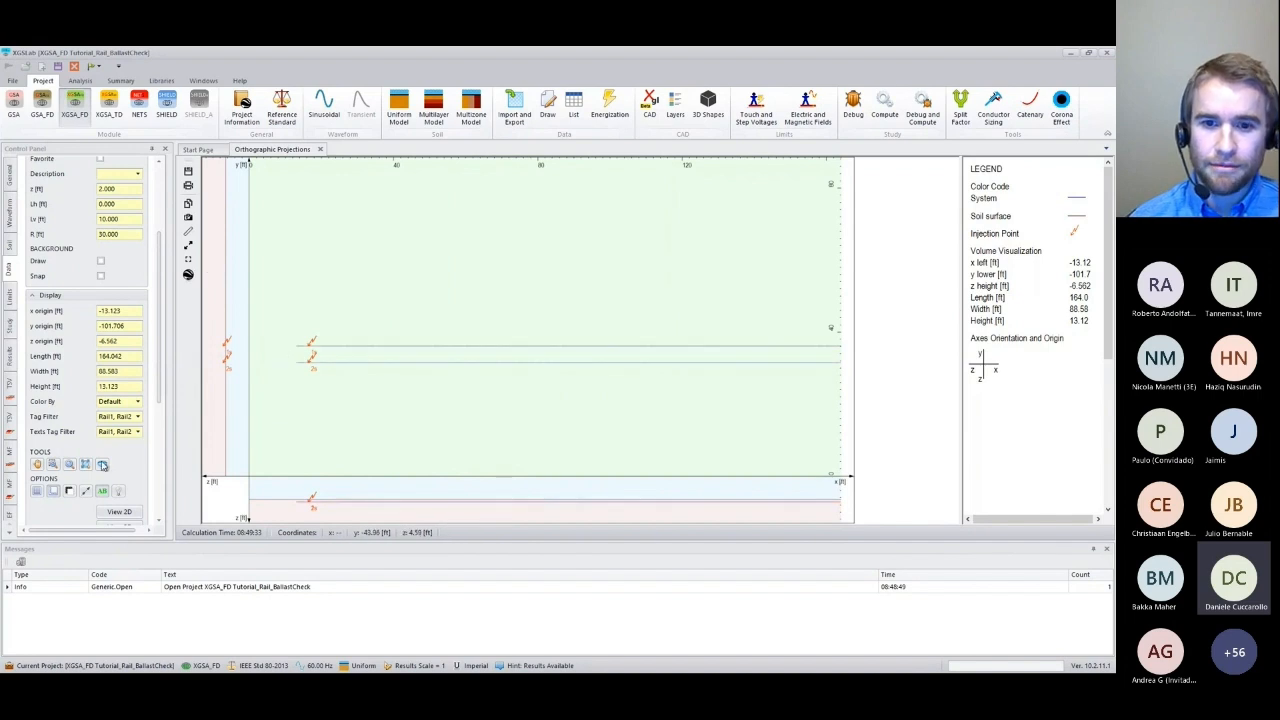
Show the full extent of the ballast check model and measure the length of the rails.
{"action": "left_click", "coordinate": [102, 465]}
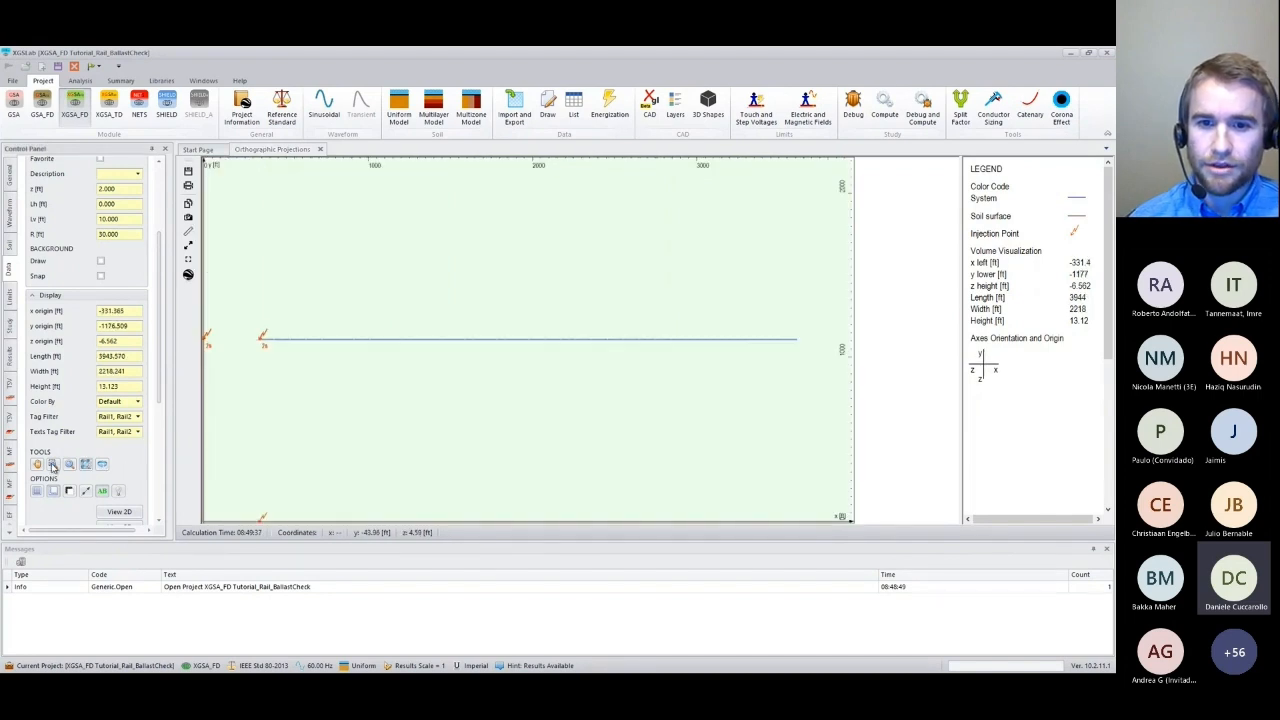
{"action": "left_click", "coordinate": [188, 232]}
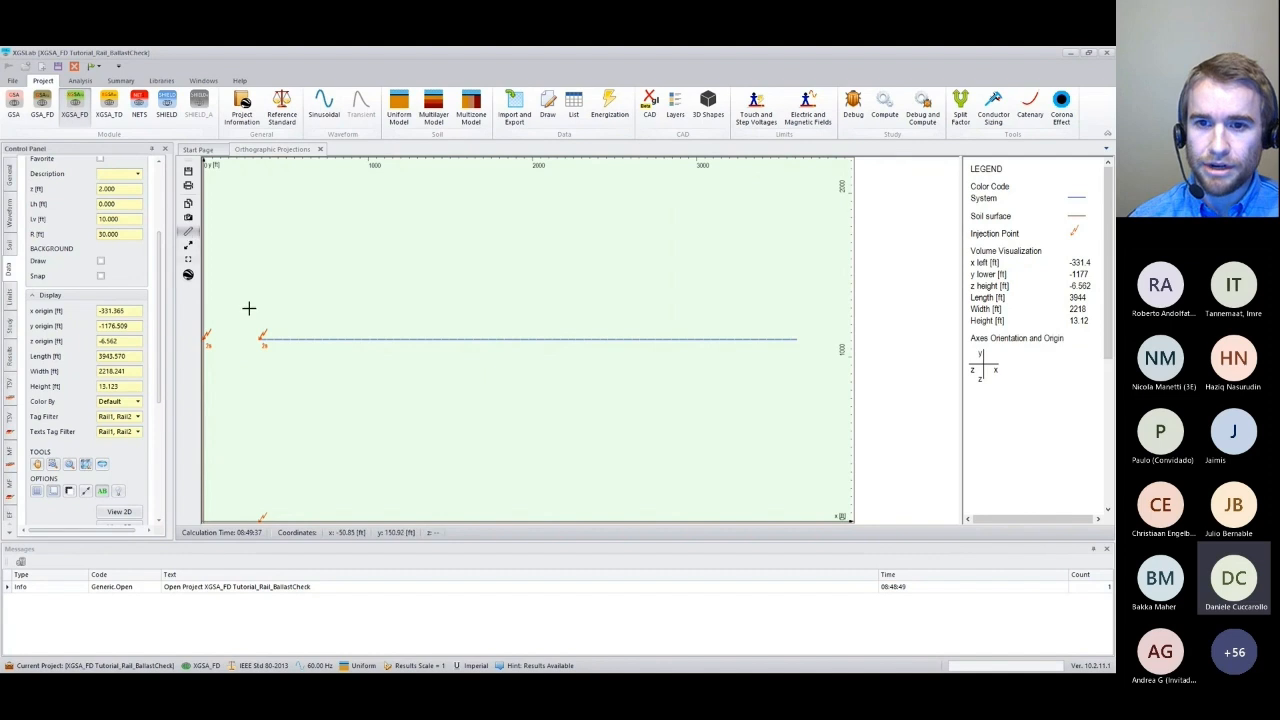
{"action": "left_click", "coordinate": [260, 337]}
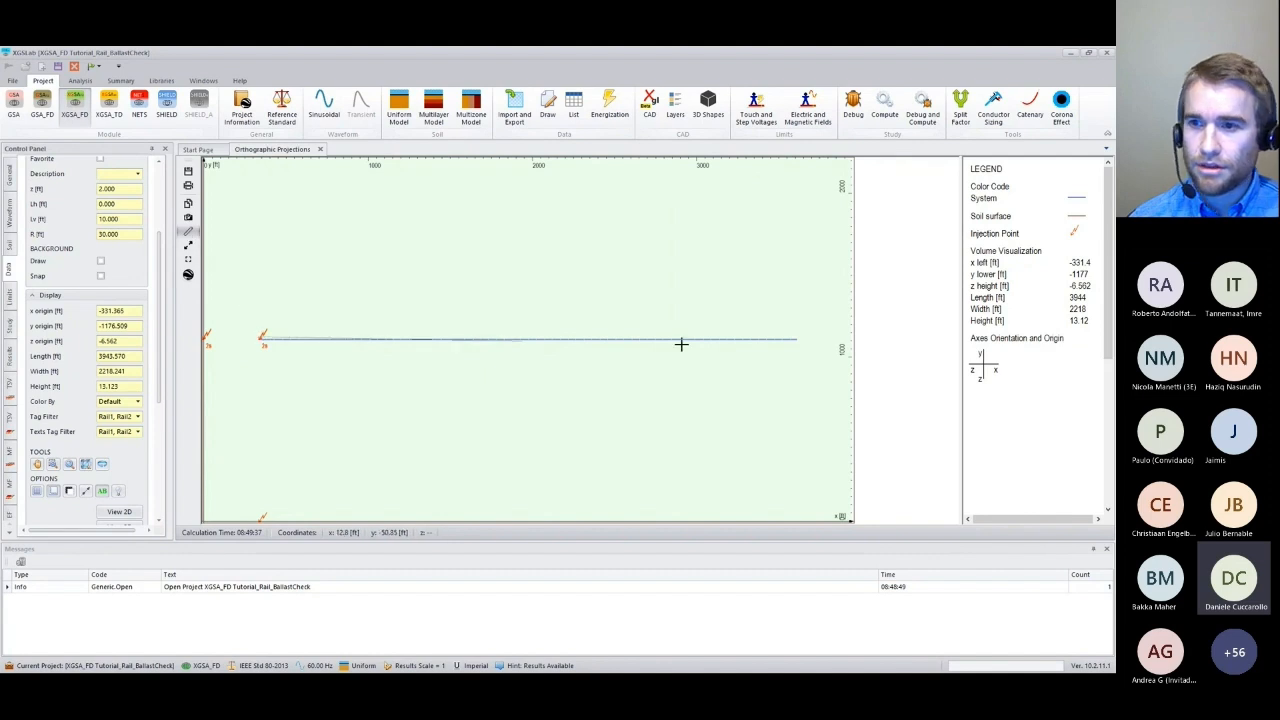
{"action": "left_click", "coordinate": [782, 337]}
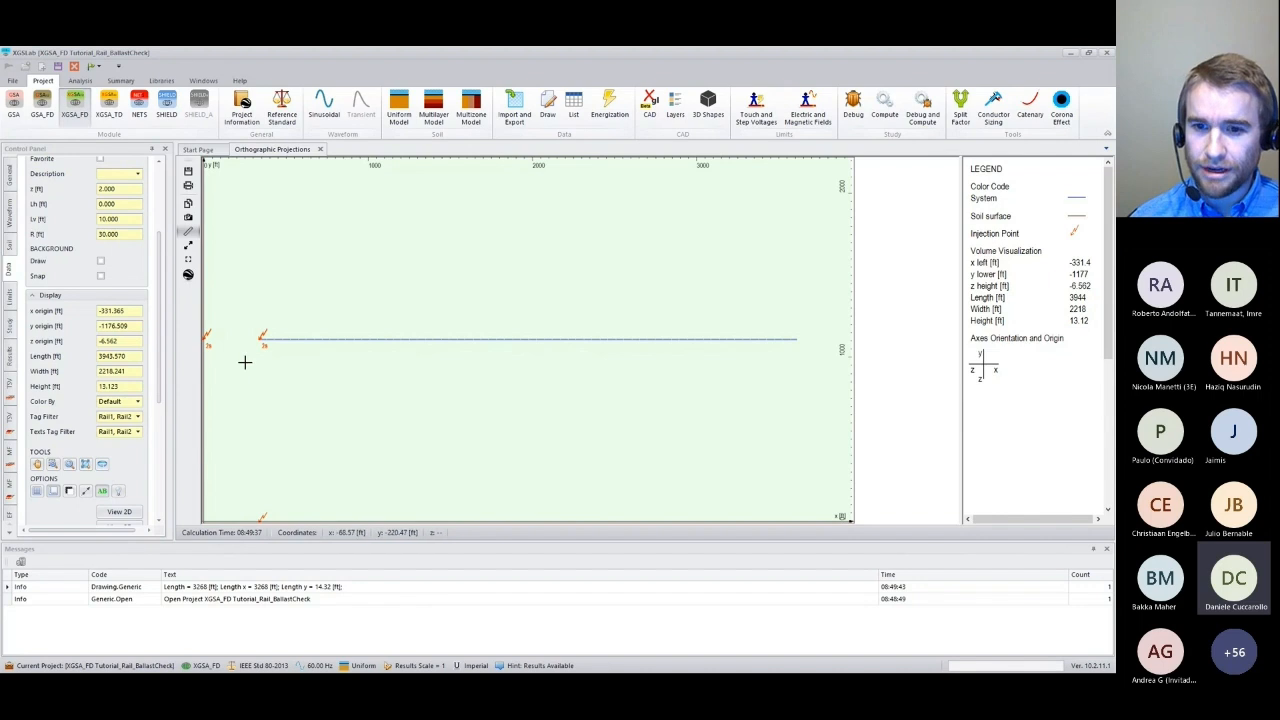
Review the GPR and earthing impedance results of the ballast check model, and exit that project and its program window.
{"action": "left_click", "coordinate": [75, 84]}
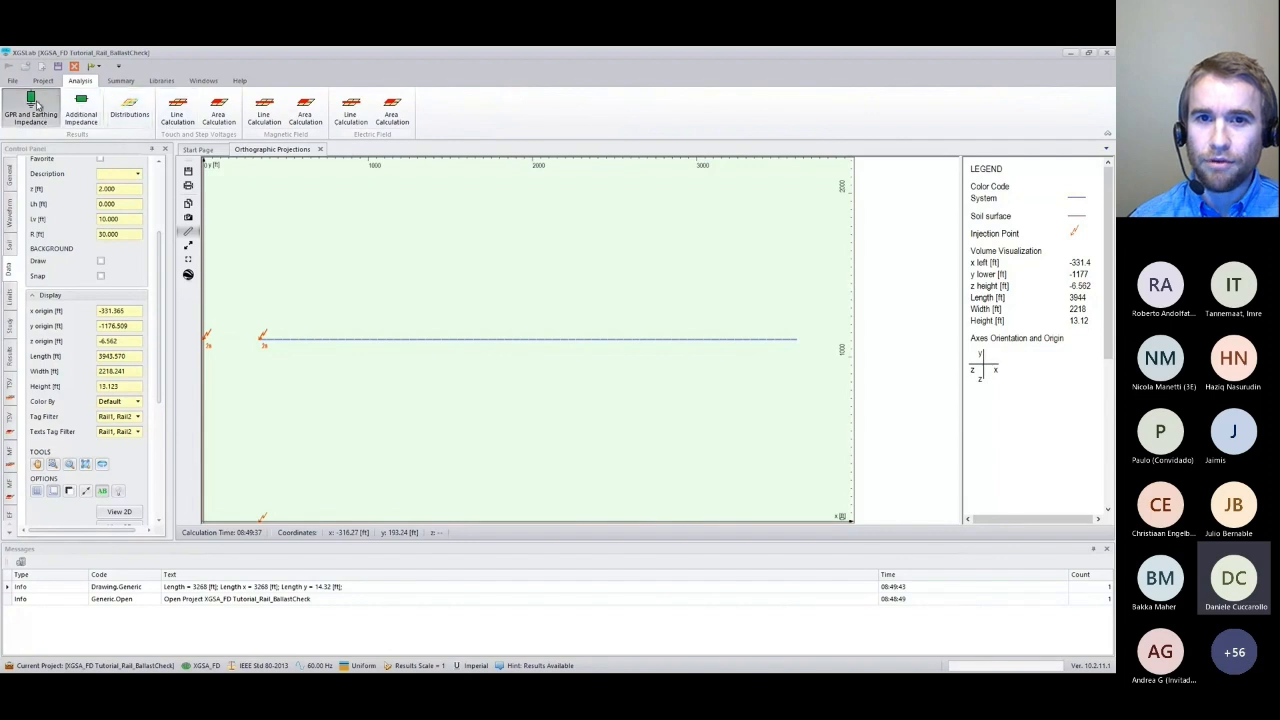
{"action": "left_click", "coordinate": [36, 104]}
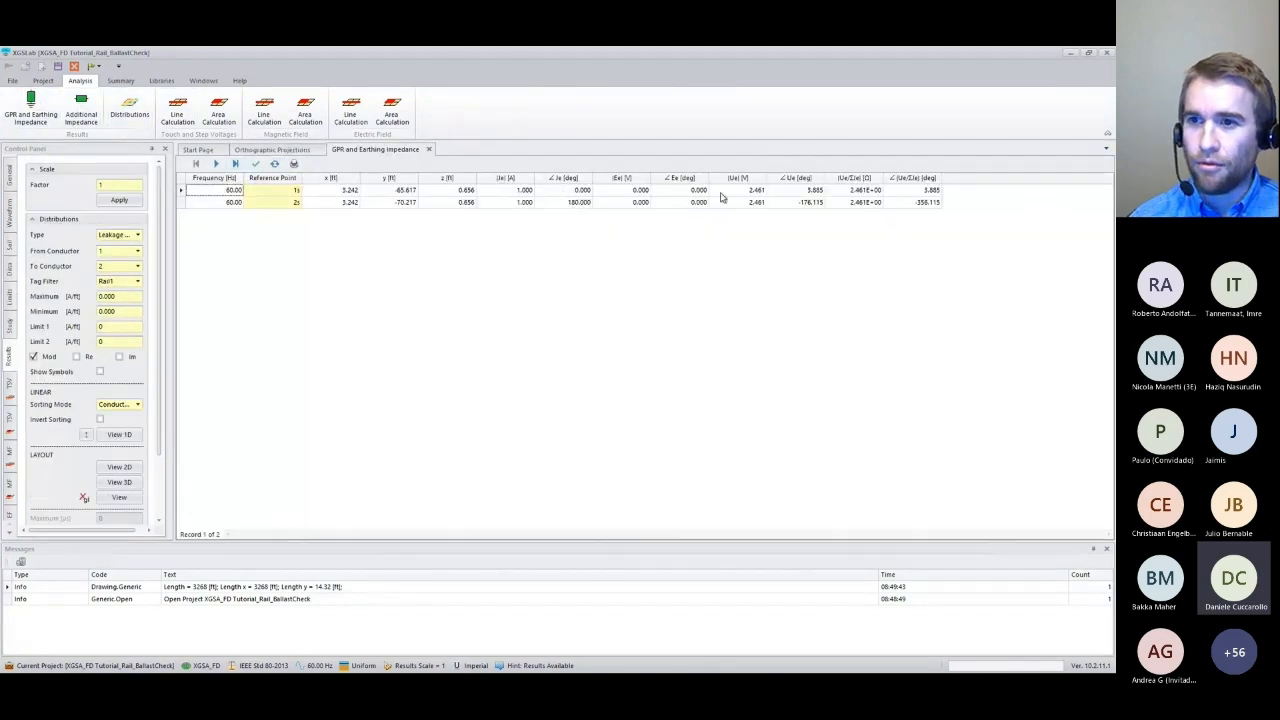
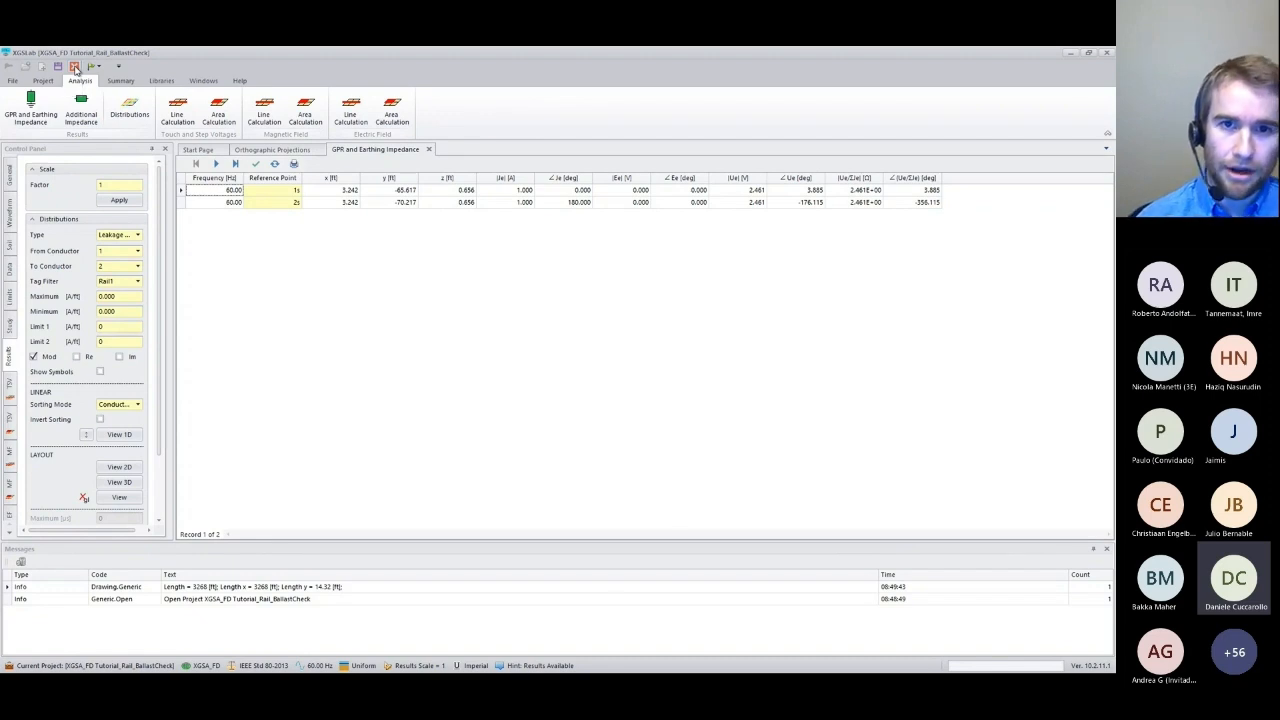
{"action": "left_click", "coordinate": [74, 66]}
{"action": "left_click", "coordinate": [537, 389]}
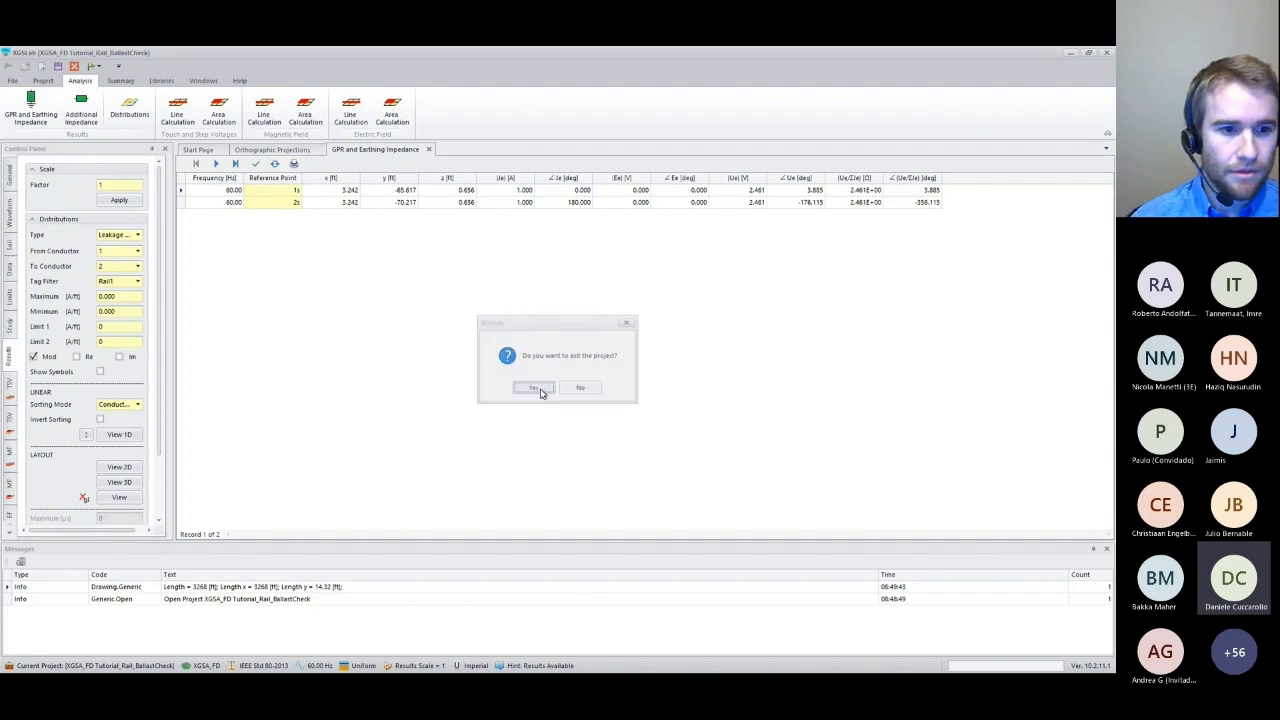
{"action": "left_click", "coordinate": [542, 391]}
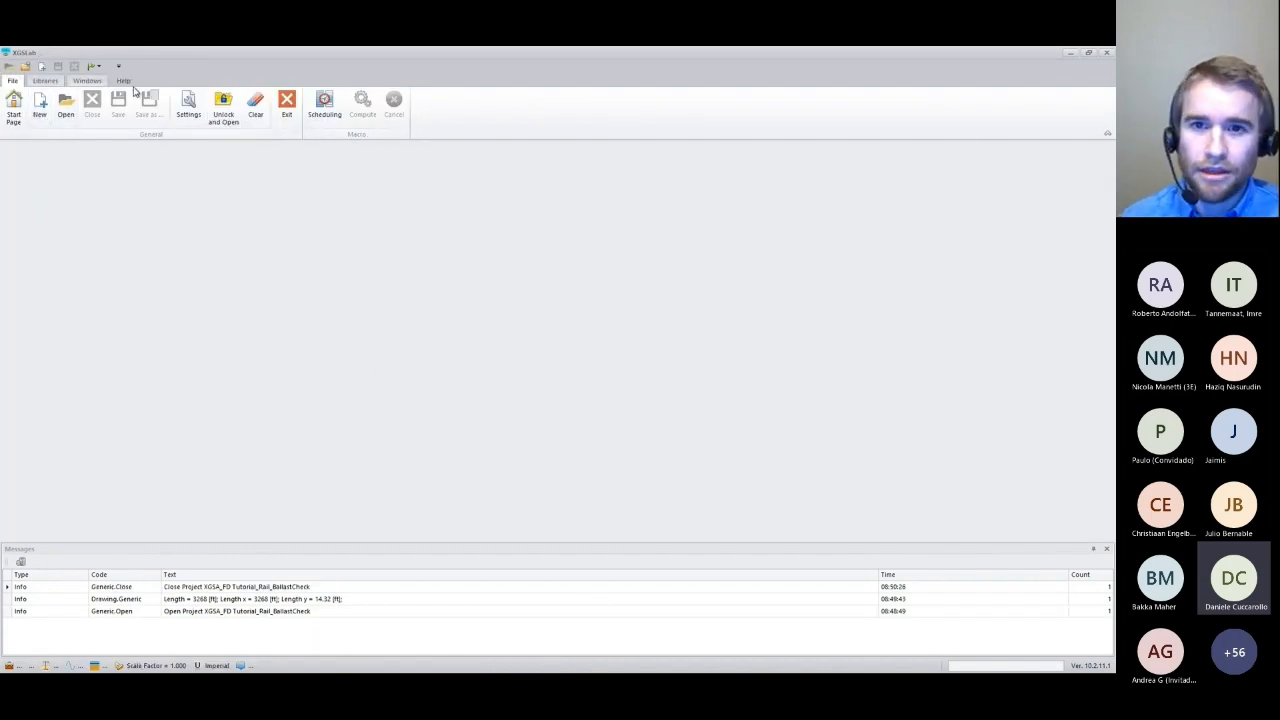
{"action": "left_click", "coordinate": [287, 103]}
{"action": "left_click", "coordinate": [533, 388]}
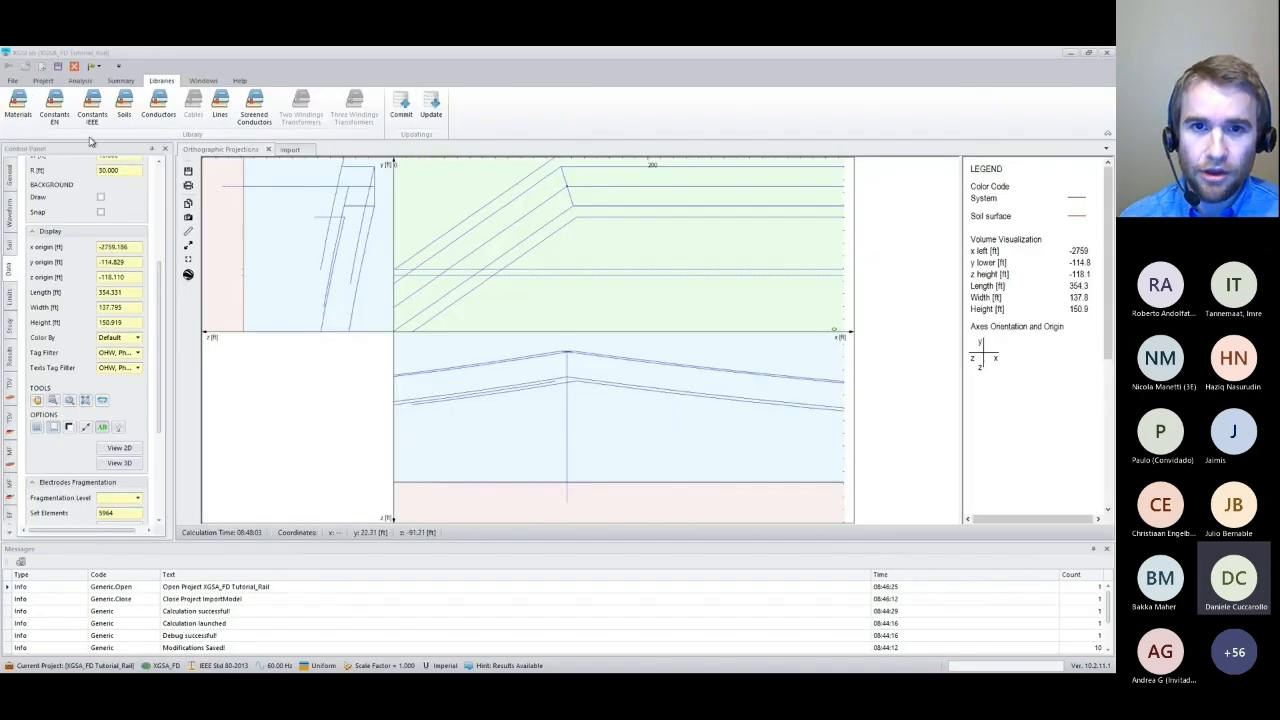
Plot the Potential distribution of the full rail model in 1D and 2D, filtered to the Rail1 and Rail2 tags.
{"action": "left_click", "coordinate": [43, 81]}
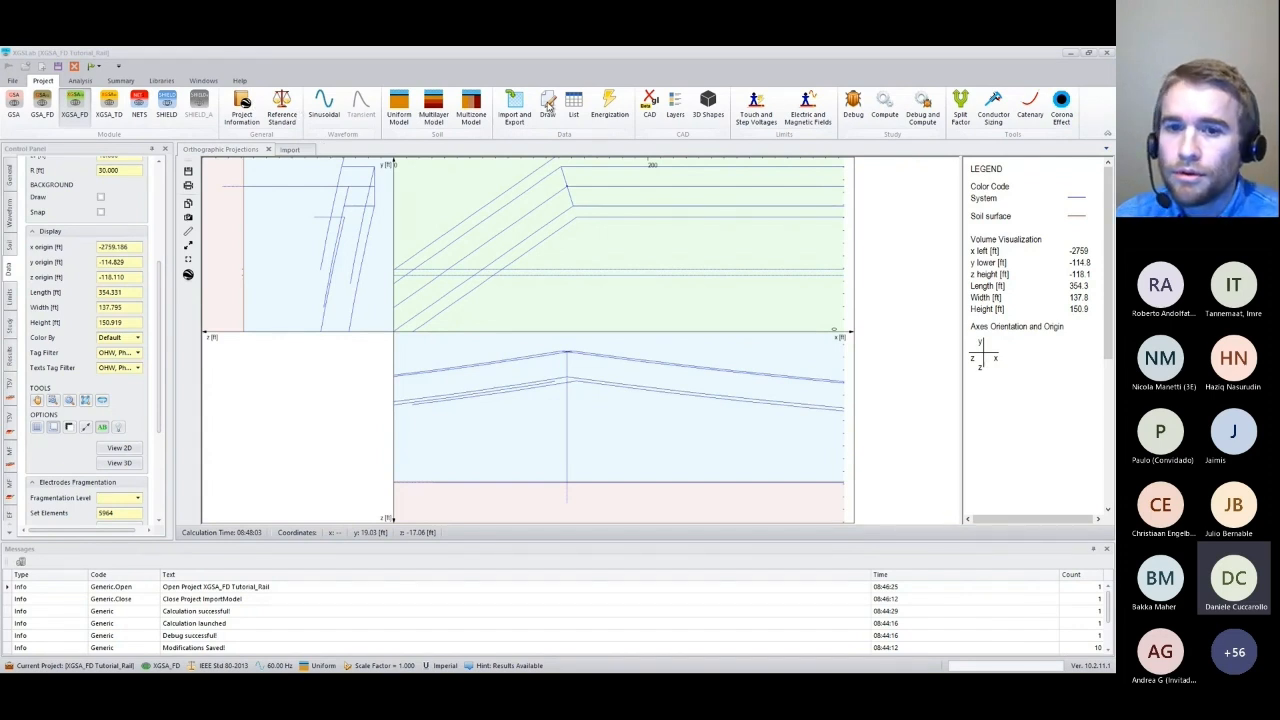
{"action": "left_click", "coordinate": [100, 399]}
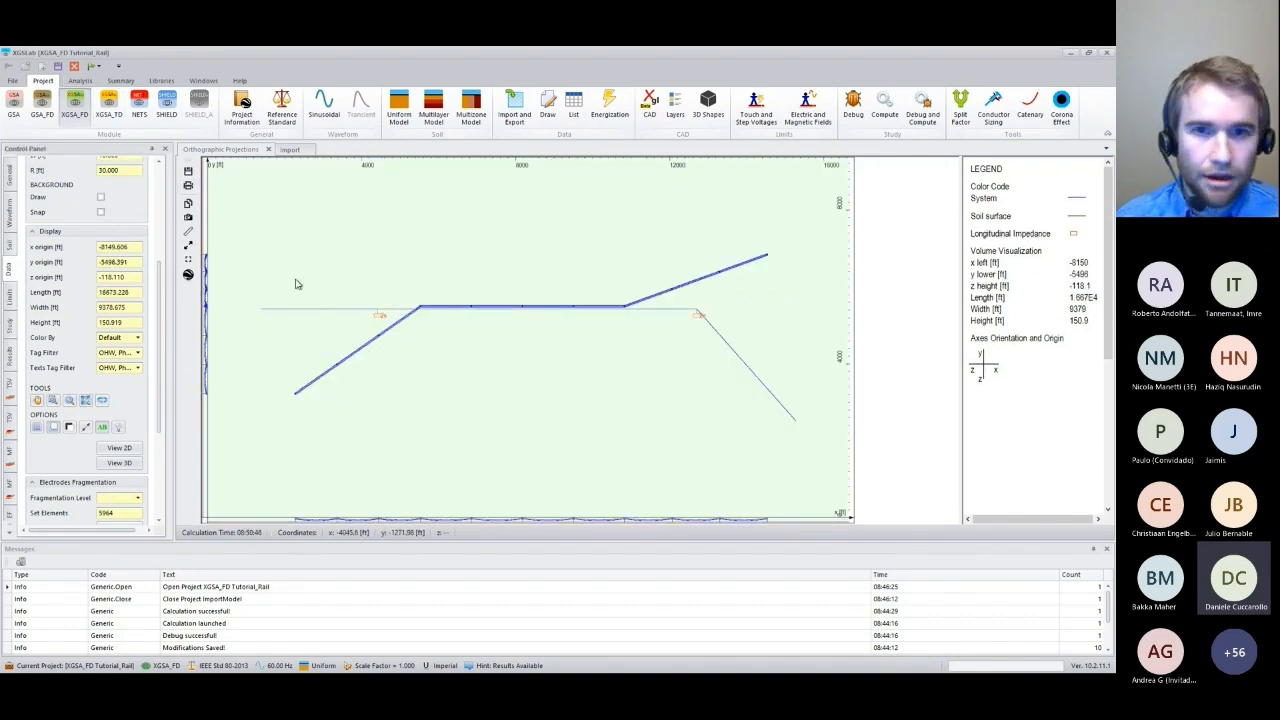
{"action": "left_click", "coordinate": [76, 81]}
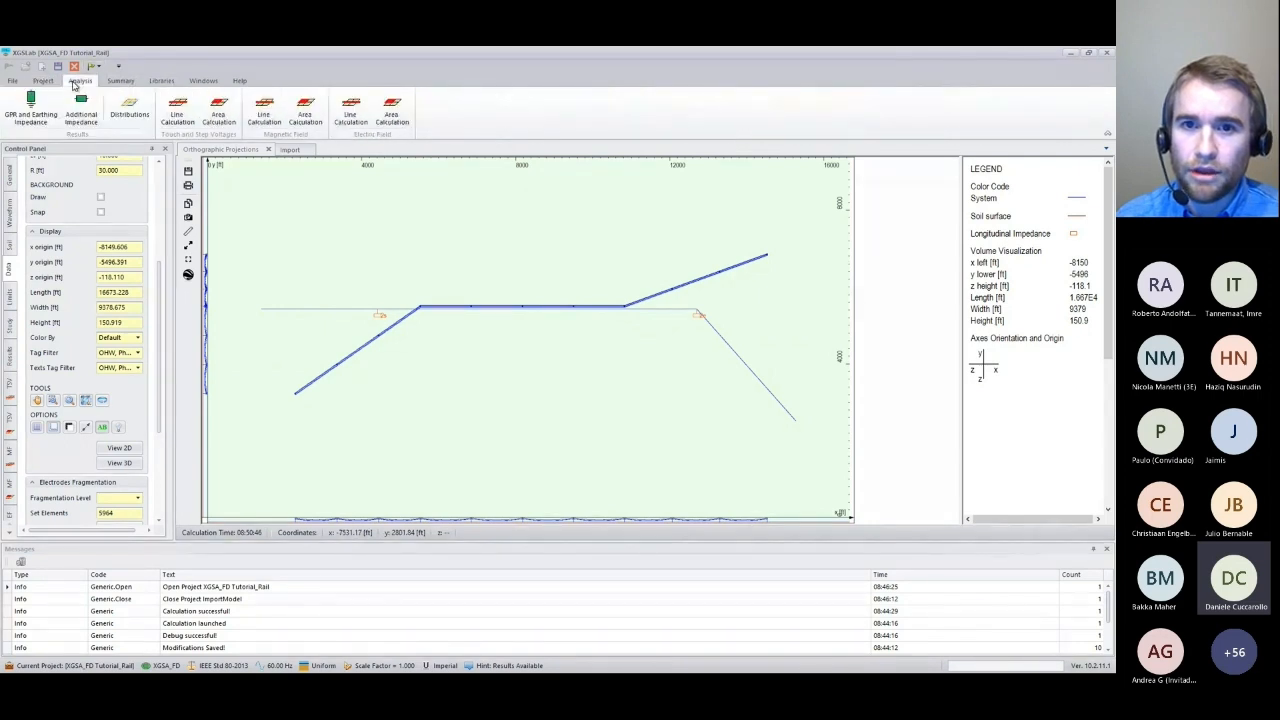
{"action": "left_click", "coordinate": [134, 112]}
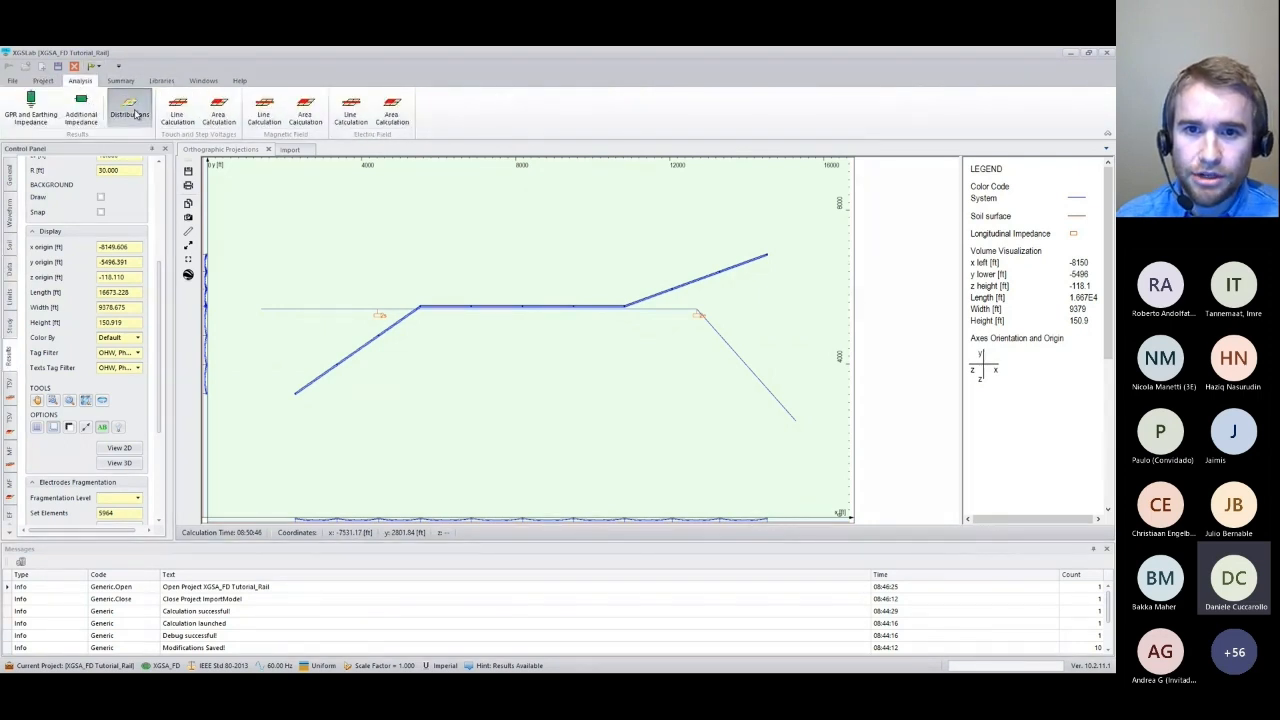
{"action": "left_click", "coordinate": [137, 235]}
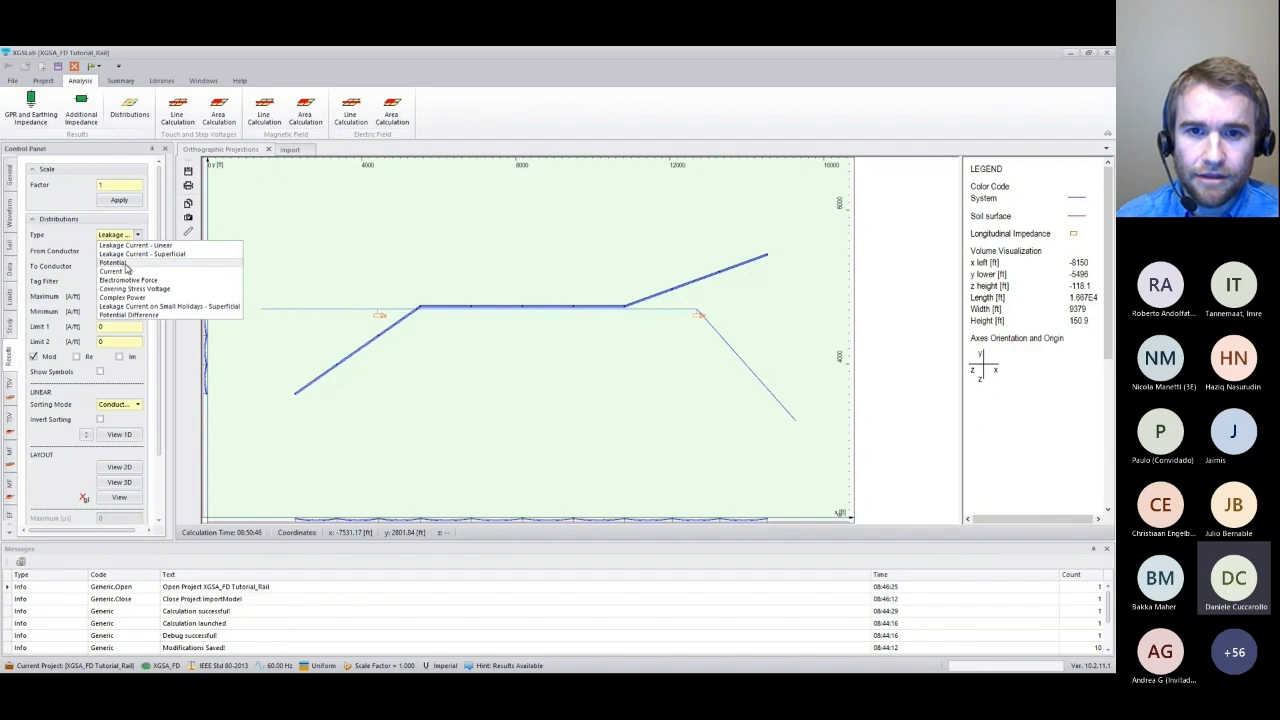
{"action": "left_click", "coordinate": [124, 263]}
{"action": "left_click", "coordinate": [134, 282]}
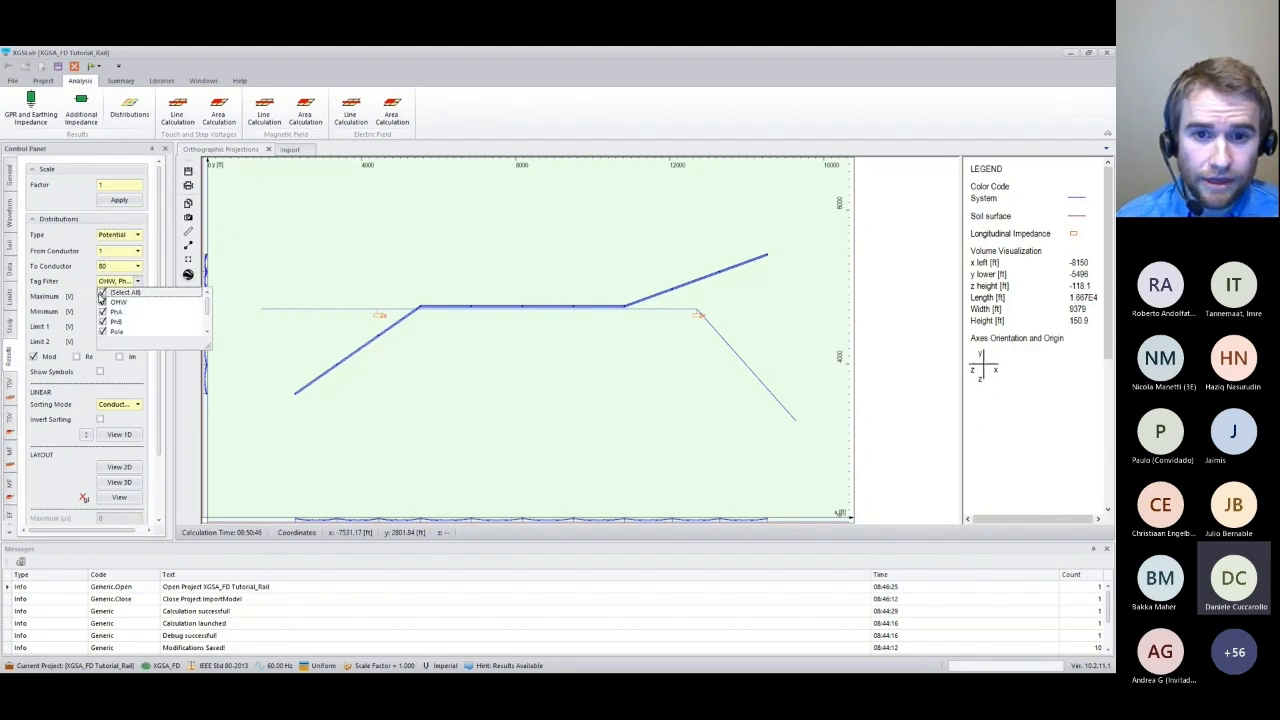
{"action": "left_click", "coordinate": [103, 351]}
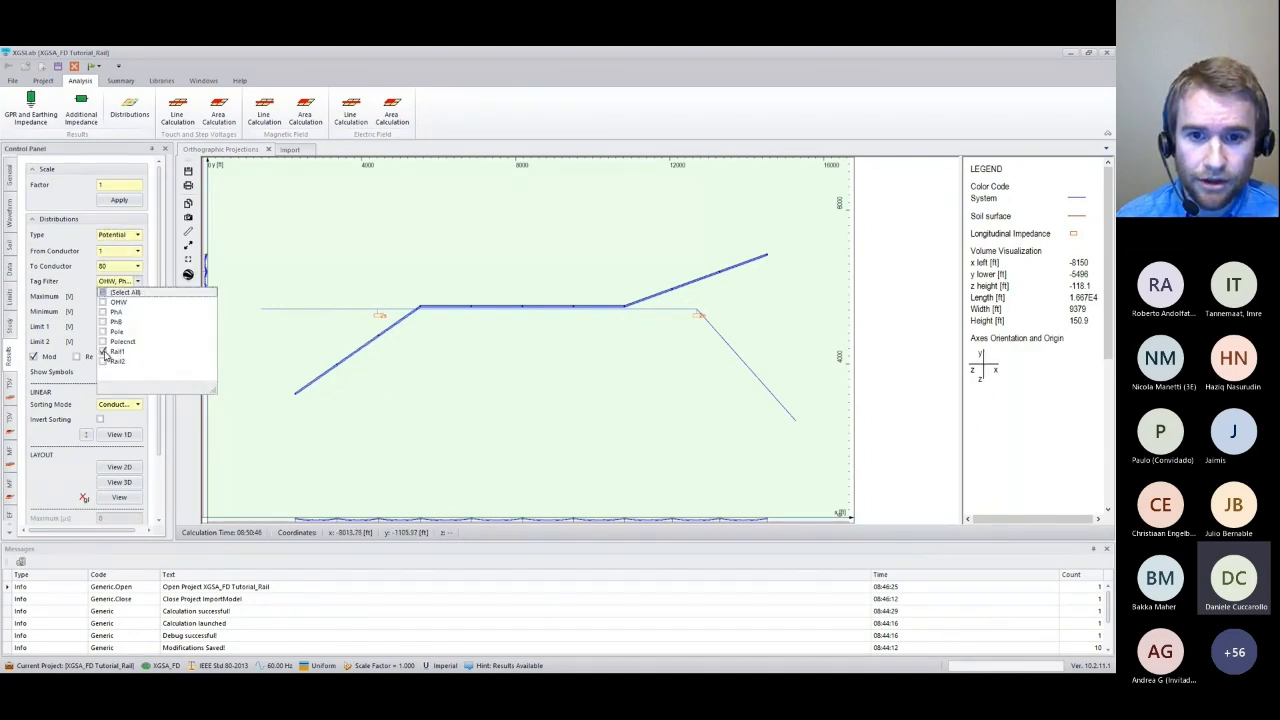
{"action": "left_click", "coordinate": [103, 361]}
{"action": "left_click", "coordinate": [75, 435]}
{"action": "left_click", "coordinate": [121, 436]}
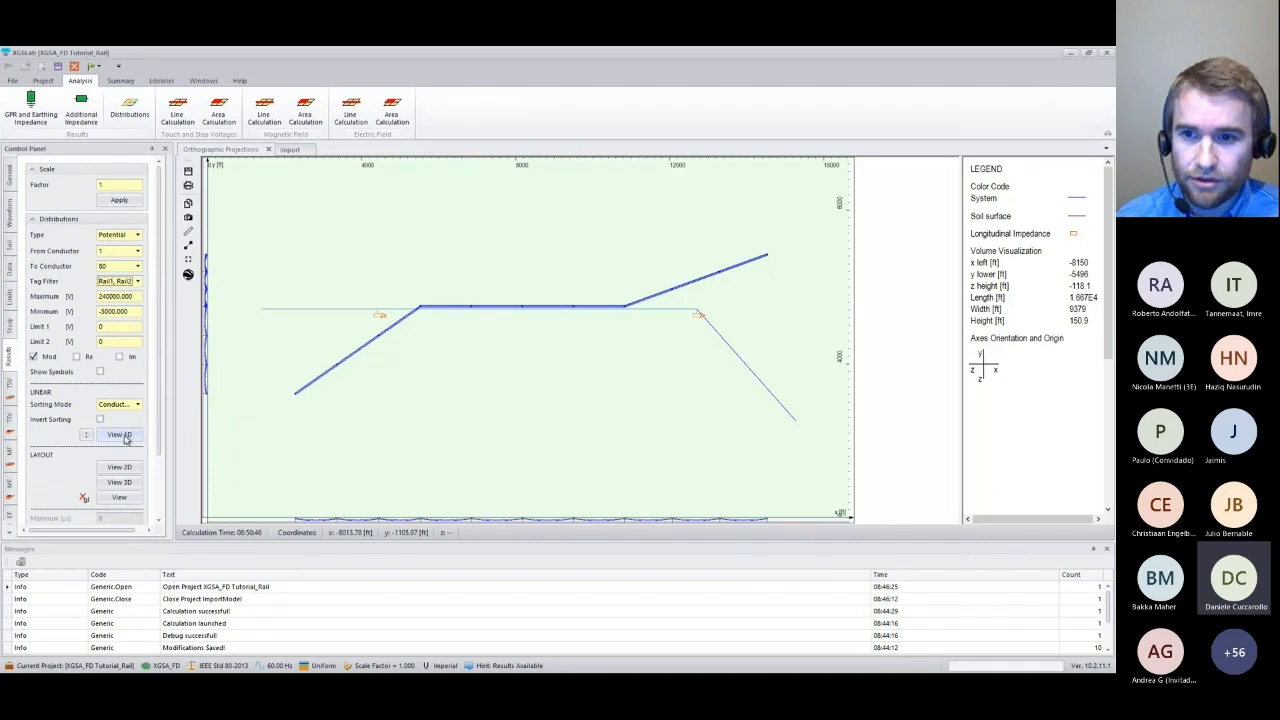
{"action": "left_click", "coordinate": [120, 468]}
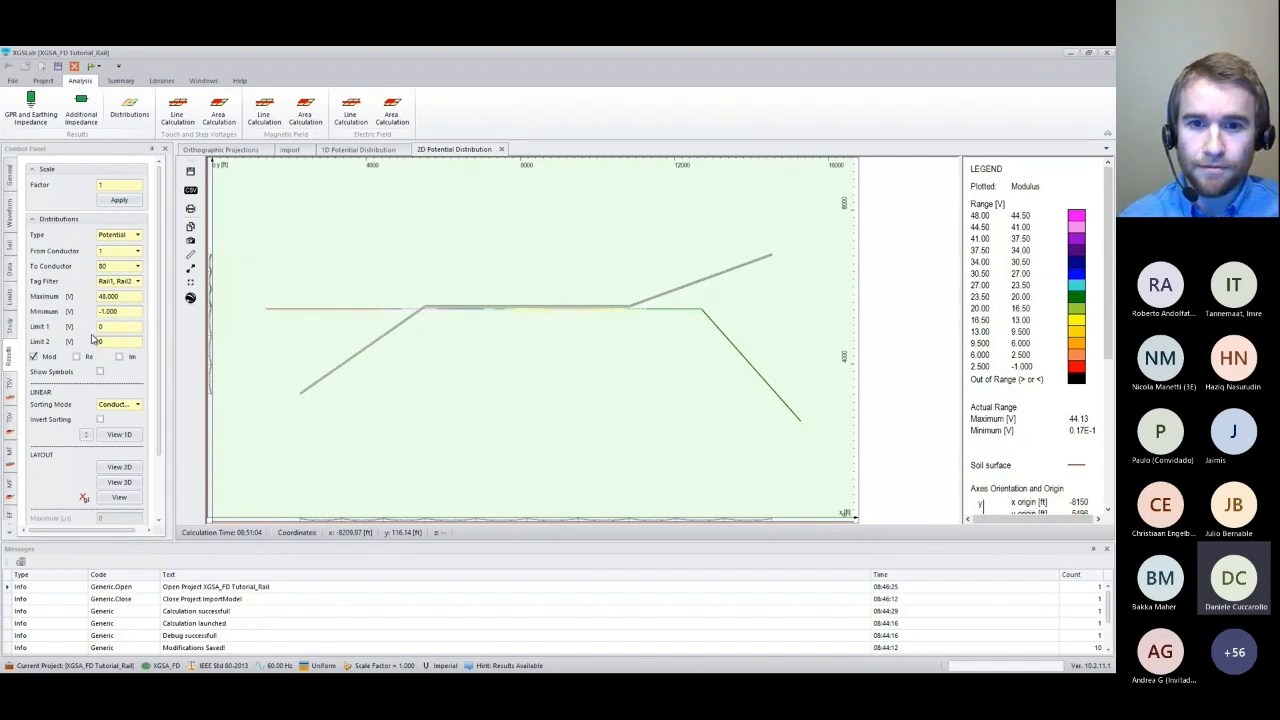
Plot the Potential Difference distribution of Rail1 and Rail2 in 1D and 2D with a reach distance of 5 ft.
{"action": "left_click", "coordinate": [137, 236]}
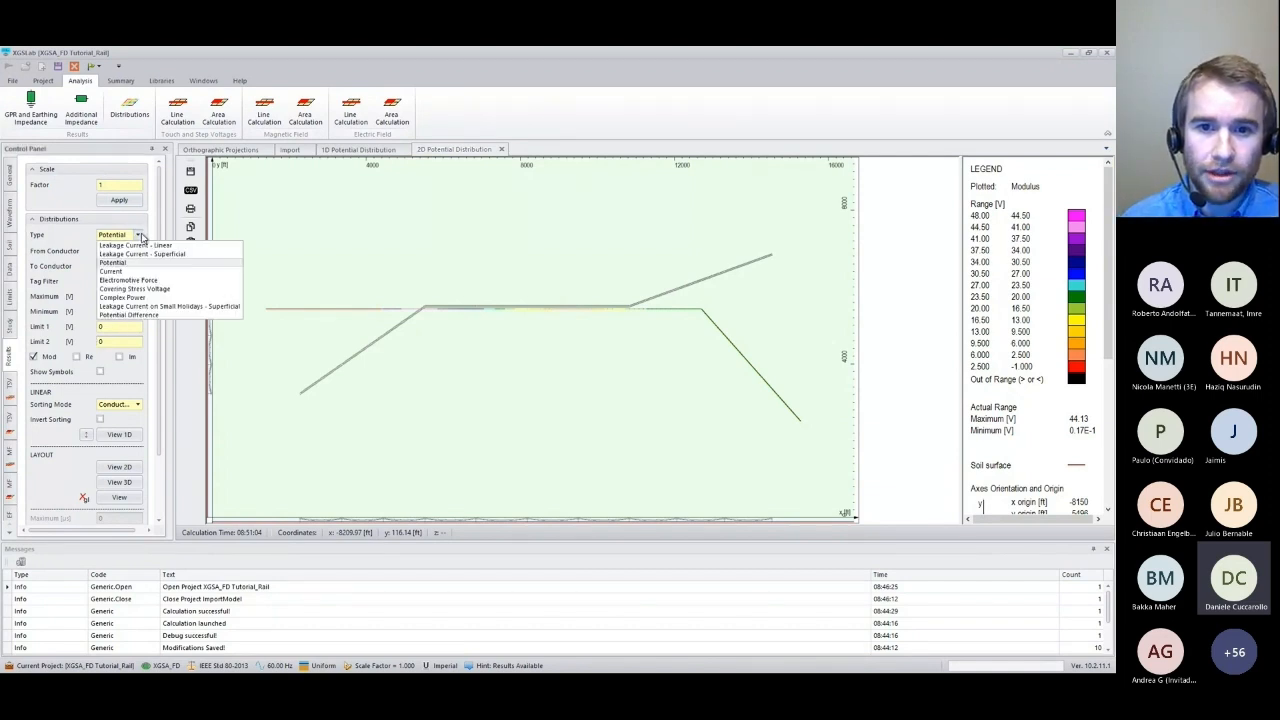
{"action": "left_click", "coordinate": [128, 313]}
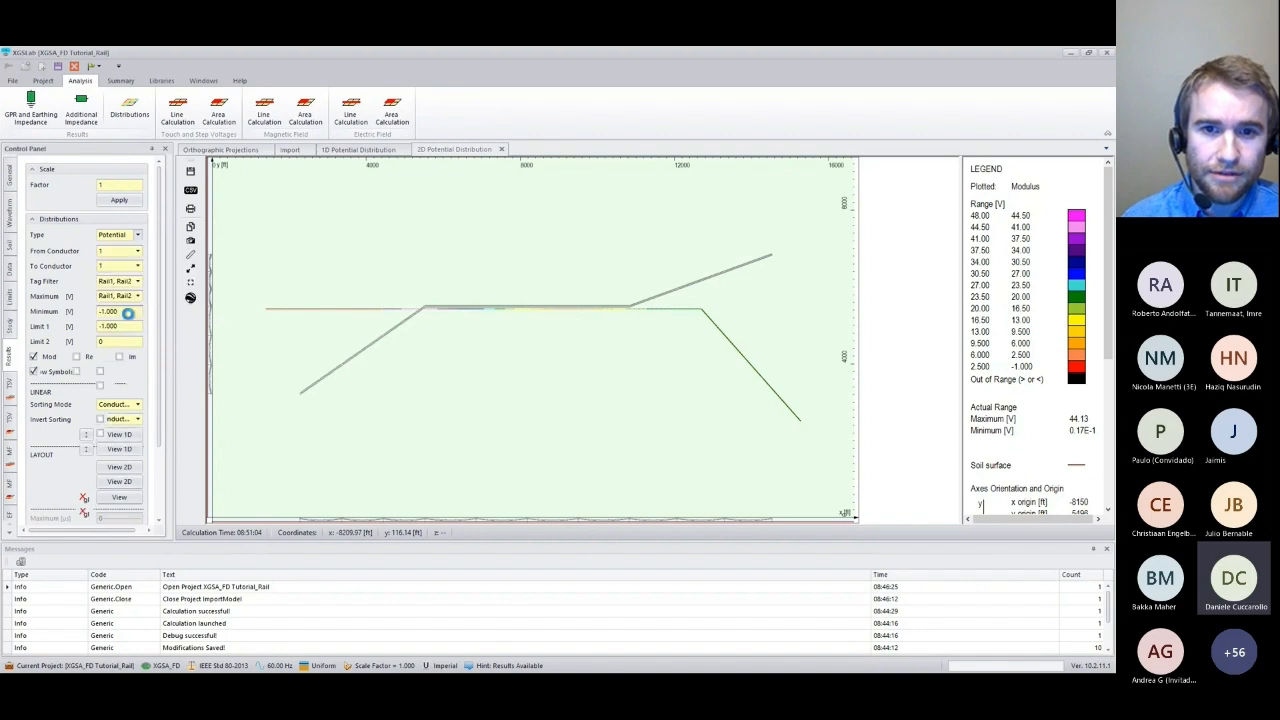
{"action": "left_click", "coordinate": [118, 250]}
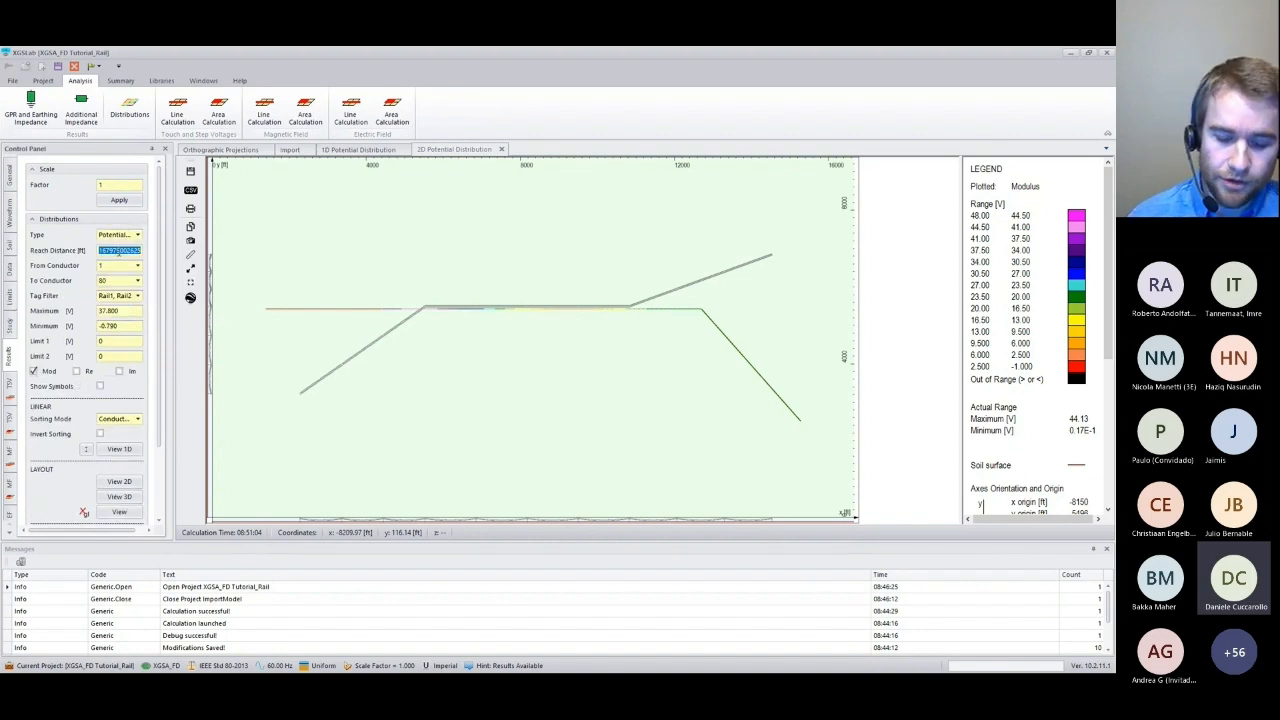
{"action": "type", "text": "5"}
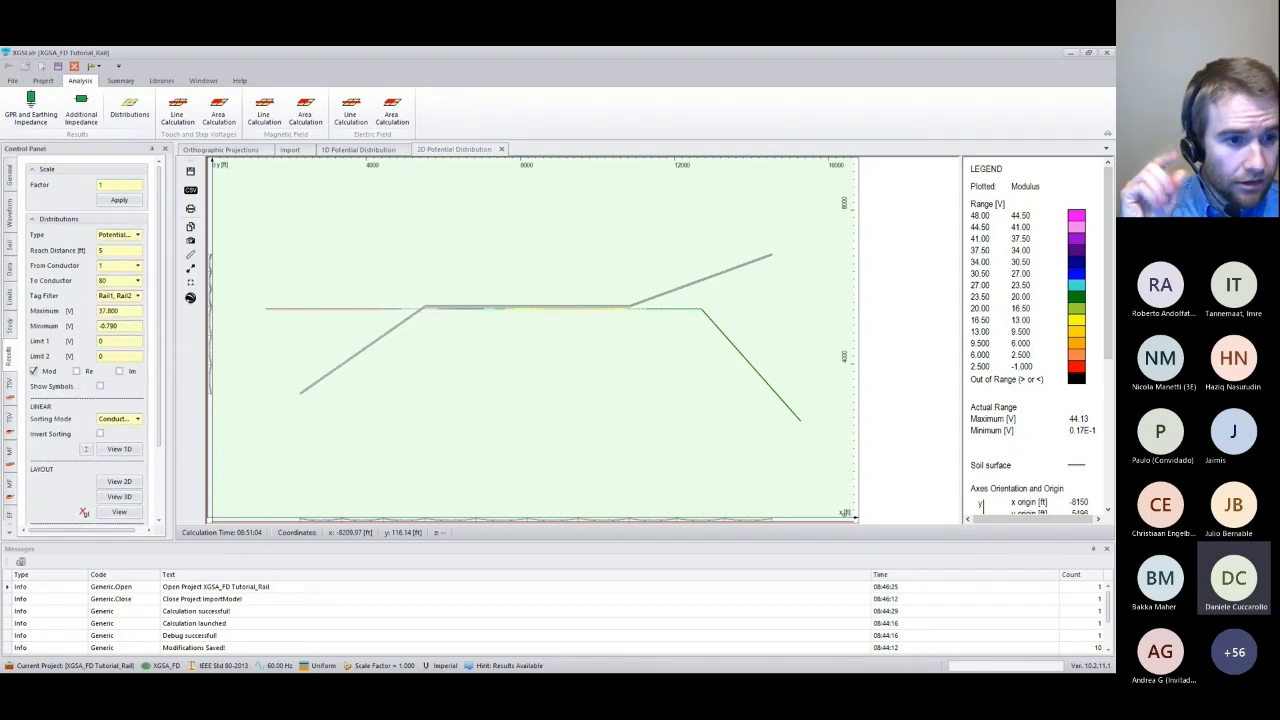
{"action": "left_click", "coordinate": [137, 296]}
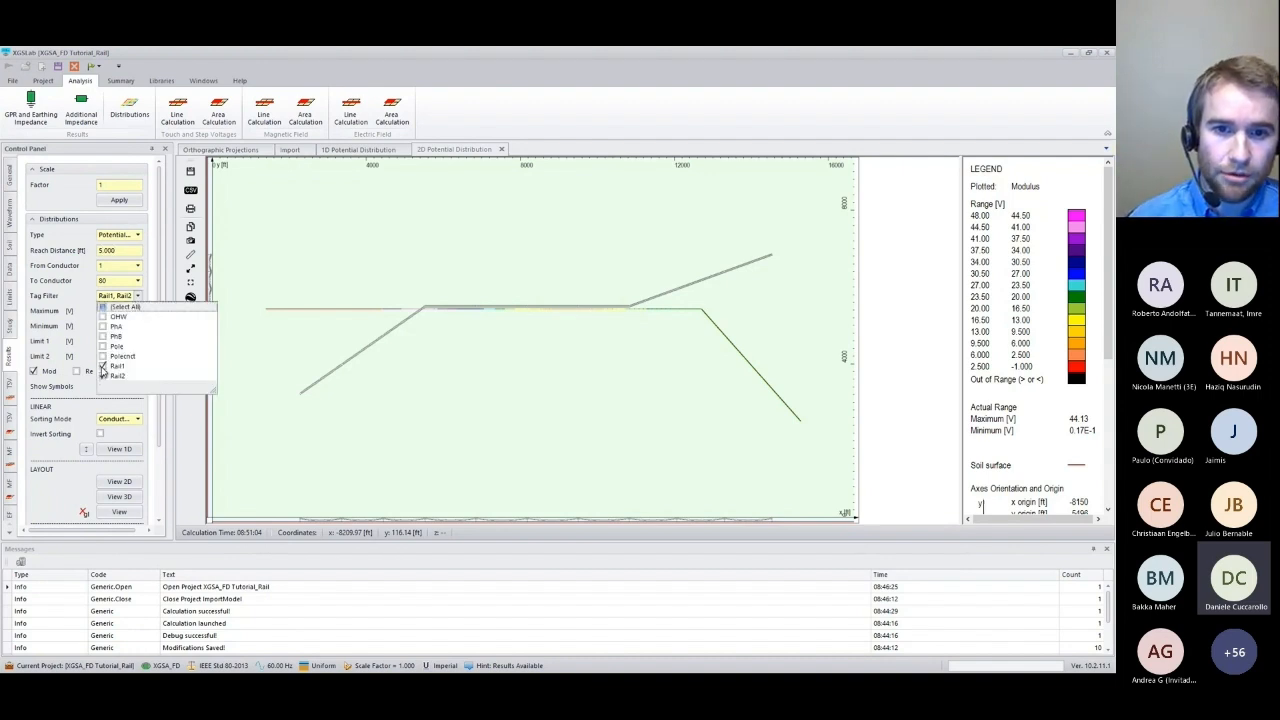
{"action": "left_click", "coordinate": [93, 461]}
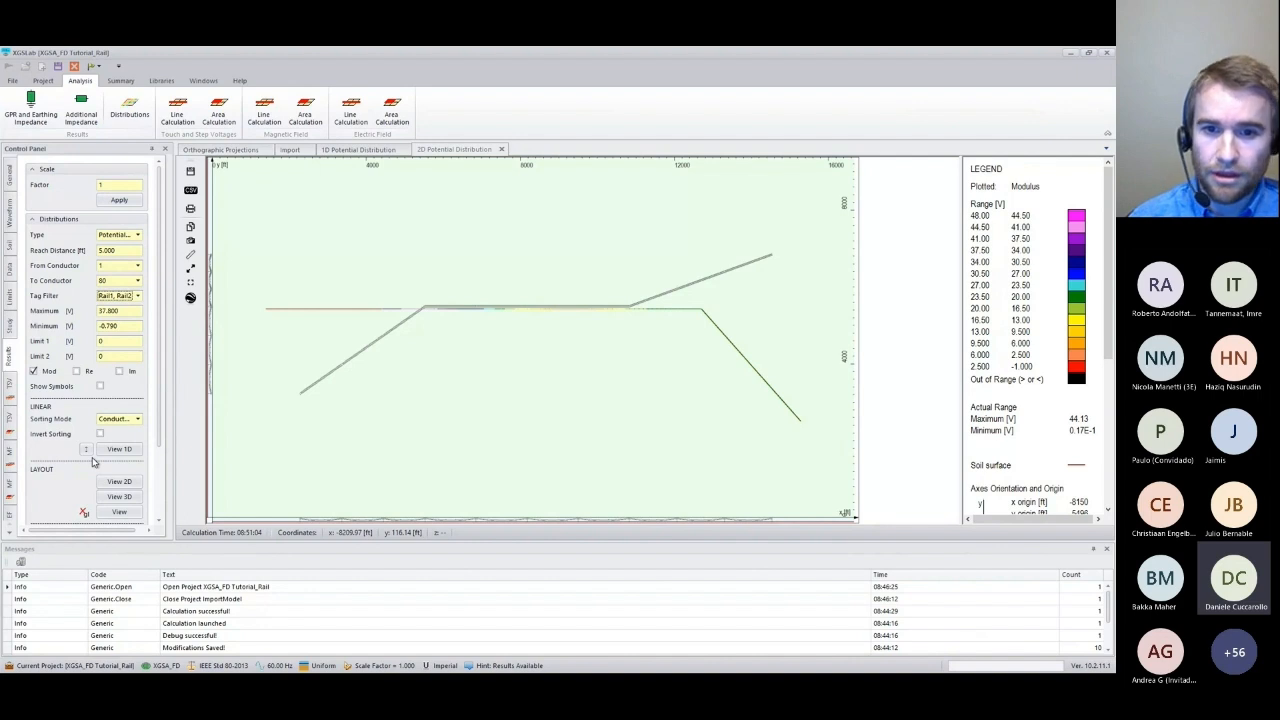
{"action": "left_click", "coordinate": [111, 449]}
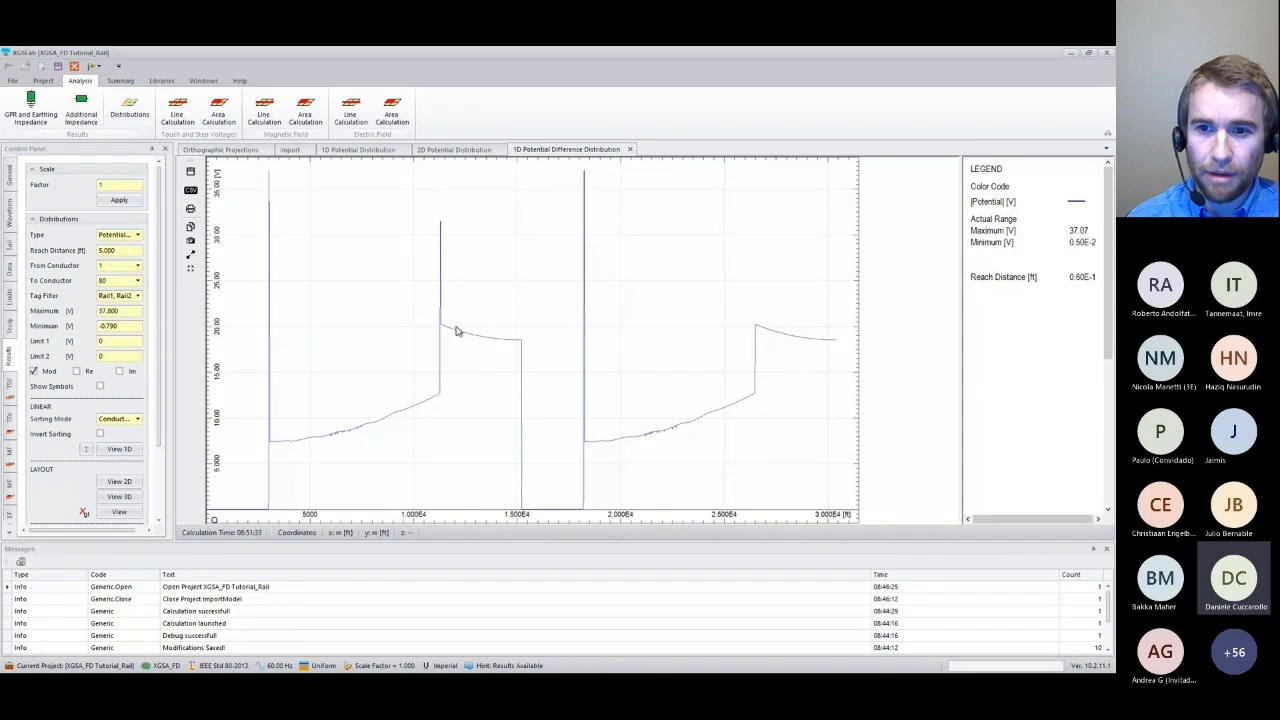
{"action": "left_click", "coordinate": [117, 481]}
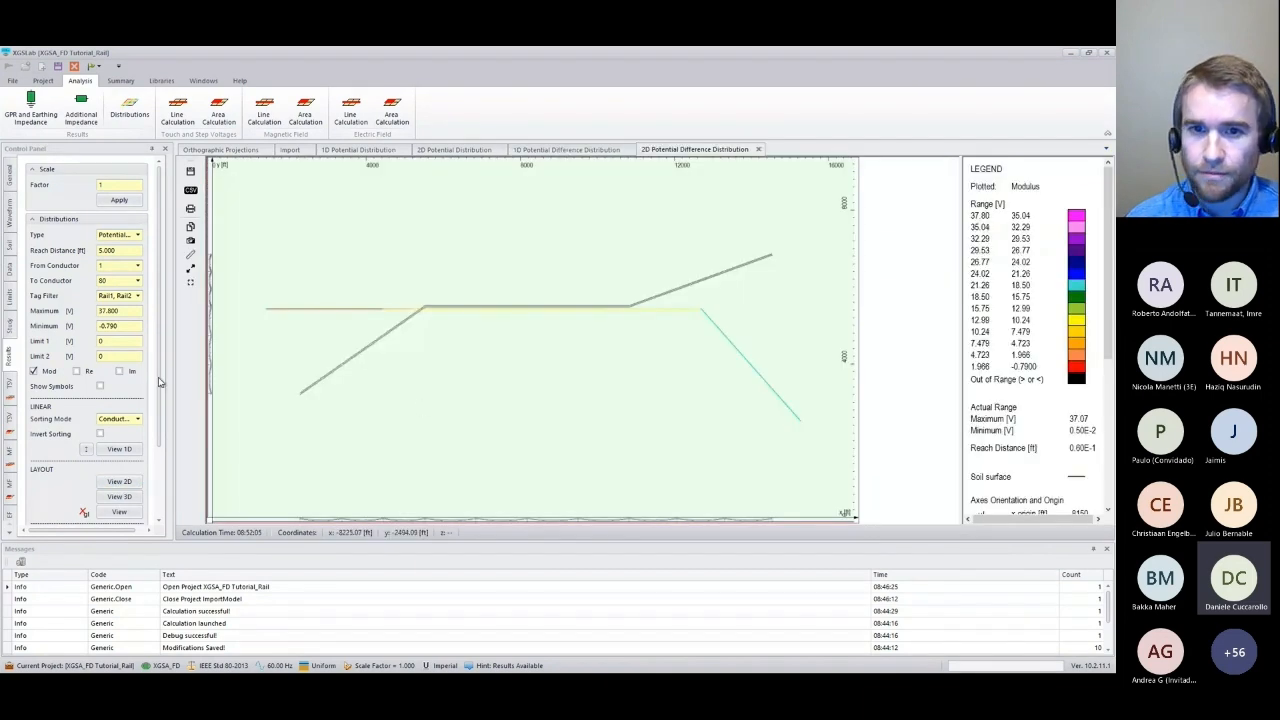
Examine the rails around the longitudinal impedance near their western end and revisit the 1D potential difference plot.
{"action": "left_click", "coordinate": [12, 272]}
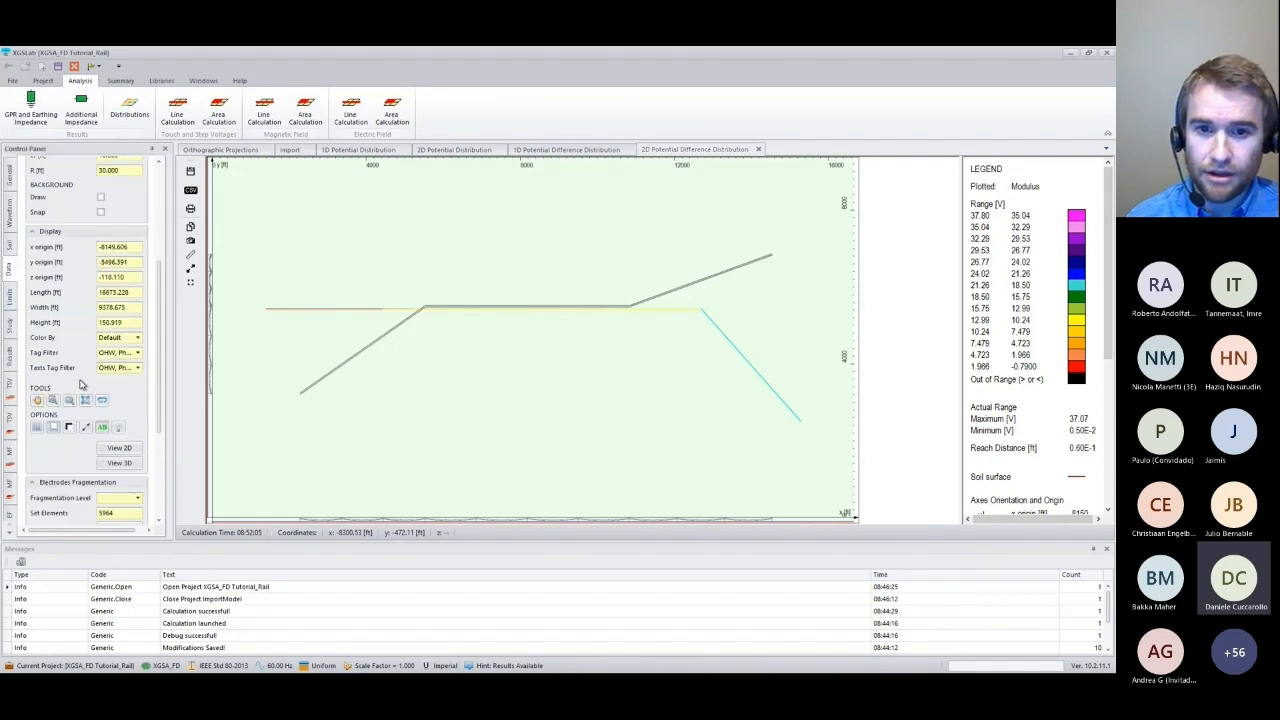
{"action": "left_click", "coordinate": [57, 399]}
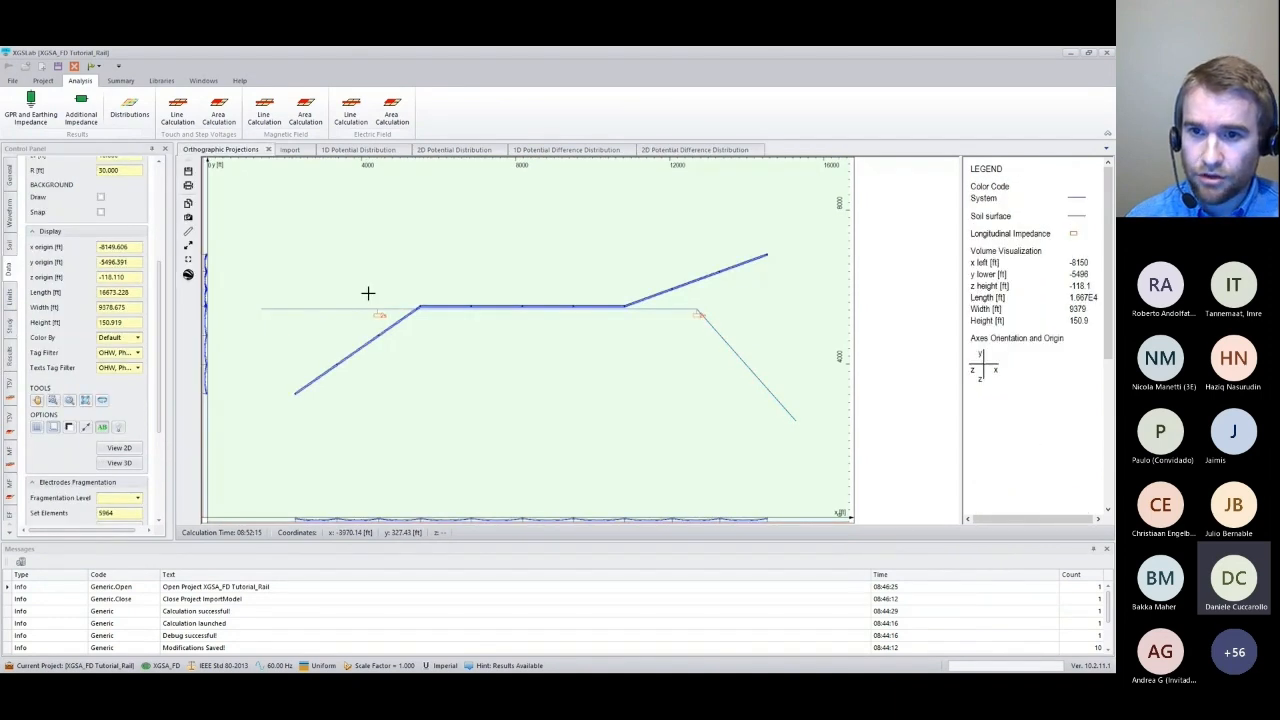
{"action": "left_click_drag", "start_coordinate": [368, 293], "coordinate": [416, 393]}
{"action": "left_click", "coordinate": [56, 399]}
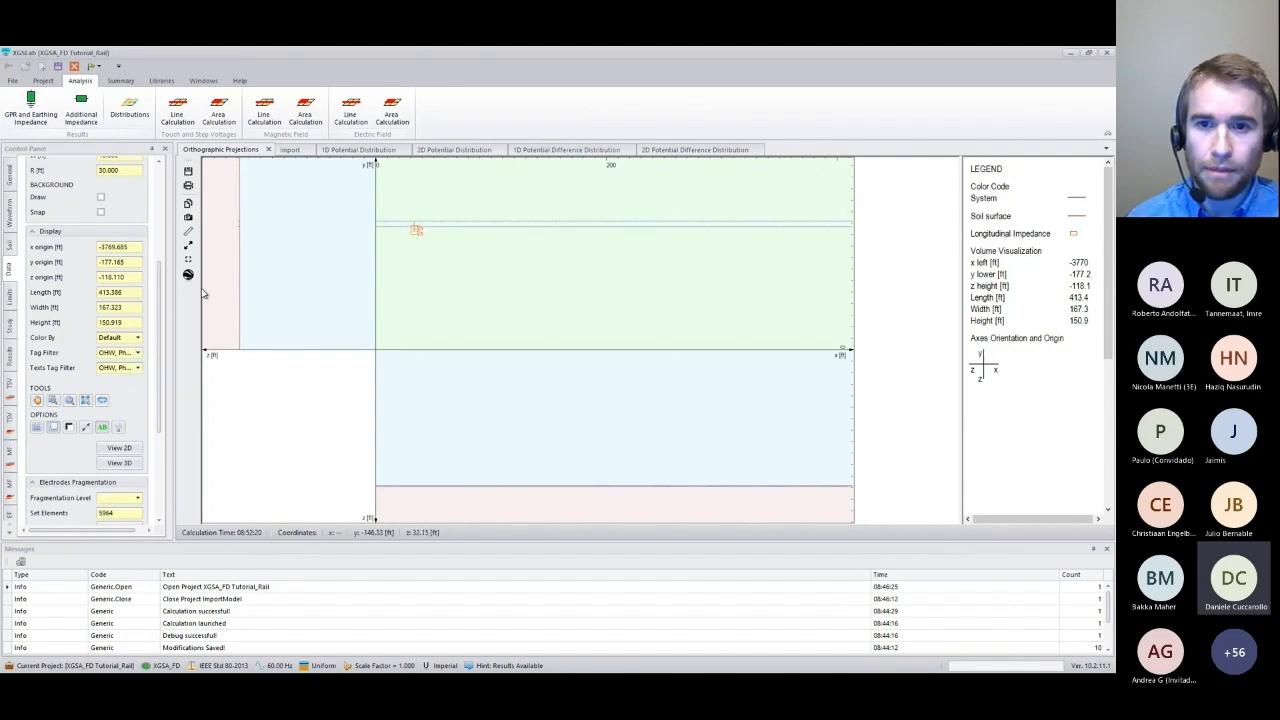
{"action": "left_click", "coordinate": [558, 149]}
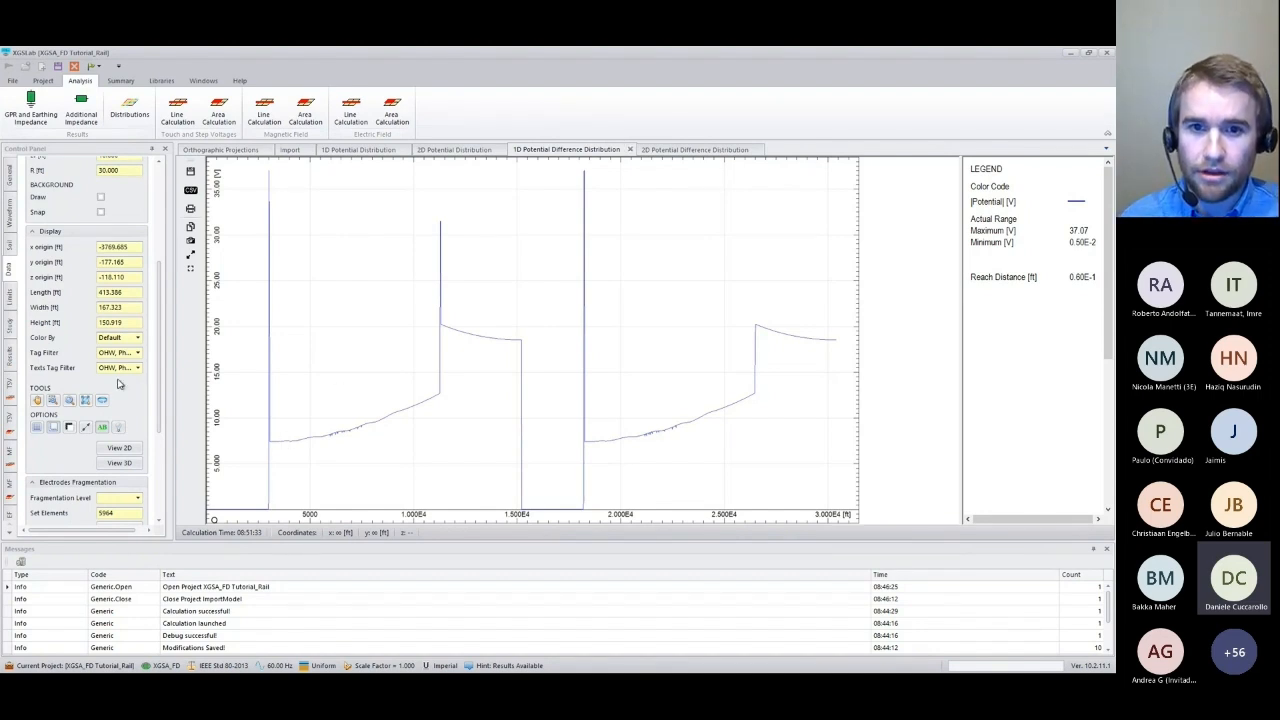
Plot the 2D Potential distribution of Rail1 and Rail2 for the area around the western longitudinal impedance.
{"action": "left_click", "coordinate": [9, 352]}
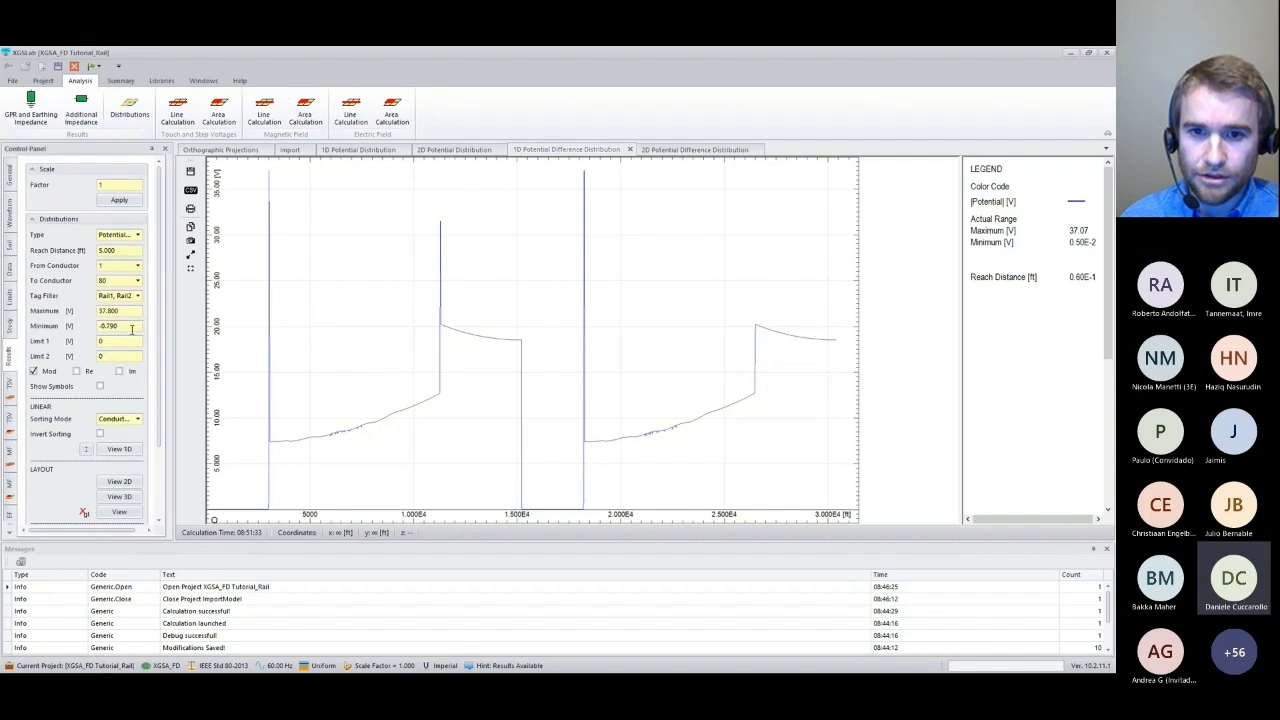
{"action": "left_click", "coordinate": [137, 234]}
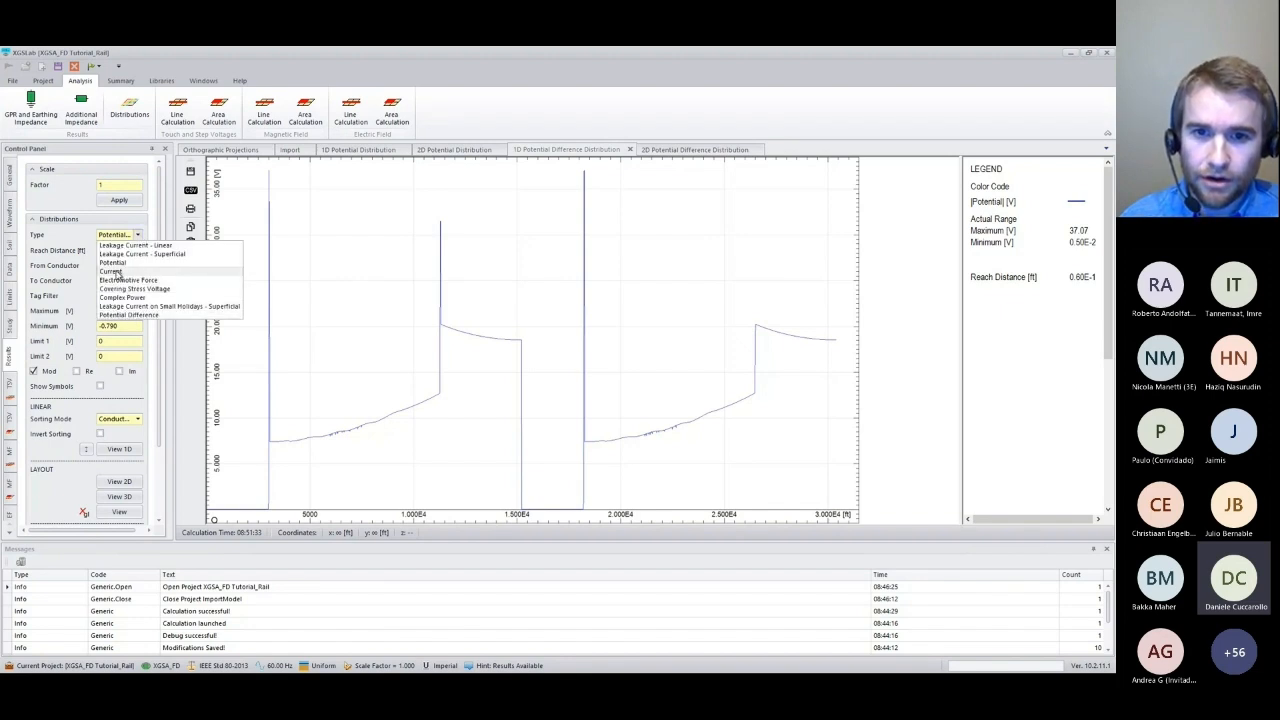
{"action": "left_click", "coordinate": [112, 263]}
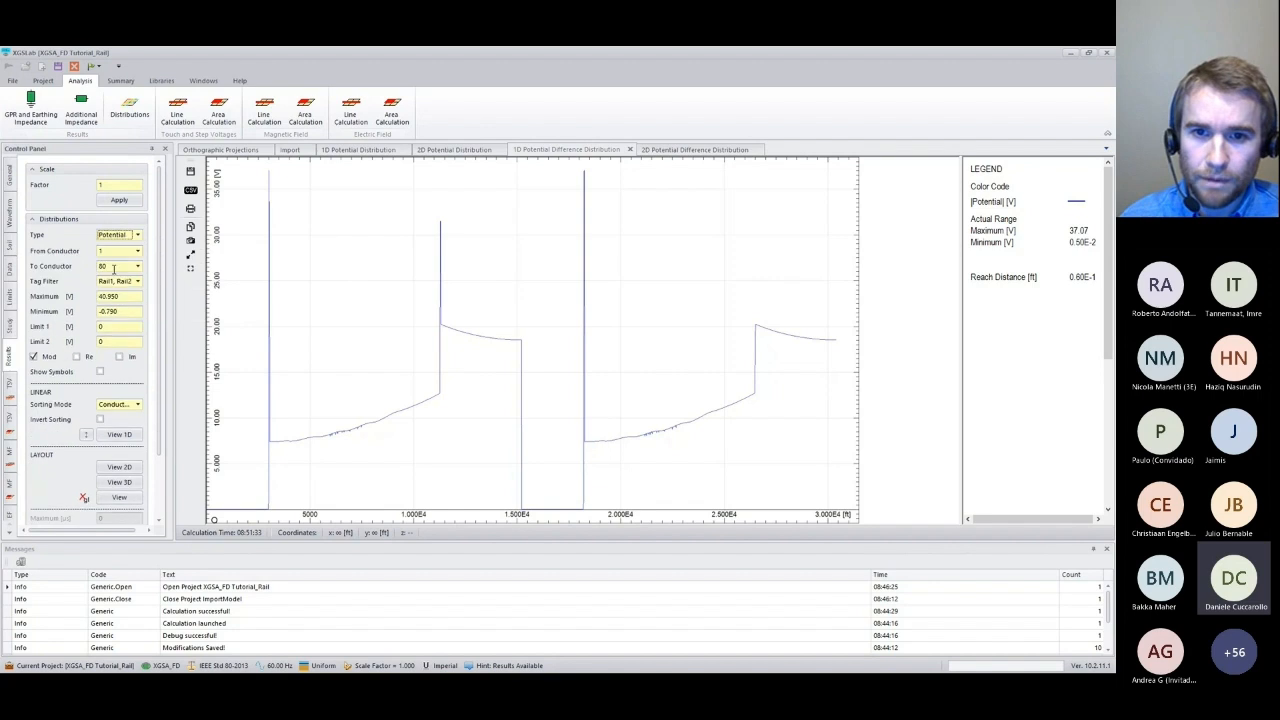
{"action": "left_click", "coordinate": [119, 467]}
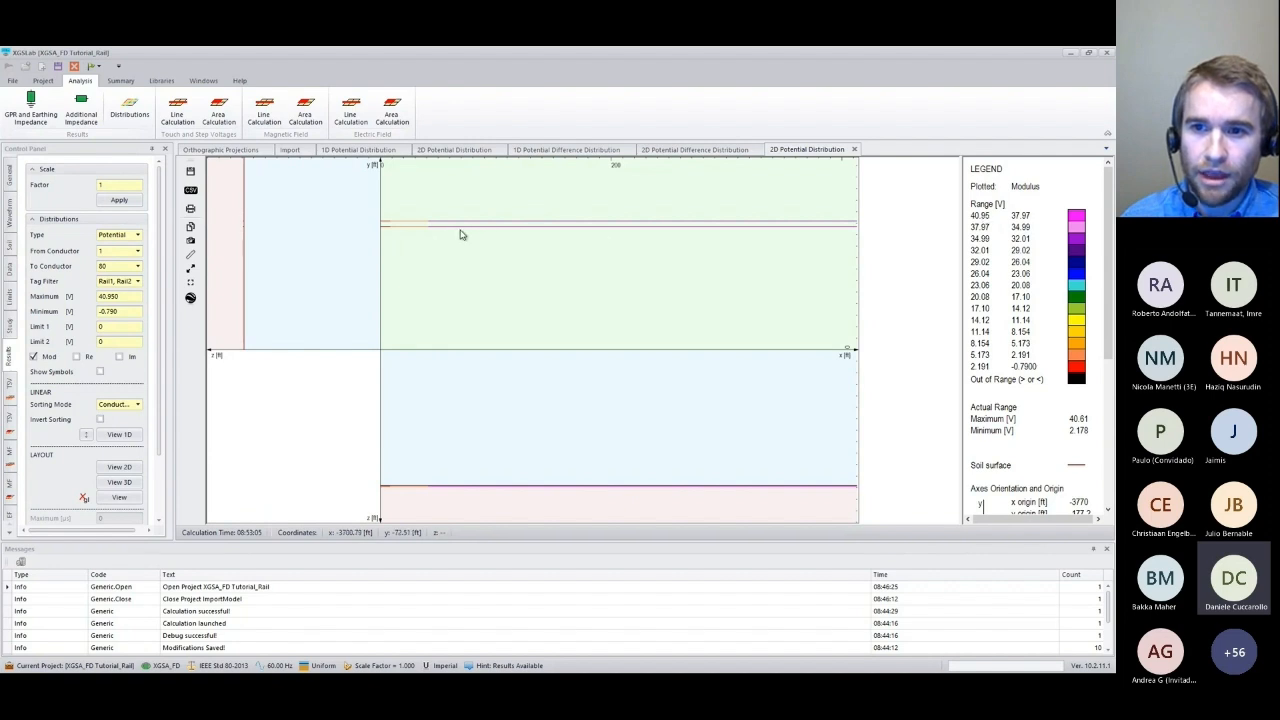
{"action": "mouse_move", "coordinate": [466, 231]}
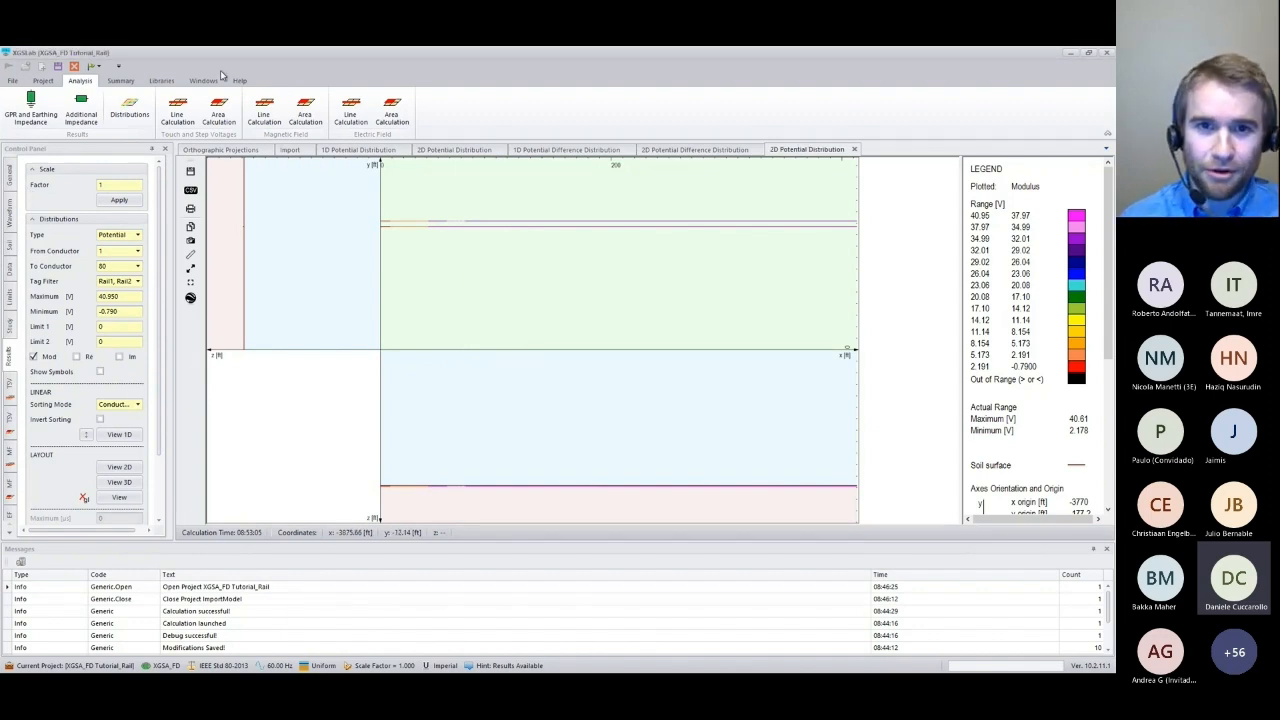
Close the rail project with its changes saved and open the XGSA_FD Tutorial_Fault project.
{"action": "left_click", "coordinate": [74, 68]}
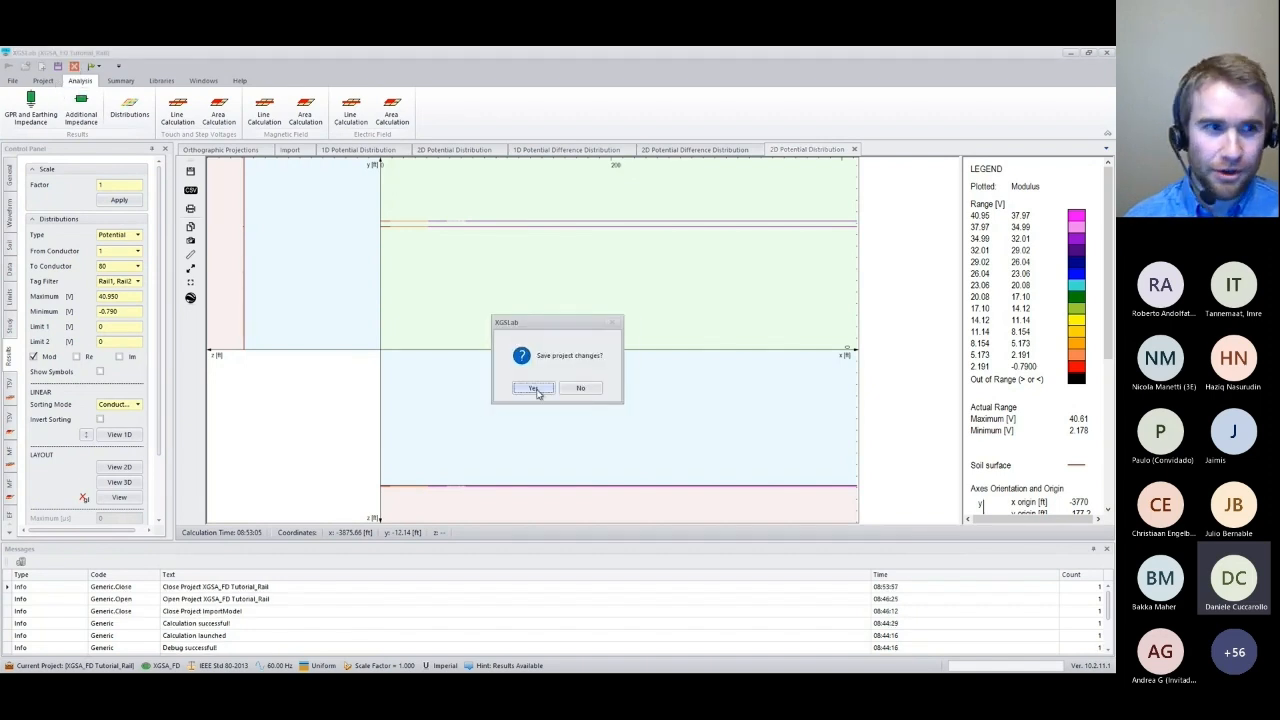
{"action": "left_click", "coordinate": [534, 389]}
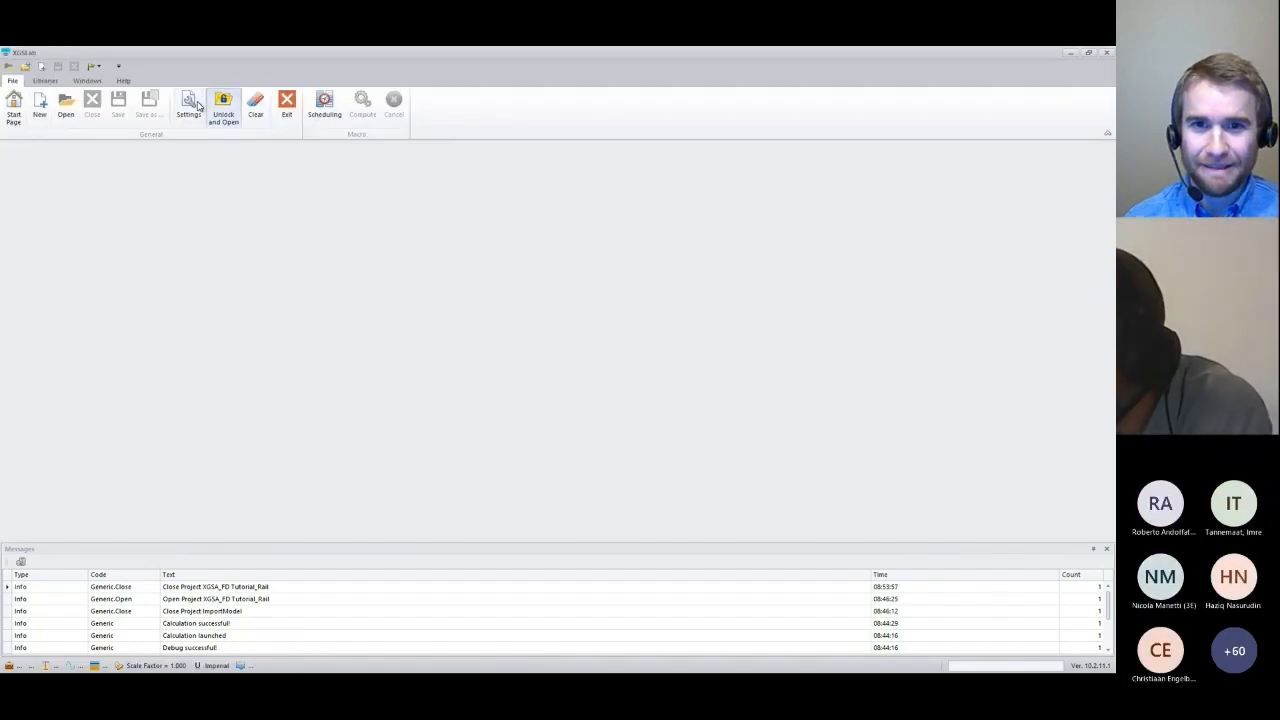
{"action": "left_click", "coordinate": [66, 105]}
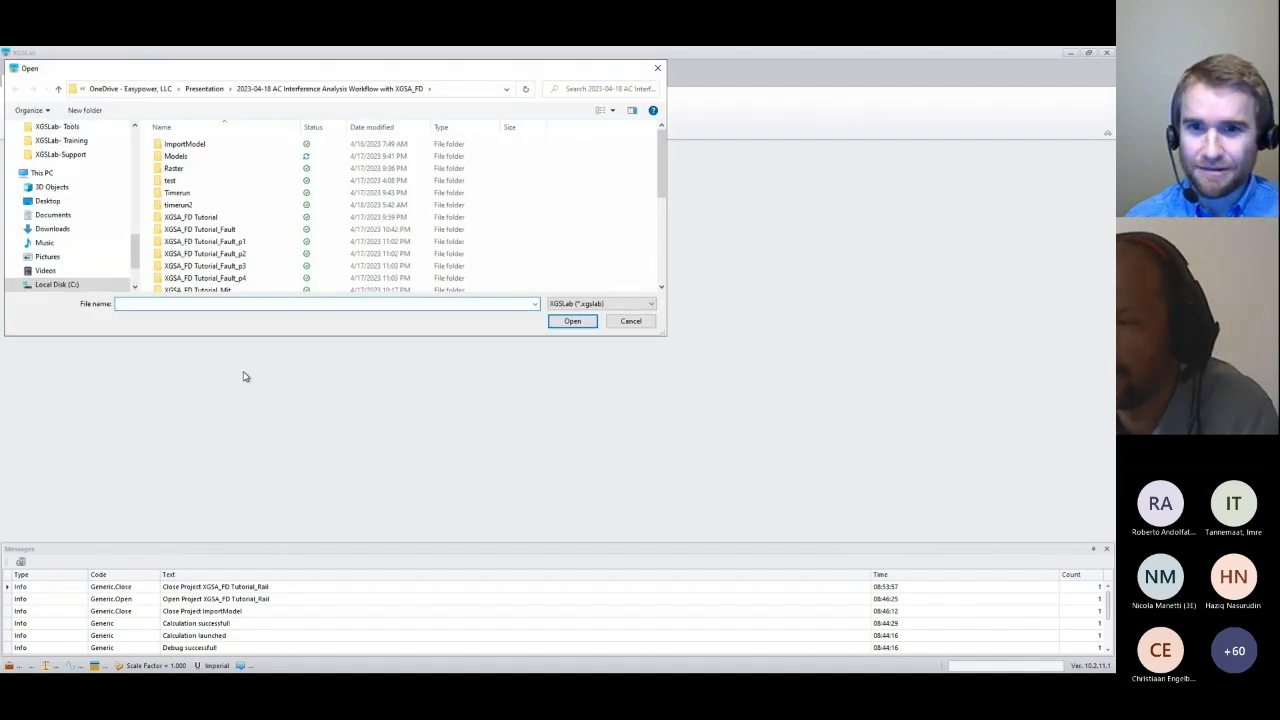
{"action": "left_click", "coordinate": [208, 200]}
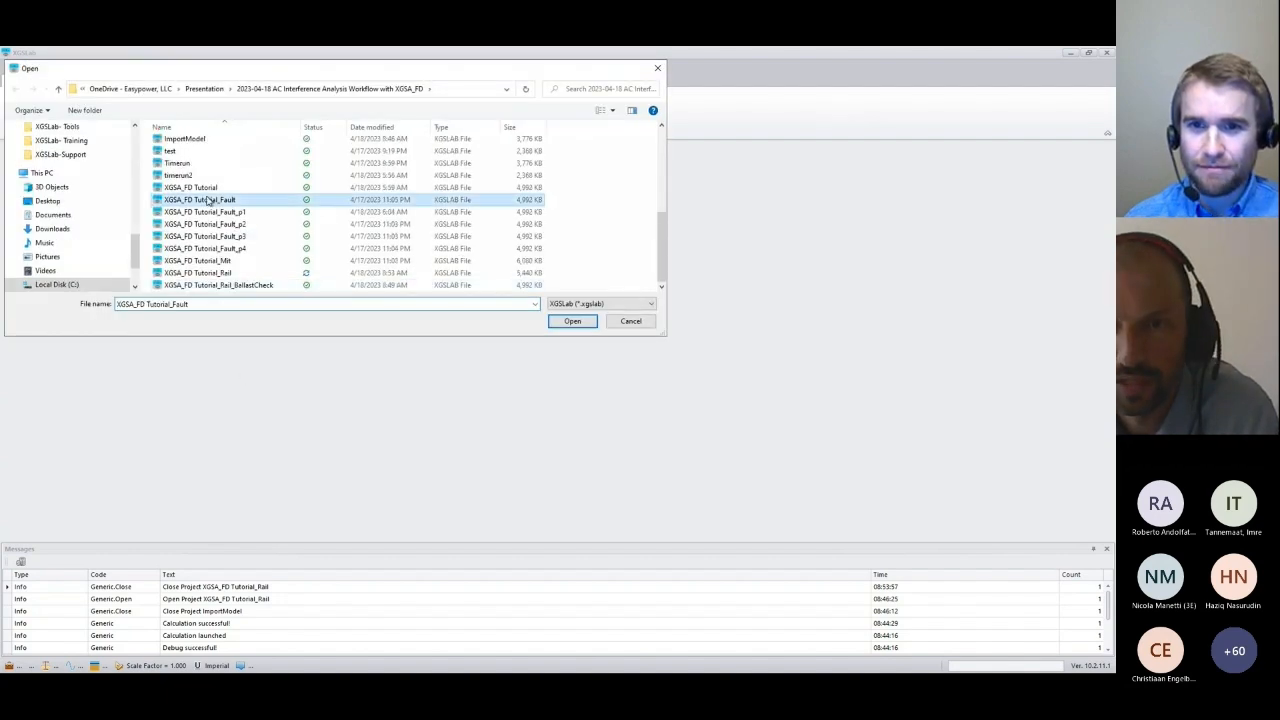
{"action": "left_click", "coordinate": [566, 322]}
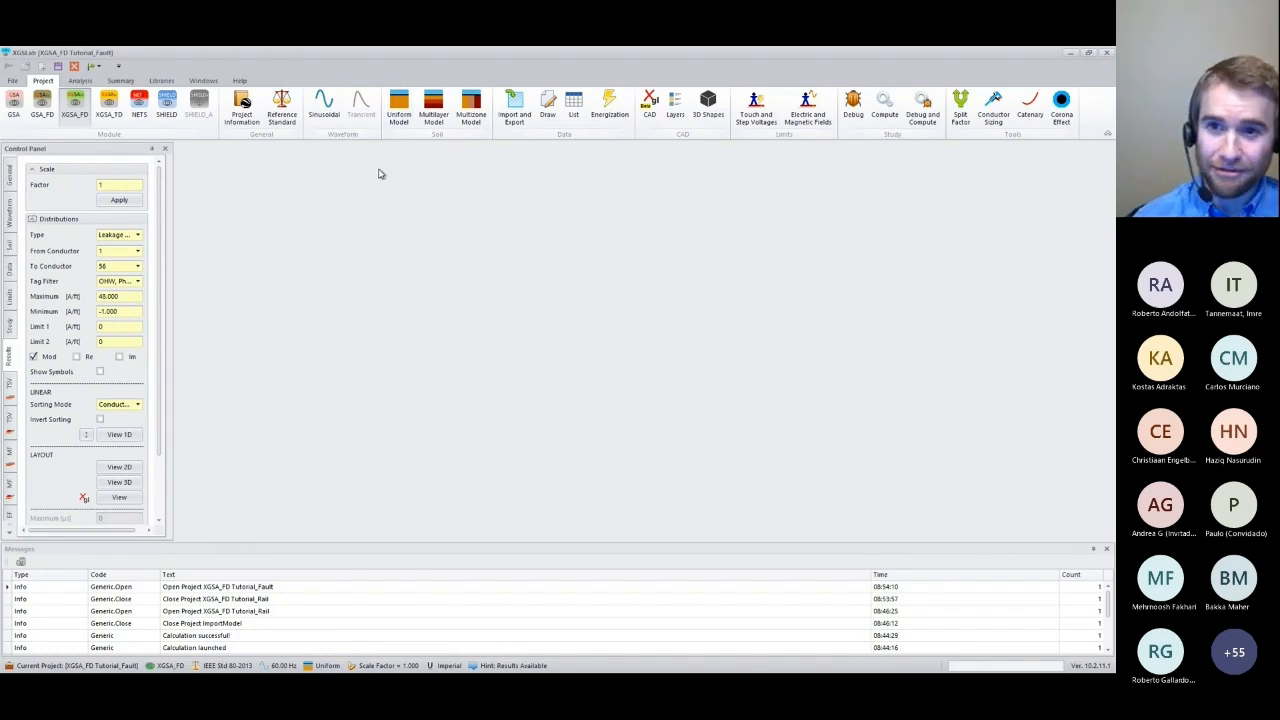
Display the fault model's layout and inspect the general data and properties of the pipeline conductor west of p1.
{"action": "left_click", "coordinate": [549, 108]}
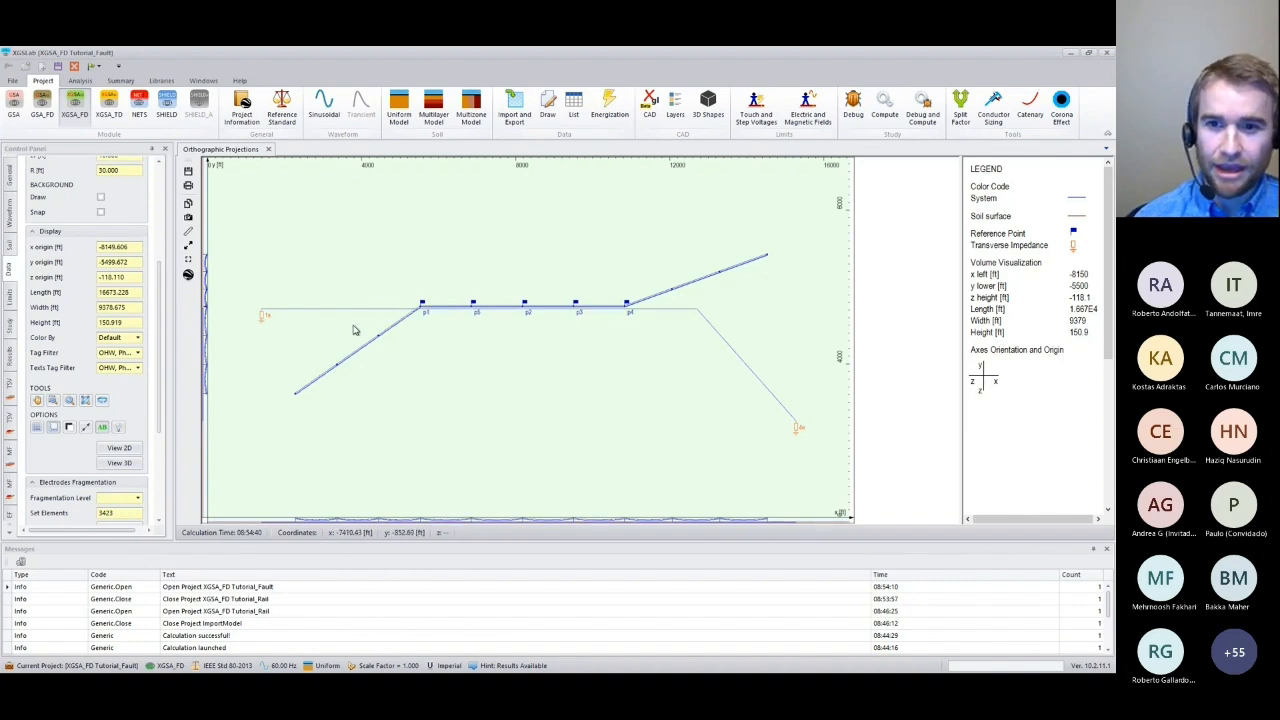
{"action": "right_click", "coordinate": [400, 309]}
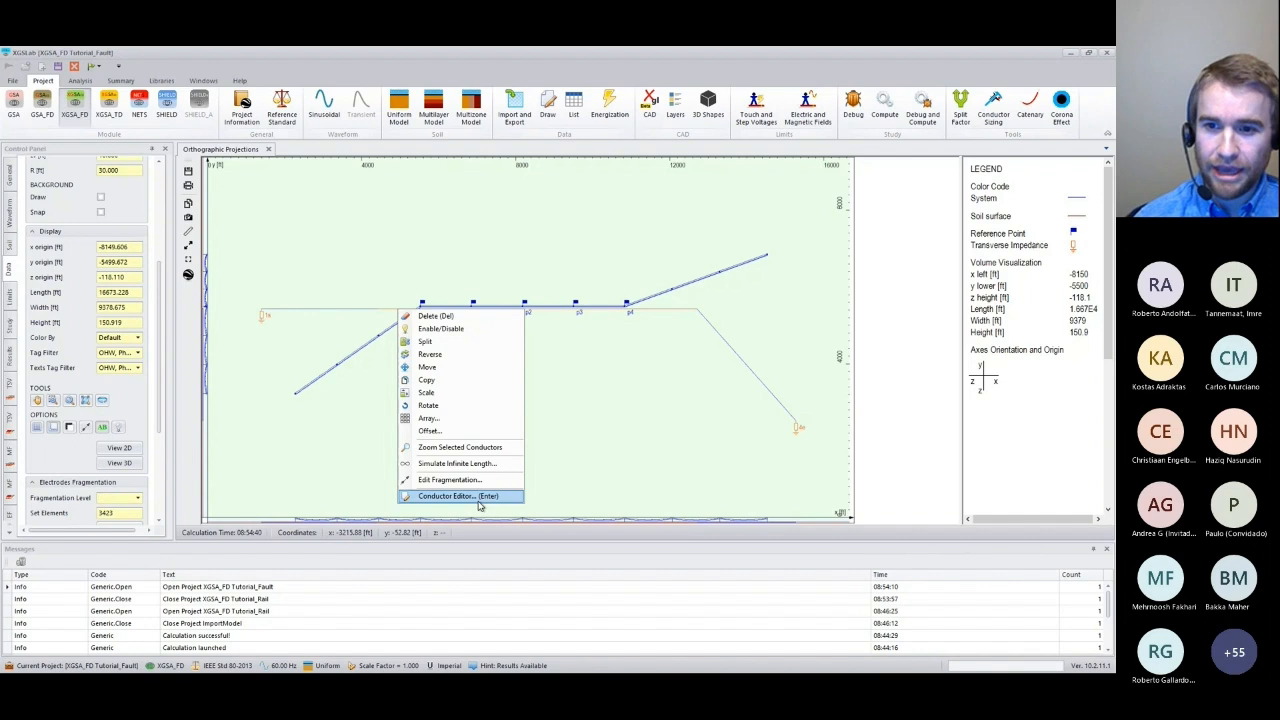
{"action": "left_click", "coordinate": [479, 496]}
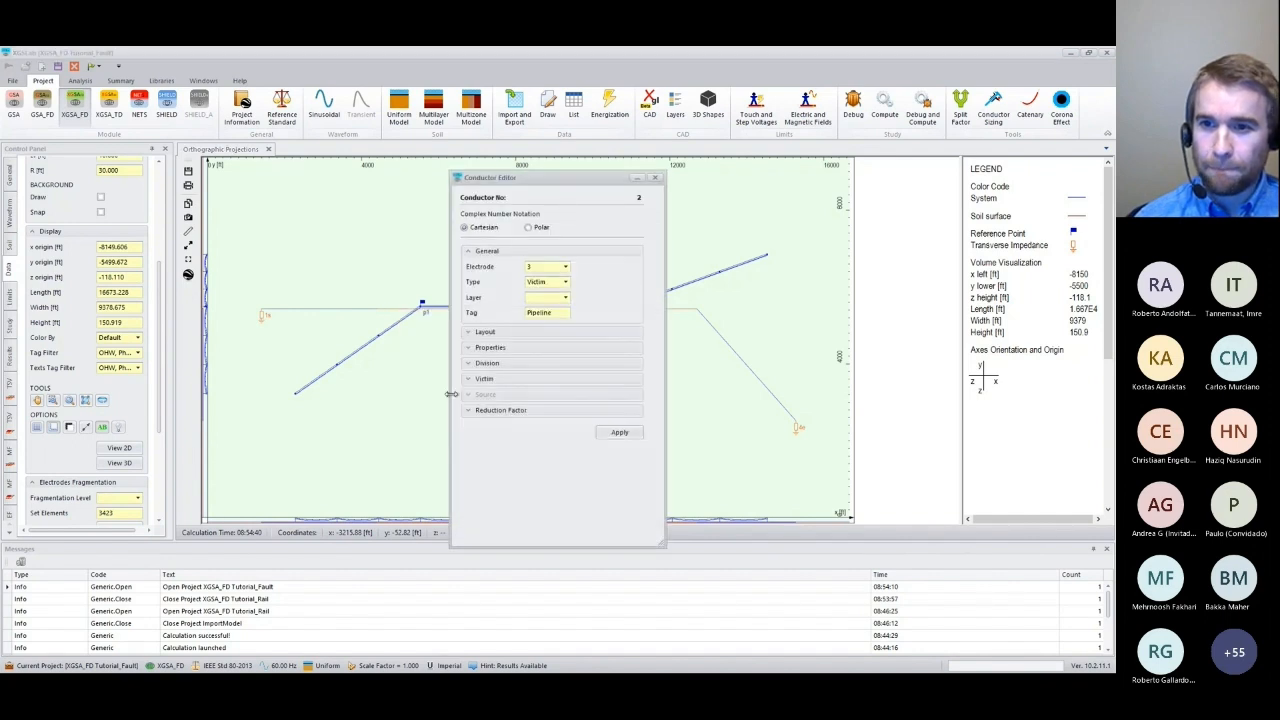
{"action": "left_click", "coordinate": [472, 348]}
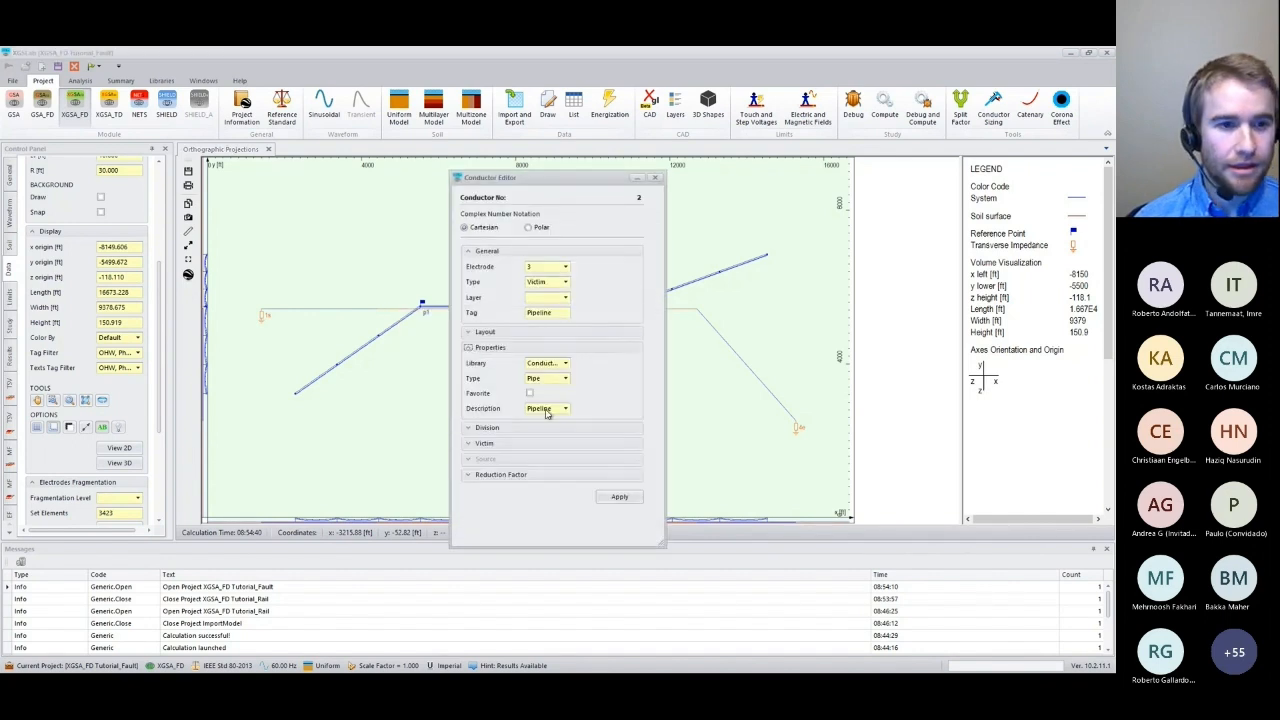
{"action": "left_click", "coordinate": [655, 178]}
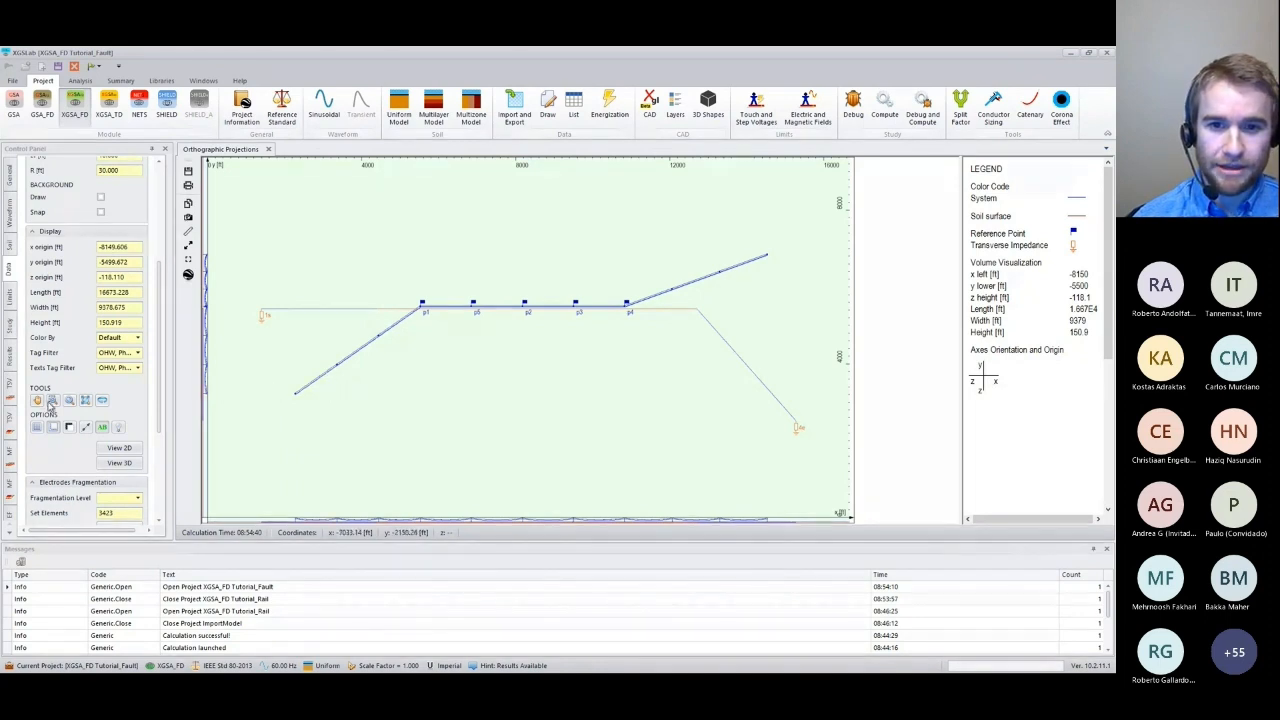
Inspect the source values of the PhA conductor just west of p1 in polar notation.
{"action": "left_click", "coordinate": [50, 403]}
{"action": "left_click_drag", "start_coordinate": [395, 294], "coordinate": [411, 367]}
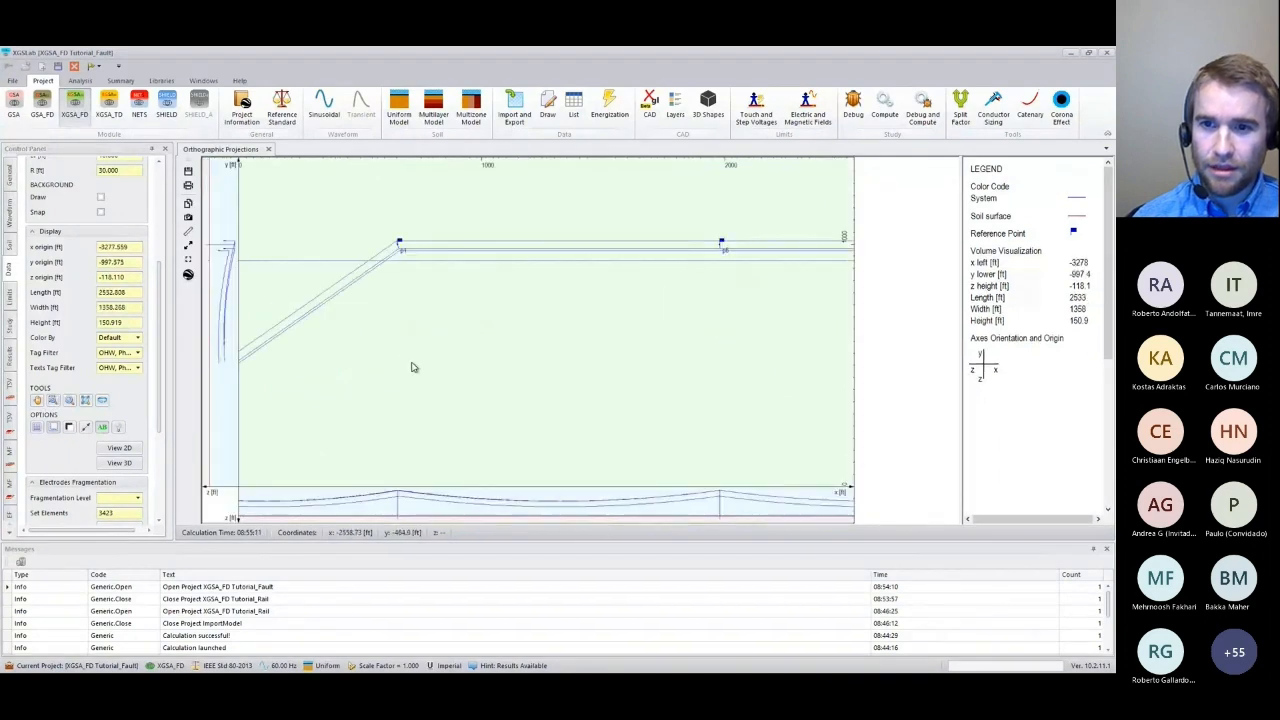
{"action": "right_click", "coordinate": [338, 300]}
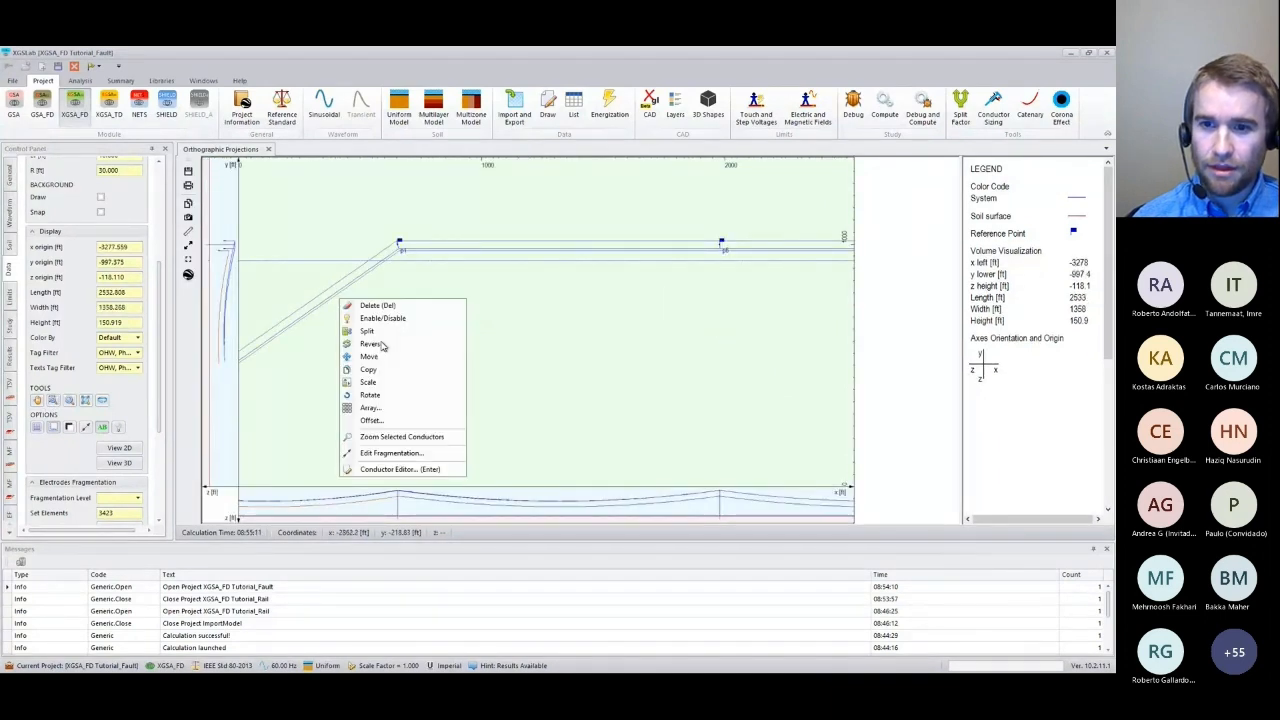
{"action": "left_click", "coordinate": [395, 468]}
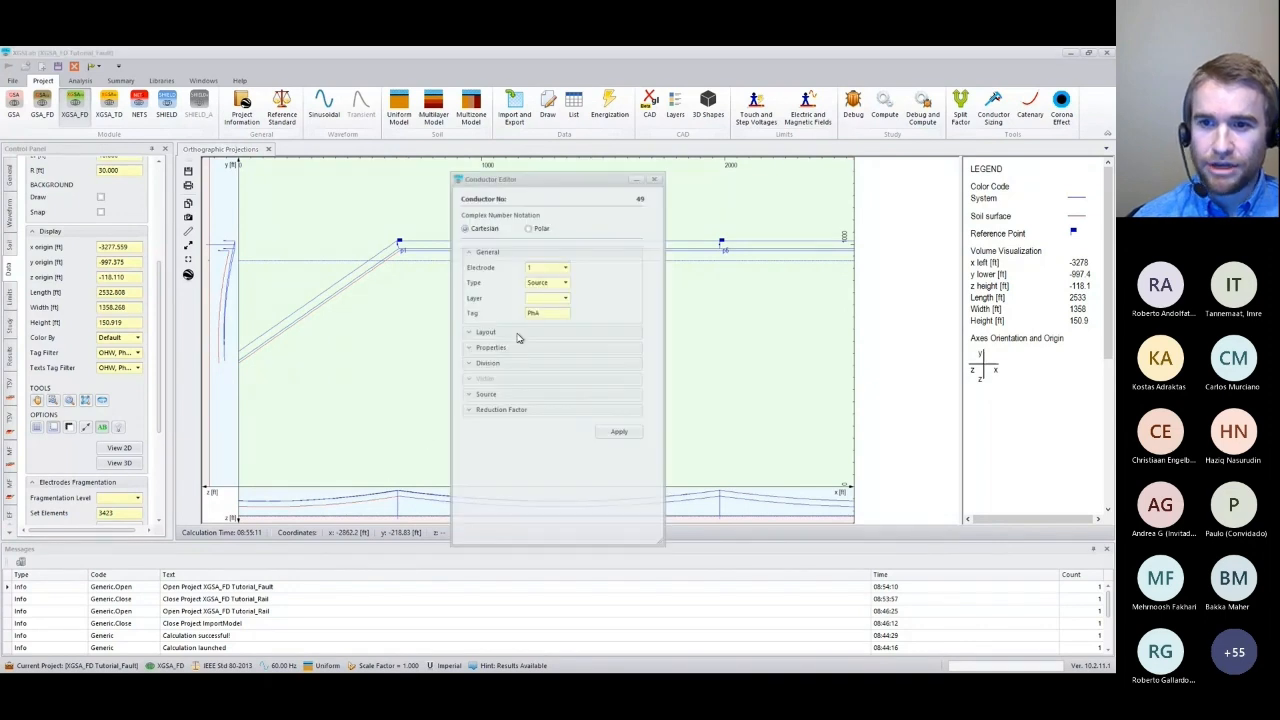
{"action": "left_click", "coordinate": [495, 394]}
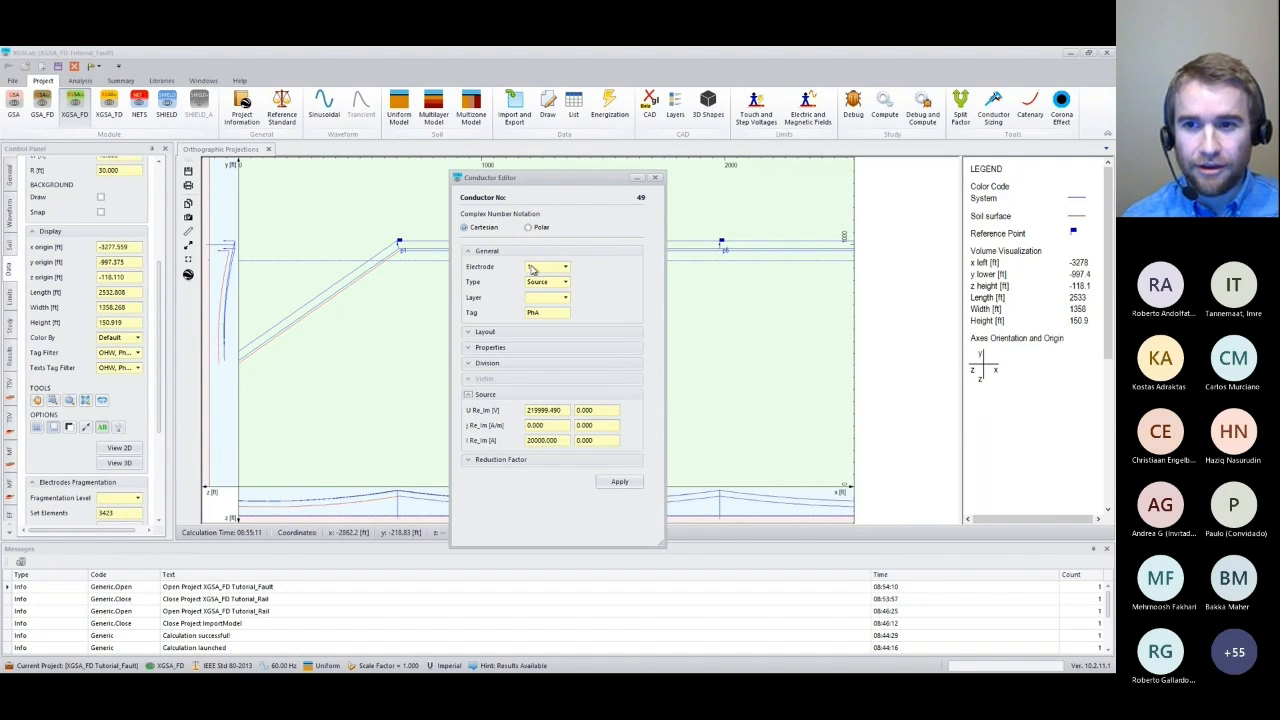
{"action": "left_click", "coordinate": [537, 227]}
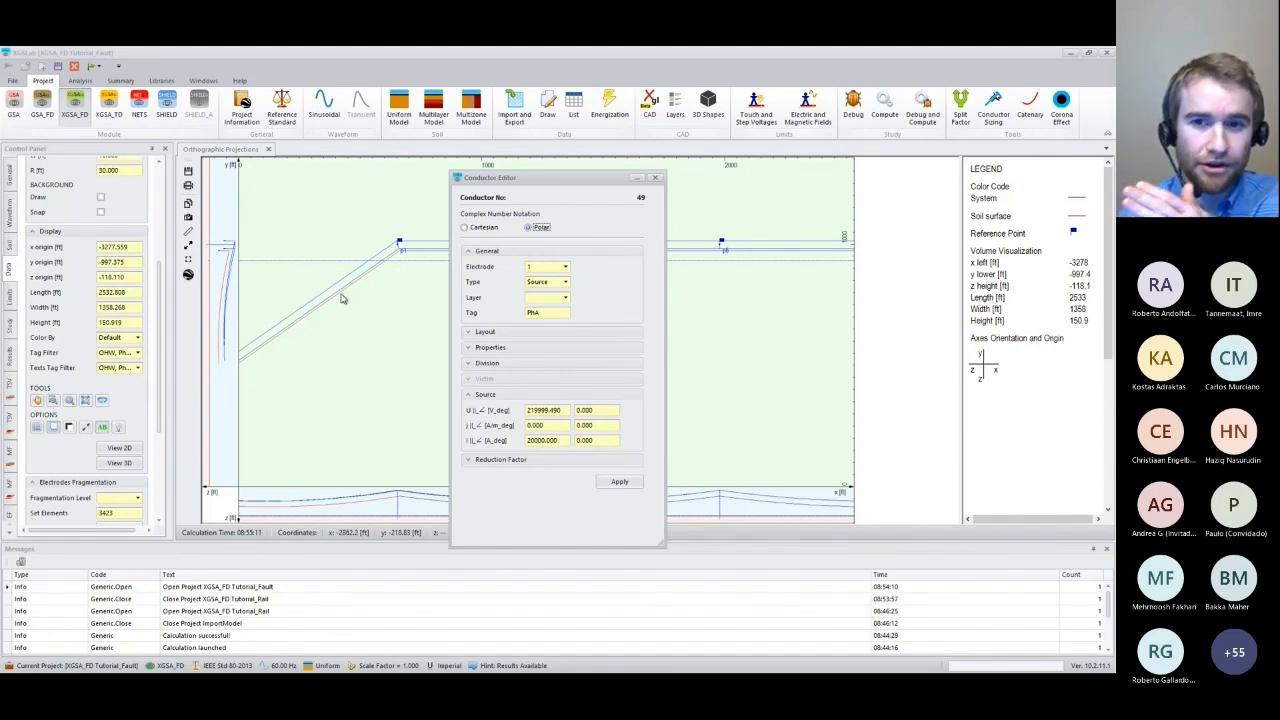
{"action": "left_click", "coordinate": [655, 178]}
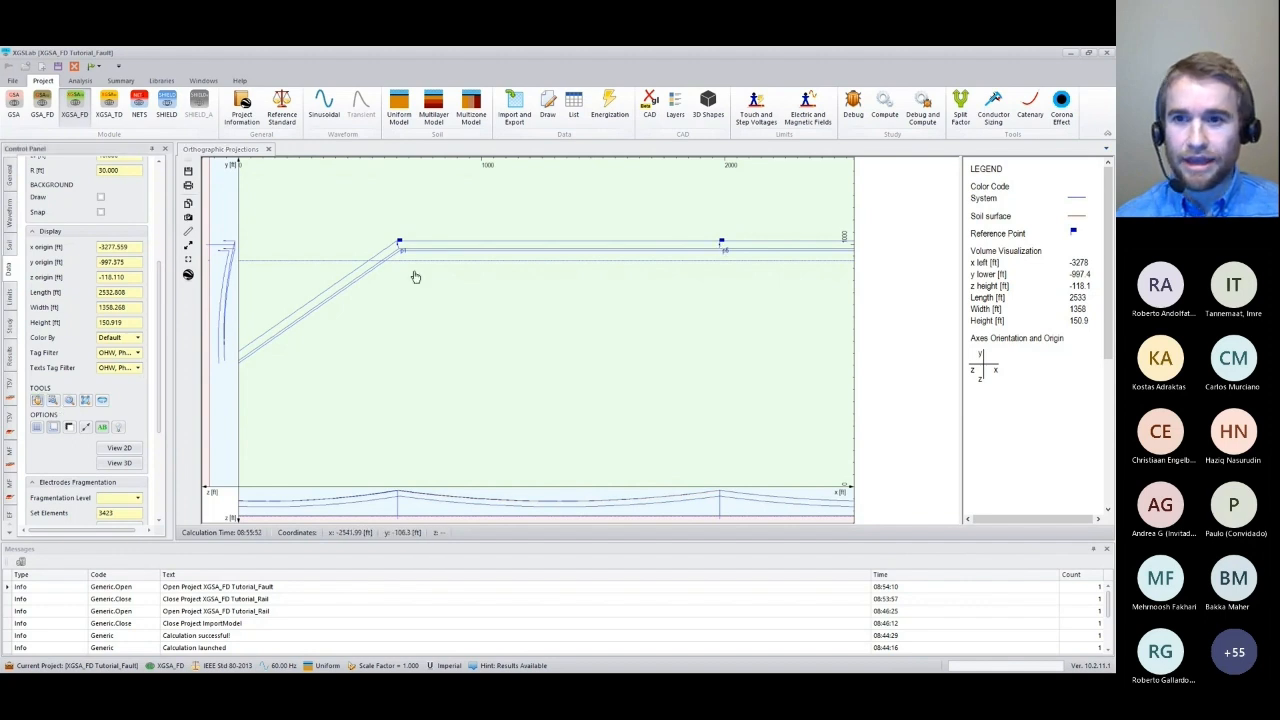
Examine the overhead line and its reference points p5, p2 and p3 along the section parallel to the pipeline.
{"action": "left_click_drag", "start_coordinate": [674, 258], "coordinate": [350, 280]}
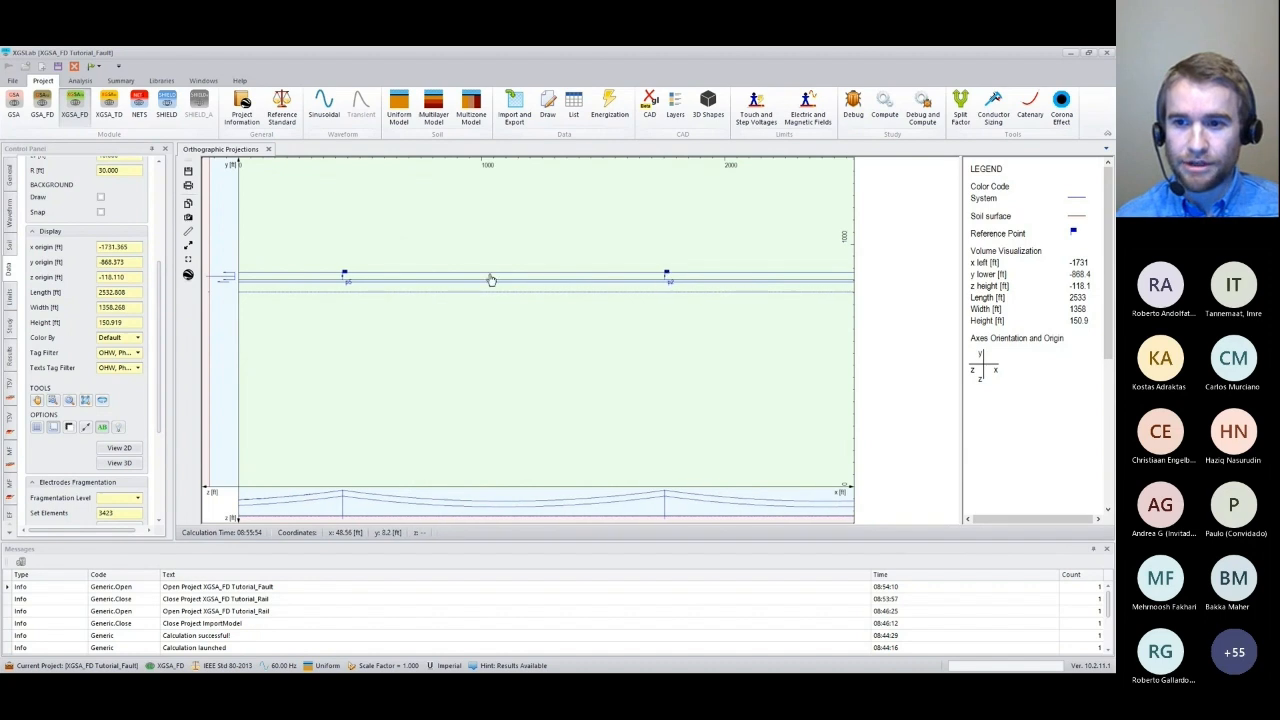
{"action": "left_click_drag", "start_coordinate": [491, 280], "coordinate": [608, 283]}
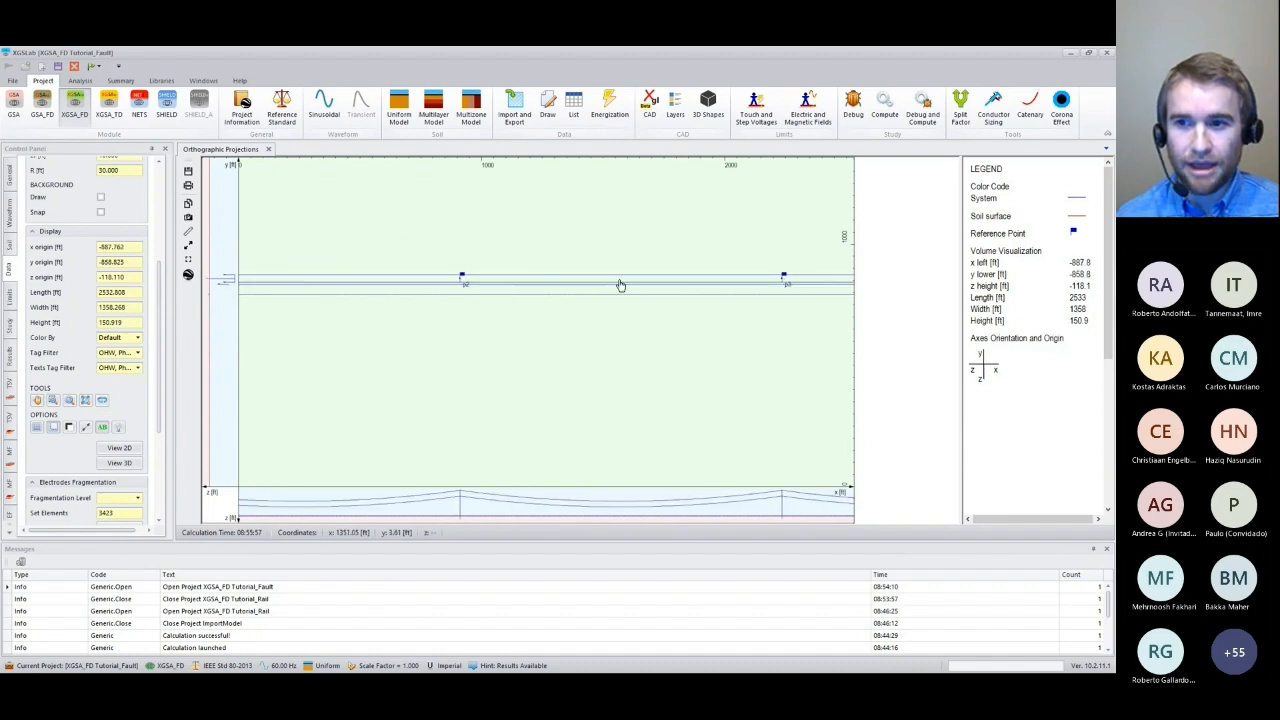
{"action": "left_click_drag", "start_coordinate": [785, 279], "coordinate": [616, 283]}
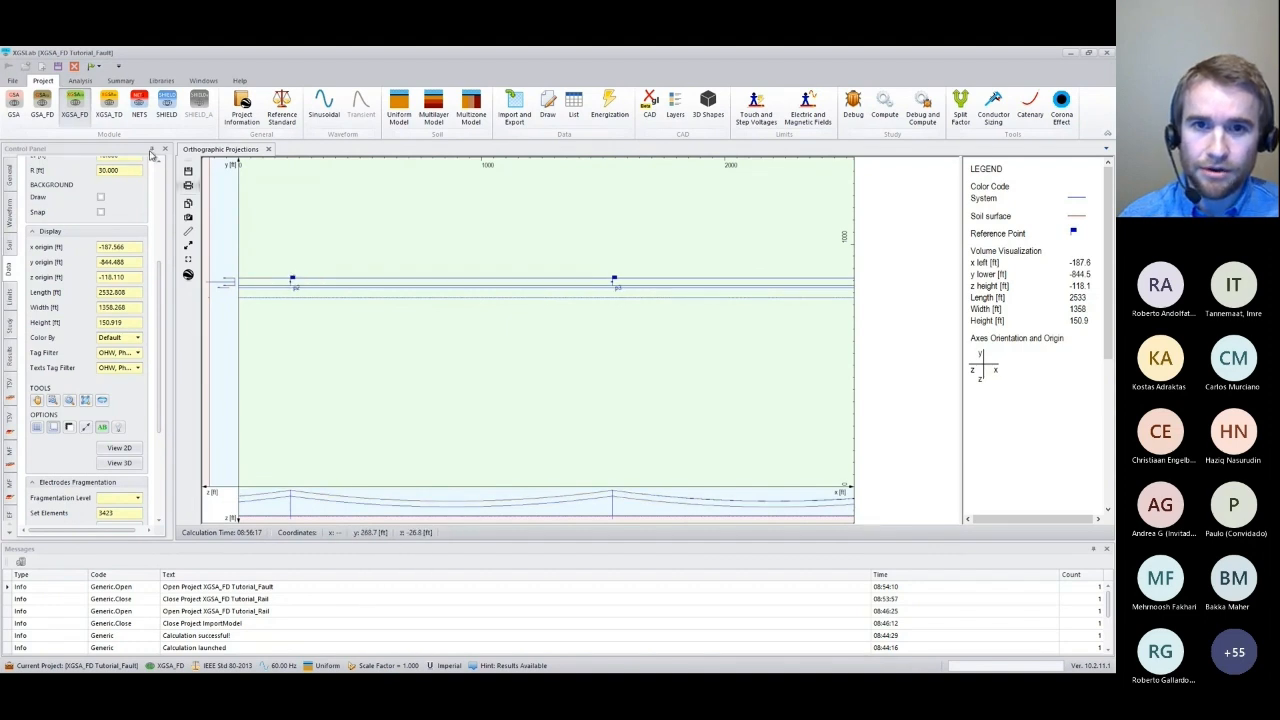
Close the fault project with its changes saved.
{"action": "left_click", "coordinate": [76, 67]}
{"action": "left_click", "coordinate": [537, 389]}
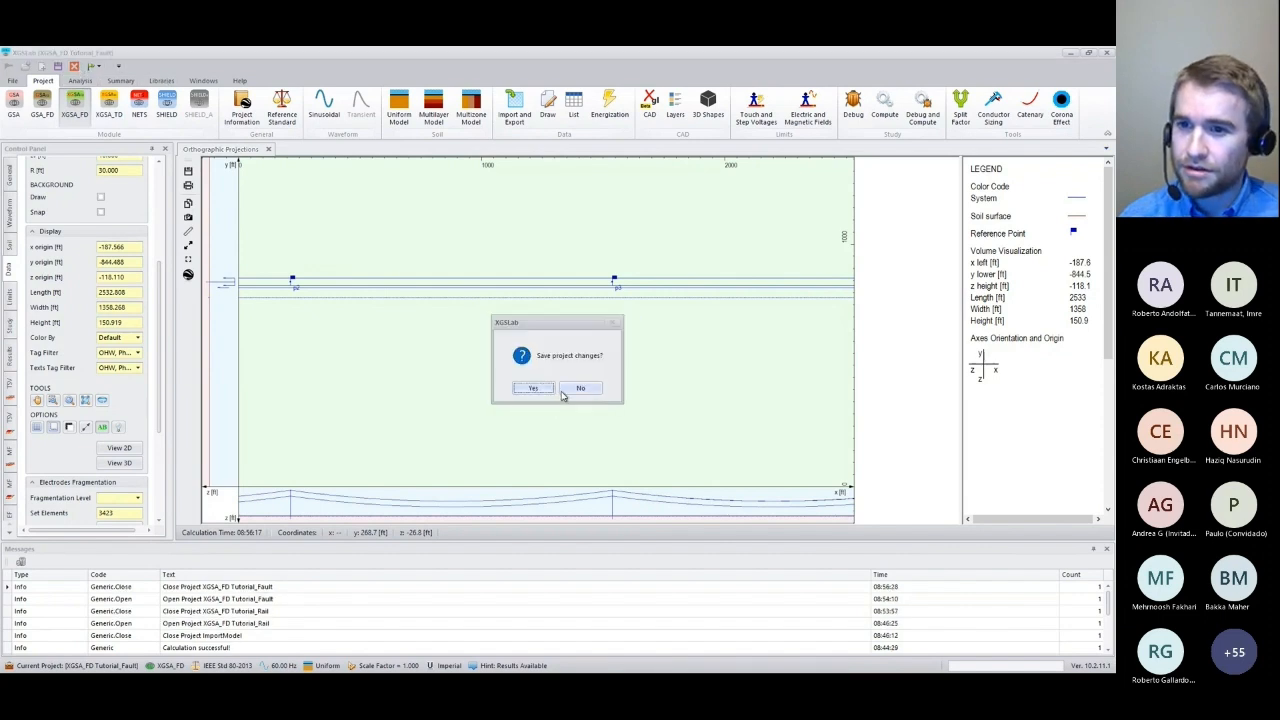
{"action": "left_click", "coordinate": [539, 390]}
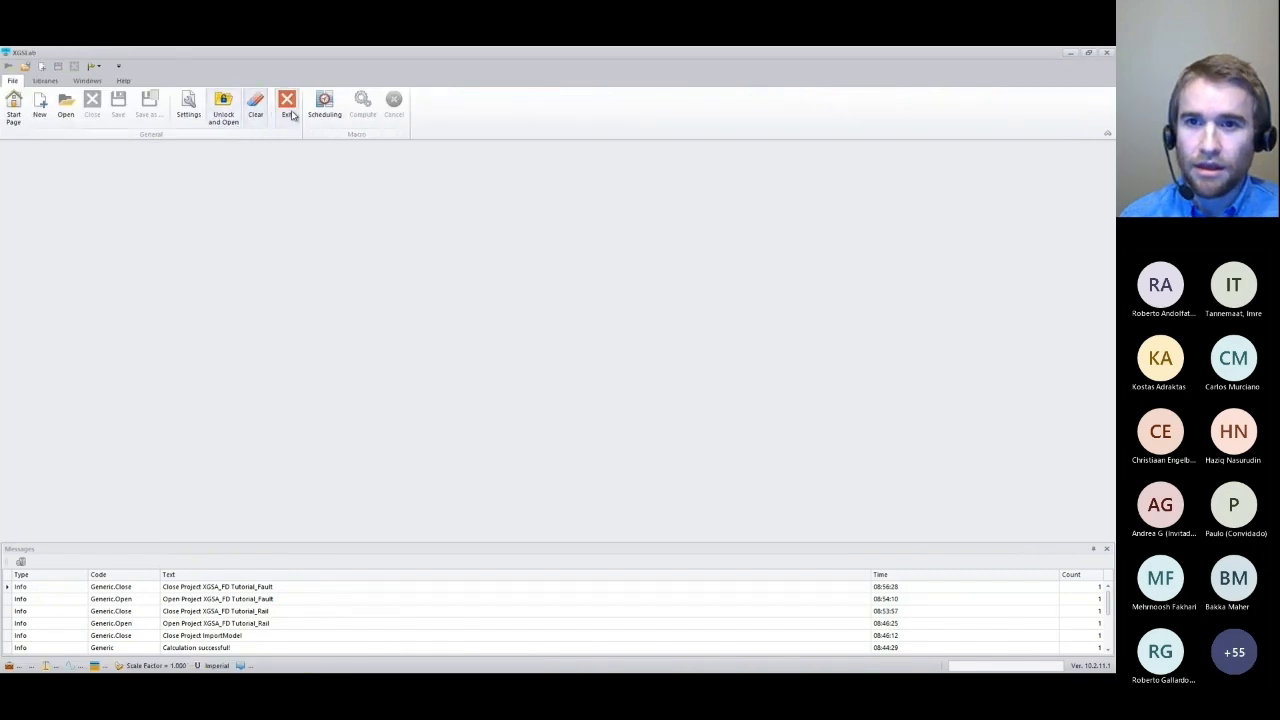
Start Scheduling and add the XGSA_FD Tutorial_Fault project to its project list.
{"action": "left_click", "coordinate": [324, 106]}
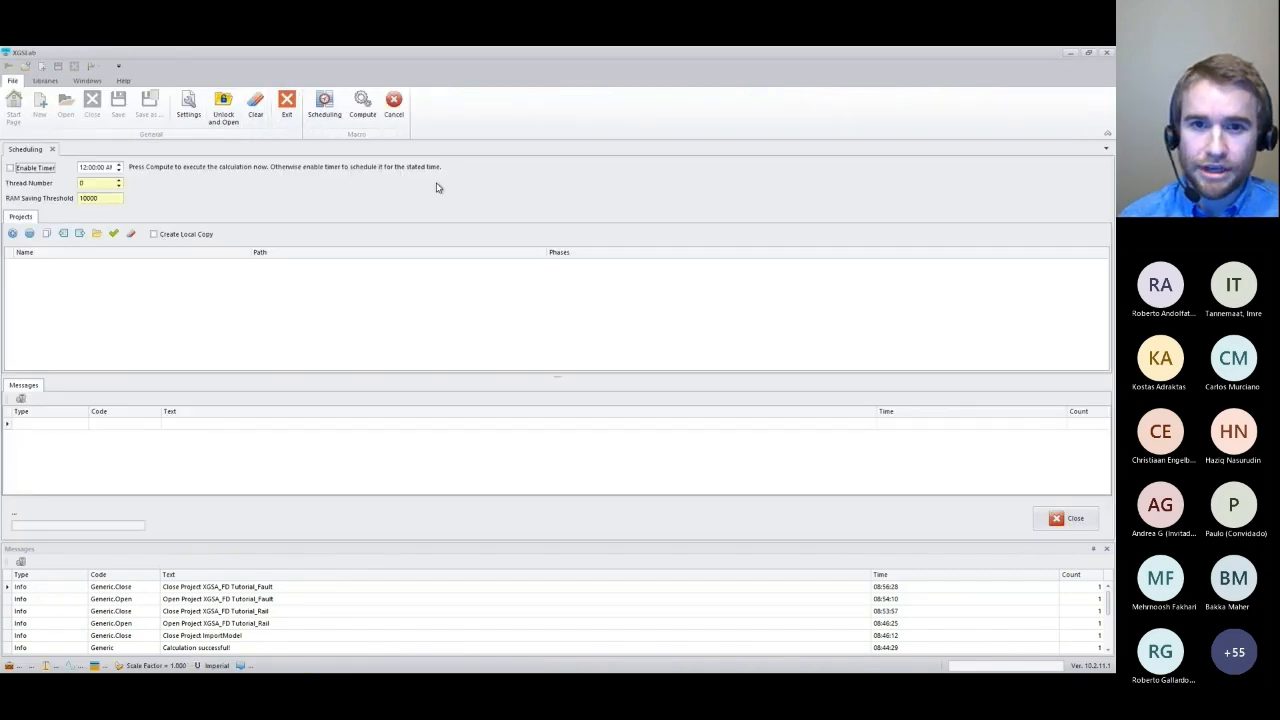
{"action": "left_click", "coordinate": [12, 233]}
{"action": "scroll", "coordinate": [285, 260], "scroll_direction": "down", "scroll_amount": 4}
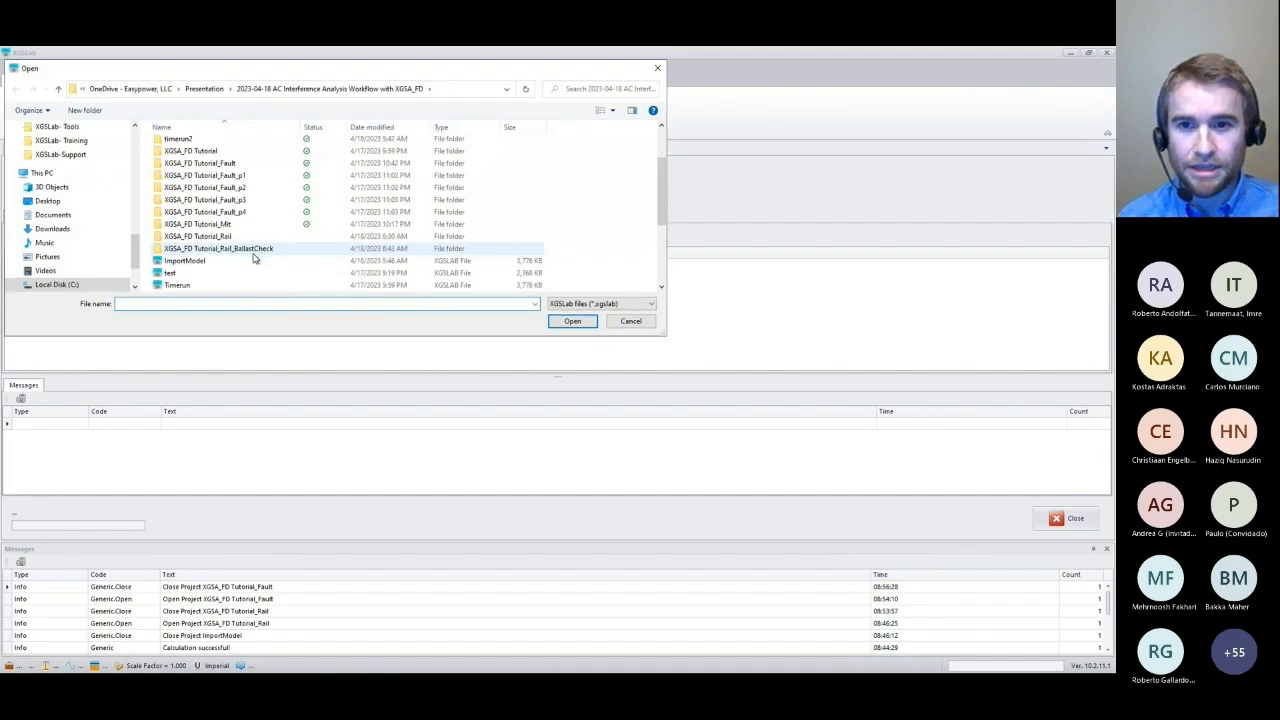
{"action": "left_click", "coordinate": [220, 250]}
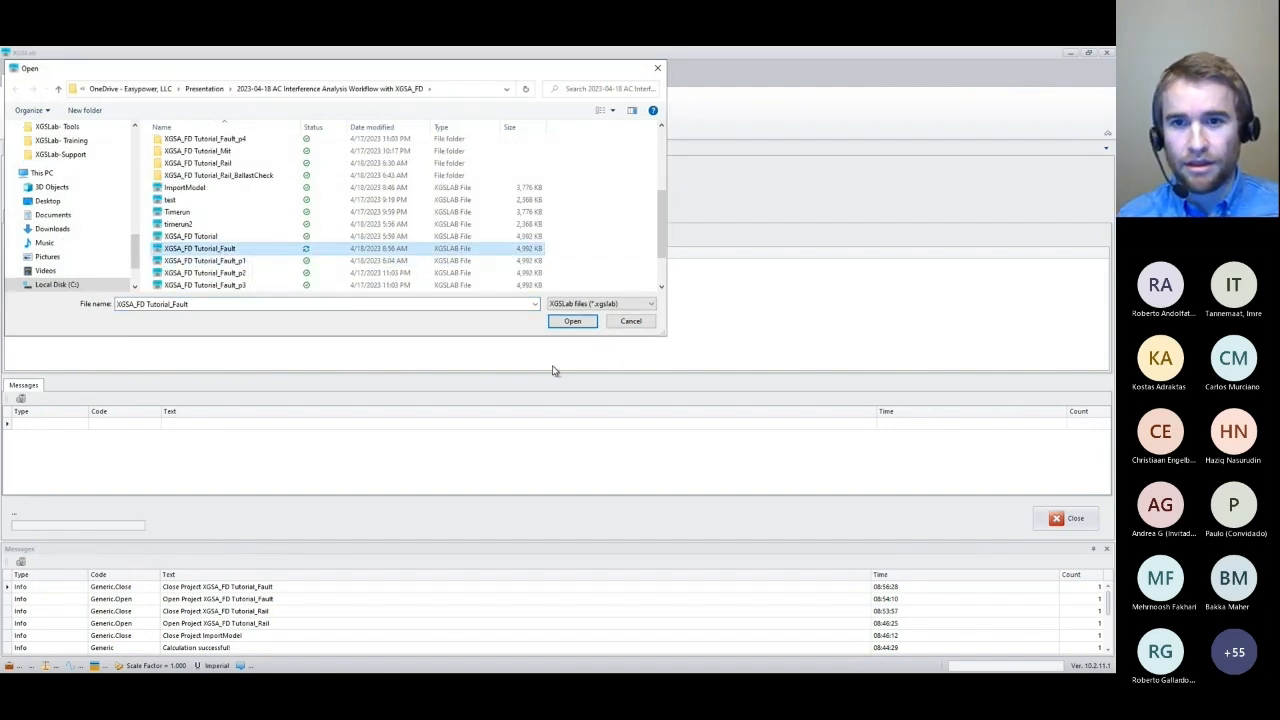
{"action": "left_click", "coordinate": [588, 326]}
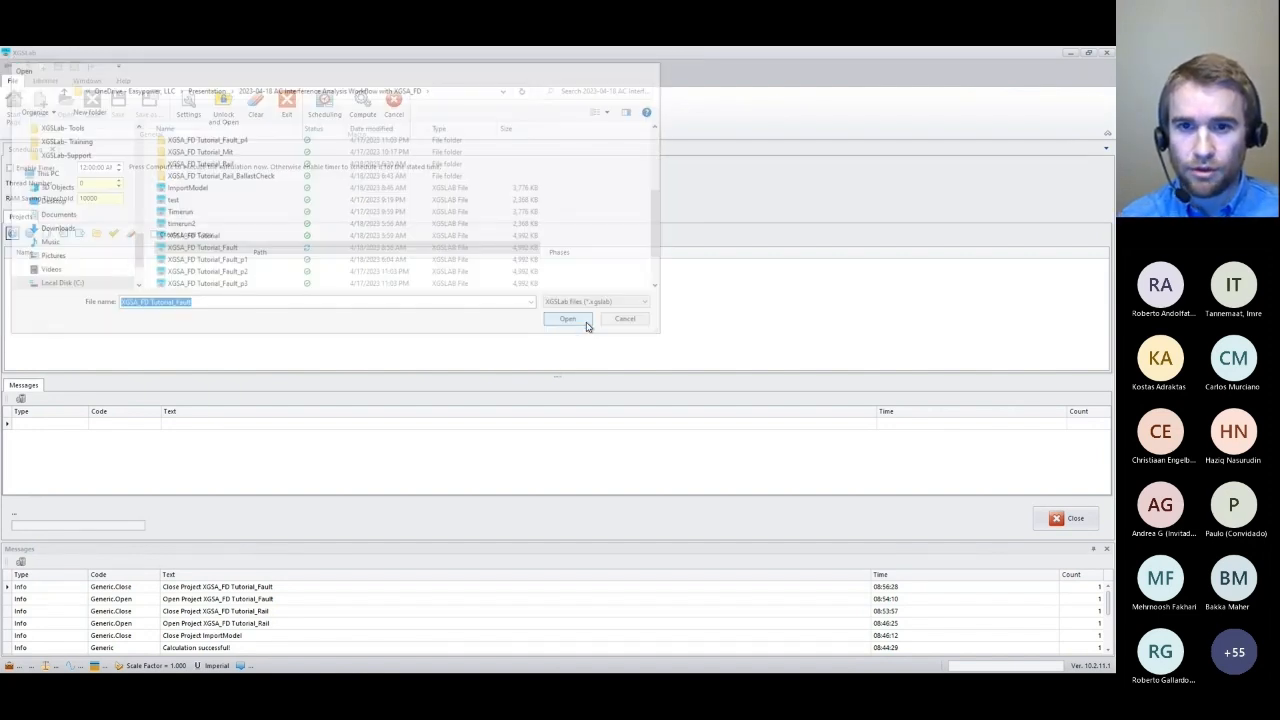
Add an Energization parameter with the values p1|p2|p3|p4(20000) to the scheduled fault project and confirm the schedule.
{"action": "right_click", "coordinate": [72, 265]}
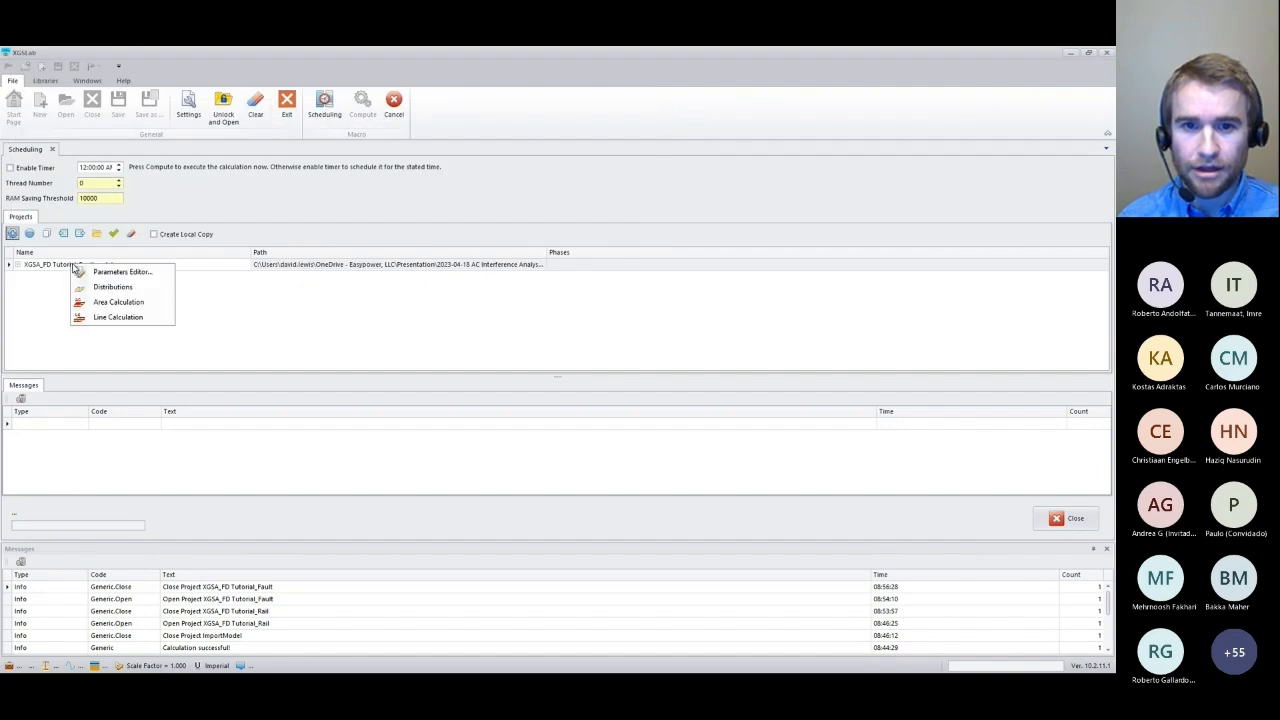
{"action": "left_click", "coordinate": [122, 272]}
{"action": "left_click", "coordinate": [459, 268]}
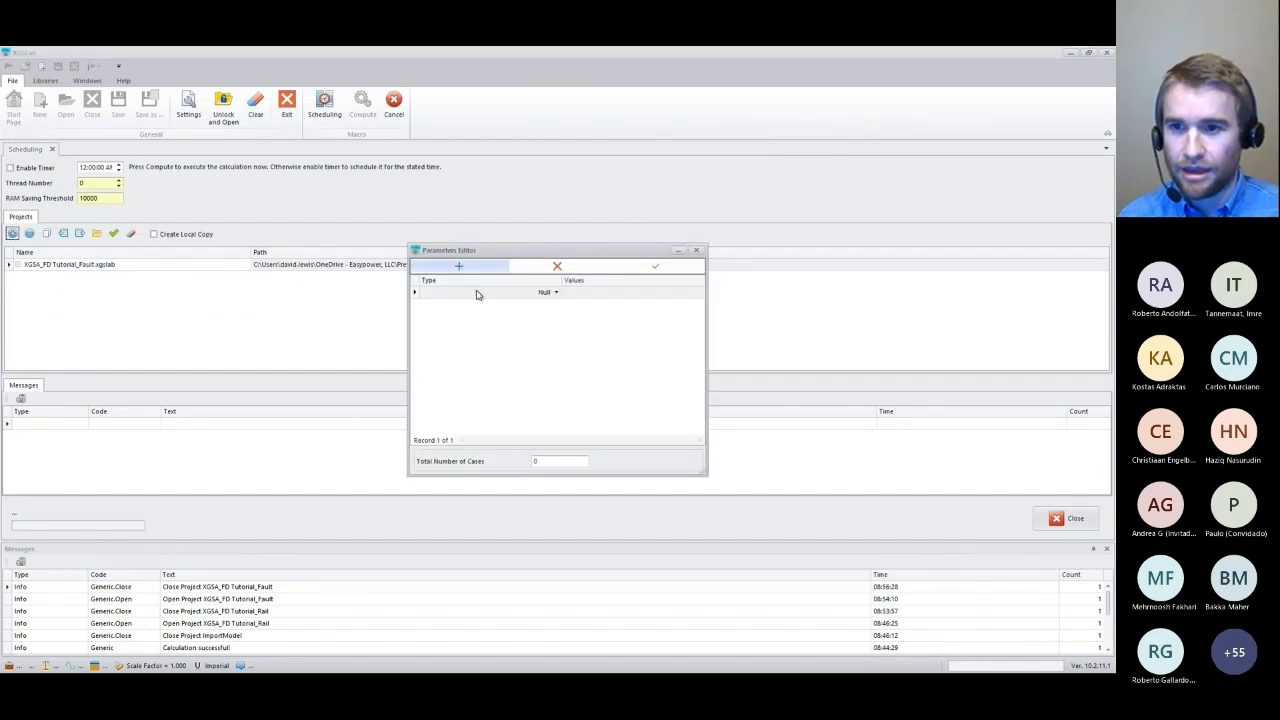
{"action": "left_click", "coordinate": [556, 292]}
{"action": "left_click", "coordinate": [448, 311]}
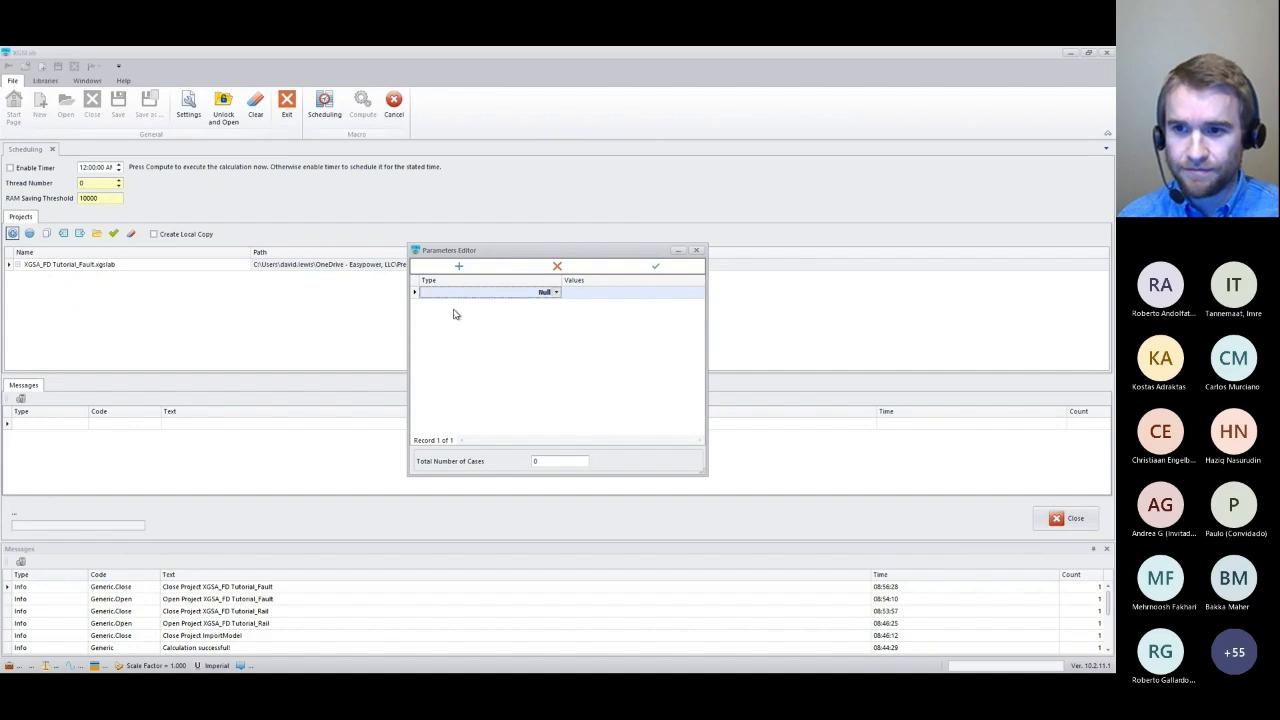
{"action": "left_click", "coordinate": [581, 292]}
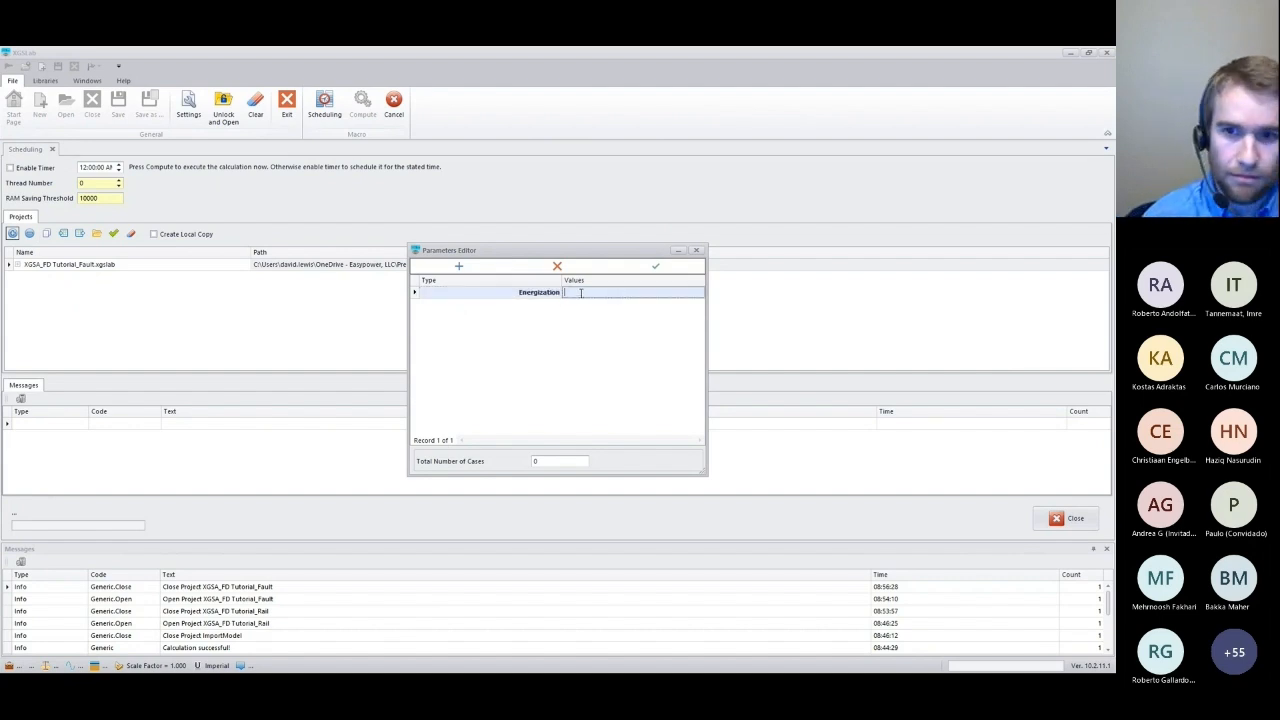
{"action": "type", "text": "p1"}
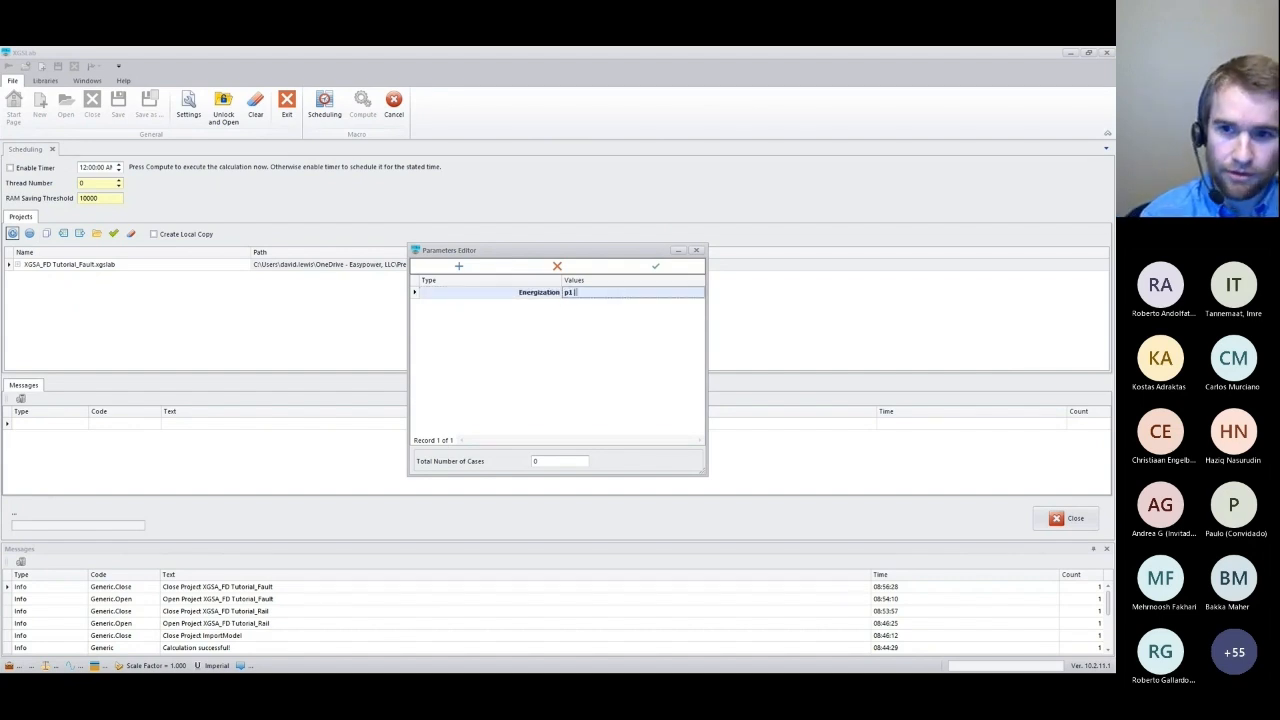
{"action": "type", "text": "|p2|p3|p4(20000"}
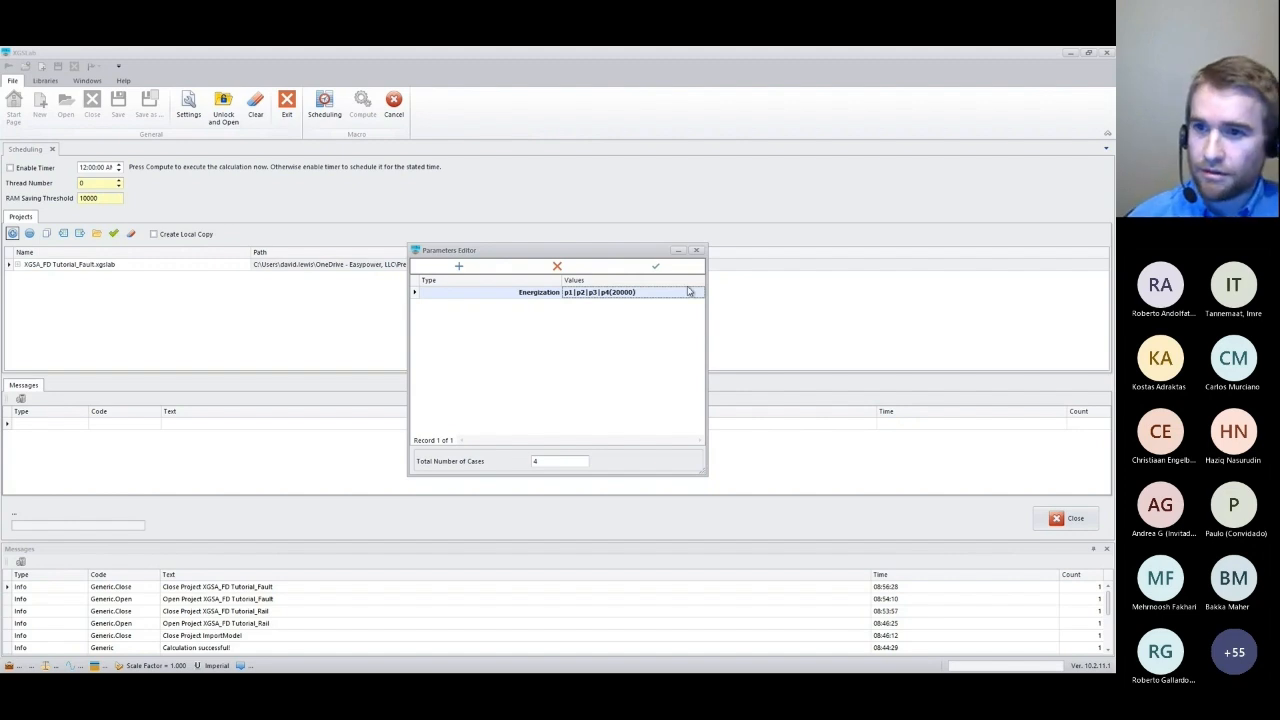
{"action": "left_click", "coordinate": [655, 266]}
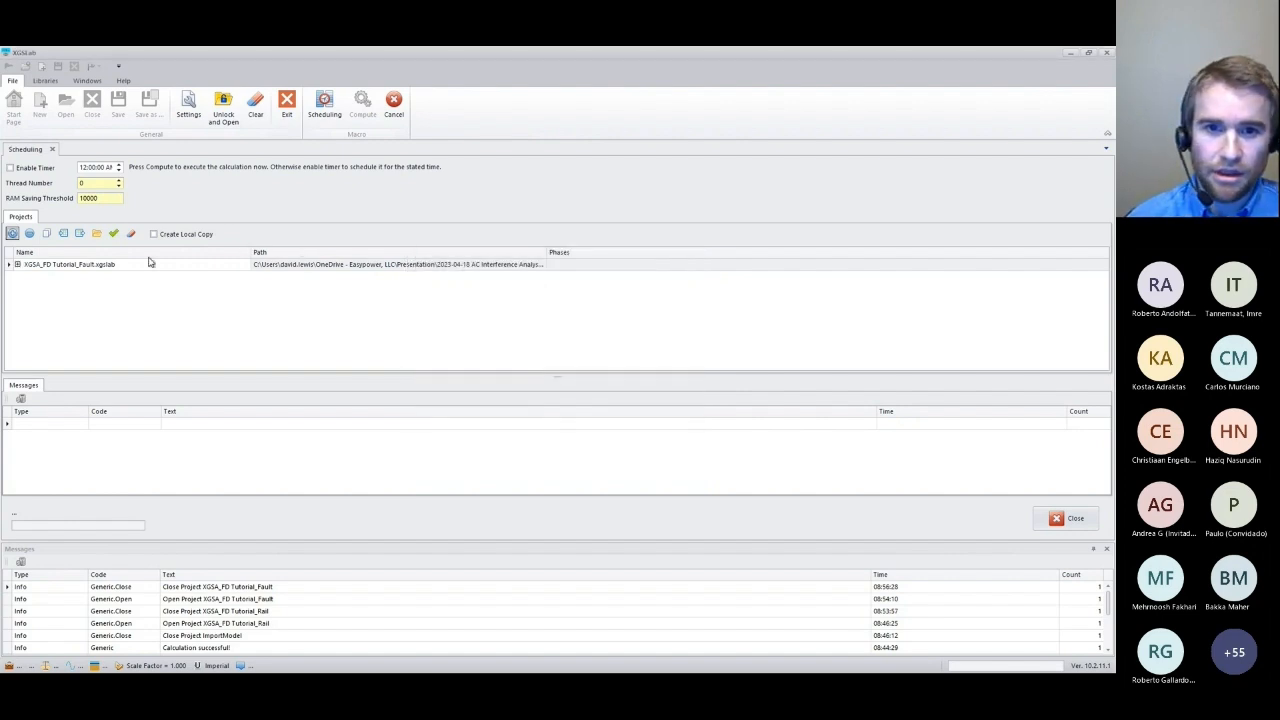
{"action": "left_click", "coordinate": [17, 264]}
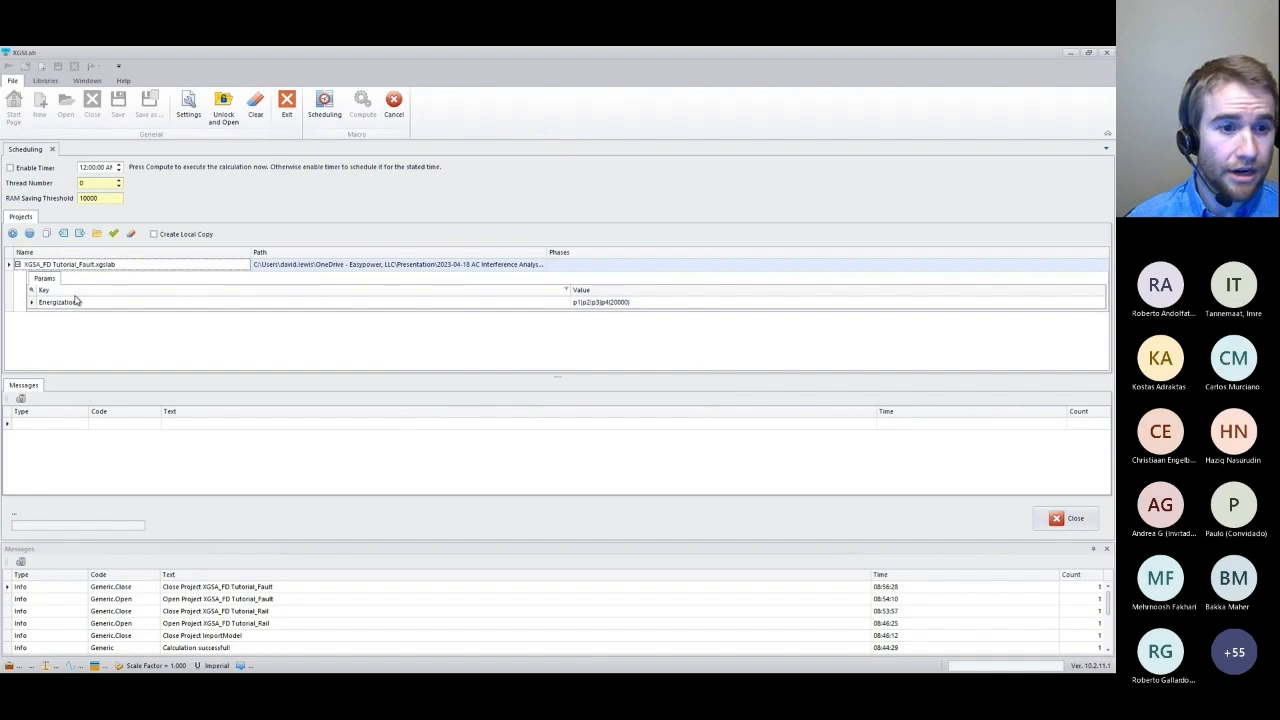
{"action": "left_click", "coordinate": [113, 234]}
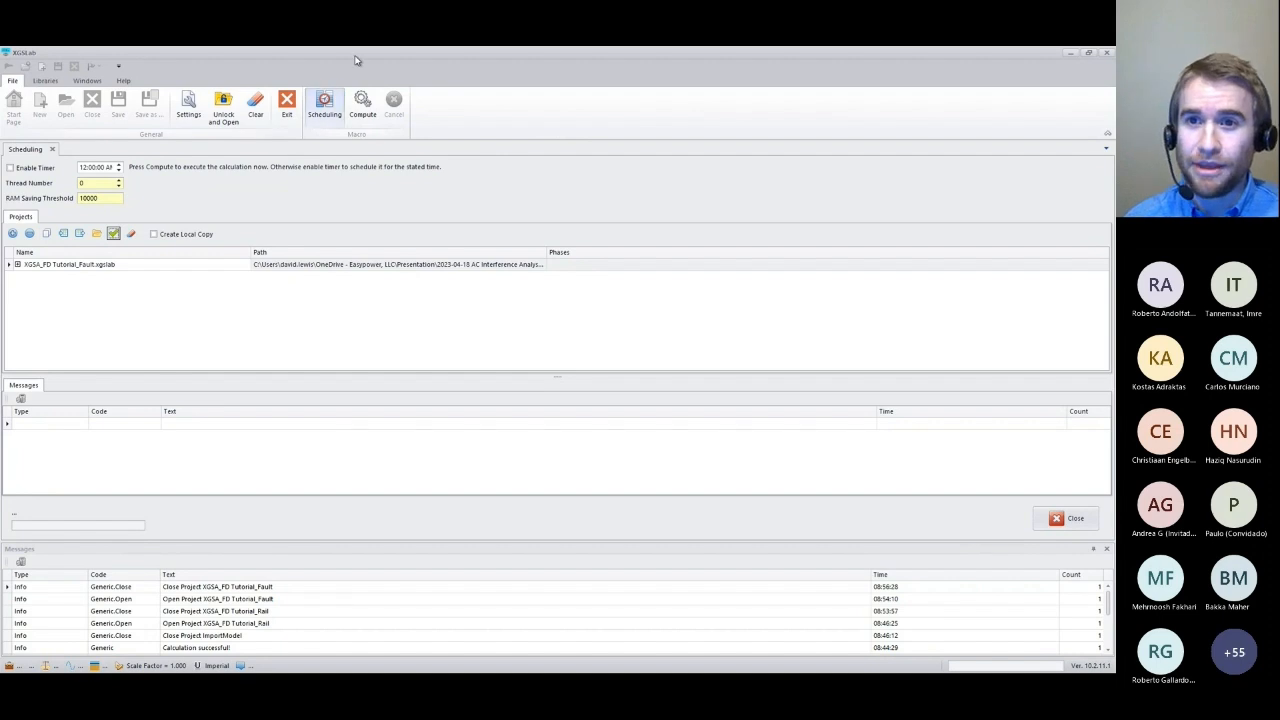
Reduce the application window from full screen and move it aside to uncover the MicroStation drawing behind it.
{"action": "double_click", "coordinate": [416, 55]}
{"action": "left_click_drag", "start_coordinate": [255, 110], "coordinate": [389, 157]}
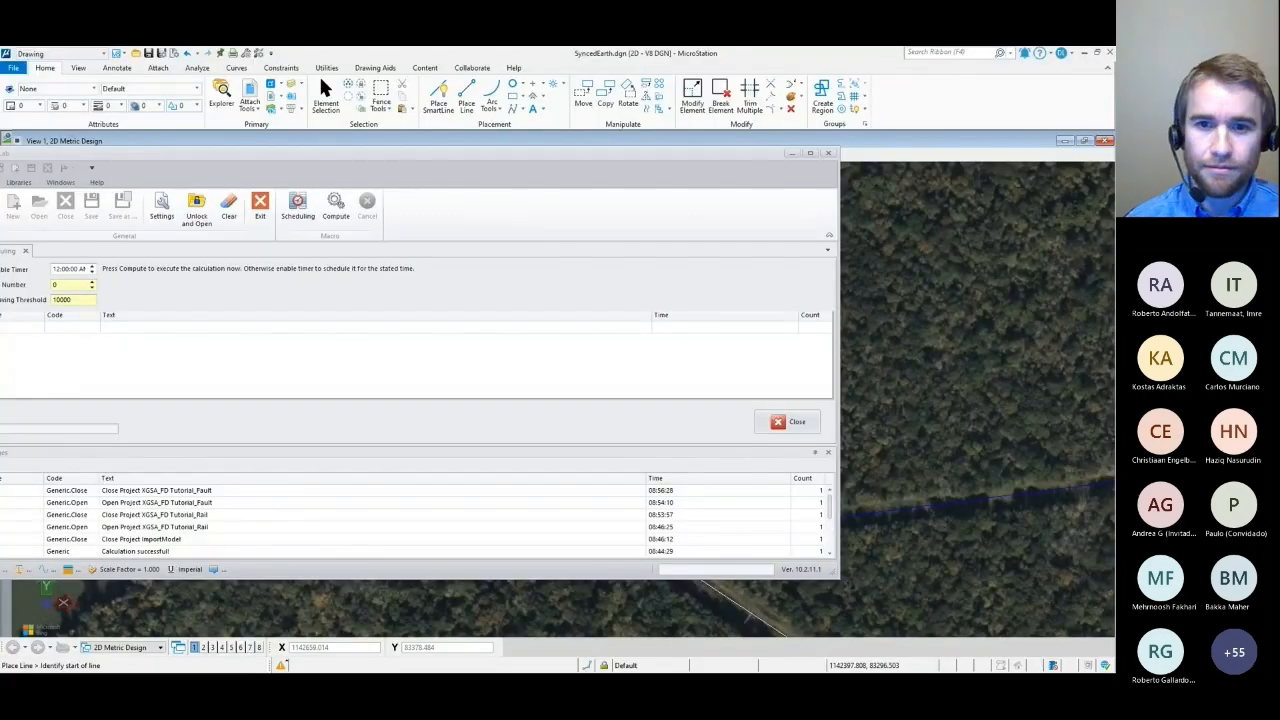
Switch to File Explorer and open the XGSA_FD Tutorial_Fault_p1 project from the presentation folder.
{"action": "left_click_drag", "start_coordinate": [546, 46], "coordinate": [546, 47]}
{"action": "left_click", "coordinate": [238, 414]}
{"action": "left_click", "coordinate": [240, 429]}
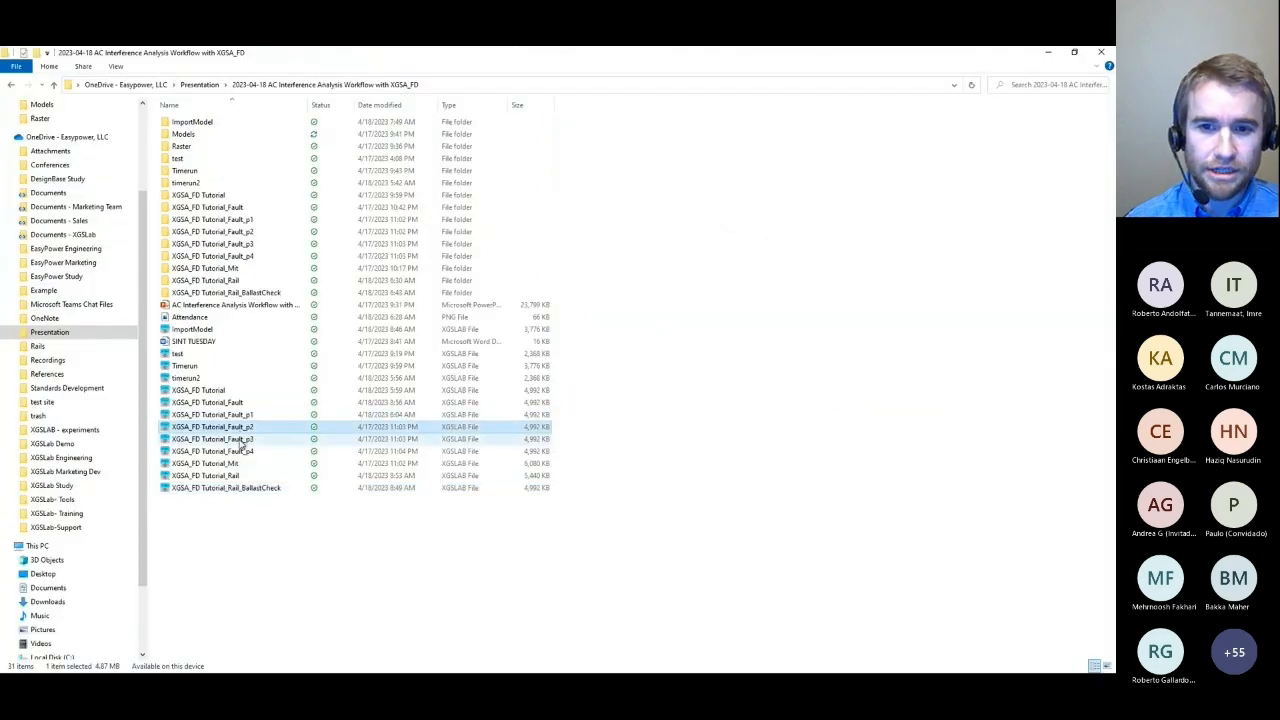
{"action": "left_click", "coordinate": [241, 451]}
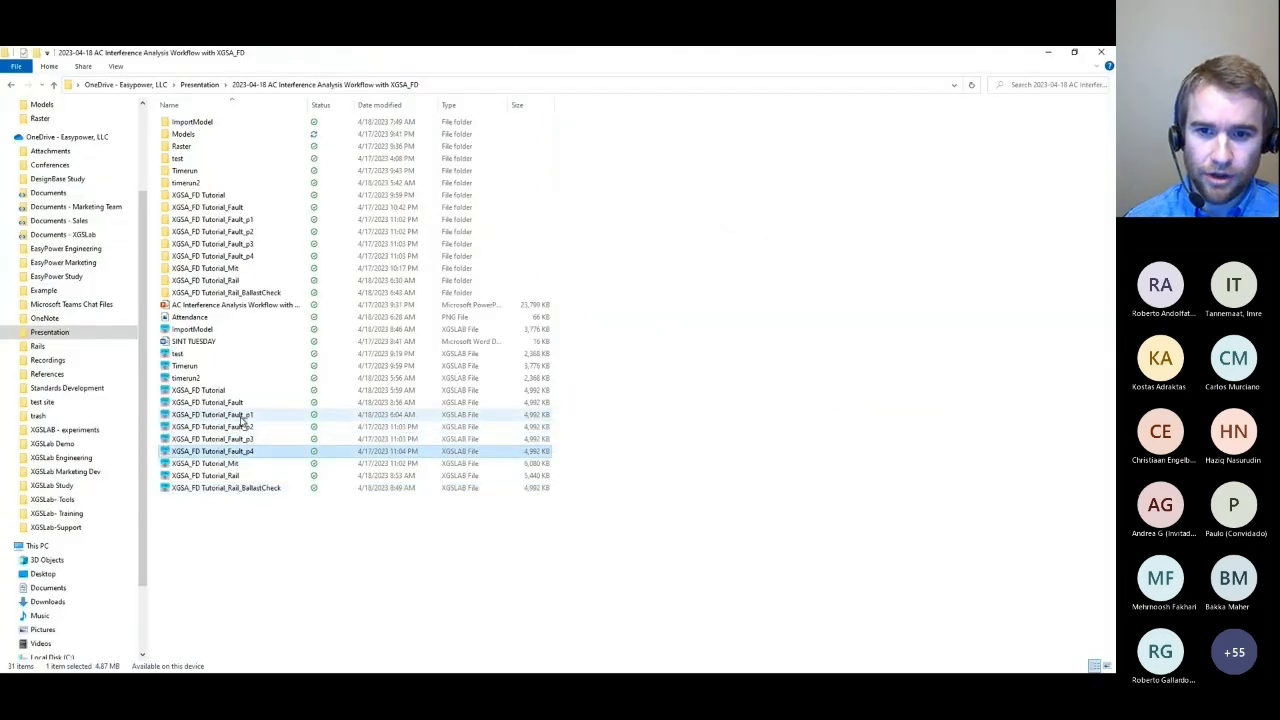
{"action": "left_click", "coordinate": [242, 415]}
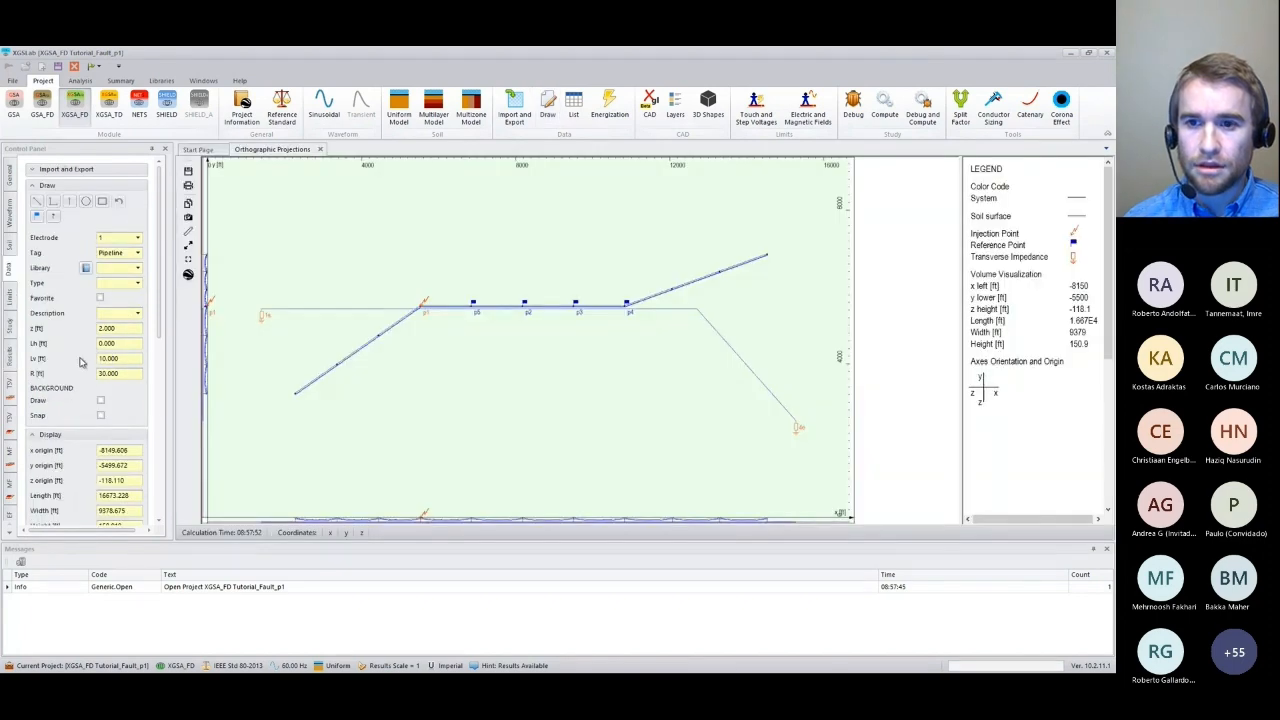
Calculate touch and step voltages over an area about 310 by 180 ft around injection point p1 and plot the earth surface potential in 2D.
{"action": "scroll", "coordinate": [42, 440], "scroll_direction": "down", "scroll_amount": 3}
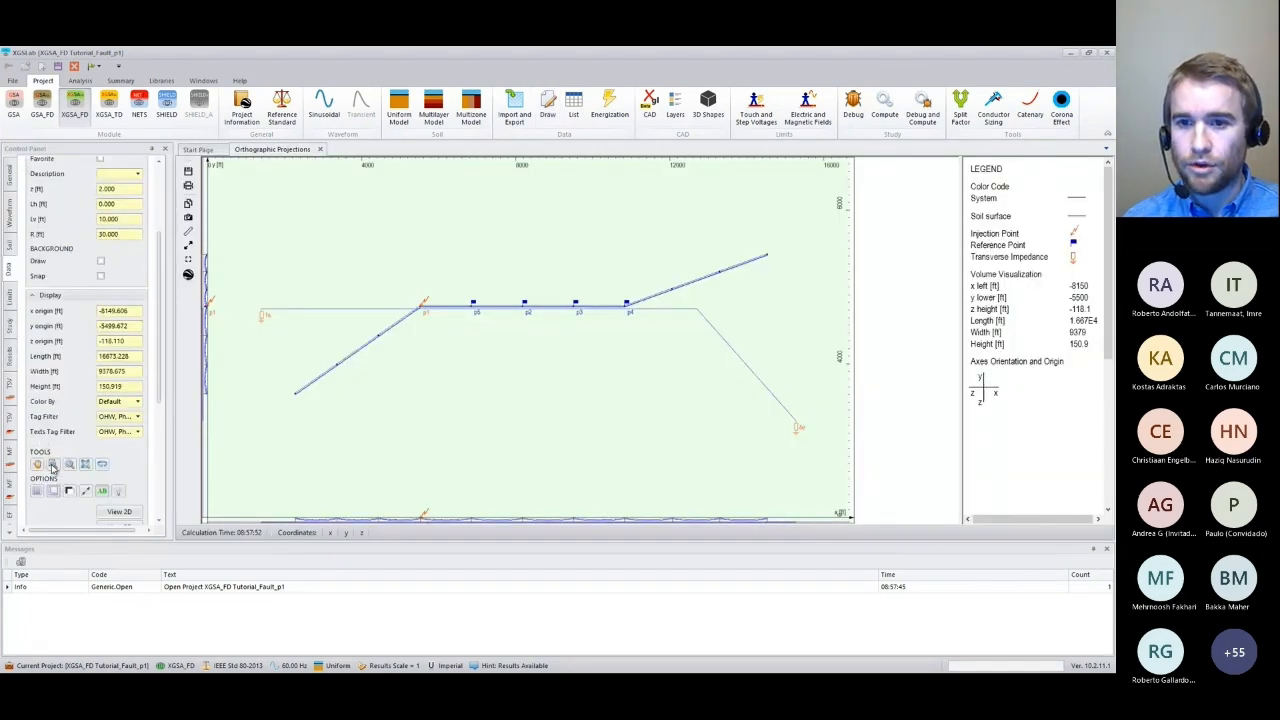
{"action": "left_click_drag", "start_coordinate": [404, 290], "coordinate": [468, 340]}
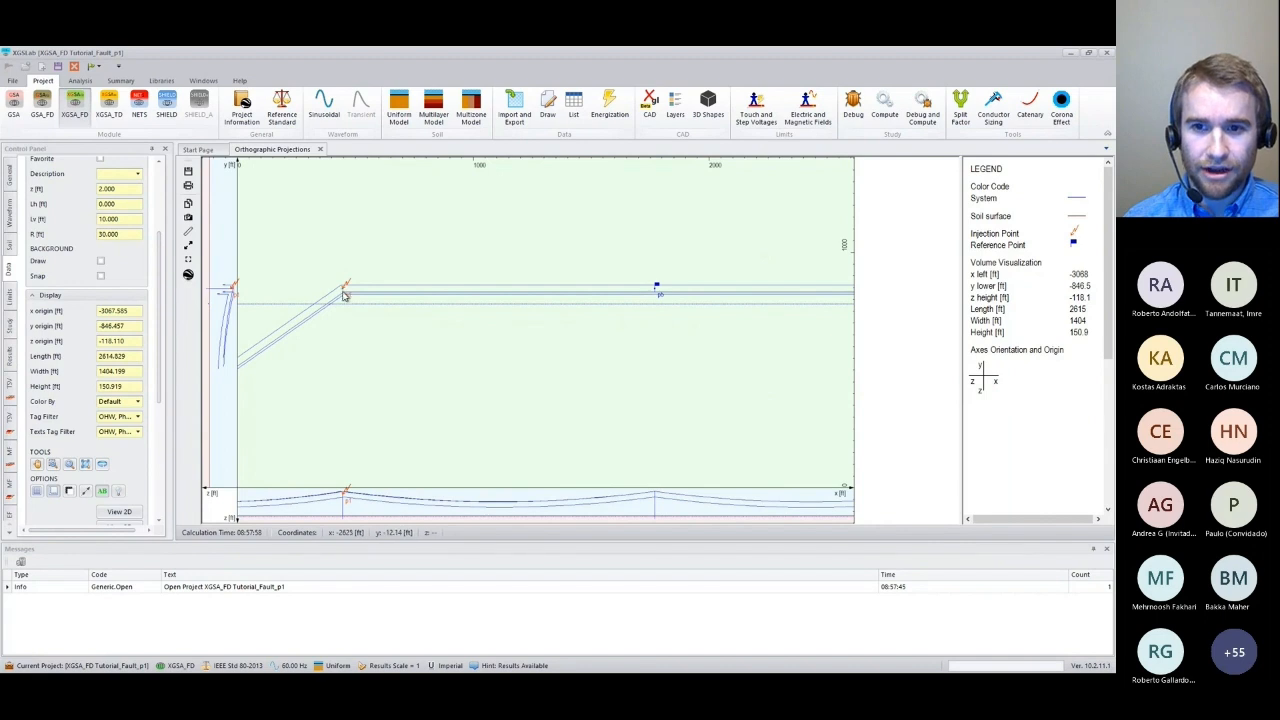
{"action": "left_click", "coordinate": [80, 80]}
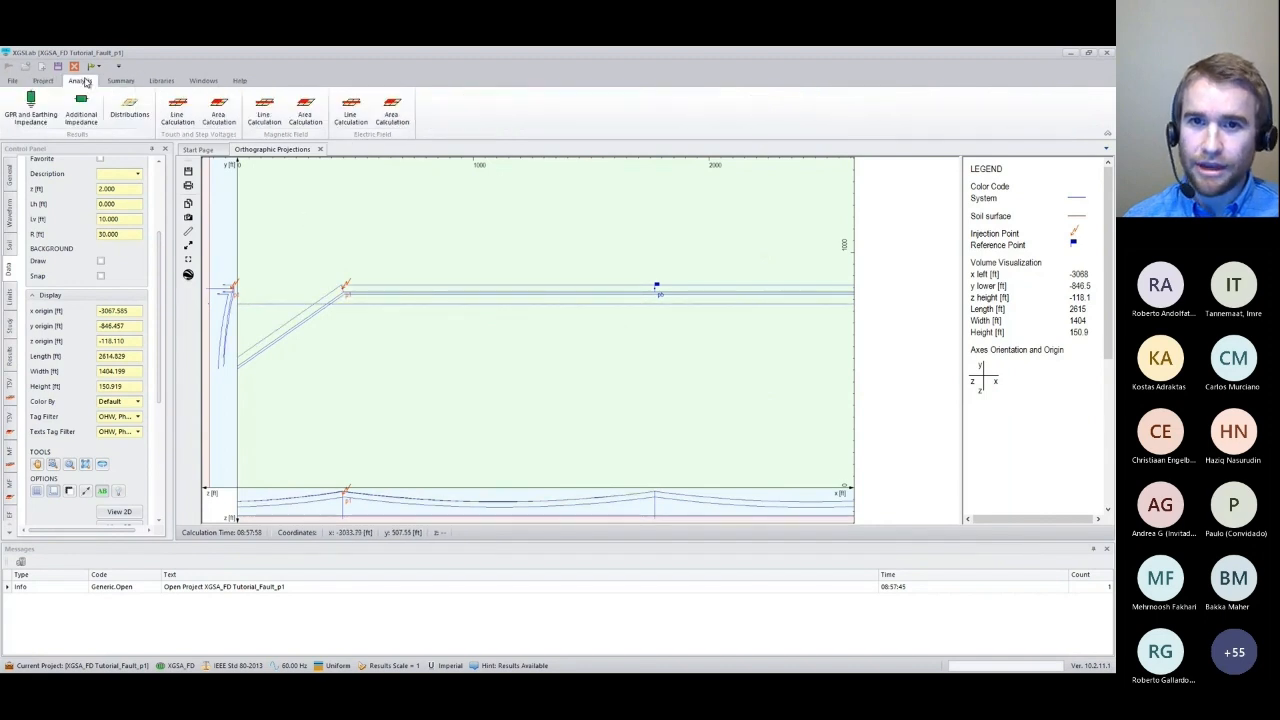
{"action": "left_click", "coordinate": [219, 110]}
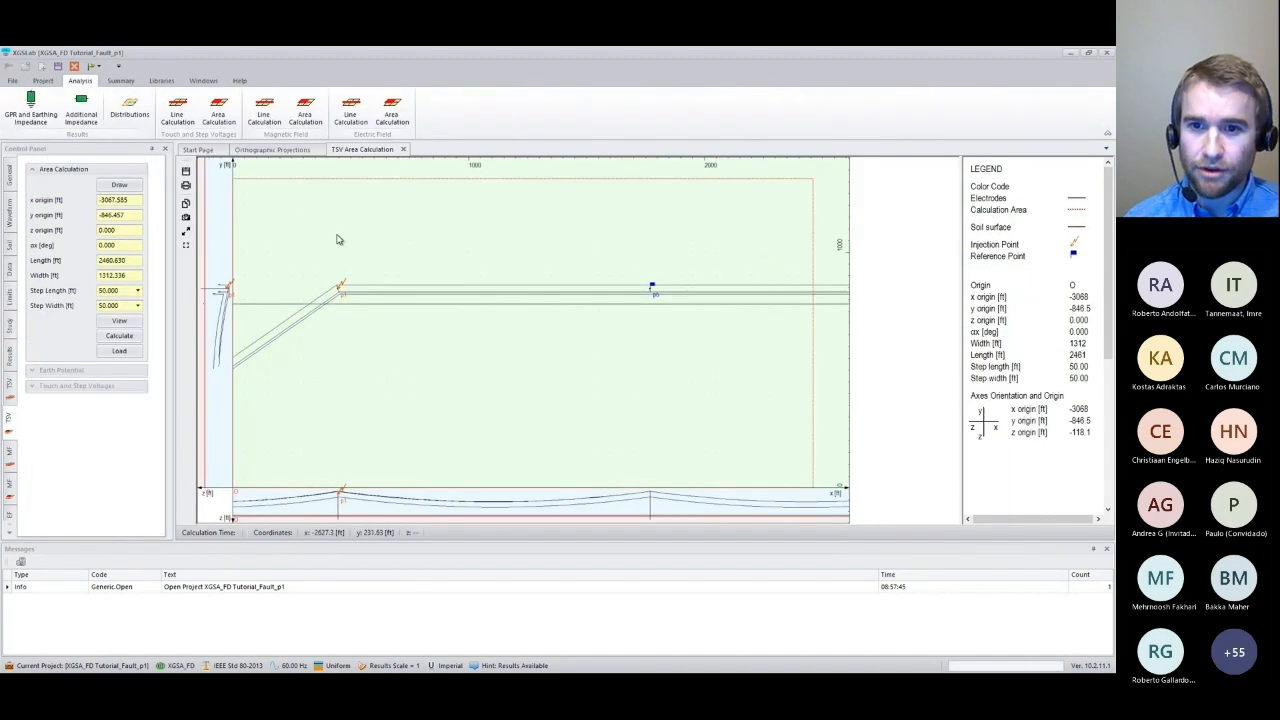
{"action": "left_click_drag", "start_coordinate": [295, 270], "coordinate": [366, 314]}
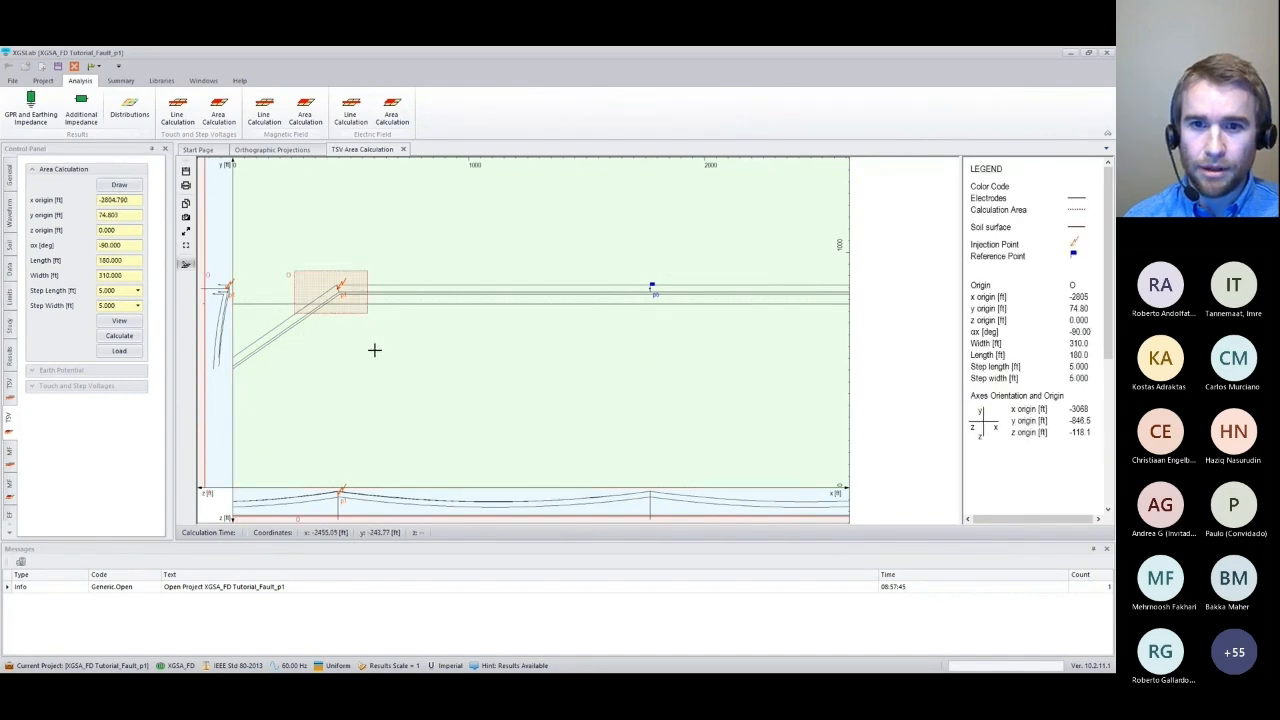
{"action": "left_click", "coordinate": [119, 335]}
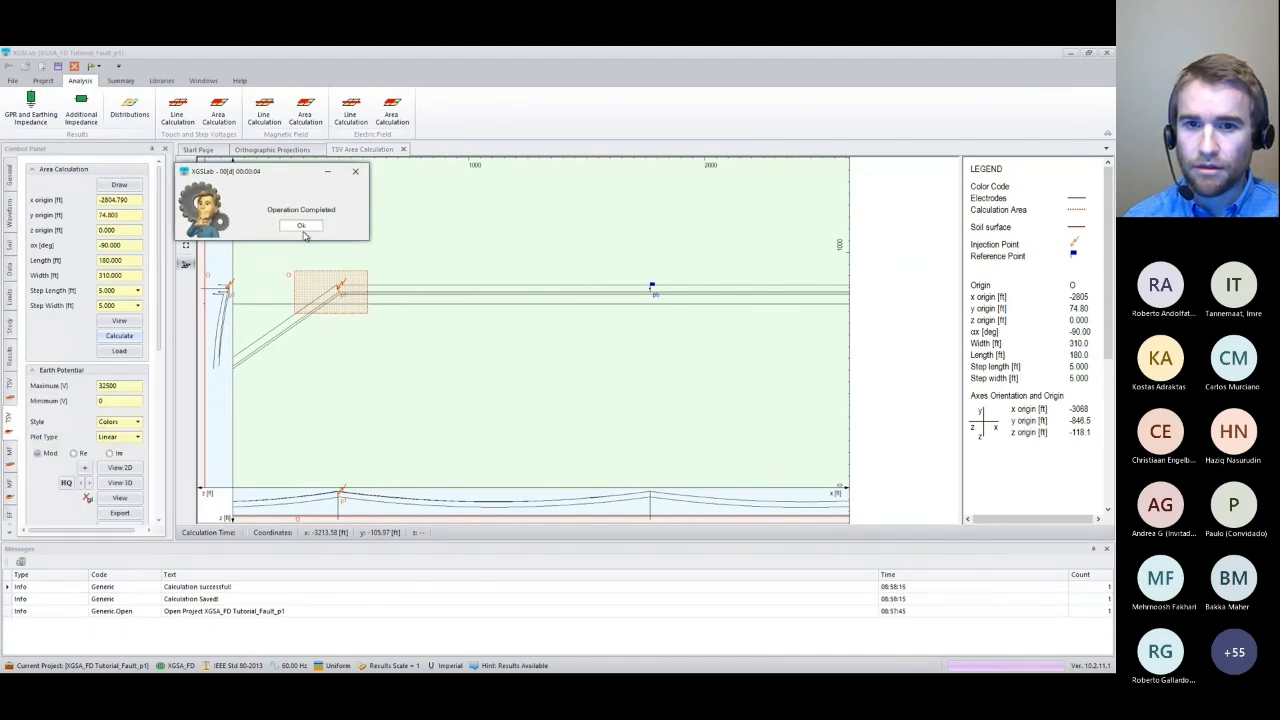
{"action": "scroll", "coordinate": [65, 362], "scroll_direction": "down", "scroll_amount": 3}
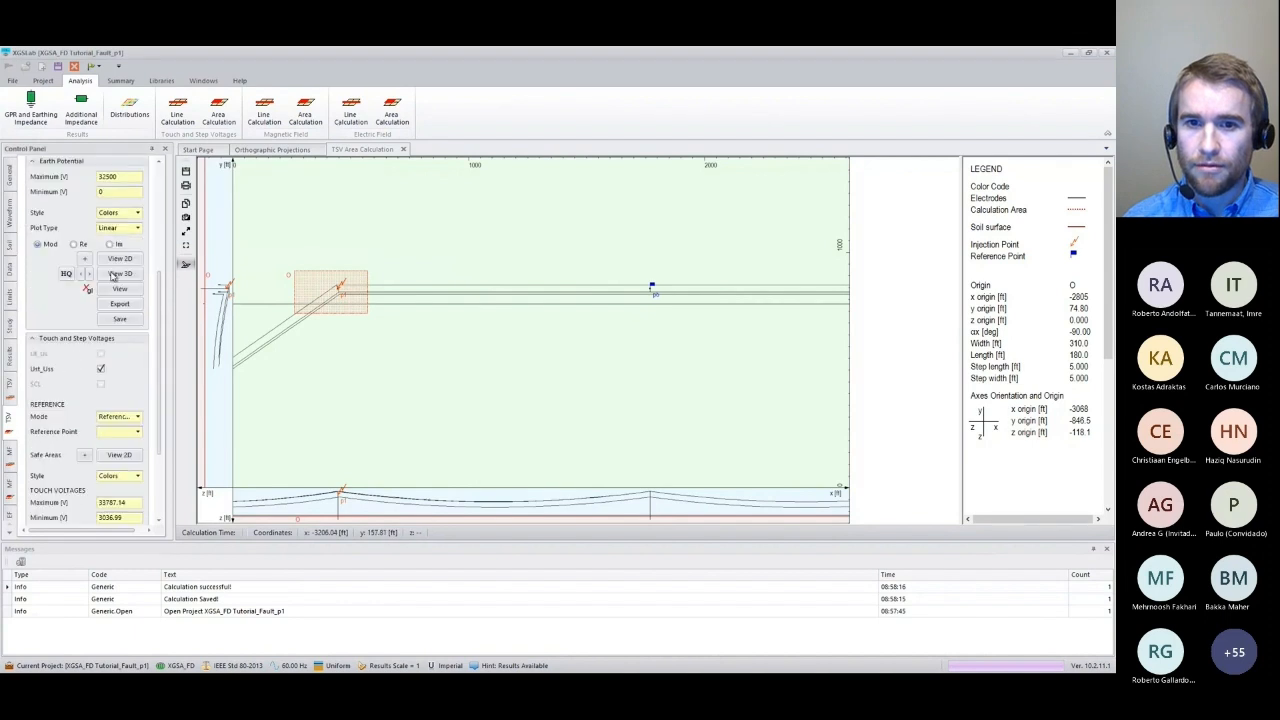
{"action": "left_click", "coordinate": [86, 260]}
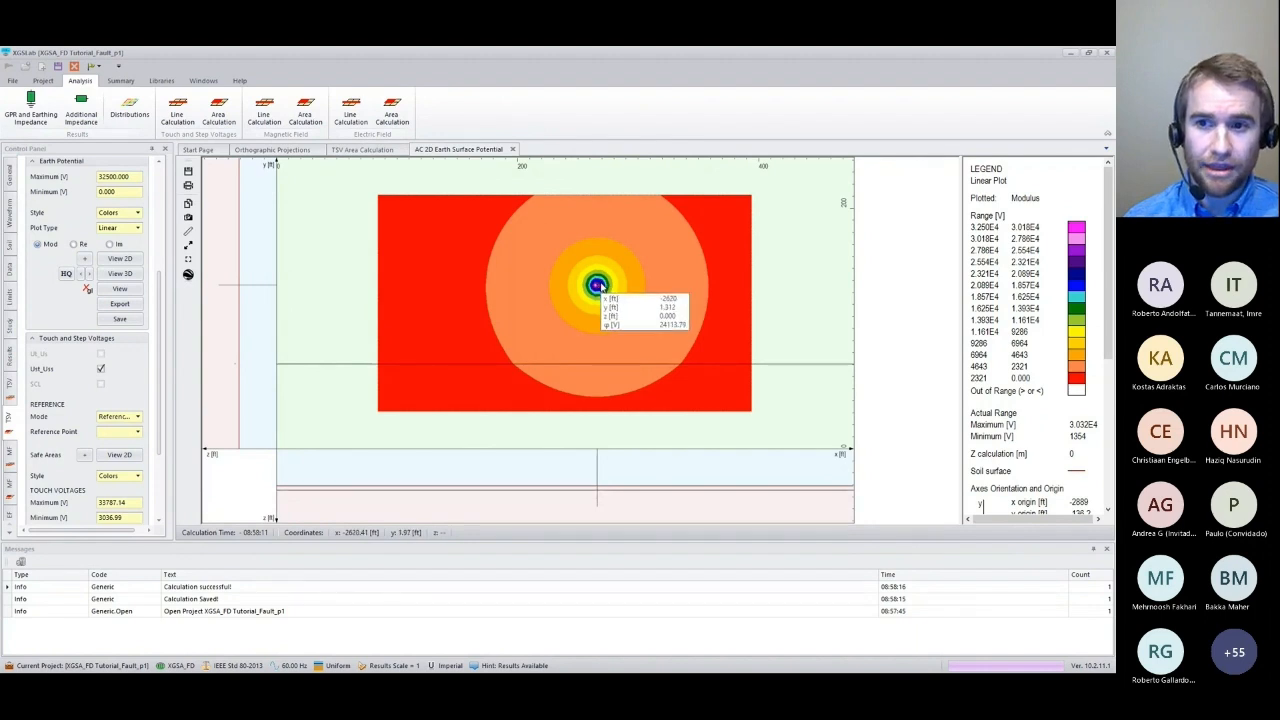
Set the touch and step voltage reference mode to All Elements and limit its tag filter to Pipeline.
{"action": "left_click", "coordinate": [138, 417]}
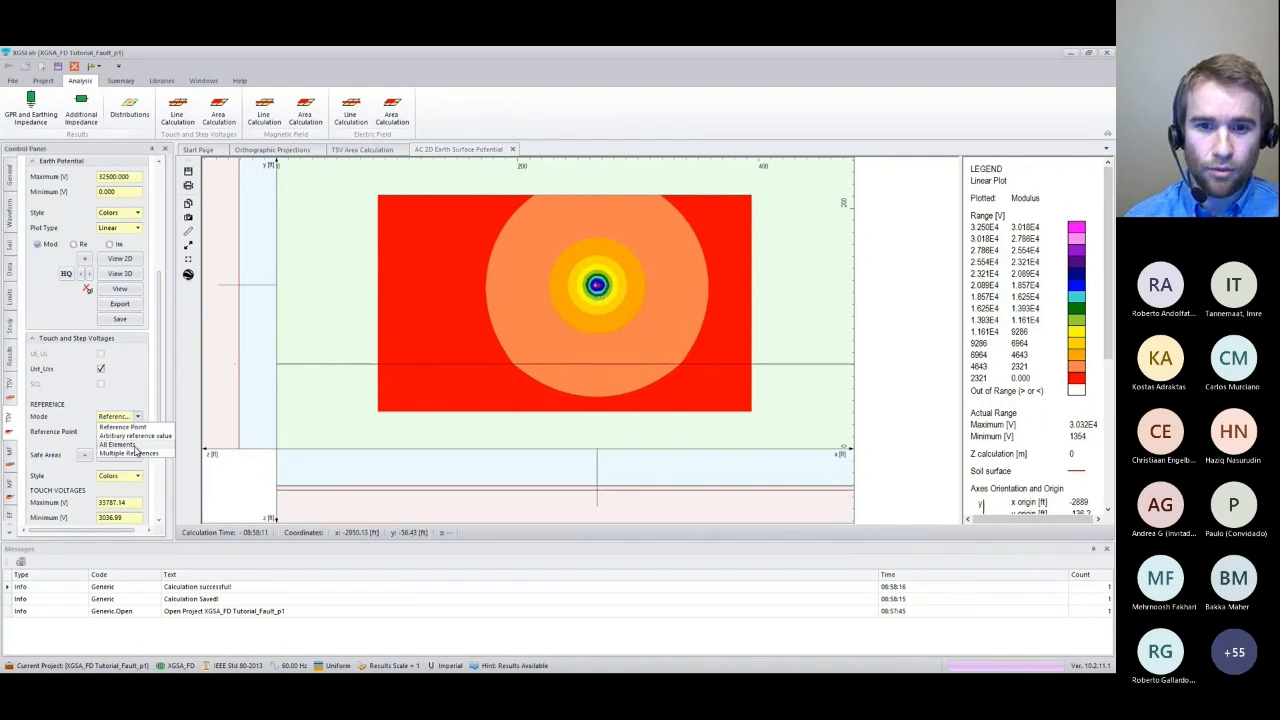
{"action": "left_click", "coordinate": [134, 445]}
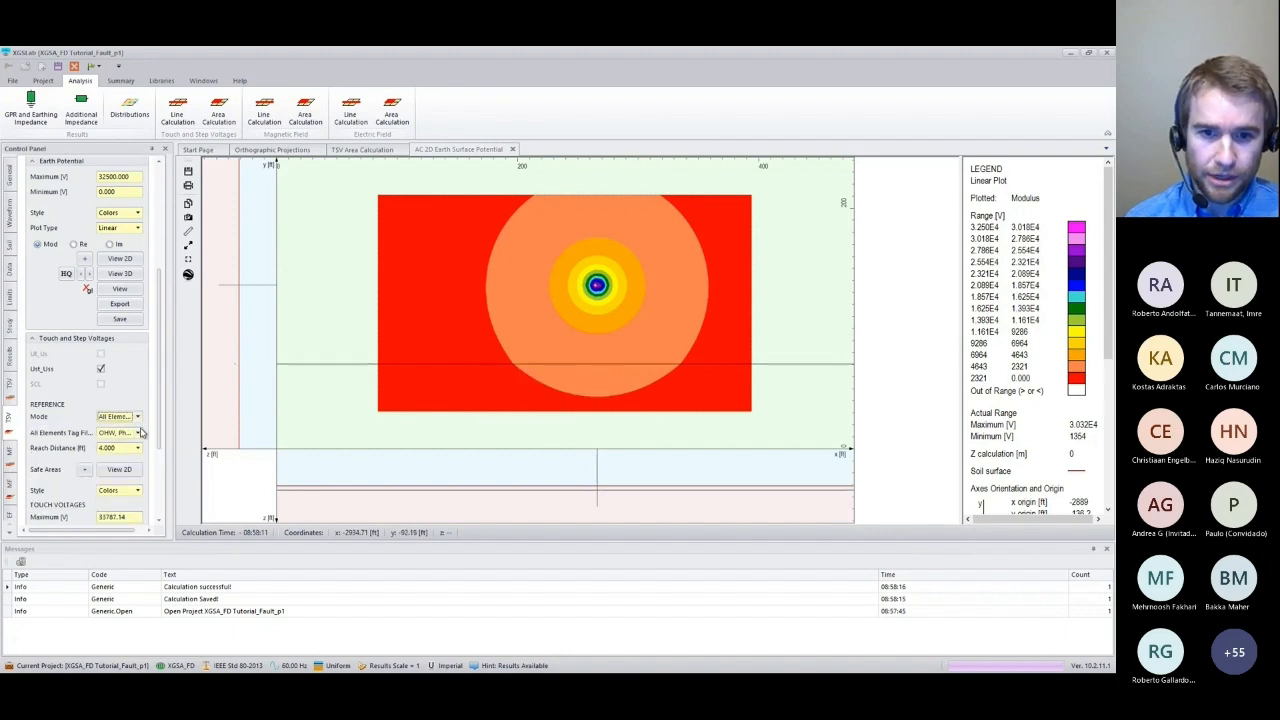
{"action": "left_click", "coordinate": [138, 432]}
{"action": "left_click", "coordinate": [103, 444]}
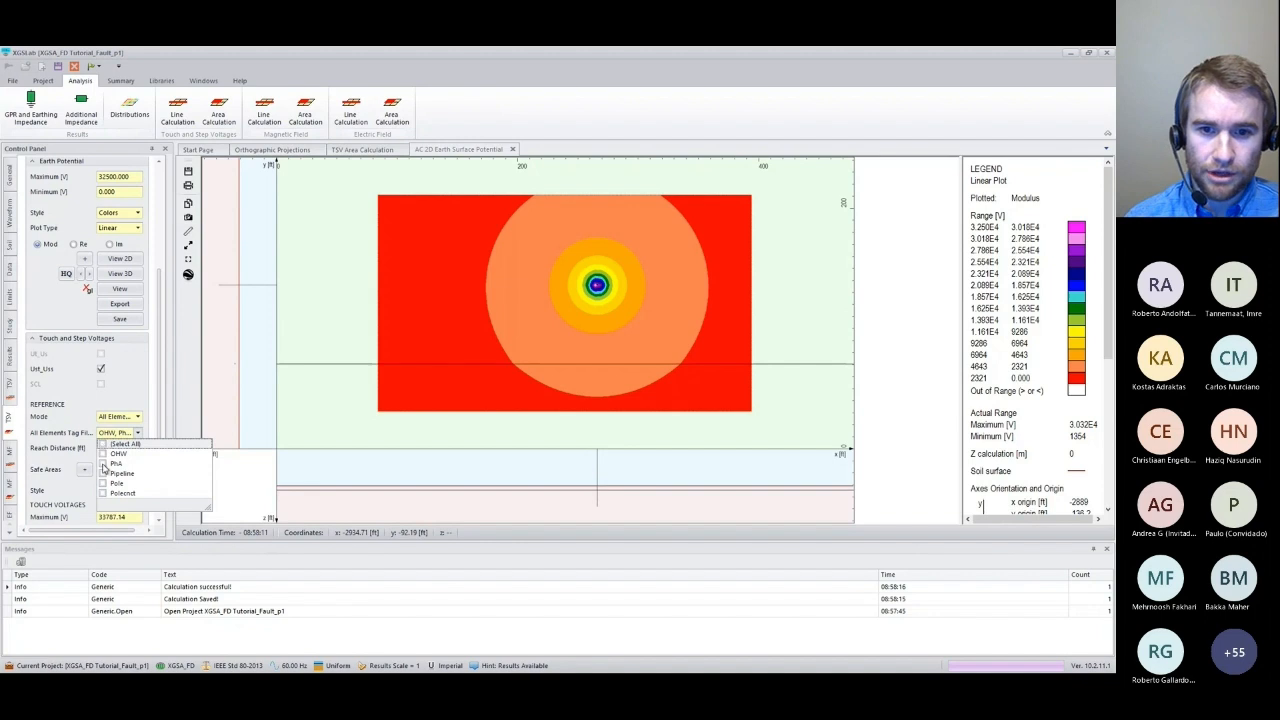
{"action": "left_click", "coordinate": [104, 473]}
{"action": "left_click", "coordinate": [85, 470]}
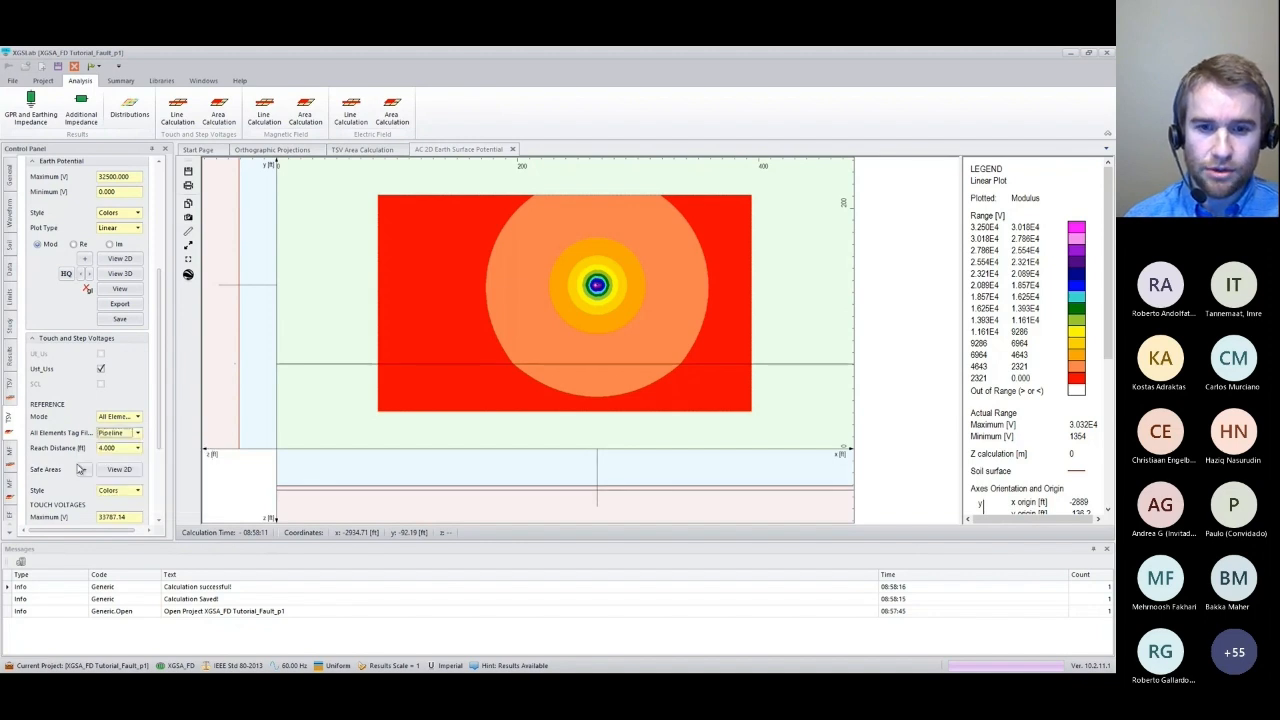
Choose a reach distance of 4 ft and plot the safe areas around the pipeline in 2D.
{"action": "left_click", "coordinate": [138, 448]}
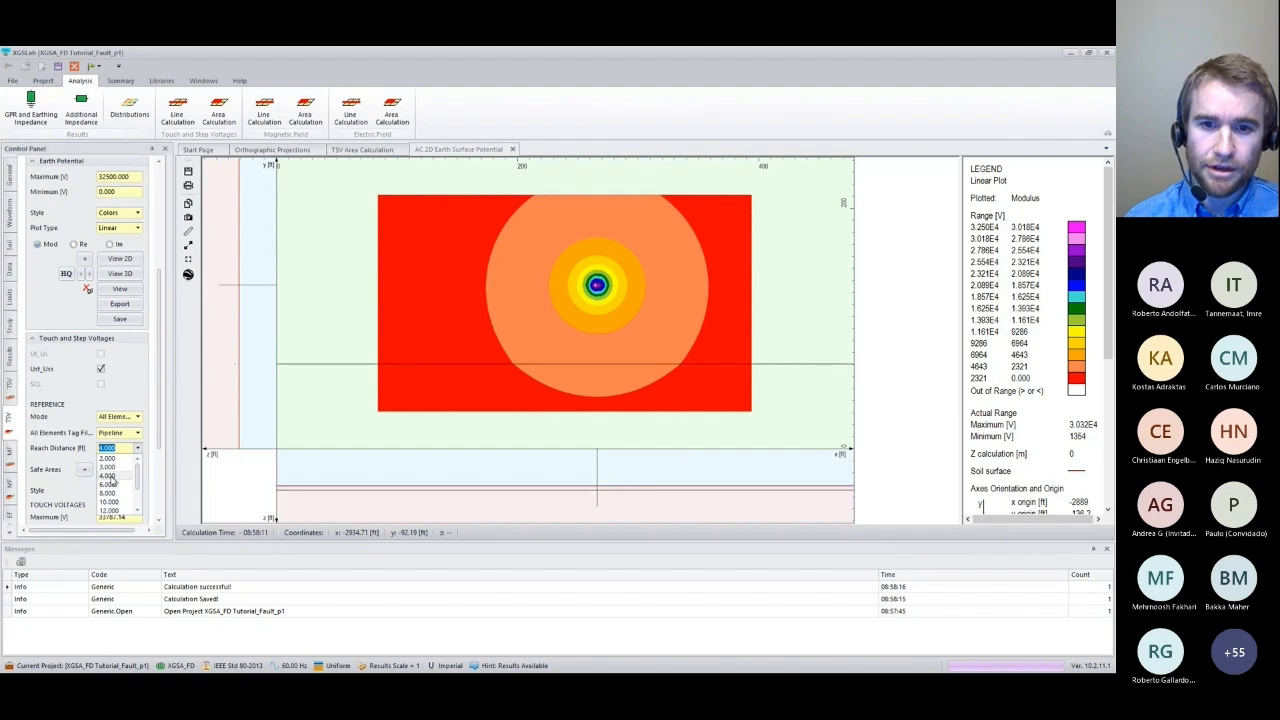
{"action": "left_click", "coordinate": [108, 476]}
{"action": "left_click", "coordinate": [119, 469]}
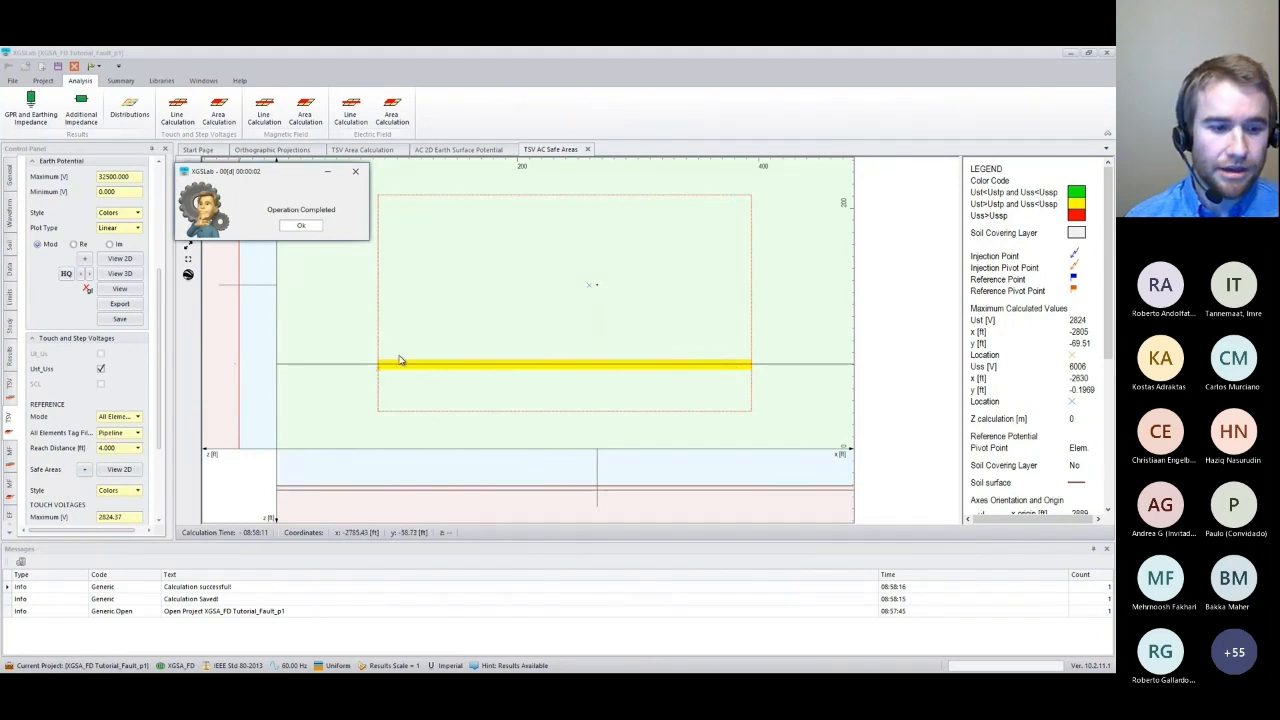
{"action": "left_click", "coordinate": [303, 225]}
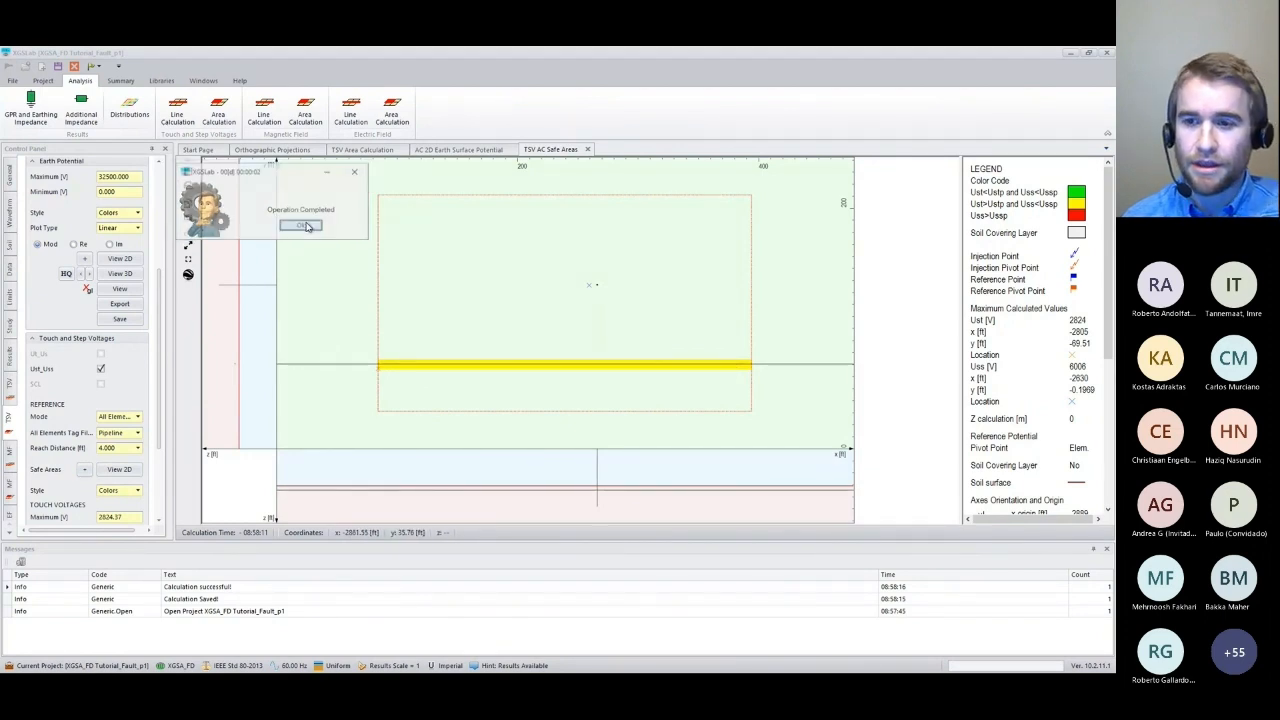
Plot the touch voltages in 2D and compare them with the earth surface potential over the pipeline near the fault.
{"action": "scroll", "coordinate": [95, 412], "scroll_direction": "down", "scroll_amount": 3}
{"action": "left_click", "coordinate": [104, 414]}
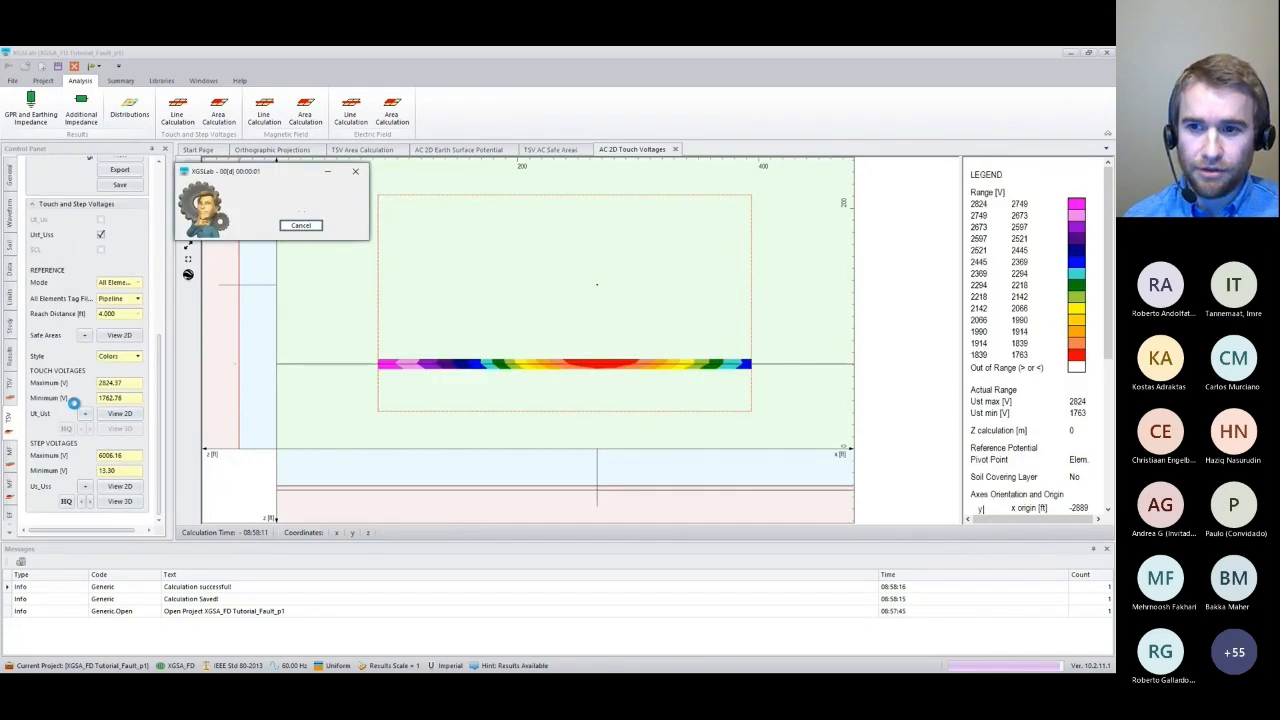
{"action": "left_click", "coordinate": [300, 226]}
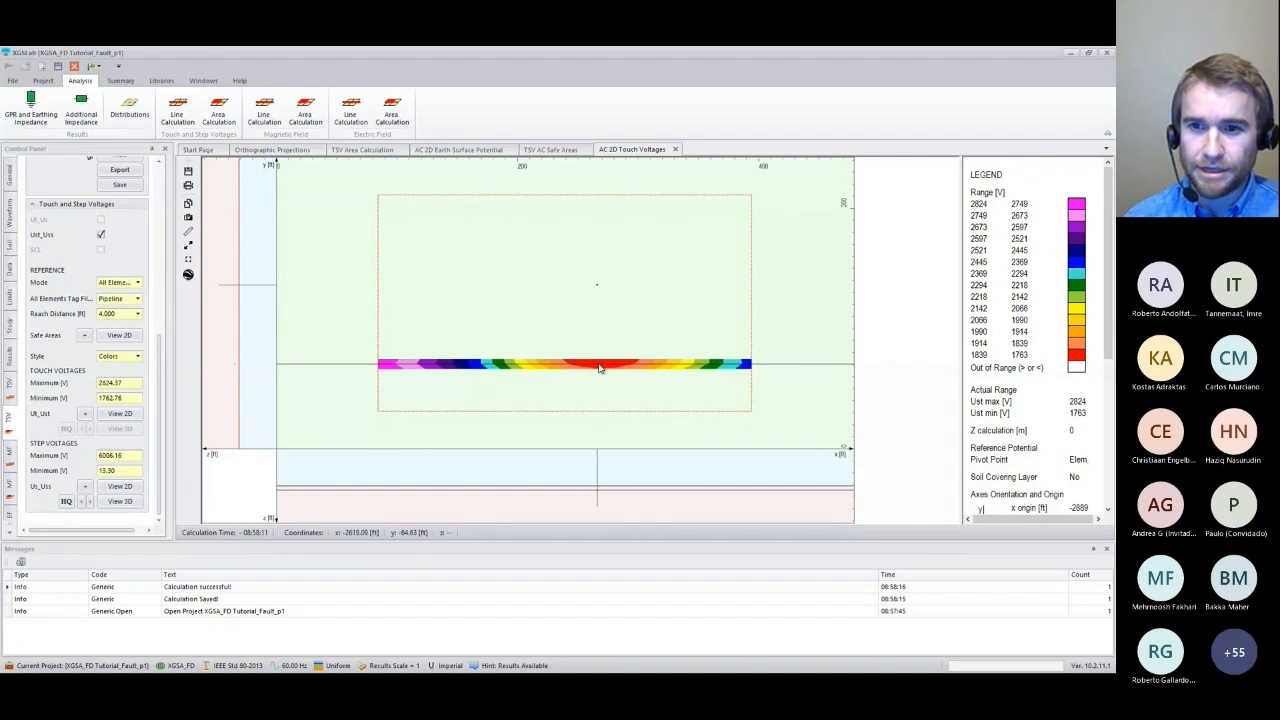
{"action": "left_click", "coordinate": [457, 151]}
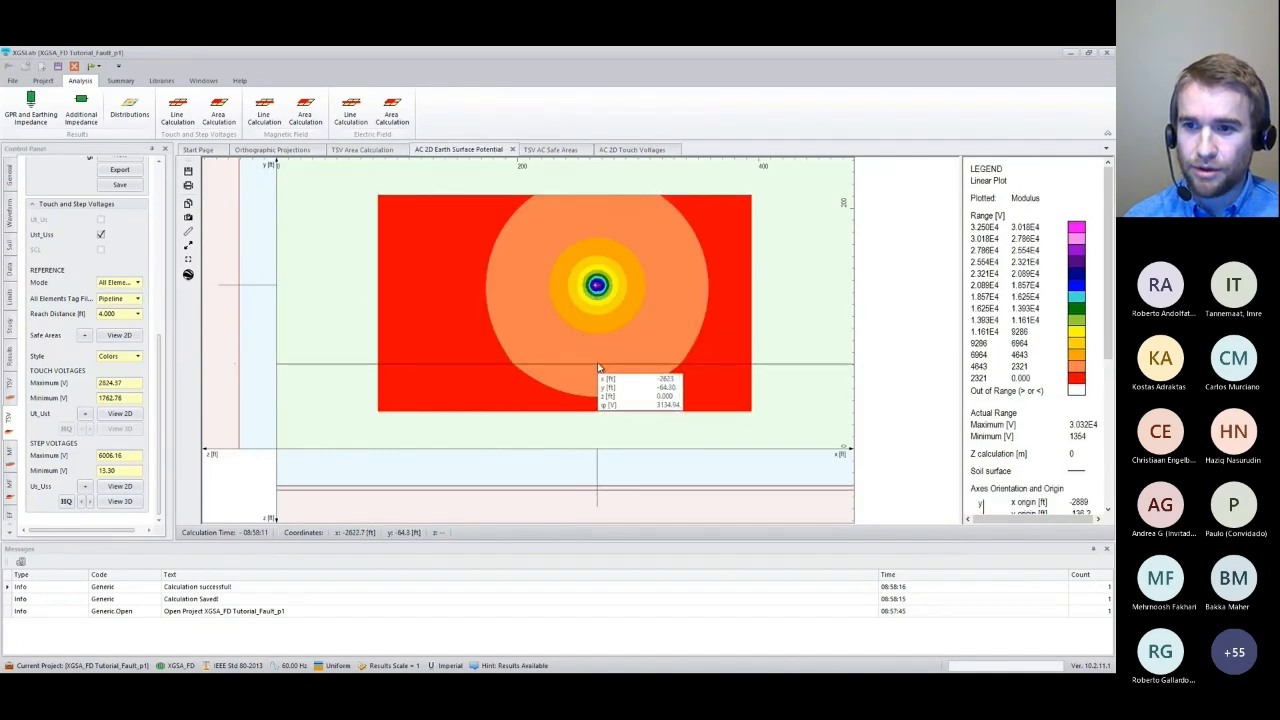
{"action": "left_click", "coordinate": [619, 151]}
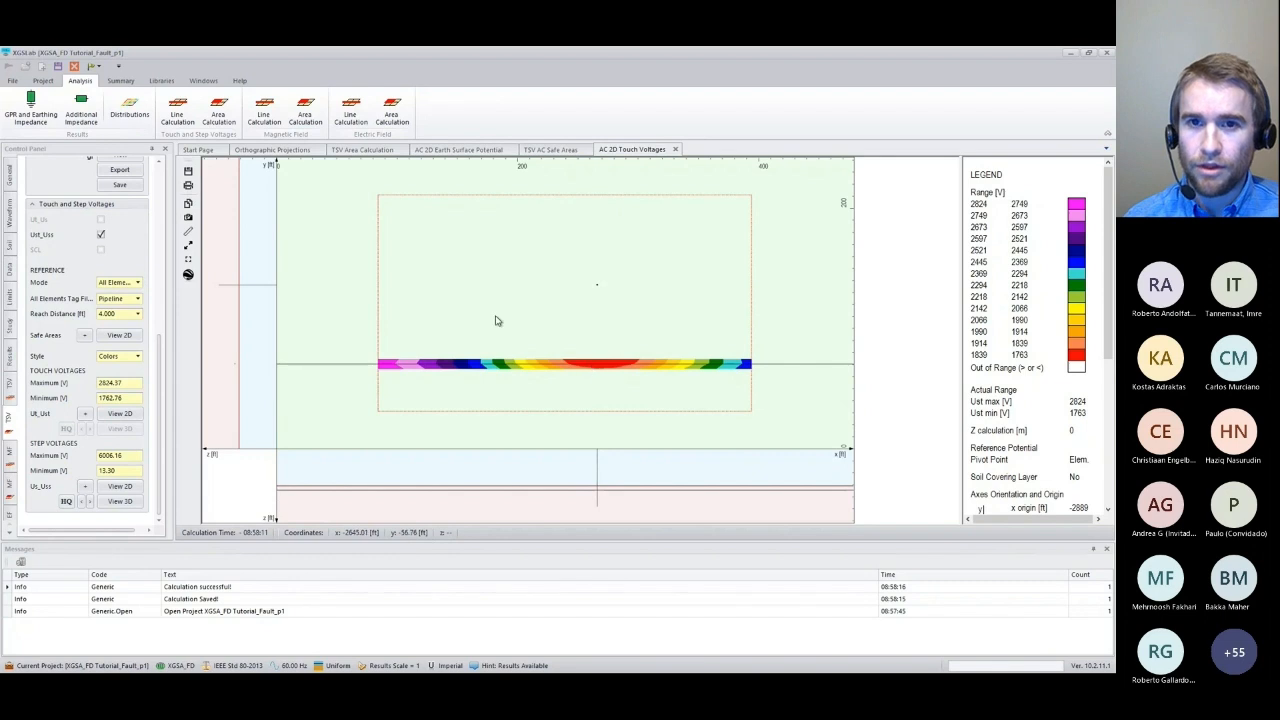
Plot the 2D potential distribution for only the Pipeline tag and inspect the pipeline's values near the faulted pole.
{"action": "left_click", "coordinate": [130, 108]}
{"action": "left_click", "coordinate": [137, 235]}
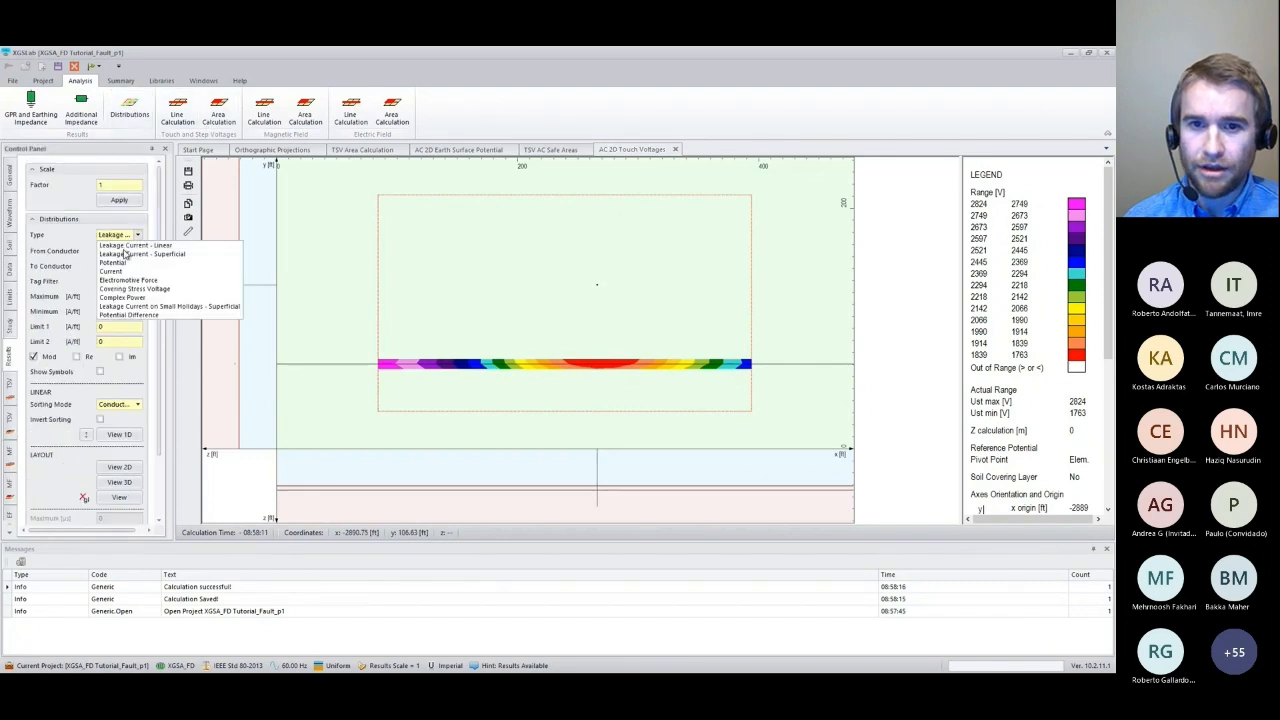
{"action": "left_click", "coordinate": [118, 262]}
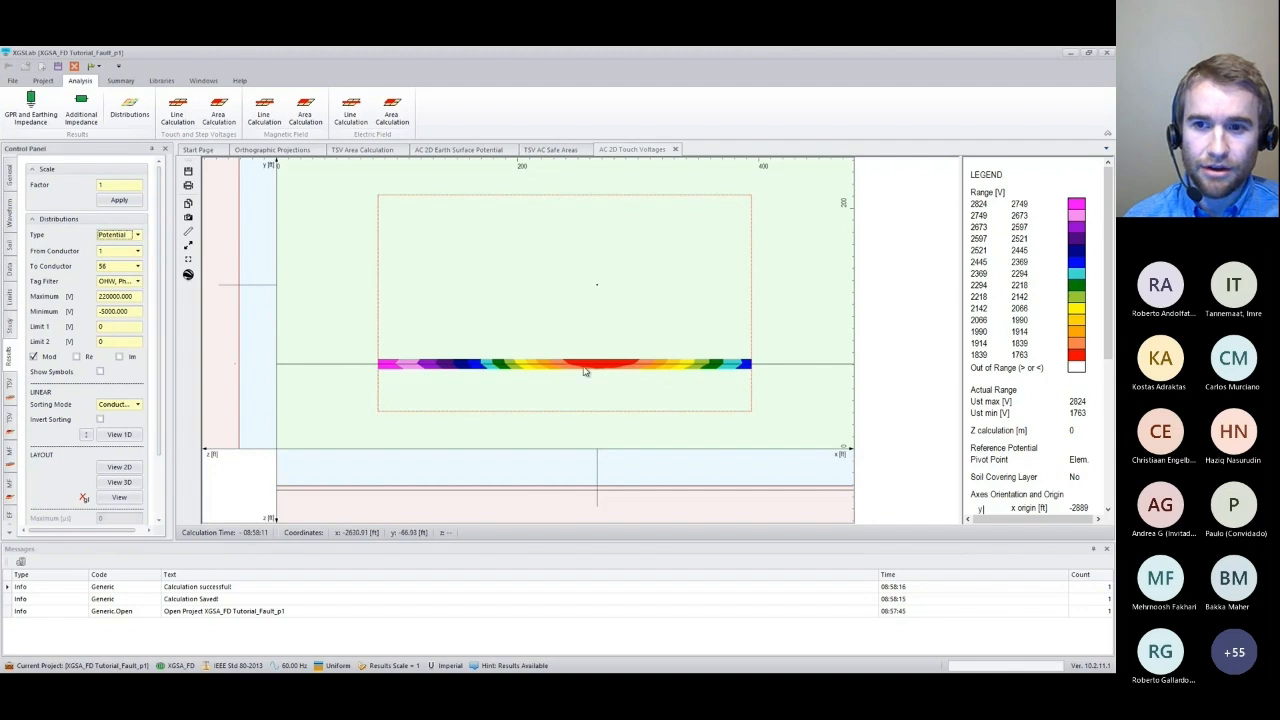
{"action": "left_click", "coordinate": [137, 281]}
{"action": "left_click", "coordinate": [103, 322]}
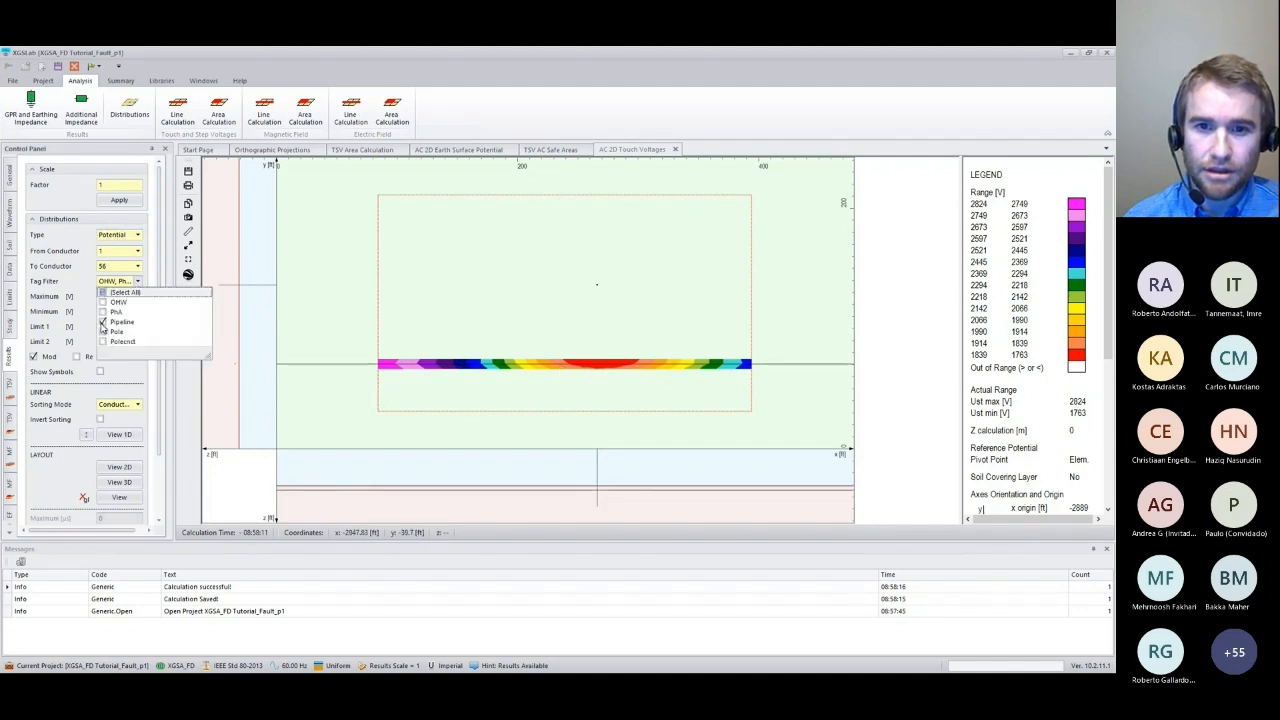
{"action": "left_click", "coordinate": [128, 466]}
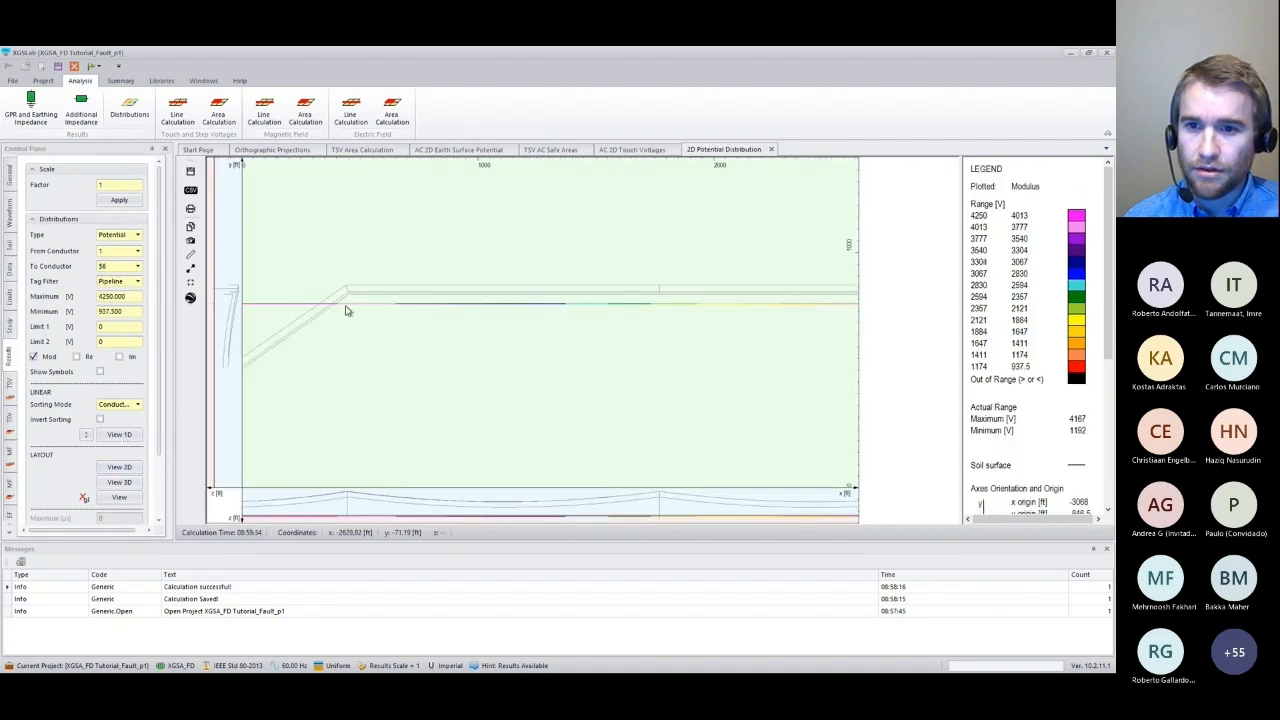
{"action": "mouse_move", "coordinate": [347, 311]}
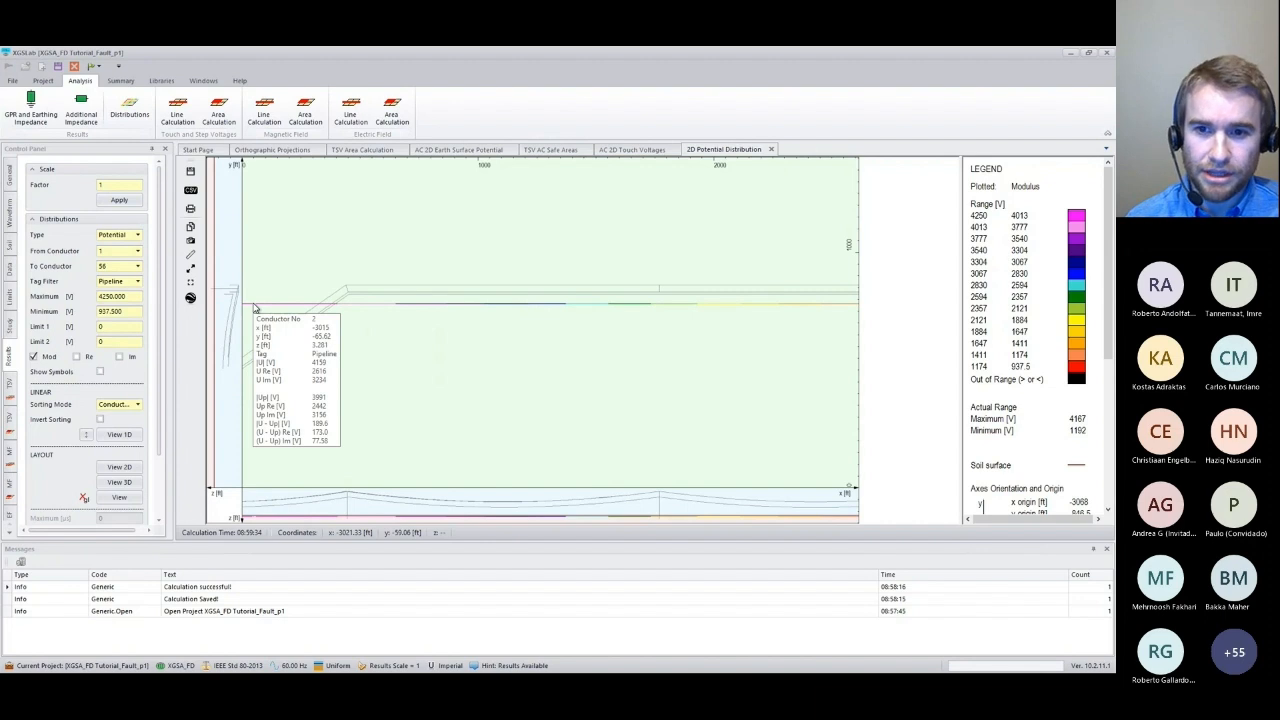
Recheck the touch voltage plot, set the distribution type to Covering Stress Voltage and plot it in 2D for the pipeline.
{"action": "left_click", "coordinate": [631, 149]}
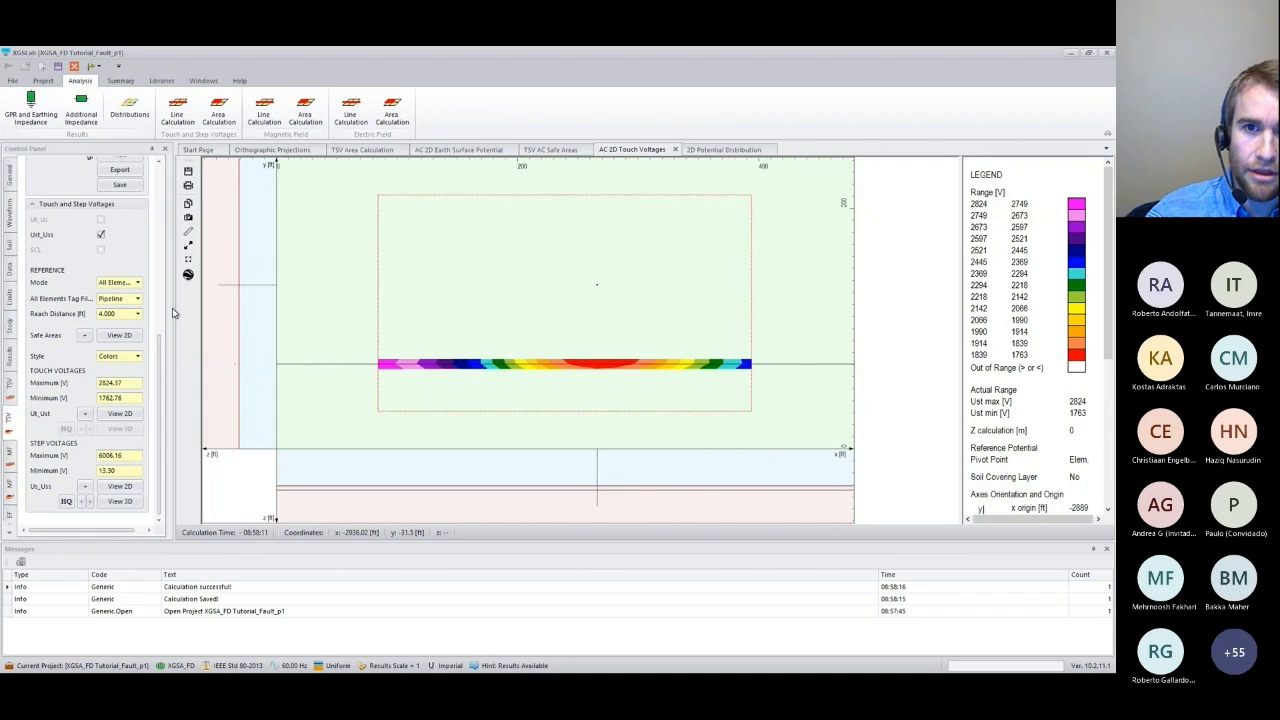
{"action": "left_click", "coordinate": [9, 355]}
{"action": "left_click", "coordinate": [137, 234]}
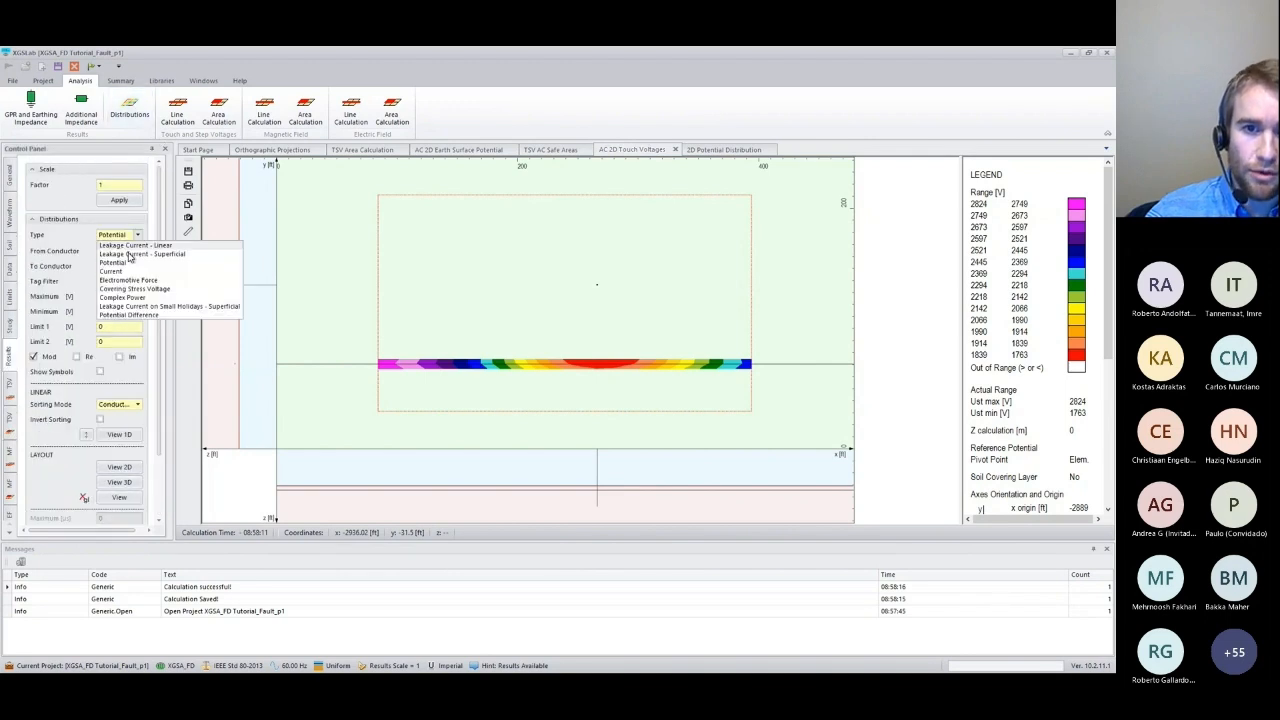
{"action": "left_click", "coordinate": [134, 288]}
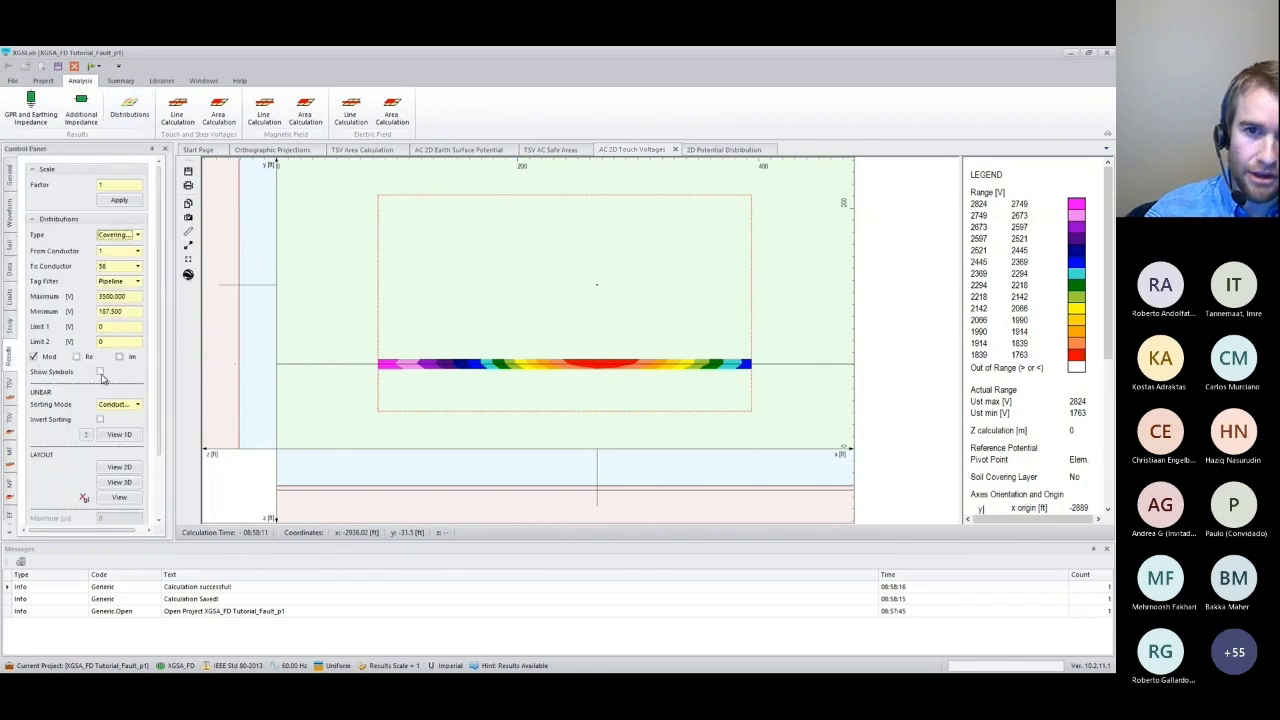
{"action": "left_click", "coordinate": [120, 467]}
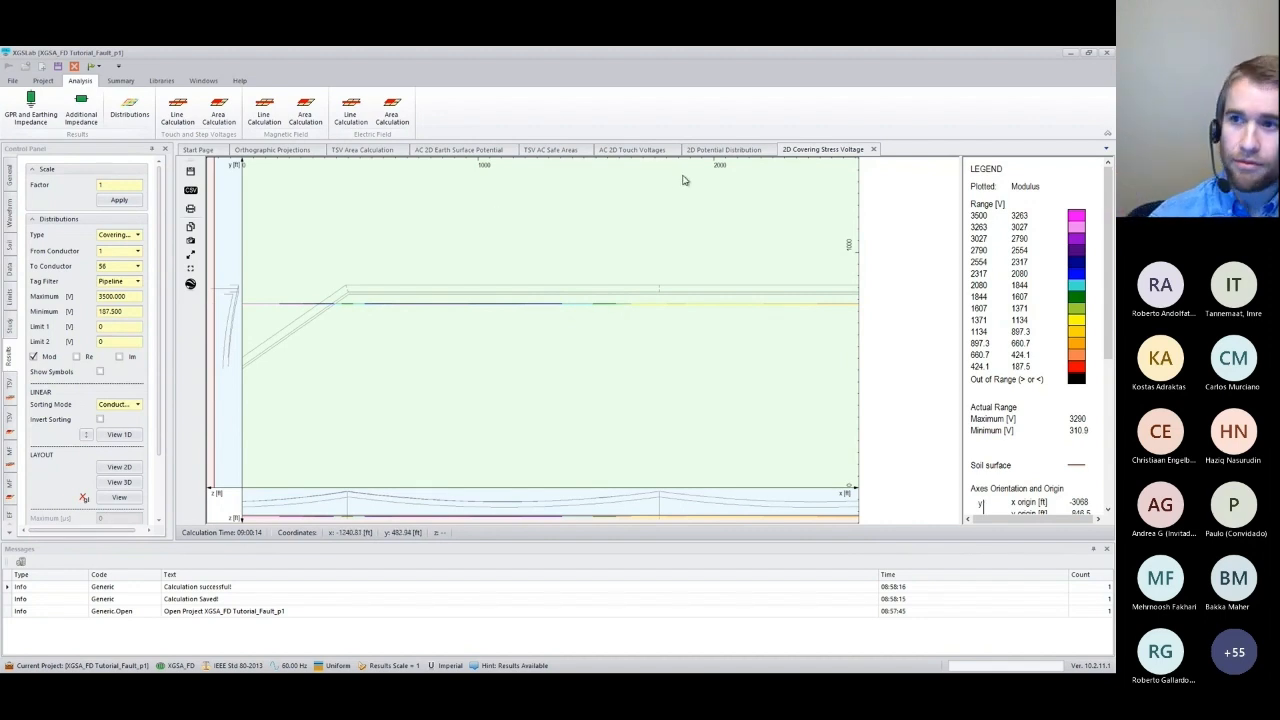
Switch to File Explorer, check the contents of the XGSA_FD Tutorial_Fault_p1 Reports folder and return to the presentation folder.
{"action": "left_click", "coordinate": [1069, 52]}
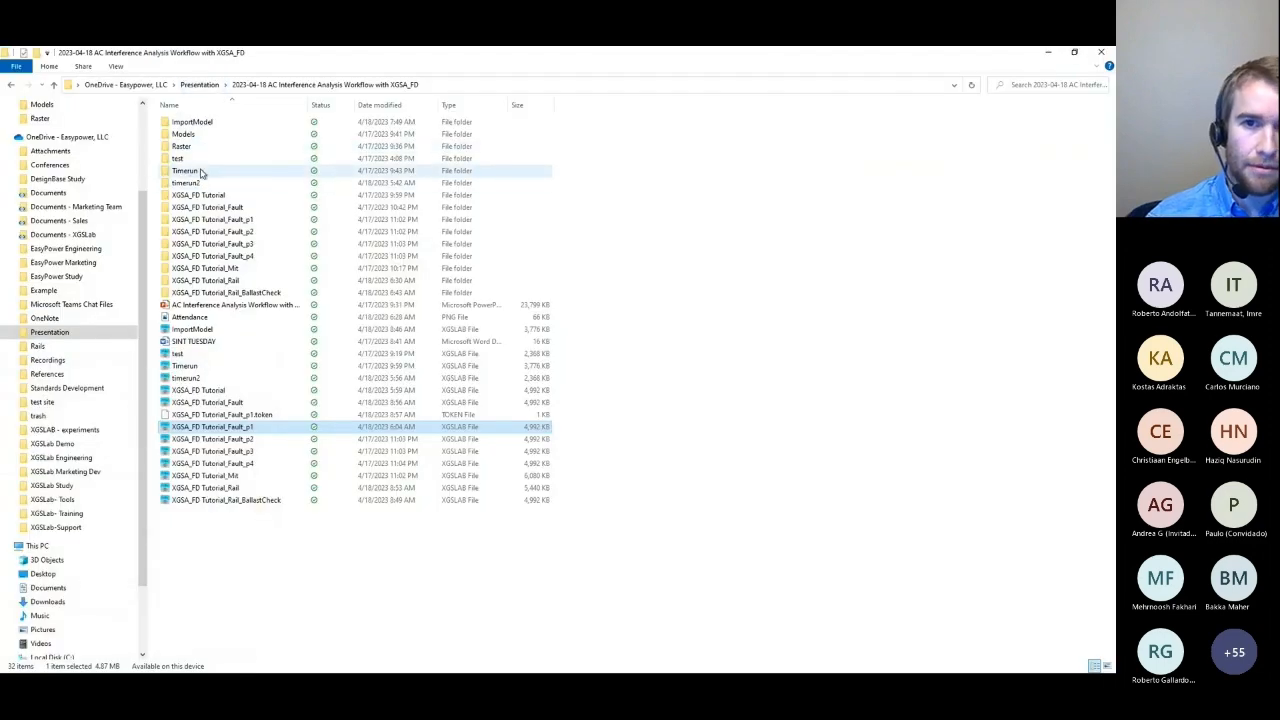
{"action": "double_click", "coordinate": [205, 219]}
{"action": "left_click", "coordinate": [190, 138]}
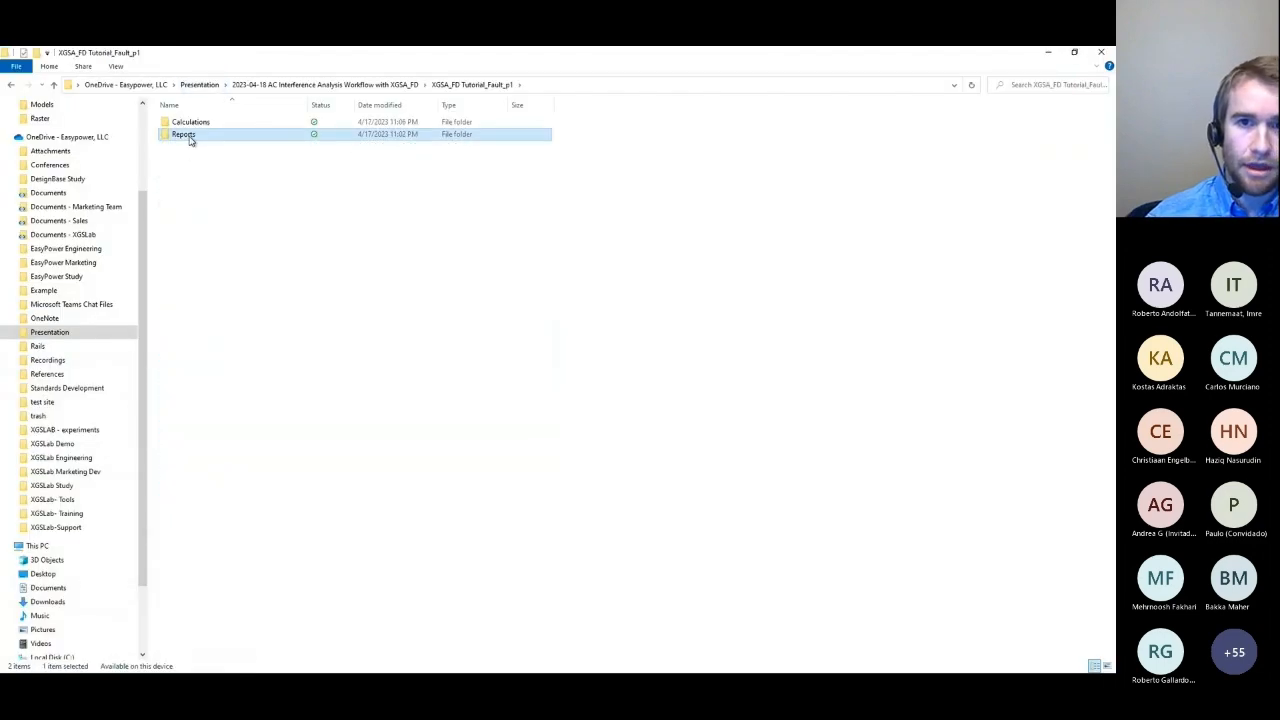
{"action": "double_click", "coordinate": [190, 138]}
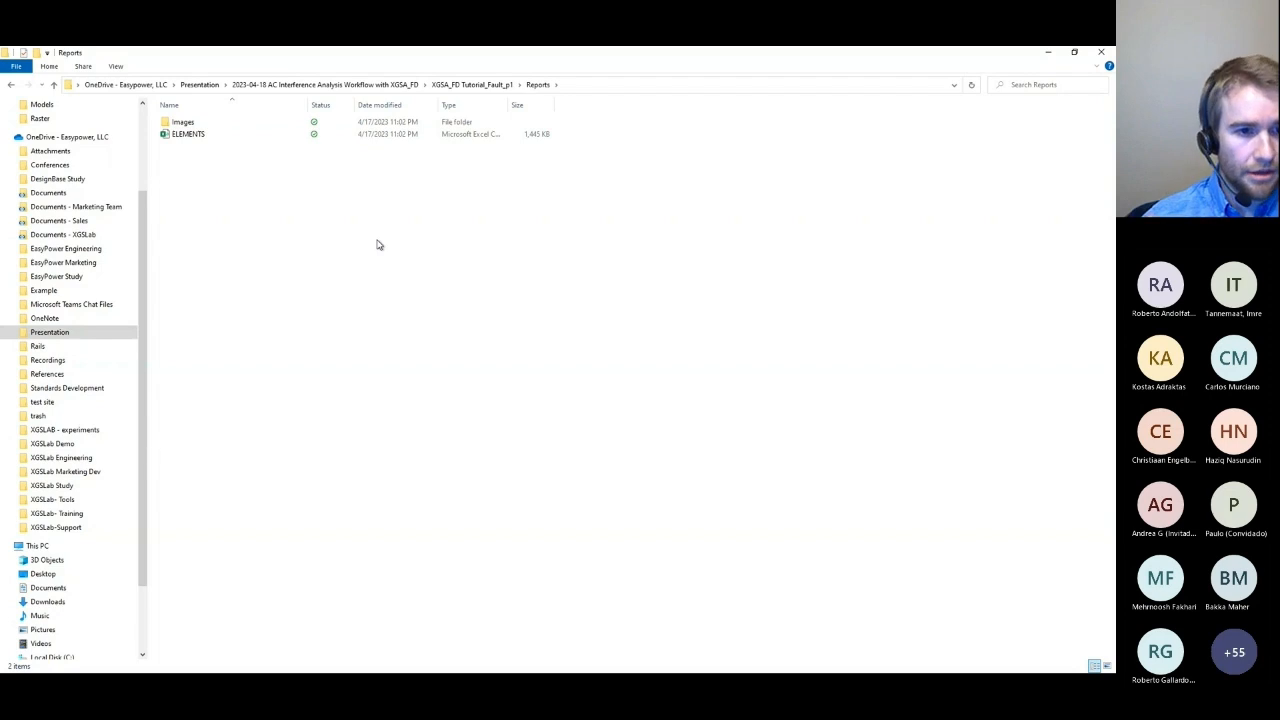
{"action": "left_click", "coordinate": [357, 85]}
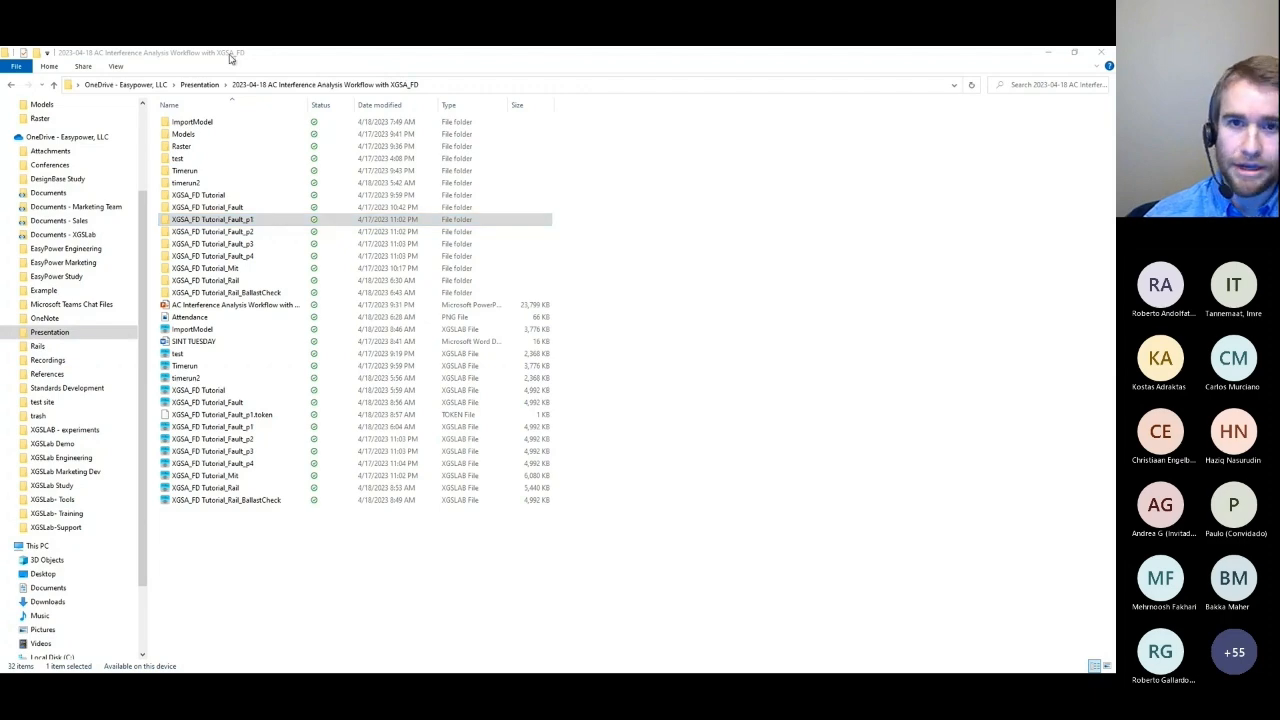
Move the File Explorer and XGSLab windows aside and exit the XGSLab session that has the scheduling form open.
{"action": "left_click_drag", "start_coordinate": [229, 58], "coordinate": [478, 116]}
{"action": "left_click_drag", "start_coordinate": [171, 157], "coordinate": [347, 159]}
{"action": "left_click", "coordinate": [1001, 157]}
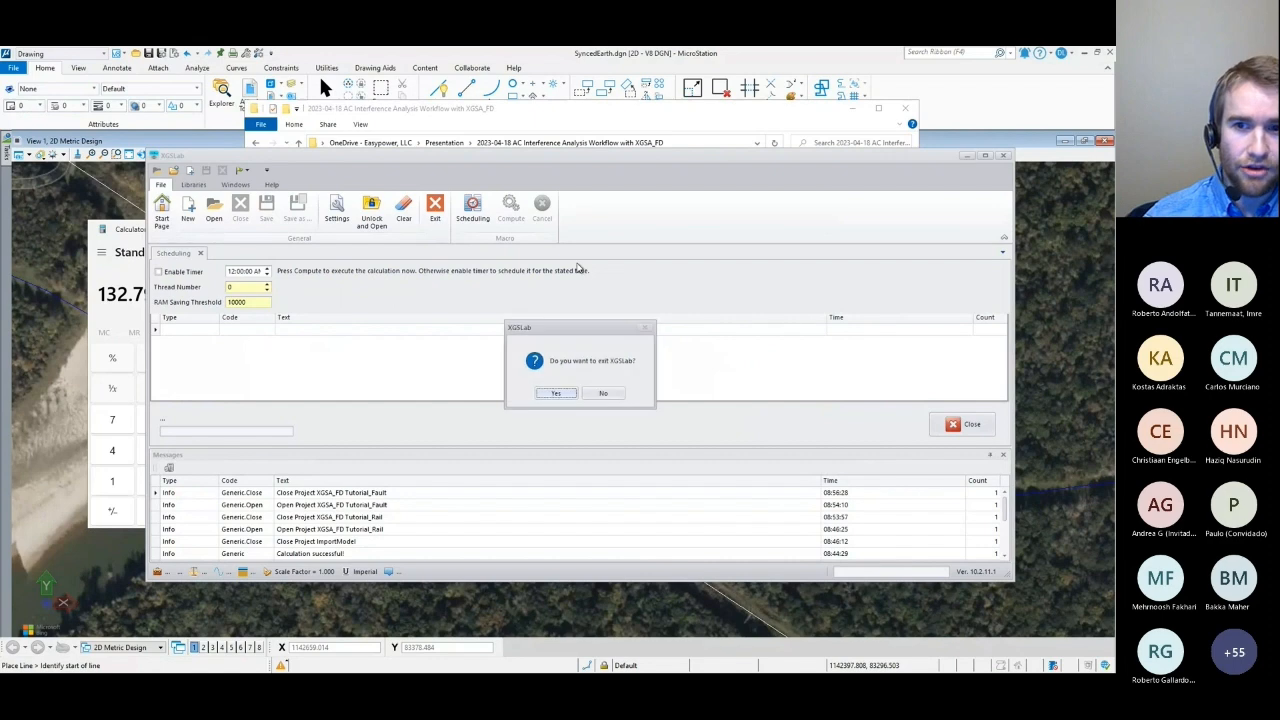
{"action": "left_click", "coordinate": [556, 392]}
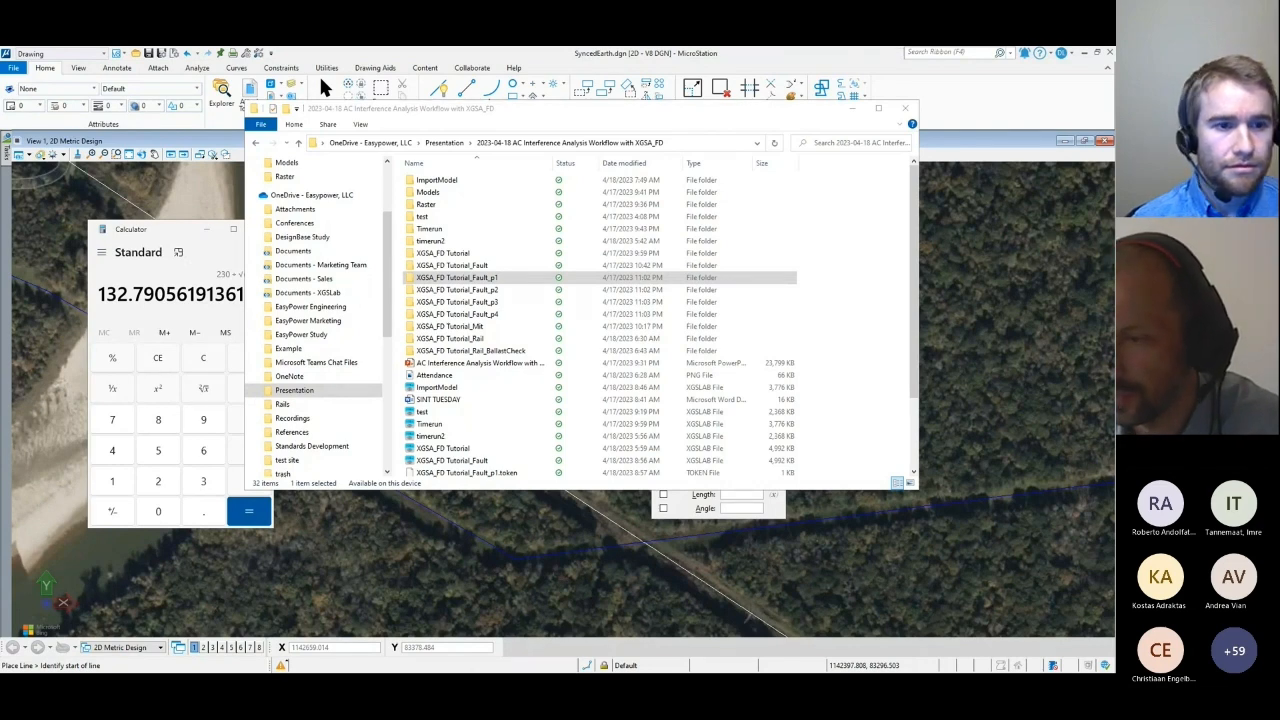
{"action": "key", "text": "alt+Tab"}
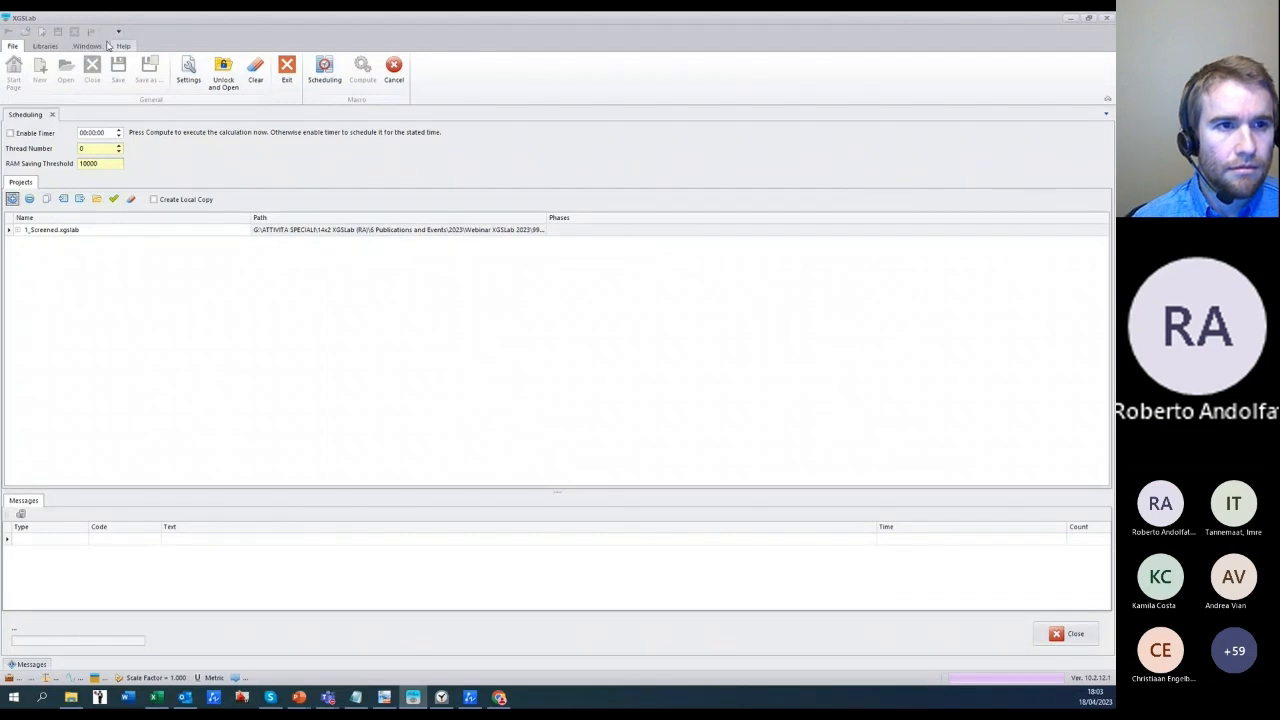
Close the scheduling form, open the recent project Tutorial GSA_FD EN and display its conductor list.
{"action": "left_click", "coordinate": [52, 114]}
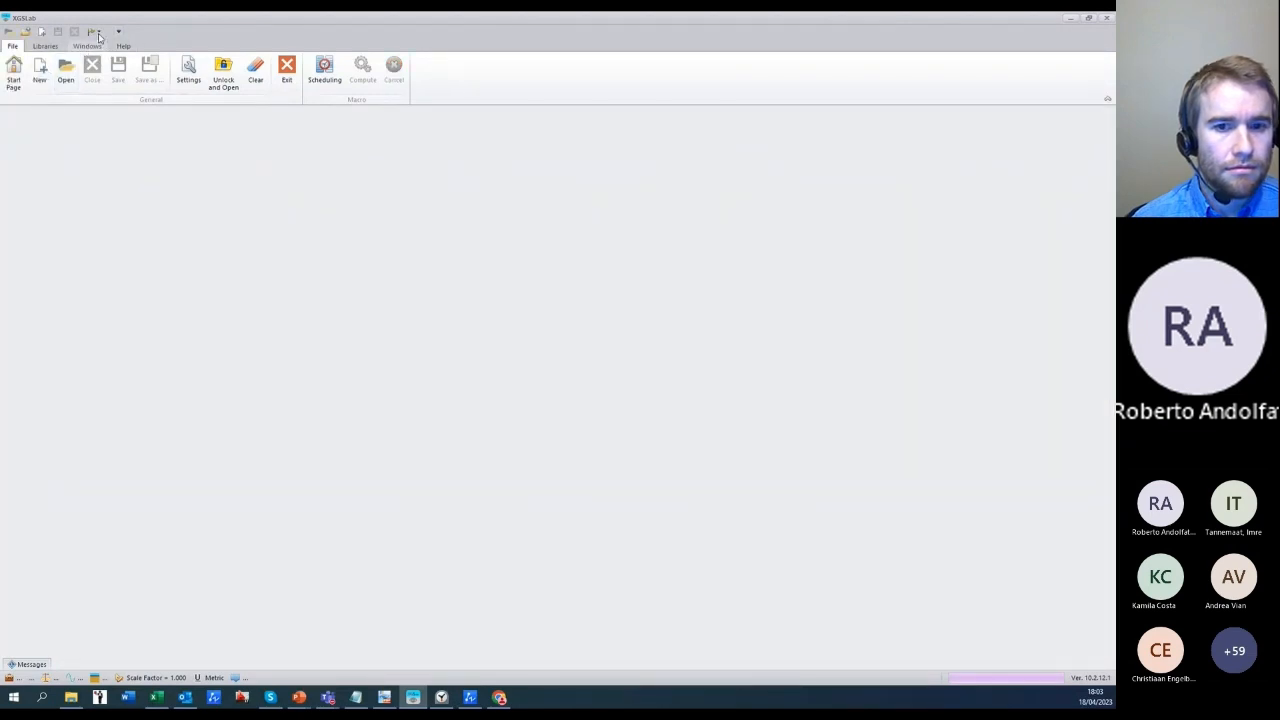
{"action": "left_click", "coordinate": [96, 32]}
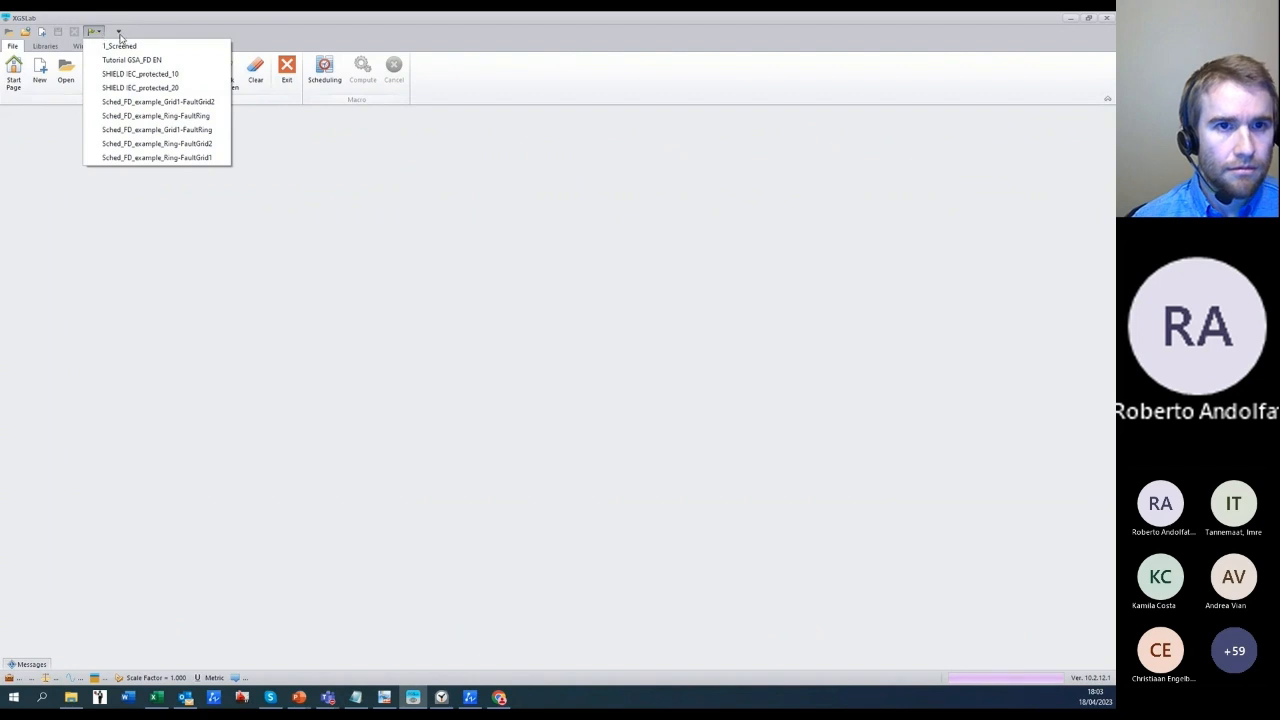
{"action": "left_click", "coordinate": [155, 62]}
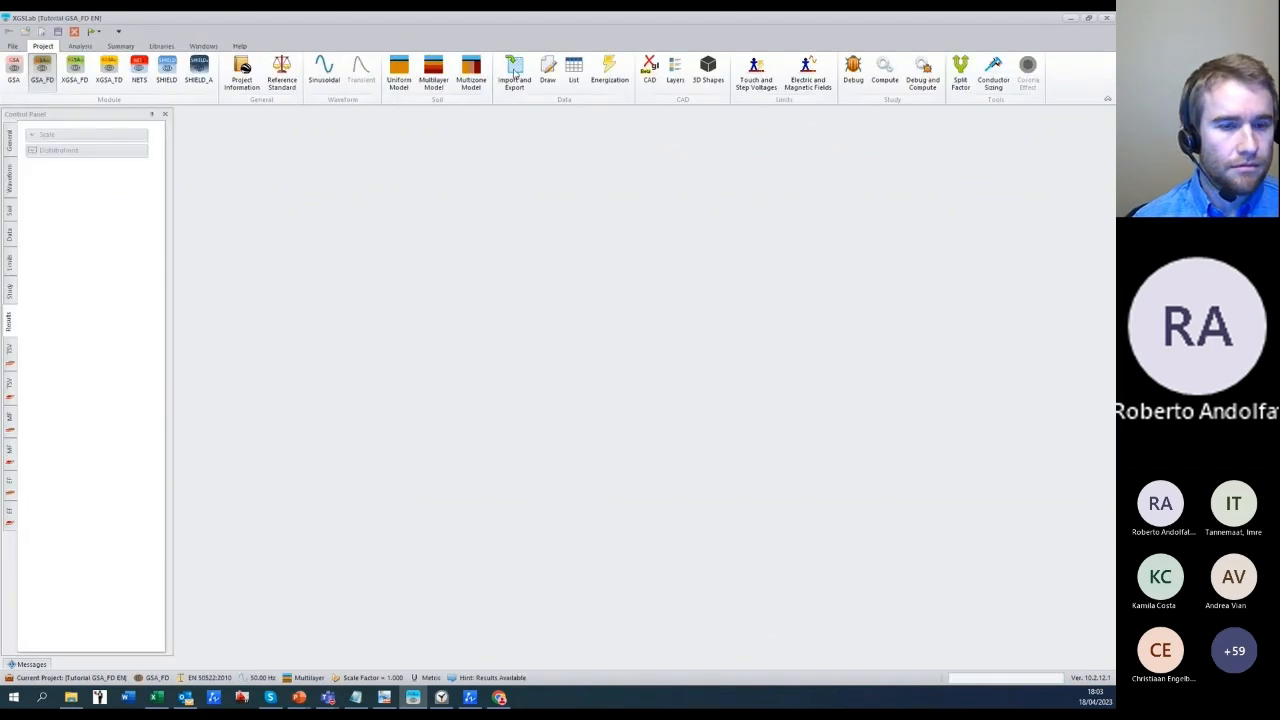
{"action": "left_click", "coordinate": [572, 72]}
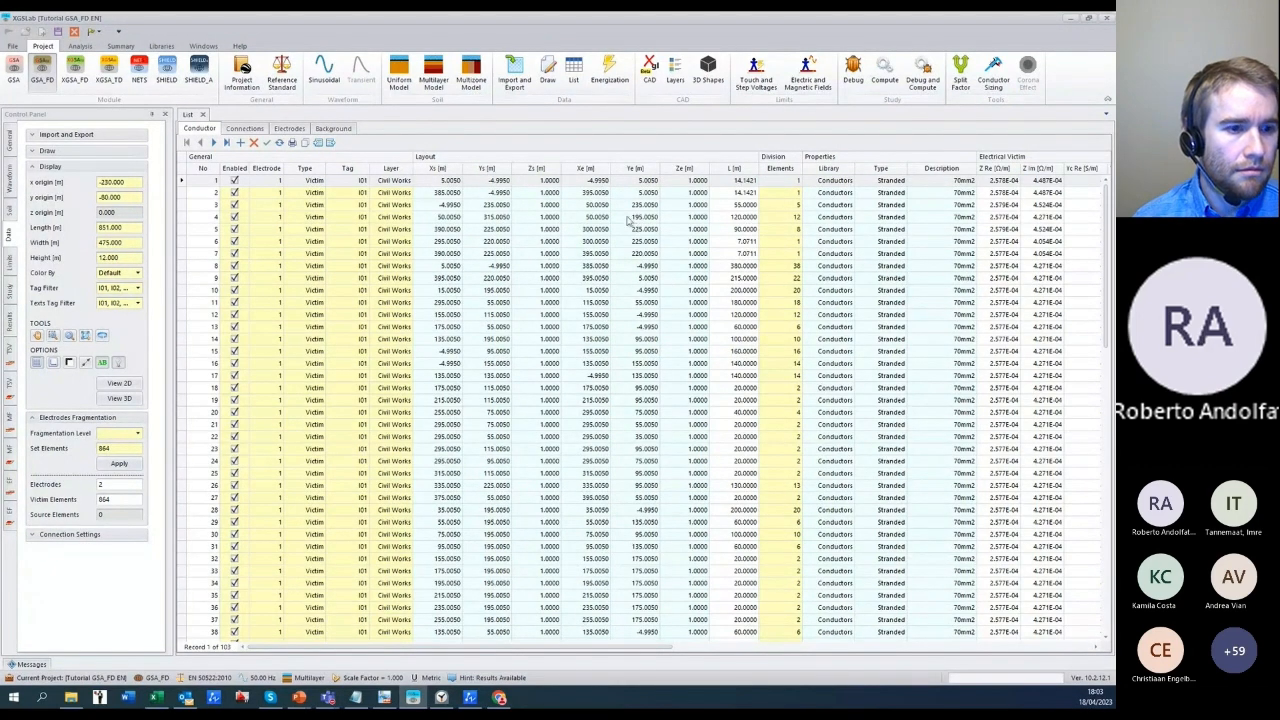
Check the webinar chat in Teams, return to XGSLab and close the Tutorial GSA_FD EN project.
{"action": "left_click", "coordinate": [1069, 19]}
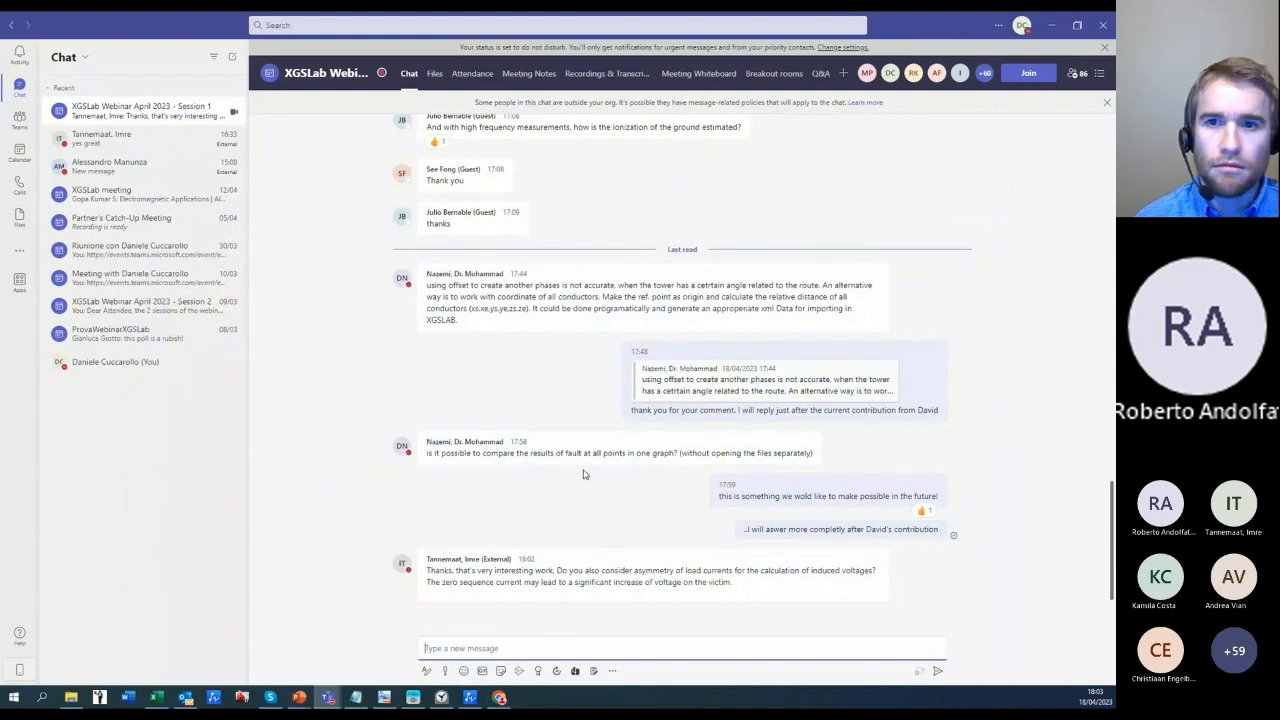
{"action": "left_click", "coordinate": [413, 698]}
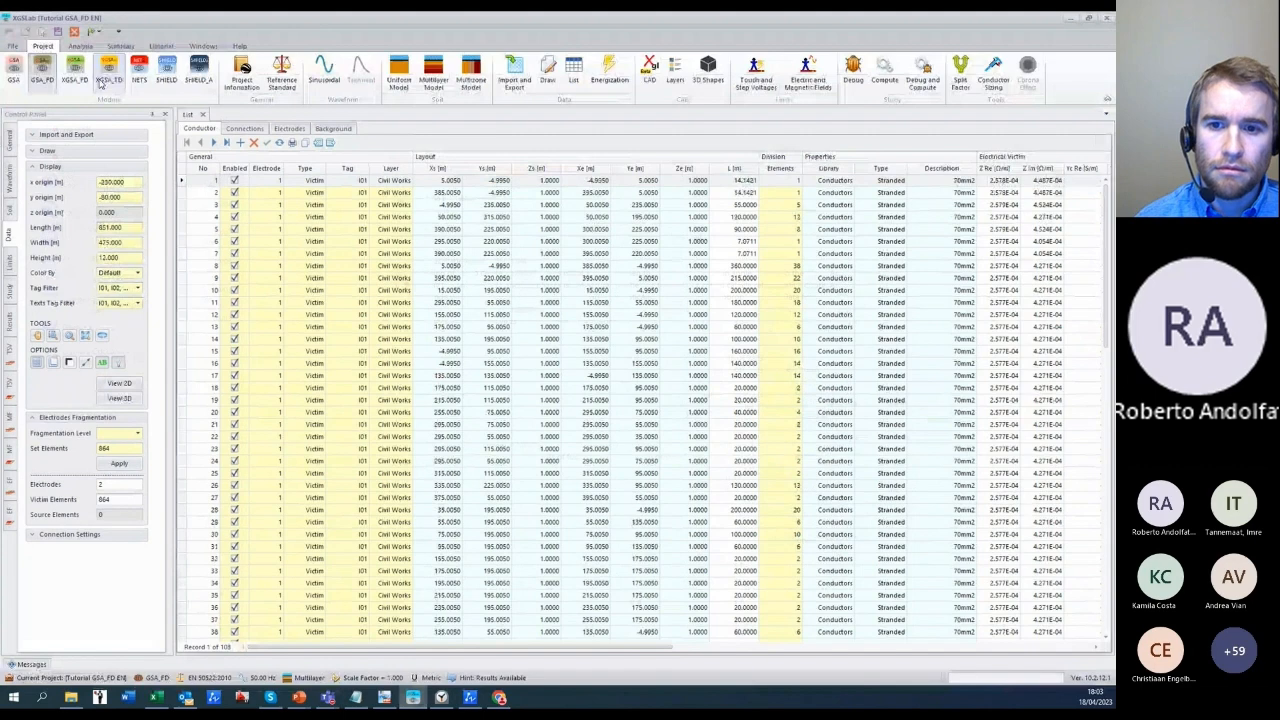
{"action": "left_click", "coordinate": [60, 35]}
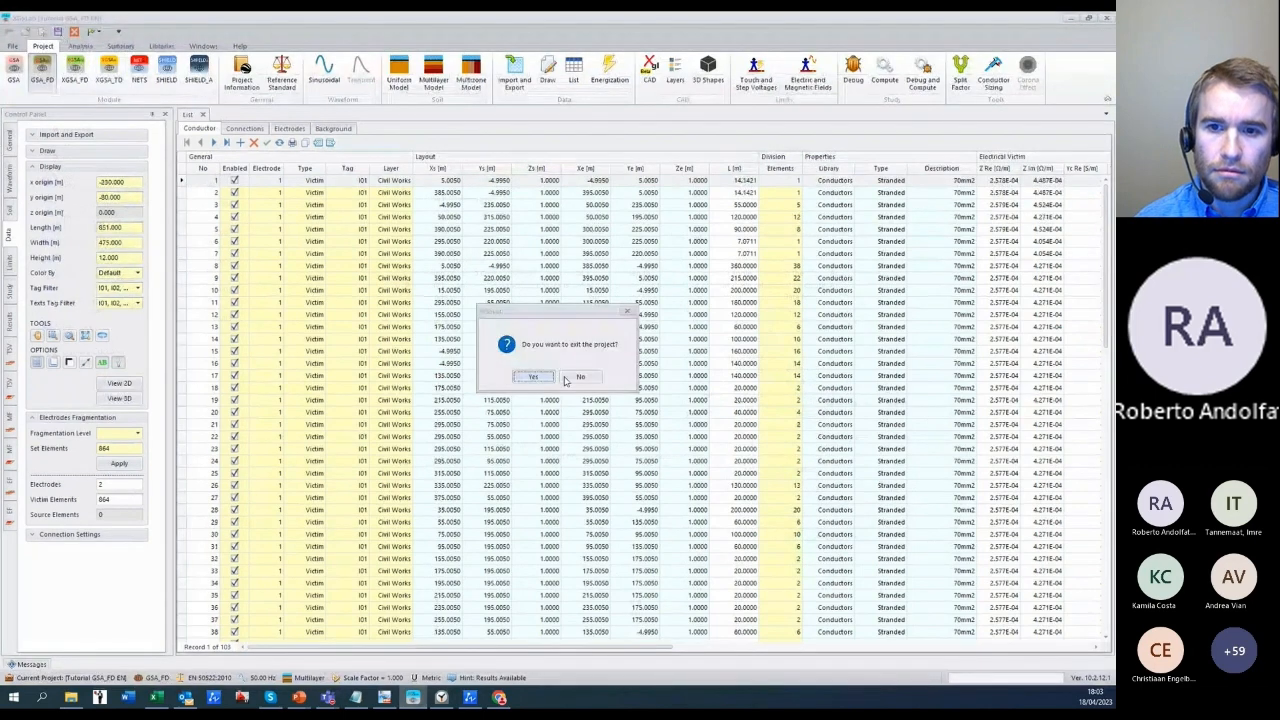
{"action": "left_click", "coordinate": [580, 377]}
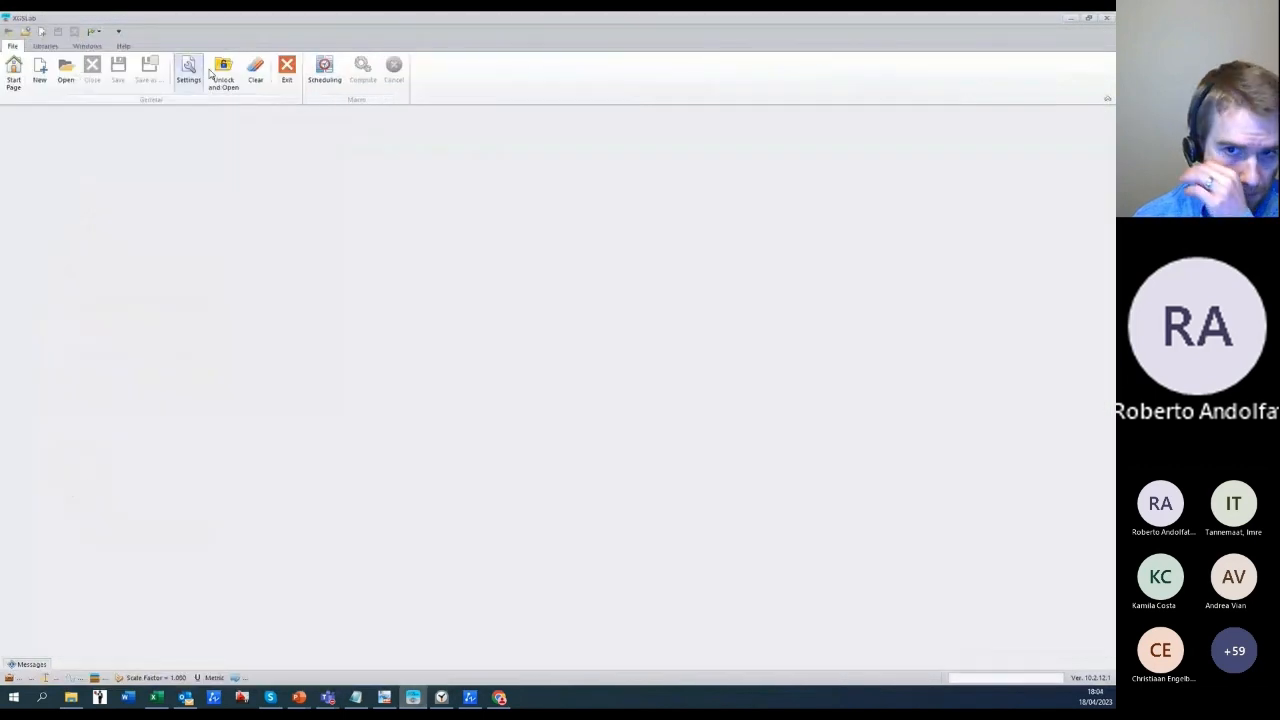
Add 1_Screened.xgslab to a new schedule and examine the parameter types offered in its Parameters Editor, closing both without computing.
{"action": "left_click", "coordinate": [321, 72]}
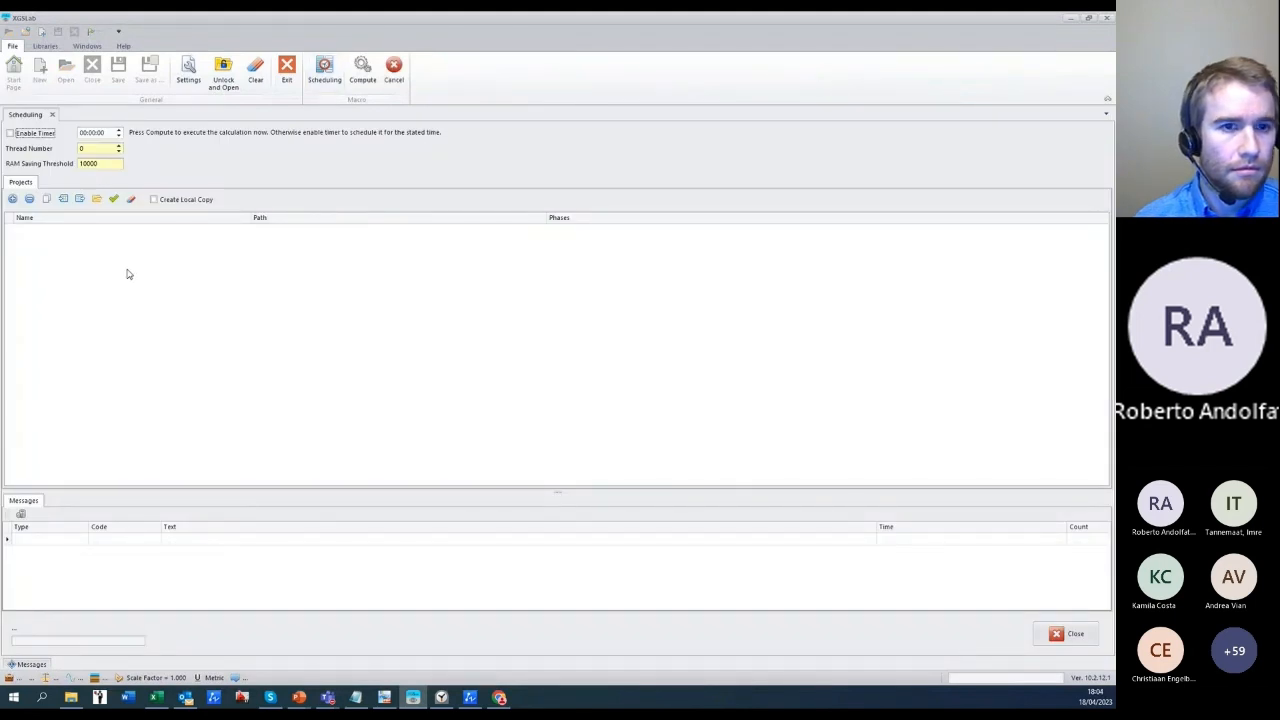
{"action": "left_click", "coordinate": [12, 200]}
{"action": "left_click", "coordinate": [197, 122]}
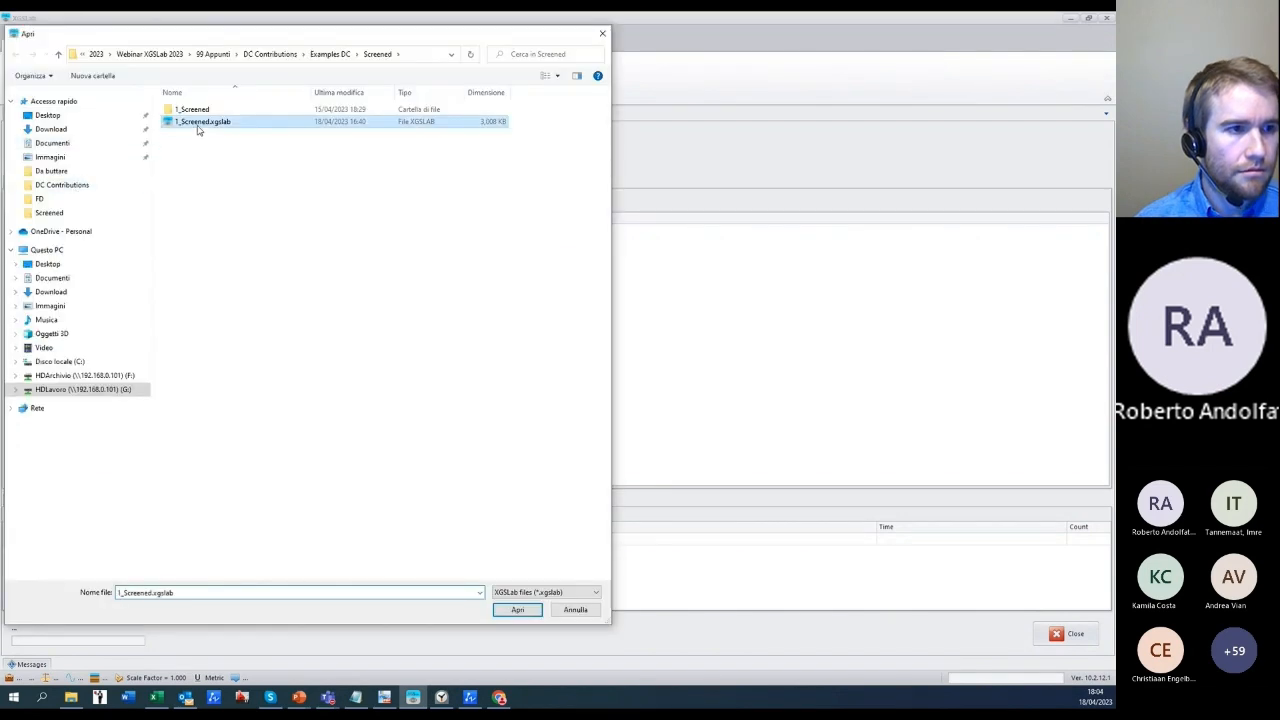
{"action": "left_click", "coordinate": [516, 610]}
{"action": "right_click", "coordinate": [37, 229]}
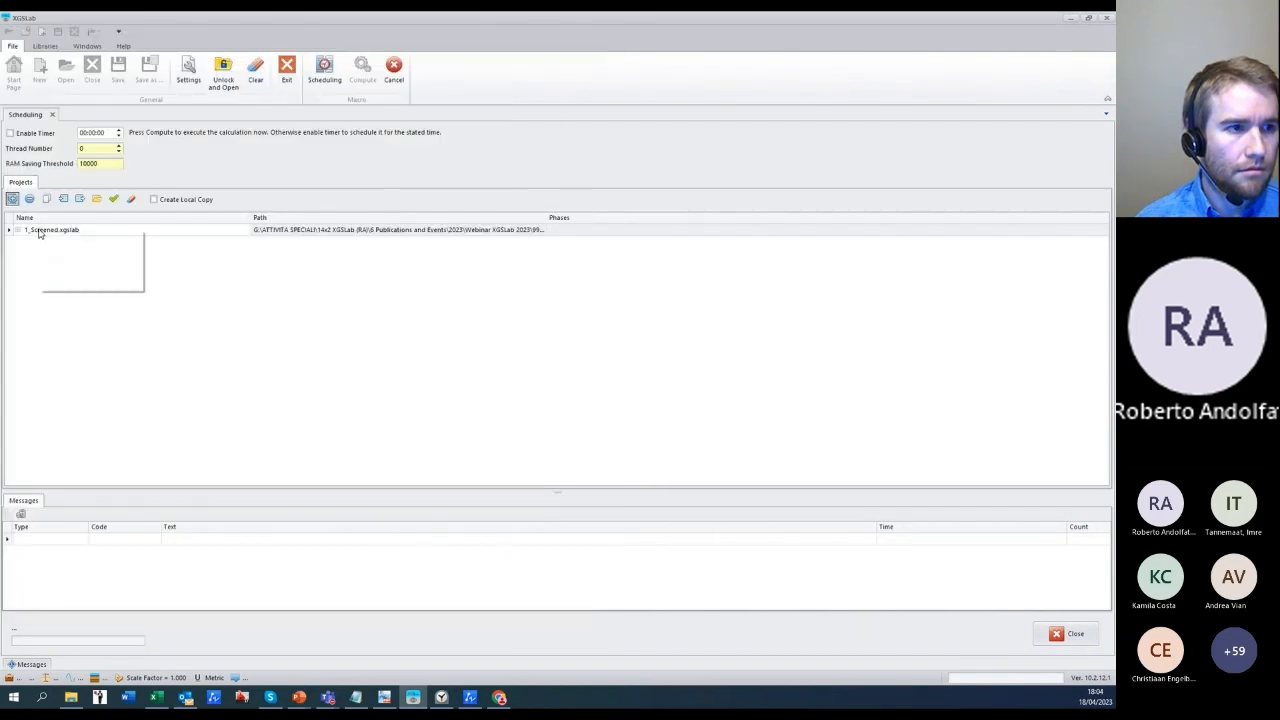
{"action": "left_click", "coordinate": [88, 237]}
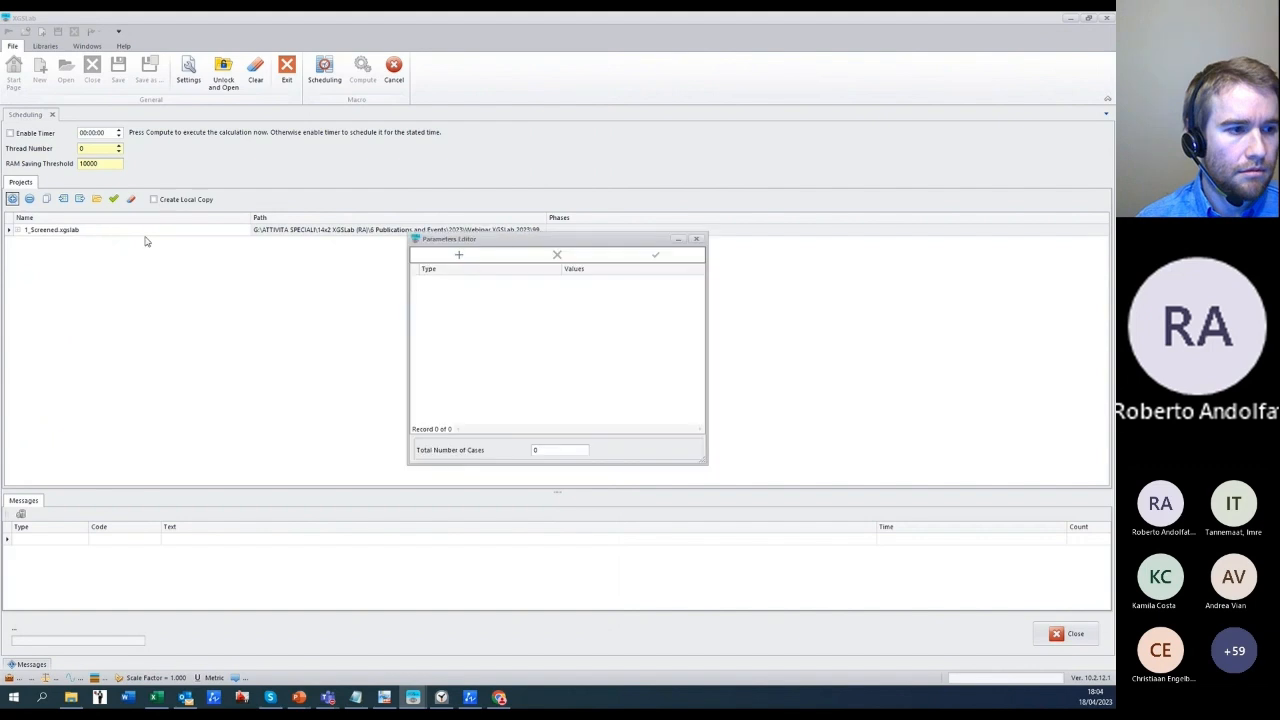
{"action": "left_click", "coordinate": [459, 254]}
{"action": "left_click", "coordinate": [547, 282]}
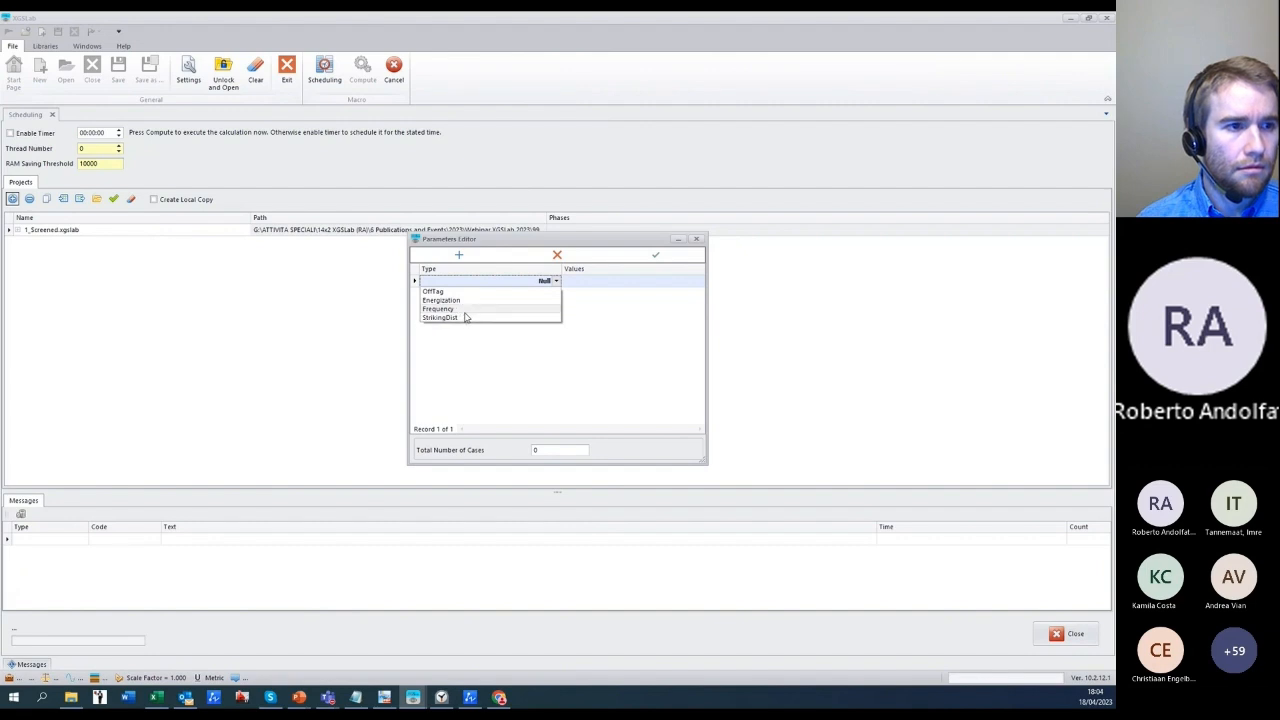
{"action": "left_click", "coordinate": [696, 239]}
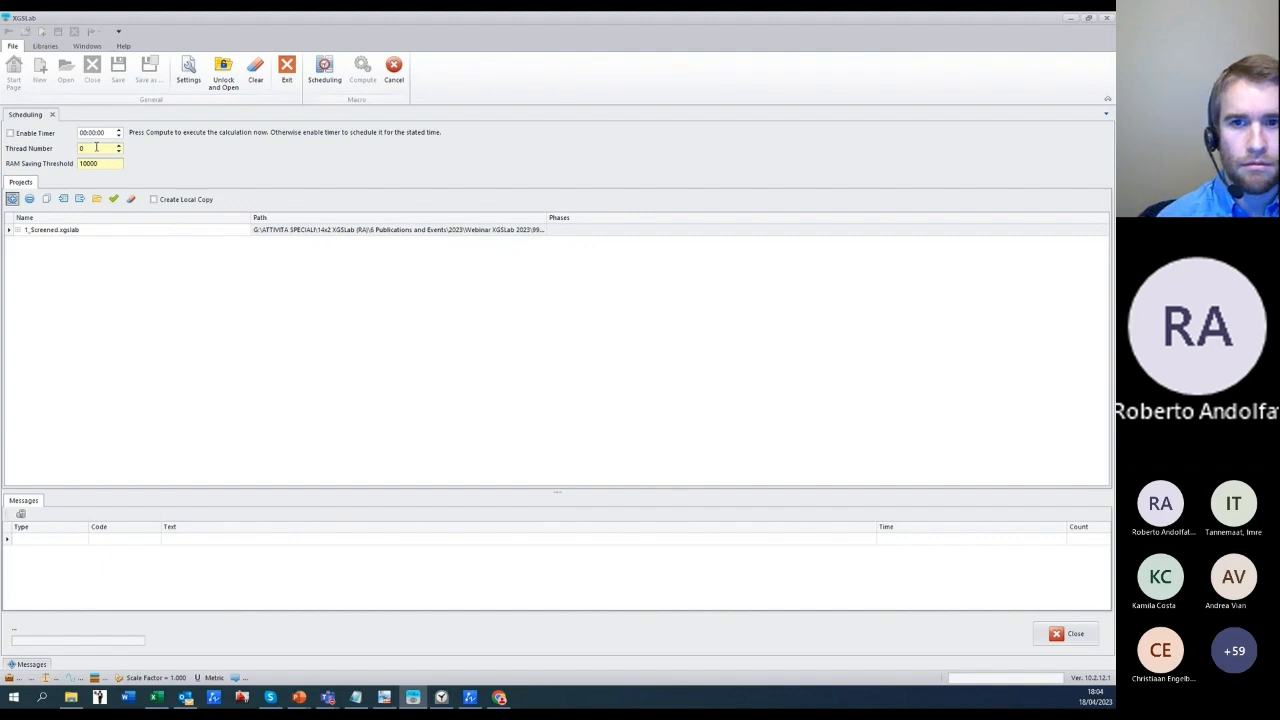
{"action": "left_click", "coordinate": [52, 114]}
Switch to Teams, read the XGSLab Webinar April 2023 session chat and check the two most recent private chats.
{"action": "mouse_move", "coordinate": [327, 697]}
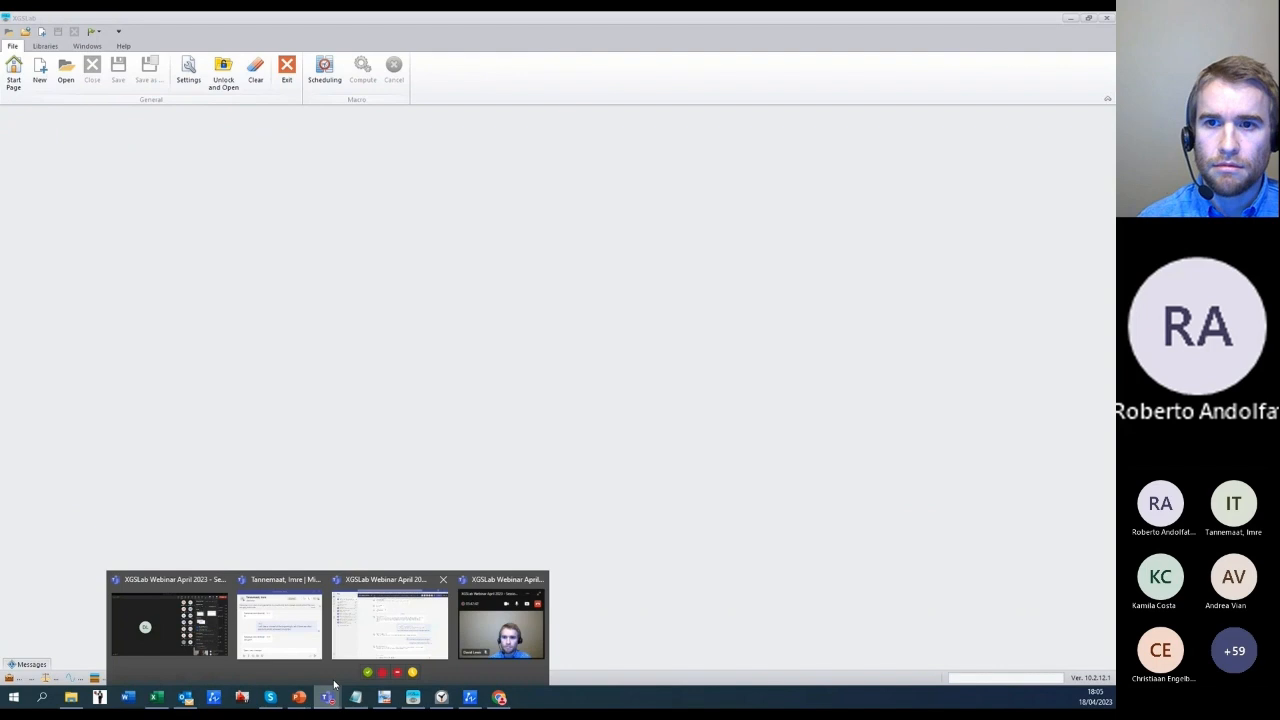
{"action": "left_click", "coordinate": [363, 637]}
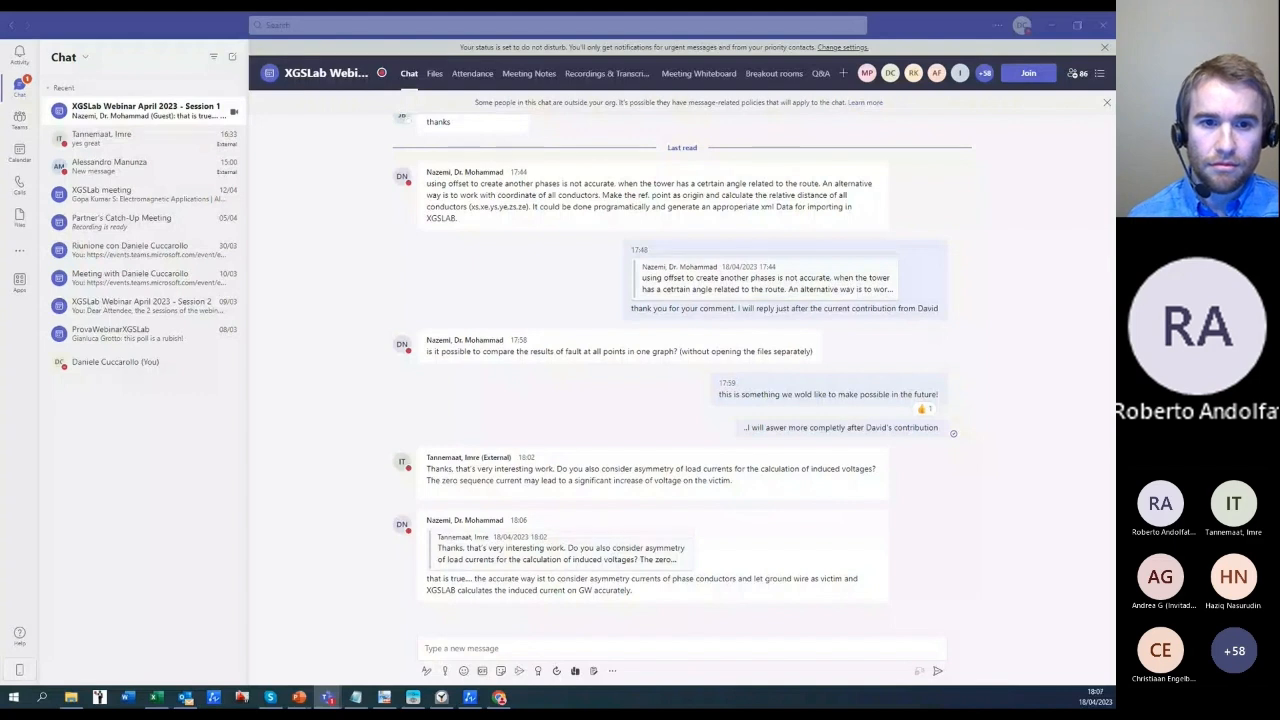
{"action": "left_click", "coordinate": [100, 137]}
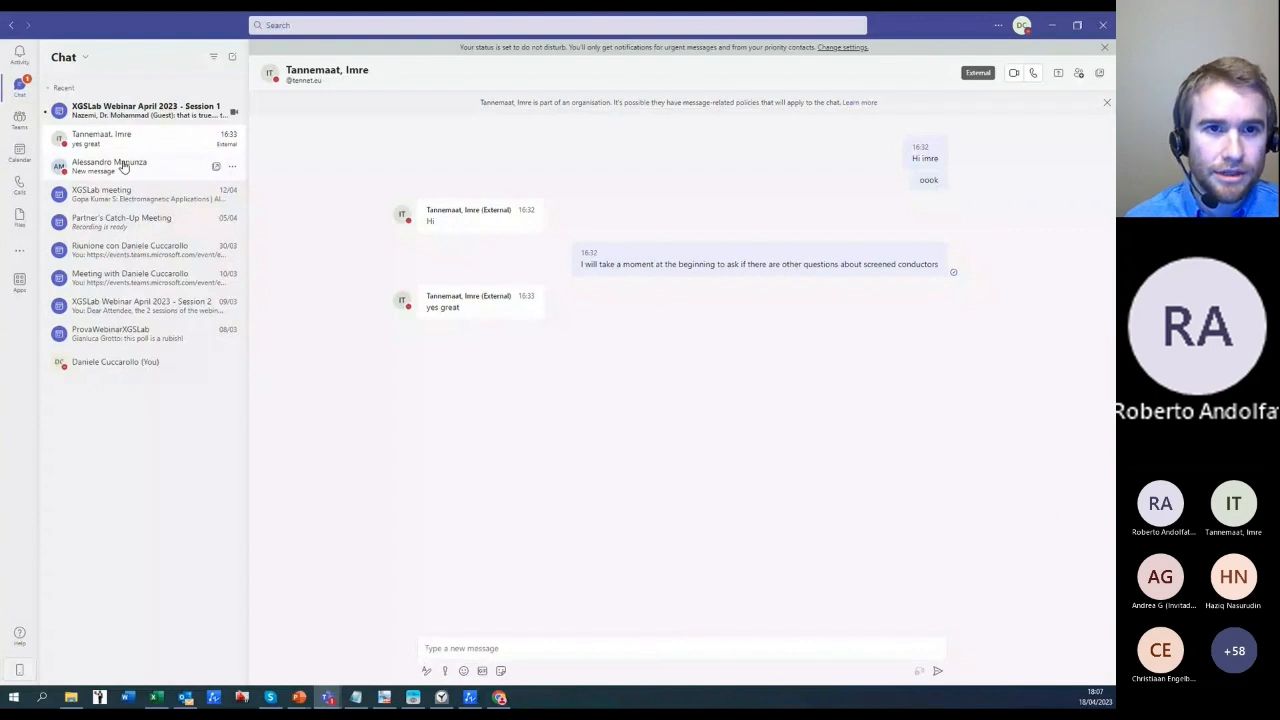
{"action": "left_click", "coordinate": [122, 167]}
{"action": "left_click", "coordinate": [1054, 26]}
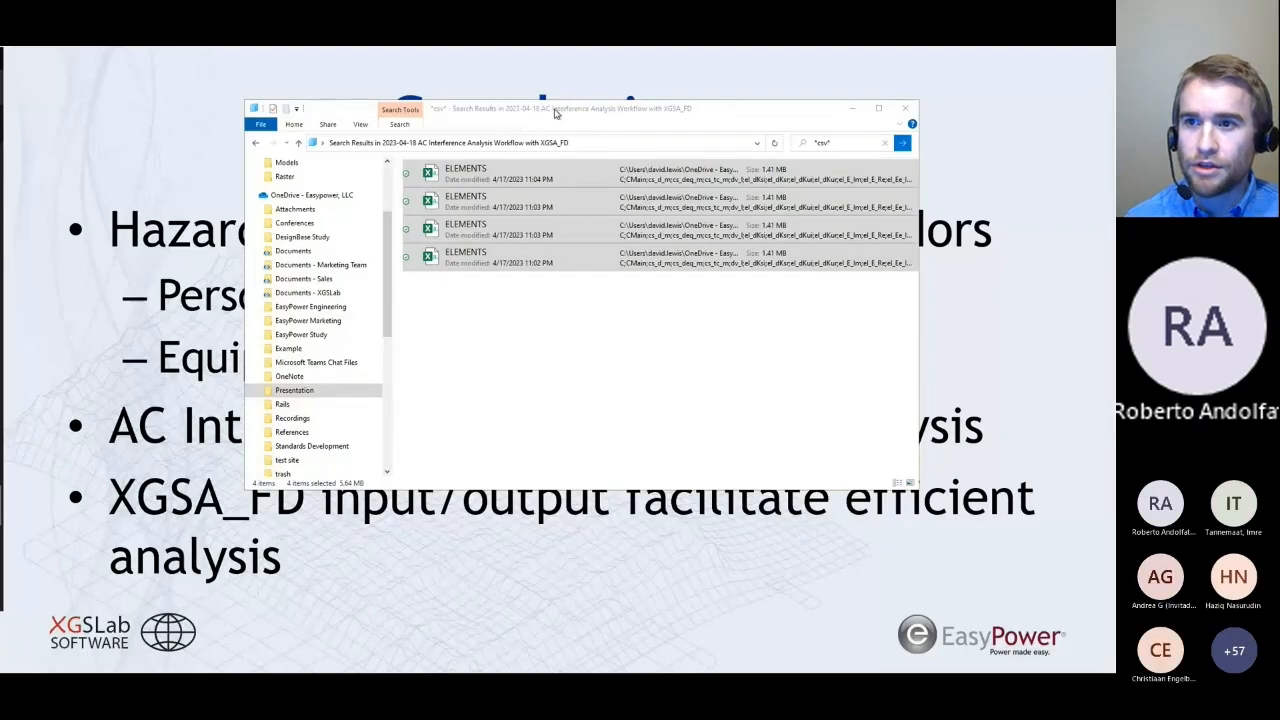
Copy the four ELEMENTS files from the csv search results in File Explorer.
{"action": "left_click_drag", "start_coordinate": [555, 113], "coordinate": [509, 137]}
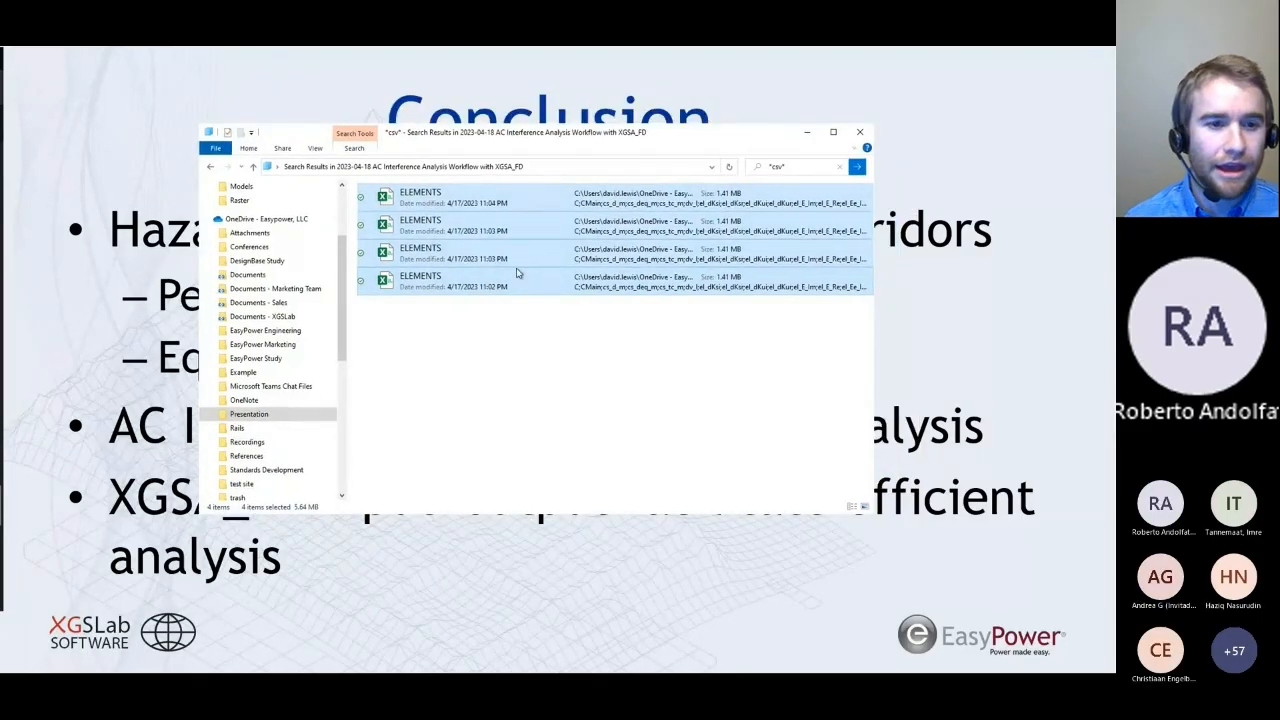
{"action": "right_click", "coordinate": [457, 203]}
{"action": "left_click", "coordinate": [506, 372]}
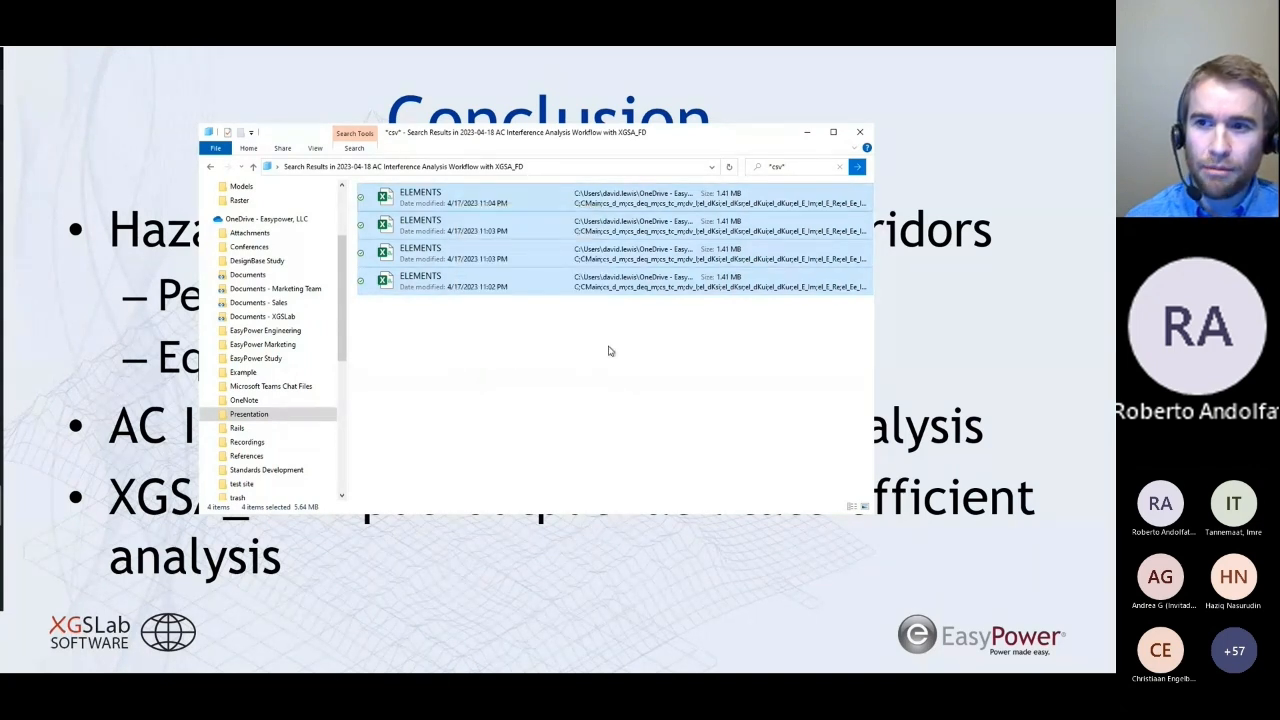
Clear the csv search, open the Collate folder and paste the copied ELEMENTS files into it.
{"action": "left_click", "coordinate": [838, 167]}
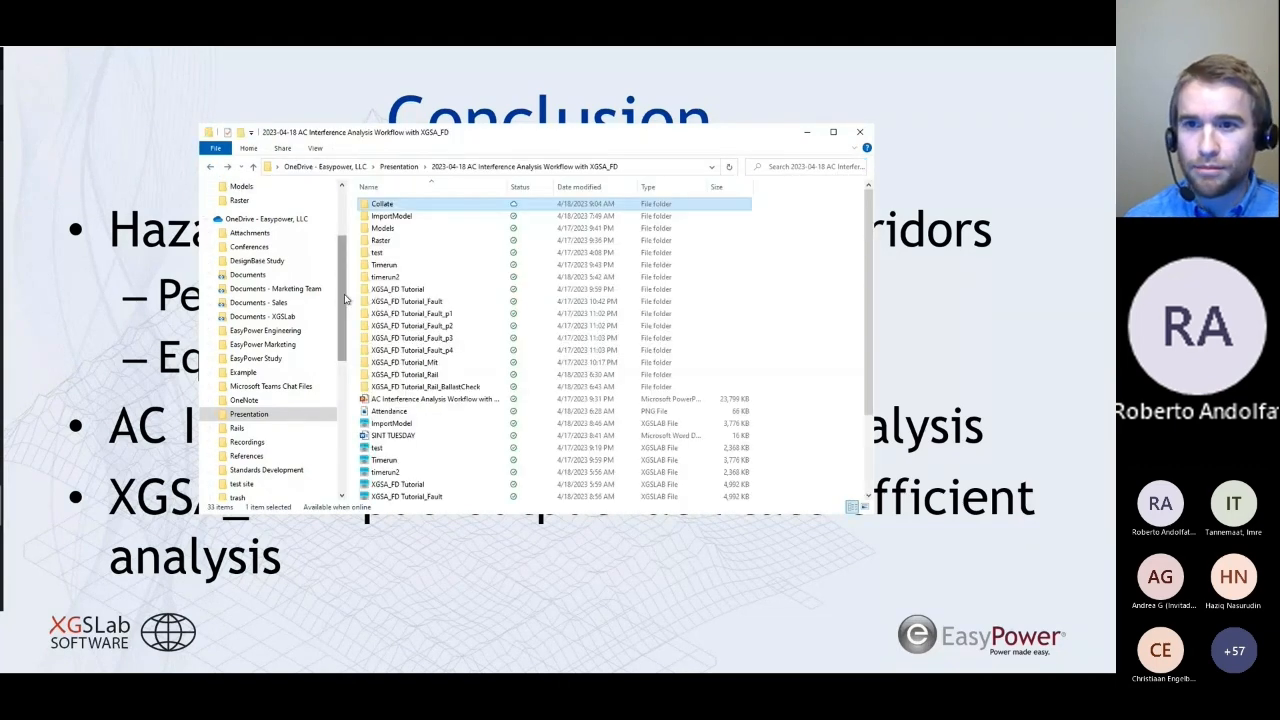
{"action": "double_click", "coordinate": [392, 206]}
{"action": "right_click", "coordinate": [408, 321]}
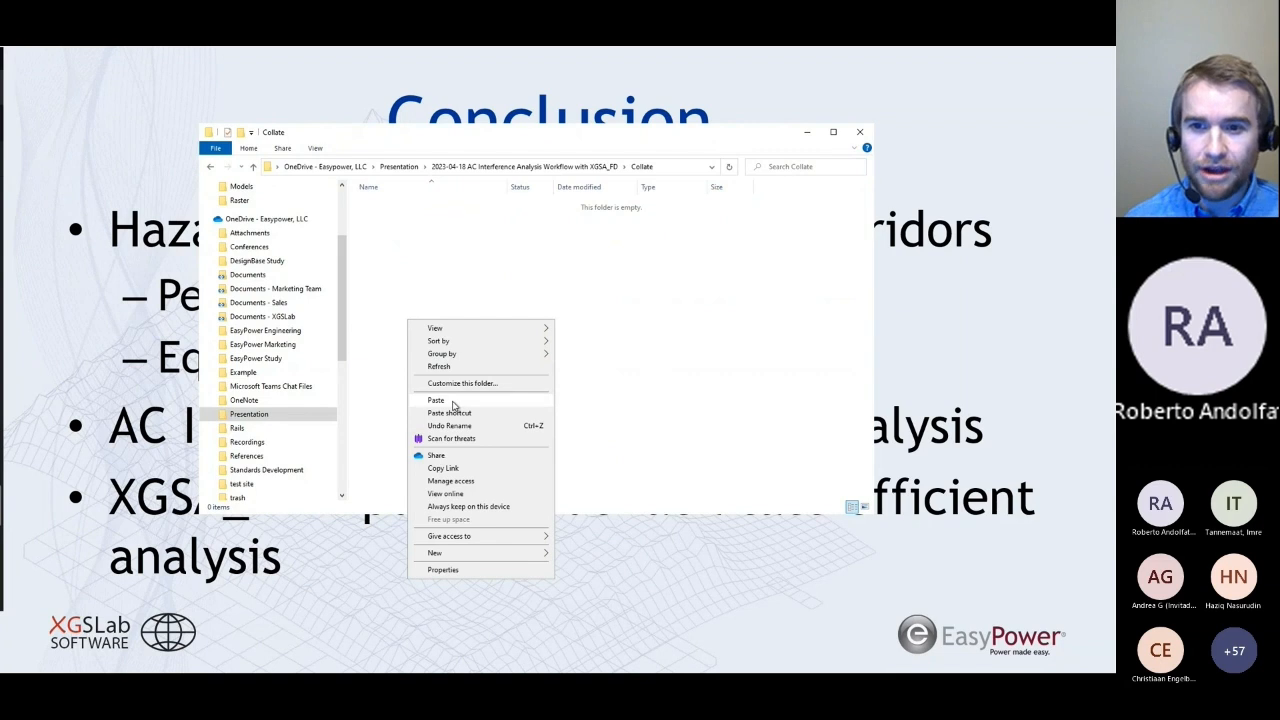
{"action": "left_click", "coordinate": [452, 404]}
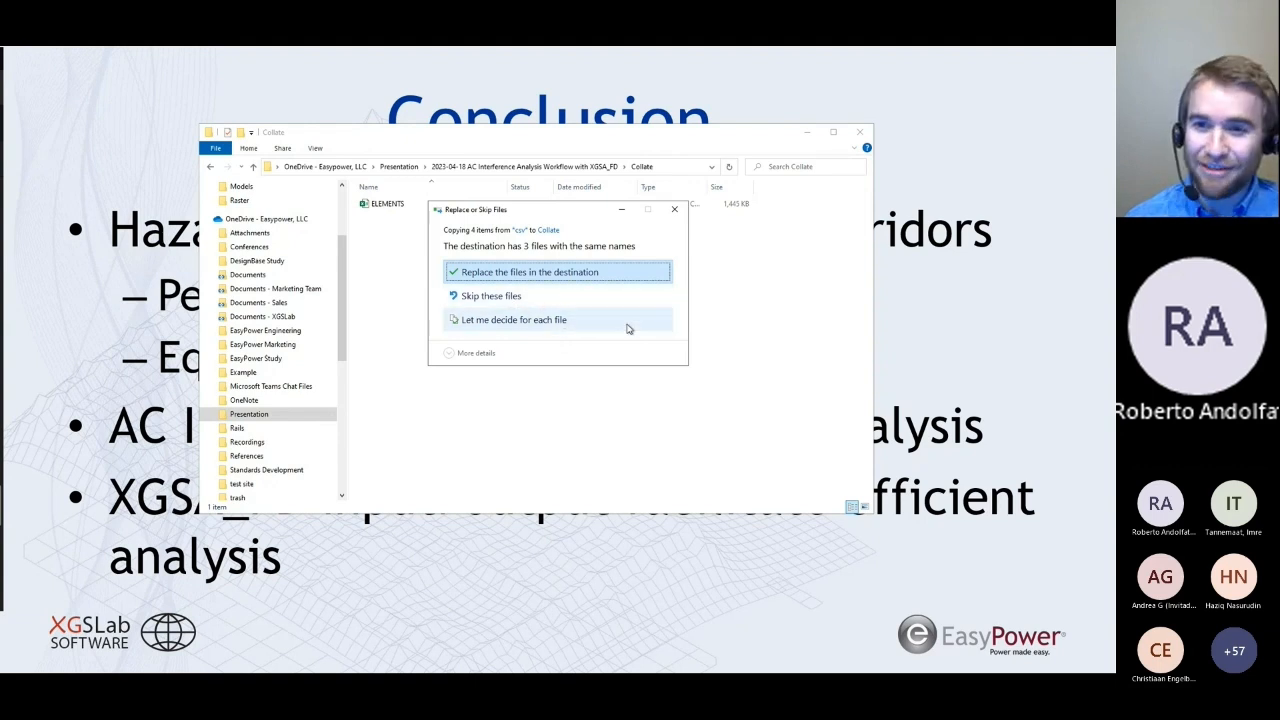
Replace the same-named ELEMENTS files in the Collate folder, repeat the paste and skip the duplicates.
{"action": "key", "text": "Return"}
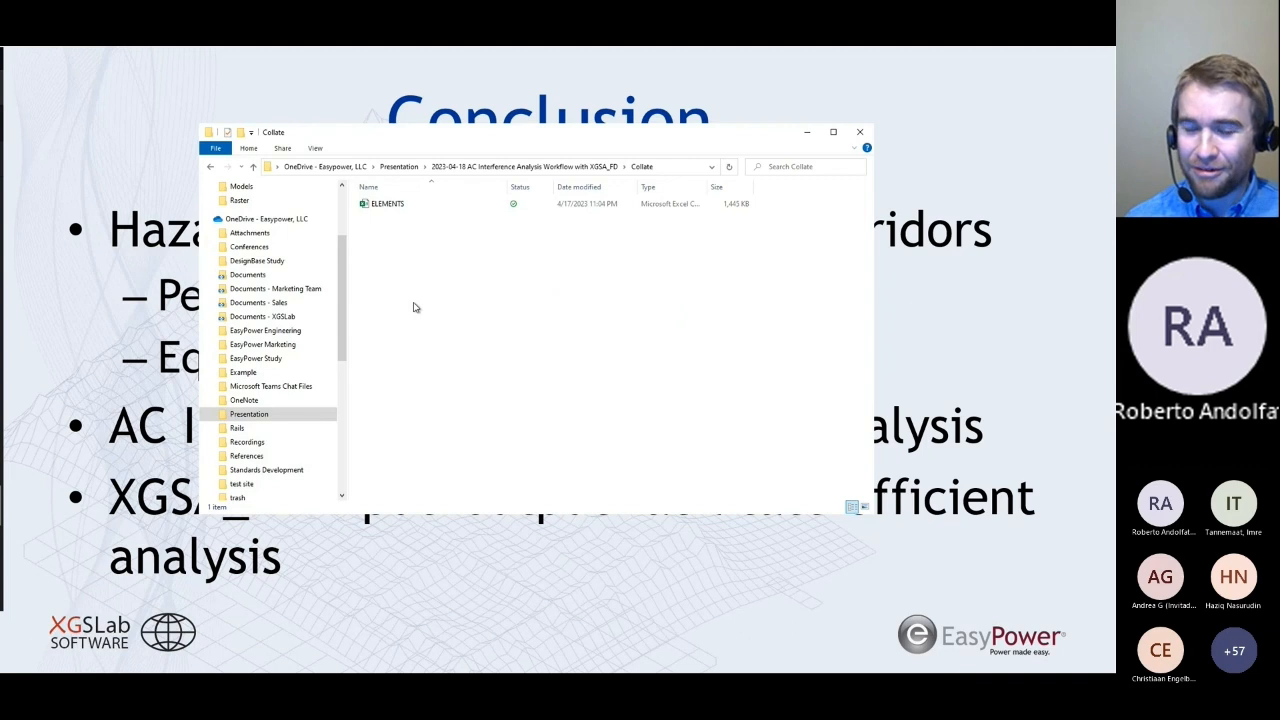
{"action": "key", "text": "ctrl+v"}
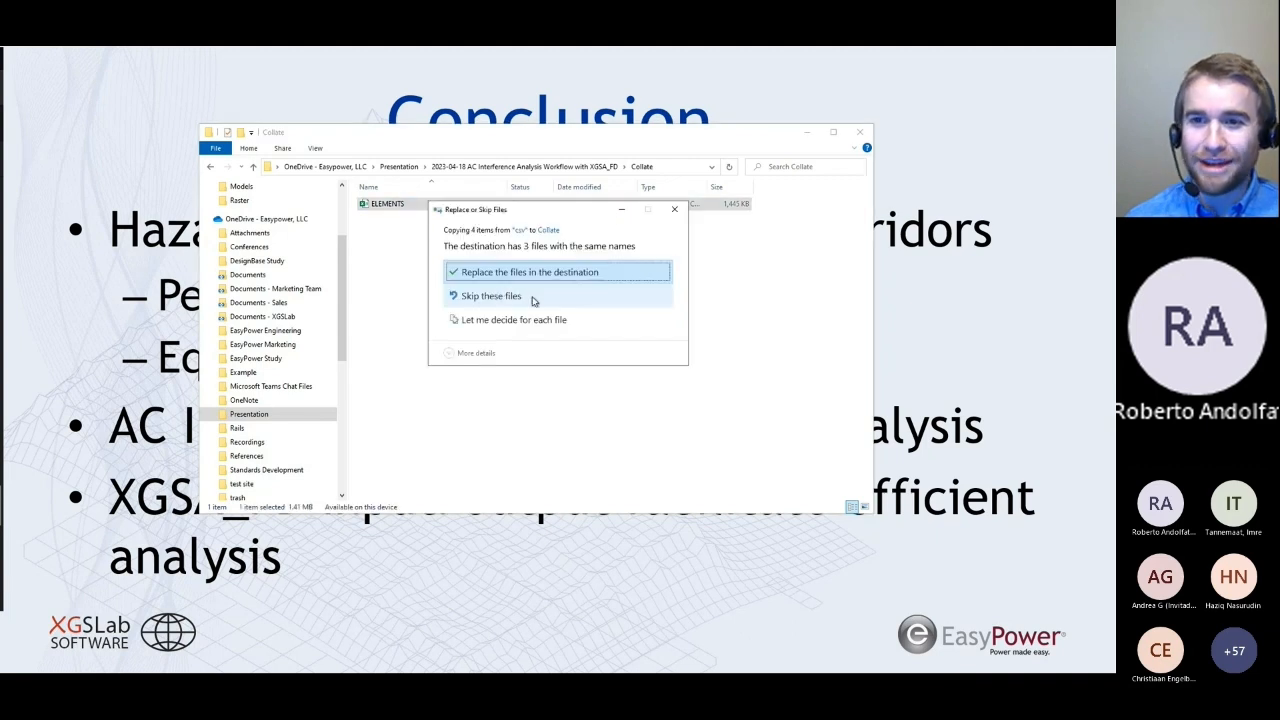
{"action": "left_click", "coordinate": [527, 297]}
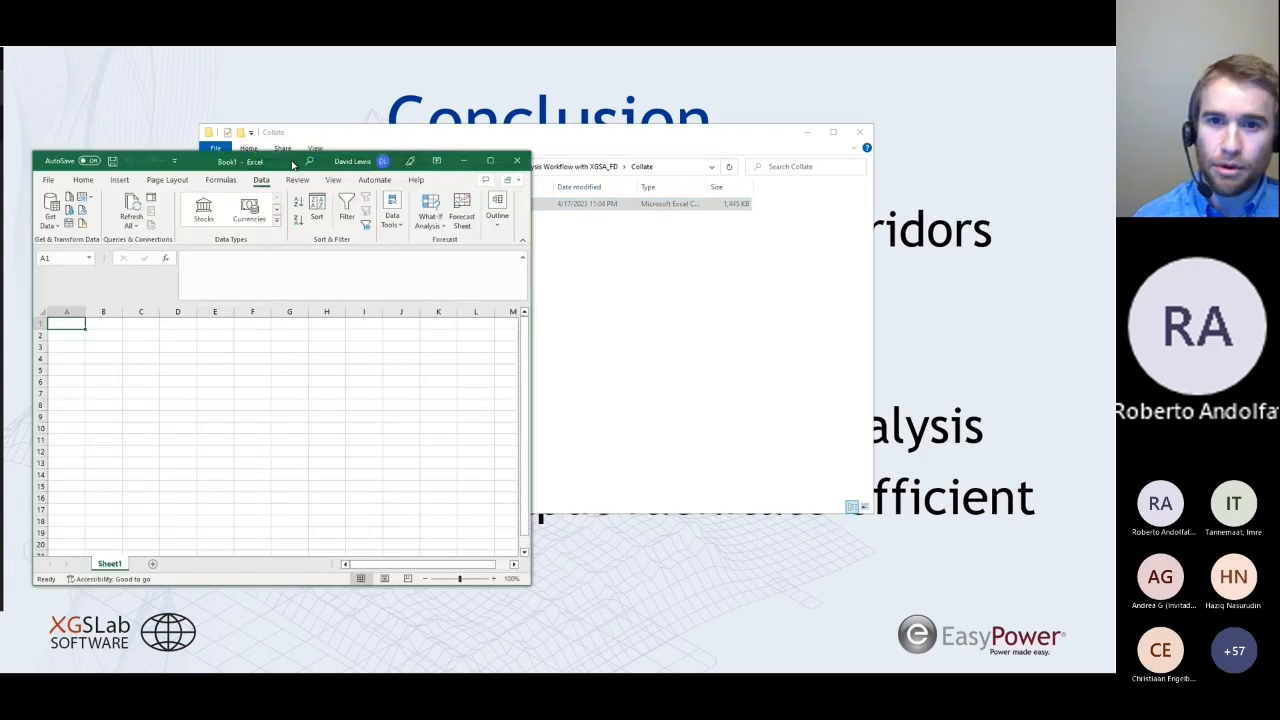
In the blank Excel workbook, review the options for getting data from a file, such as Text/CSV or a folder.
{"action": "left_click", "coordinate": [273, 181]}
{"action": "left_click", "coordinate": [62, 212]}
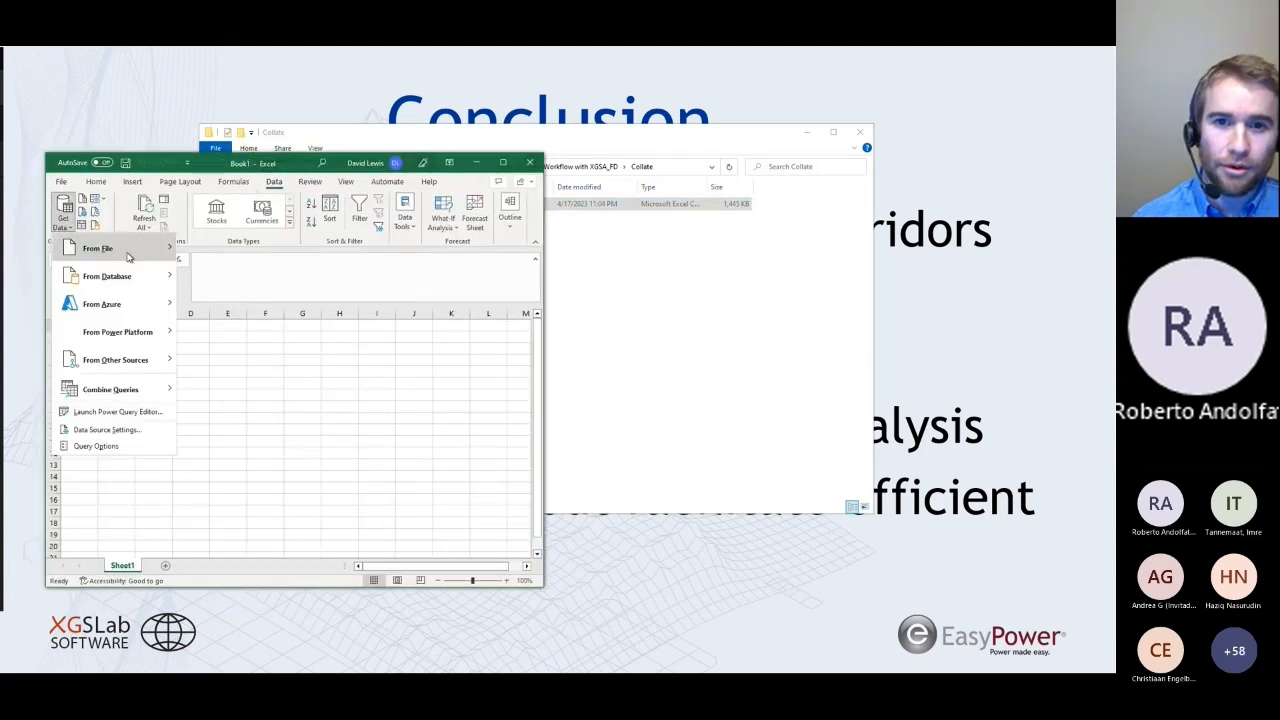
{"action": "mouse_move", "coordinate": [130, 250]}
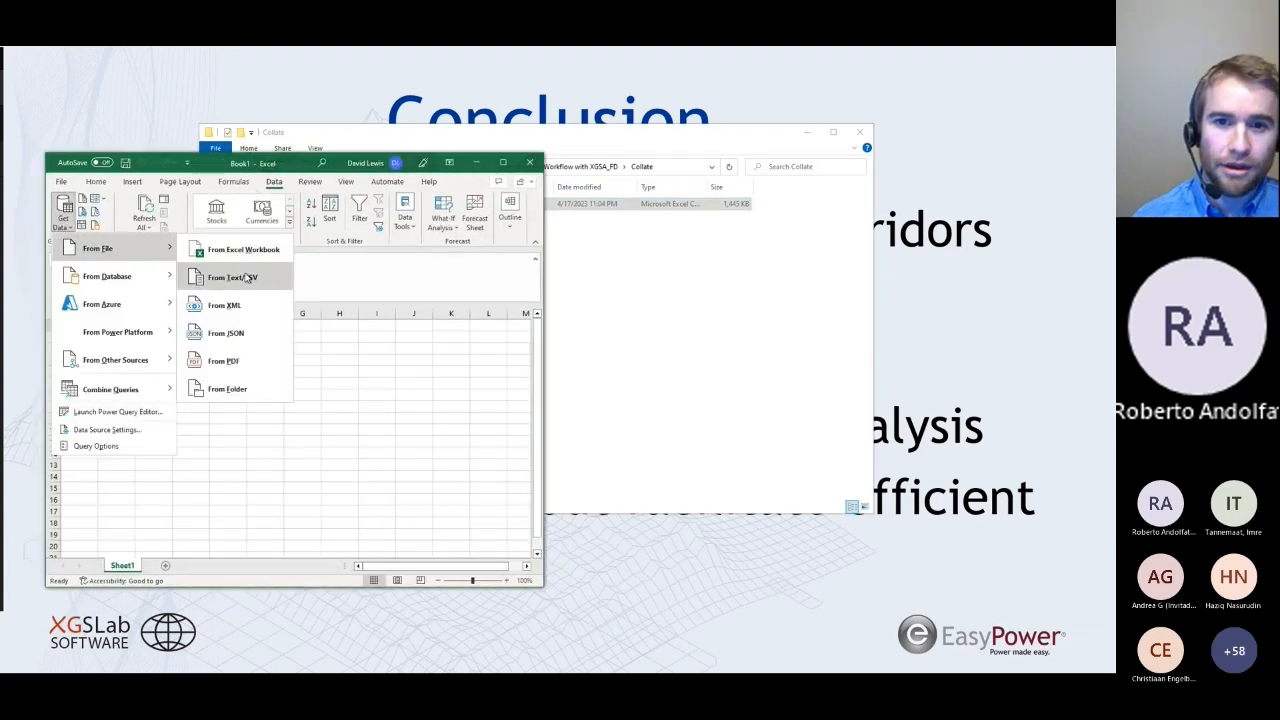
{"action": "left_click", "coordinate": [351, 382]}
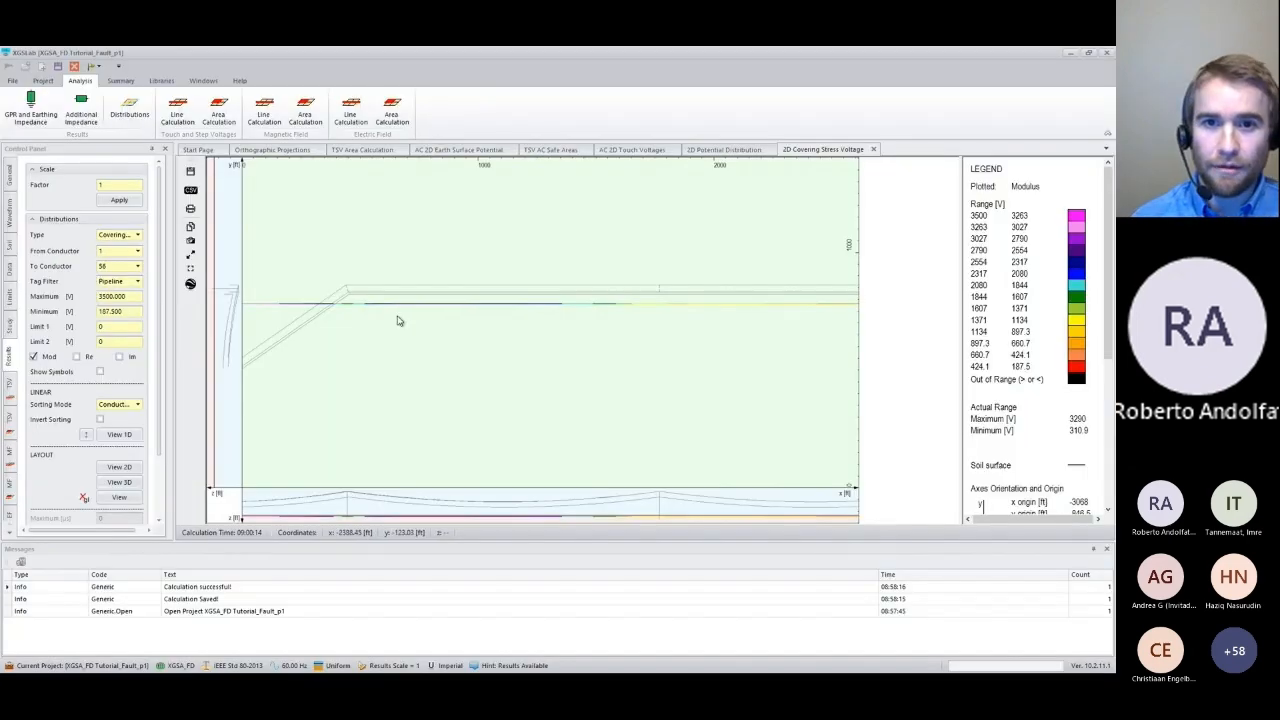
Back in XGSLab, try the Potential Difference distribution type, switch it to Potential and plot the pipeline's potential in 1D.
{"action": "left_click", "coordinate": [139, 237]}
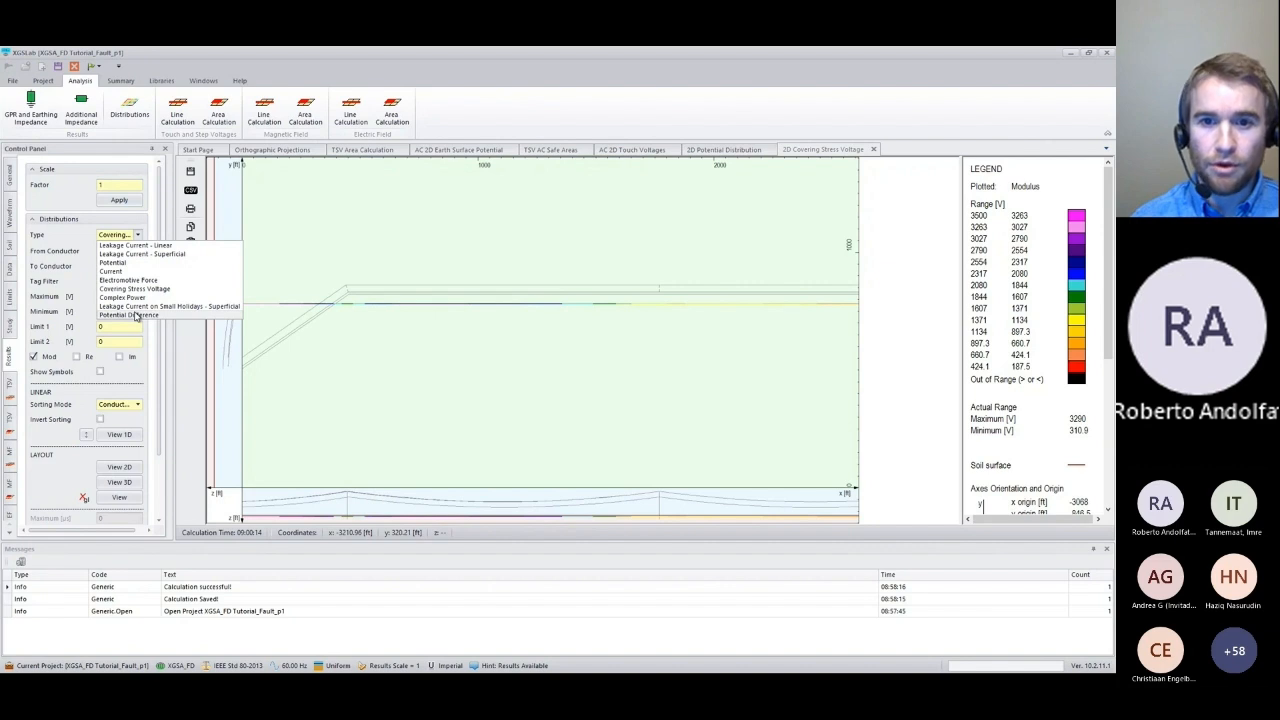
{"action": "left_click", "coordinate": [136, 316]}
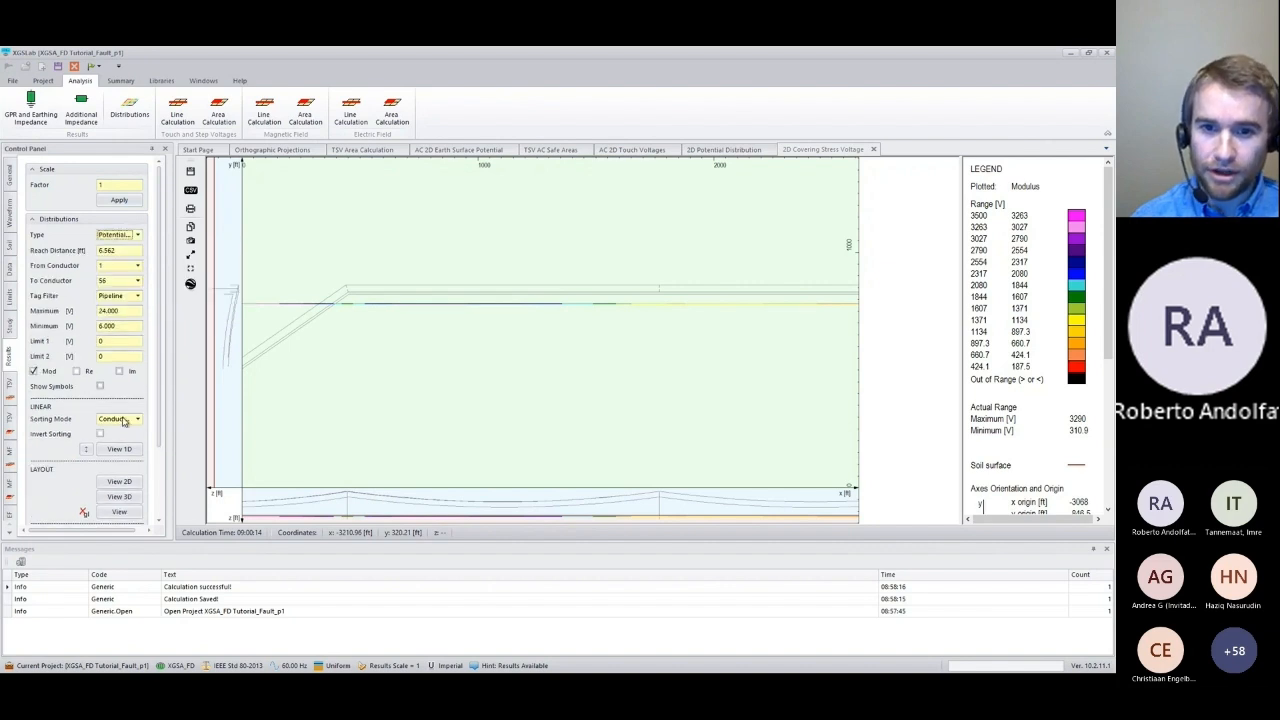
{"action": "left_click", "coordinate": [139, 234]}
{"action": "left_click", "coordinate": [113, 262]}
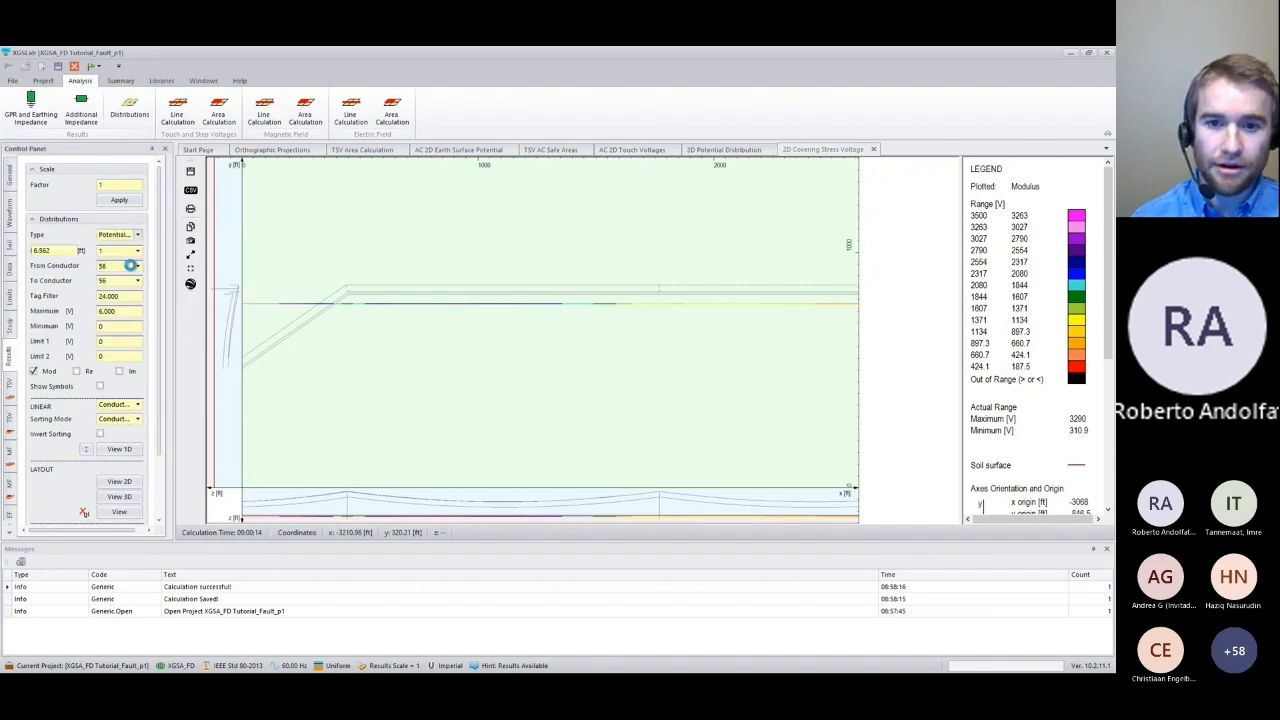
{"action": "left_click", "coordinate": [119, 434]}
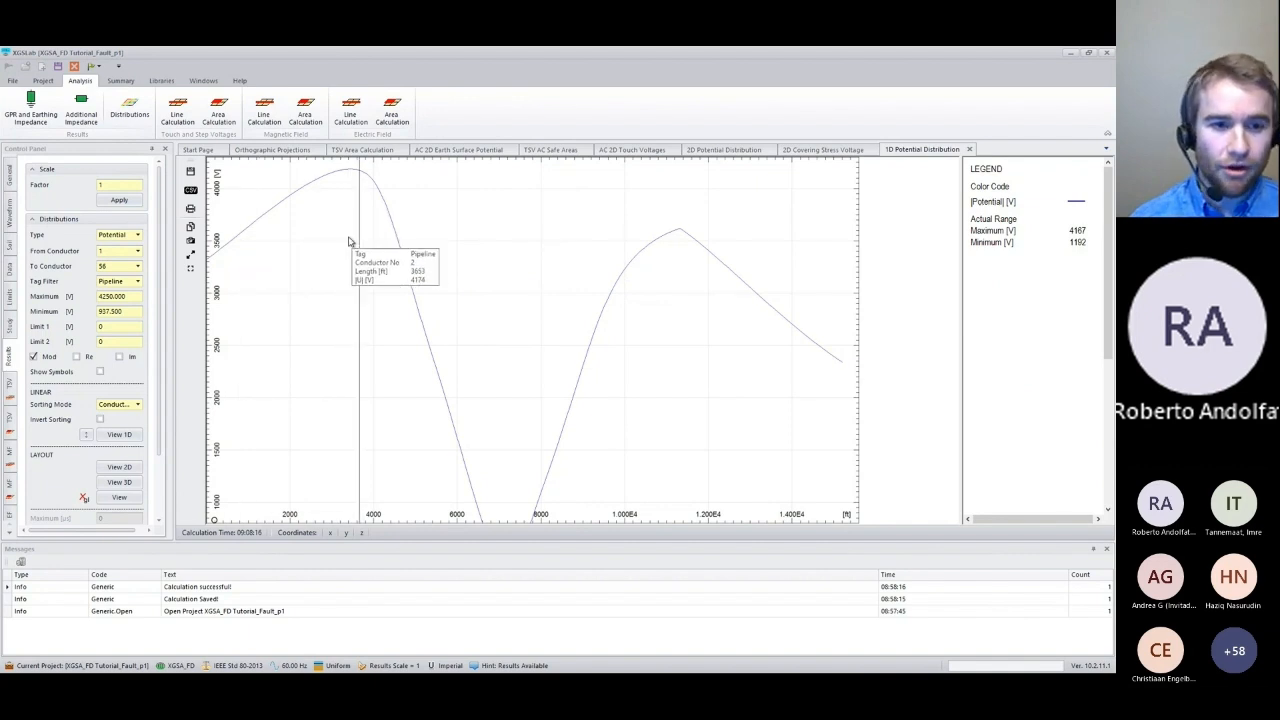
Minimise XGSLab, move the blank Excel workbook aside and bring the Collate folder window to the front.
{"action": "left_click", "coordinate": [1072, 53]}
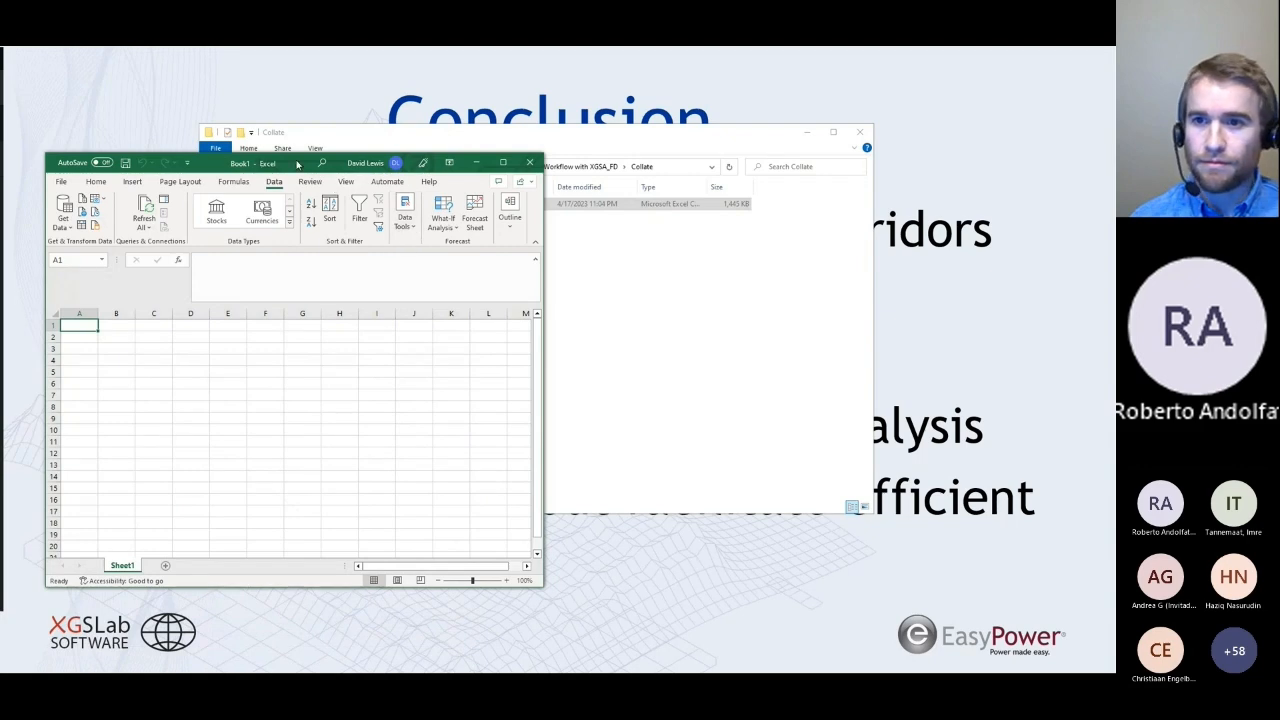
{"action": "left_click_drag", "start_coordinate": [297, 163], "coordinate": [387, 262]}
{"action": "left_click", "coordinate": [416, 219]}
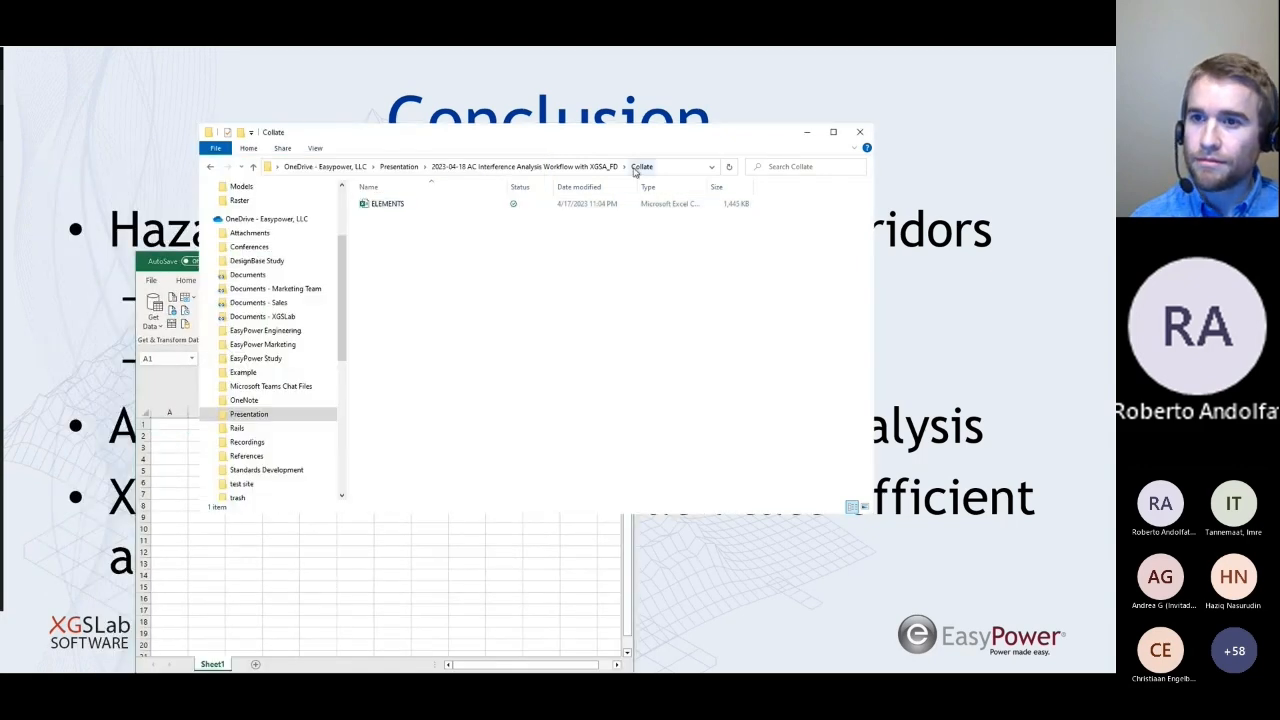